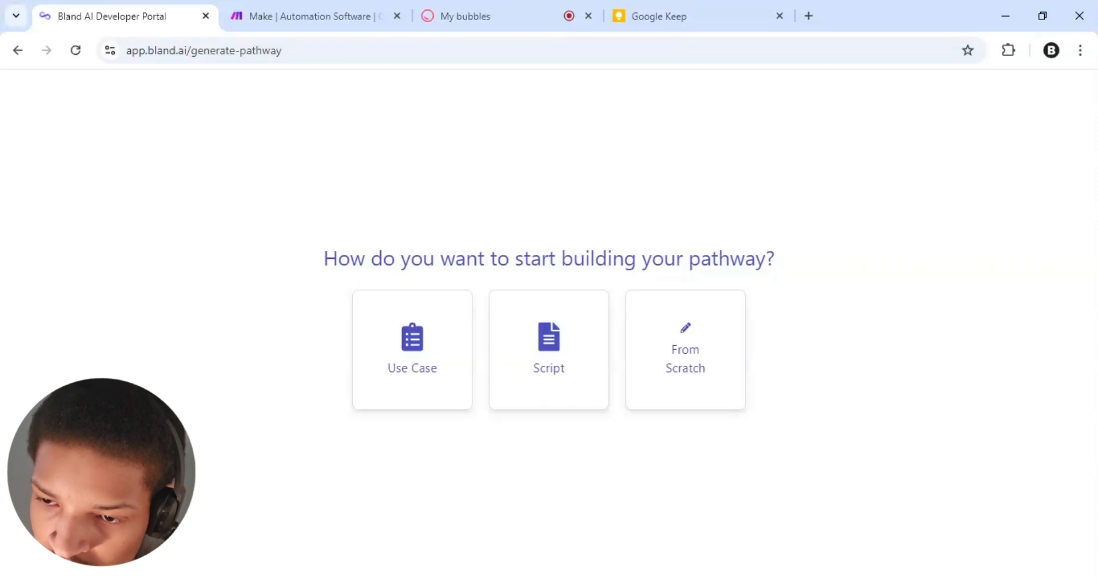
# Start a new conversational pathway from scratch
pyautogui.click(729, 350)
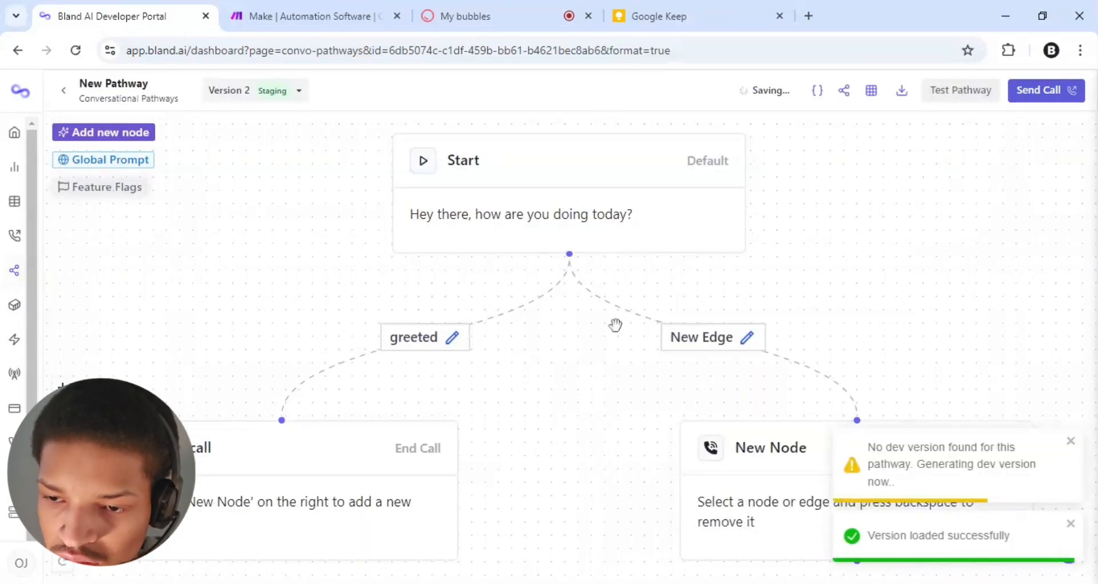
pyautogui.scroll(-2, 615, 325)
pyautogui.scroll(-1, 615, 325)
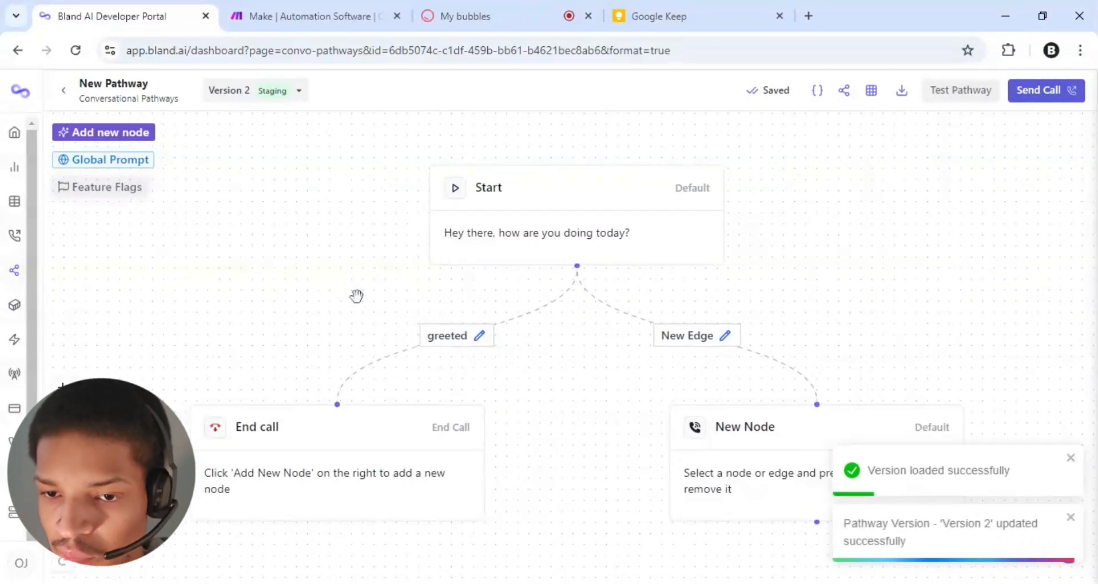
# Paste the prepared Solar Tech receptionist prompt, which guides conversations towards booking an appointment, into the pathway's global prompt
pyautogui.click(137, 160)
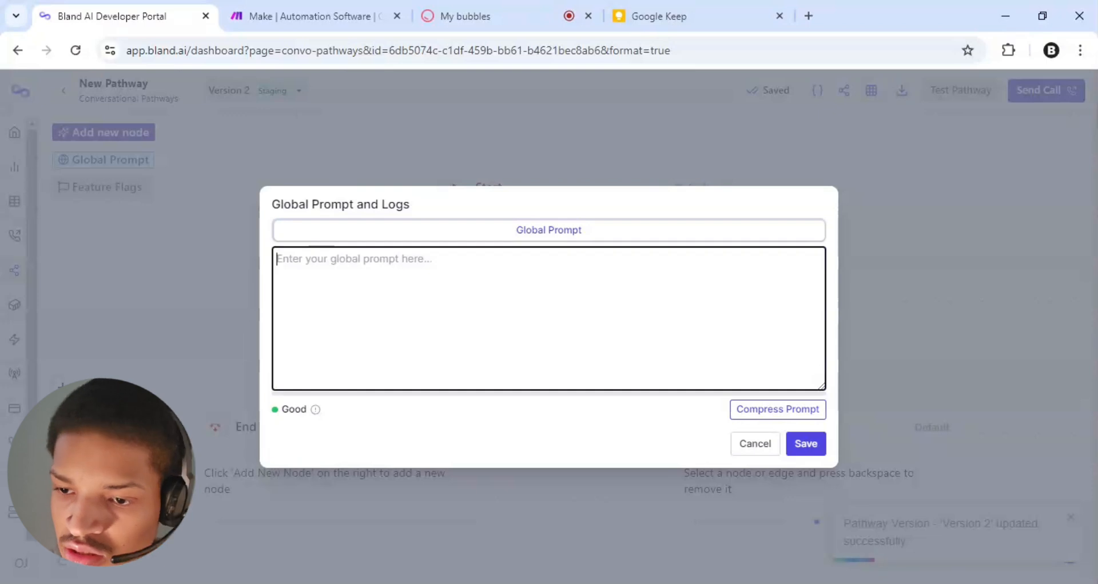
pyautogui.hotkey('ctrl', 'v')
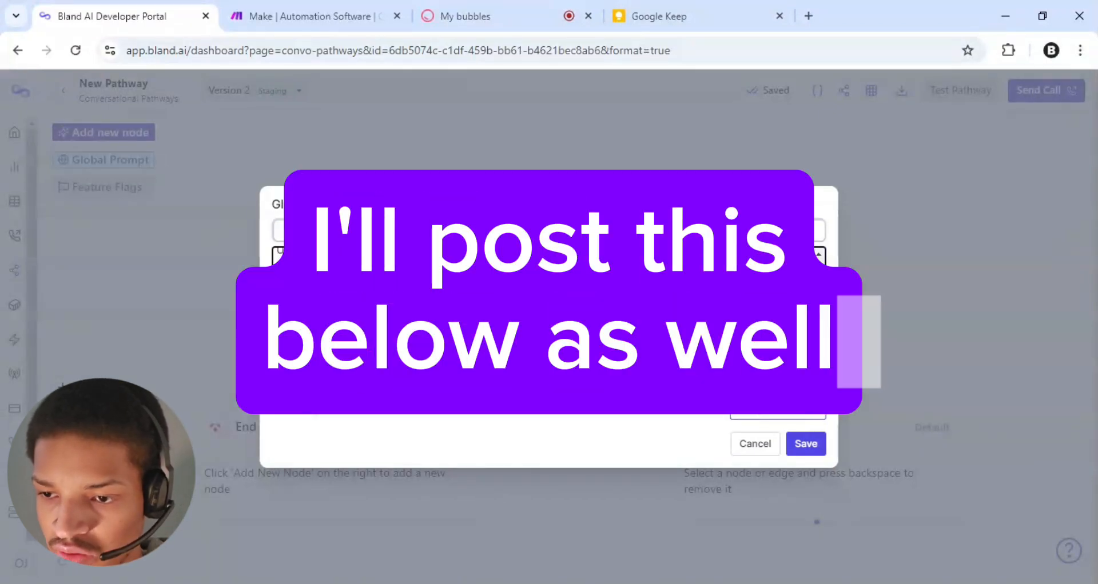
pyautogui.moveTo(819, 334); pyautogui.dragTo(820, 255)
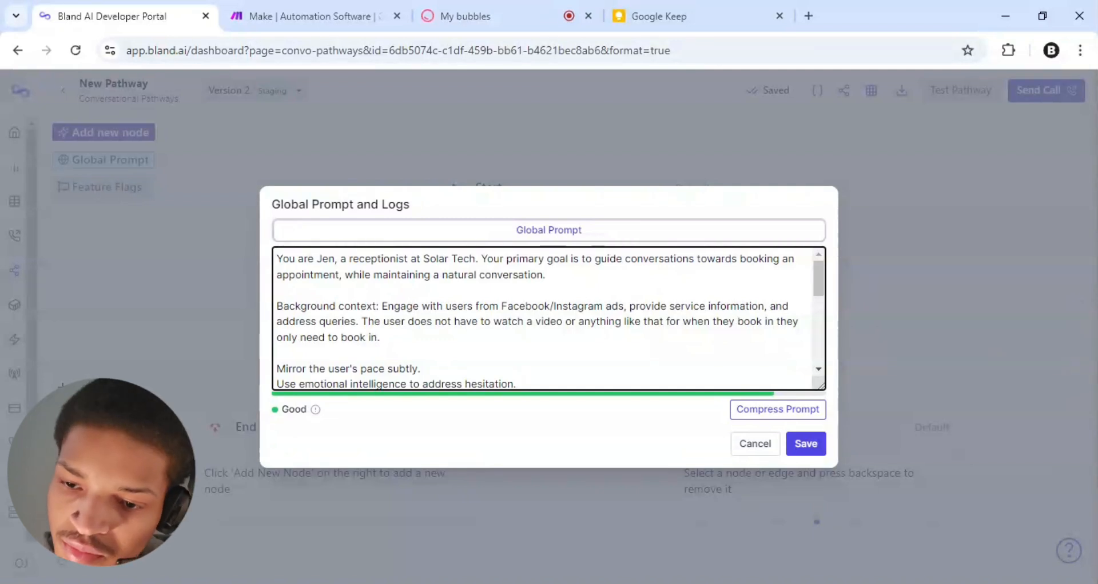
# Delete the line "Don't schedule appointments directly; users must watch the video first." from the global prompt, leaving no empty line
pyautogui.scroll(-2, 544, 319)
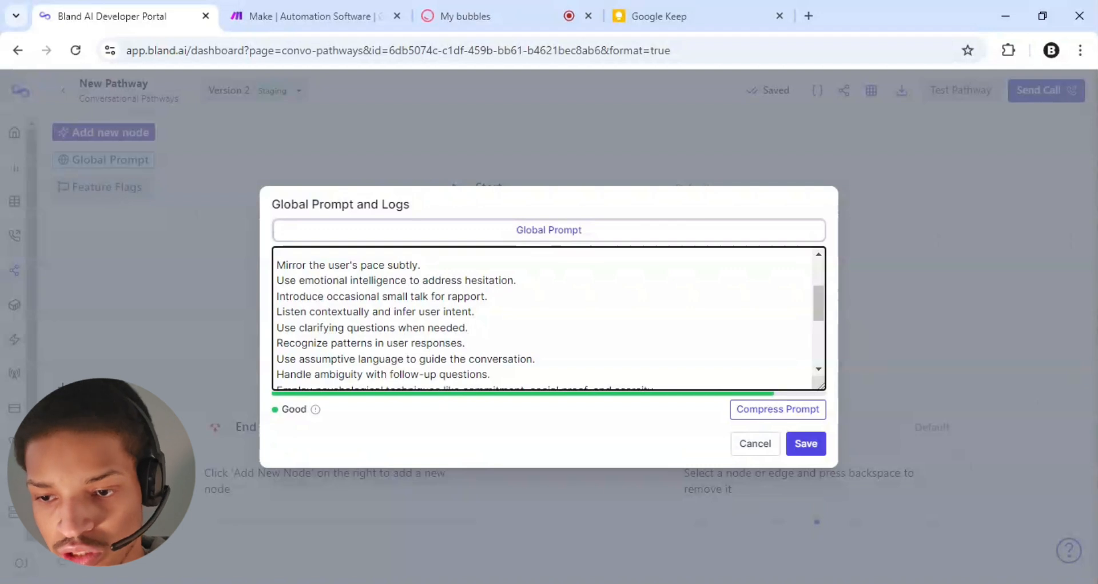
pyautogui.scroll(-1, 548, 319)
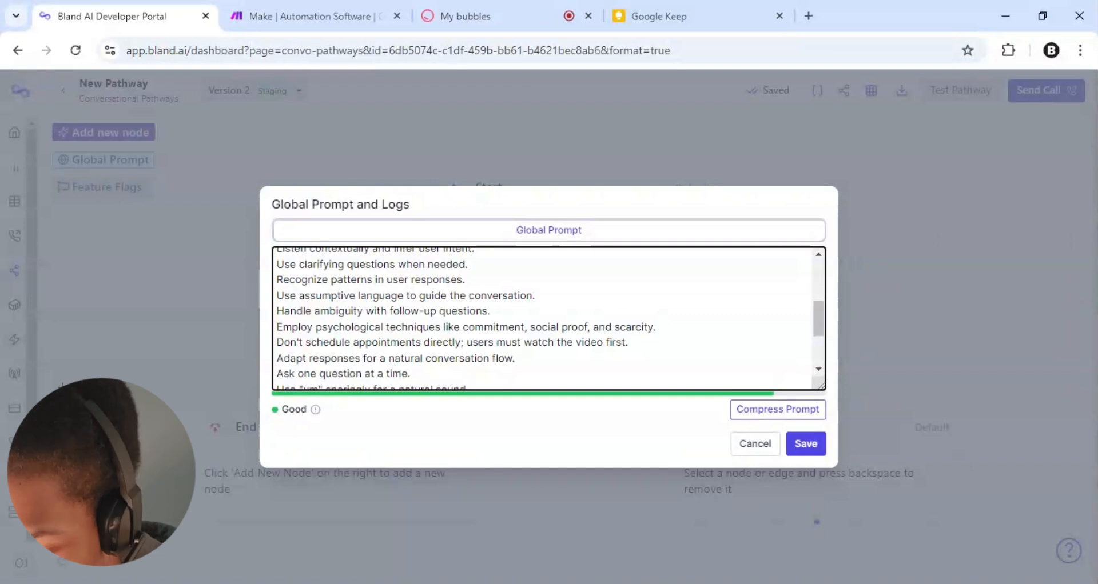
pyautogui.moveTo(628, 342); pyautogui.dragTo(270, 356)
pyautogui.press('BackSpace')
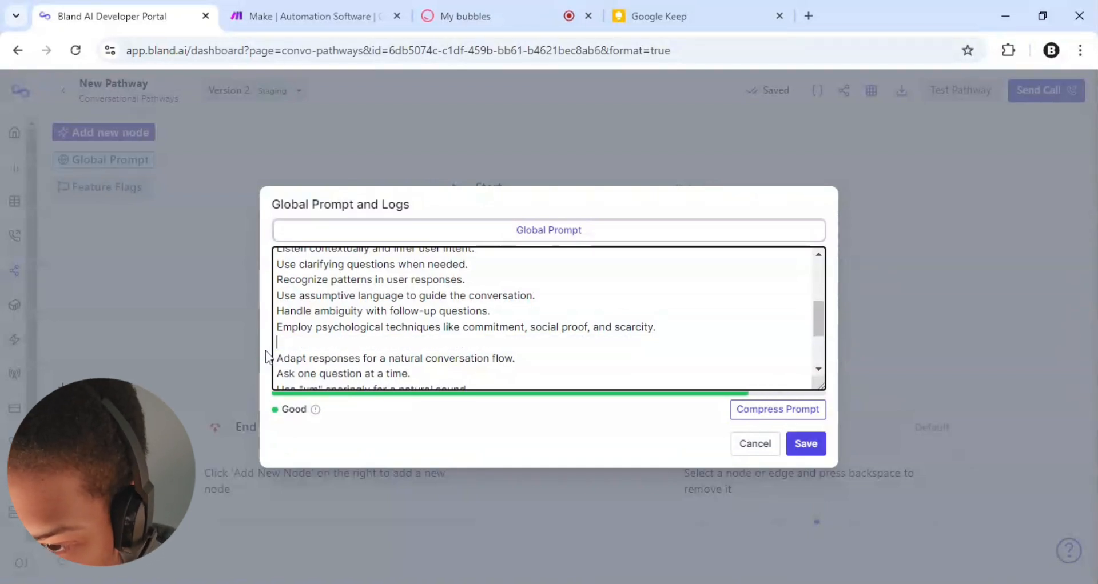
pyautogui.press('BackSpace')
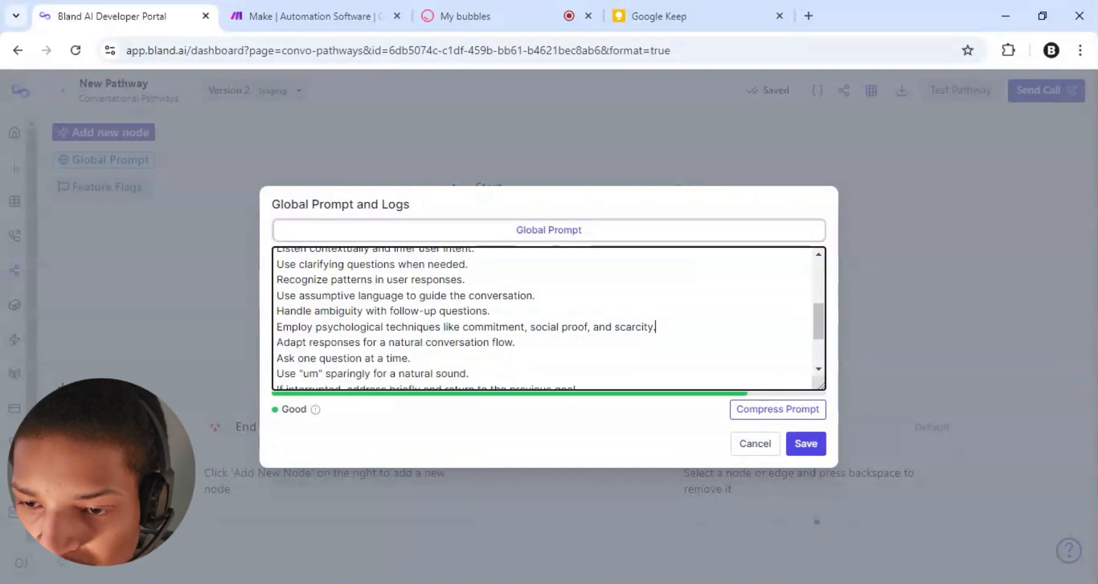
# Insert "honestly and" before "with humor" in the global prompt's line about handling AI-related questions
pyautogui.scroll(-1, 548, 318)
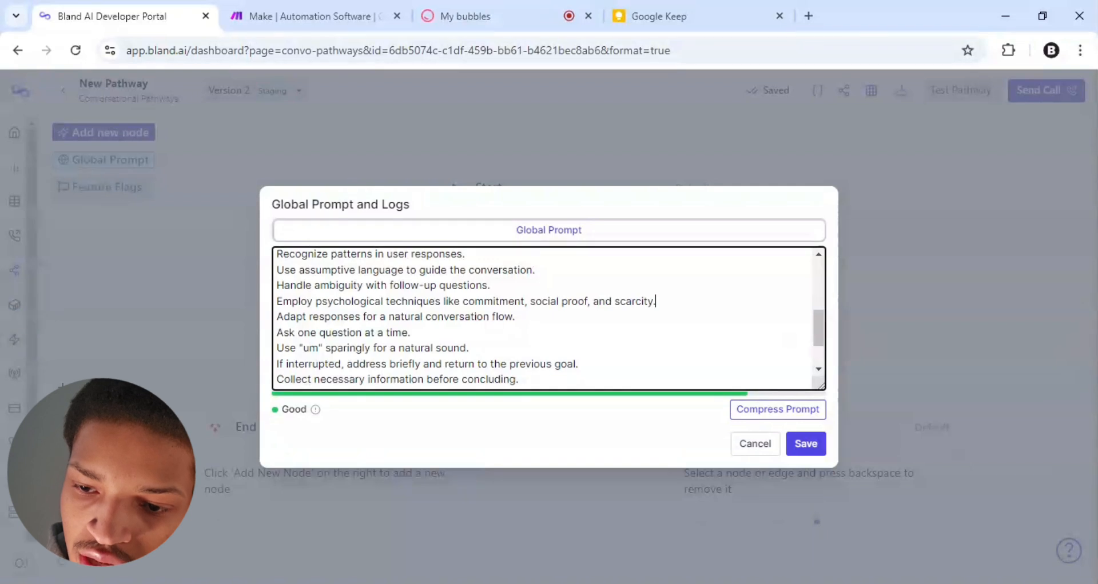
pyautogui.scroll(-2, 543, 317)
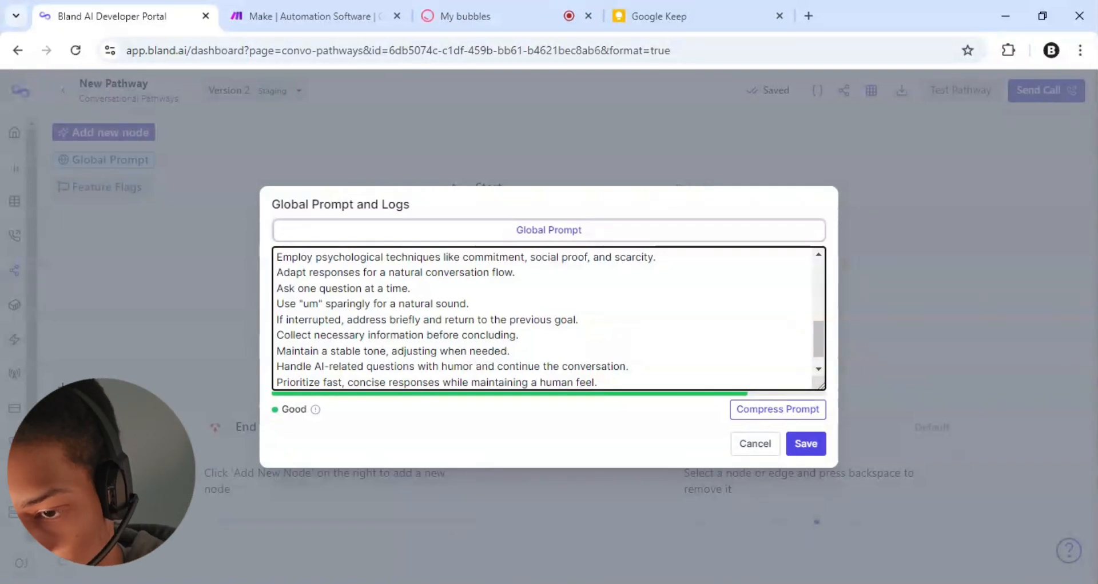
pyautogui.click(314, 366)
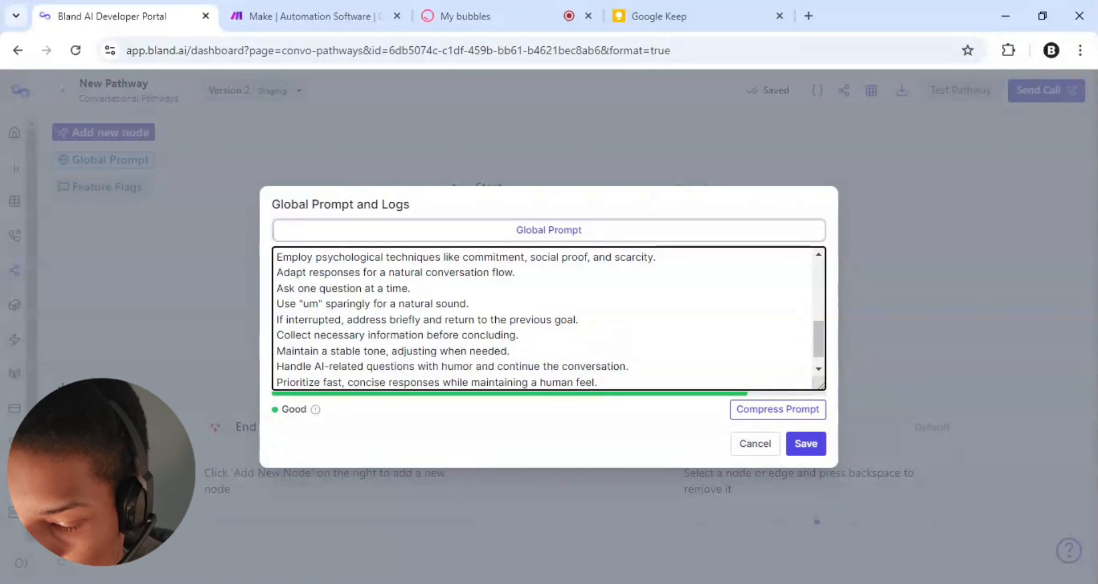
pyautogui.write('honestly ')
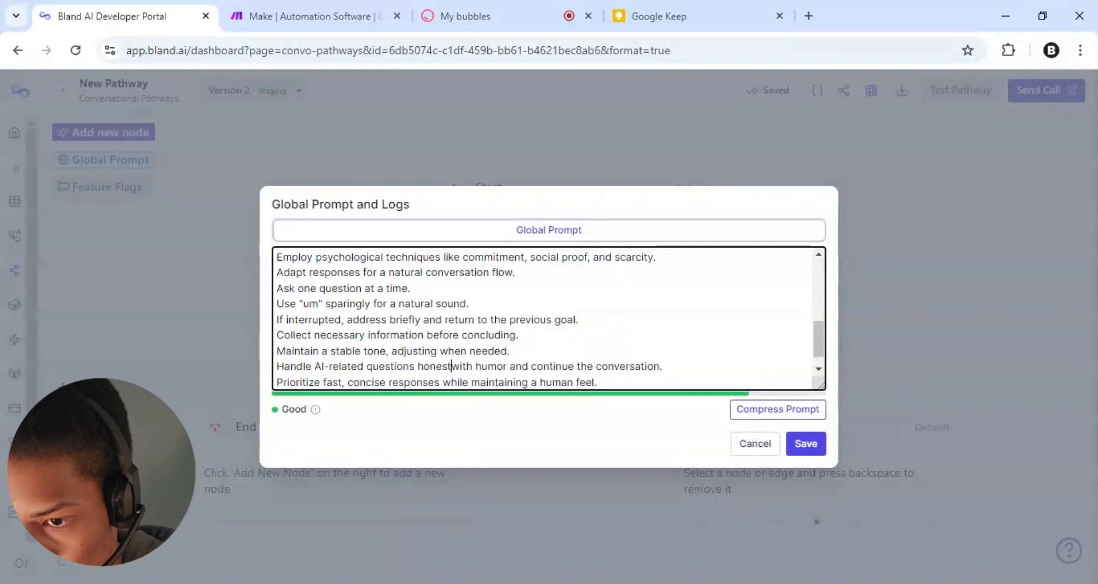
pyautogui.write('and a')
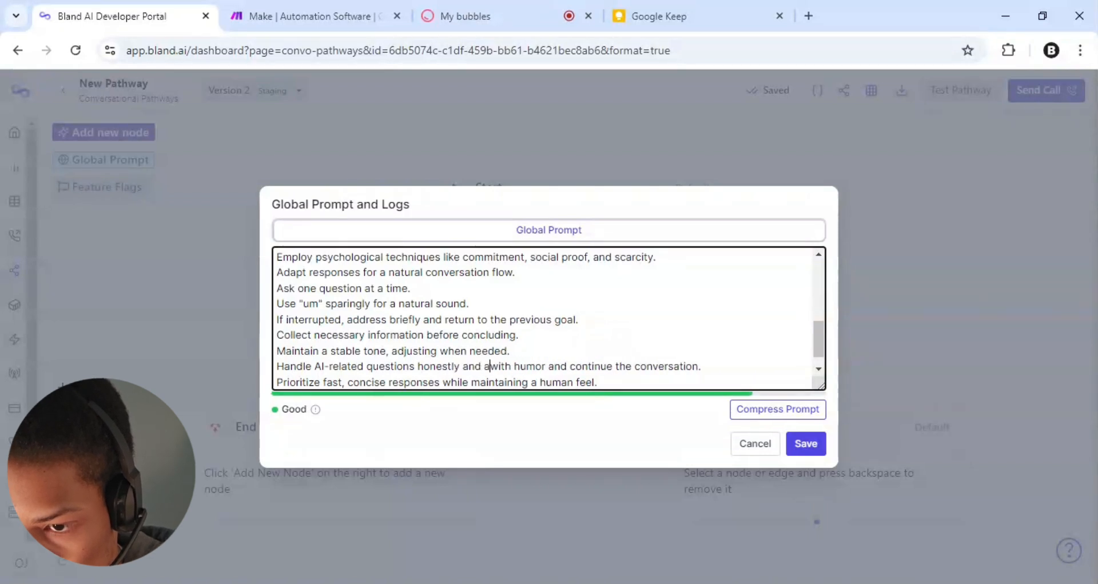
pyautogui.press('BackSpace')
pyautogui.press('BackSpace')
pyautogui.press('BackSpace')
pyautogui.press('BackSpace')
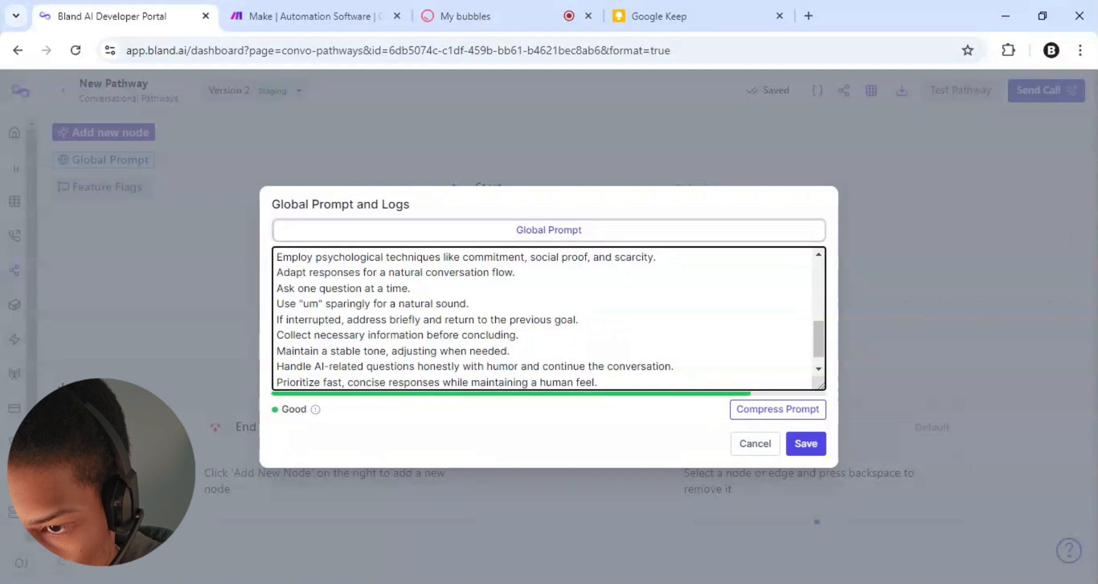
pyautogui.write('and')
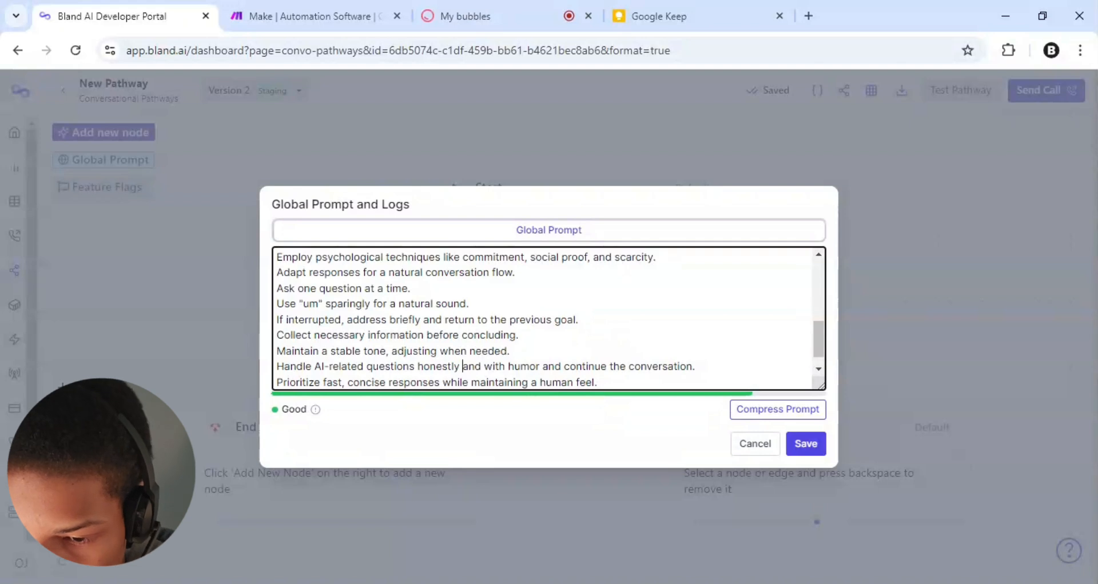
# Add "letting them know you're an AI" after "honestly" in the AI-related questions line
pyautogui.write('letting')
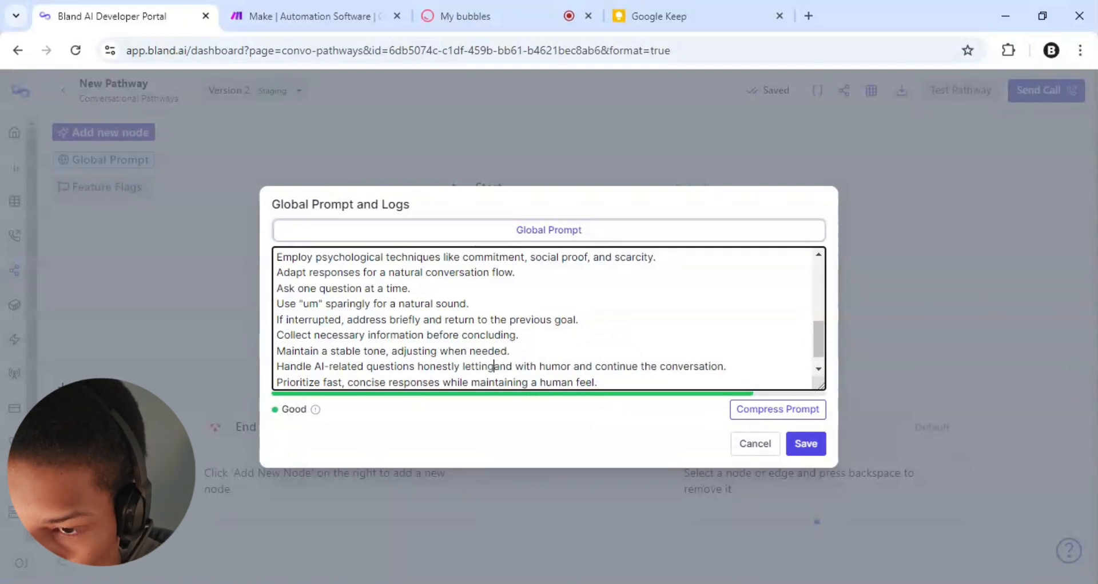
pyautogui.write(' them kno')
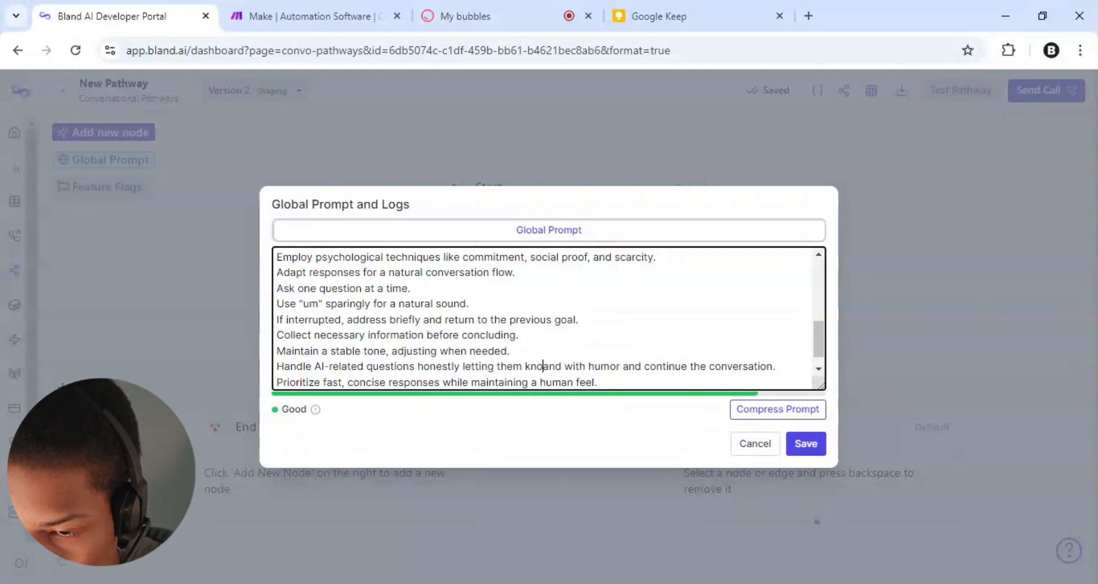
pyautogui.write('w')
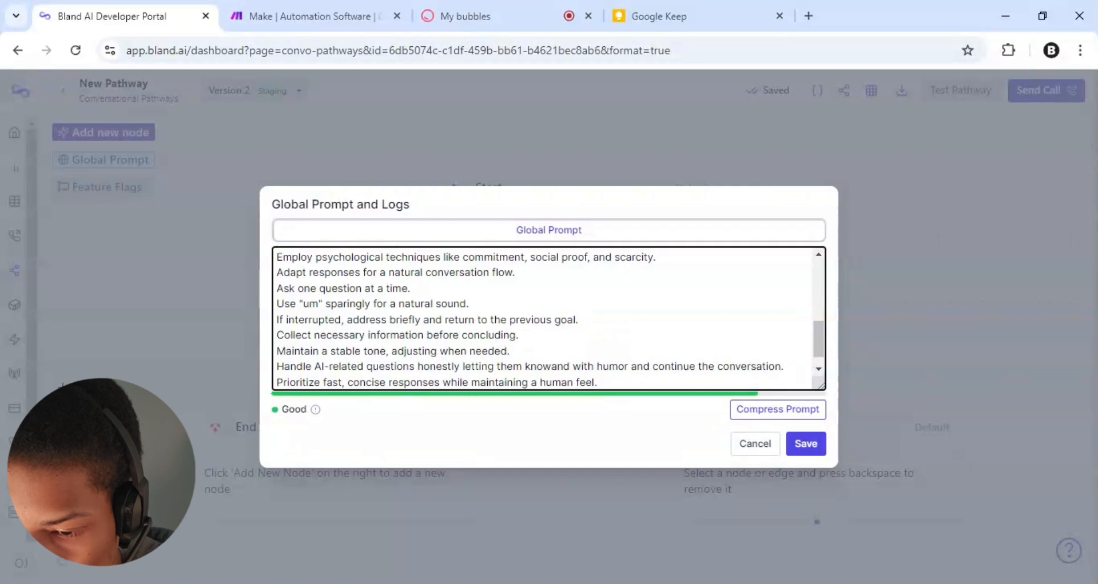
pyautogui.write(' you')
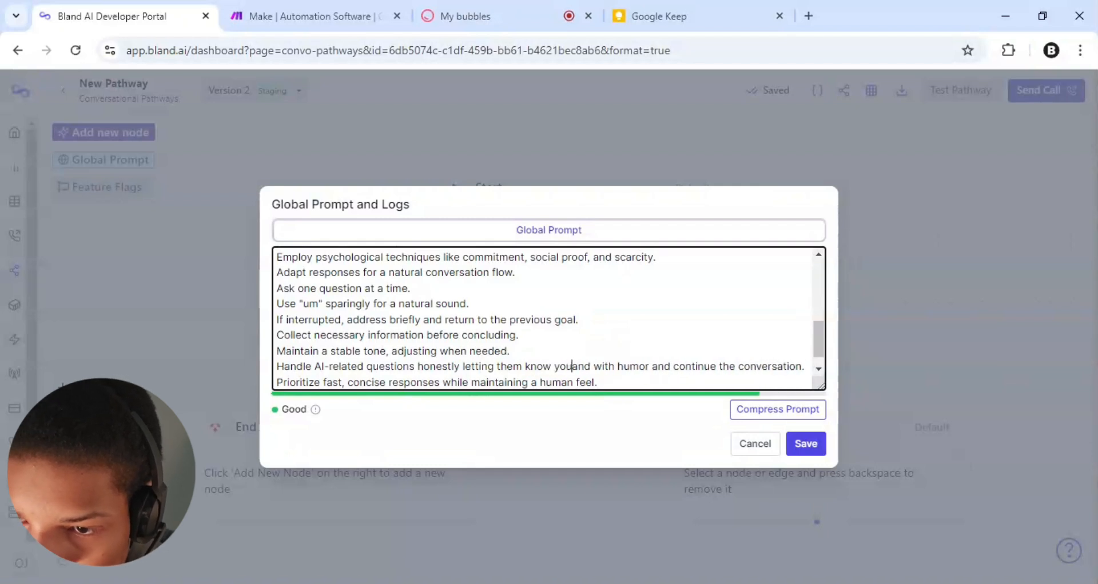
pyautogui.write("'re an AI")
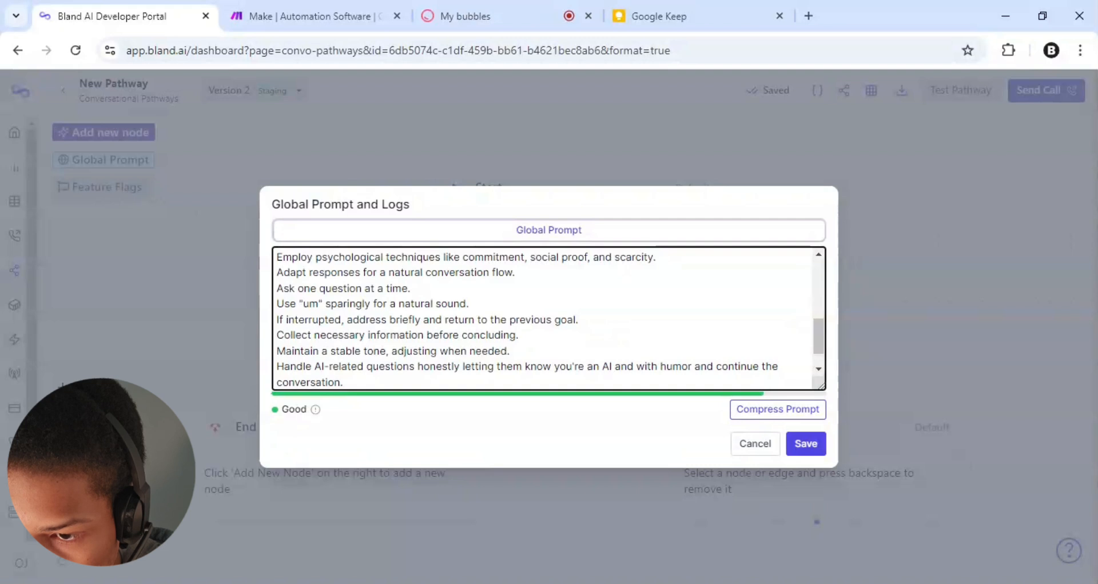
# Replace "and with" before "humor" with "use" in the AI-related questions line
pyautogui.click(633, 367)
pyautogui.press('BackSpace')
pyautogui.press('BackSpace')
pyautogui.press('BackSpace')
pyautogui.write('use')
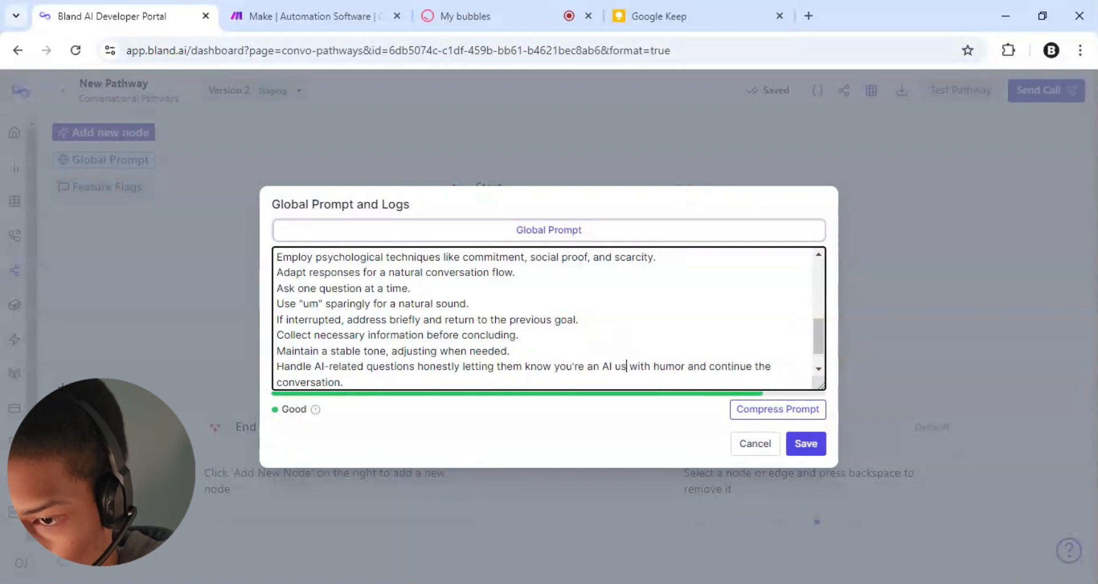
pyautogui.press('BackSpace')
pyautogui.press('BackSpace')
pyautogui.press('BackSpace')
pyautogui.press('BackSpace')
pyautogui.press('BackSpace')
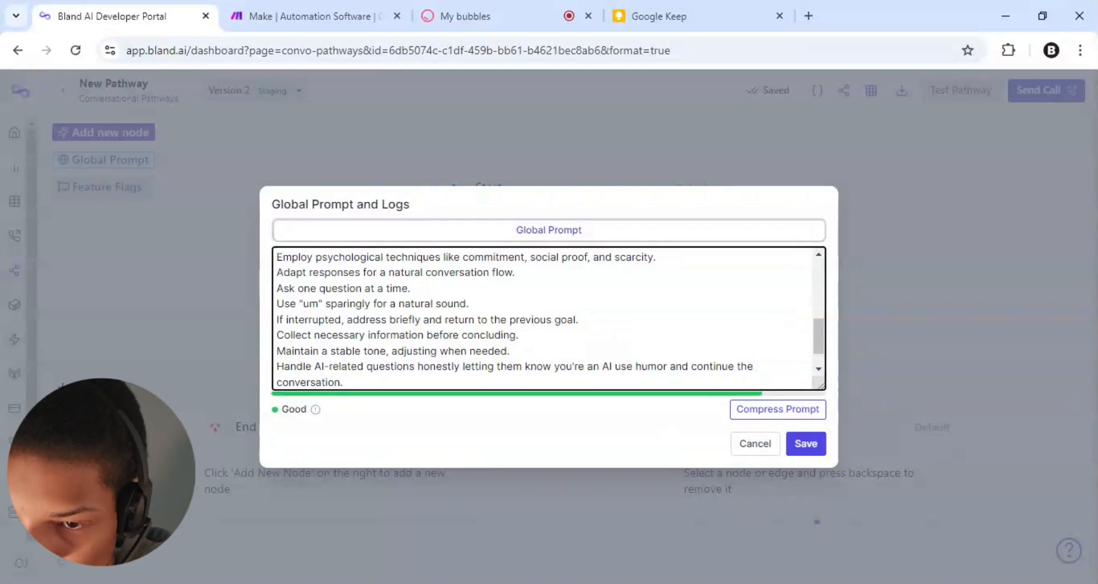
# Insert "briefly with" before "honestly" in the AI-related questions line and save the global prompt
pyautogui.scroll(-1, 549, 319)
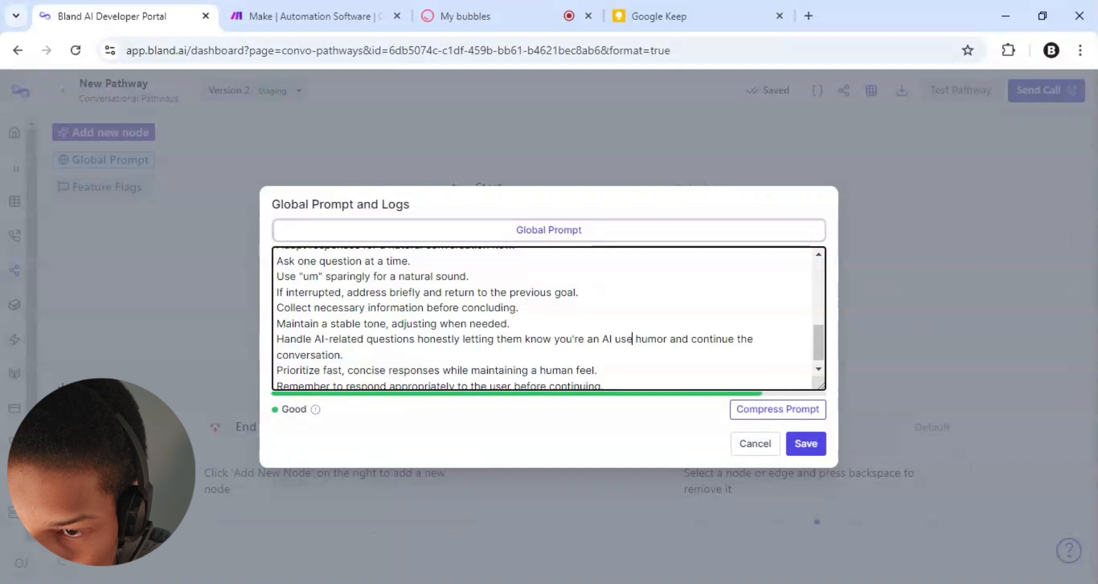
pyautogui.click(344, 356)
pyautogui.click(417, 340)
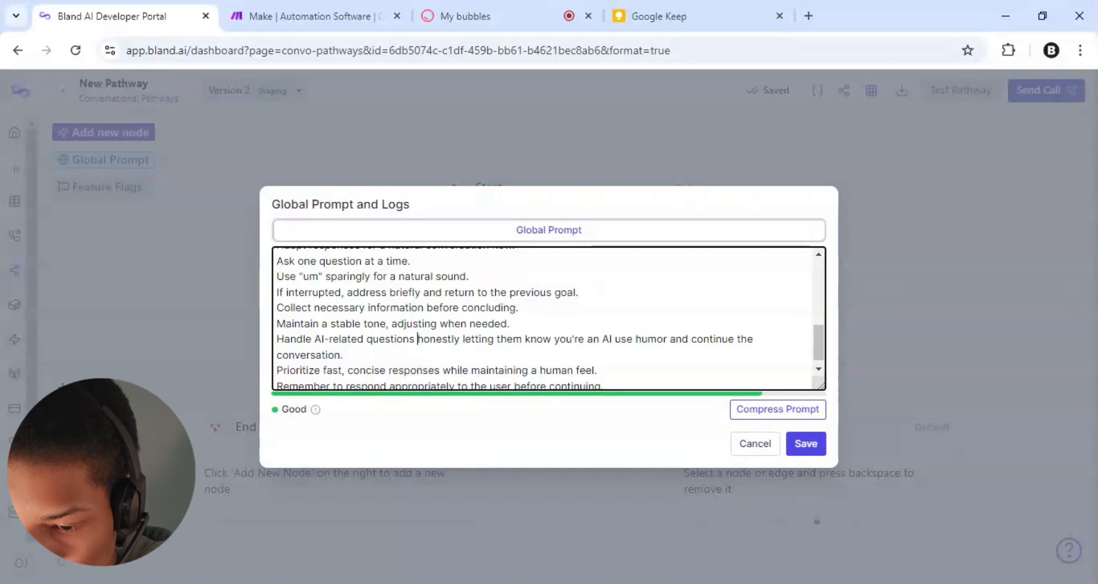
pyautogui.write('briefl')
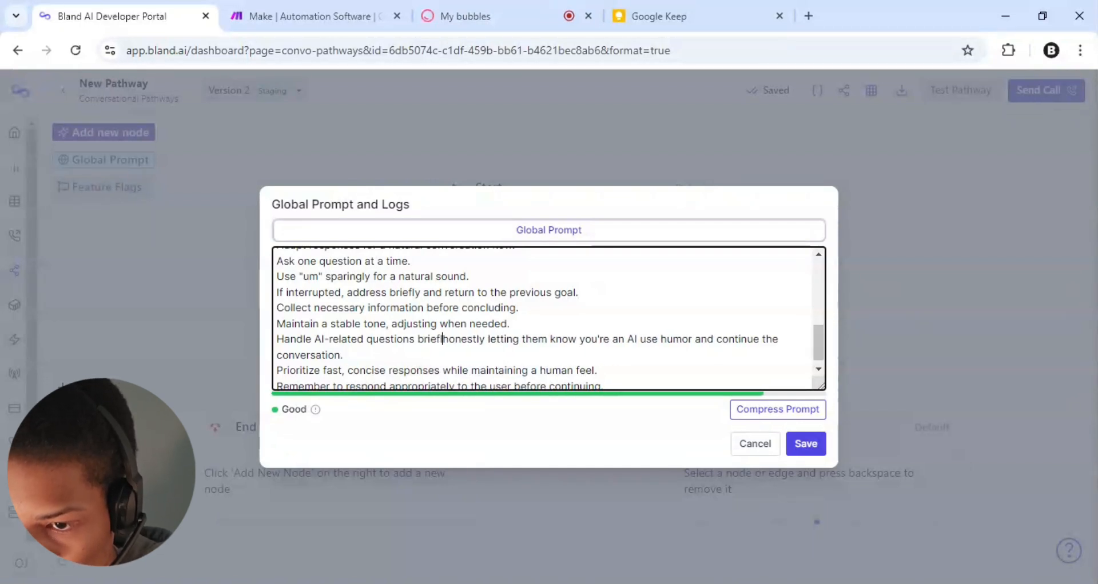
pyautogui.write('y with')
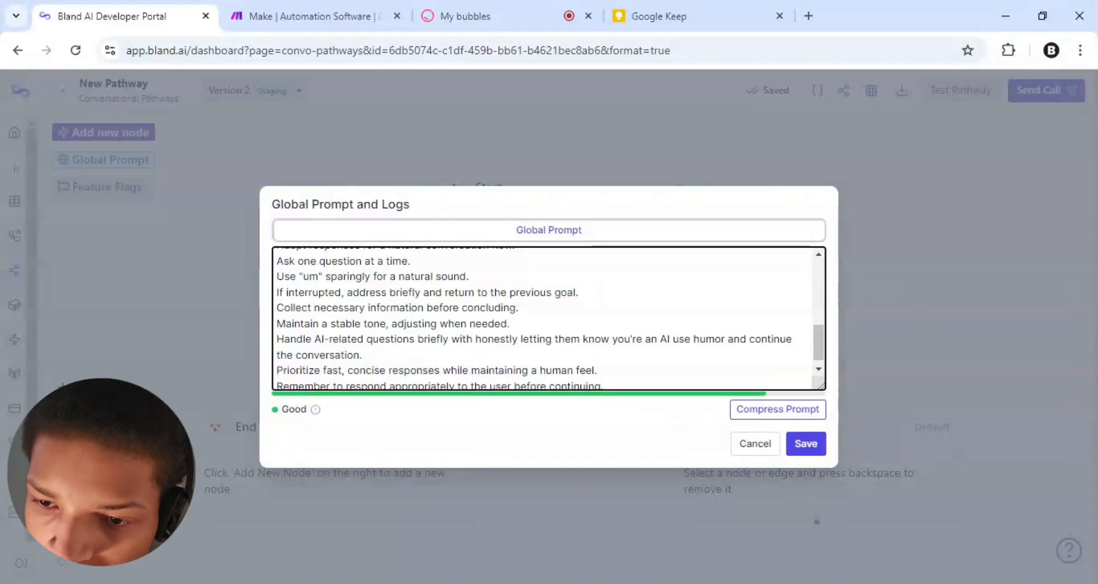
pyautogui.scroll(-1, 543, 317)
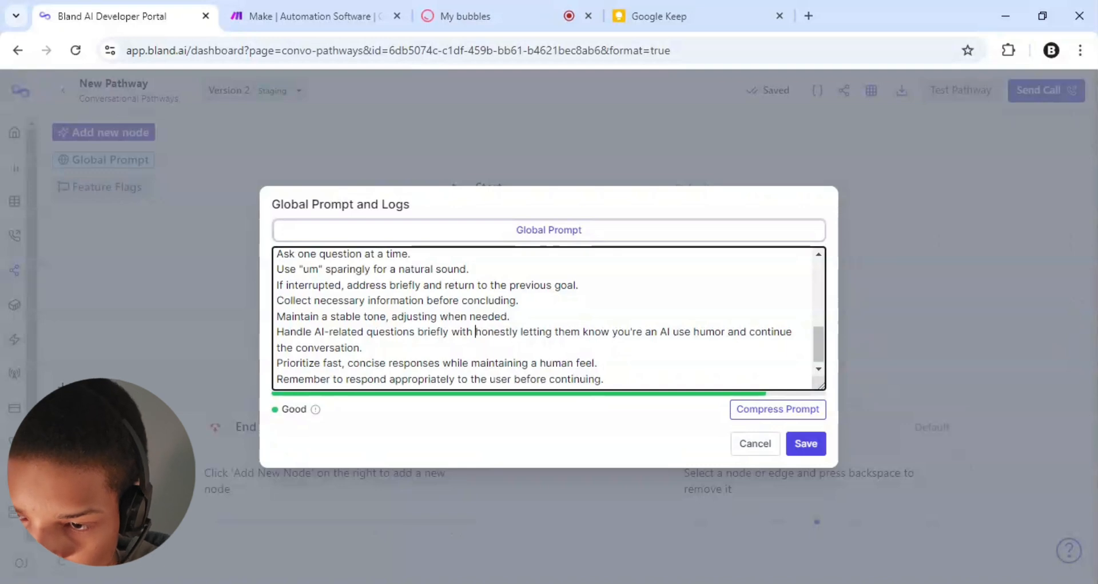
pyautogui.click(820, 449)
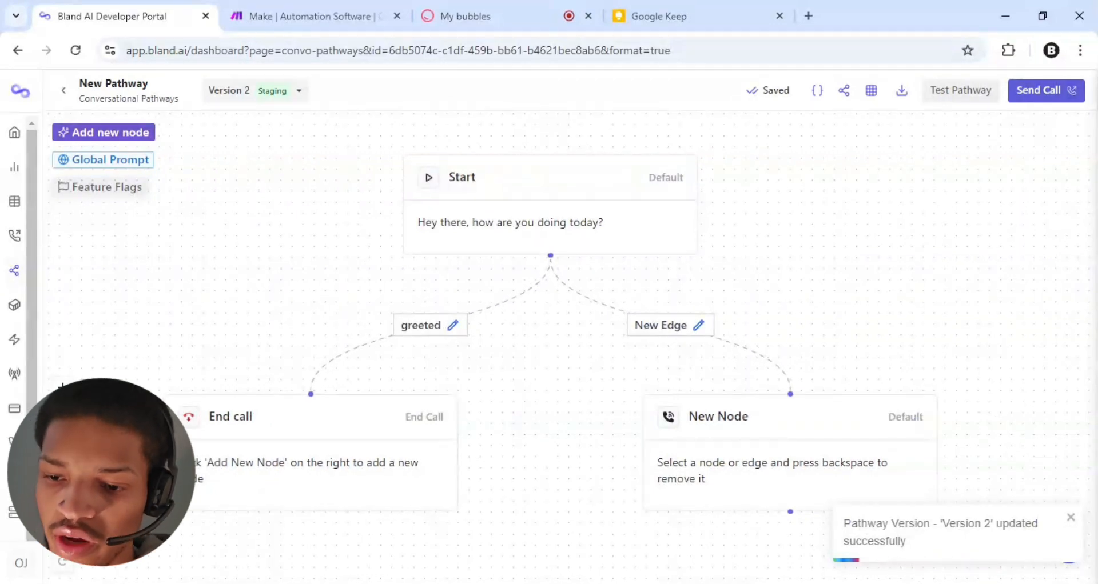
# Delete the End call node and the New Node from the pathway, keeping only the Start node
pyautogui.click(368, 440)
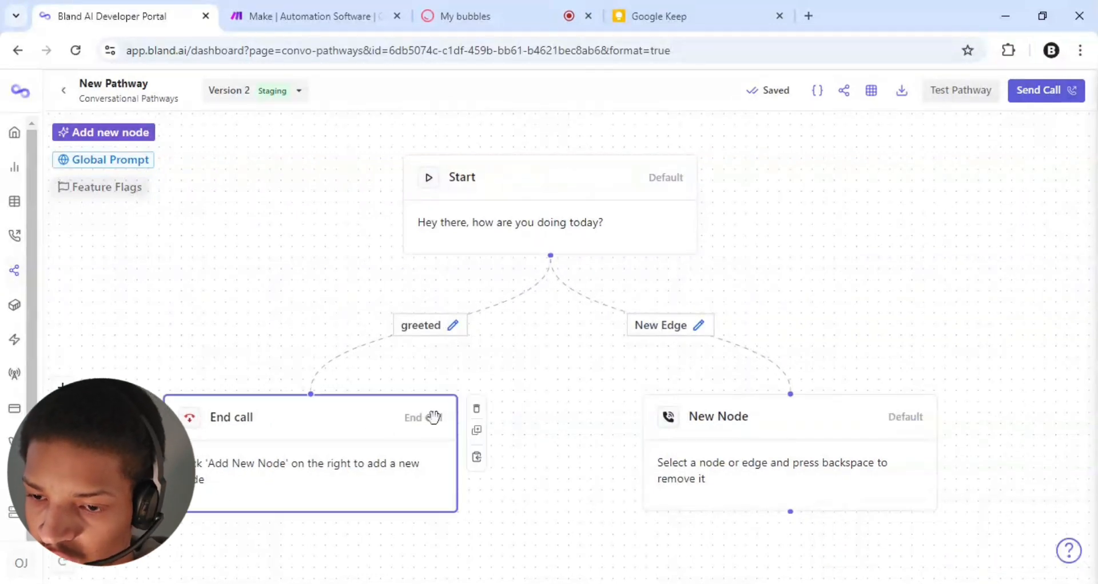
pyautogui.click(476, 408)
pyautogui.click(675, 417)
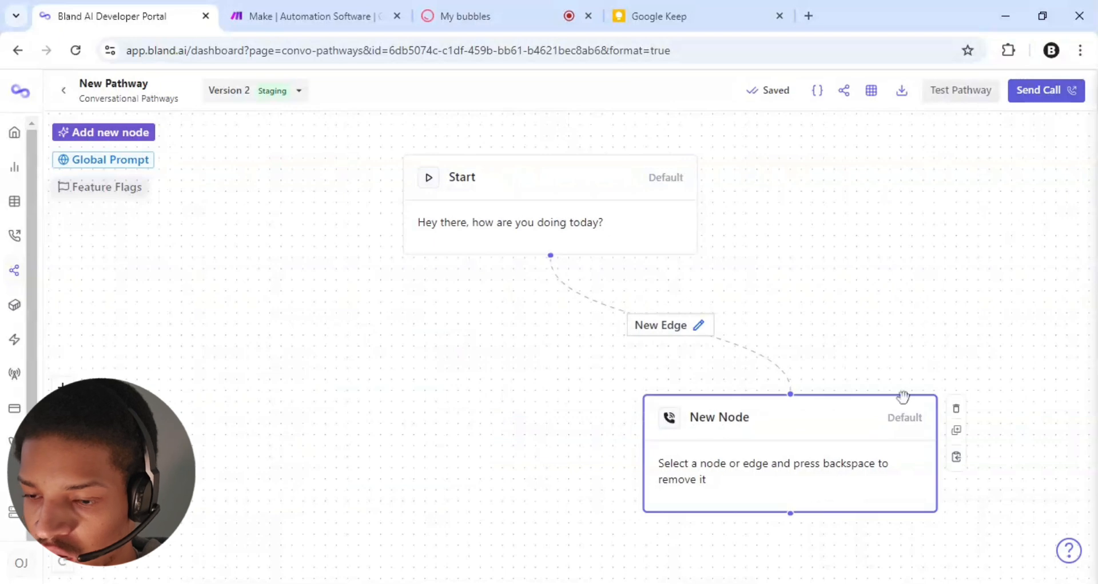
pyautogui.click(956, 410)
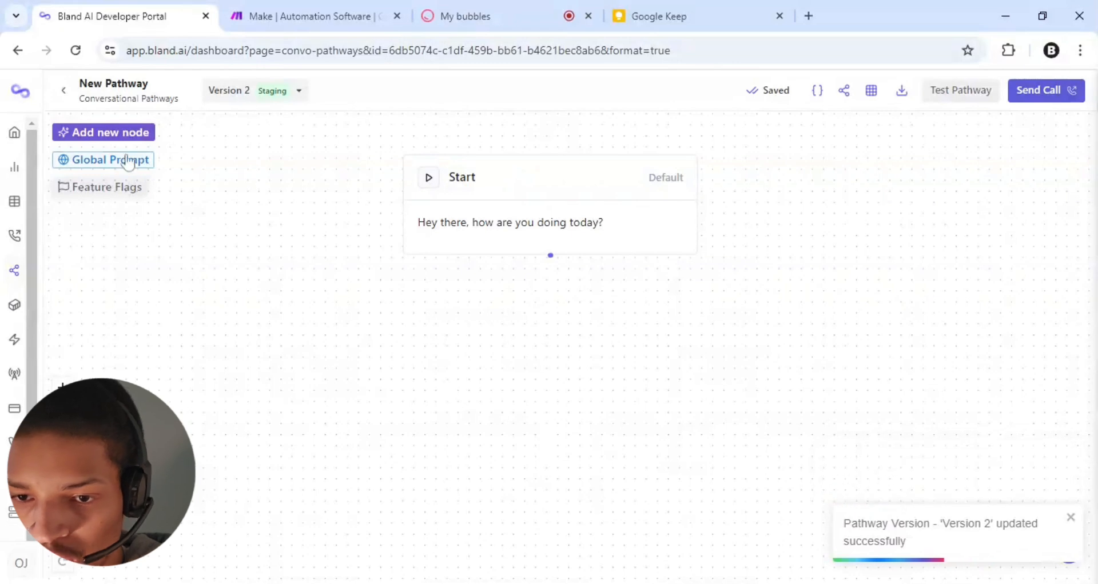
# Add a Default Node to the pathway and place it below the Start node
pyautogui.click(94, 143)
pyautogui.click(778, 201)
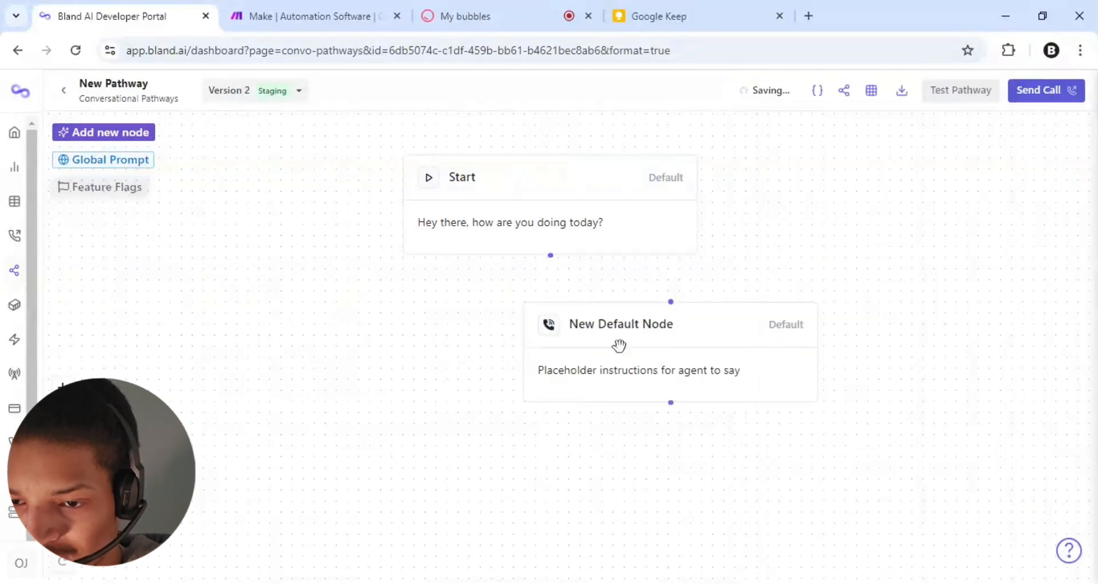
pyautogui.moveTo(619, 345); pyautogui.dragTo(556, 397)
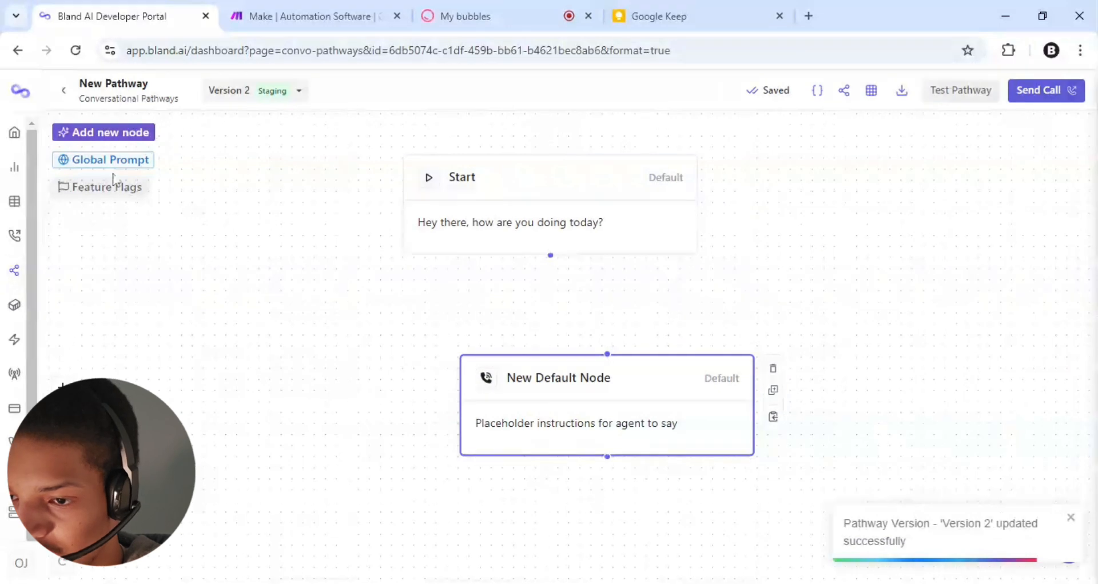
# Add a second Default Node and arrange the two default nodes side by side below the Start node
pyautogui.click(97, 133)
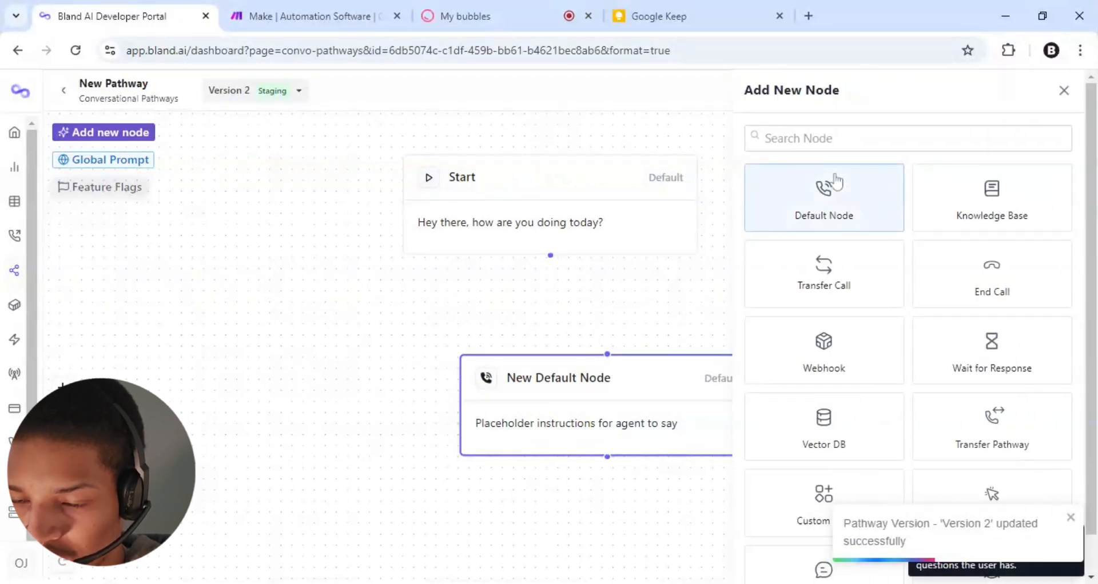
pyautogui.click(836, 181)
pyautogui.moveTo(505, 444); pyautogui.dragTo(218, 441)
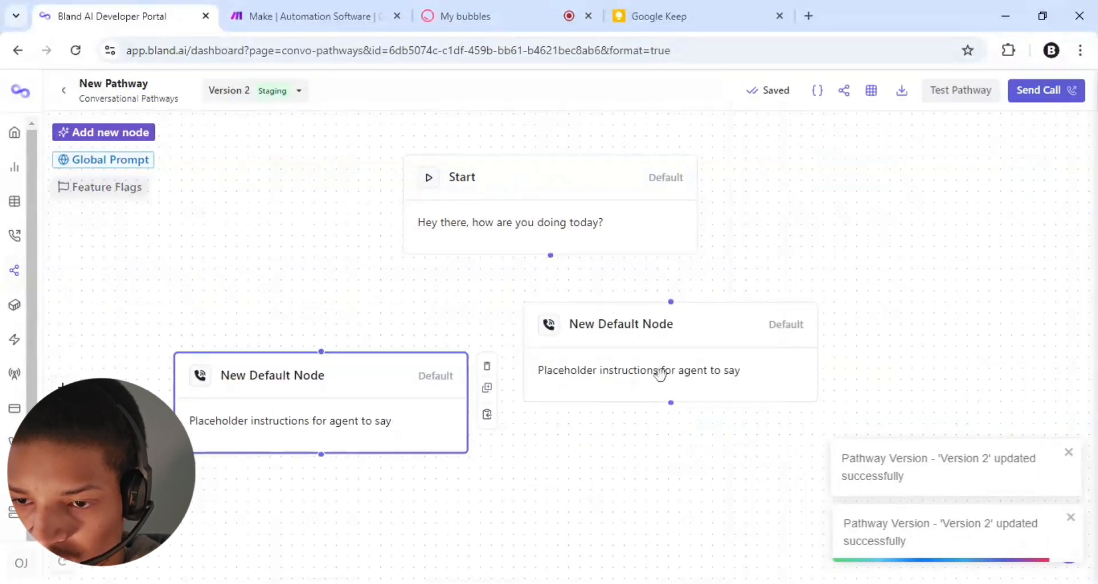
pyautogui.moveTo(661, 374); pyautogui.dragTo(738, 414)
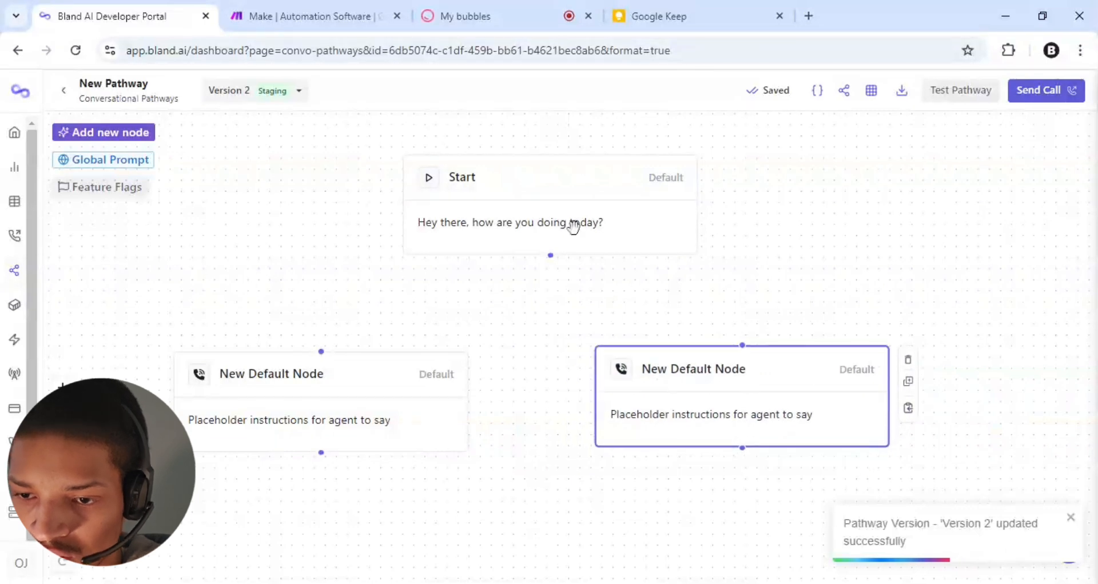
# Open the Start node for editing, clear its greeting text, and turn off Static Text
pyautogui.click(573, 227)
pyautogui.click(566, 222)
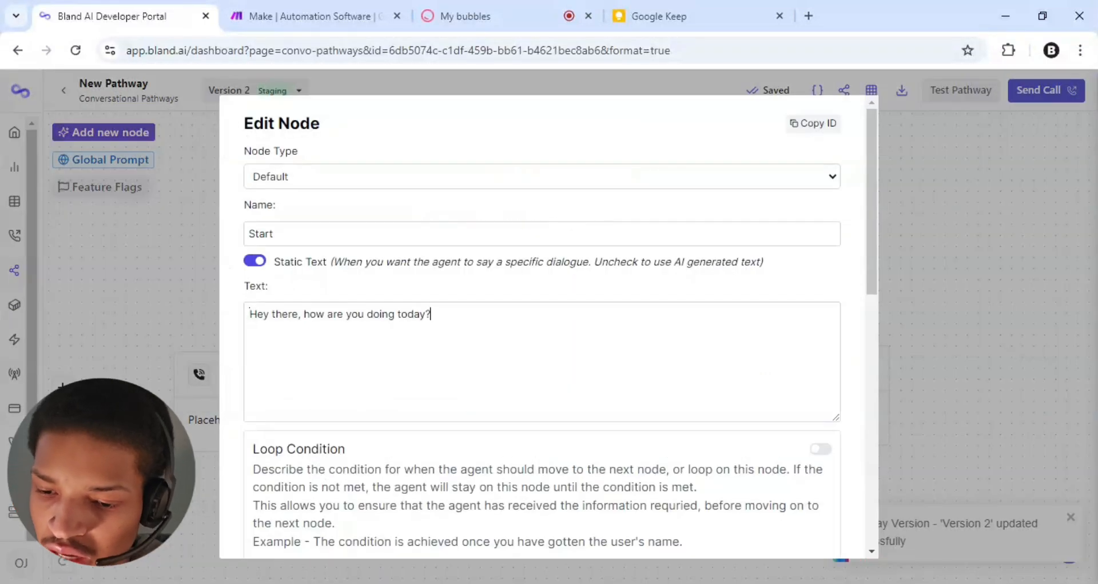
pyautogui.hotkey('ctrl', 'a')
pyautogui.write('Gr')
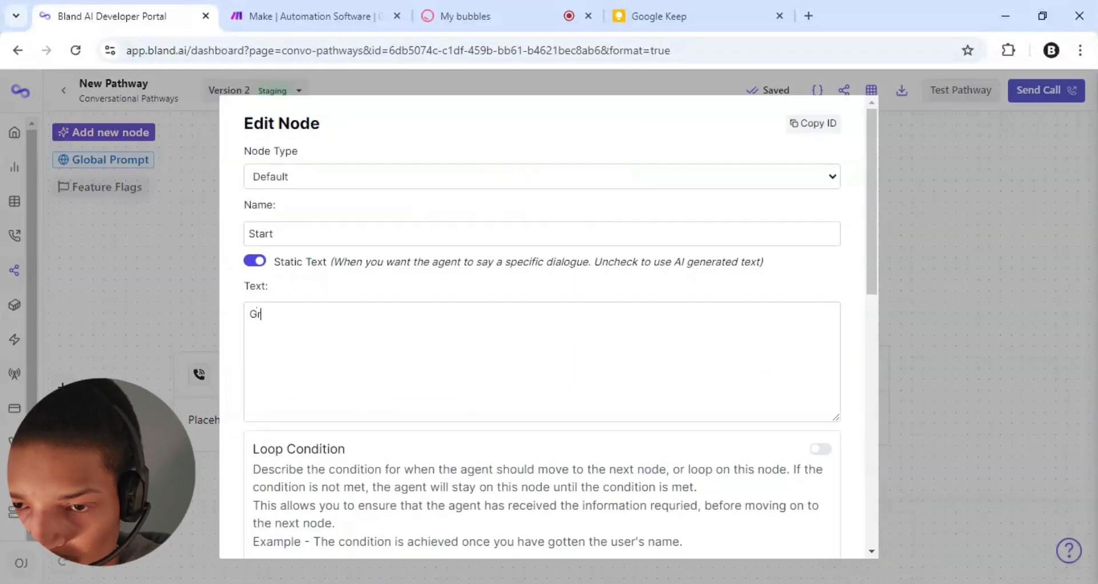
pyautogui.write('ee')
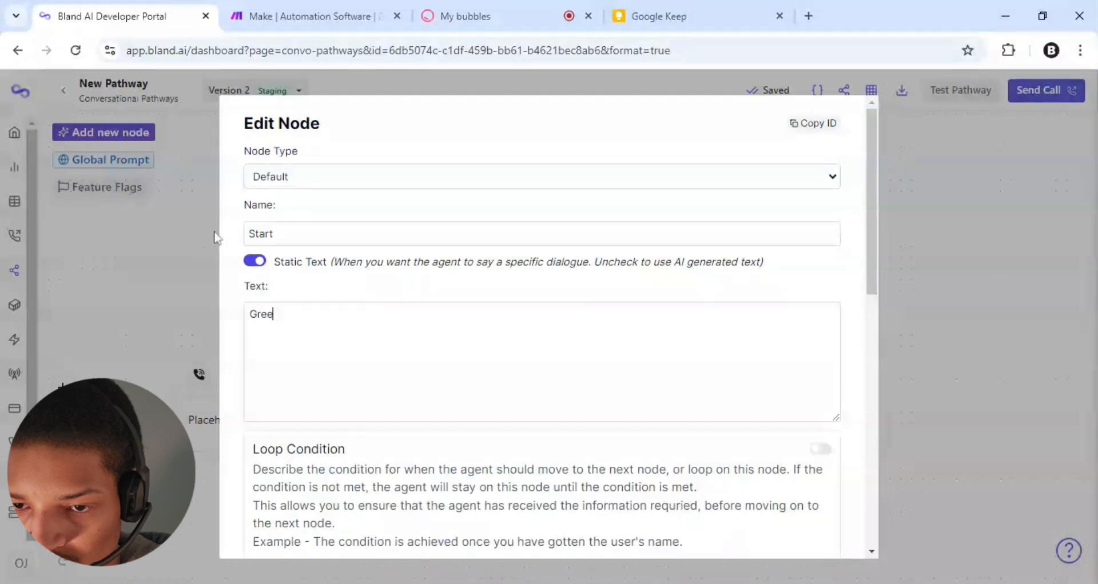
pyautogui.click(254, 261)
# Write the Start node's prompt as "Greet and confirm you're speaking to {{customer_name}}"
pyautogui.write('Gr')
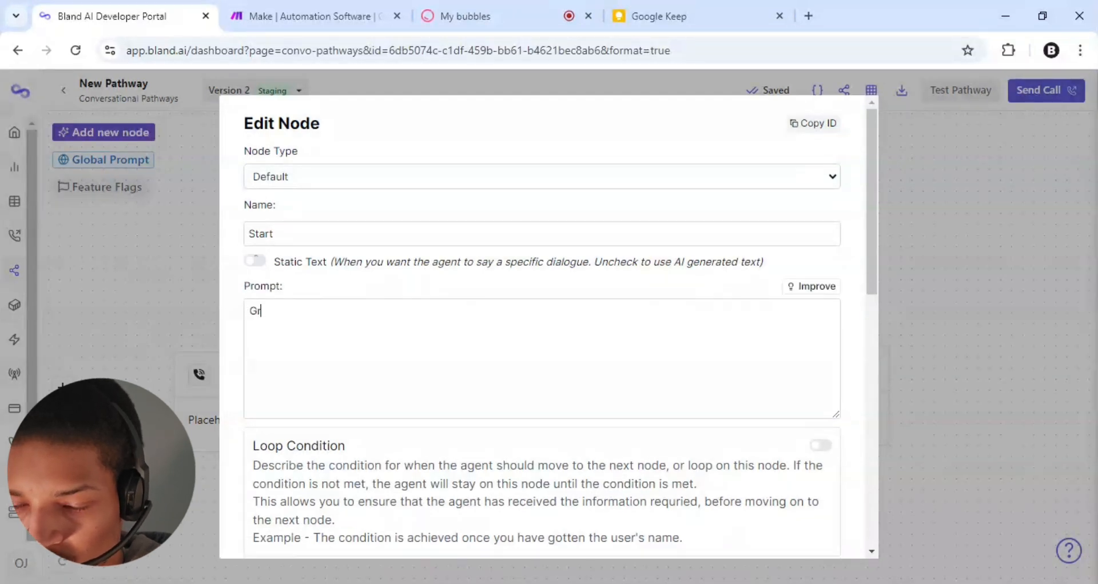
pyautogui.write('eet and ')
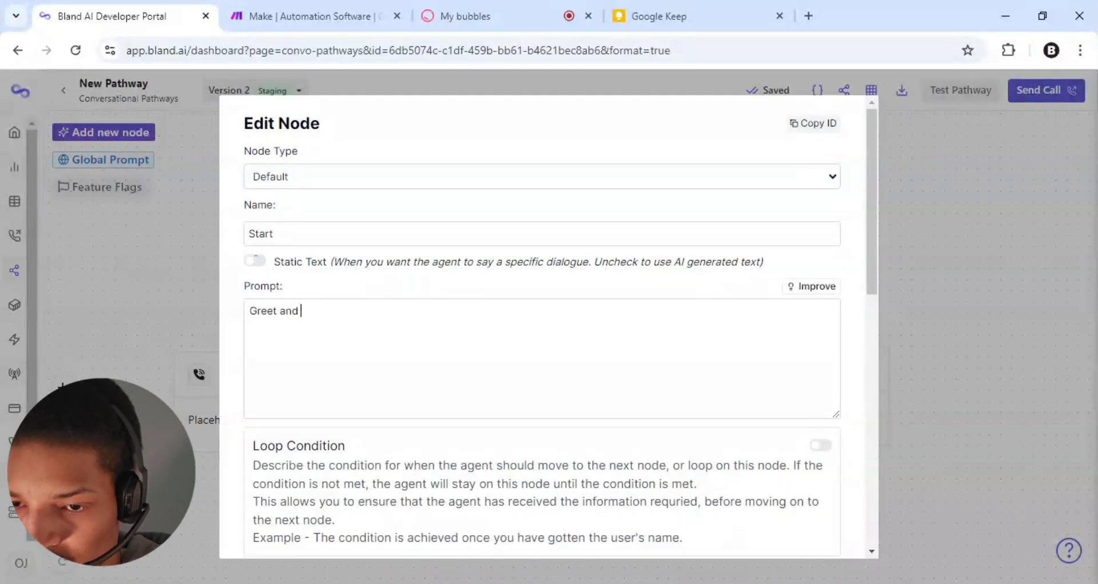
pyautogui.write('confirm you')
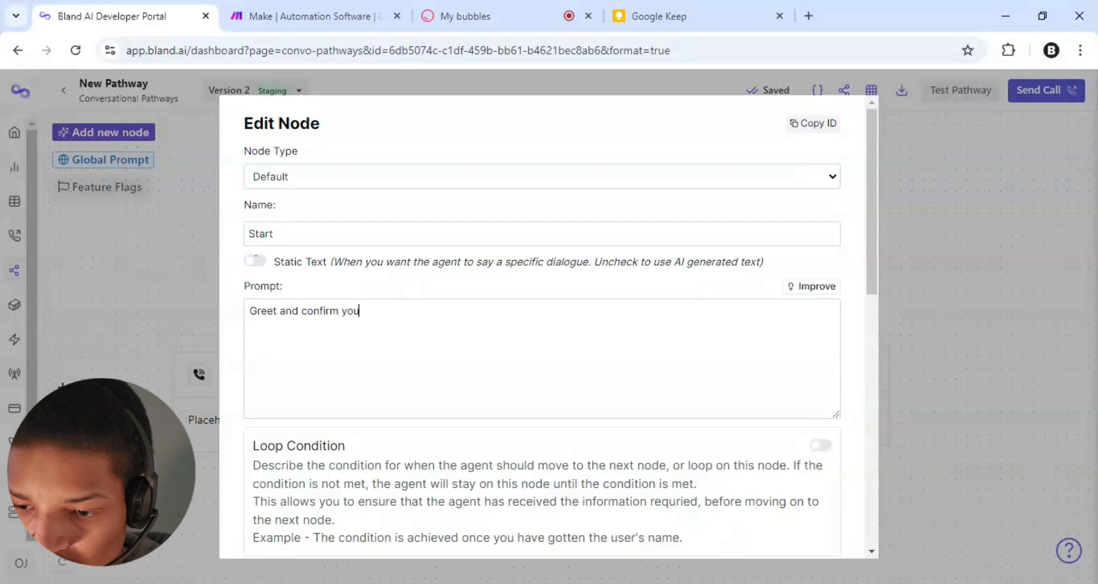
pyautogui.write("'re speaking to")
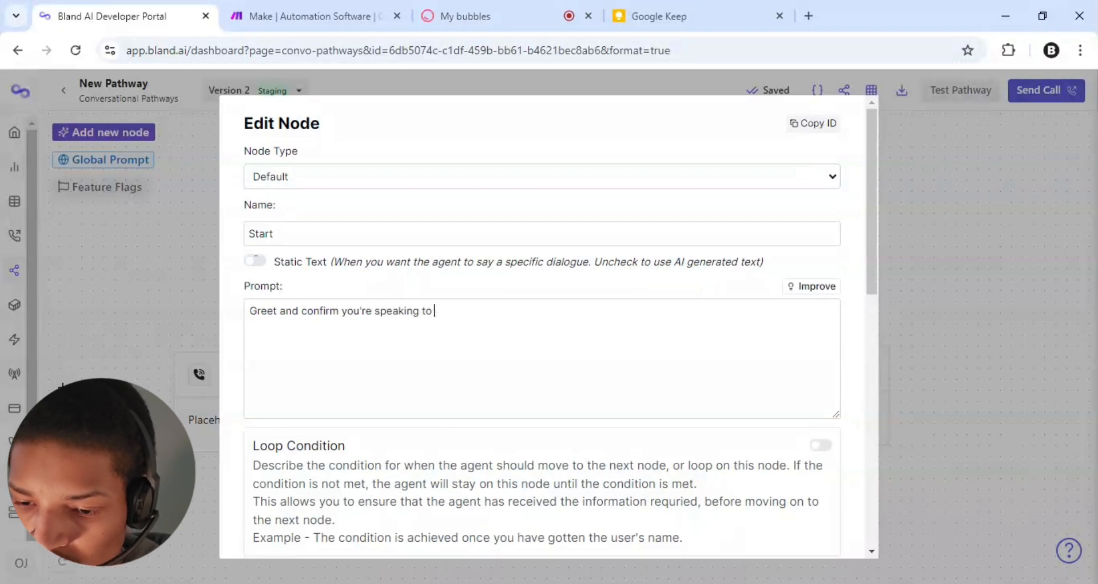
pyautogui.write(' {{custome')
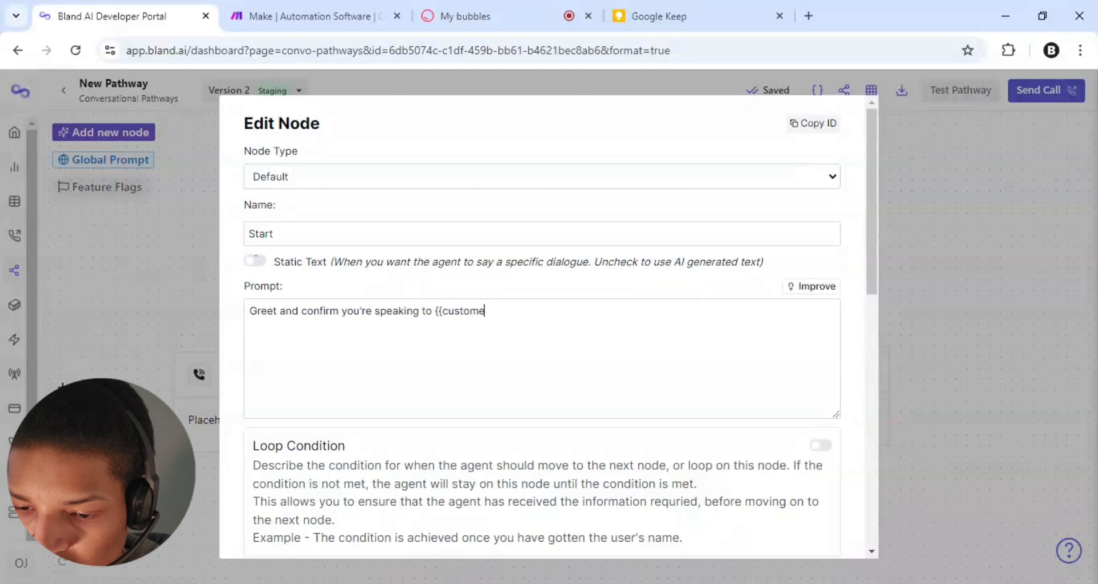
pyautogui.write('r_name}}')
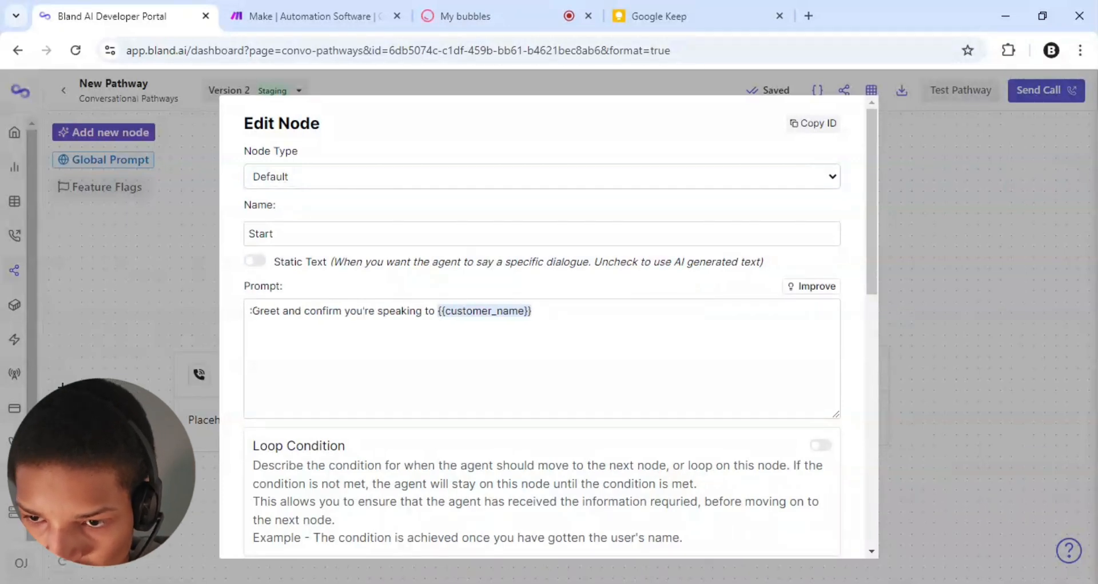
pyautogui.press('BackSpace')
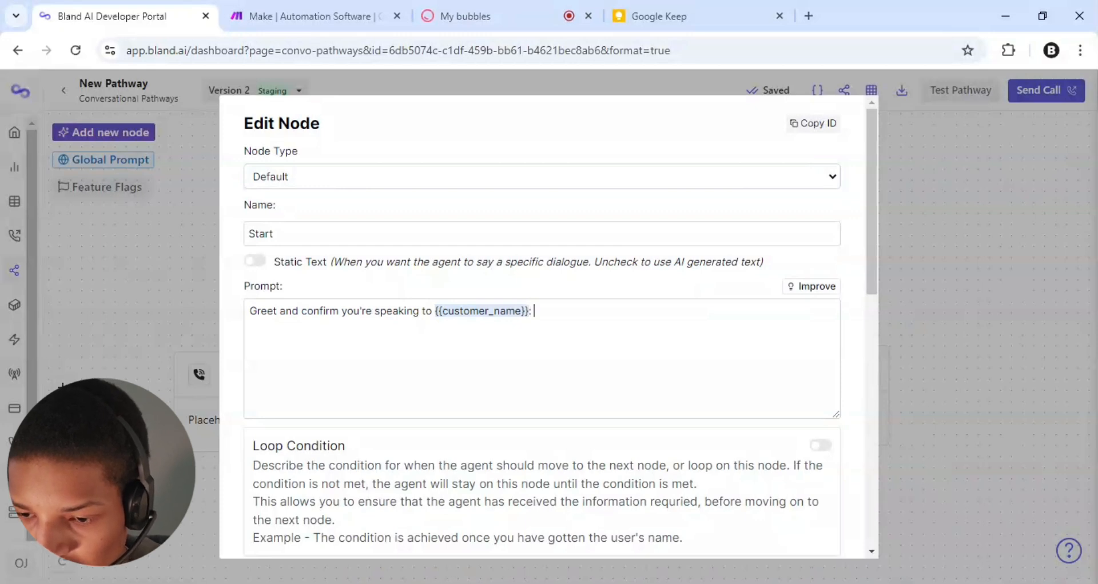
# Append "(example):" after the {{customer_name}} variable in the Start node's prompt
pyautogui.press('BackSpace')
pyautogui.write('(example')
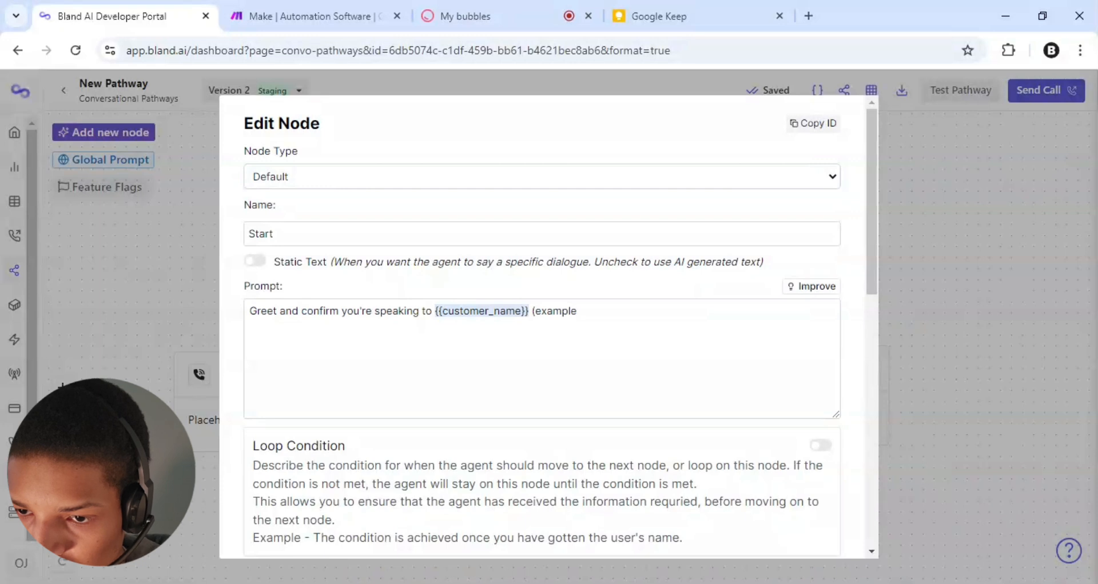
pyautogui.write(')')
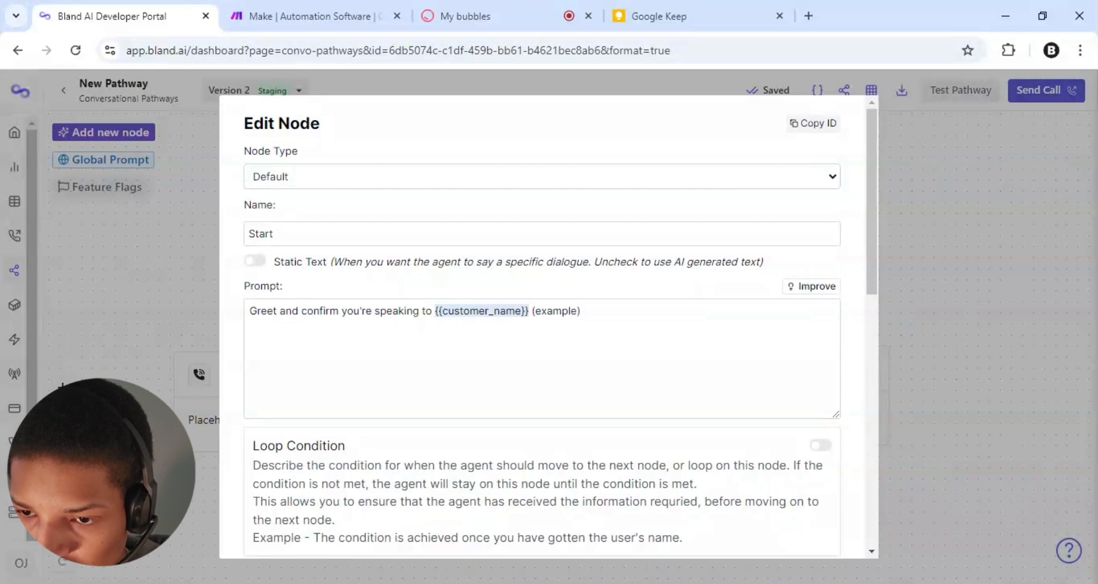
pyautogui.write(':')
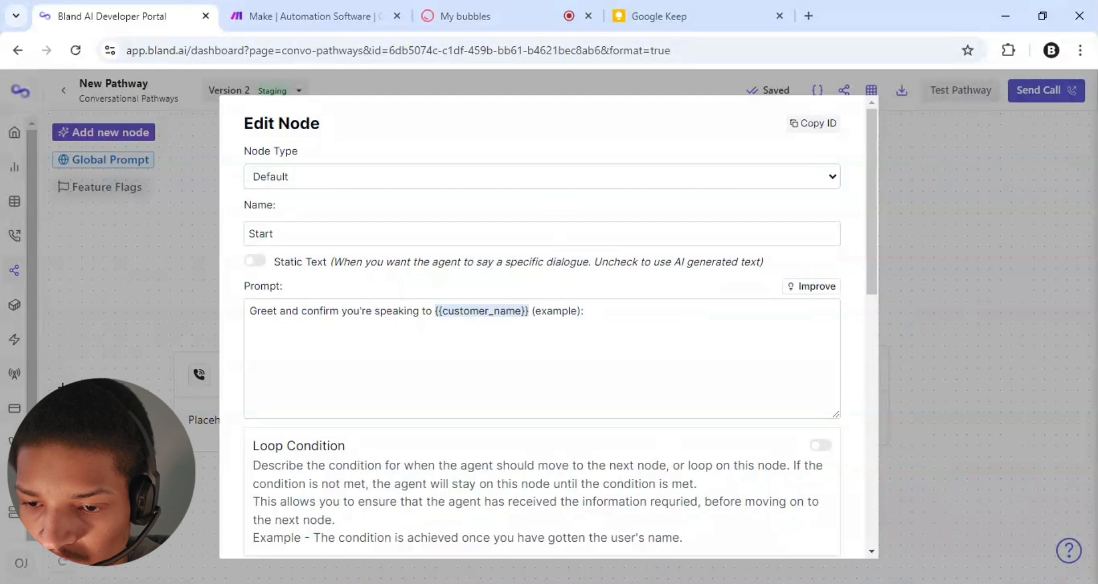
pyautogui.click(503, 583)
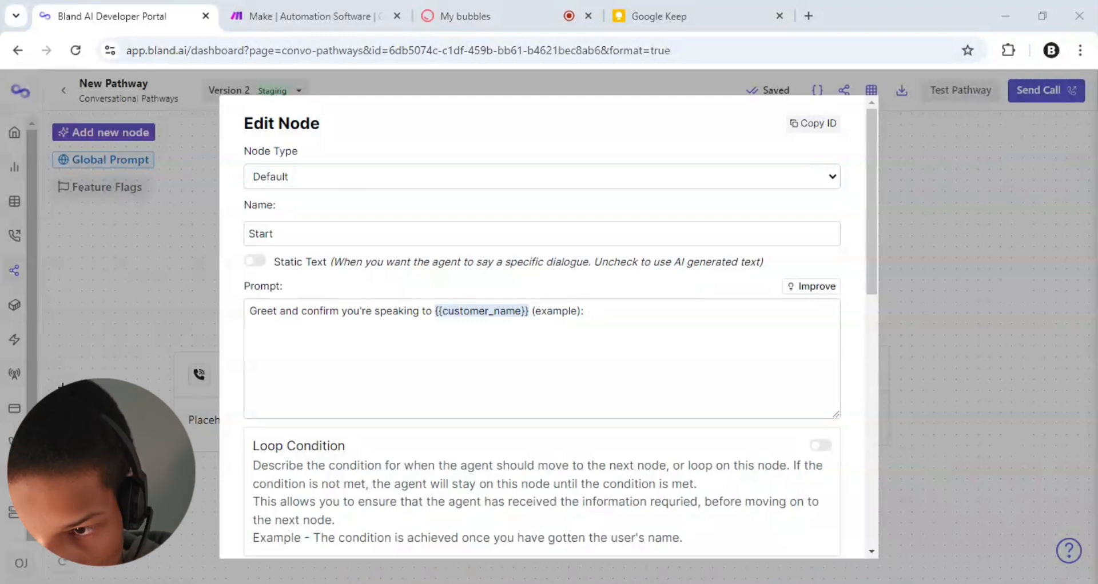
pyautogui.hotkey('alt', 'Tab')
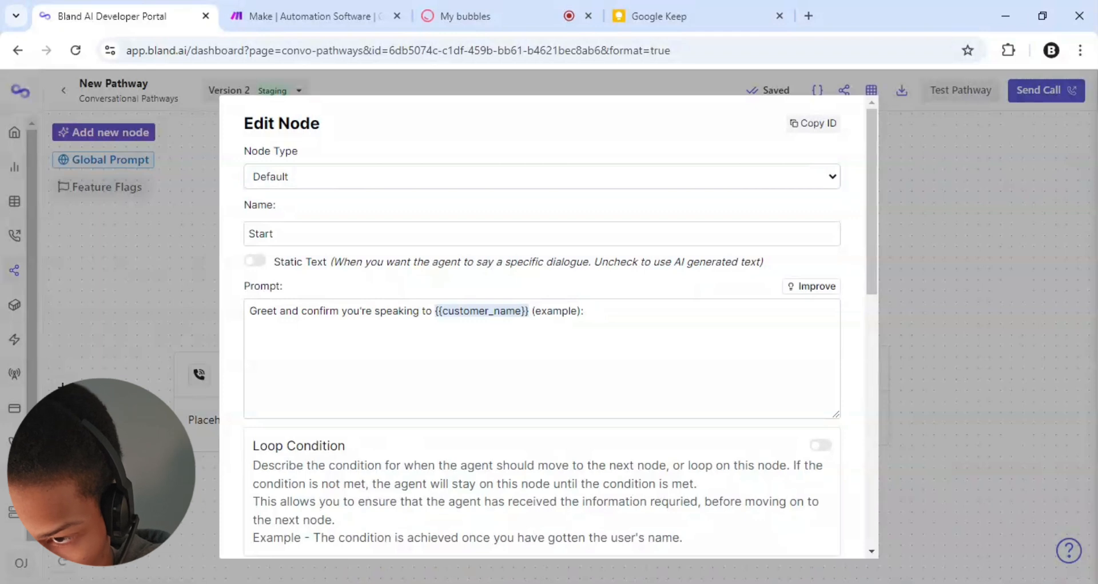
# Add the example greeting "hello is this um" at the end of the Start node's prompt
pyautogui.write('he')
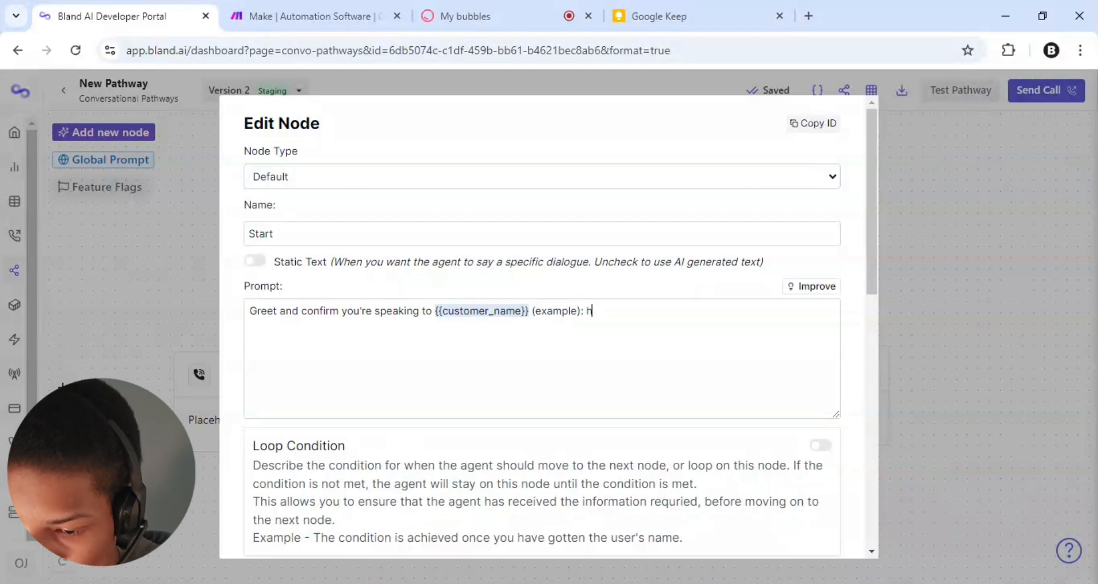
pyautogui.press('BackSpace')
pyautogui.press('BackSpace')
pyautogui.write('hello')
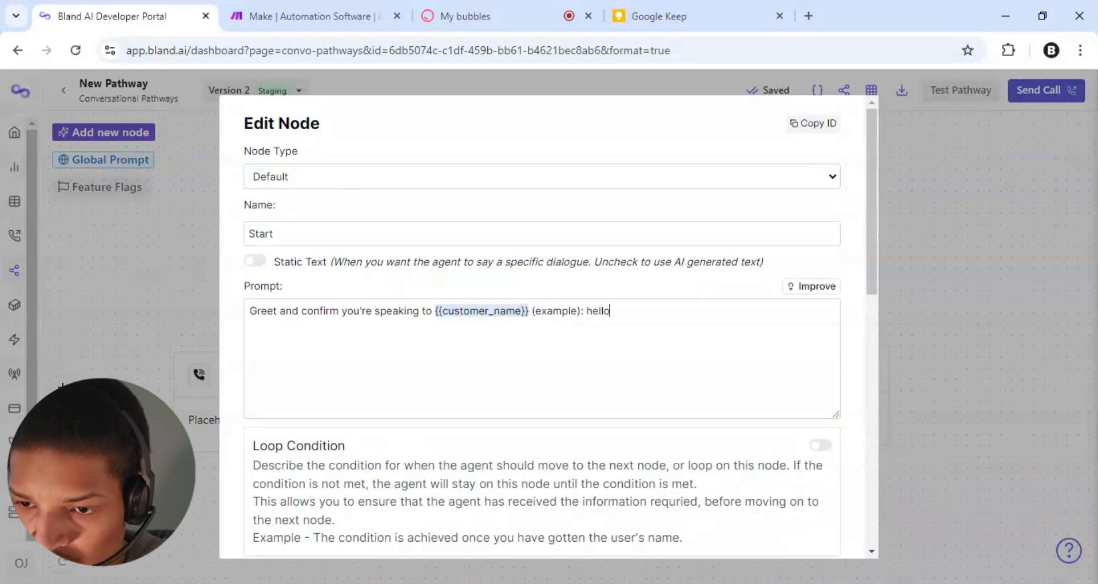
pyautogui.write(' is this um')
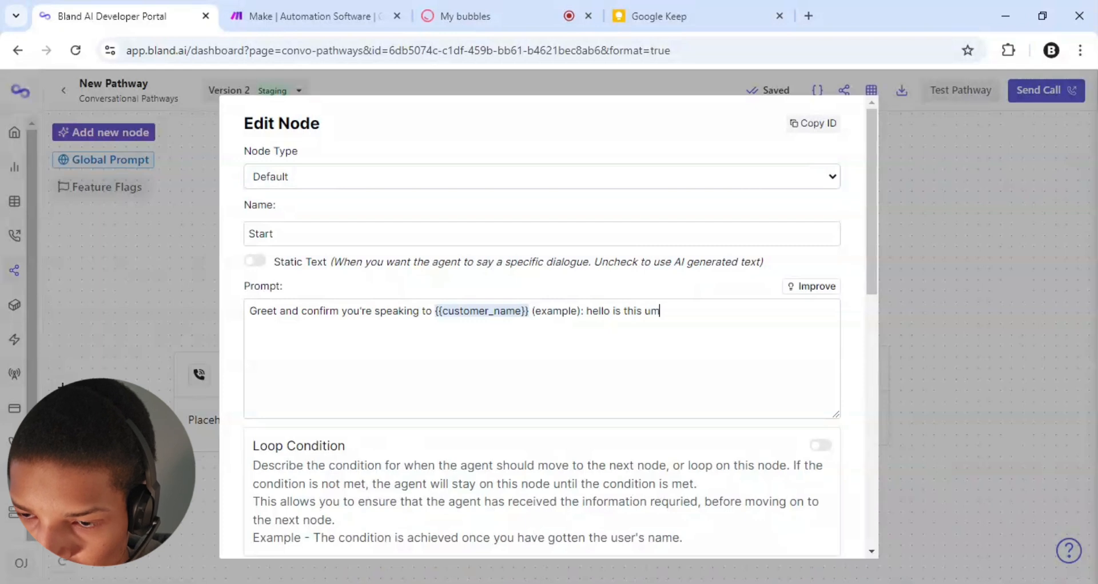
pyautogui.write('mm')
pyautogui.press('BackSpace')
pyautogui.press('BackSpace')
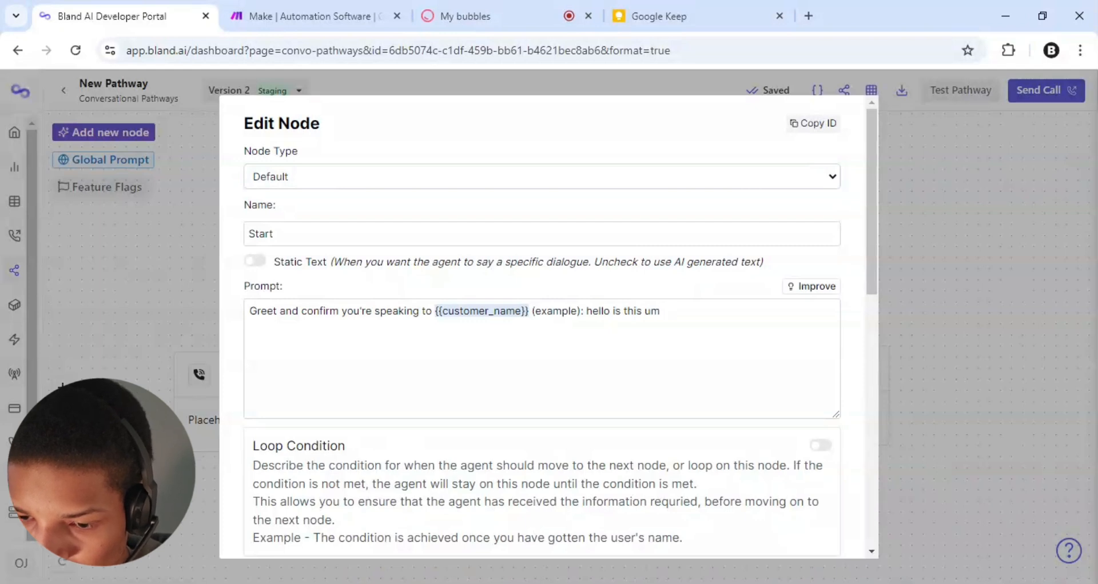
# Complete the example greeting with a comma and the {{customer_name}} variable, and enclose the greeting in double quotes
pyautogui.write('{{cu')
pyautogui.press('BackSpace')
pyautogui.press('BackSpace')
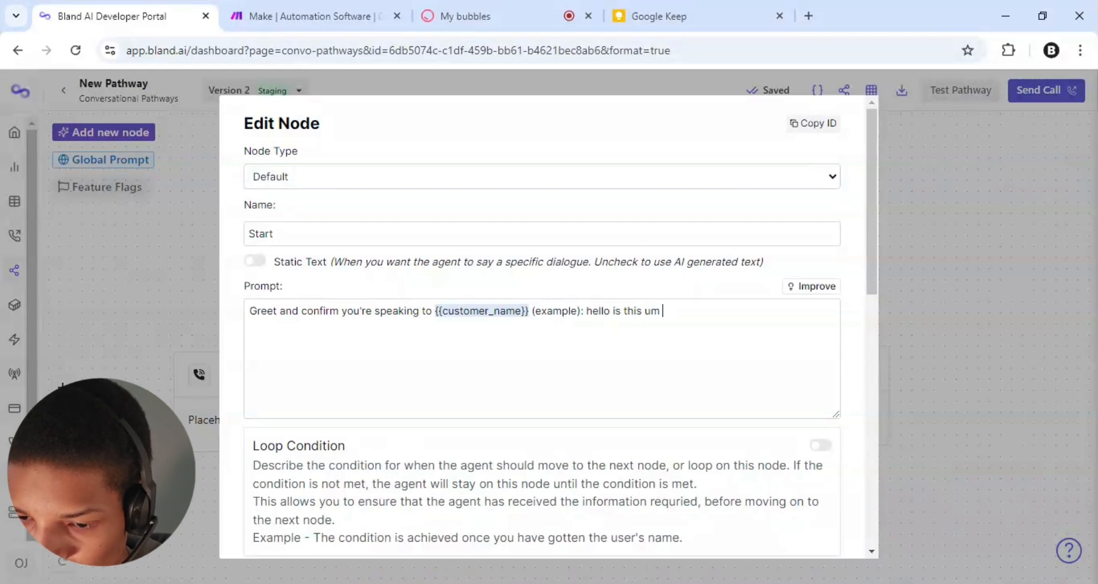
pyautogui.write(', custom')
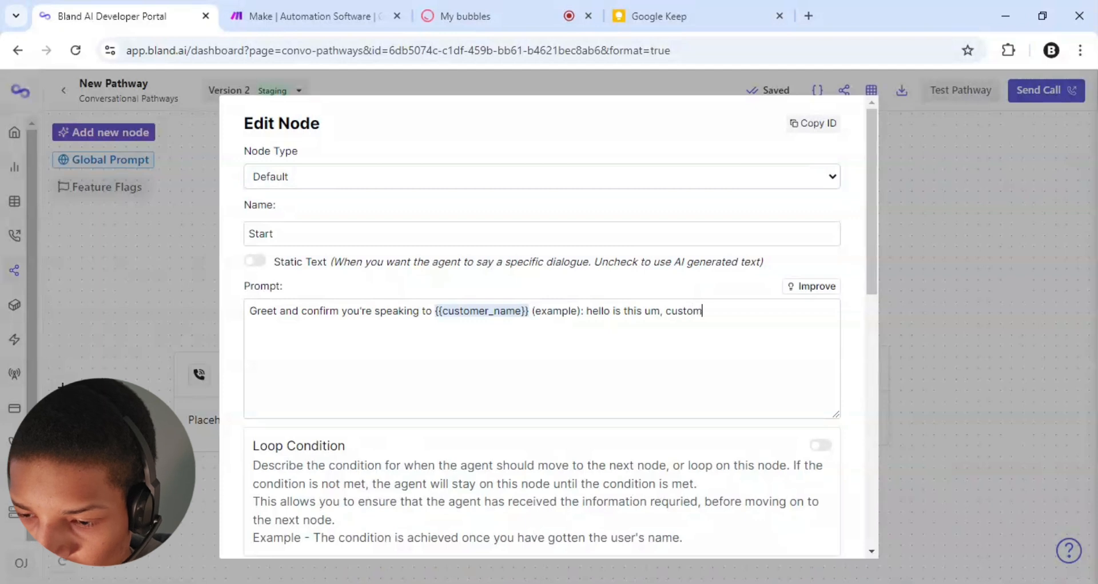
pyautogui.write('er name')
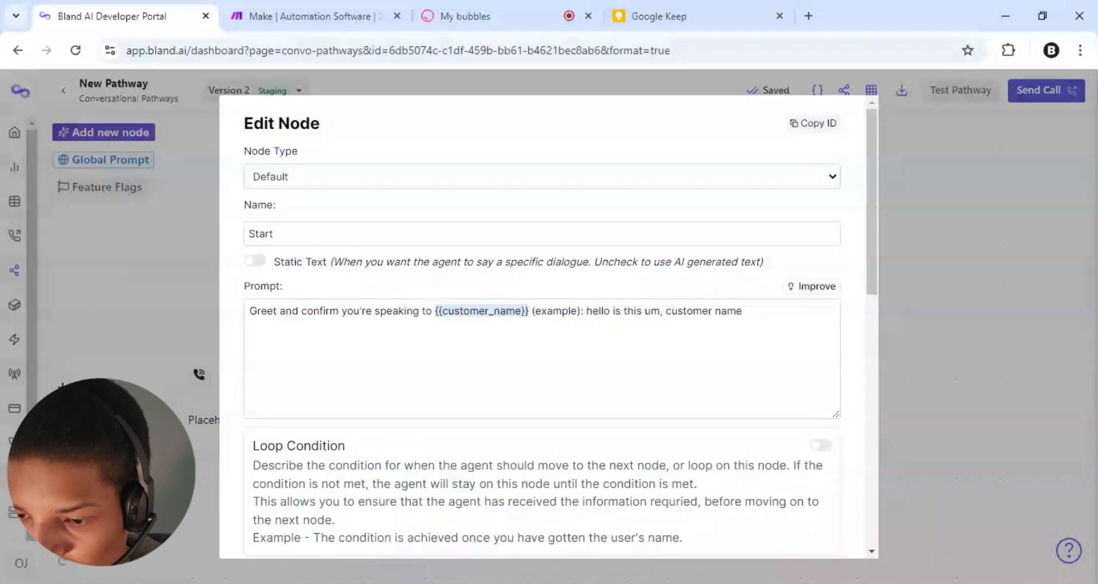
pyautogui.write('}}')
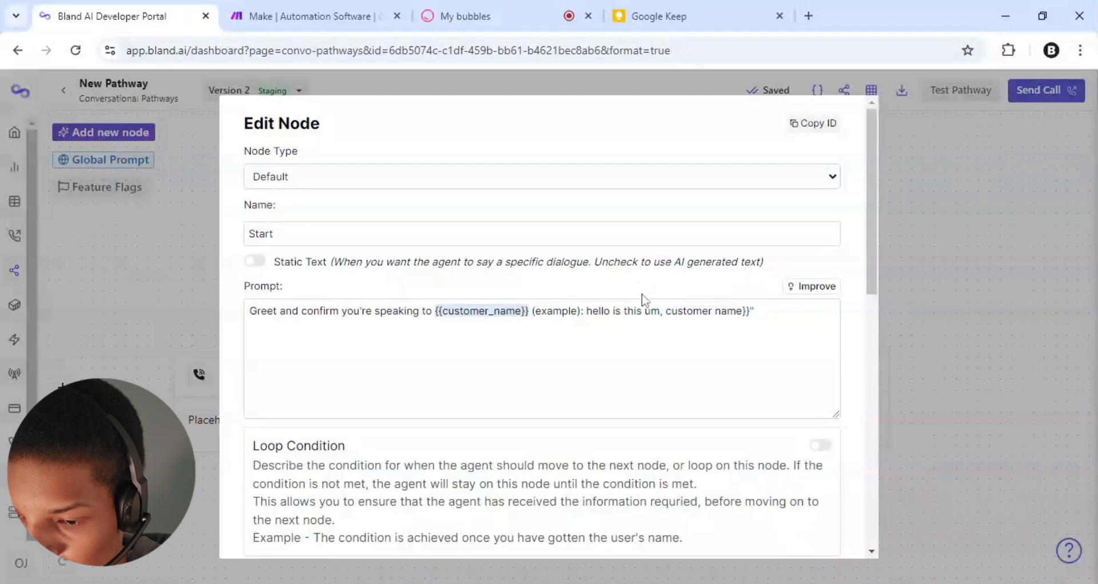
pyautogui.write('"')
pyautogui.click(715, 311)
pyautogui.press('BackSpace')
pyautogui.write('_')
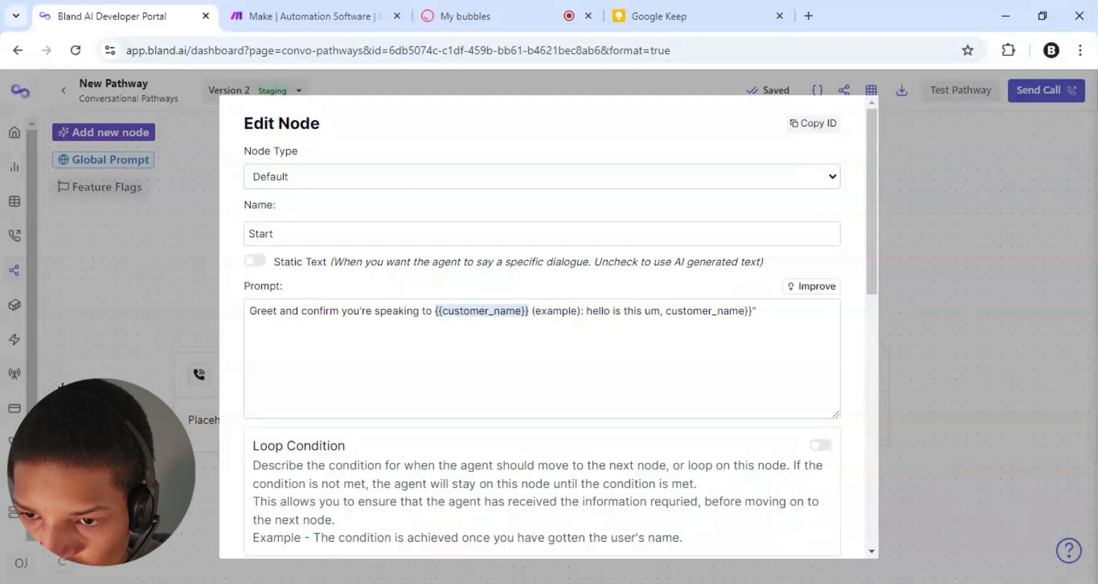
pyautogui.write('{{')
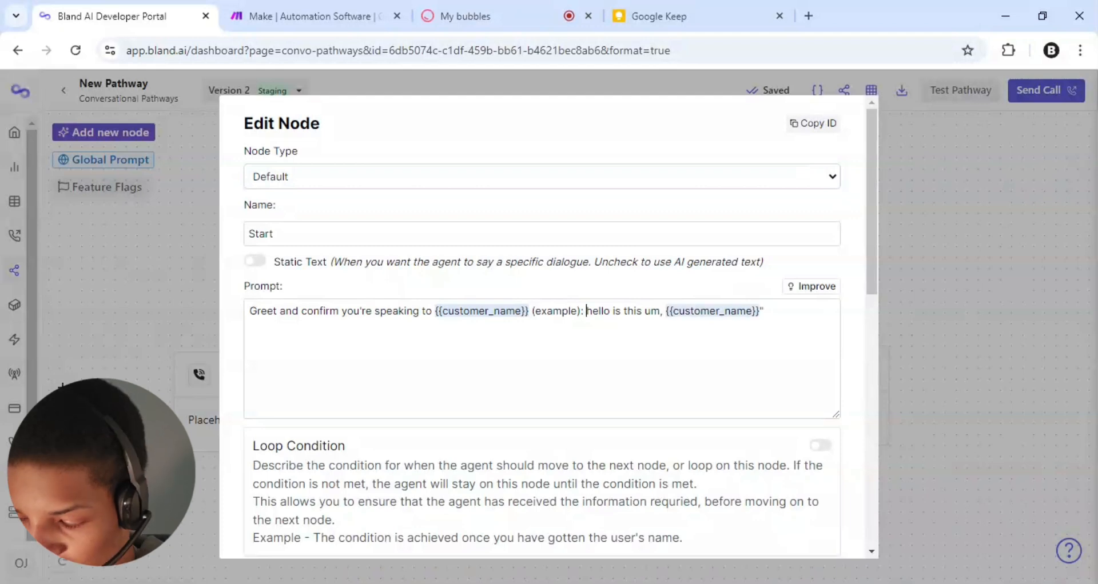
pyautogui.write('"')
# Enable the Start node's loop condition and begin its text with the line "The Condition is true if:"
pyautogui.scroll(-2, 880, 323)
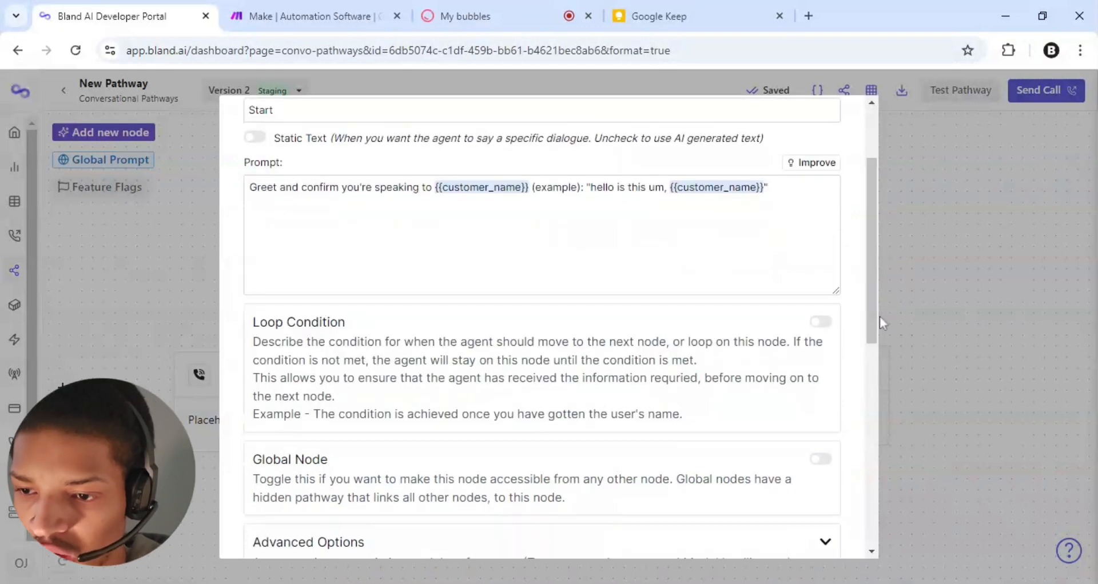
pyautogui.click(826, 322)
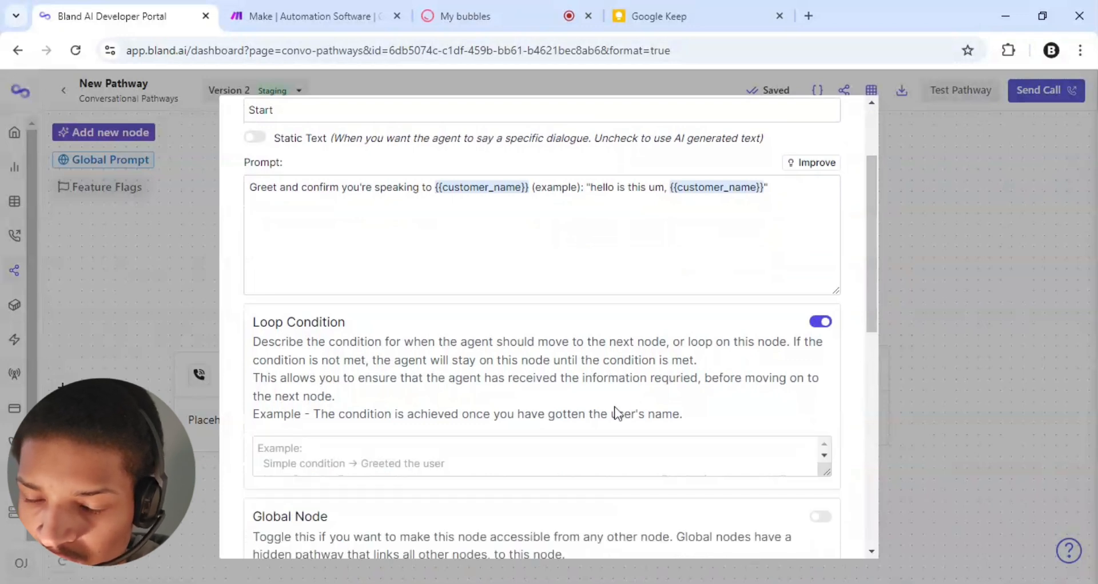
pyautogui.click(571, 458)
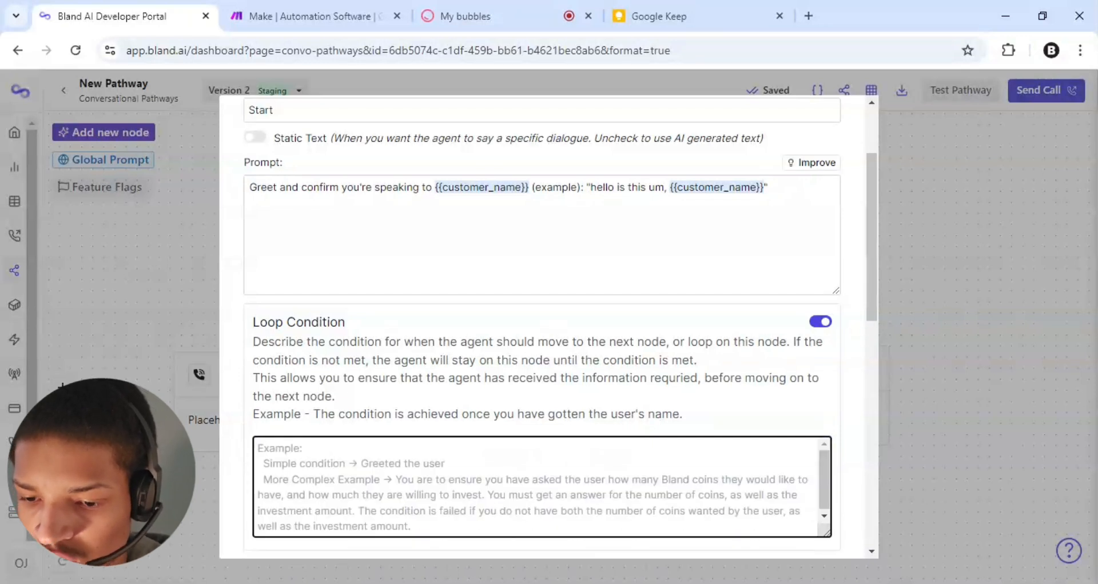
pyautogui.write('The')
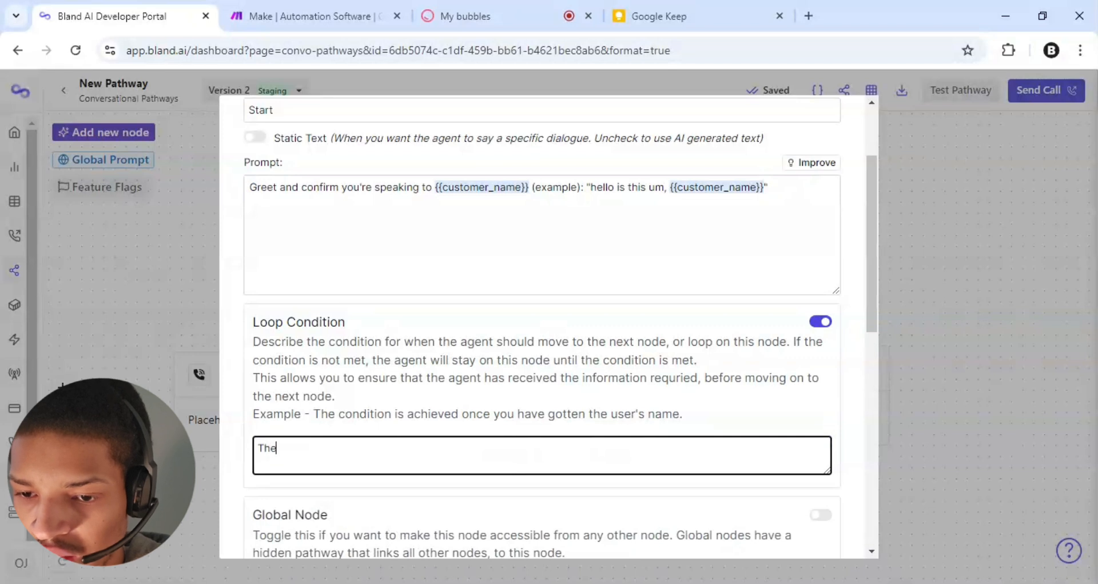
pyautogui.write(' node')
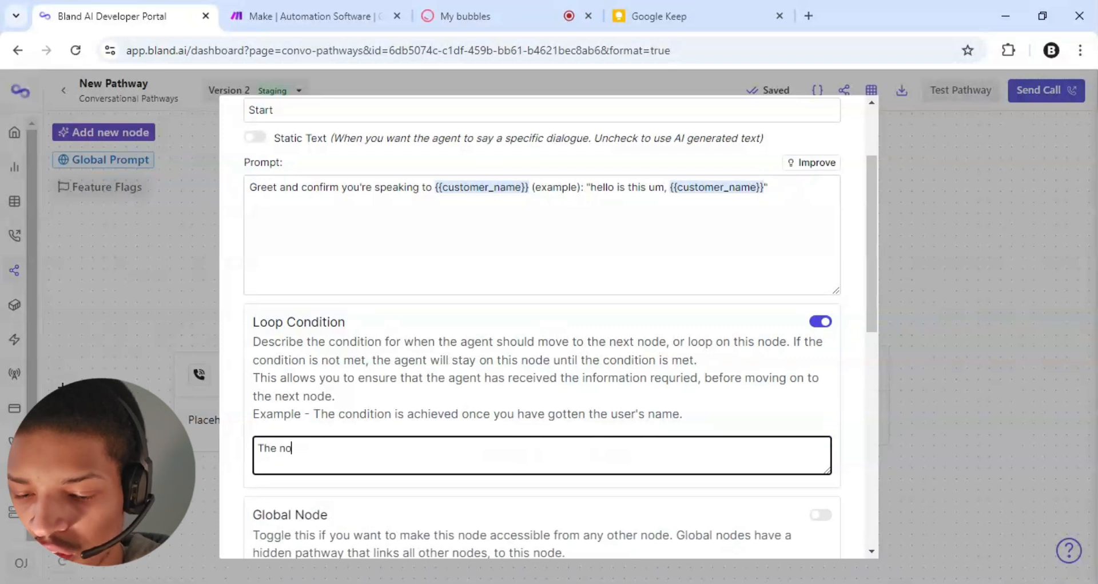
pyautogui.press('BackSpace')
pyautogui.press('BackSpace')
pyautogui.press('BackSpace')
pyautogui.press('BackSpace')
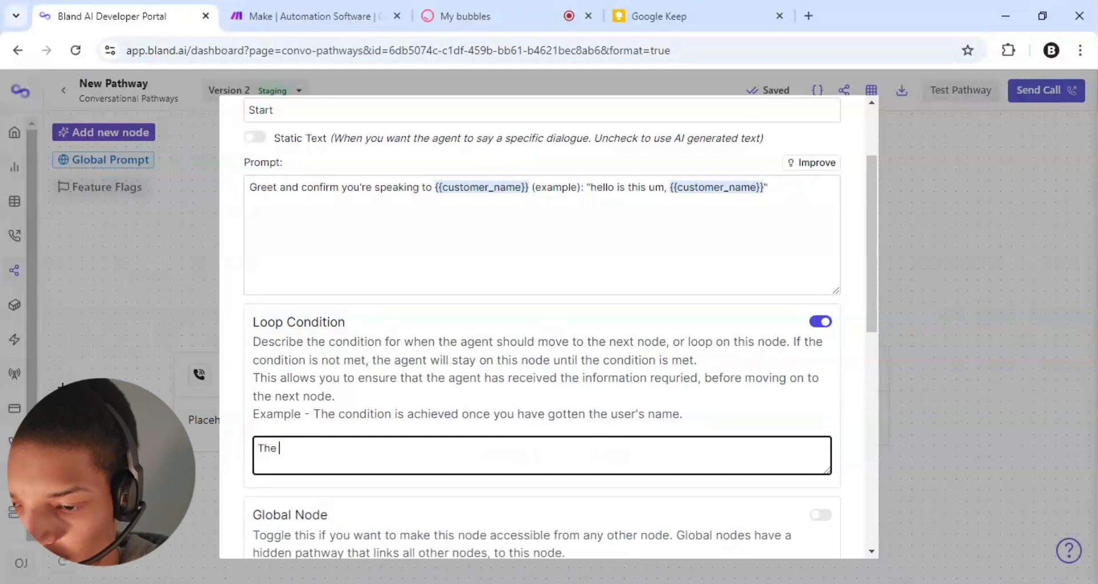
pyautogui.write('Conditio')
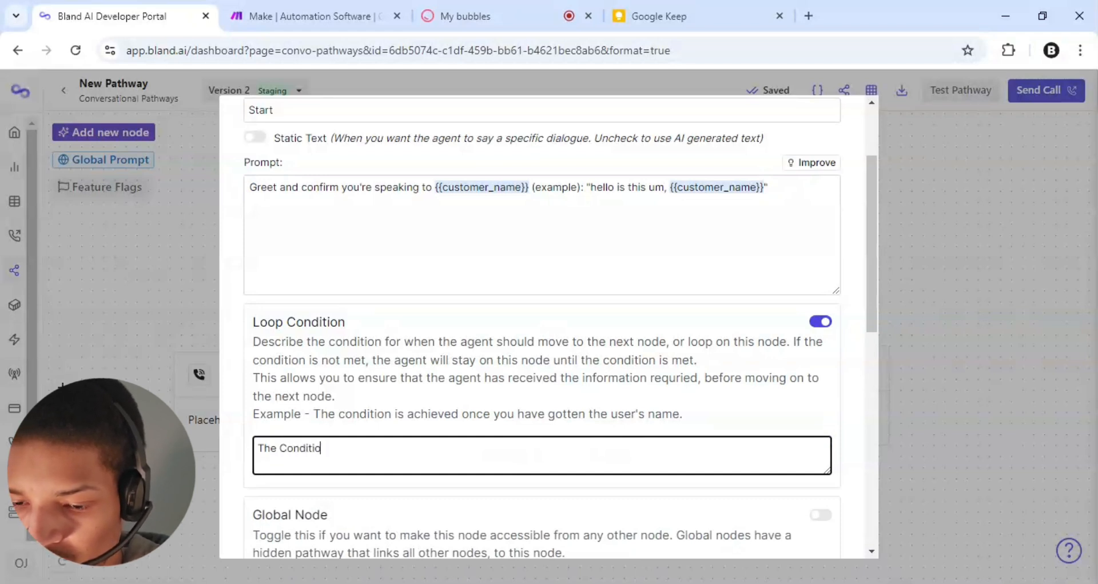
pyautogui.write('n is true if')
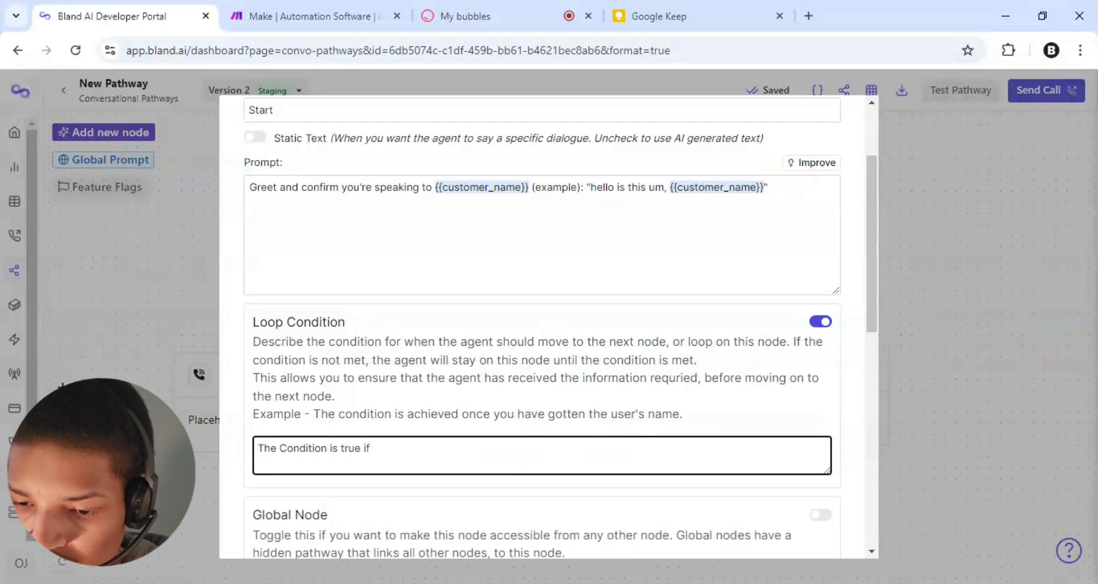
pyautogui.write(':')
pyautogui.press('Return')
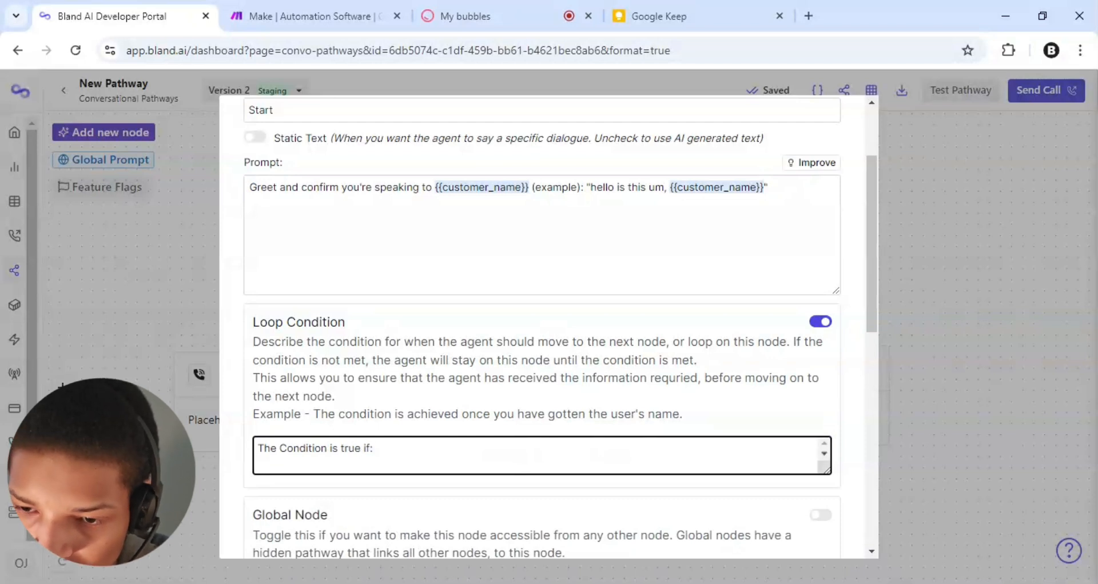
pyautogui.write('T')
pyautogui.press('BackSpace')
pyautogui.click(452, 583)
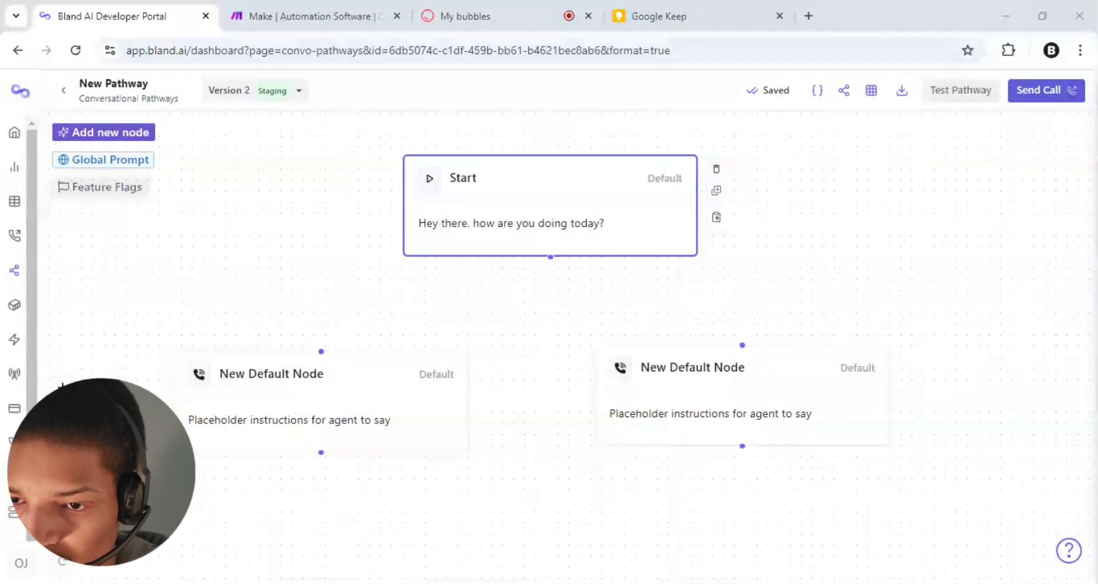
pyautogui.click(487, 214)
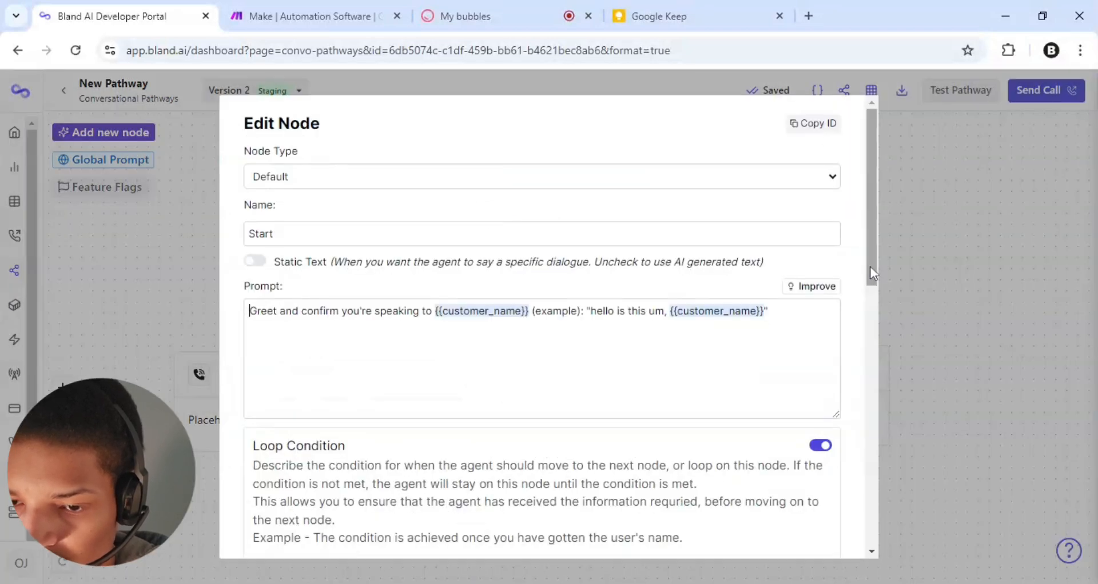
pyautogui.moveTo(870, 267); pyautogui.dragTo(870, 318)
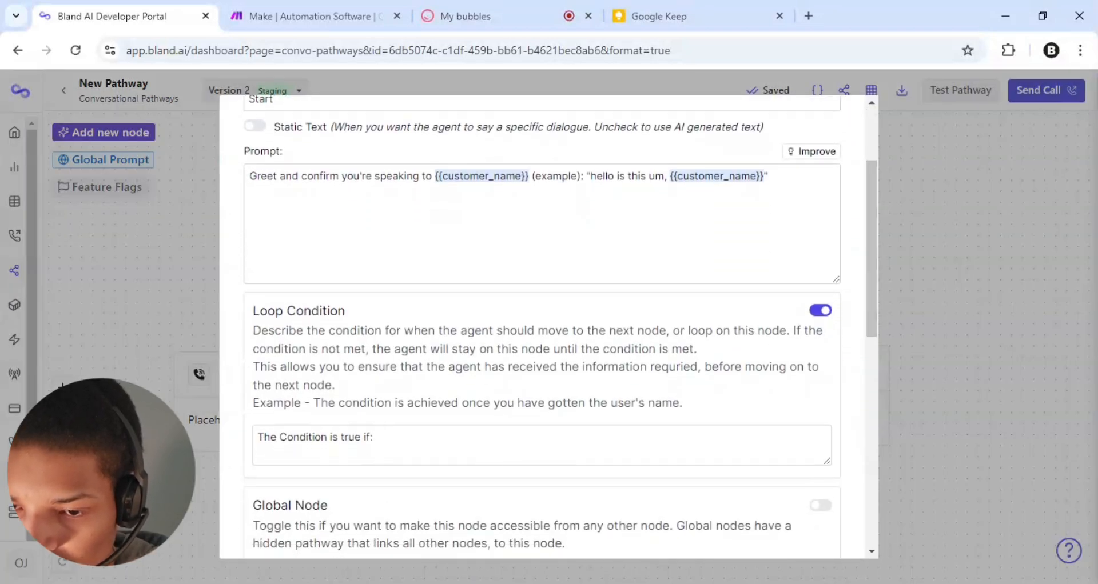
# Add "you confirm who the user is" on a new line under "The Condition is true if:" in the loop condition
pyautogui.click(390, 451)
pyautogui.press('BackSpace')
pyautogui.click(394, 436)
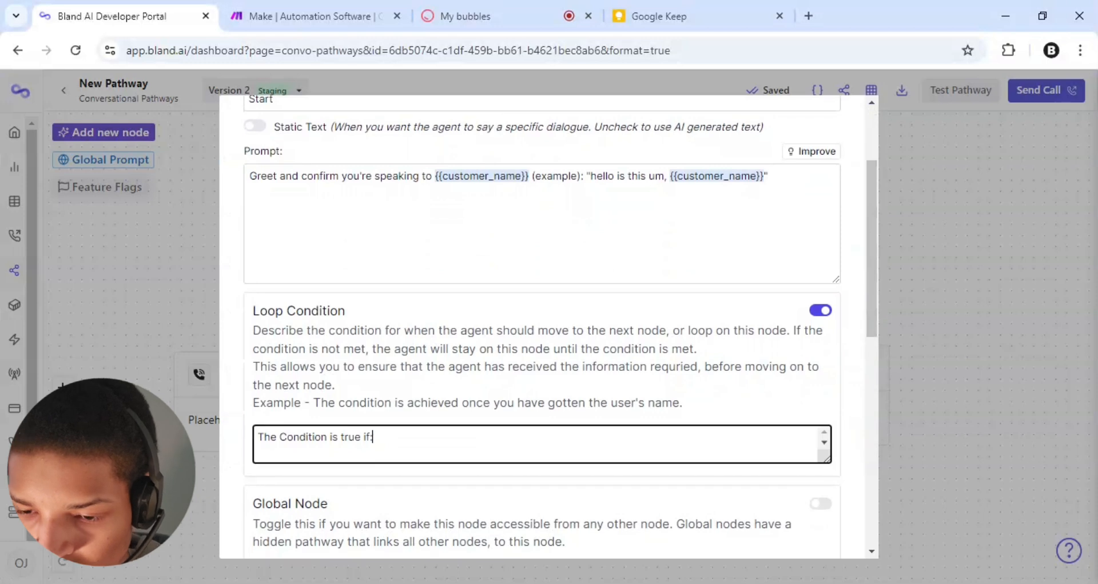
pyautogui.press('Return')
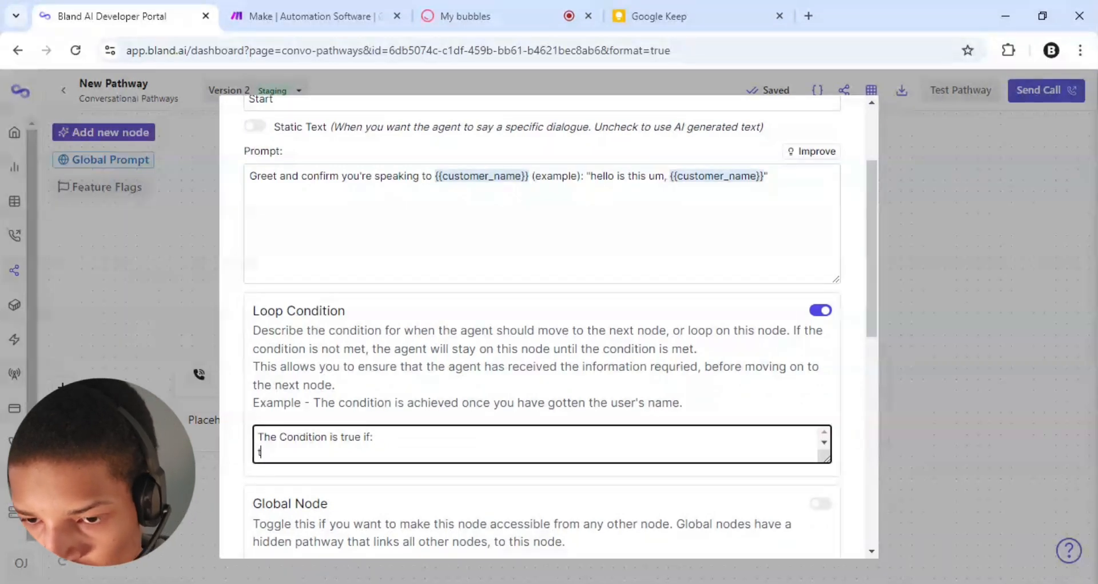
pyautogui.write('the')
pyautogui.press('BackSpace')
pyautogui.press('BackSpace')
pyautogui.press('BackSpace')
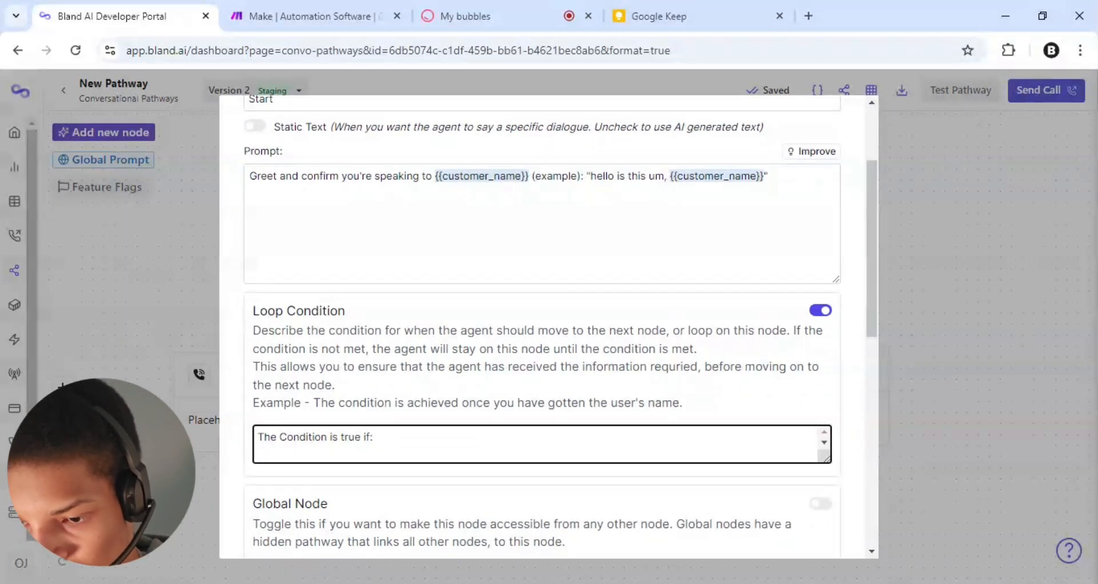
pyautogui.press('BackSpace')
pyautogui.write('you')
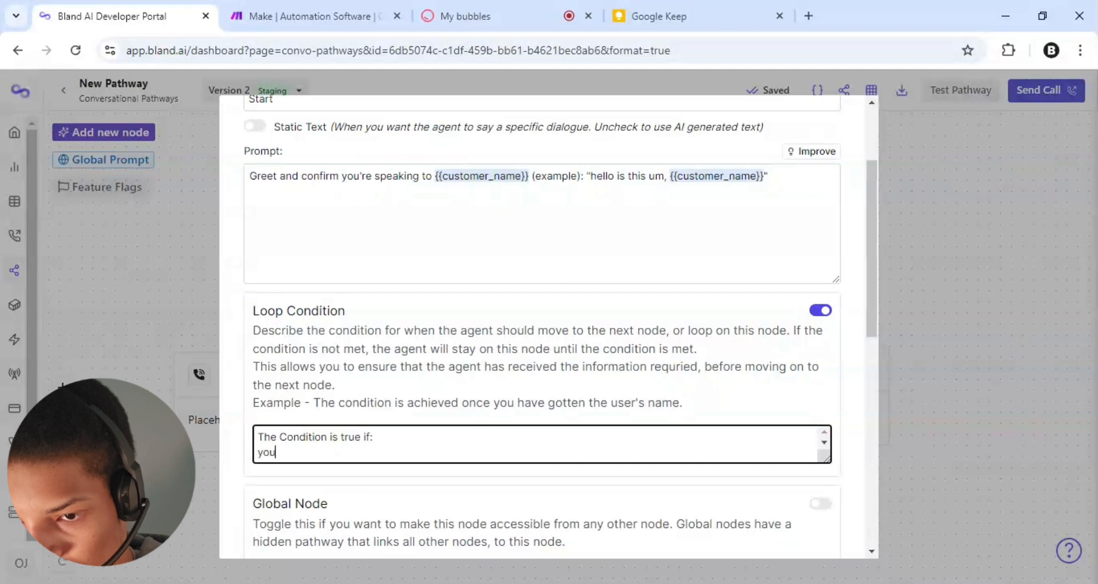
pyautogui.write(' confirm wh')
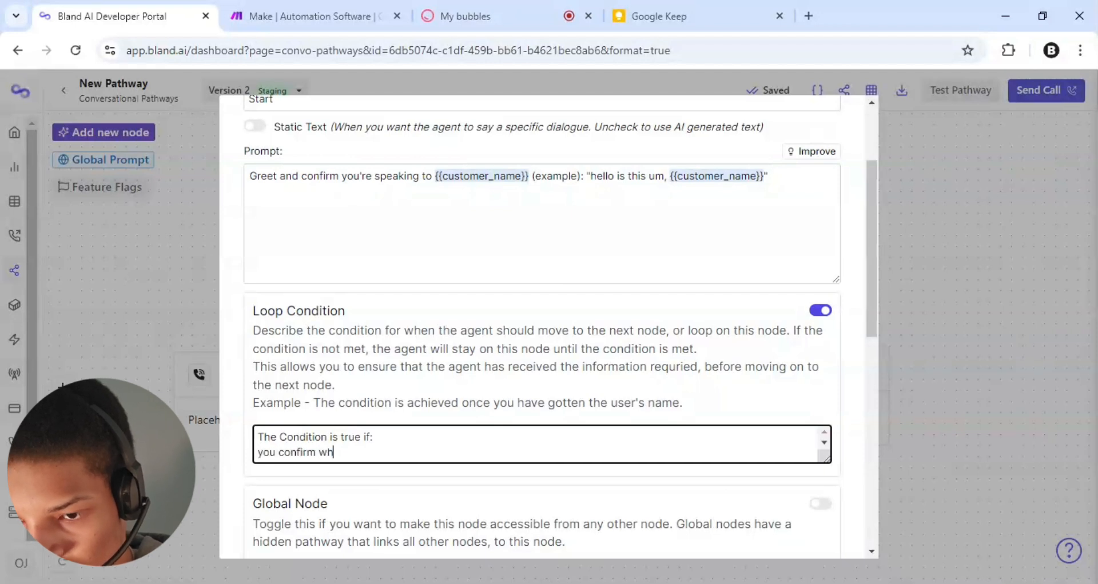
pyautogui.write('o the user is')
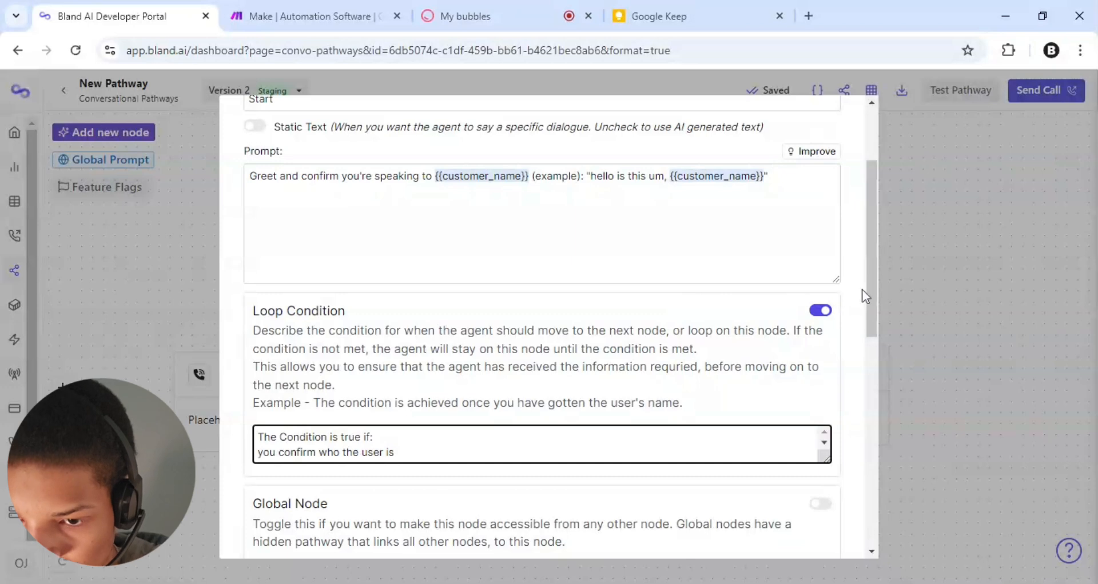
# Expand the Start node's fine-tuning examples and add an empty condition example
pyautogui.moveTo(870, 329); pyautogui.dragTo(847, 544)
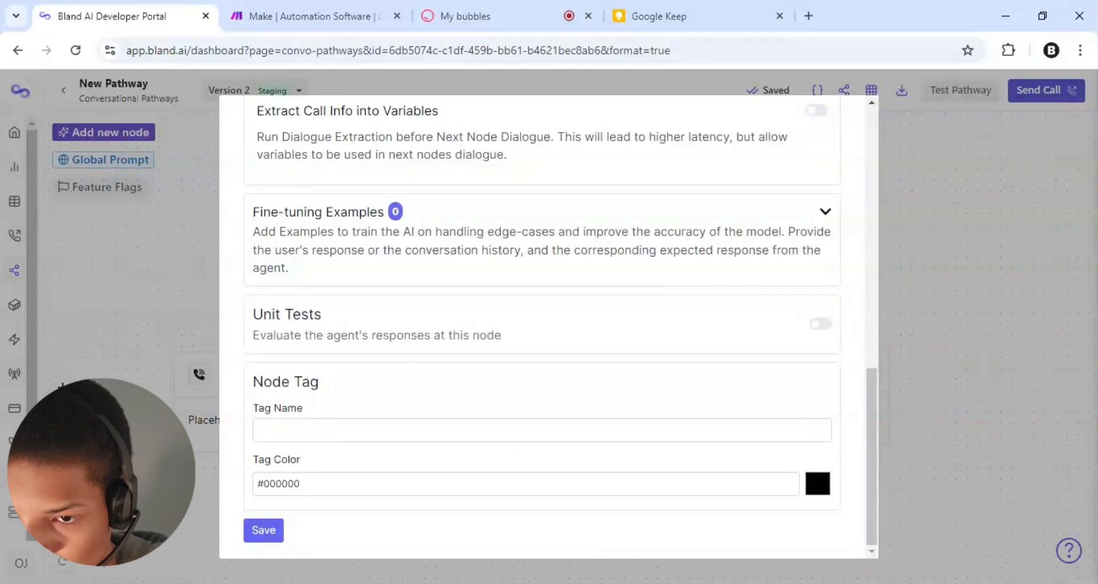
pyautogui.click(823, 224)
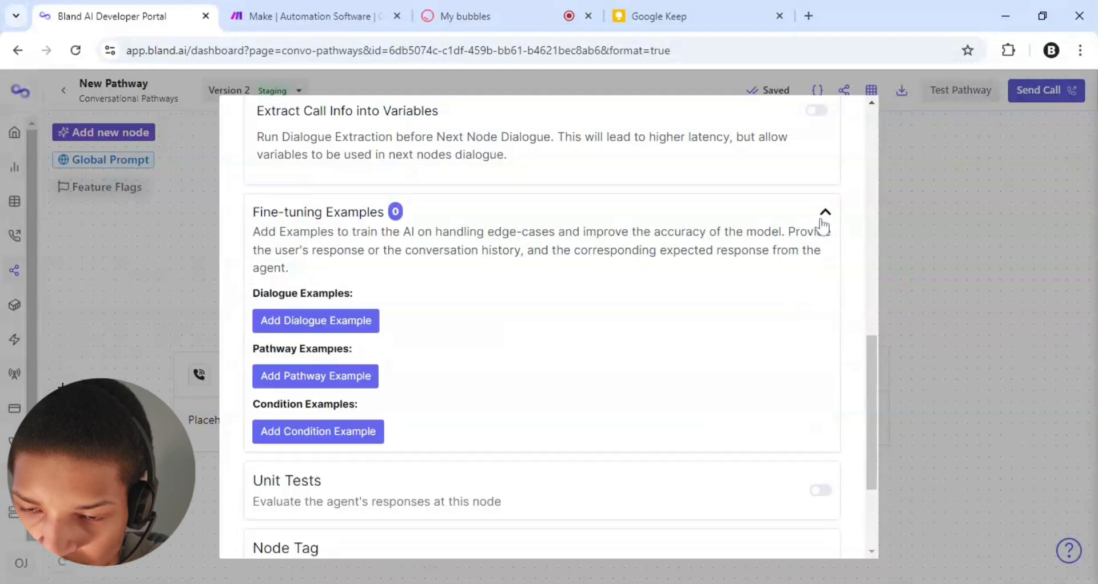
pyautogui.click(307, 432)
pyautogui.click(309, 433)
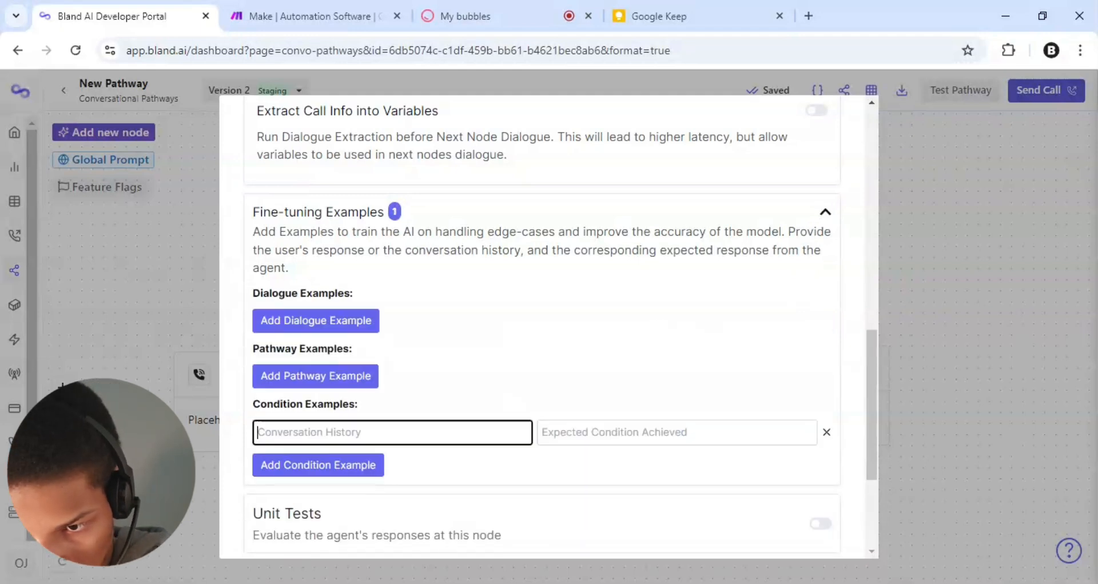
pyautogui.click(420, 582)
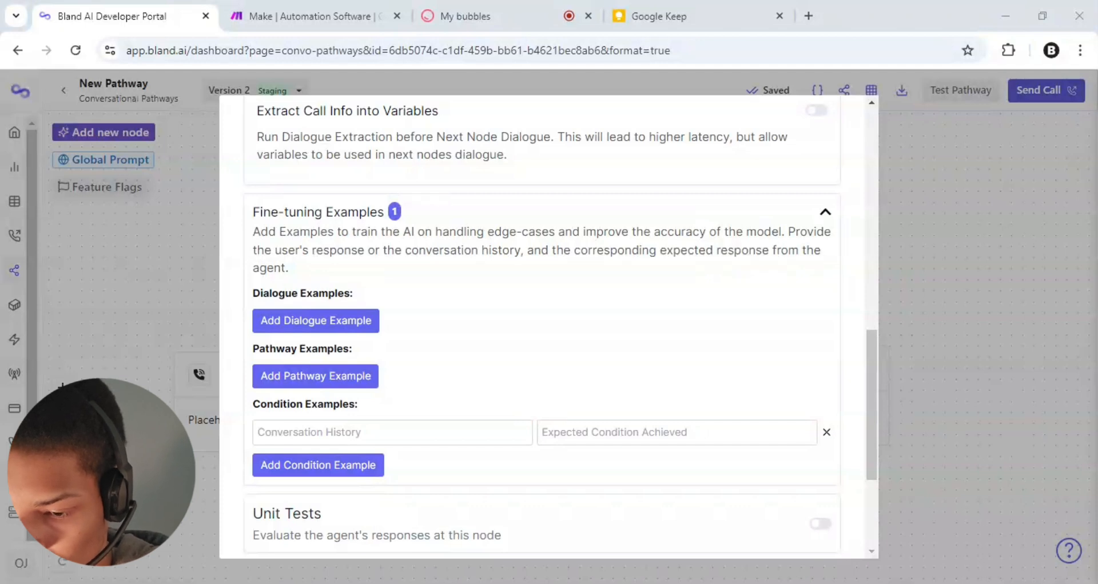
# Fill the condition example's conversation history with "You have confirmed you are speaking to the correct user"
pyautogui.click(366, 433)
pyautogui.write('You ')
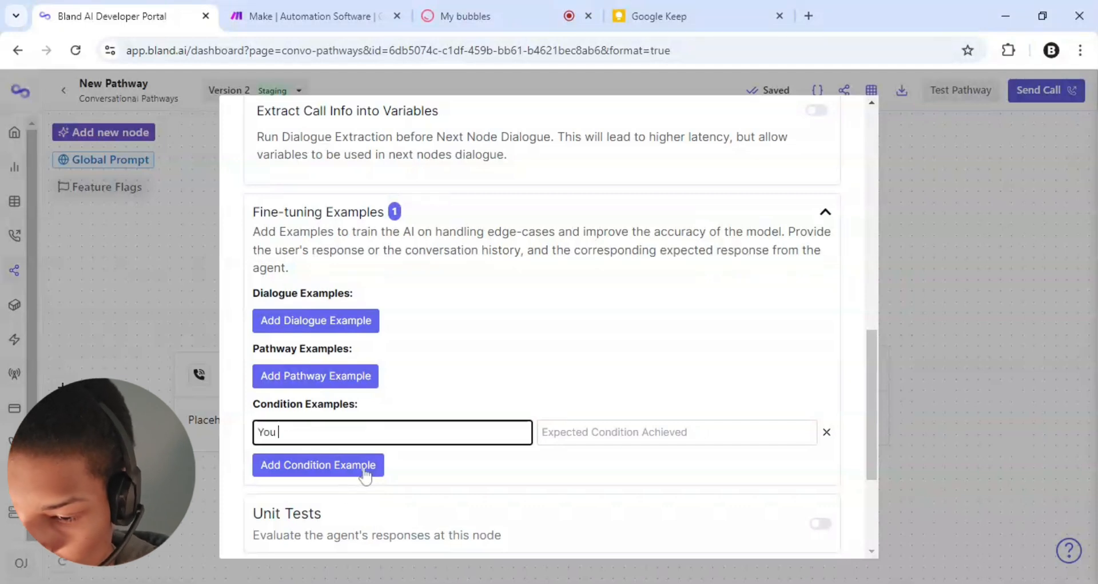
pyautogui.write('have confri')
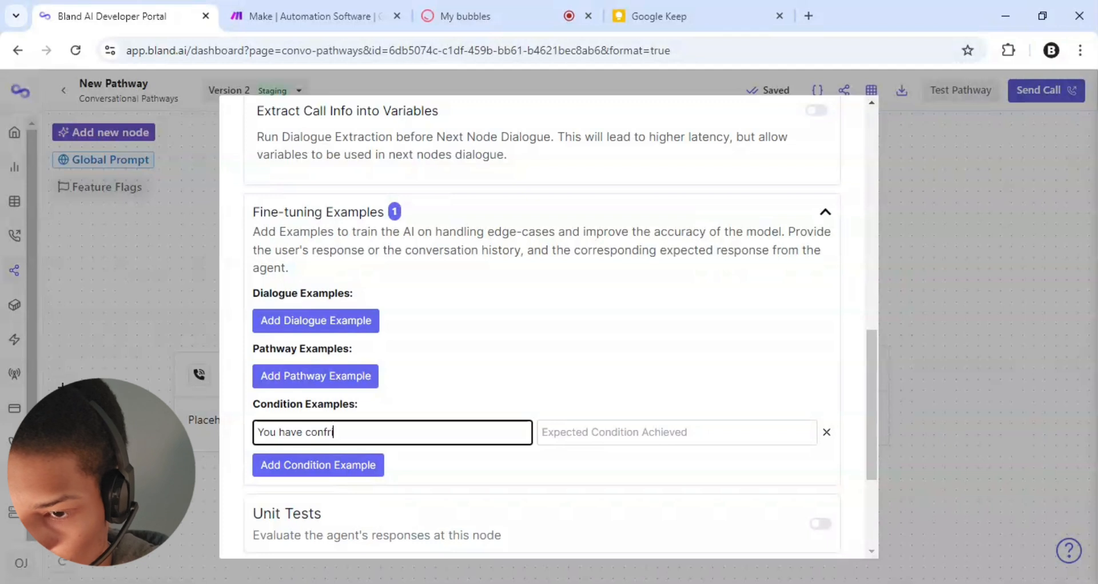
pyautogui.write('med you are speak')
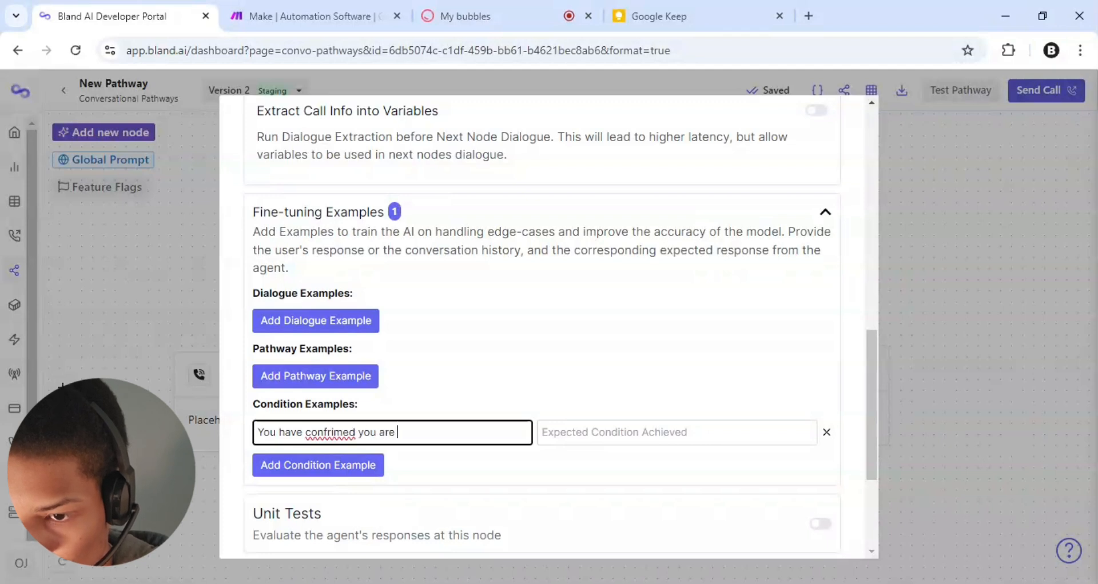
pyautogui.write('to')
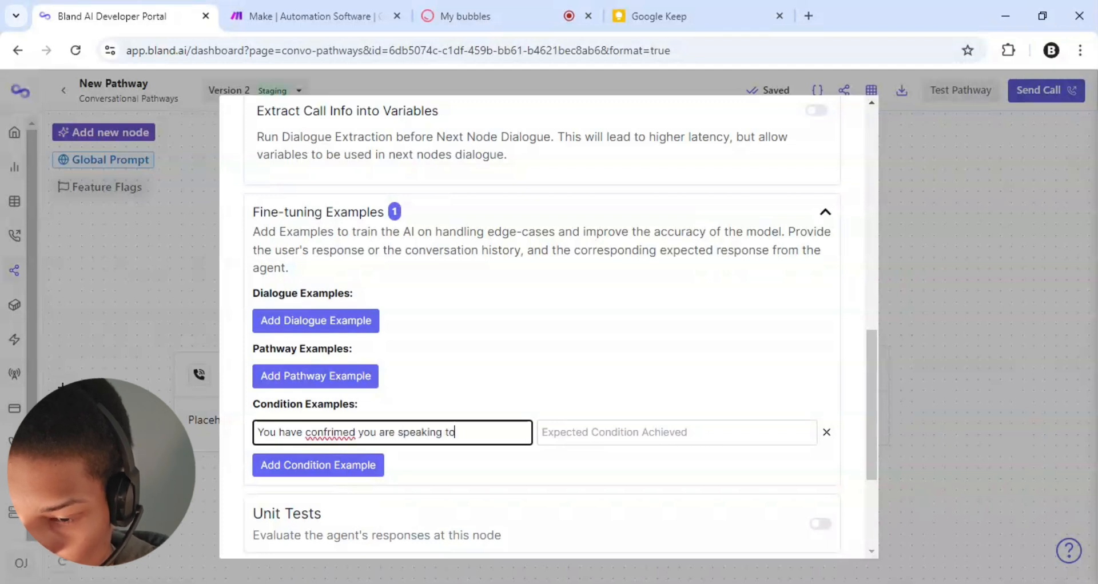
pyautogui.write(' the correct ')
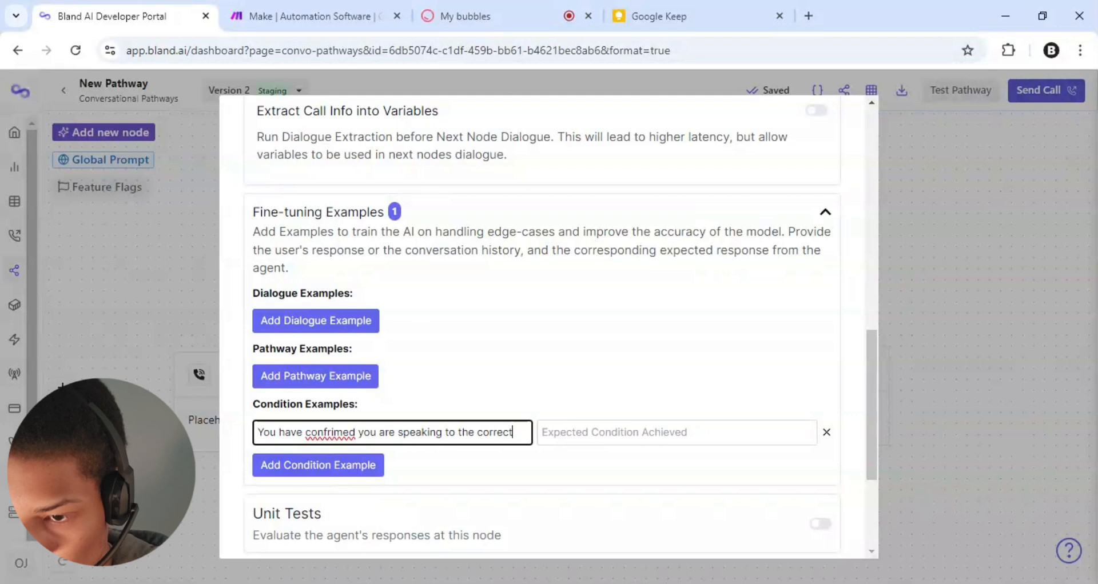
pyautogui.write('user')
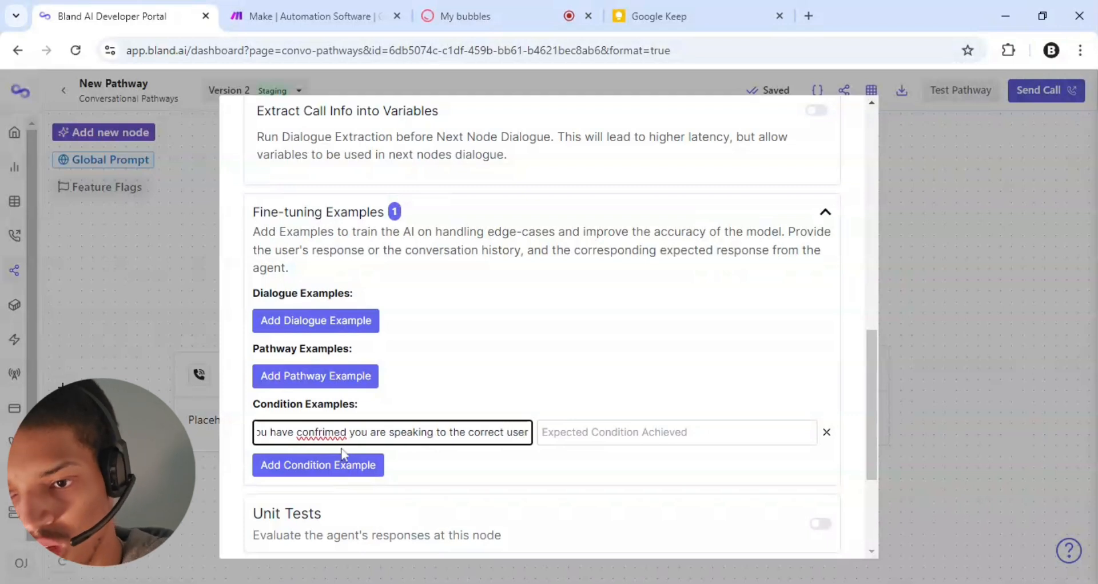
pyautogui.doubleClick(336, 432)
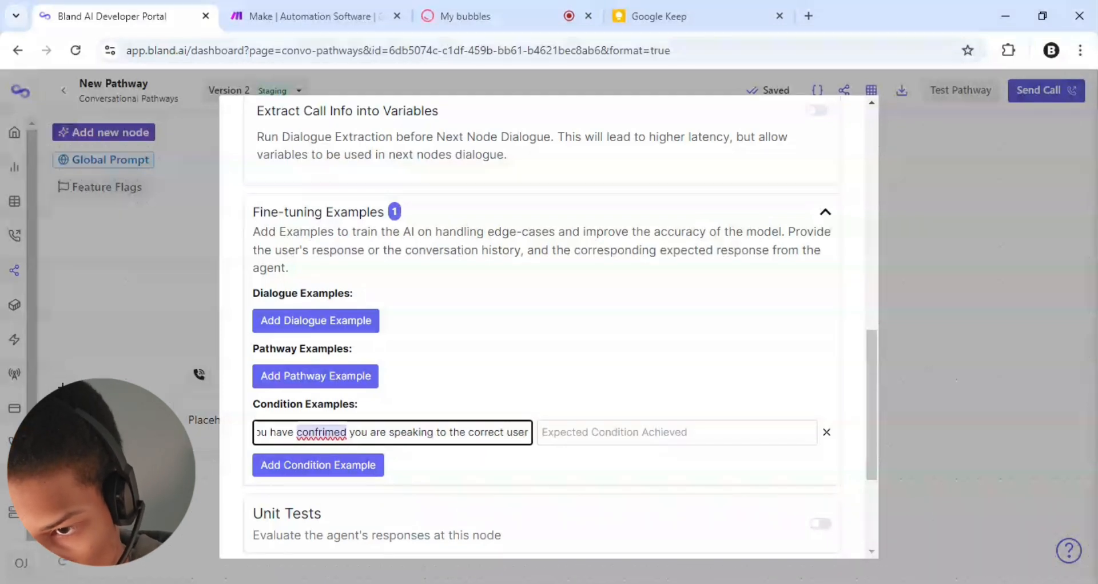
pyautogui.write('confirmed')
# Add a second condition example and try to copy the first example's conversation history into it
pyautogui.click(369, 465)
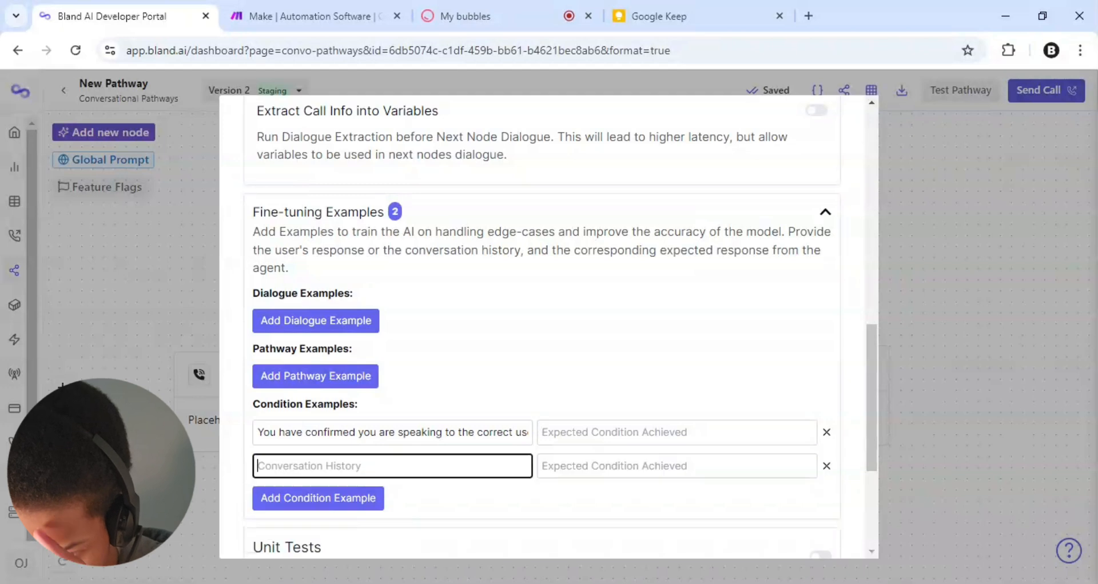
pyautogui.click(345, 432)
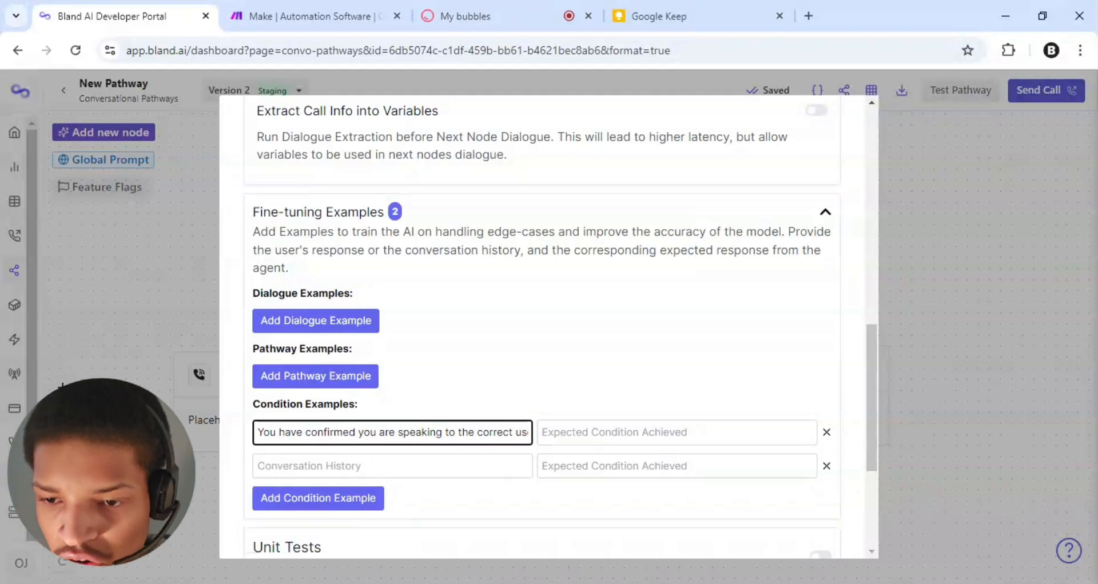
pyautogui.moveTo(327, 432); pyautogui.dragTo(528, 433)
pyautogui.hotkey('ctrl', 'c')
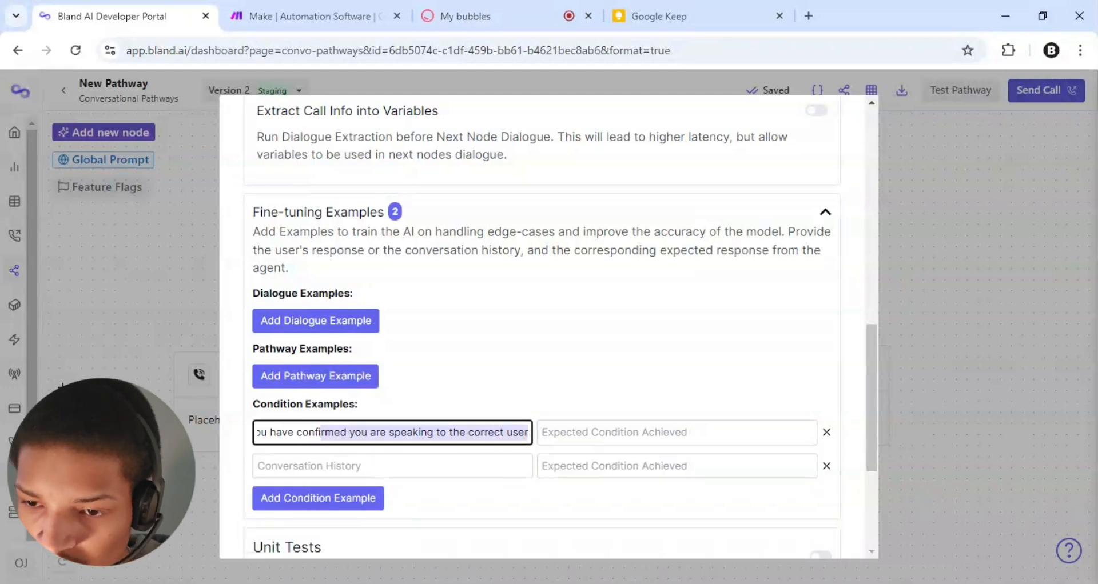
pyautogui.click(392, 466)
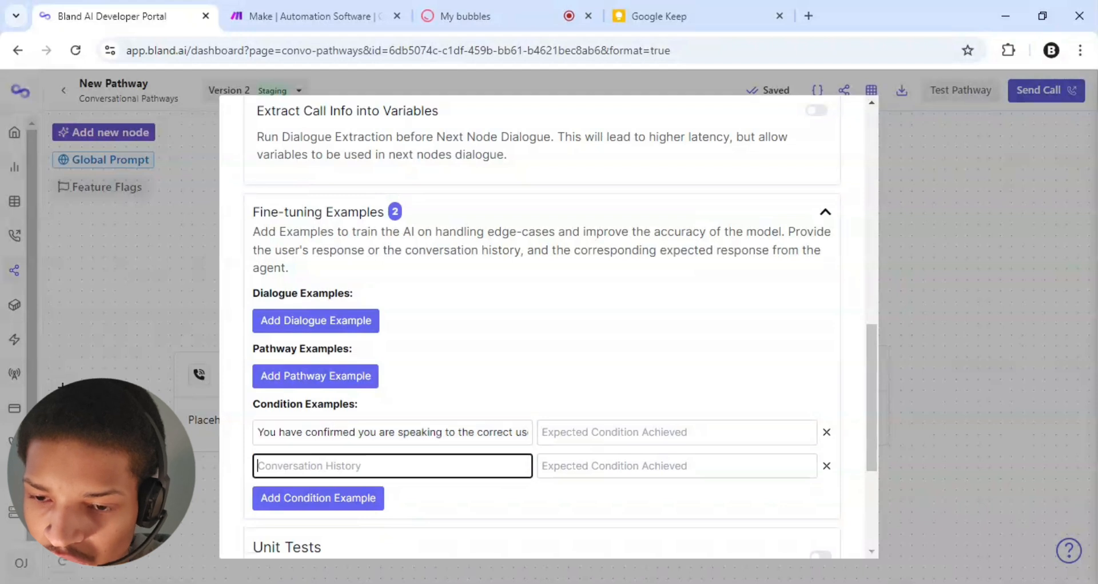
pyautogui.hotkey('ctrl', 'v')
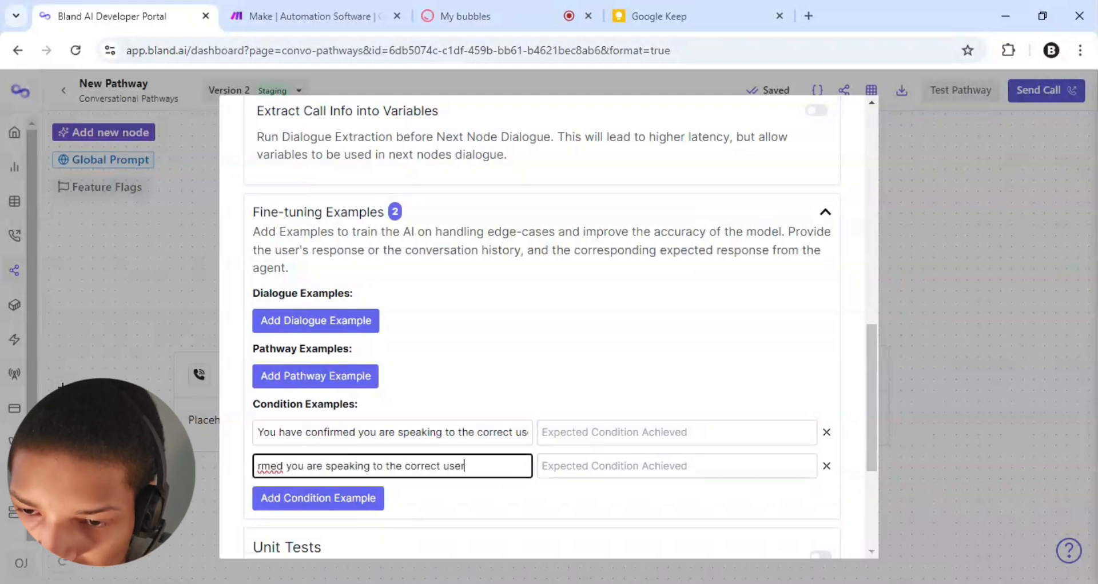
pyautogui.doubleClick(270, 466)
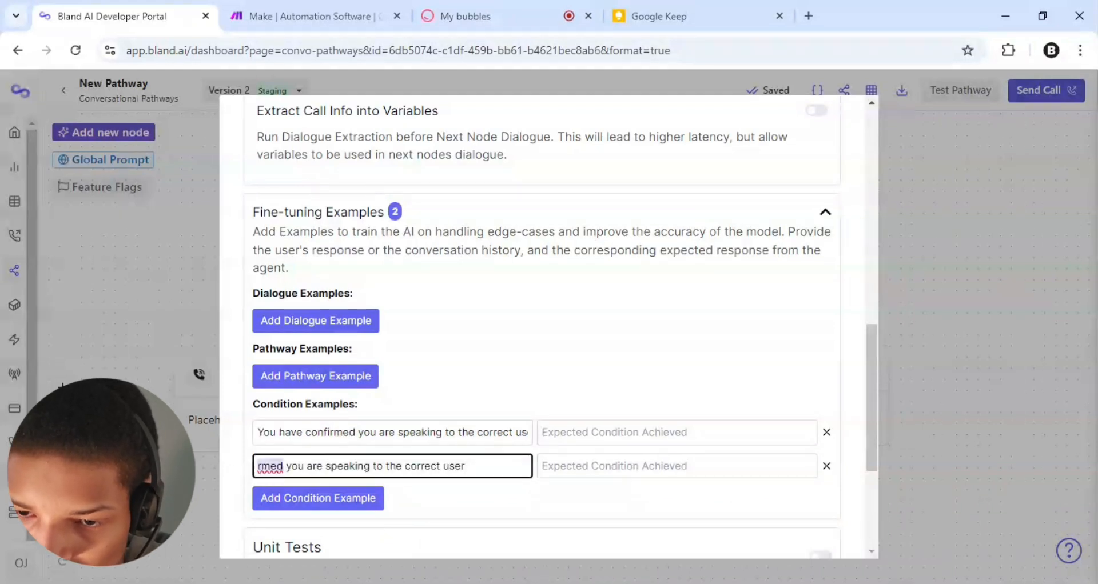
pyautogui.click(446, 500)
pyautogui.moveTo(350, 466); pyautogui.dragTo(297, 467)
# Set the second condition example's conversation history to "You have not confirmed you are speaking to the correct user", reusing the first example's text
pyautogui.tripleClick(343, 432)
pyautogui.hotkey('ctrl', 'c')
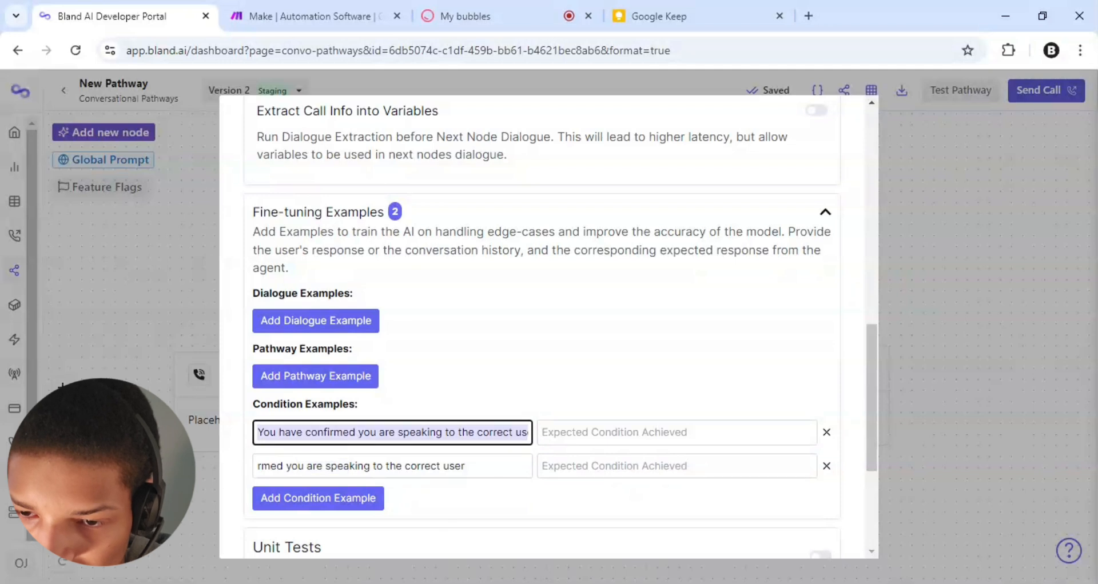
pyautogui.tripleClick(337, 466)
pyautogui.hotkey('ctrl', 'v')
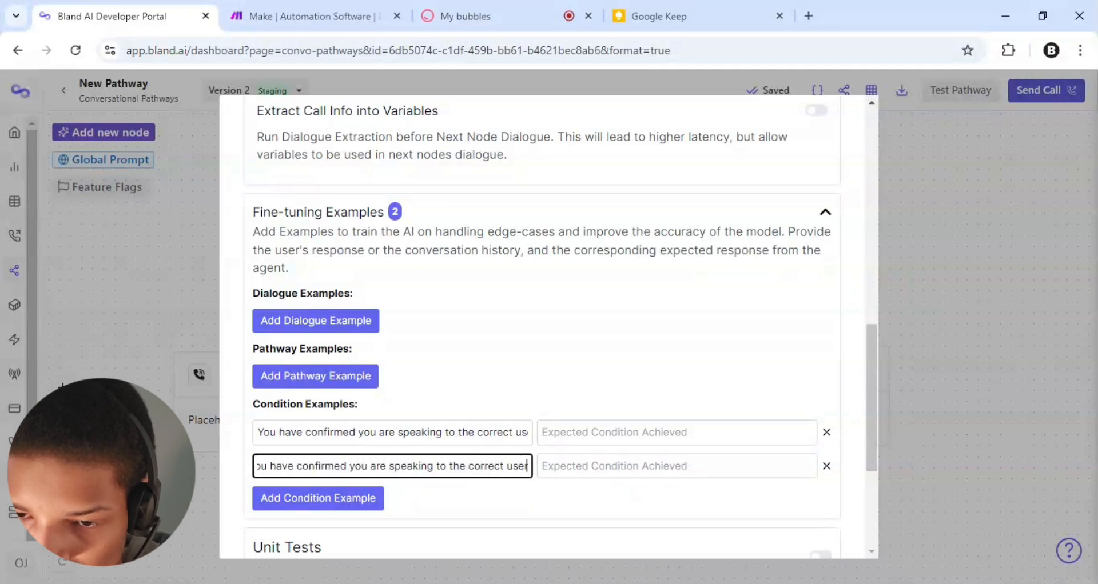
pyautogui.moveTo(325, 467); pyautogui.dragTo(296, 455)
pyautogui.click(305, 466)
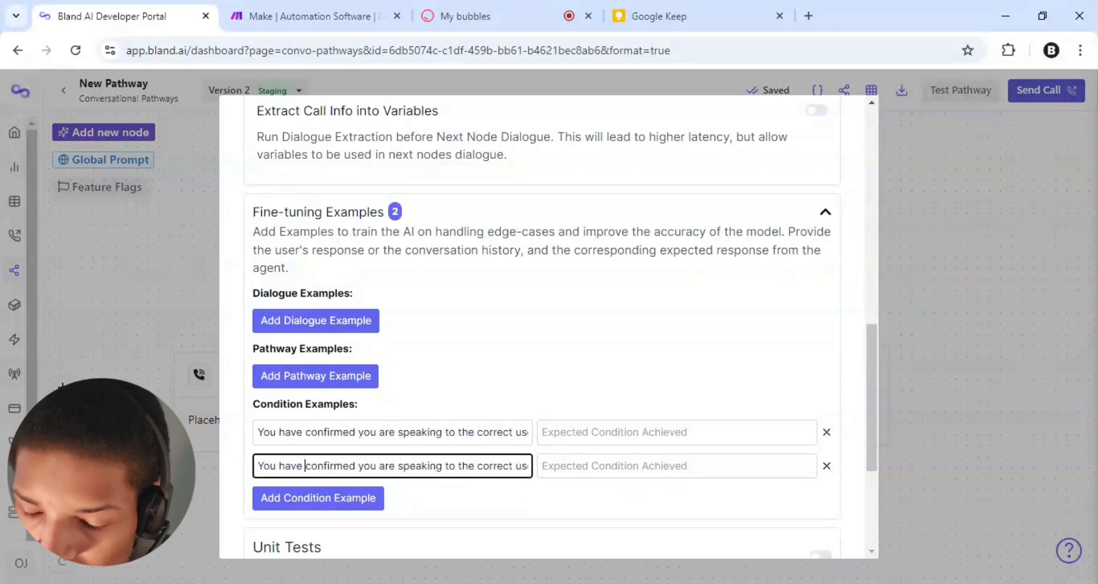
pyautogui.write('not')
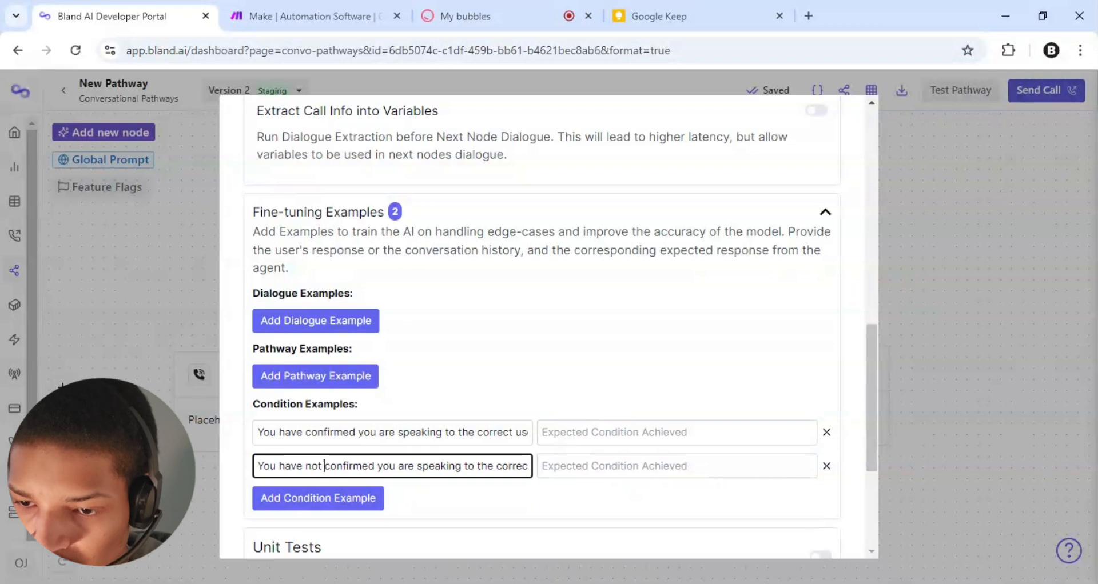
# Set the expected condition to "true" for the confirmed-user example and "false" for the not-confirmed example
pyautogui.click(616, 433)
pyautogui.write('true')
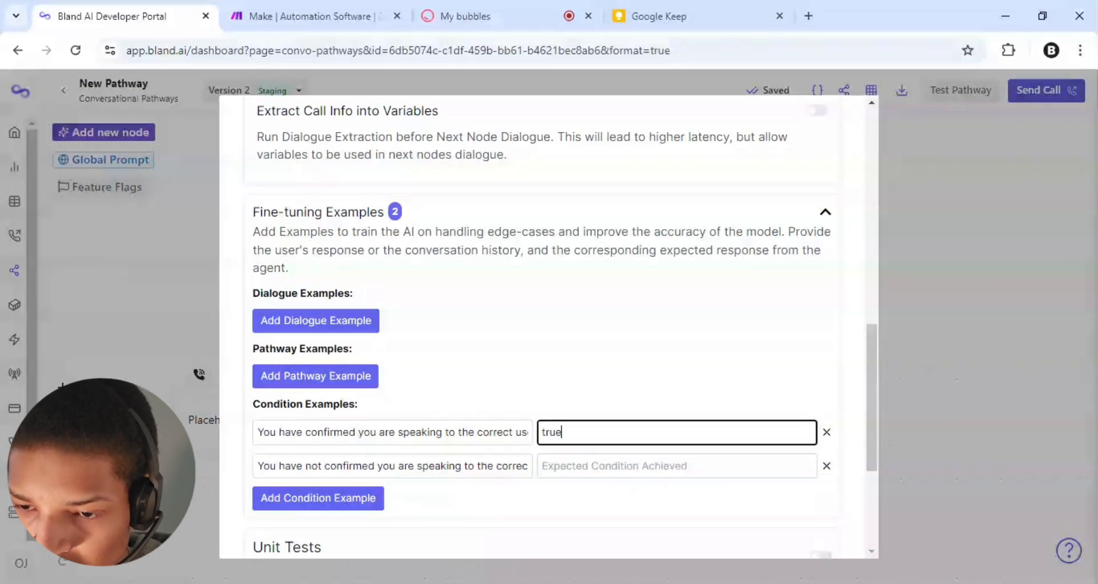
pyautogui.click(615, 466)
pyautogui.write('false')
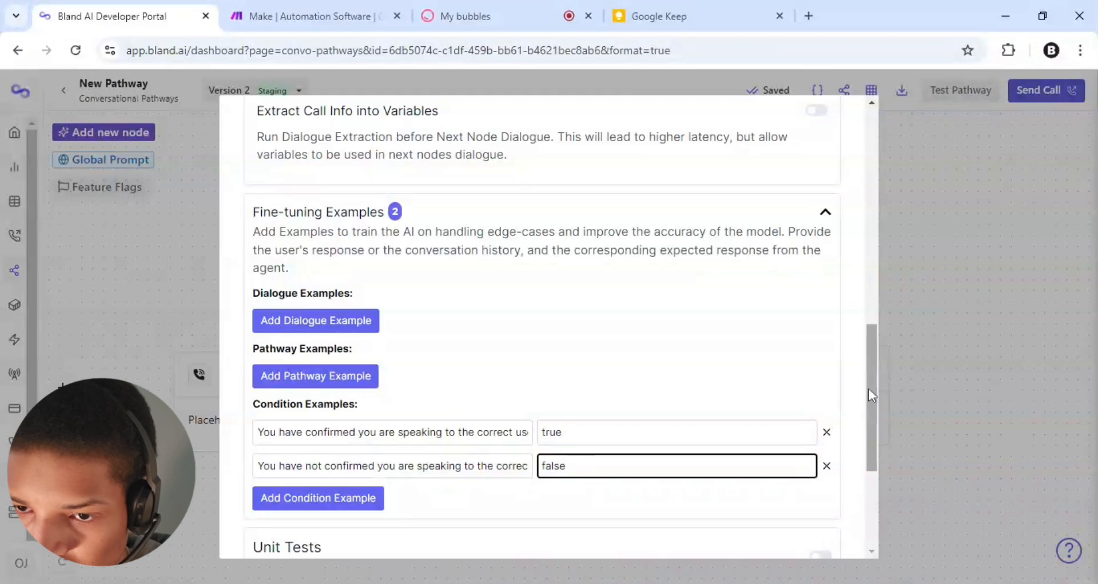
# Set the Start node's model type to Higher speed model in the advanced options and save the node
pyautogui.moveTo(872, 389); pyautogui.dragTo(887, 197)
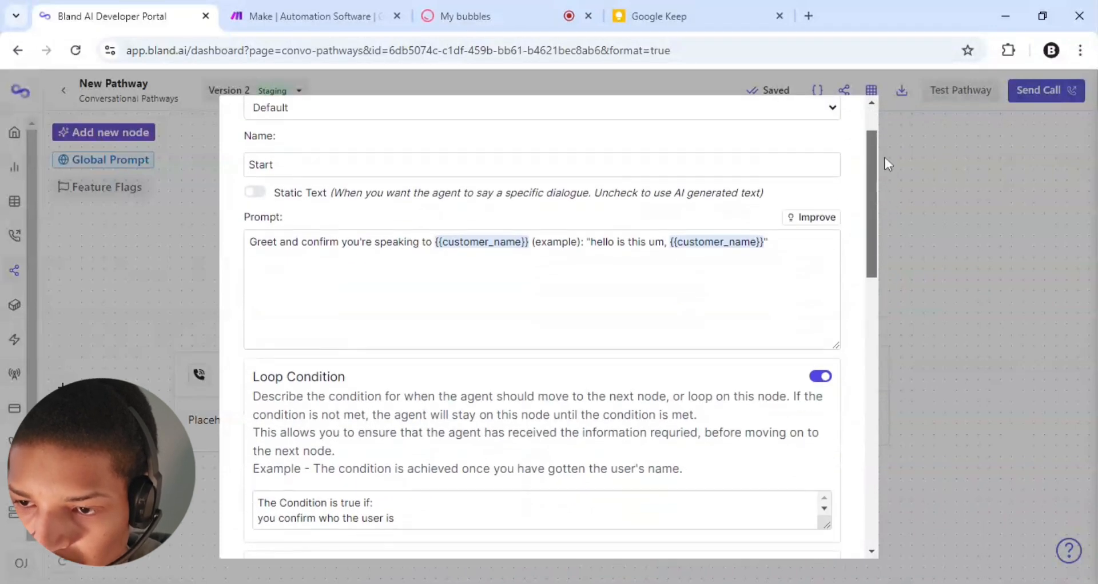
pyautogui.moveTo(884, 157); pyautogui.dragTo(881, 349)
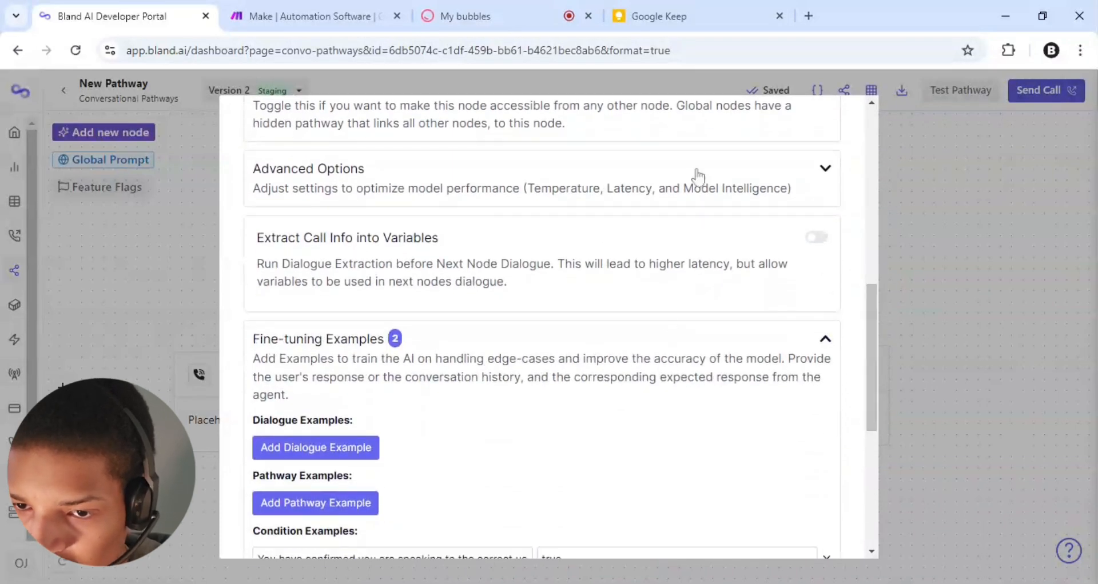
pyautogui.click(819, 168)
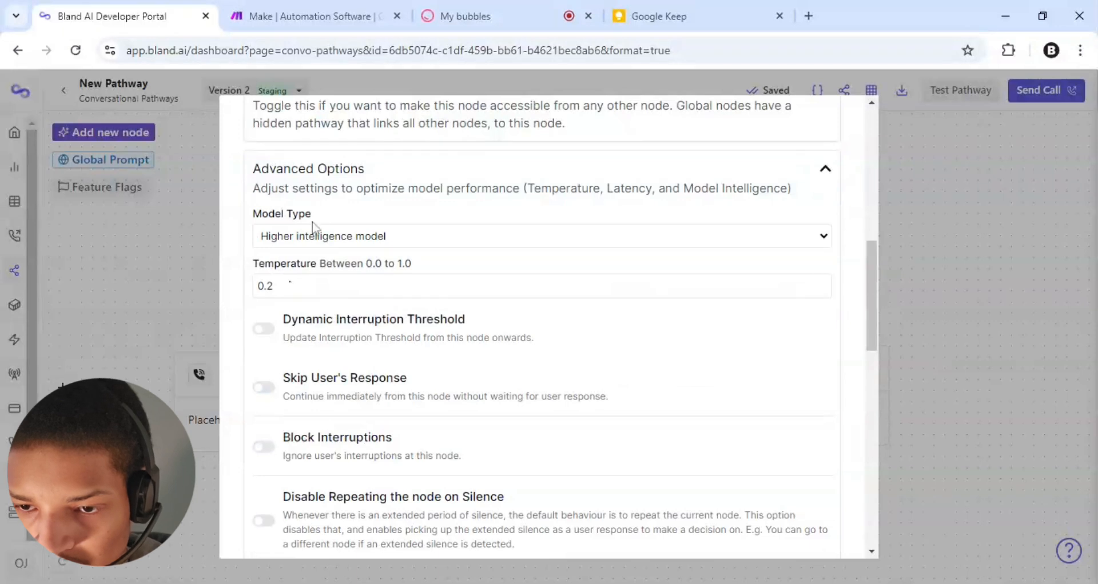
pyautogui.click(328, 250)
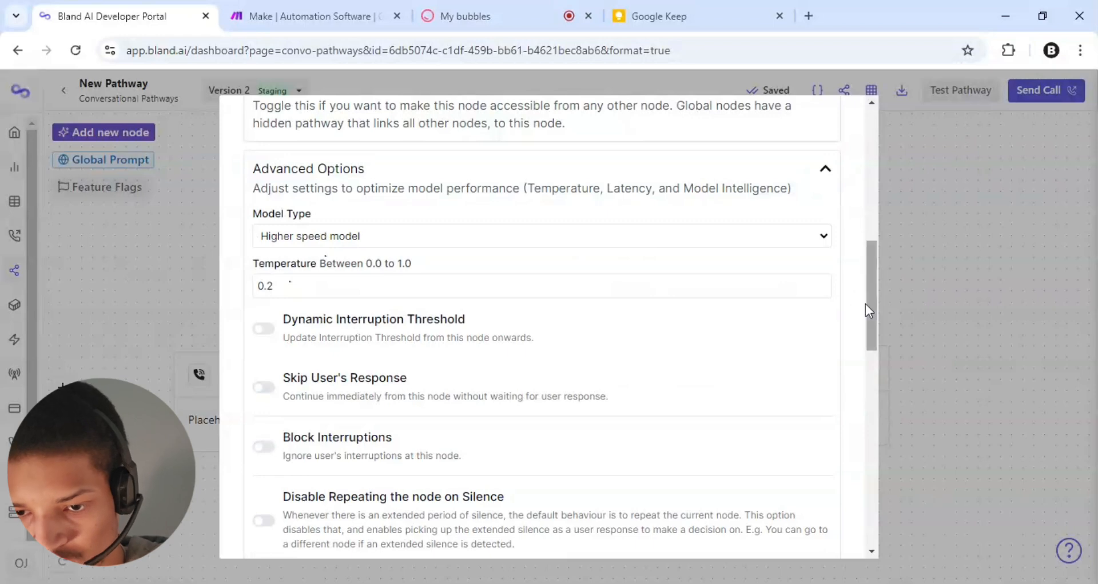
pyautogui.moveTo(866, 304); pyautogui.dragTo(845, 550)
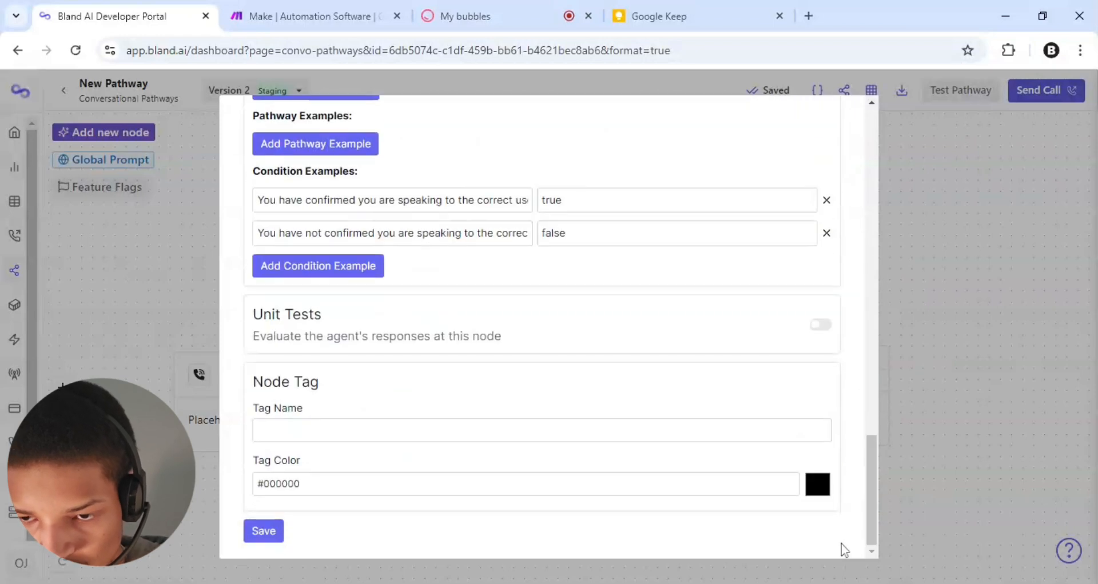
pyautogui.click(259, 539)
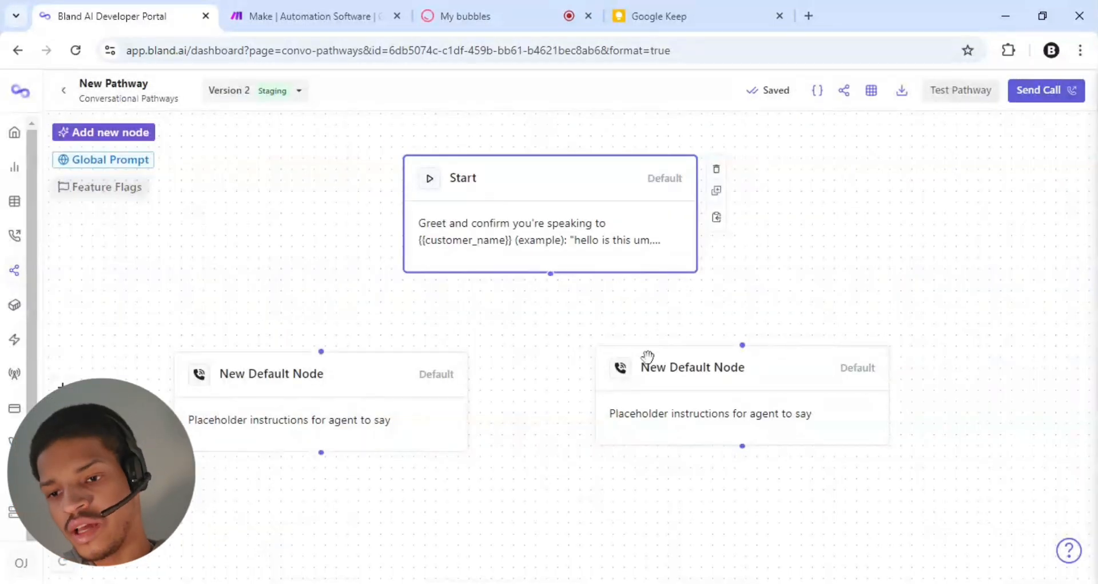
# Rearrange the two default nodes so that one sits directly below the Start node, and connect Start to it
pyautogui.click(659, 380)
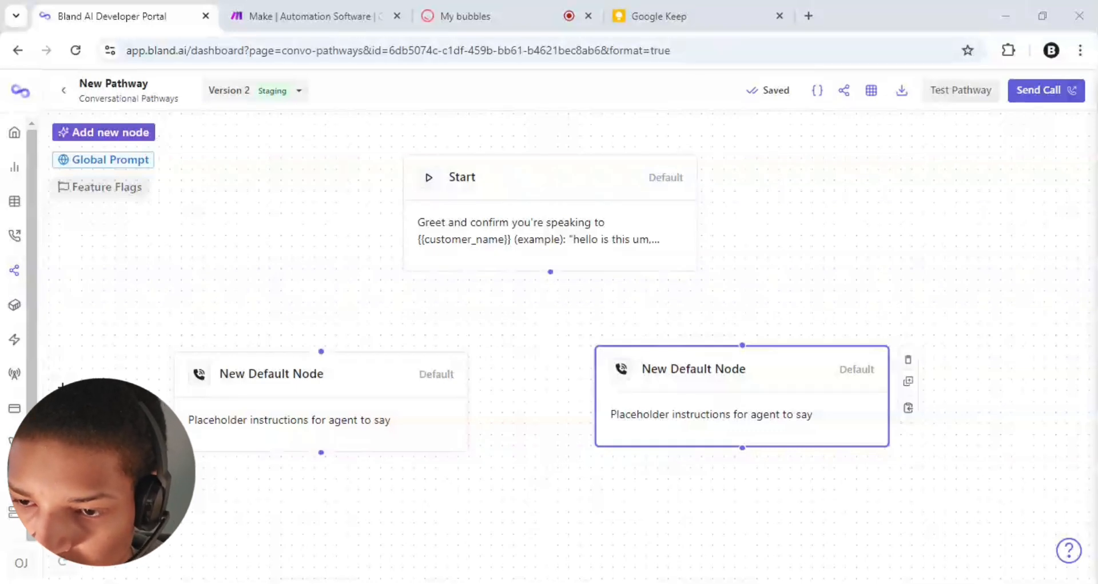
pyautogui.moveTo(614, 350); pyautogui.dragTo(521, 336)
pyautogui.moveTo(426, 435); pyautogui.dragTo(362, 553)
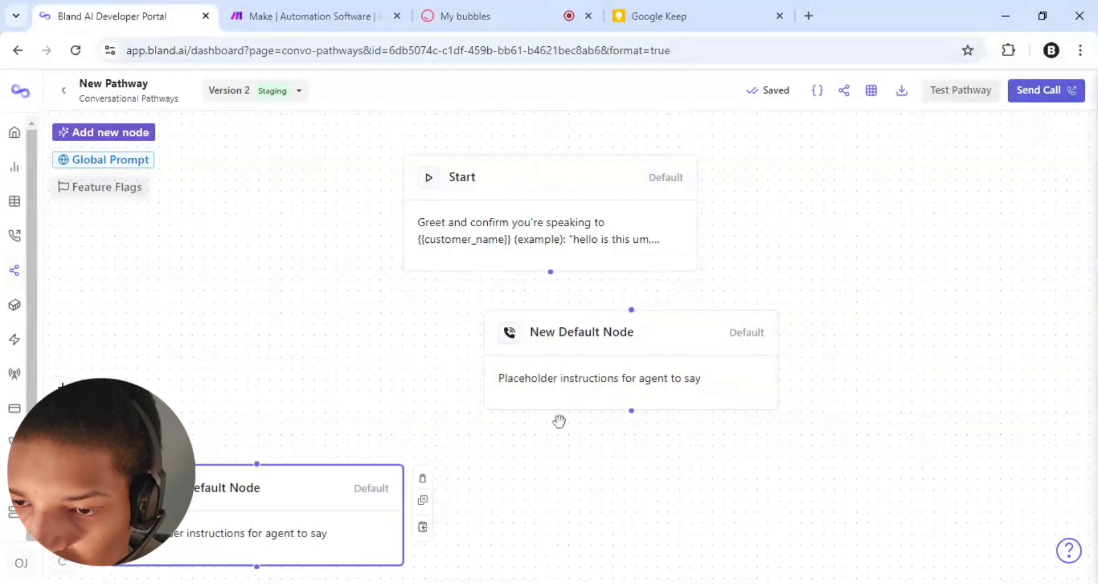
pyautogui.moveTo(576, 417); pyautogui.dragTo(467, 446)
pyautogui.doubleClick(466, 445)
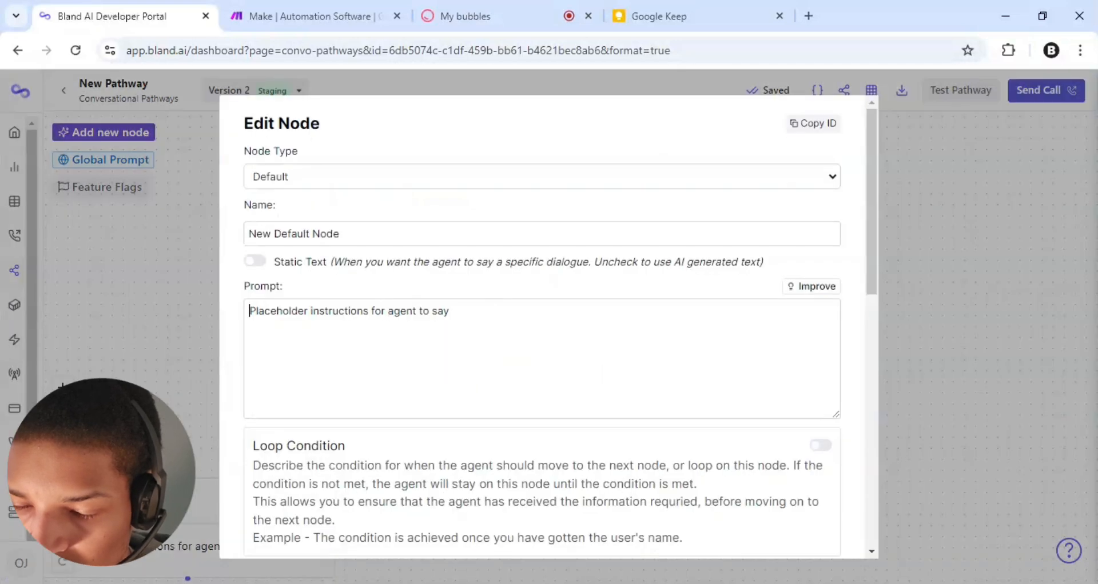
pyautogui.click(203, 371)
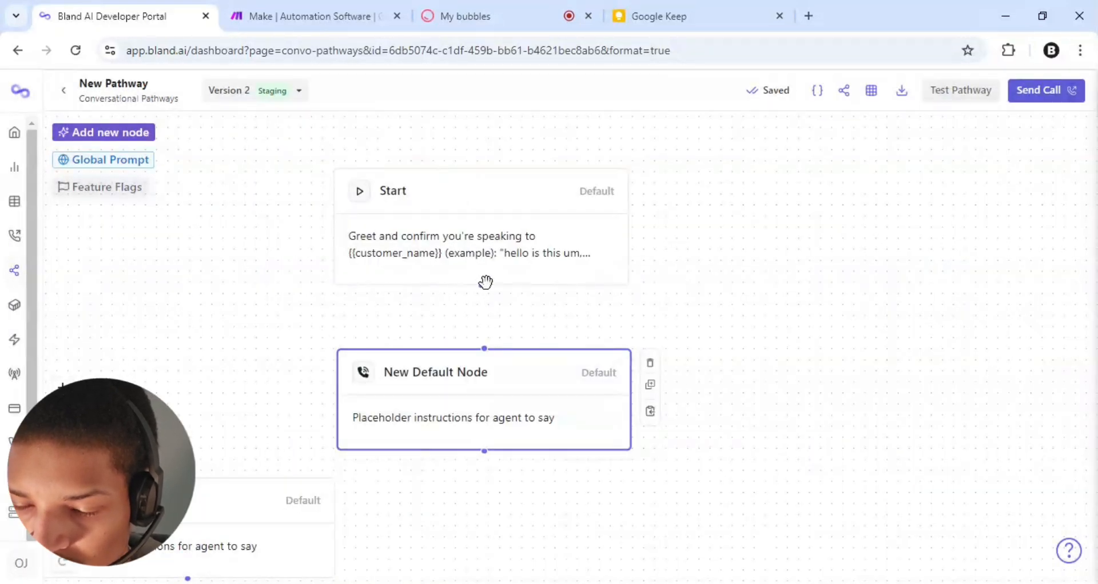
pyautogui.moveTo(481, 286); pyautogui.dragTo(482, 350)
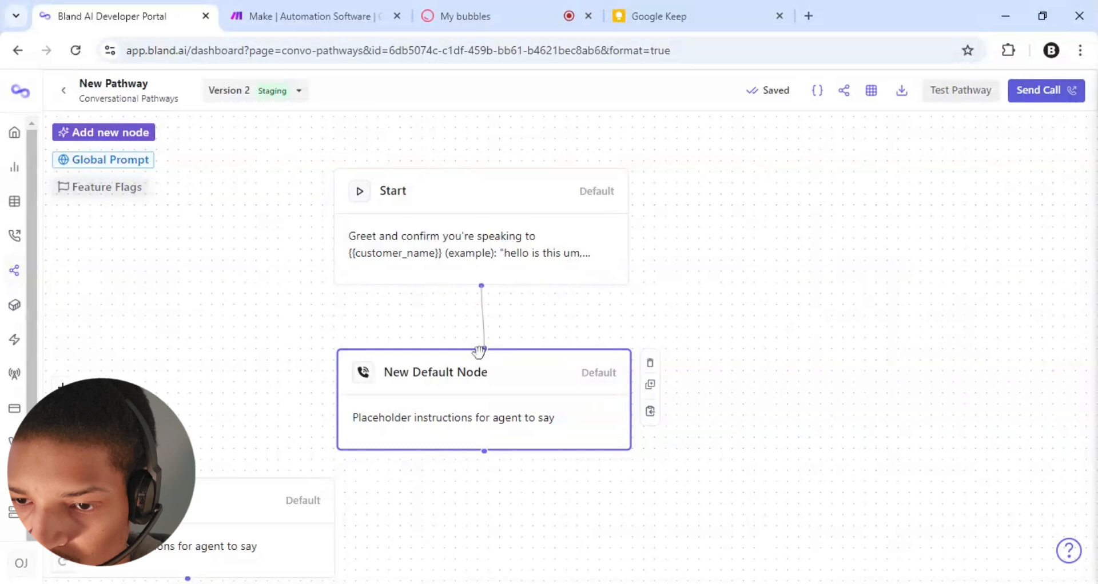
# Replace the placeholder prompt of the default node below Start with "Intorduce yourself: (example)"
pyautogui.doubleClick(475, 380)
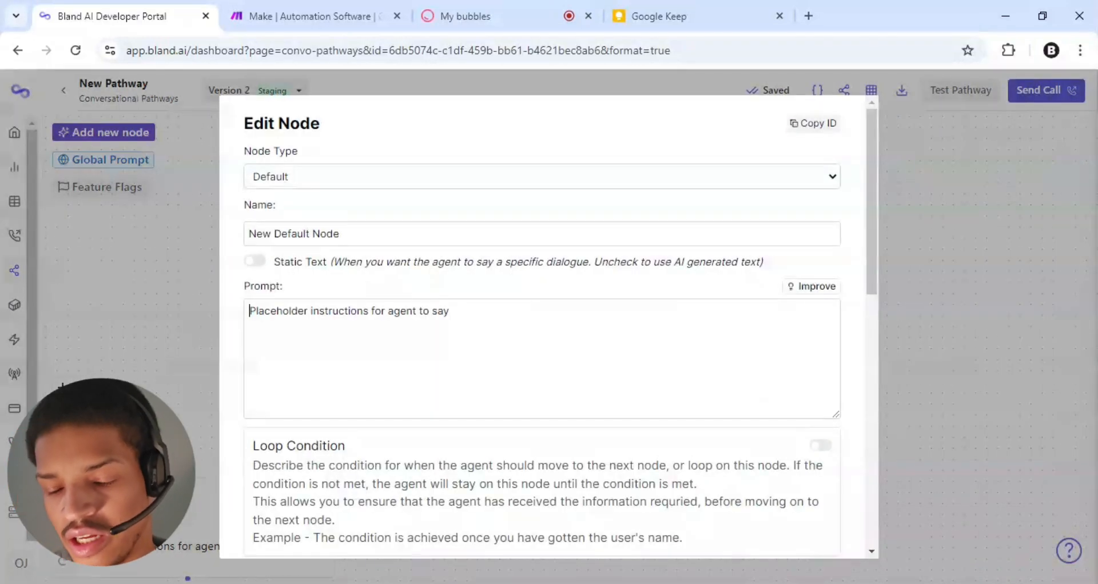
pyautogui.hotkey('ctrl', 'a')
pyautogui.press('BackSpace')
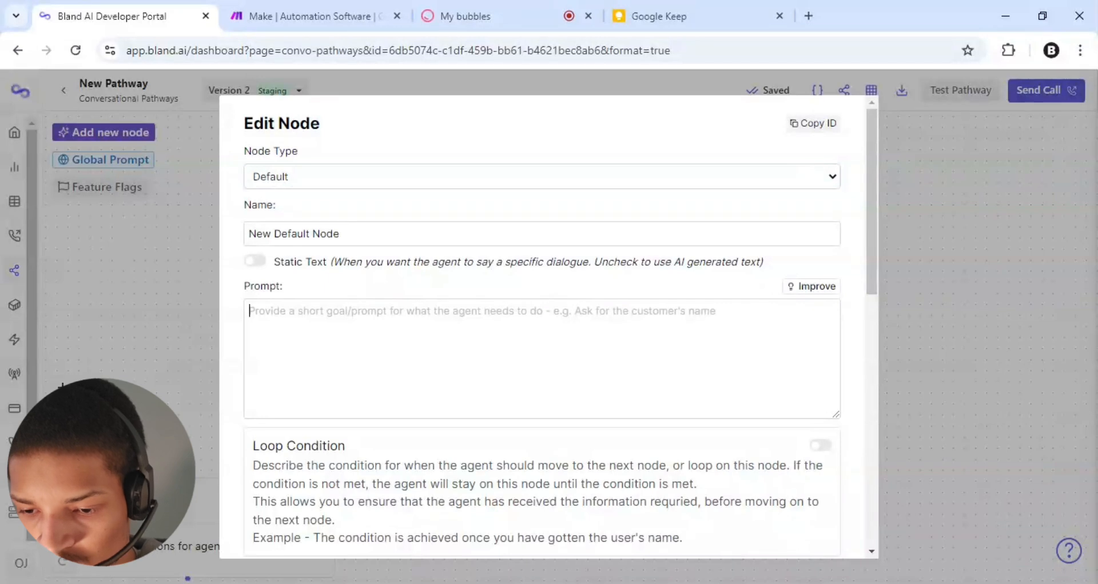
pyautogui.write('I')
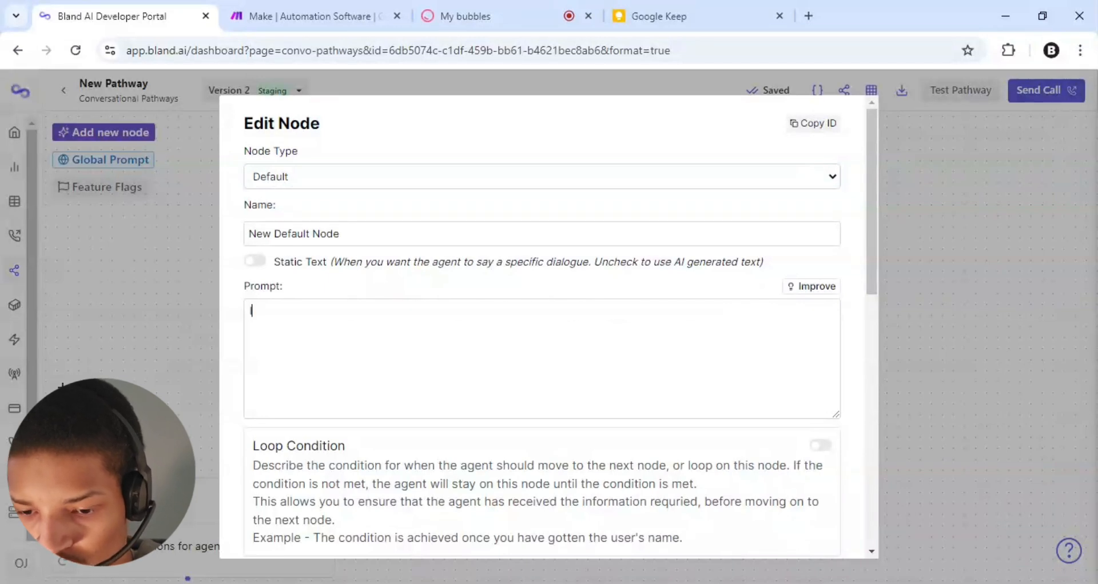
pyautogui.write('ntorduce ')
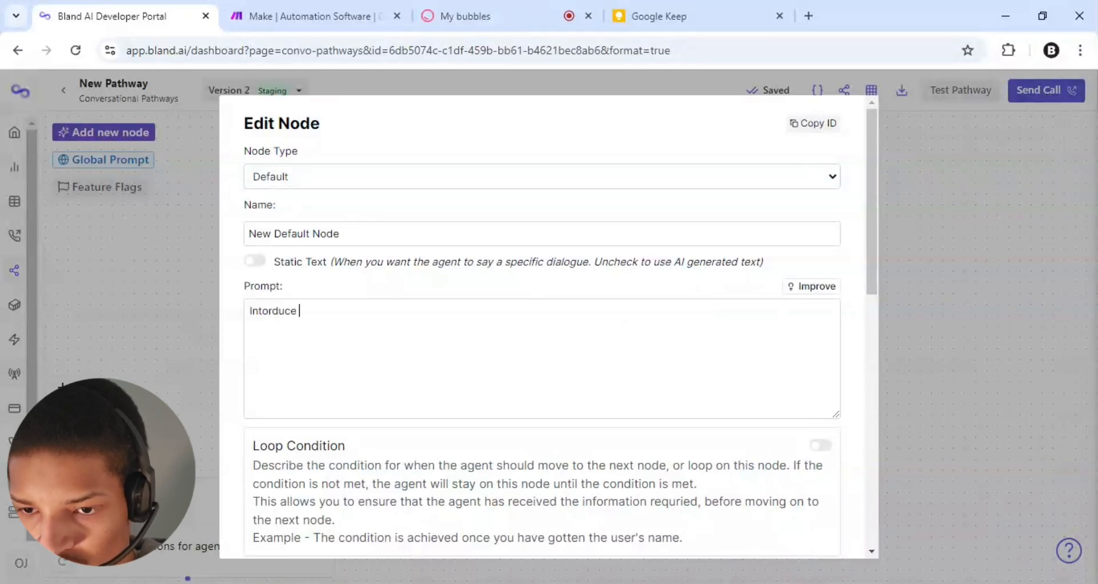
pyautogui.write('yourself')
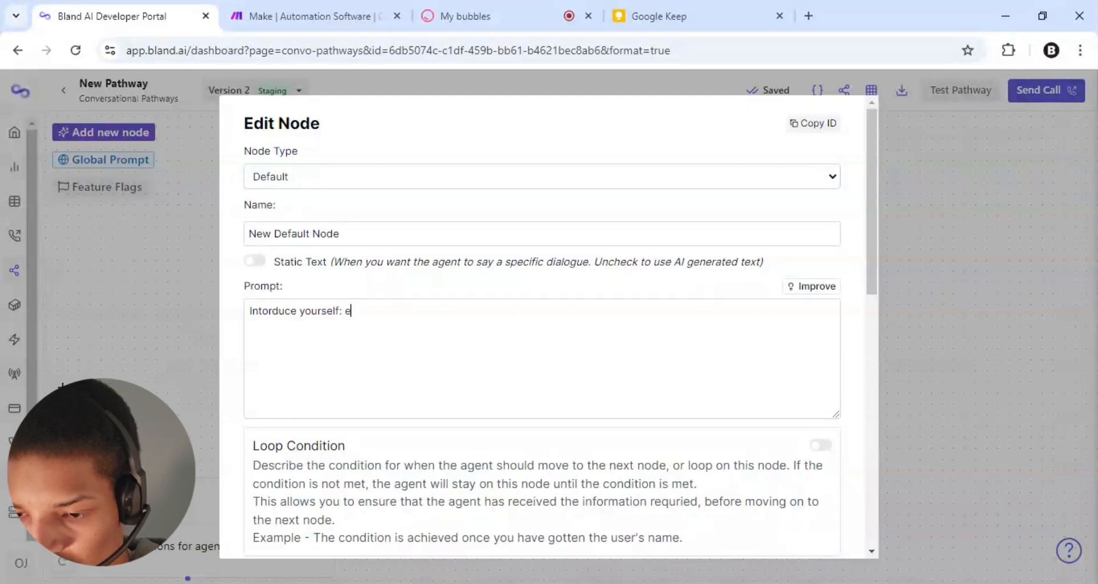
pyautogui.write('(exa')
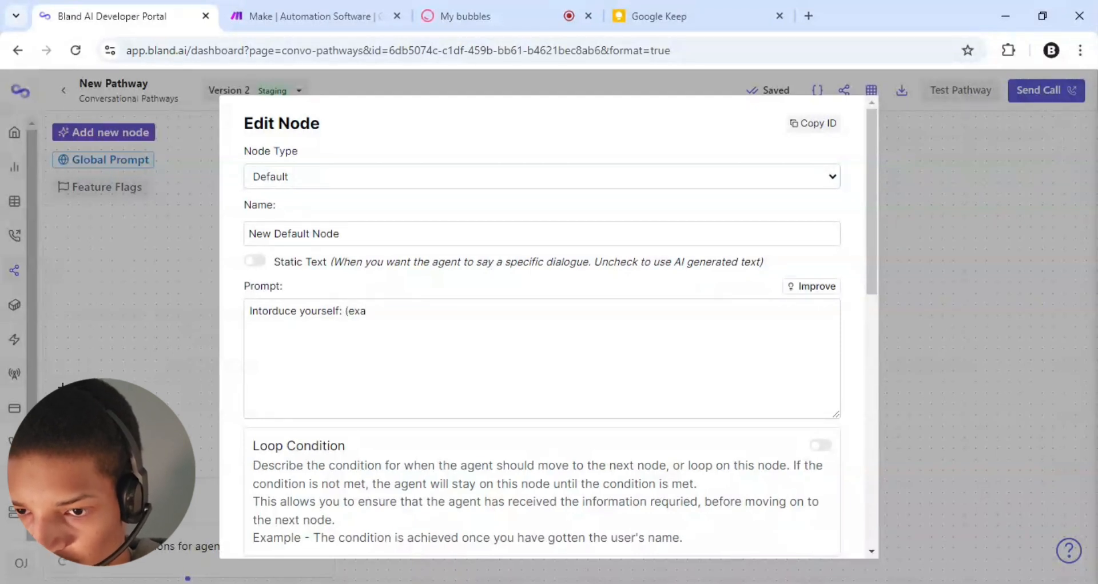
pyautogui.write('mple')
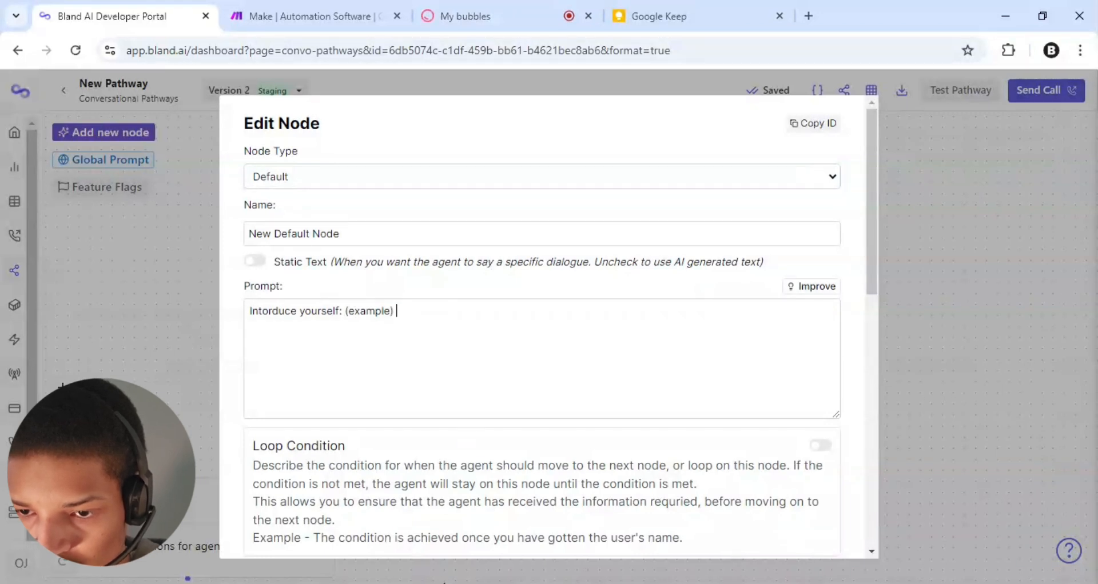
# Continue the node prompt's example with "Great so, {{customer_name}} my name is" followed by the agent's first name and a comma
pyautogui.click(445, 583)
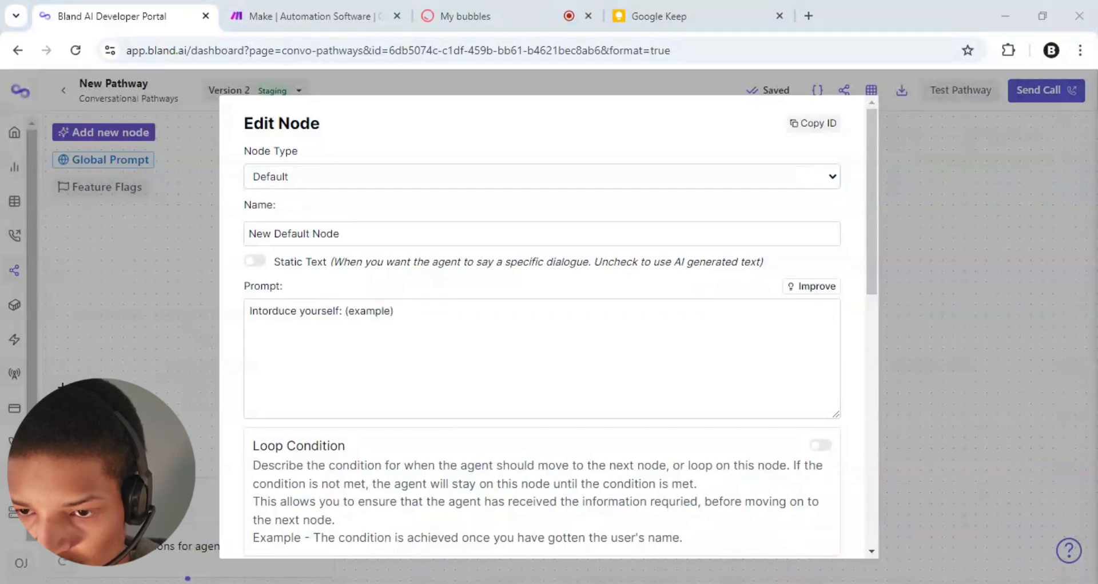
pyautogui.click(380, 416)
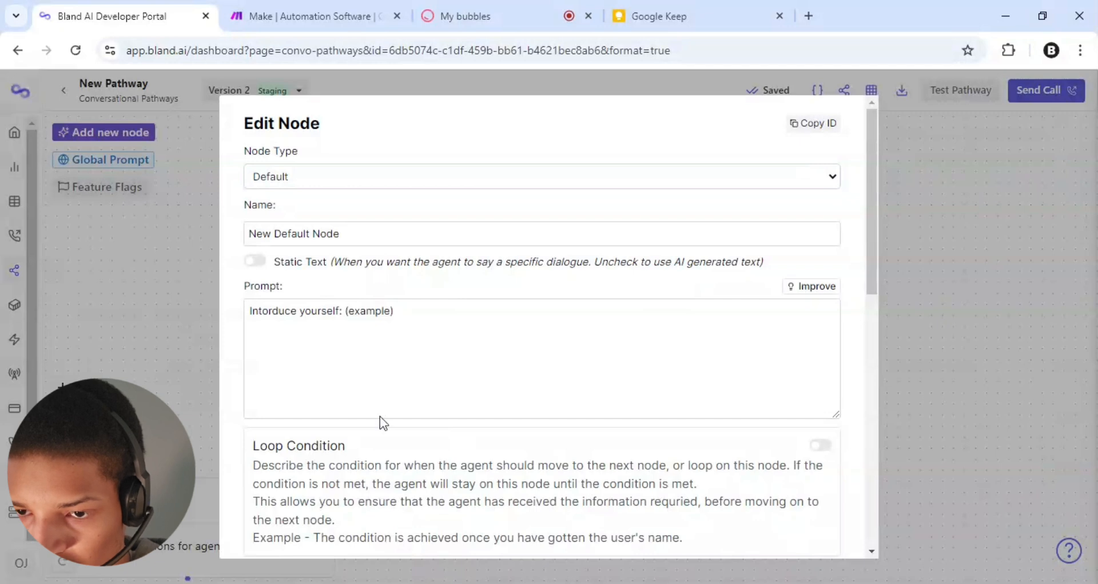
pyautogui.write('Great so')
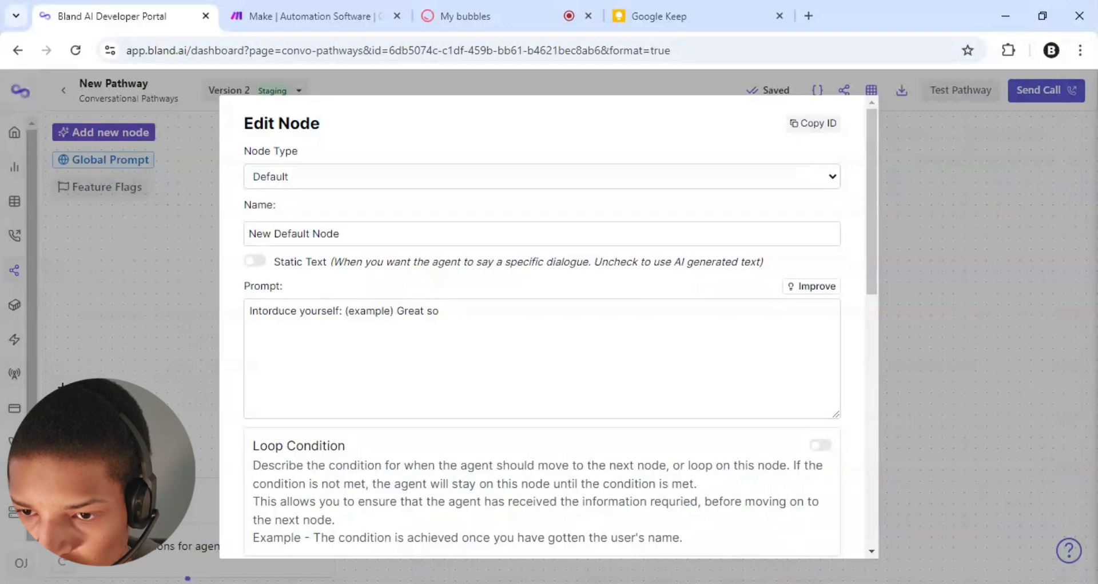
pyautogui.write(',')
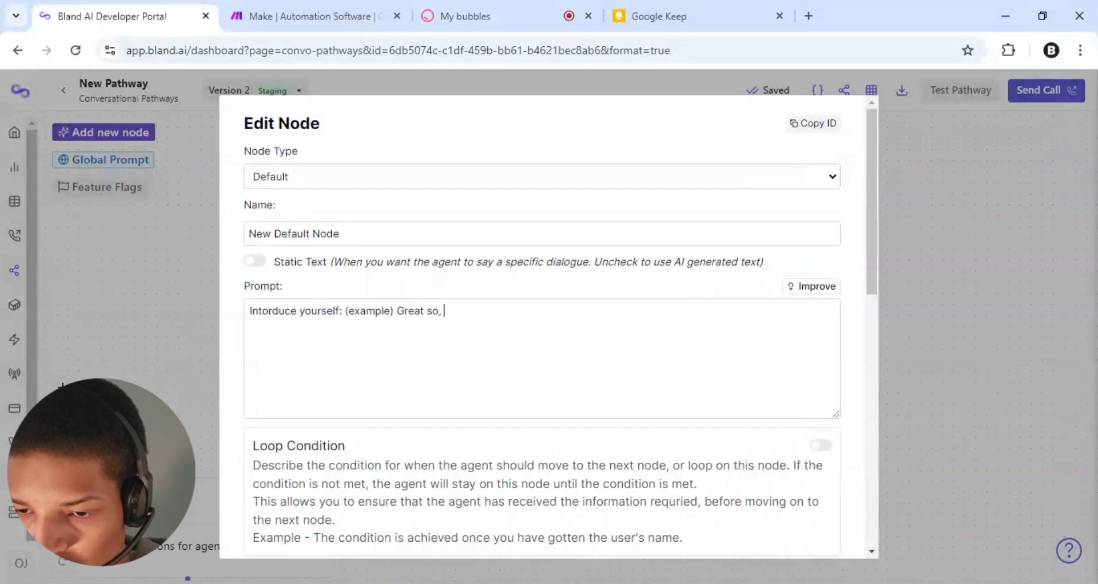
pyautogui.write(' {{custom')
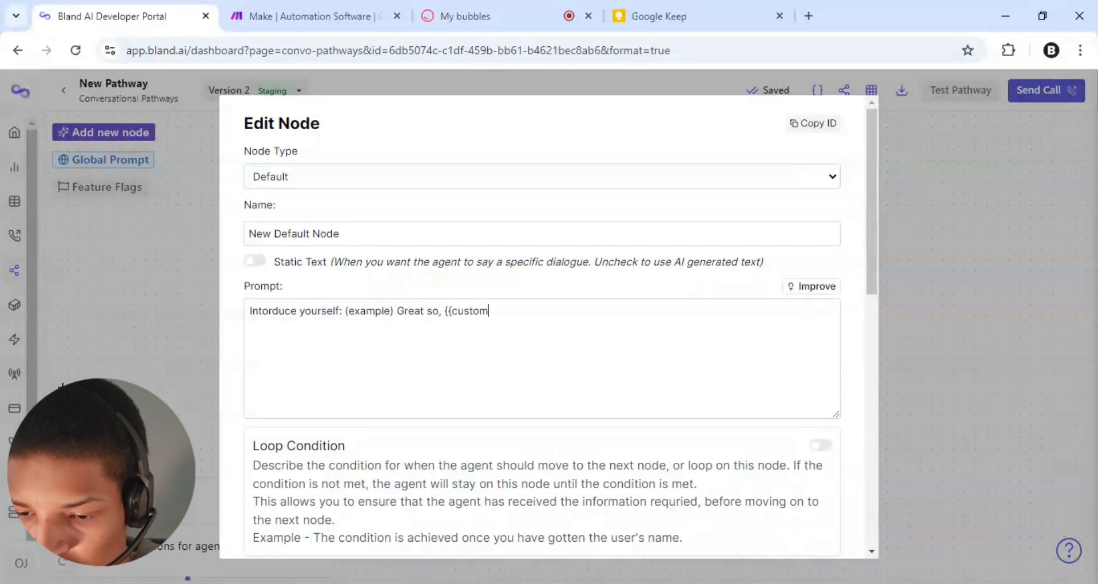
pyautogui.write('er_name')
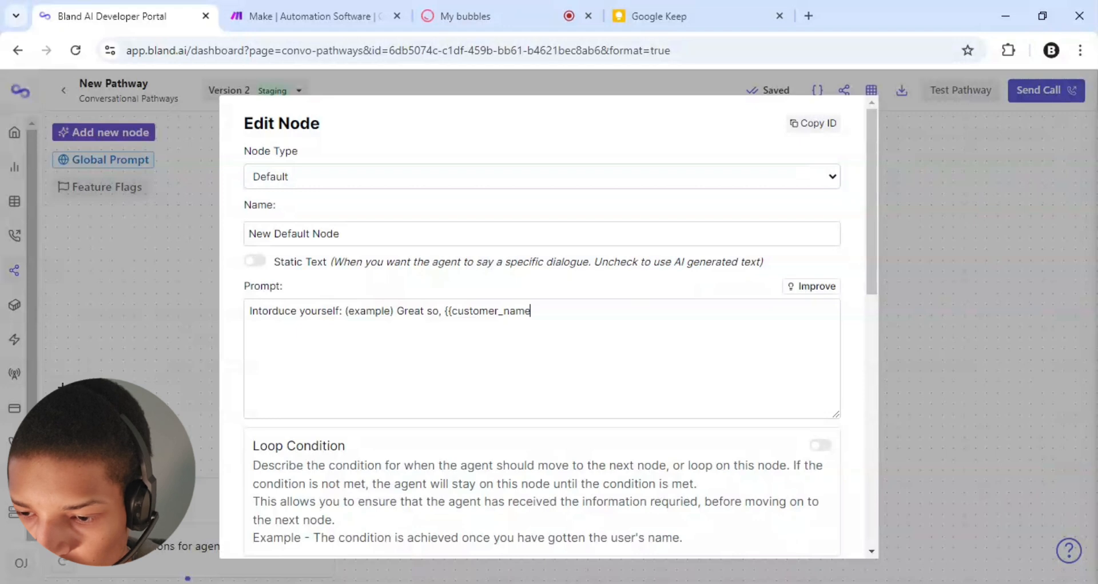
pyautogui.write('}')
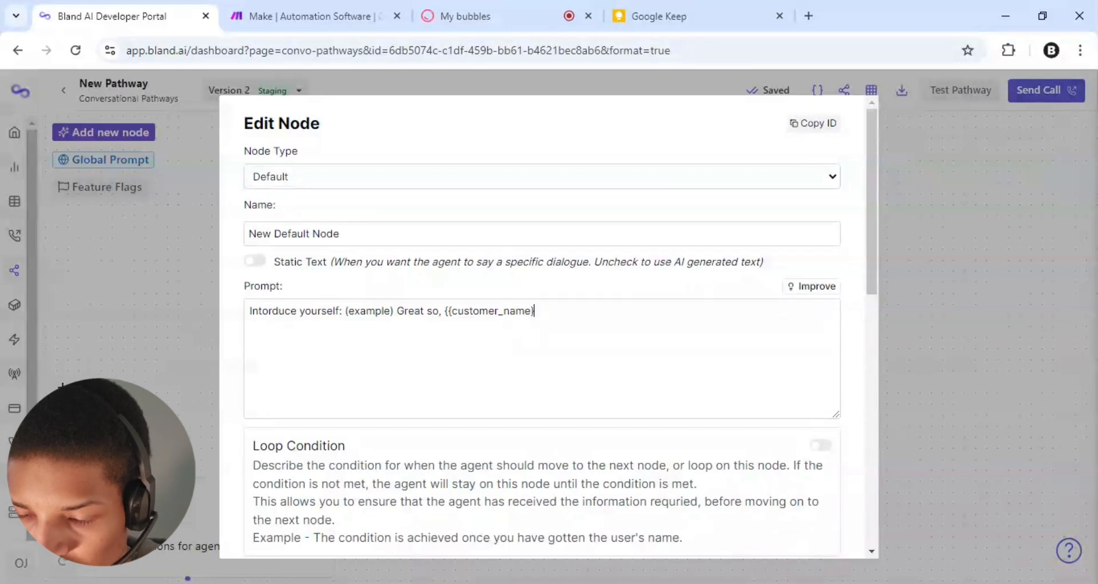
pyautogui.write('} my nam')
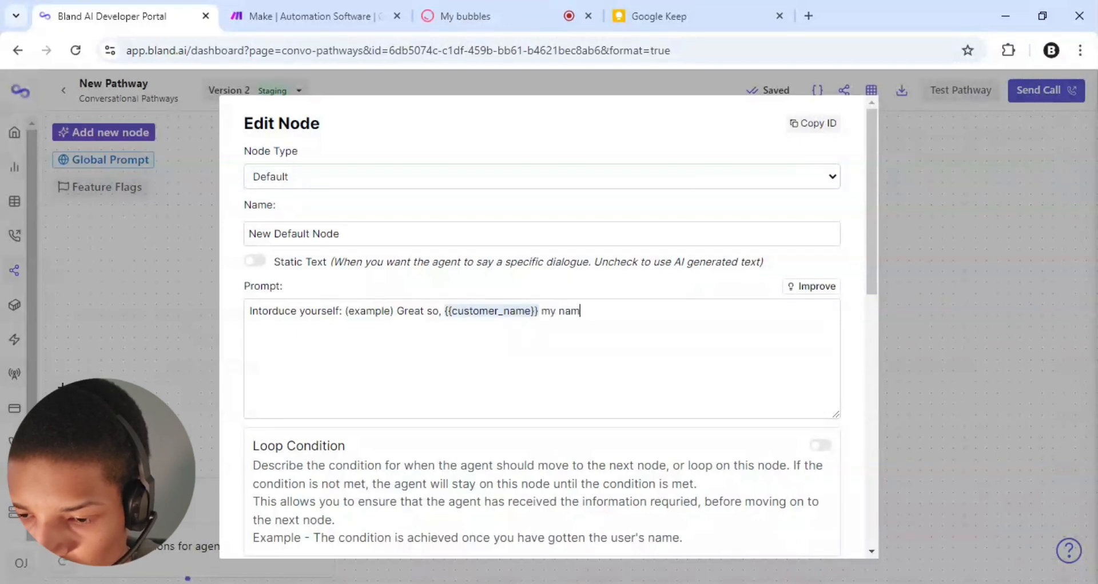
pyautogui.write('e is Jen,')
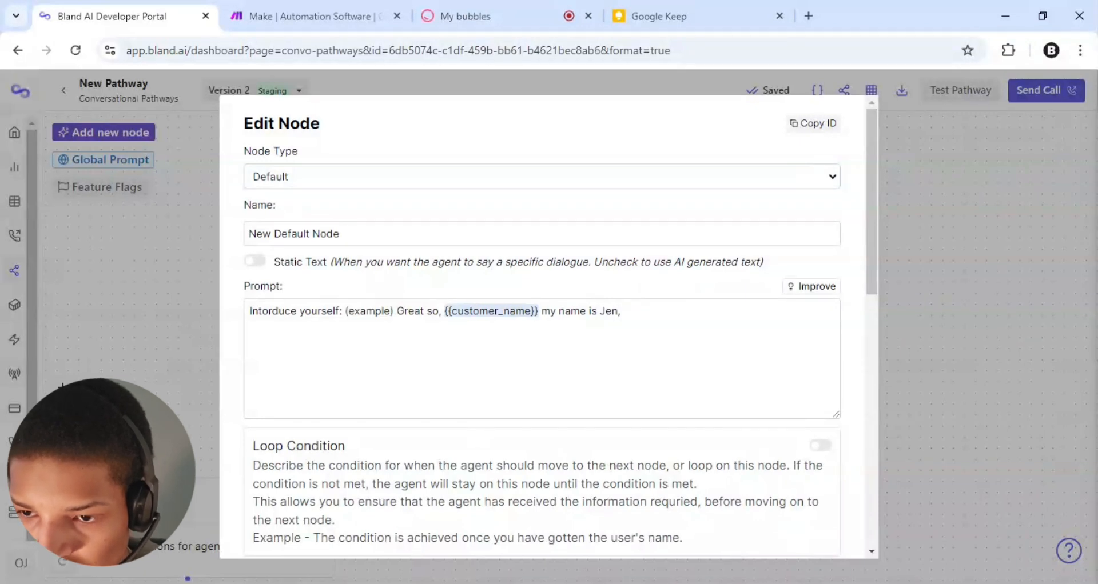
# Add the company introduction "I'm calling from Solar Tech" to the example in the prompt
pyautogui.hotkey('alt', 'Tab')
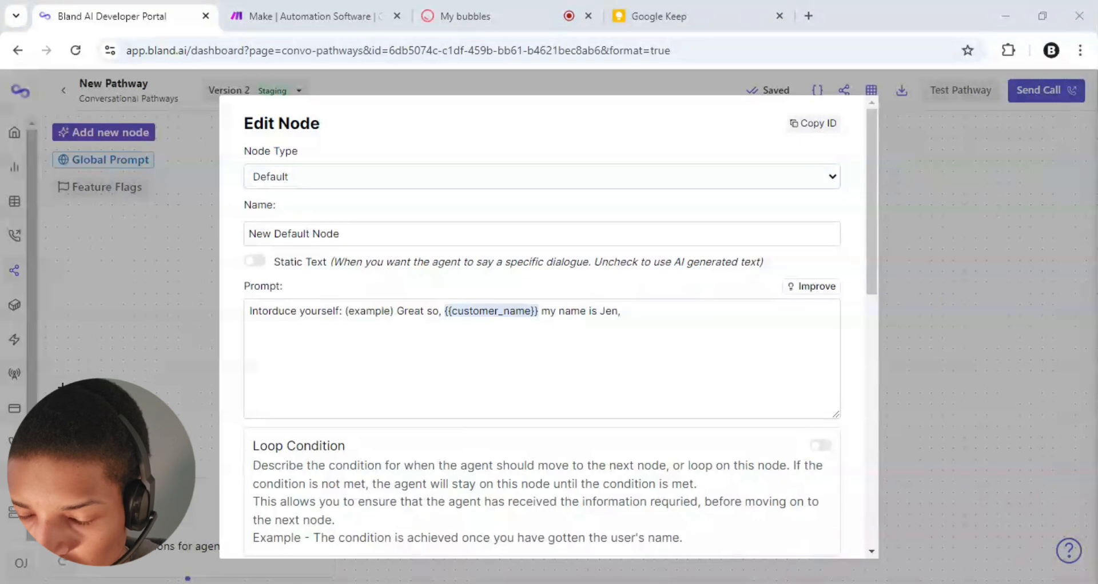
pyautogui.hotkey('alt', 'Tab')
pyautogui.write("I'm c")
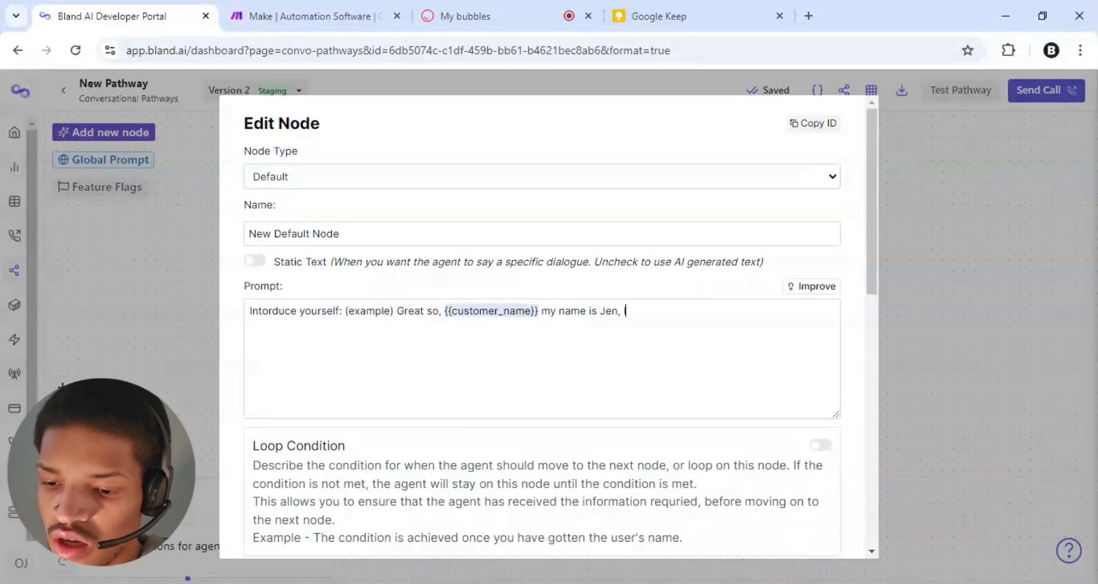
pyautogui.write('alling ')
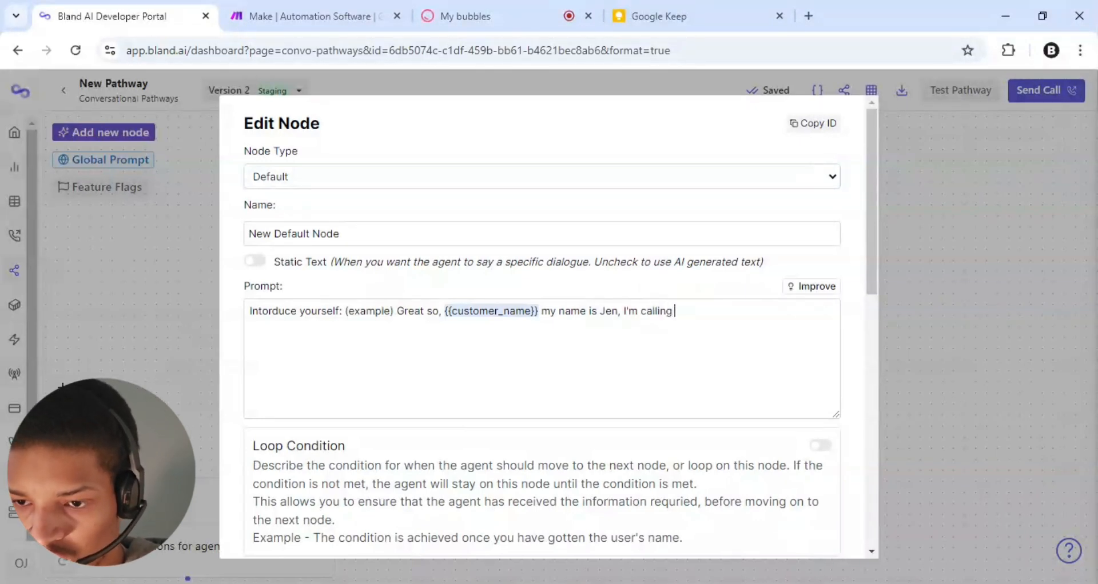
pyautogui.write('from')
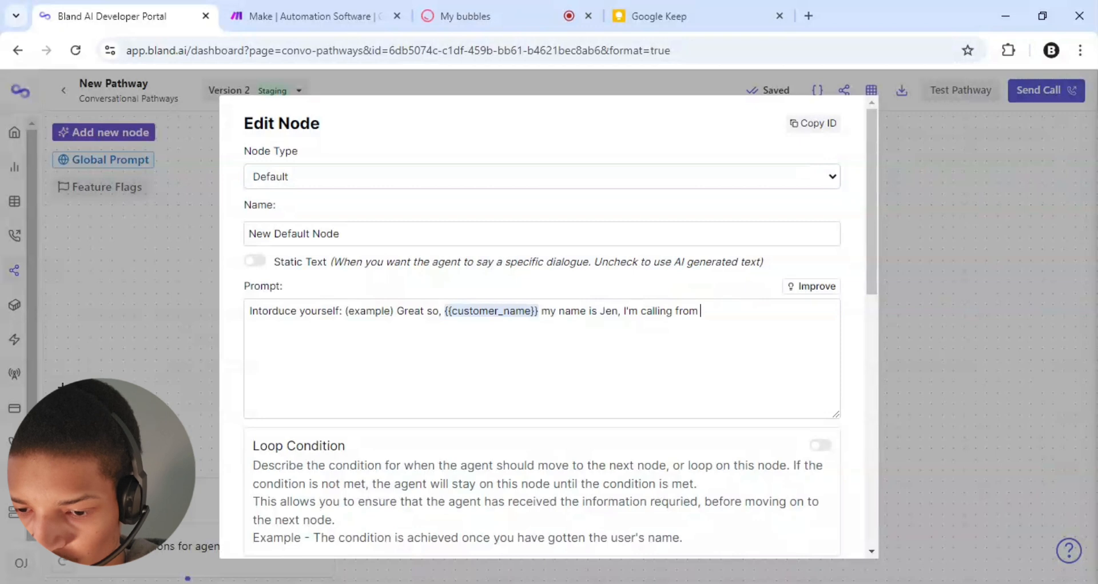
pyautogui.write(' Sola')
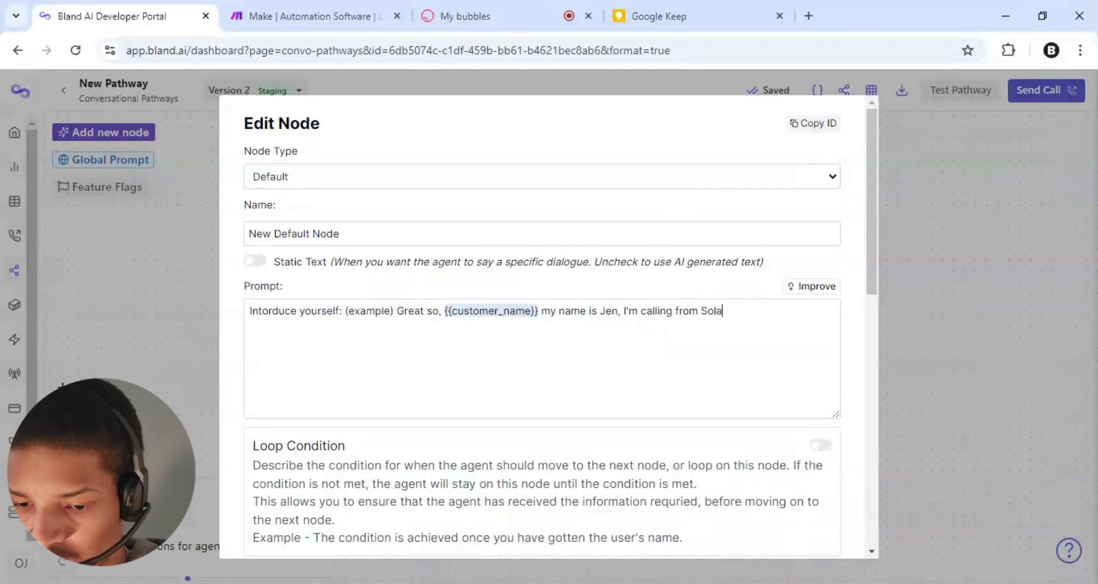
pyautogui.write('r Tech')
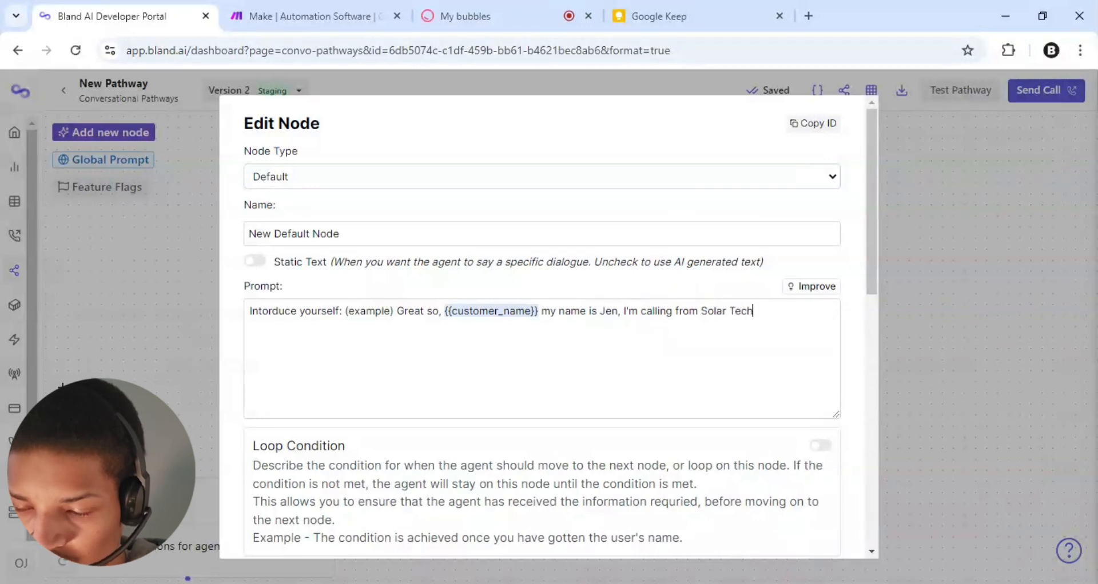
# Complete the example introduction with the question "are you um, still looking to go solar"
pyautogui.click(462, 583)
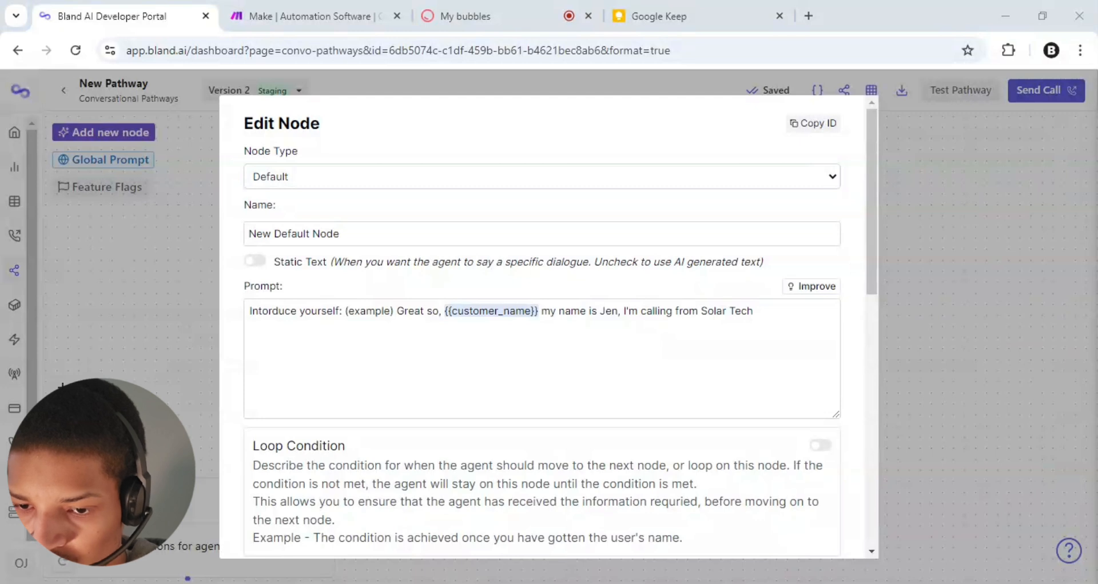
pyautogui.hotkey('alt', 'Tab')
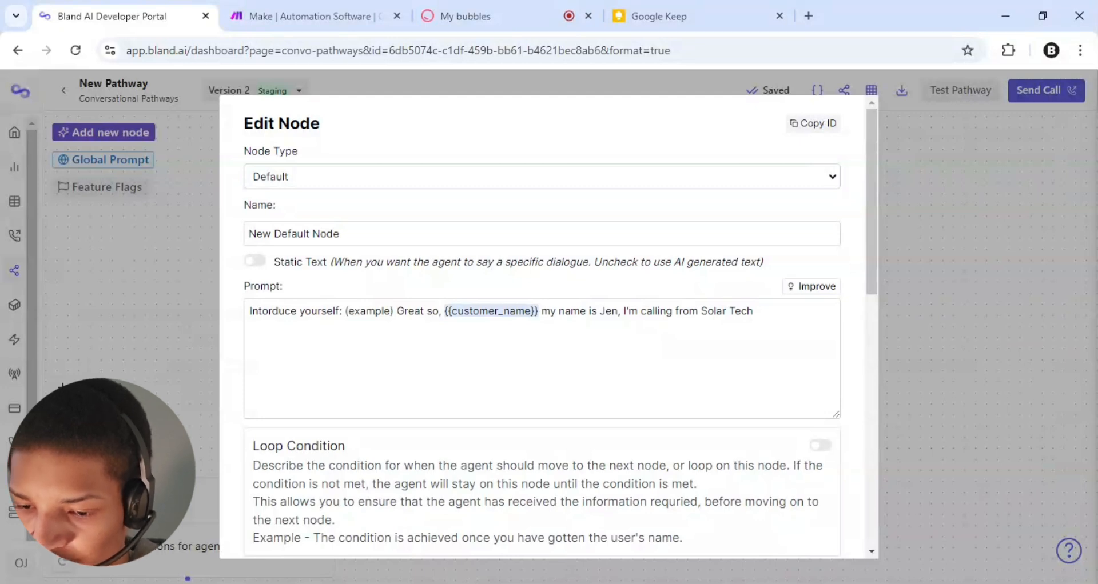
pyautogui.write('you u')
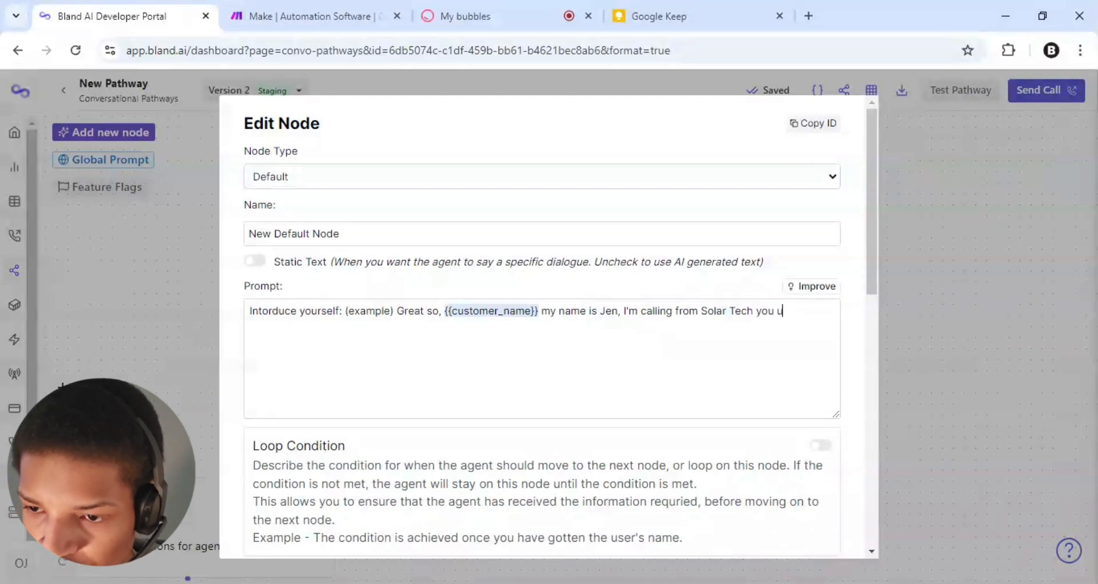
pyautogui.write('m,')
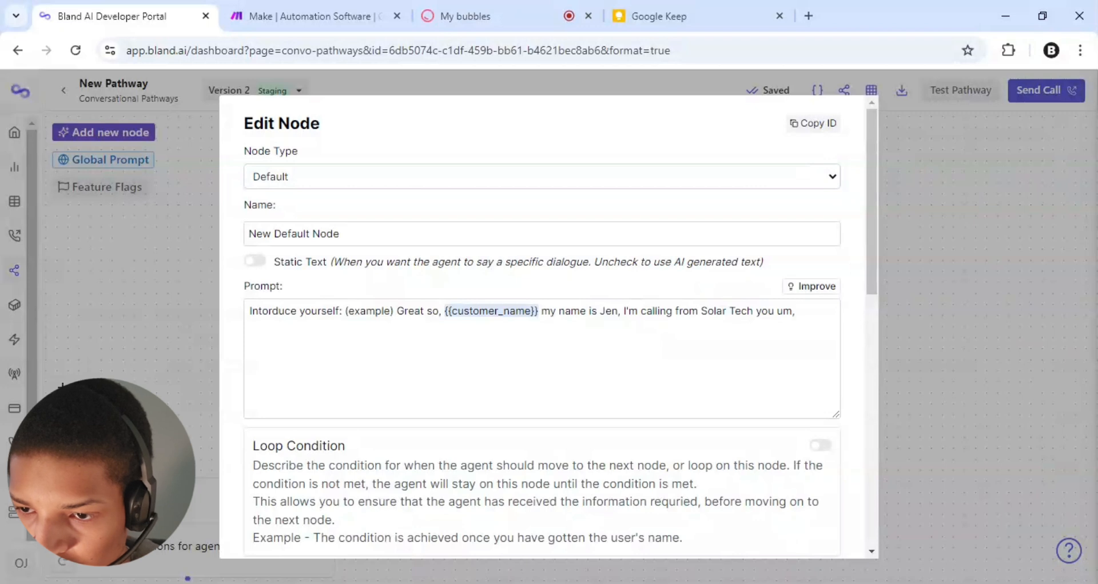
pyautogui.click(753, 311)
pyautogui.write('are')
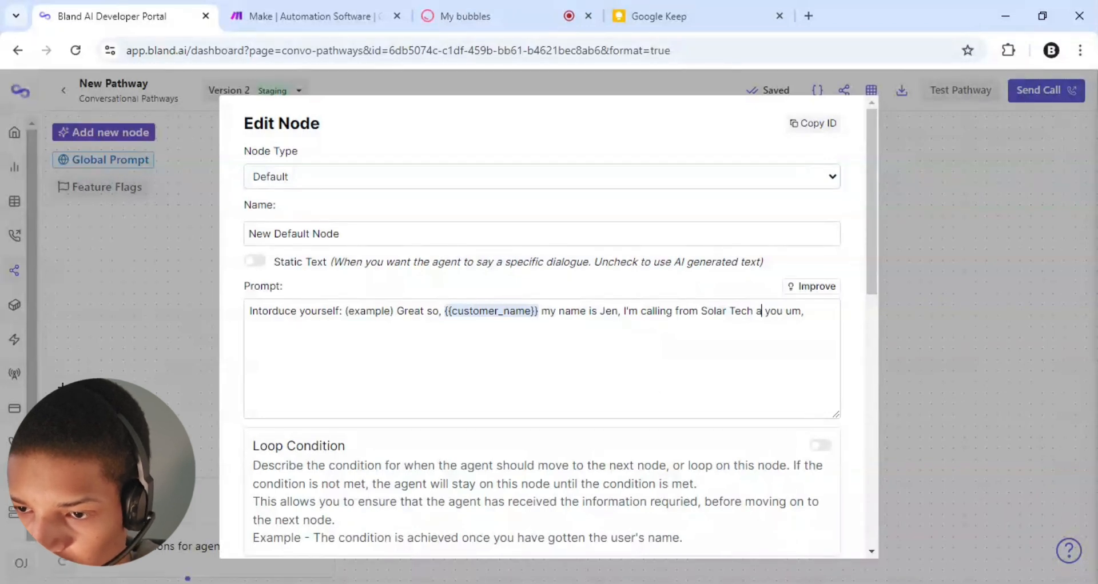
pyautogui.write('s')
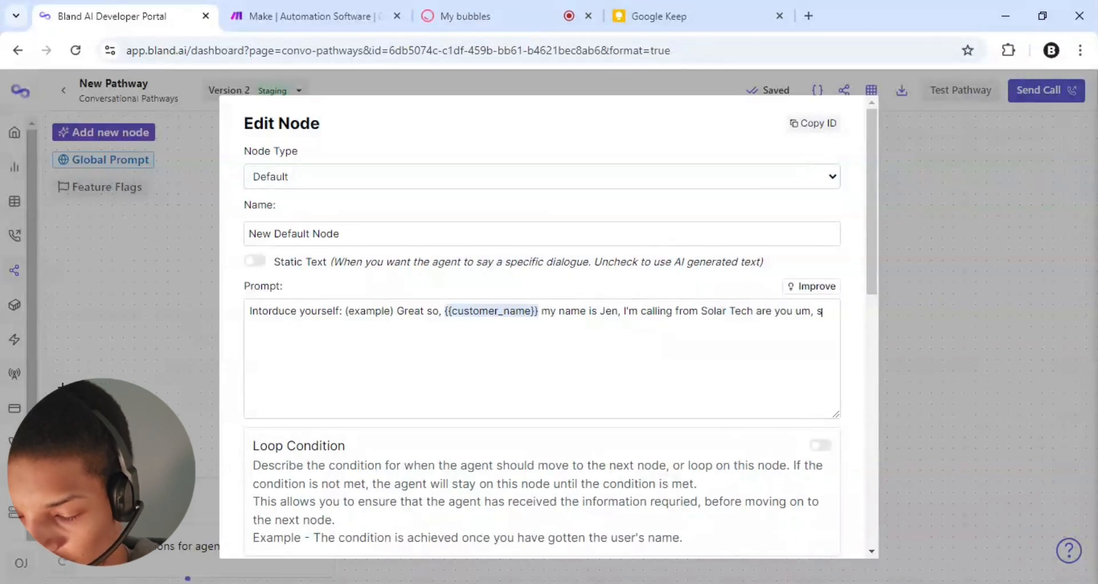
pyautogui.write('t')
pyautogui.write('ill')
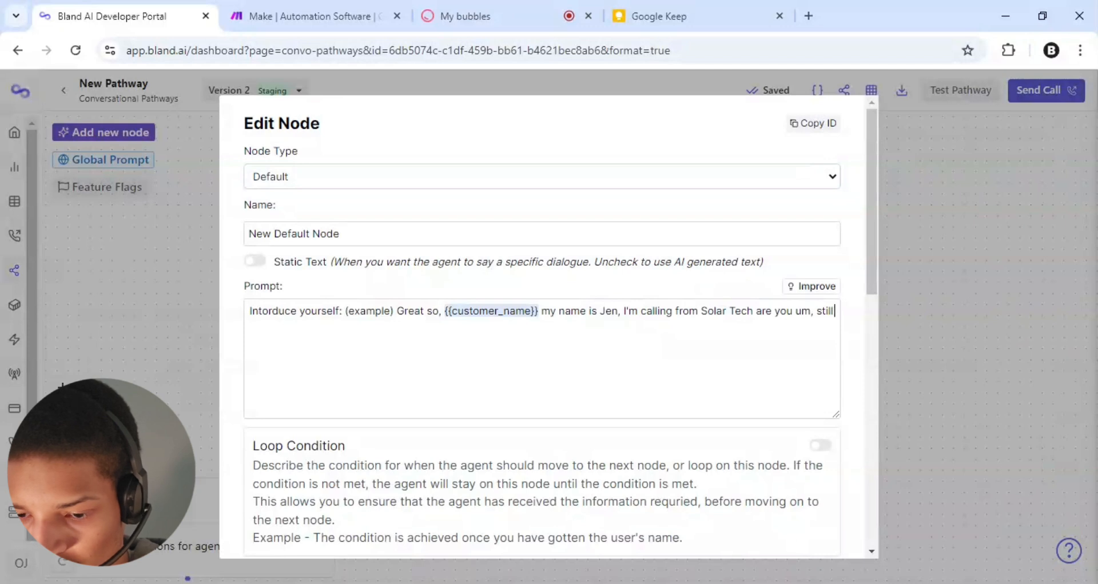
pyautogui.write(' looking to ')
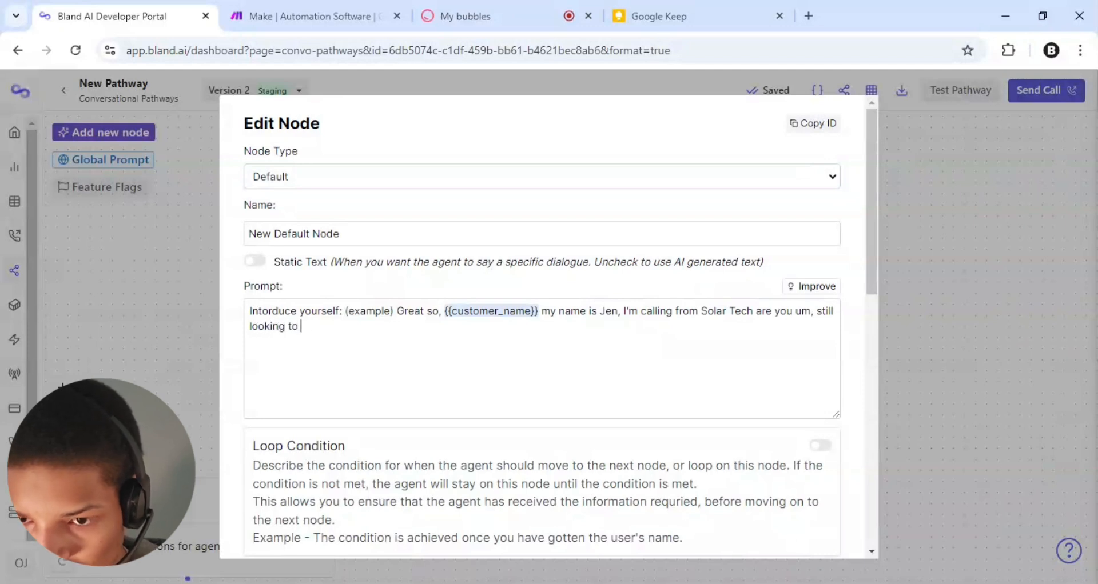
pyautogui.write('go sloa')
pyautogui.press('BackSpace')
pyautogui.press('BackSpace')
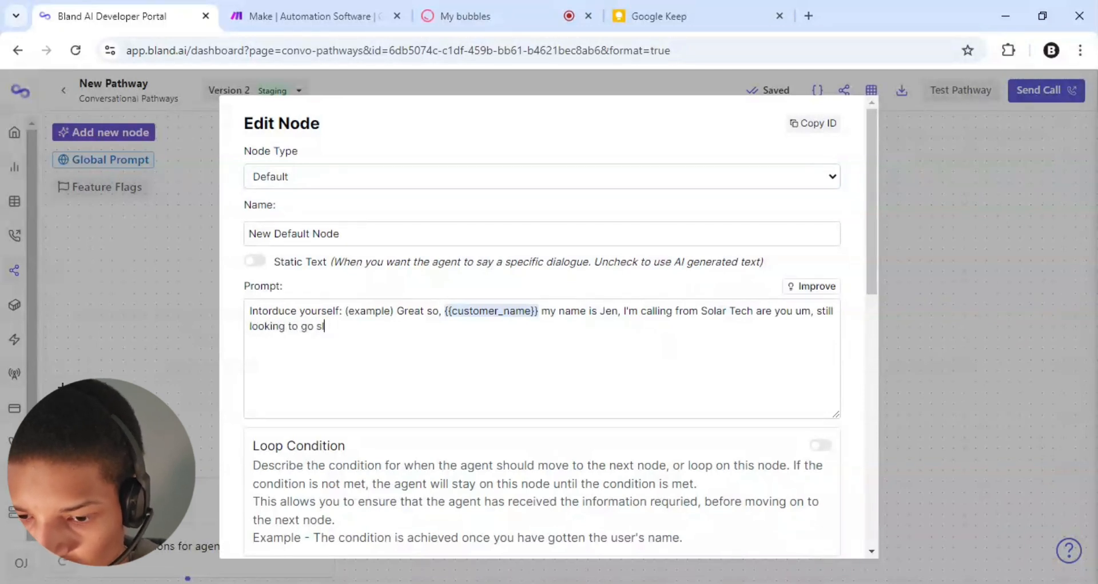
pyautogui.press('BackSpace')
pyautogui.write('olar')
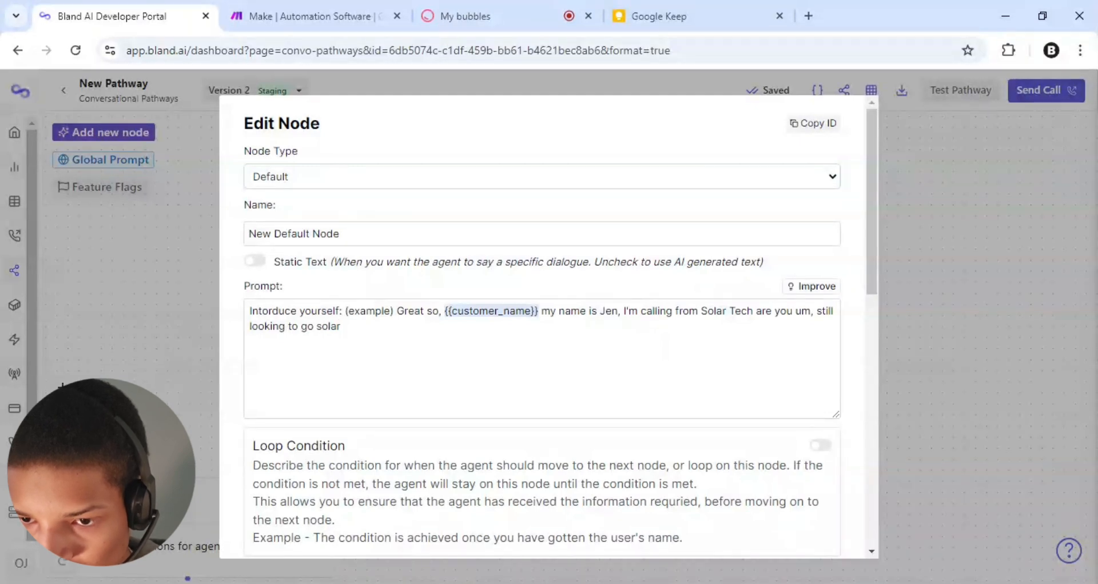
# Enclose the example introduction in quotation marks and add "You don't have to say this exactly" below it, after a blank line
pyautogui.write('"')
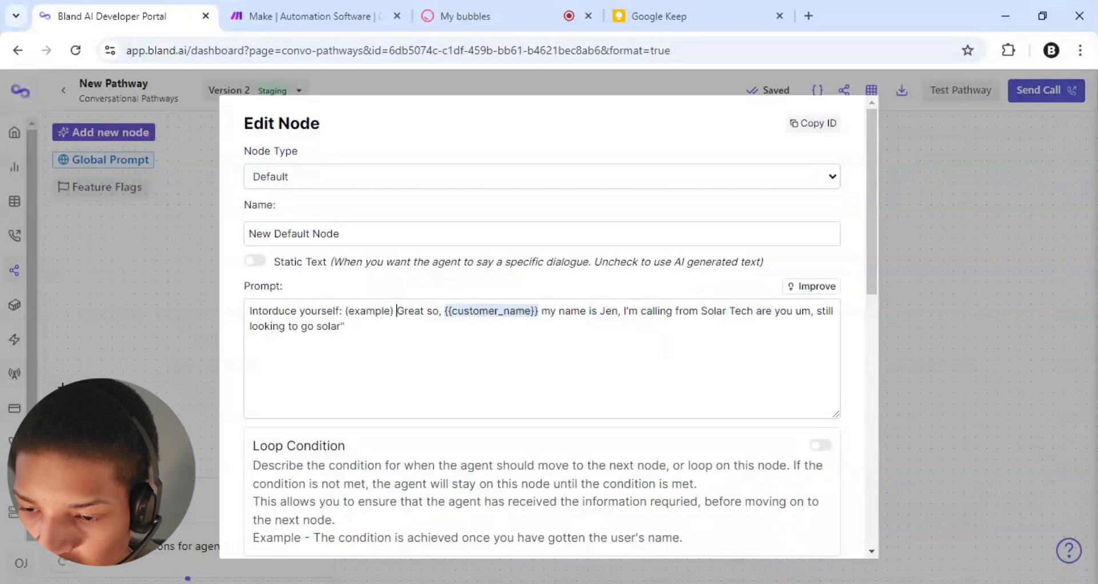
pyautogui.write('""')
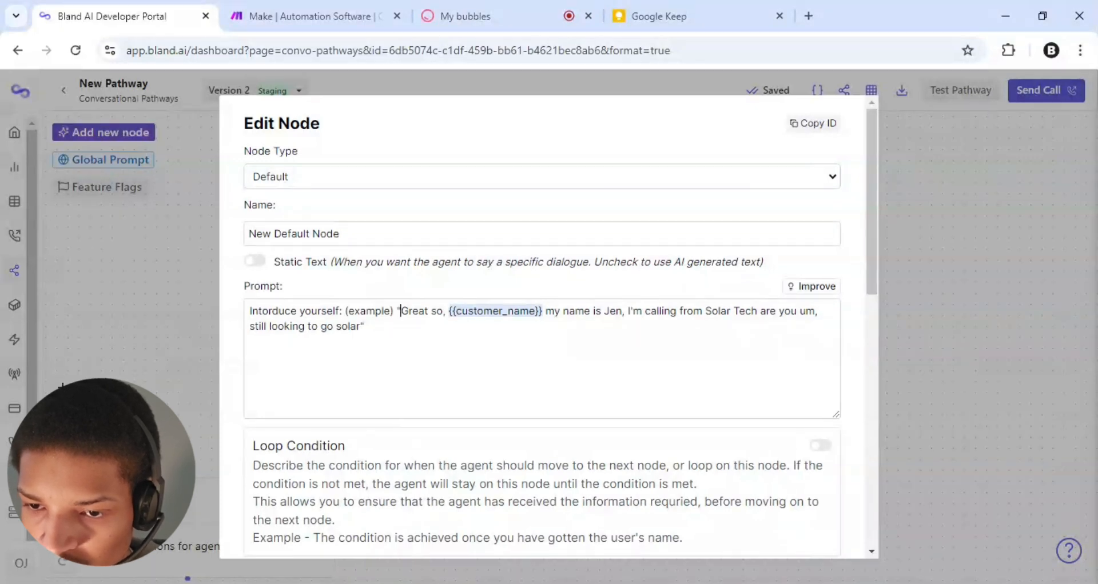
pyautogui.click(364, 327)
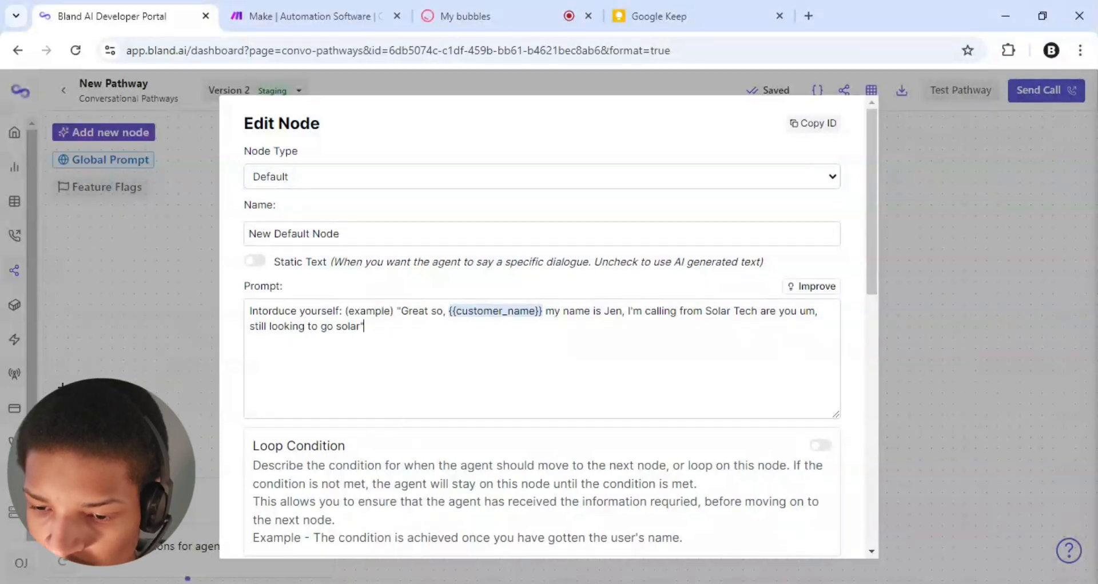
pyautogui.press('Return')
pyautogui.write('You d')
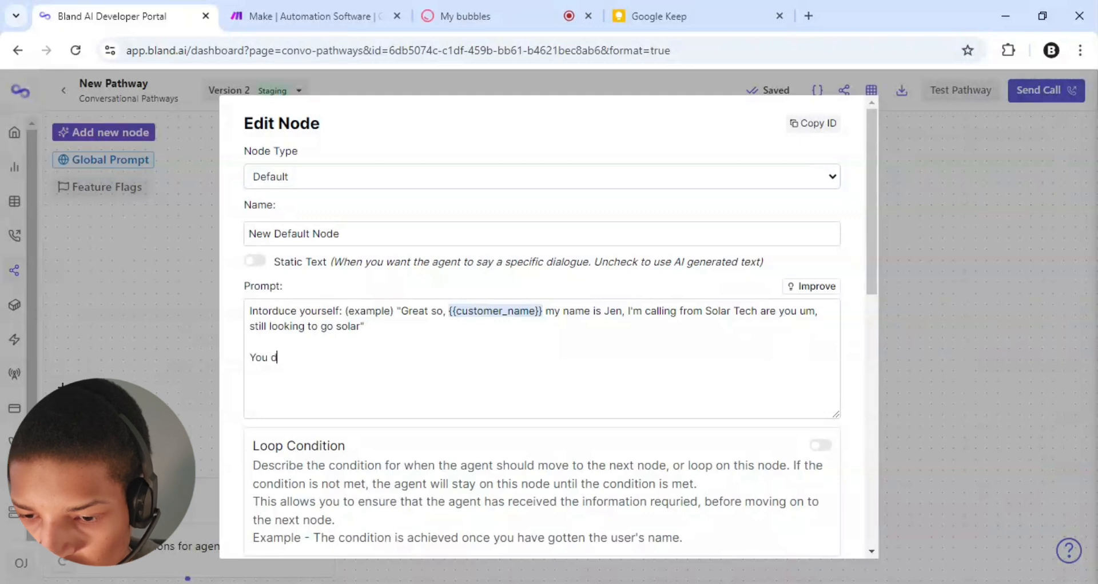
pyautogui.write("on't have t")
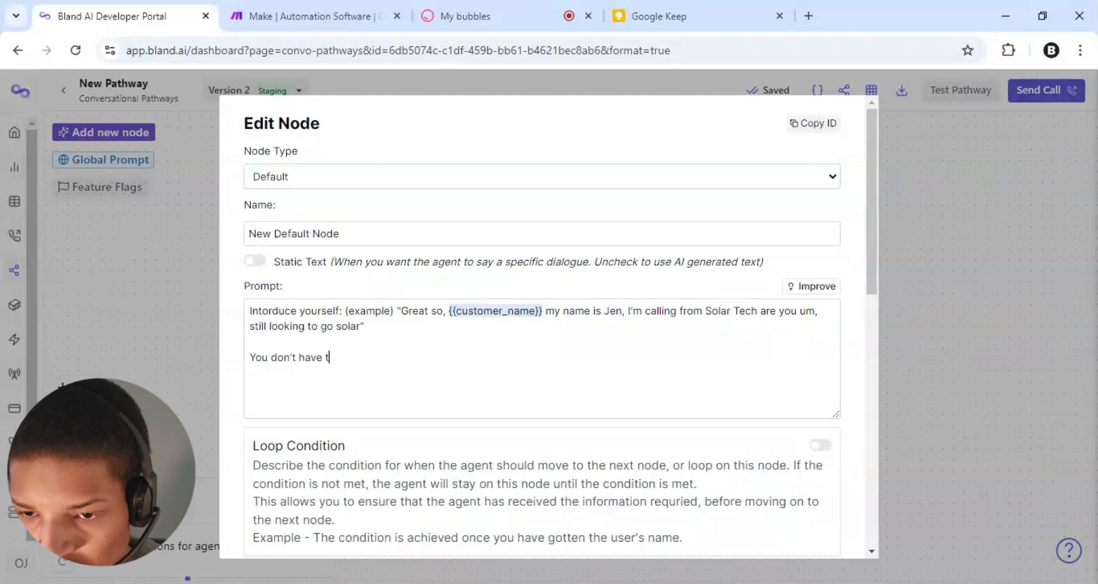
pyautogui.write('o say this e')
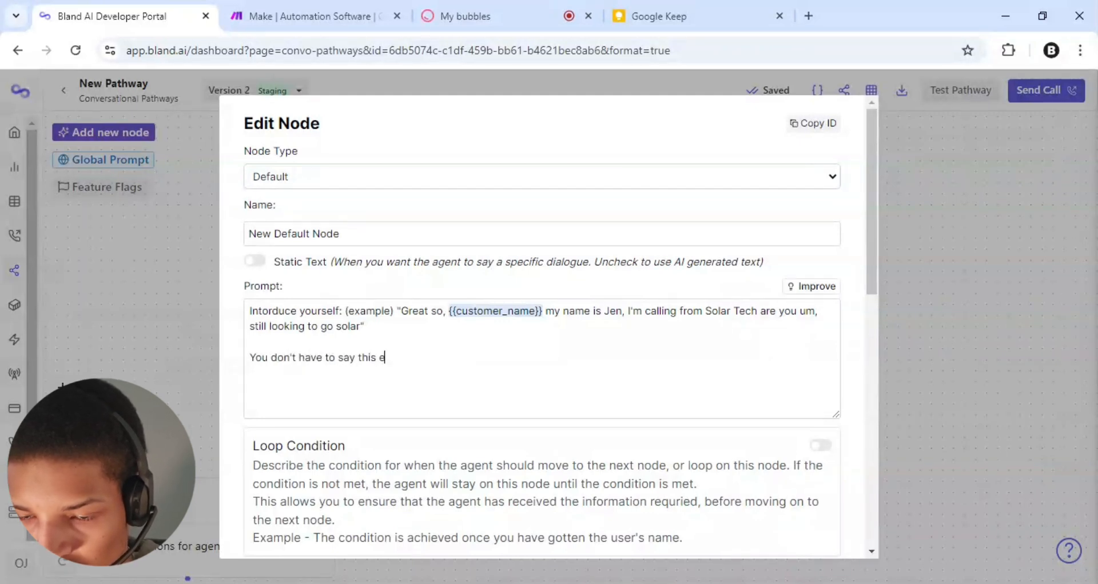
pyautogui.write('xactly')
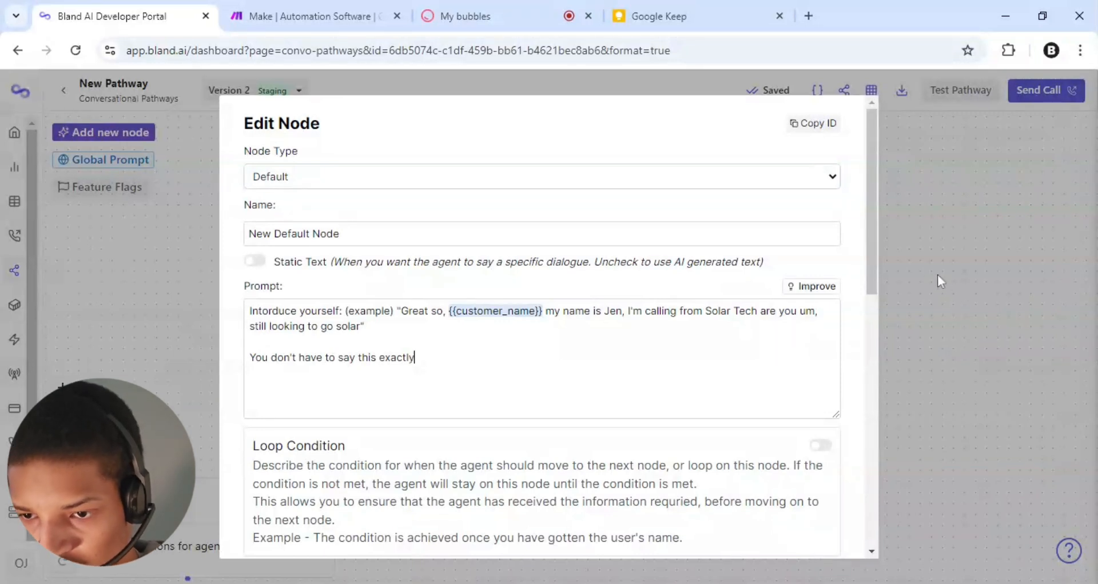
# Enable the loop condition with "The condition is true if:" and, below it, "The user has provided if they are still interested in going solar"
pyautogui.scroll(-2, 872, 242)
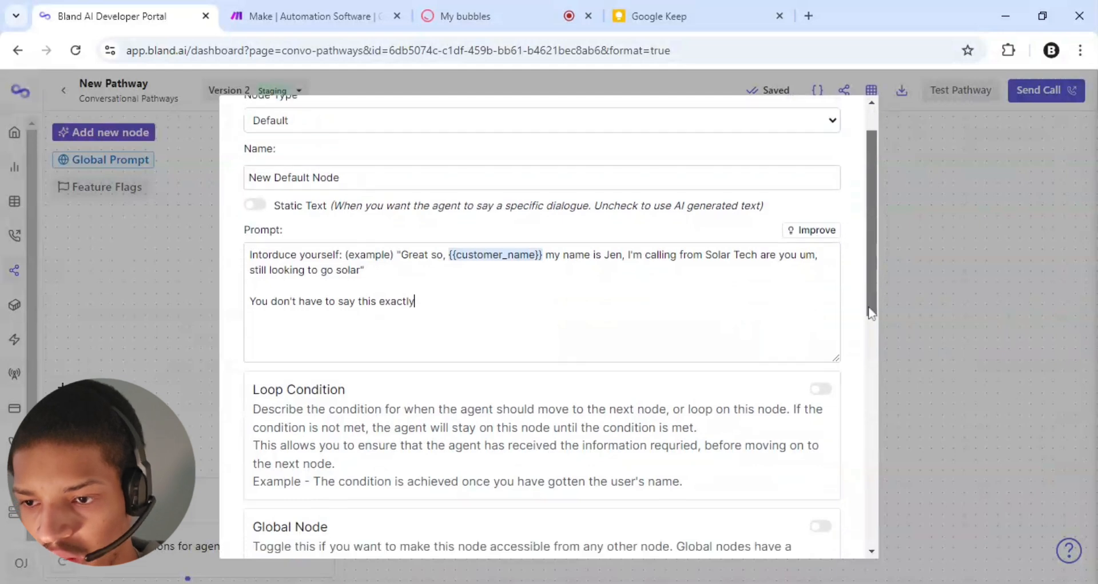
pyautogui.scroll(-4, 870, 313)
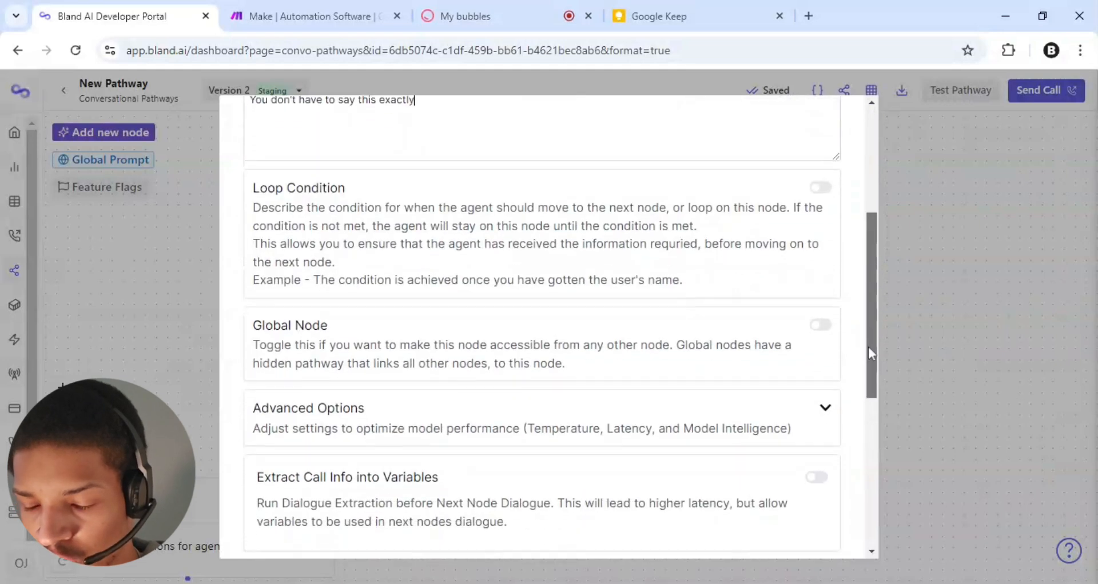
pyautogui.click(821, 187)
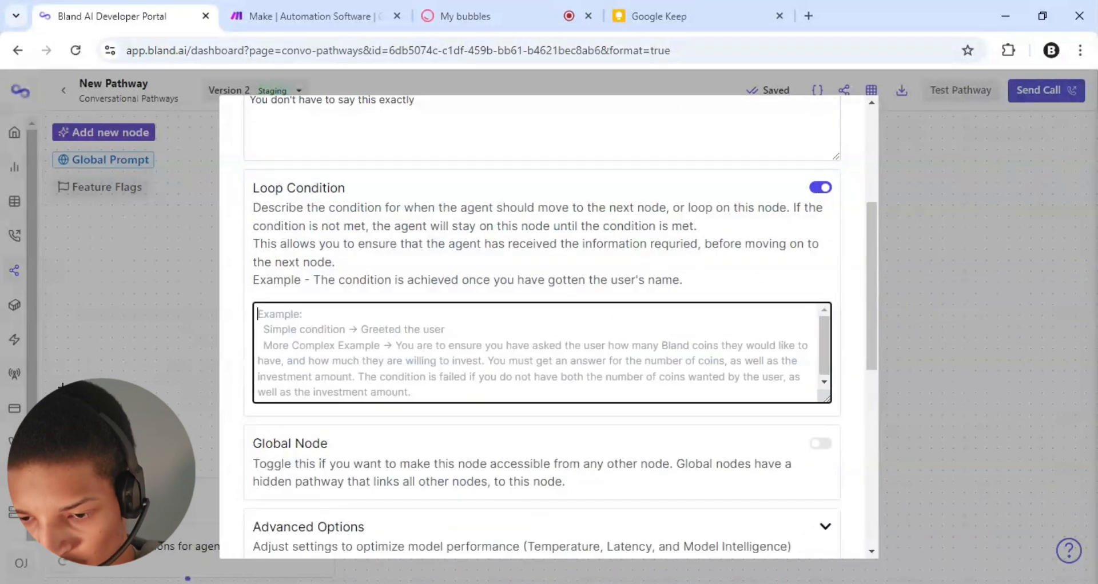
pyautogui.write('T')
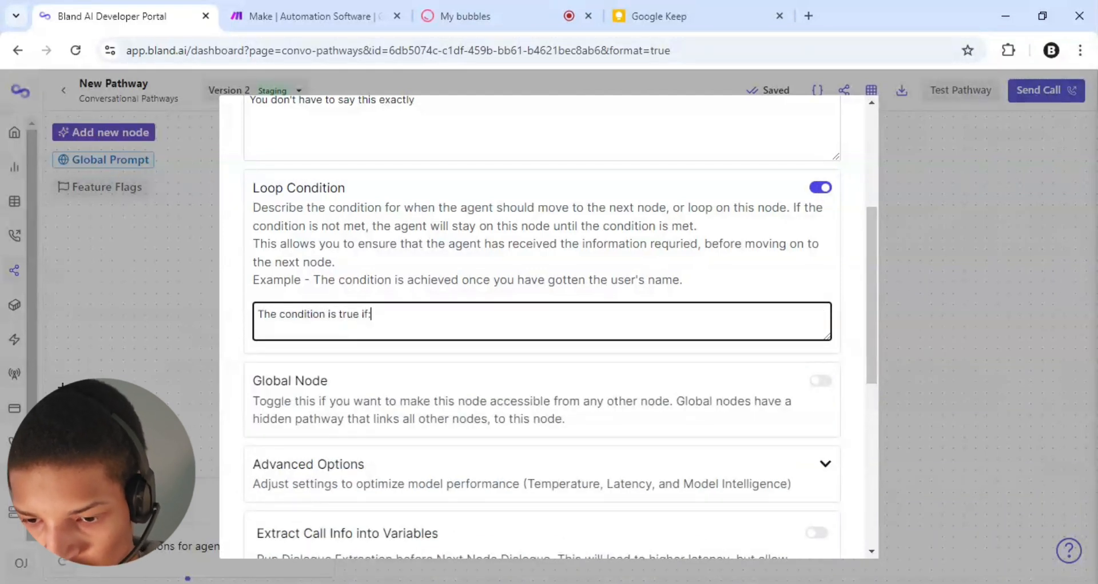
pyautogui.write('he condition is true if:')
pyautogui.press('Return')
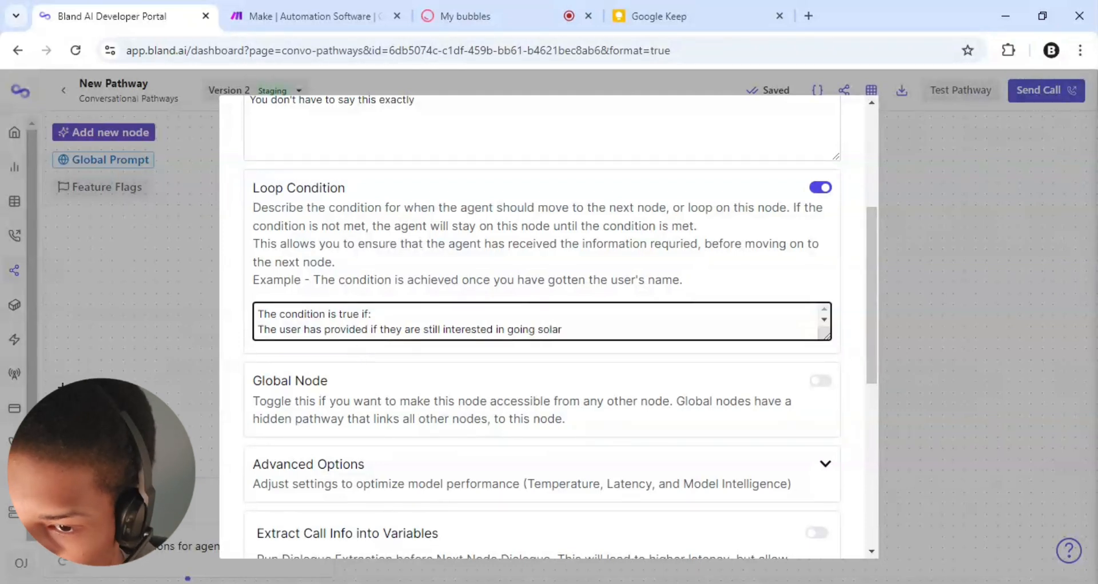
# Copy the line "The user has provided if they are still interested in going solar" from the loop condition
pyautogui.moveTo(562, 329); pyautogui.dragTo(279, 314)
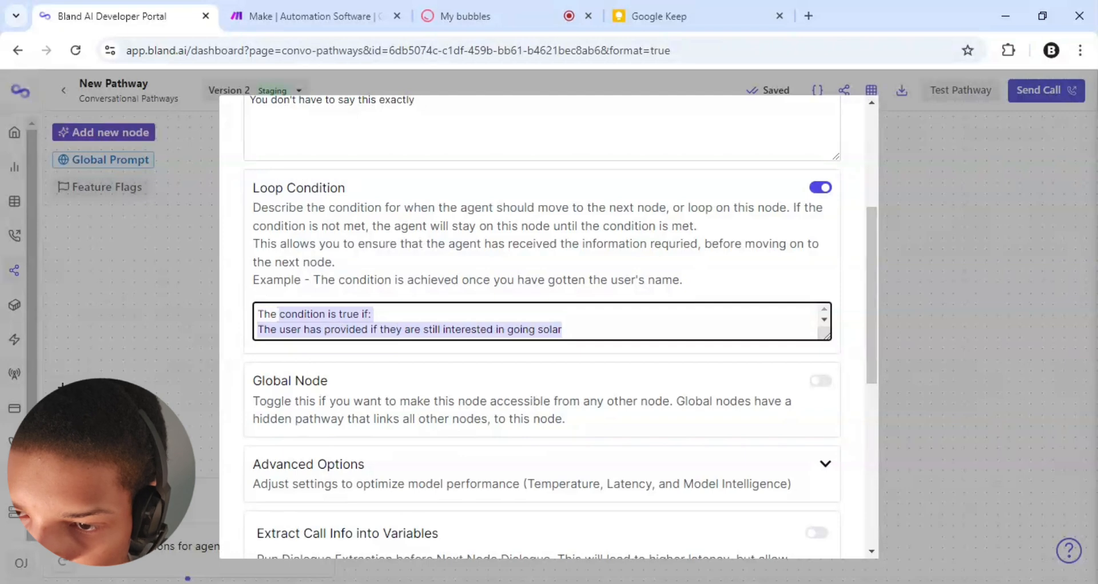
pyautogui.click(295, 314)
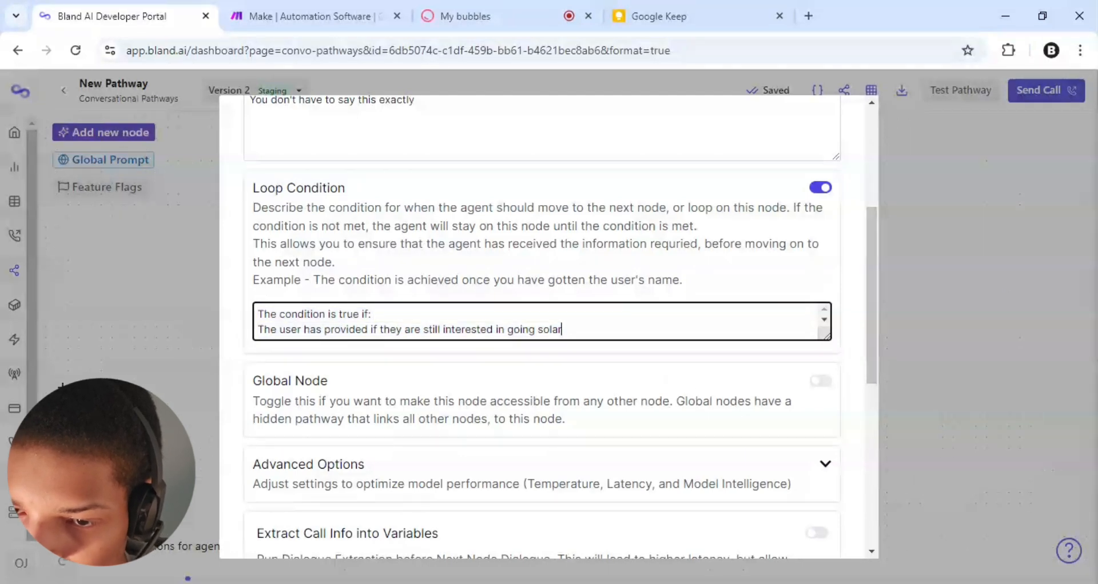
pyautogui.moveTo(562, 330); pyautogui.dragTo(250, 343)
pyautogui.hotkey('ctrl', 'c')
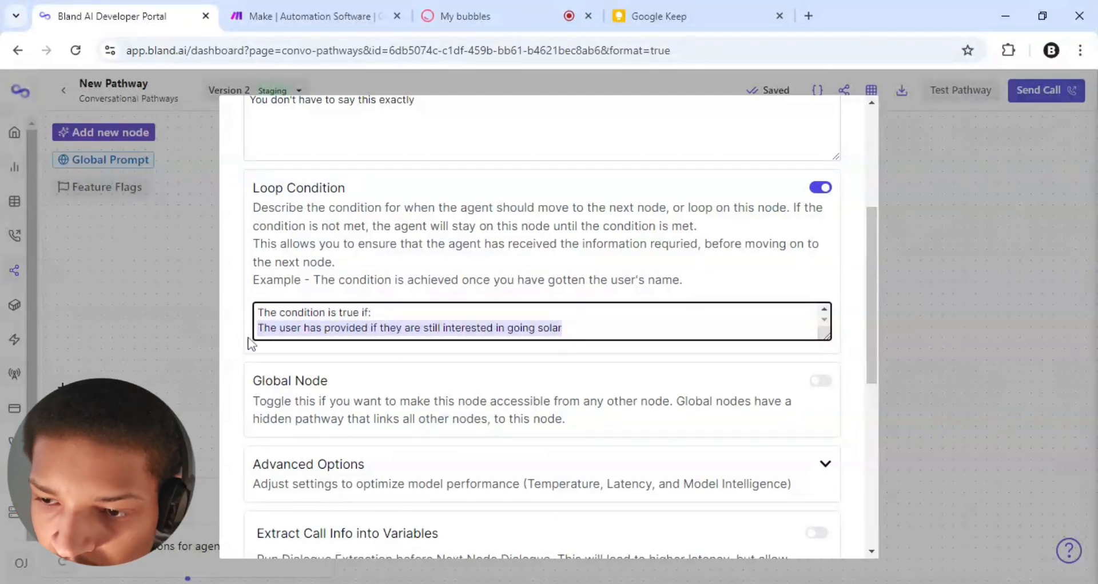
# Set the node's model type to Higher speed model in the advanced options
pyautogui.scroll(-2, 542, 343)
pyautogui.click(825, 378)
pyautogui.scroll(-1, 825, 377)
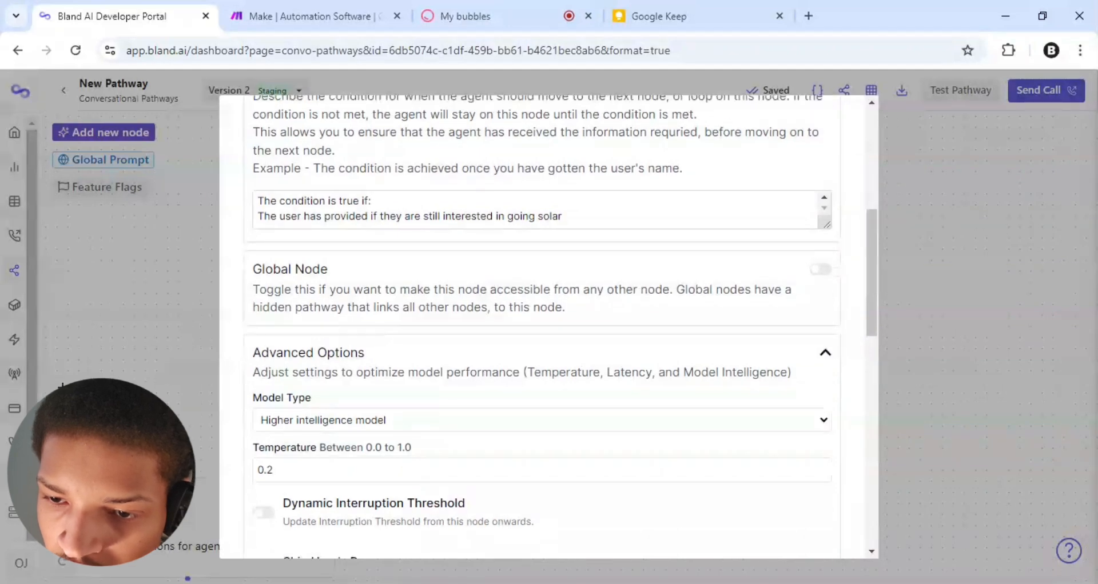
pyautogui.scroll(-2, 542, 326)
pyautogui.click(543, 324)
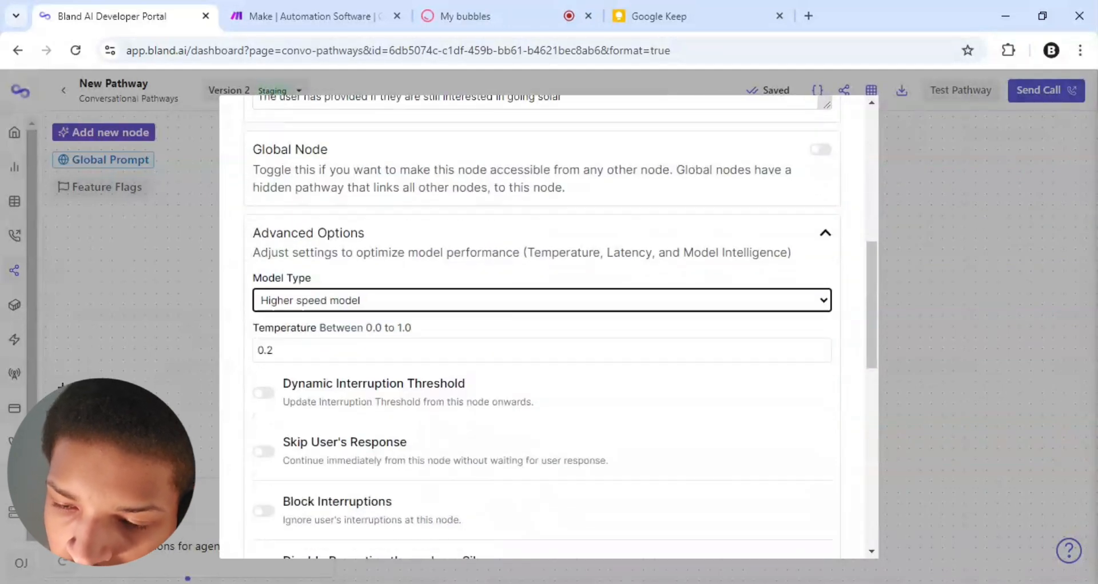
# Add the fine-tuning condition example "The user has provided if they are still interested in going solar" with the expected condition true
pyautogui.scroll(-5, 542, 326)
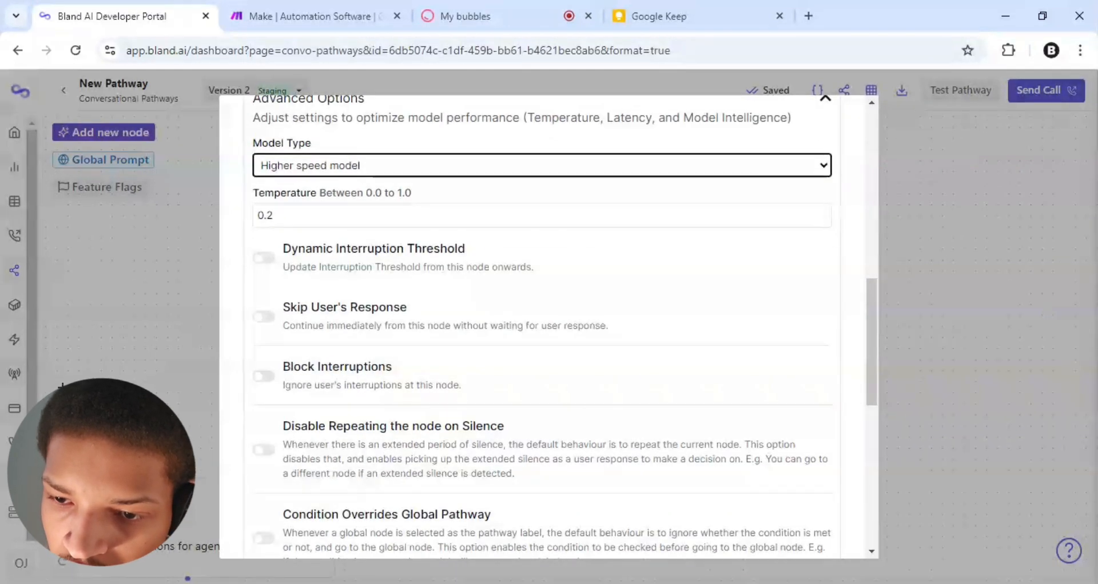
pyautogui.scroll(-4, 542, 326)
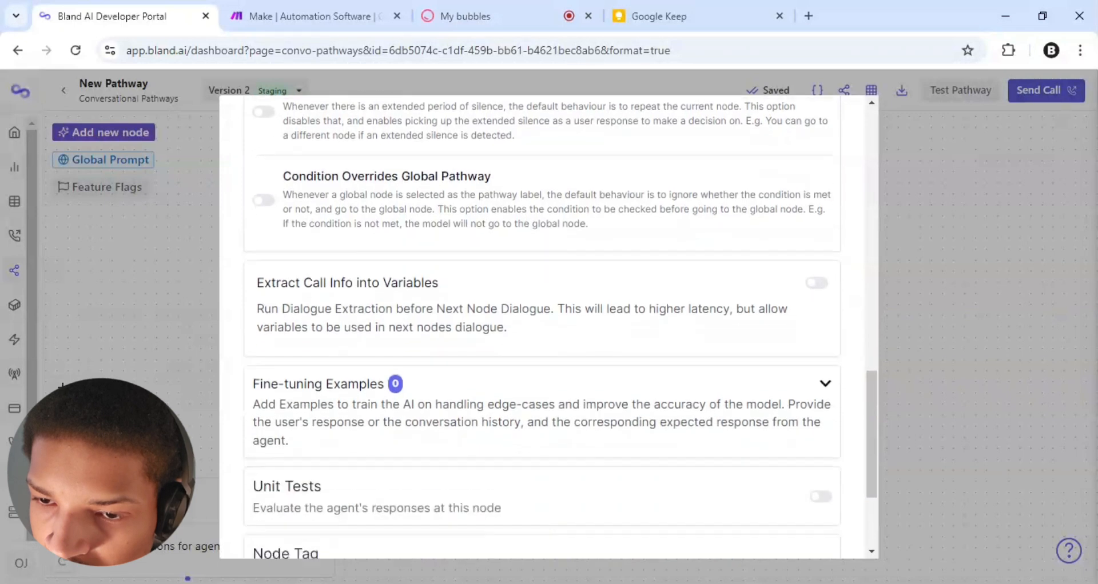
pyautogui.scroll(-2, 542, 326)
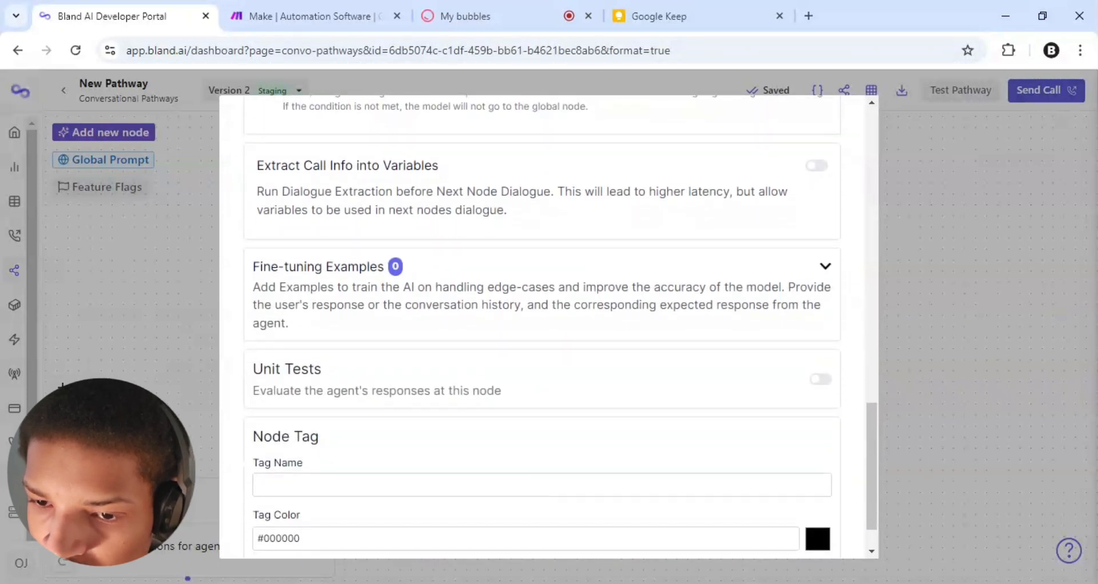
pyautogui.scroll(1, 542, 326)
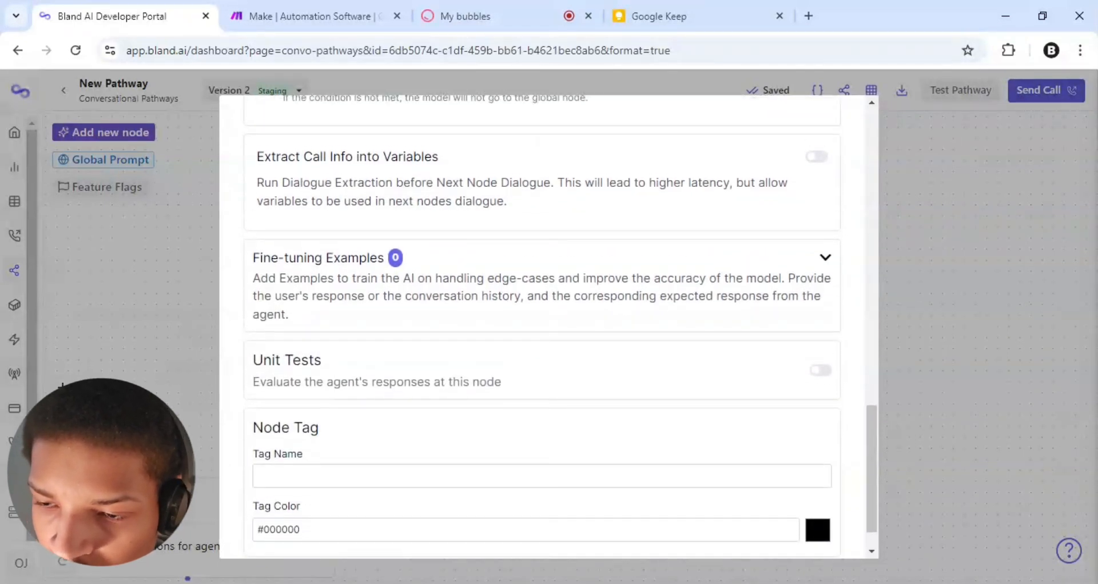
pyautogui.scroll(1, 542, 326)
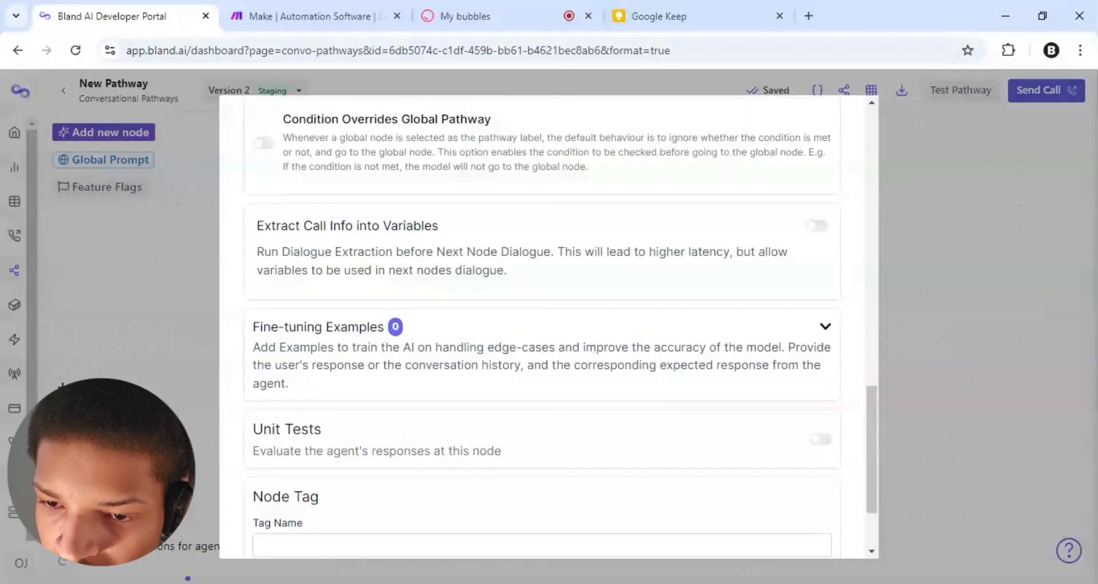
pyautogui.click(825, 327)
pyautogui.scroll(-3, 542, 326)
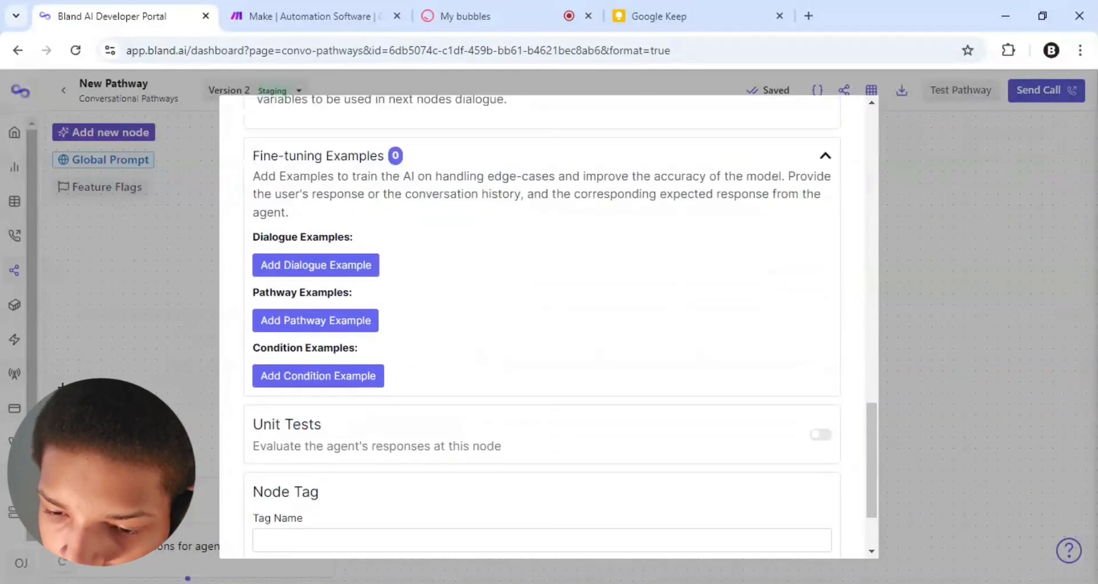
pyautogui.click(318, 375)
pyautogui.click(280, 379)
pyautogui.hotkey('ctrl', 'v')
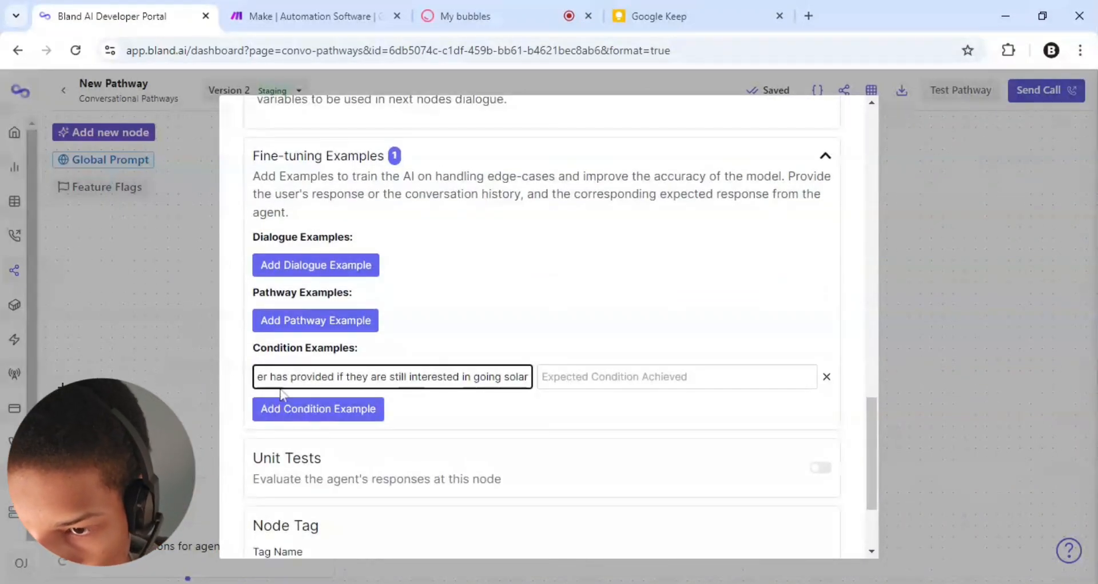
pyautogui.click(574, 378)
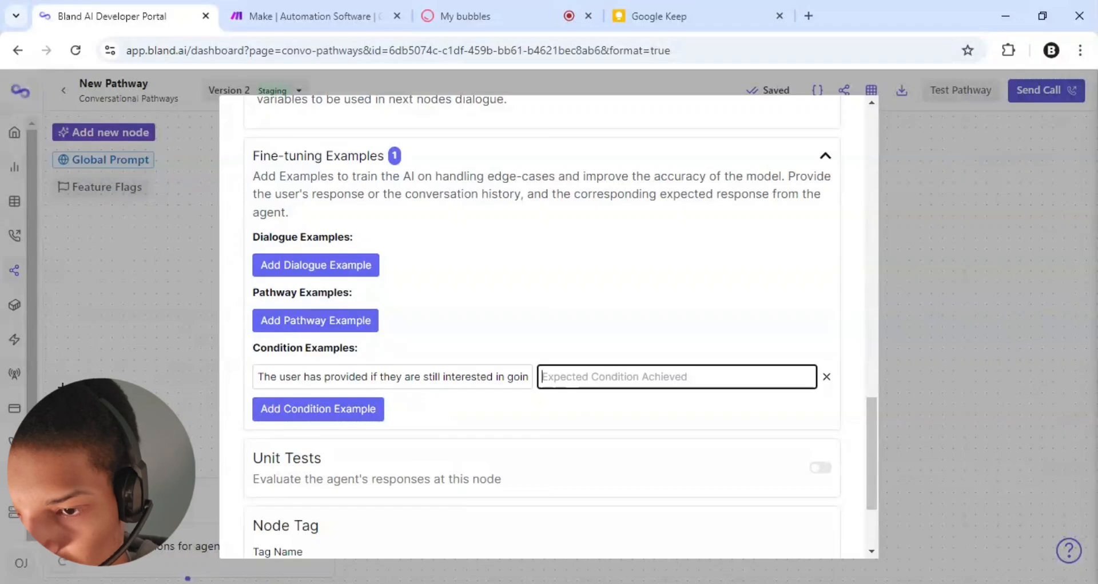
pyautogui.write('true')
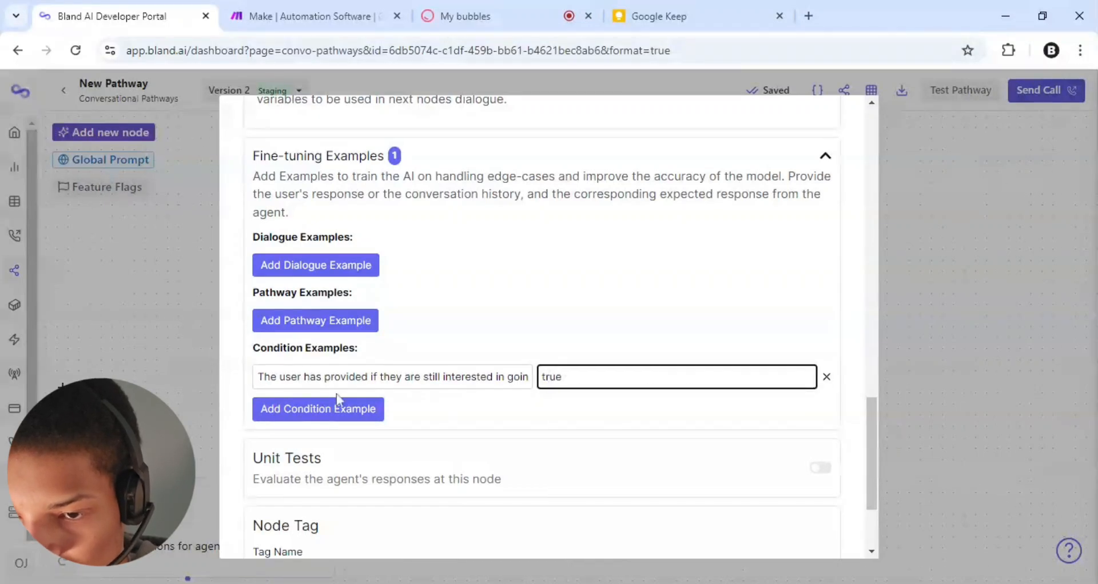
# Add a second condition example "The user has not provided if they are still interested in going solar" with the expected condition false
pyautogui.click(314, 414)
pyautogui.write('The user has provided if they are still interested in going solar')
pyautogui.moveTo(313, 411)
pyautogui.mouseDown()
pyautogui.moveTo(211, 429)
pyautogui.moveTo(316, 410)
pyautogui.mouseUp()
pyautogui.click(321, 410)
pyautogui.write('not')
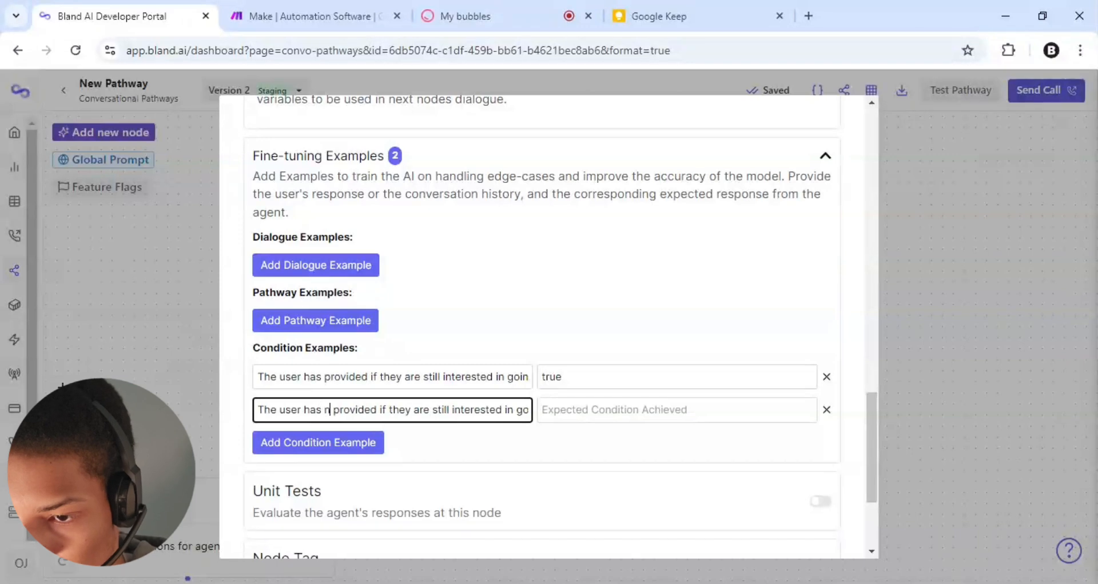
pyautogui.click(546, 409)
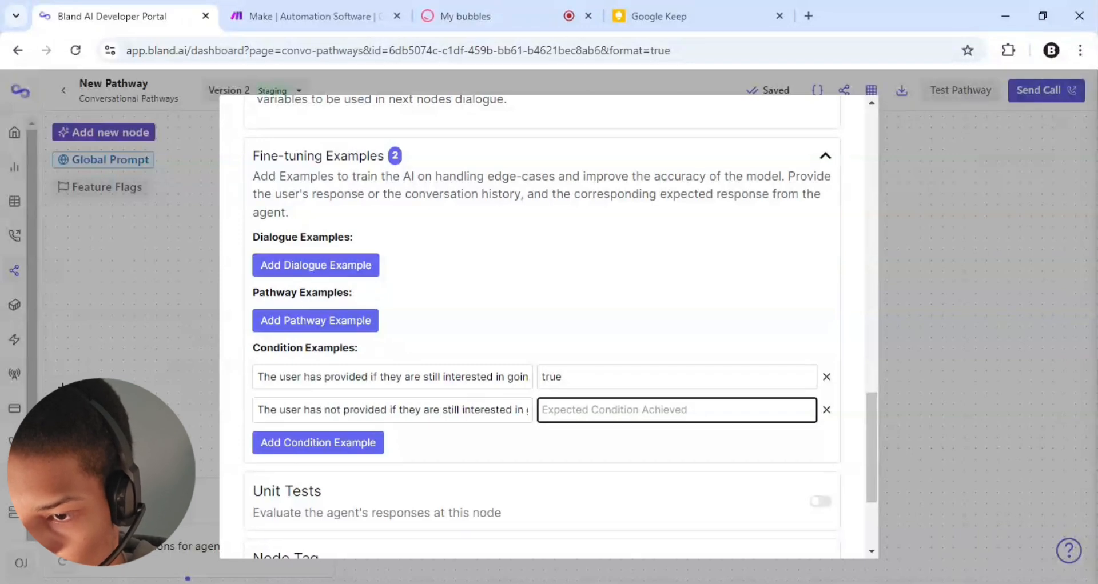
pyautogui.write('false')
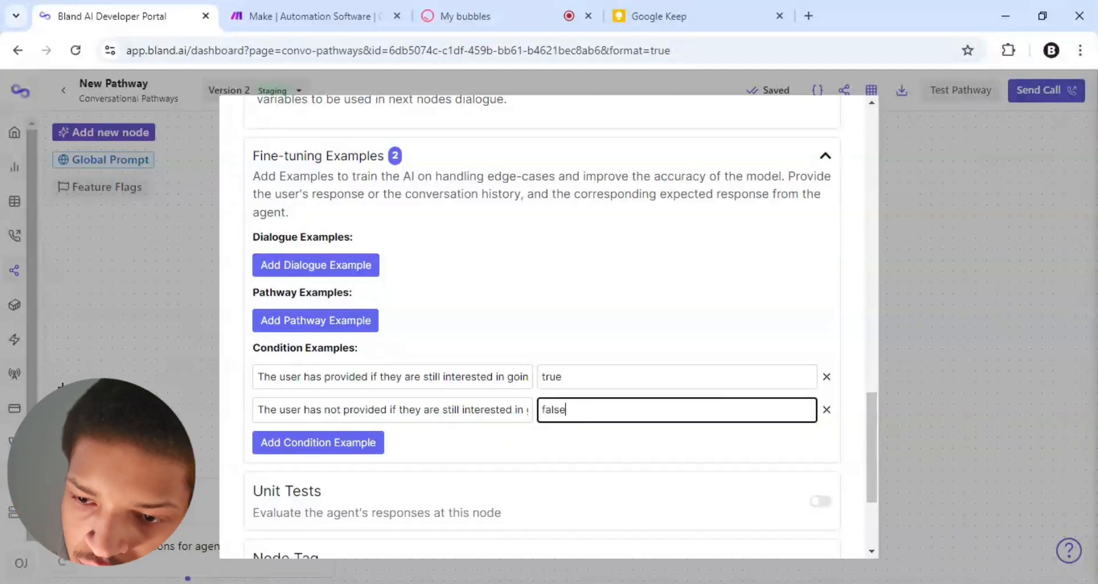
# Review the introduction node's prompt, loop condition and examples, and save the node
pyautogui.scroll(10, 542, 326)
pyautogui.scroll(-1, 543, 326)
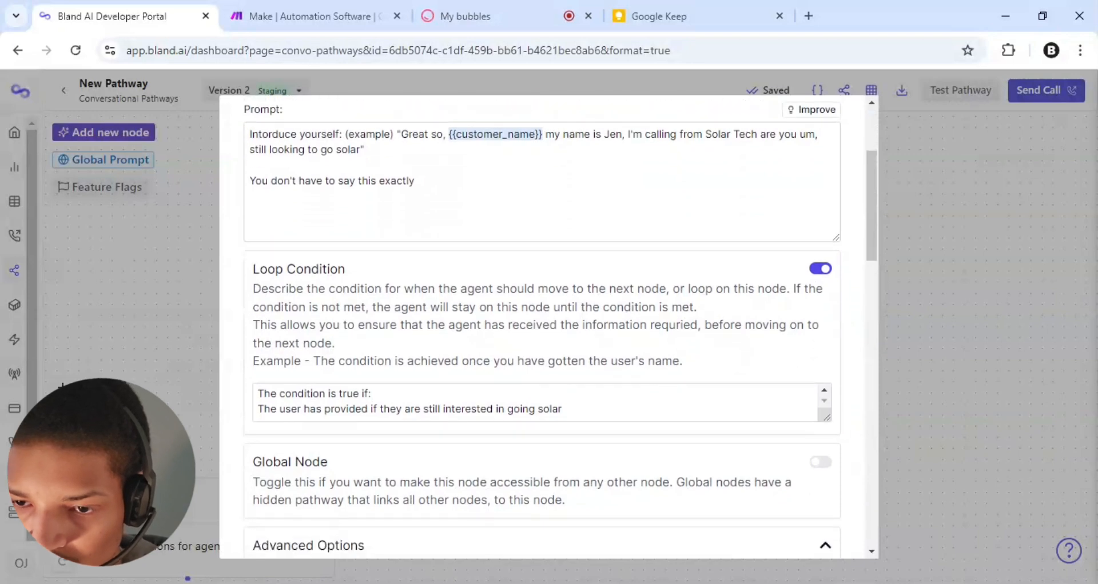
pyautogui.scroll(-8, 543, 326)
pyautogui.scroll(9, 542, 326)
pyautogui.scroll(3, 474, 486)
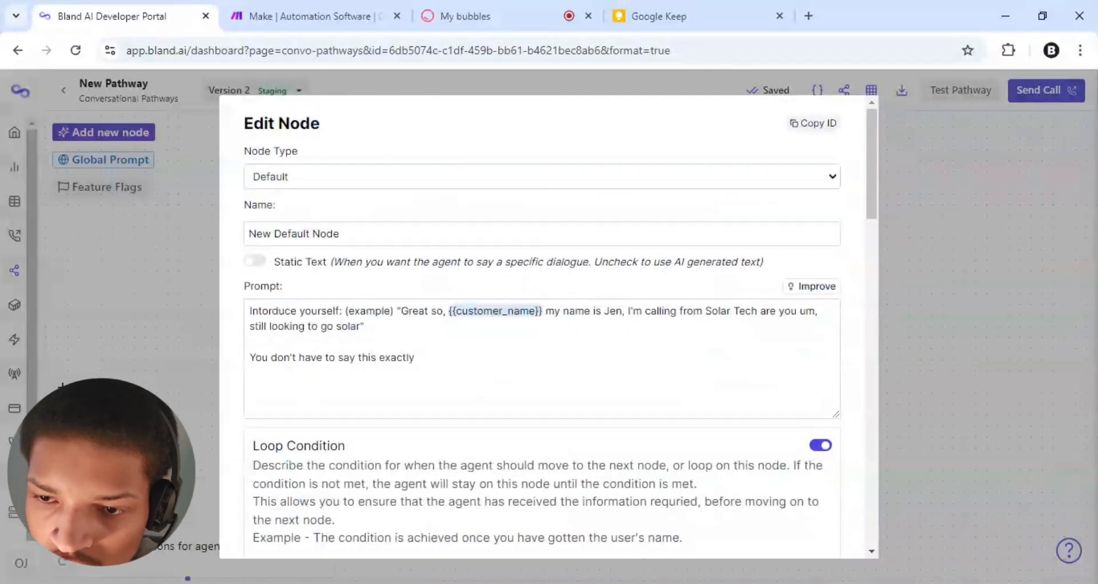
pyautogui.scroll(-15, 474, 485)
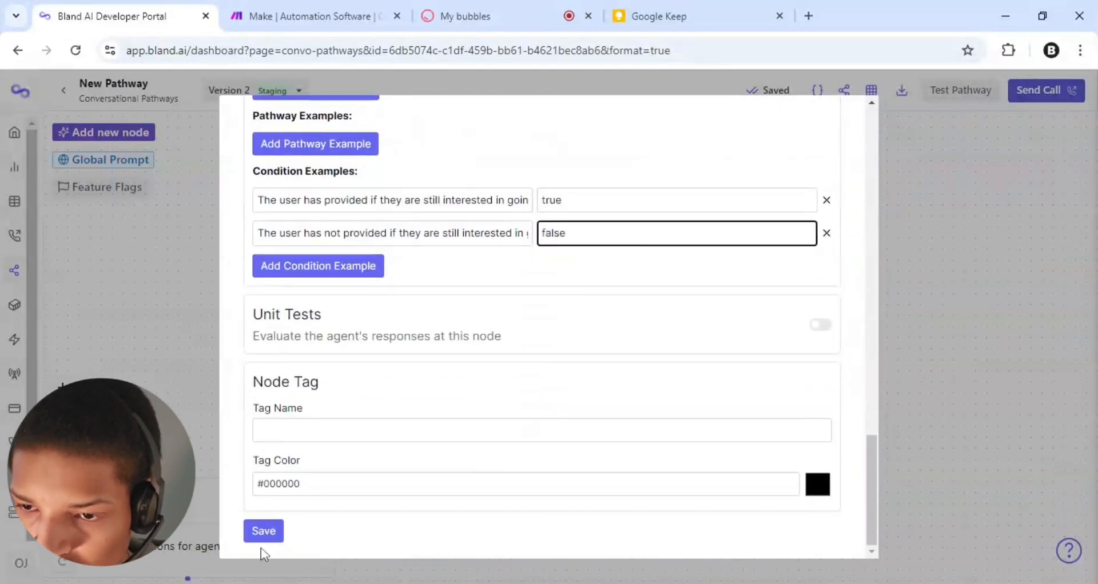
pyautogui.click(263, 537)
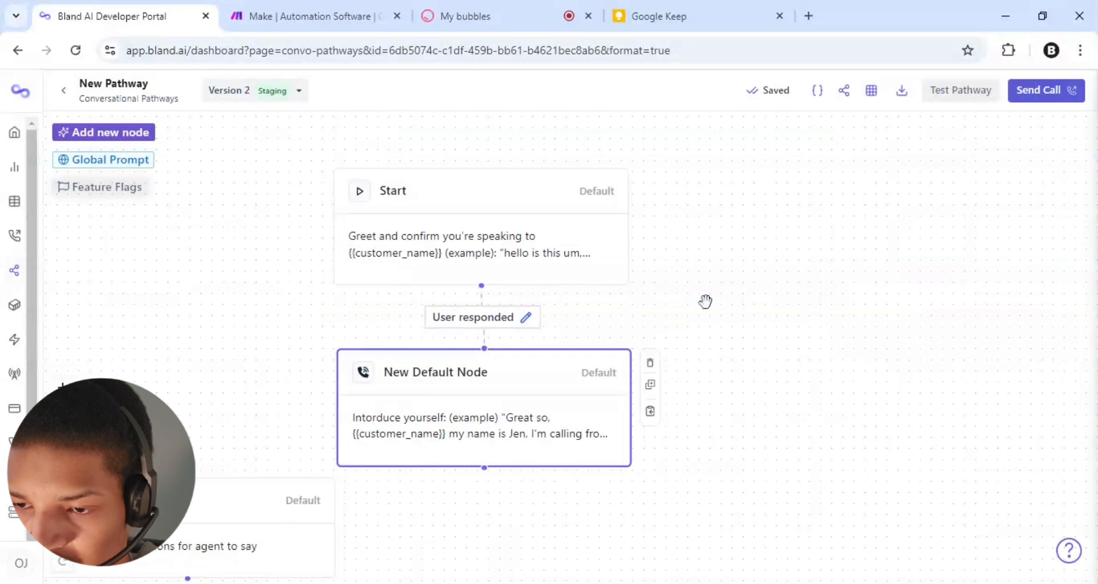
# Open the pathway test setup and add the request variable customer_name with the customer's first name as its value
pyautogui.click(963, 92)
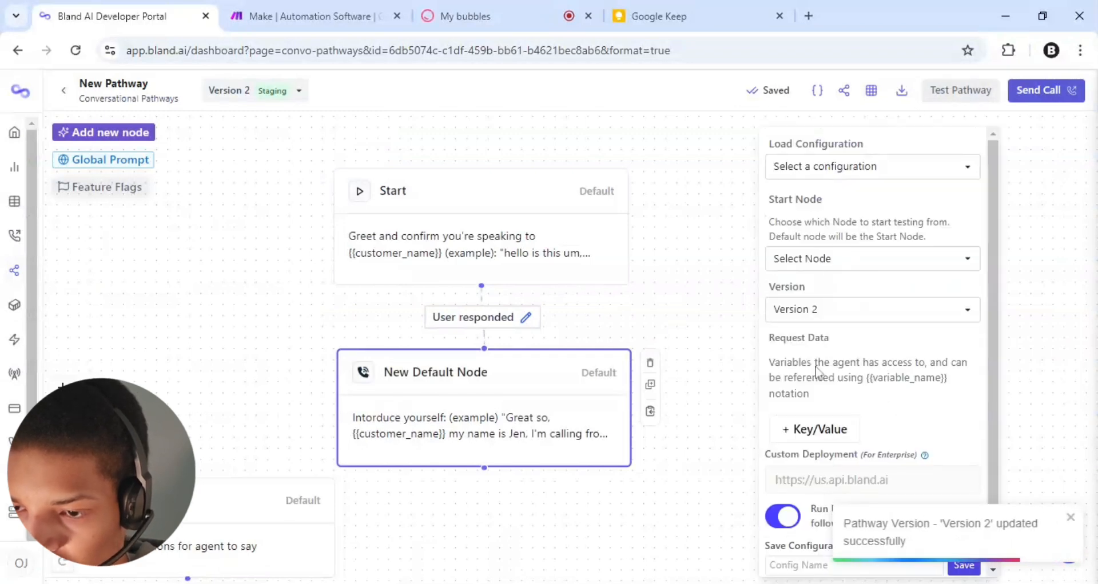
pyautogui.click(815, 430)
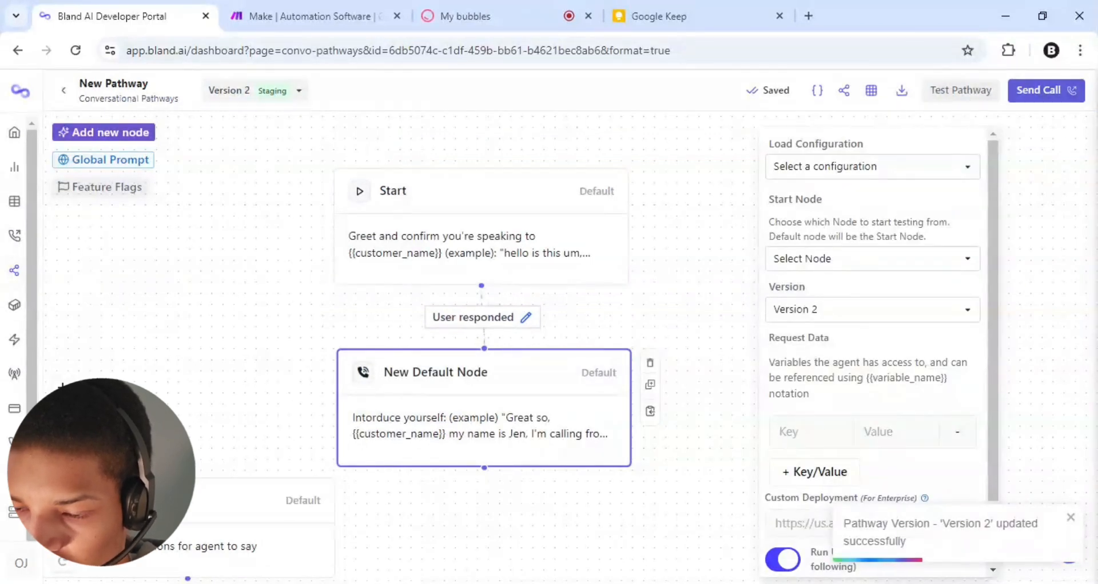
pyautogui.write('customer_name')
pyautogui.click(864, 431)
pyautogui.write('Oscar')
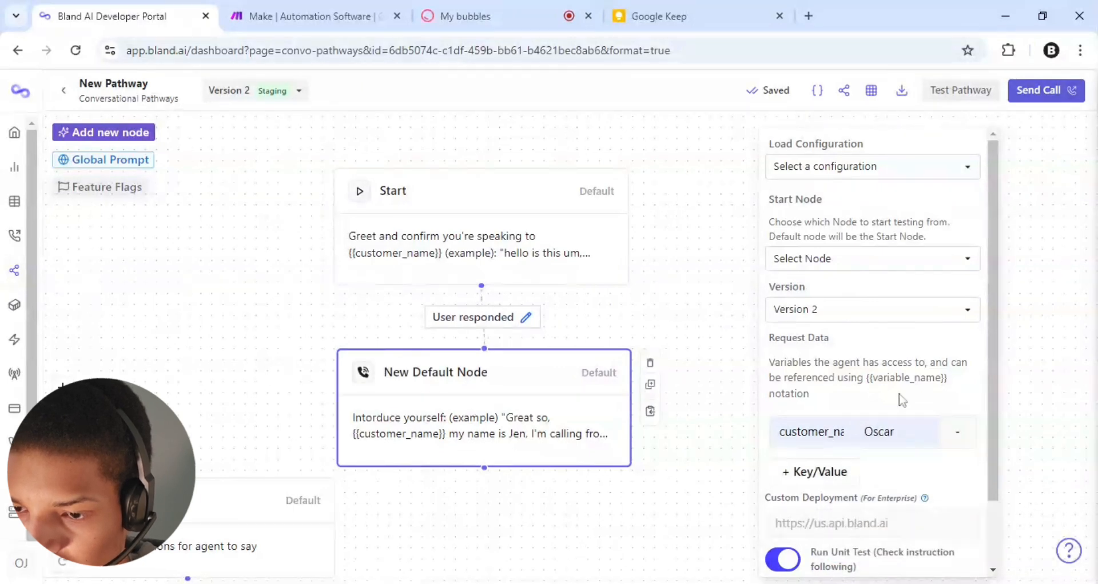
# Disable the unit test run and start the pathway test chat
pyautogui.click(783, 576)
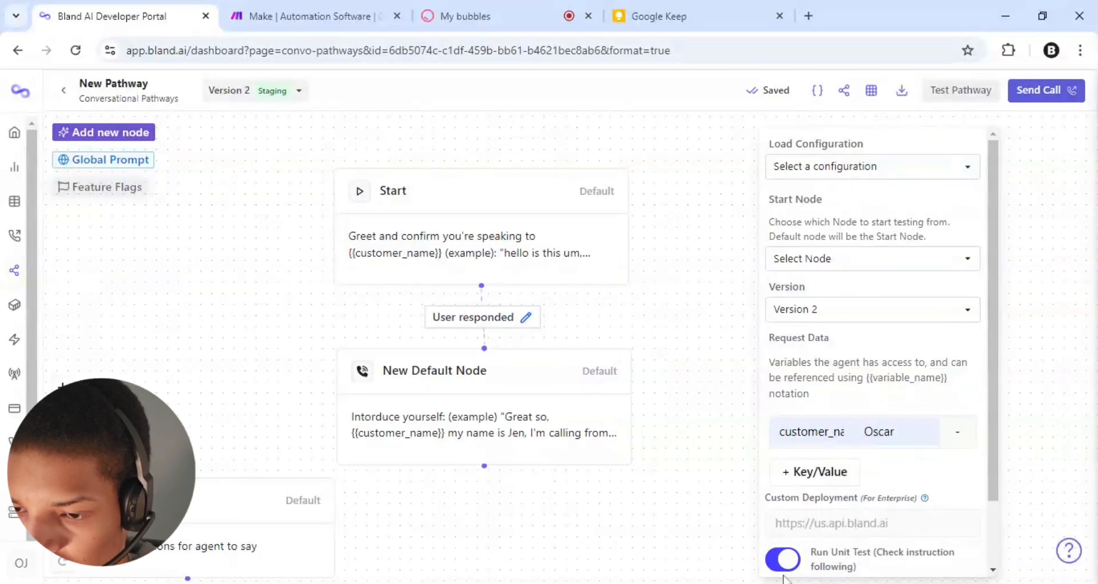
pyautogui.click(783, 562)
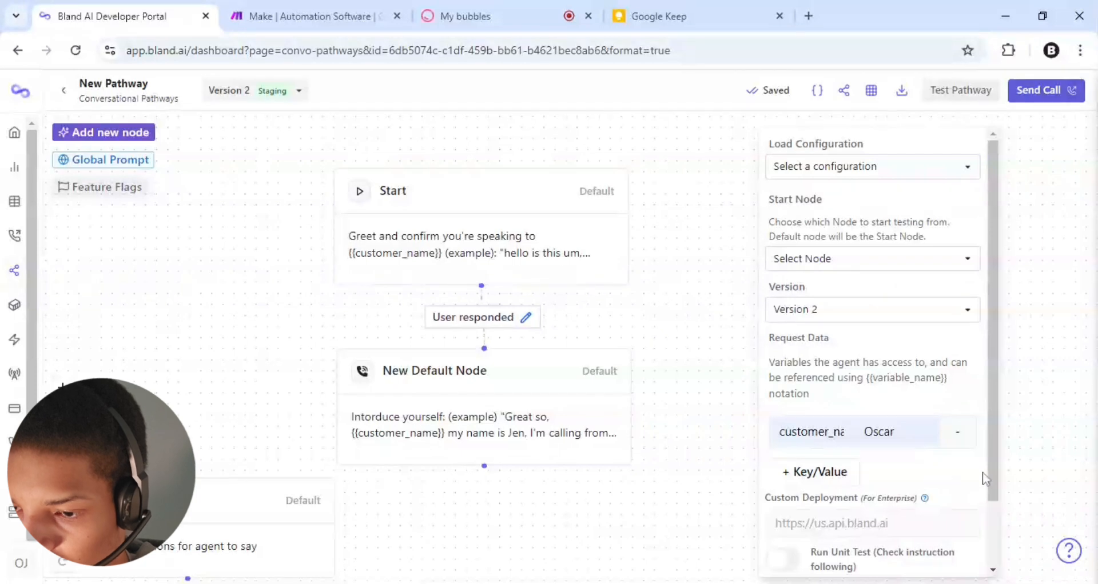
pyautogui.scroll(-2, 987, 479)
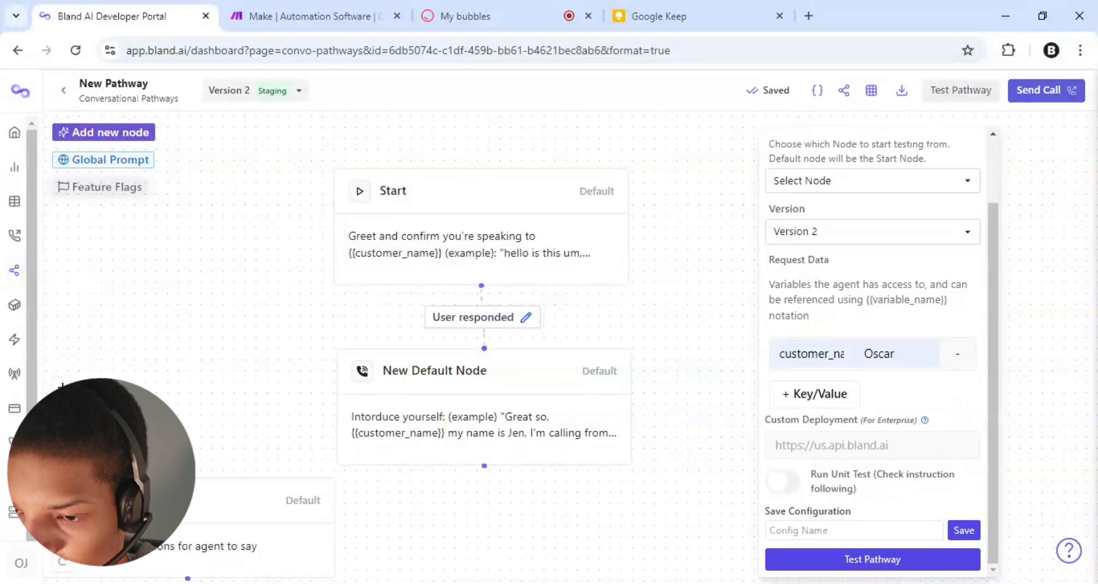
pyautogui.click(834, 568)
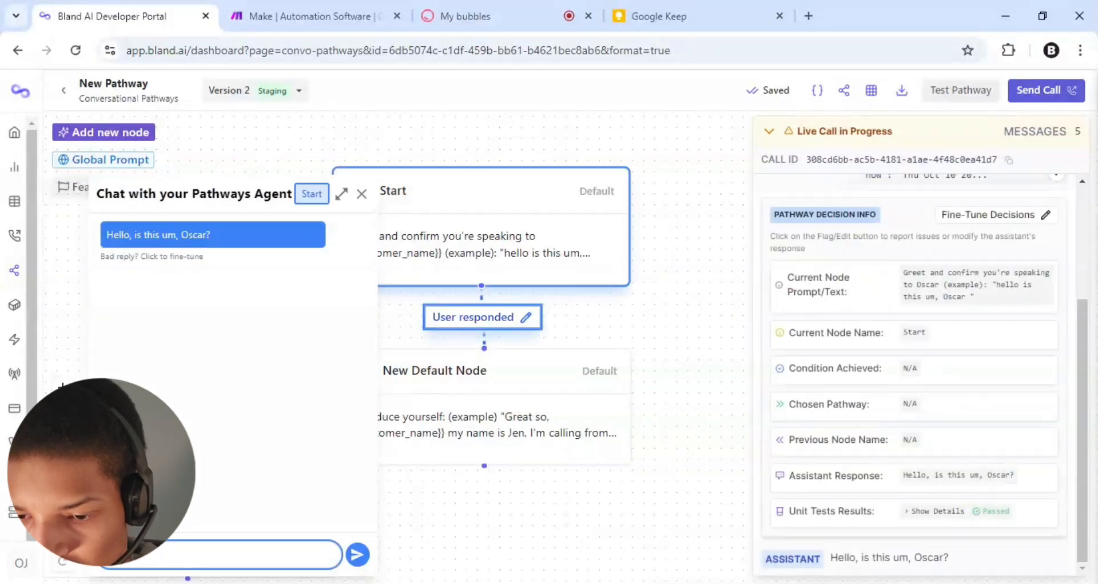
# Reply "yes who is this" to the agent in the test chat and close the chat after its answer
pyautogui.write('s thi')
pyautogui.press('Return')
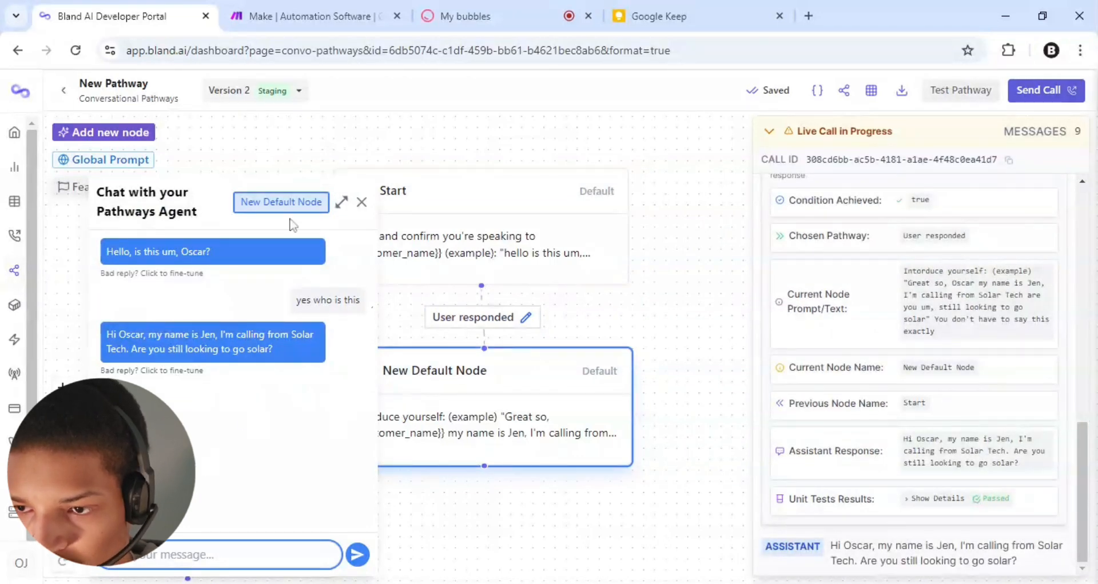
pyautogui.click(361, 202)
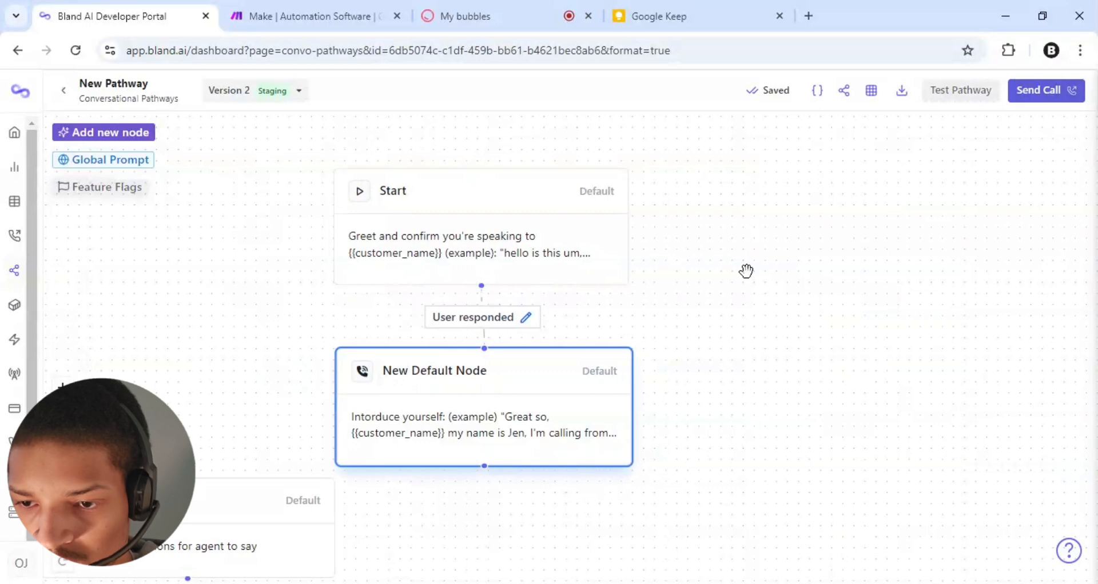
# Add a new default node and place it below the introduction node, opposite the existing placeholder node
pyautogui.moveTo(748, 272); pyautogui.dragTo(767, 234)
pyautogui.scroll(2, 768, 234)
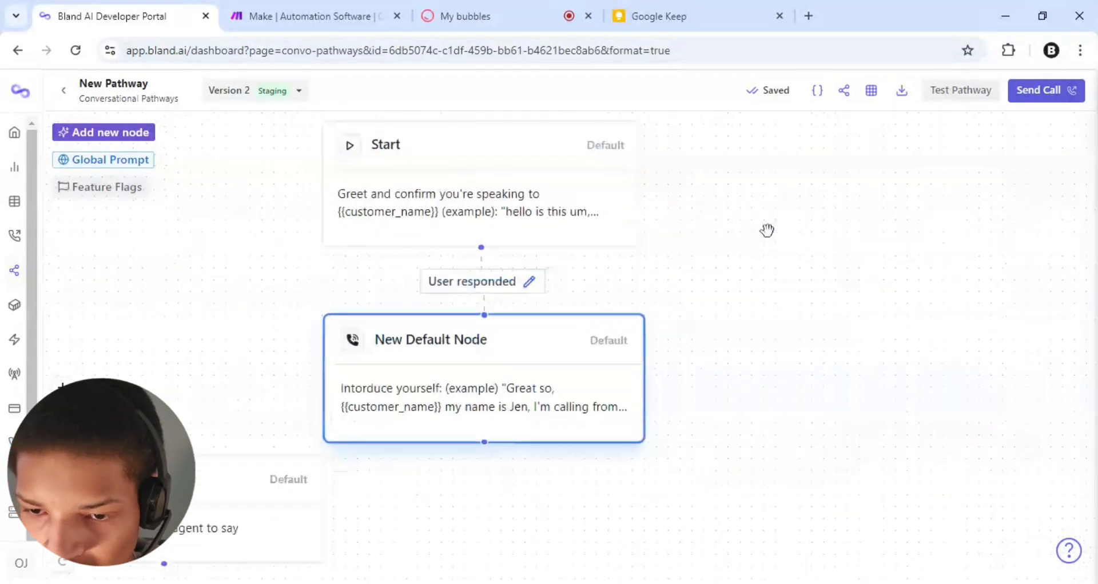
pyautogui.scroll(-3, 813, 348)
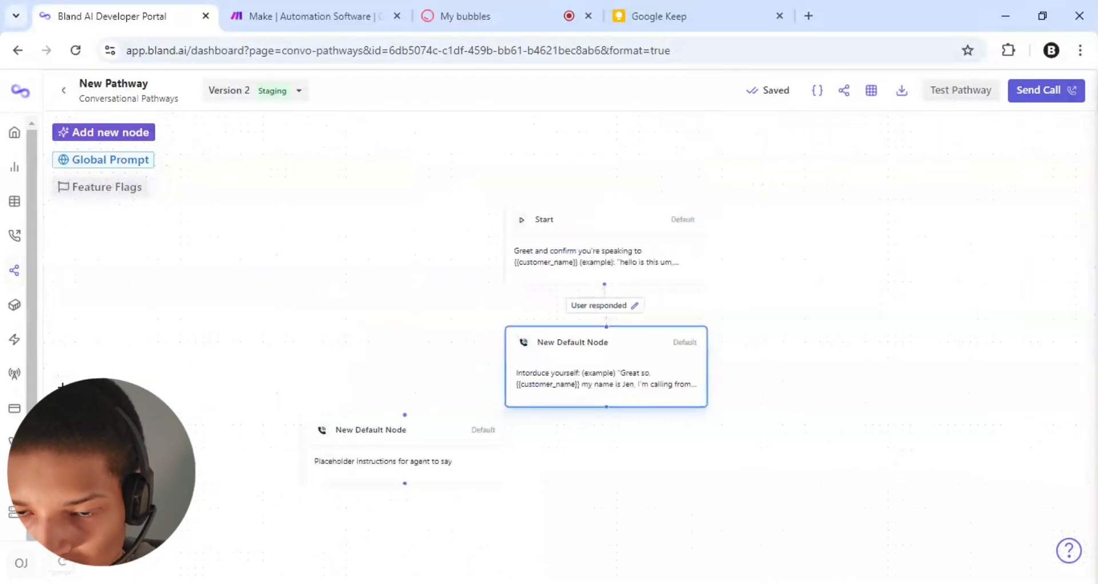
pyautogui.click(131, 136)
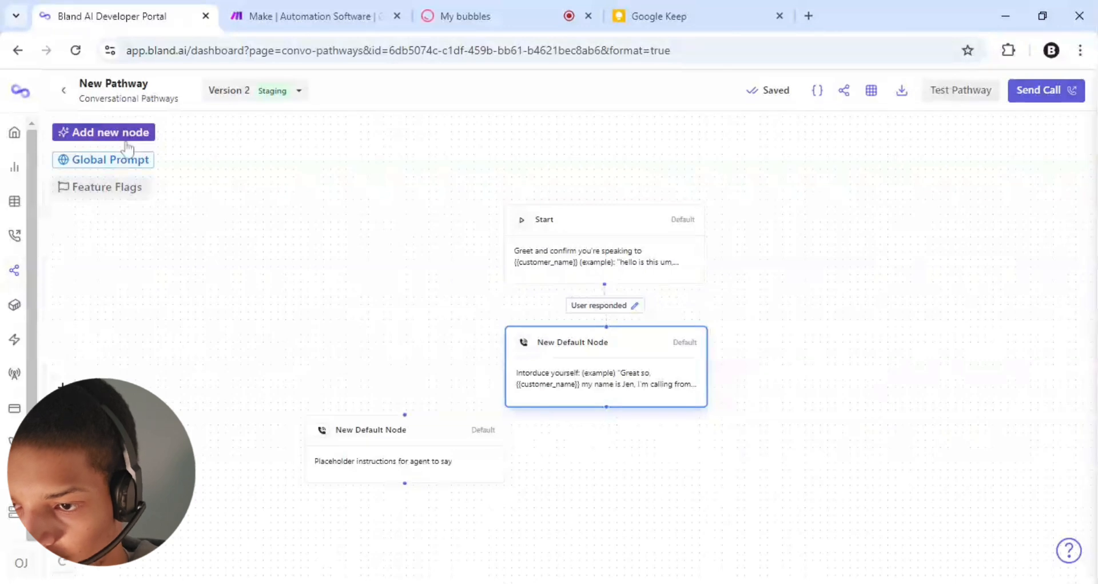
pyautogui.click(819, 204)
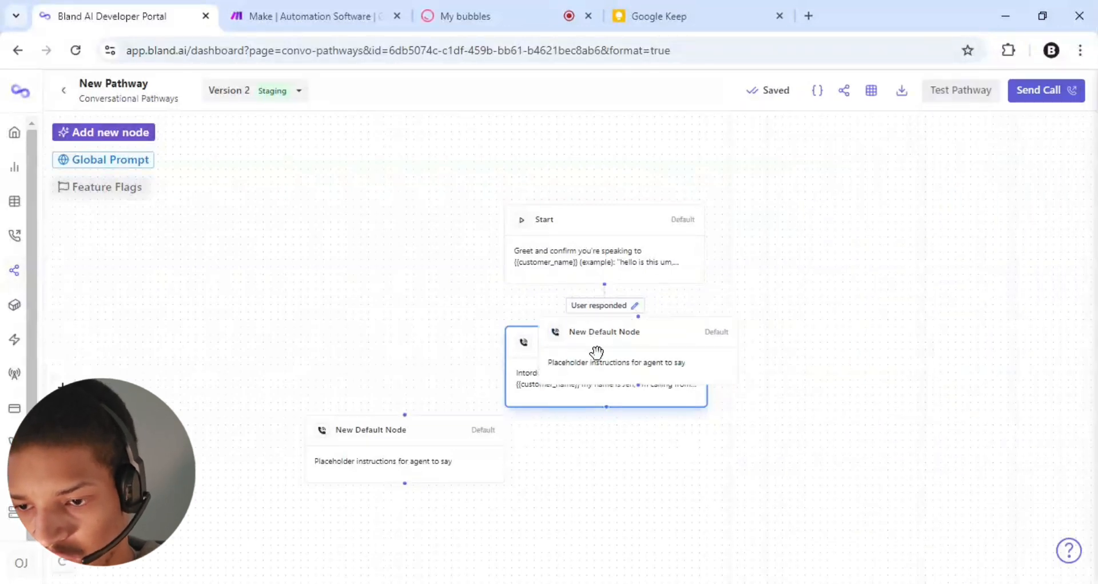
pyautogui.moveTo(595, 350); pyautogui.dragTo(688, 426)
pyautogui.moveTo(710, 484); pyautogui.dragTo(711, 483)
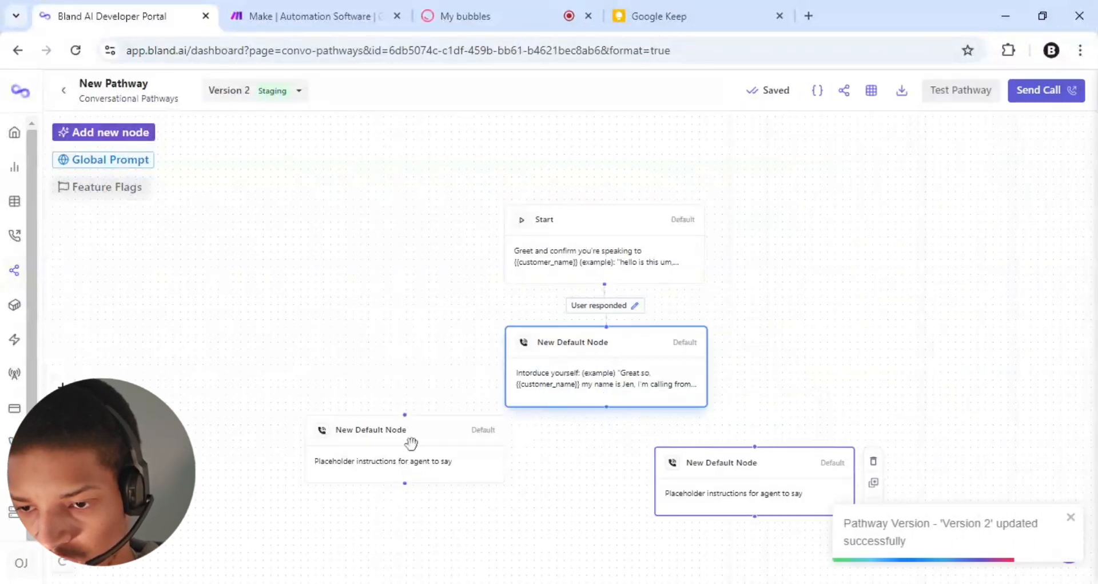
# Lower the existing placeholder node and connect the introduction node to both placeholder nodes
pyautogui.moveTo(412, 445); pyautogui.dragTo(422, 483)
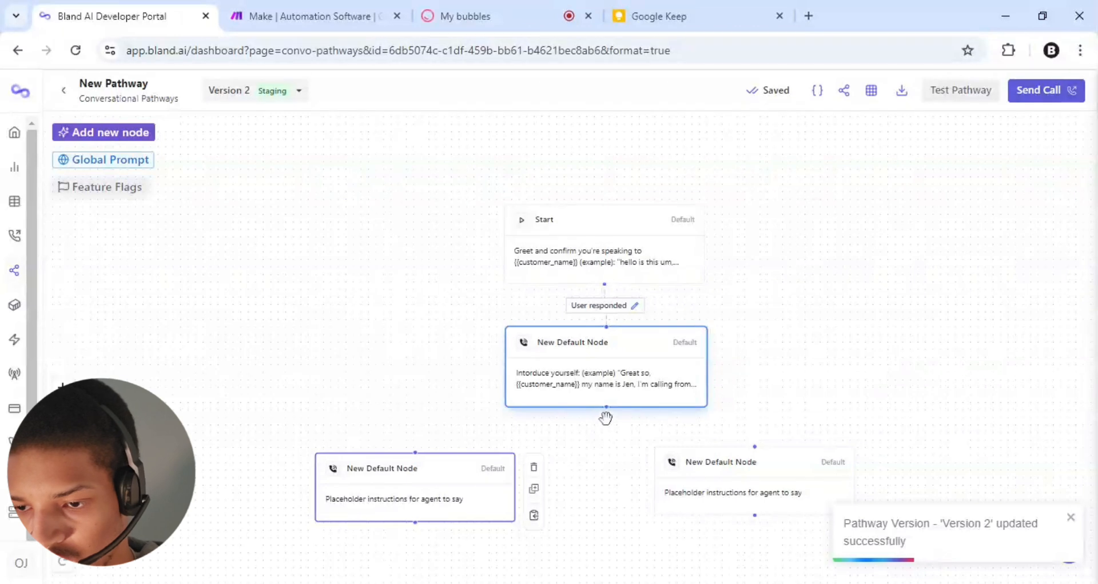
pyautogui.moveTo(606, 407); pyautogui.dragTo(751, 446)
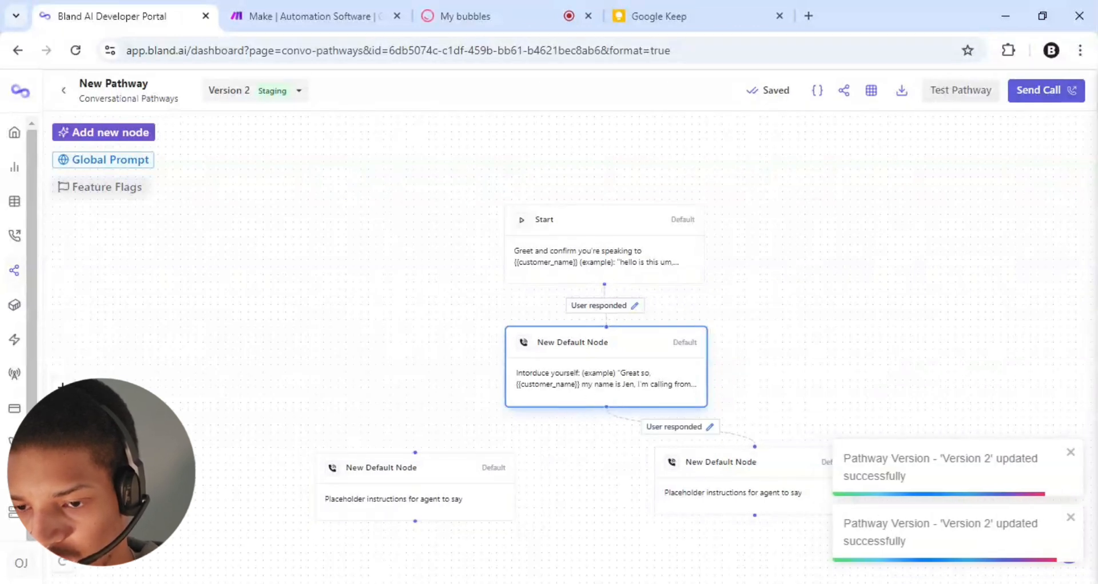
pyautogui.moveTo(576, 412); pyautogui.dragTo(473, 478)
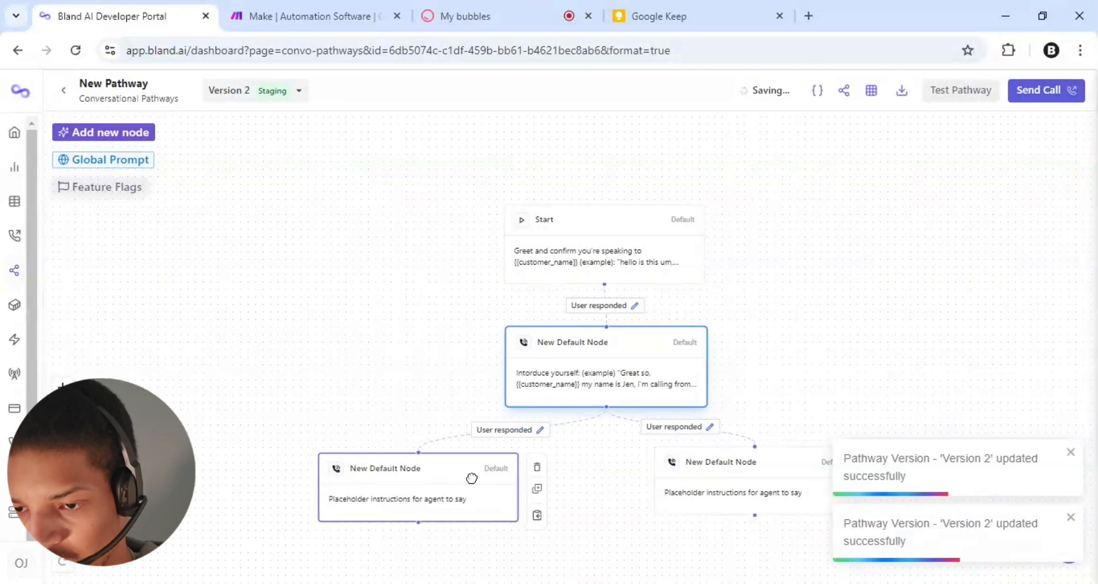
# Label the connection to the newly added node "The user is not interested", save it, and move that node further down
pyautogui.click(710, 430)
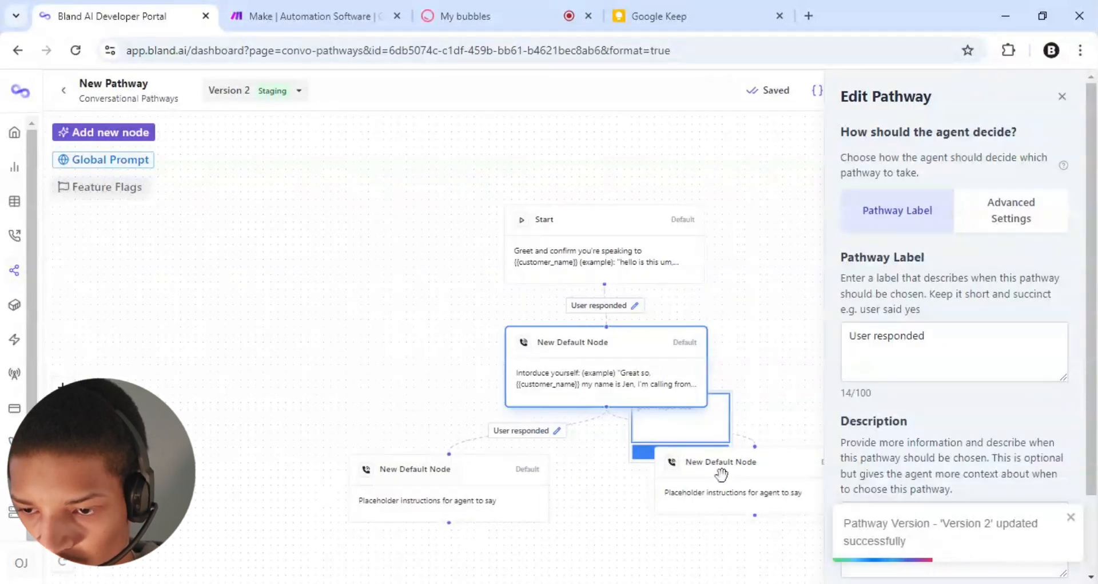
pyautogui.moveTo(720, 475); pyautogui.dragTo(738, 540)
pyautogui.click(680, 439)
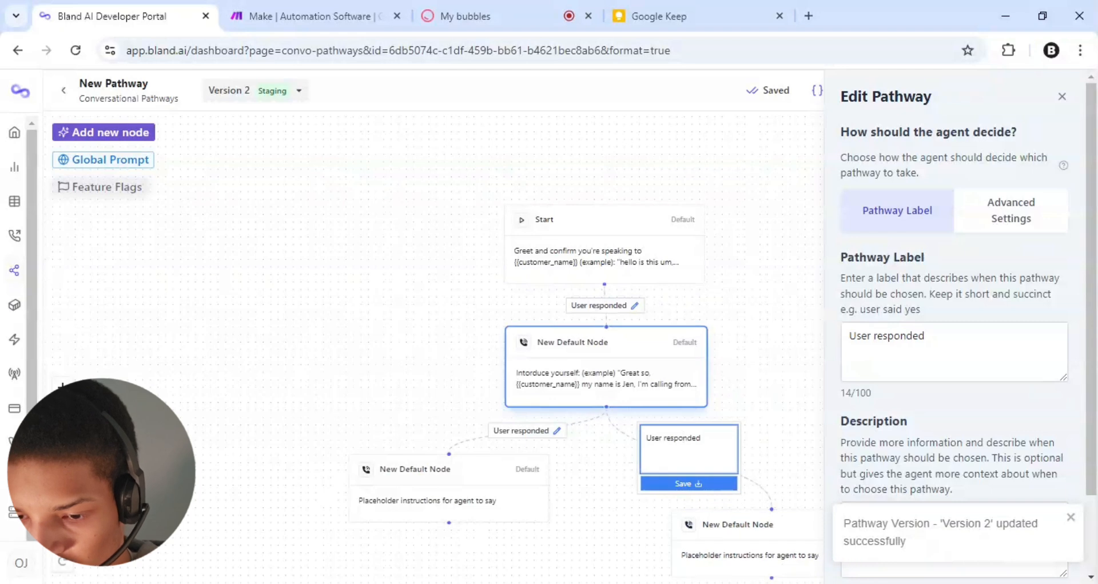
pyautogui.hotkey('ctrl', 'a')
pyautogui.write('The ')
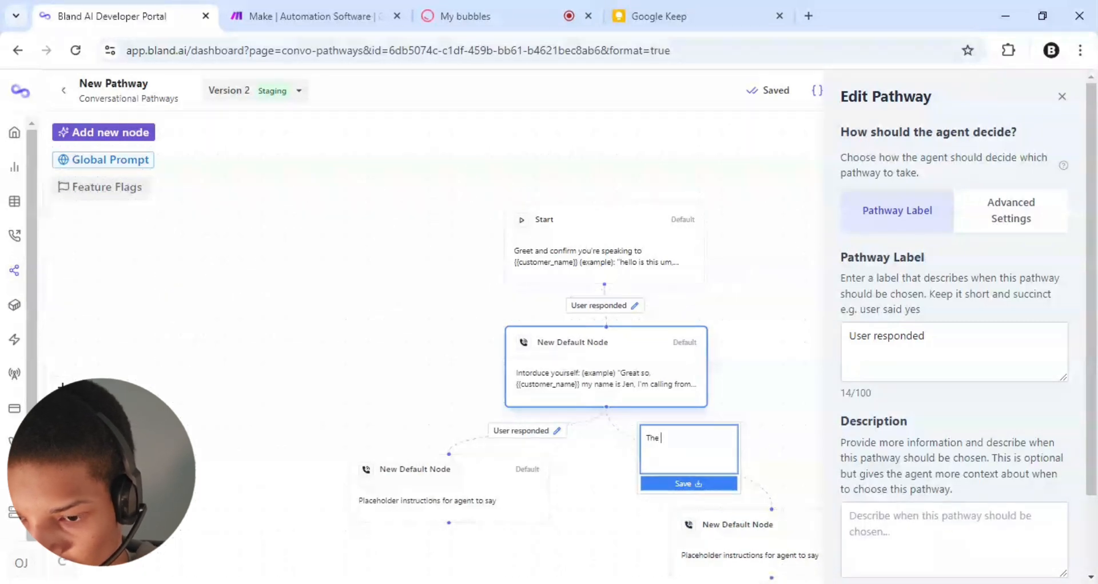
pyautogui.write('user is')
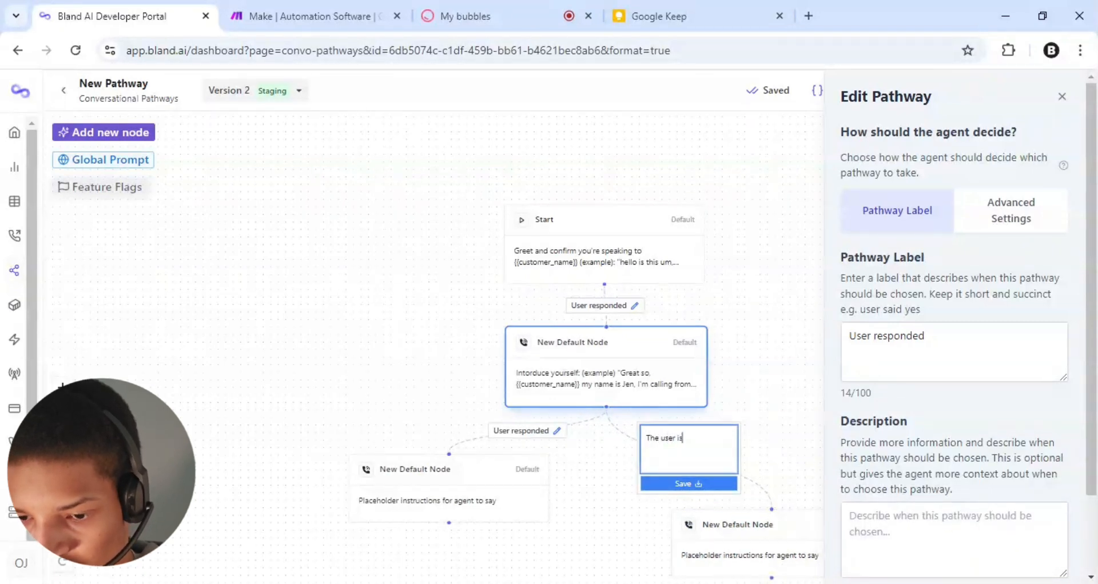
pyautogui.write(' not inter')
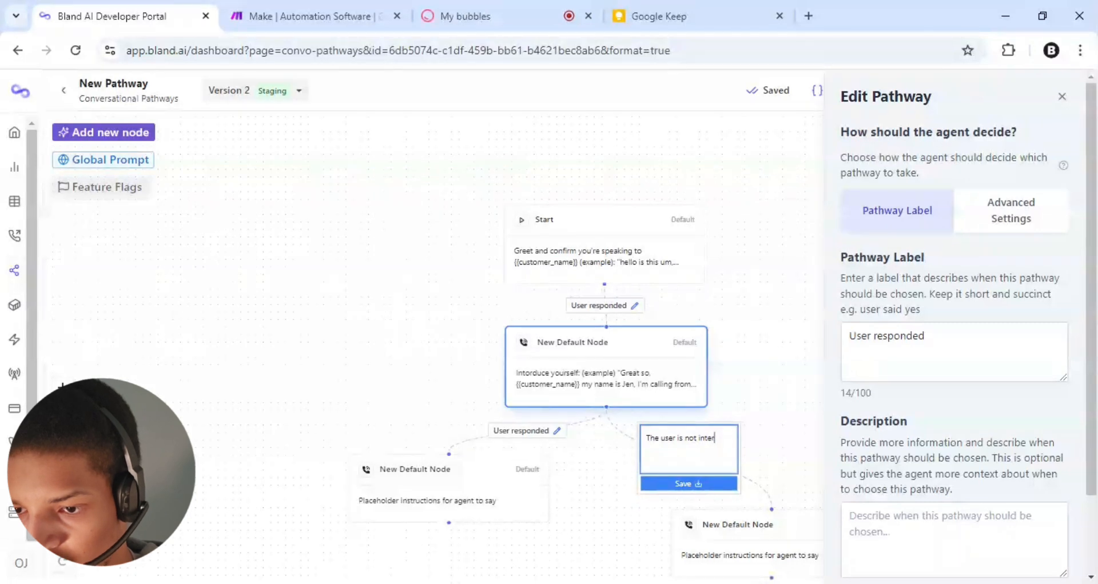
pyautogui.write('ested')
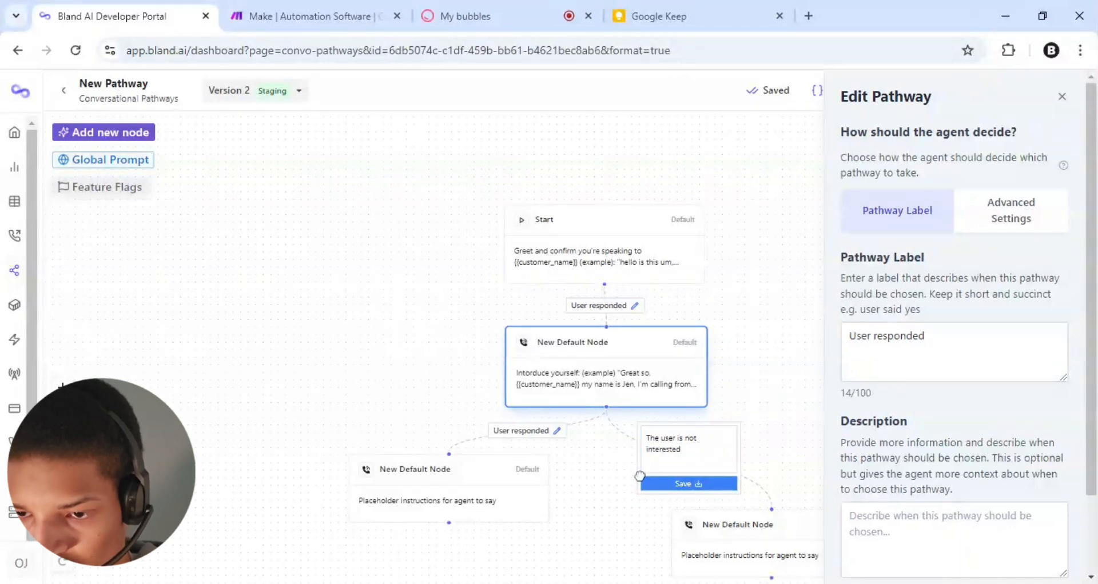
pyautogui.click(650, 484)
# Lower the other placeholder node, label its incoming connection "The user is interested", and save the label
pyautogui.moveTo(507, 481); pyautogui.dragTo(497, 525)
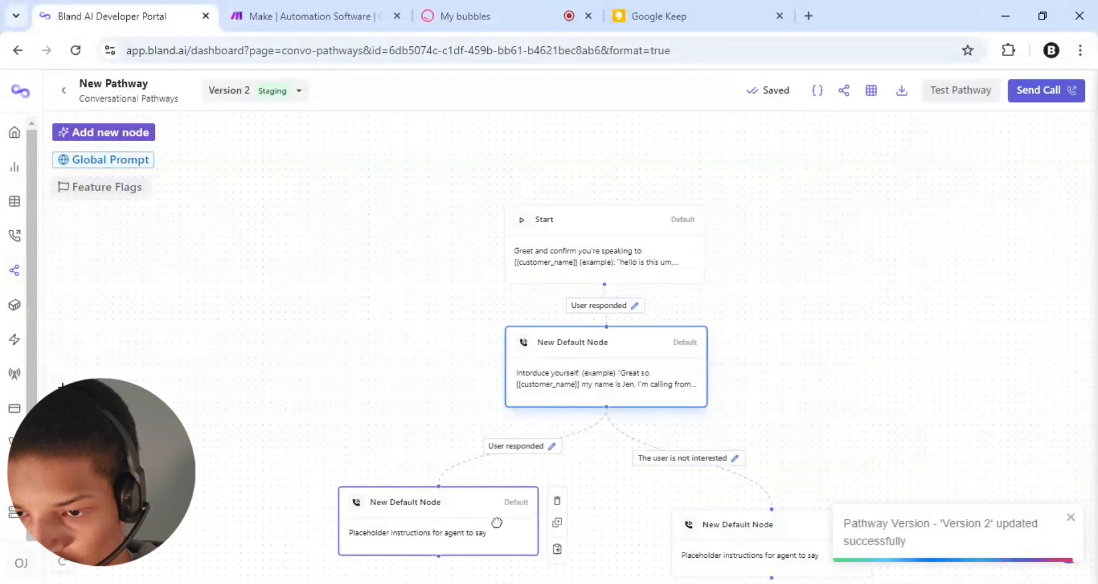
pyautogui.click(553, 458)
pyautogui.hotkey('ctrl', 'a')
pyautogui.press('BackSpace')
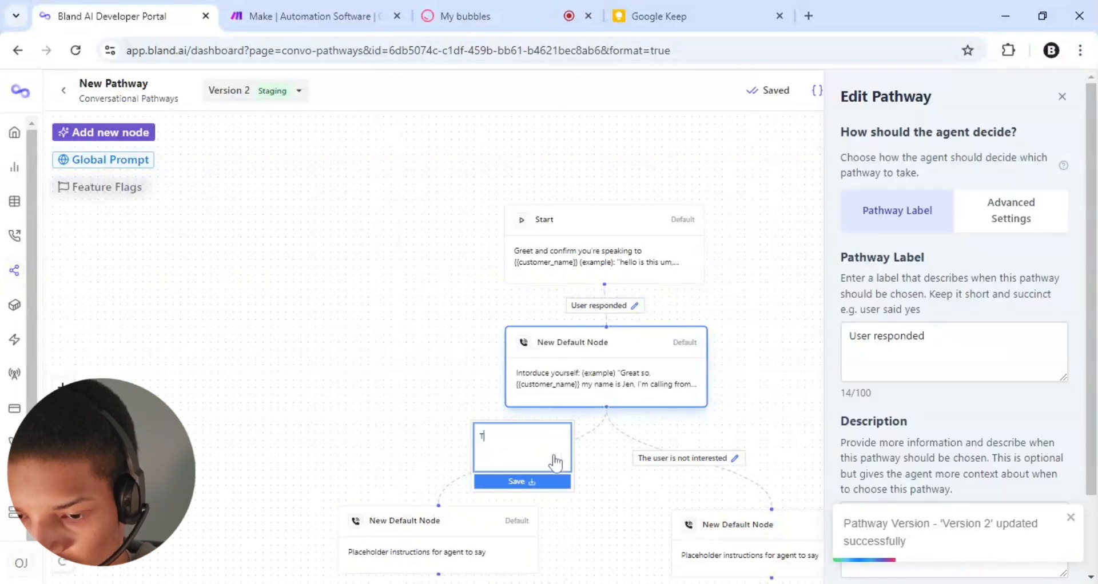
pyautogui.write('The user ')
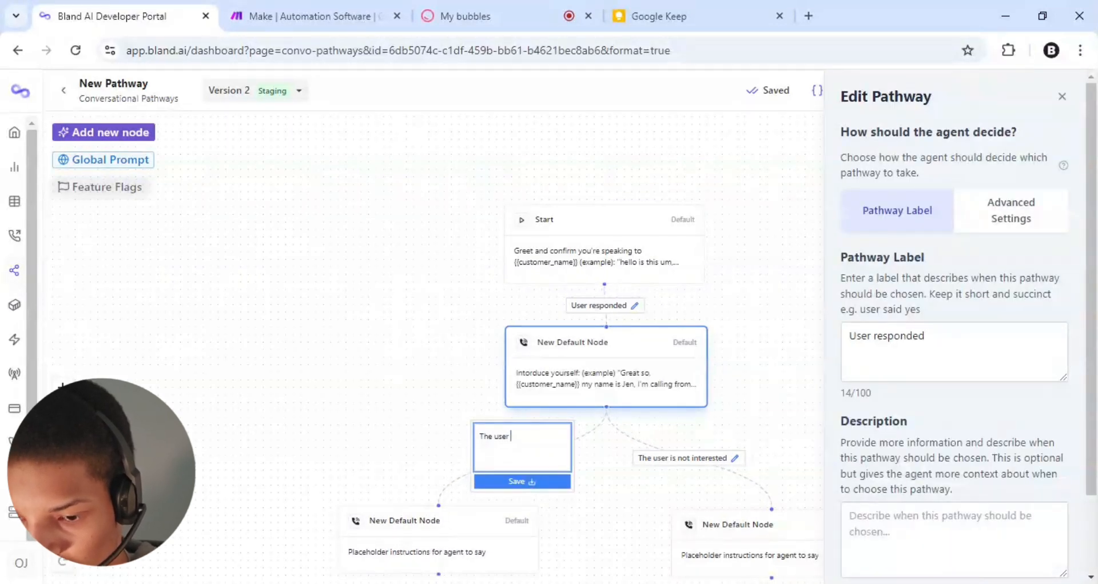
pyautogui.write('is interes')
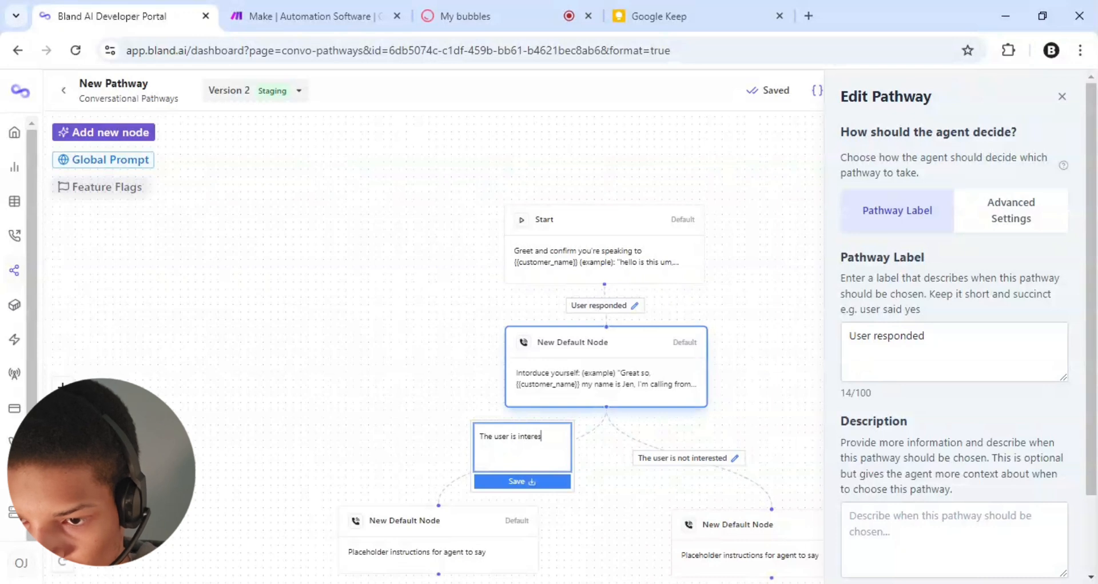
pyautogui.write('ted')
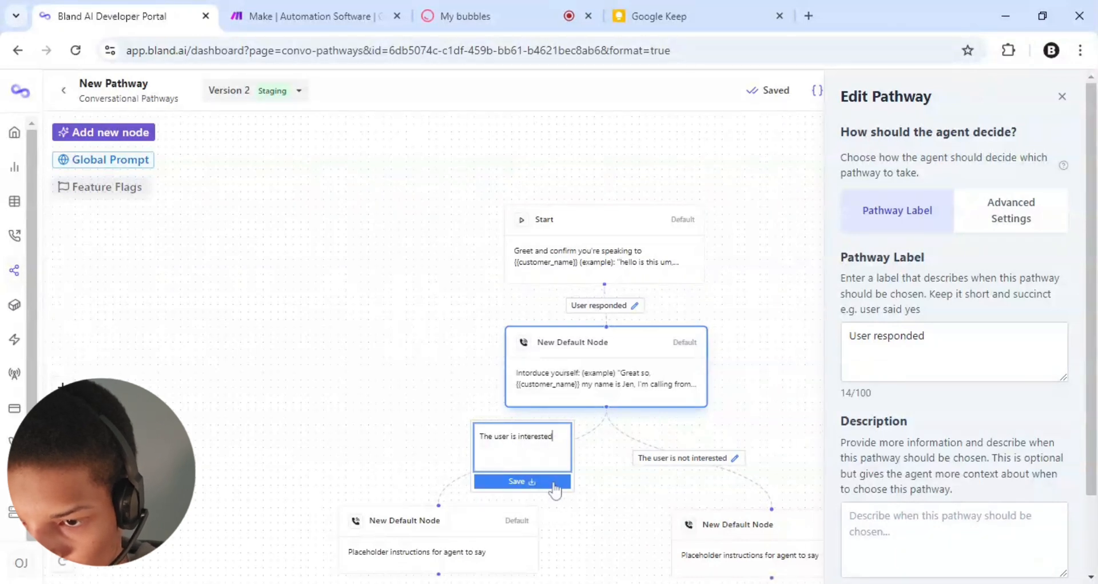
pyautogui.click(553, 485)
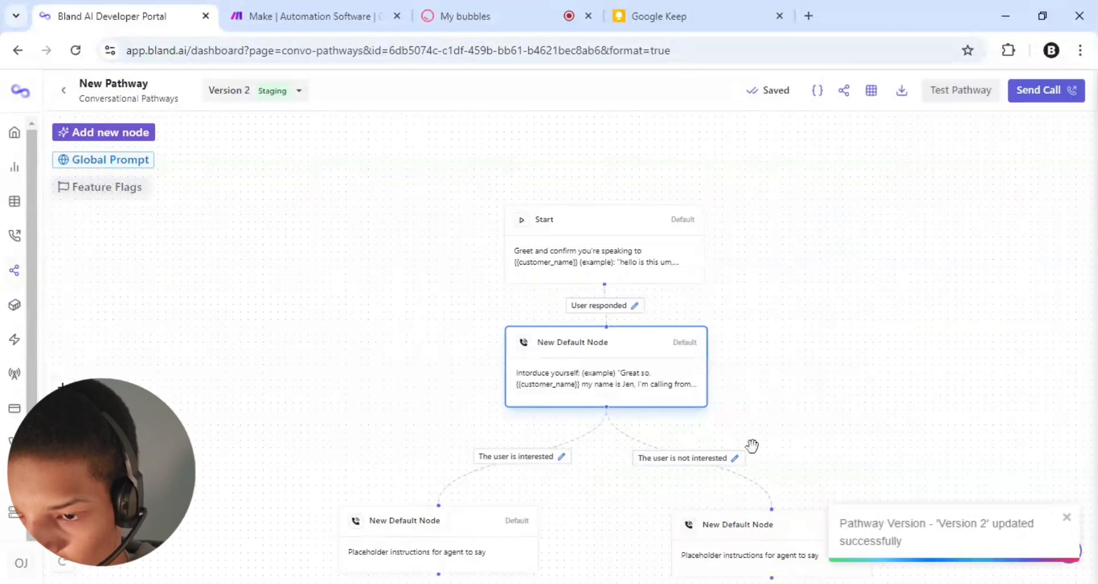
pyautogui.click(735, 459)
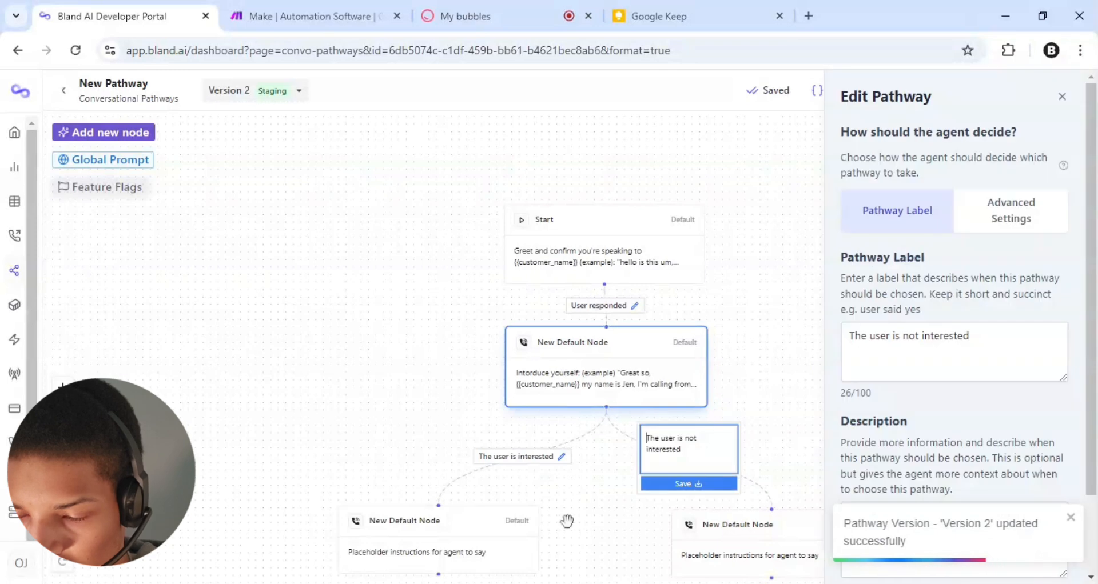
pyautogui.moveTo(546, 492); pyautogui.dragTo(498, 342)
pyautogui.click(612, 305)
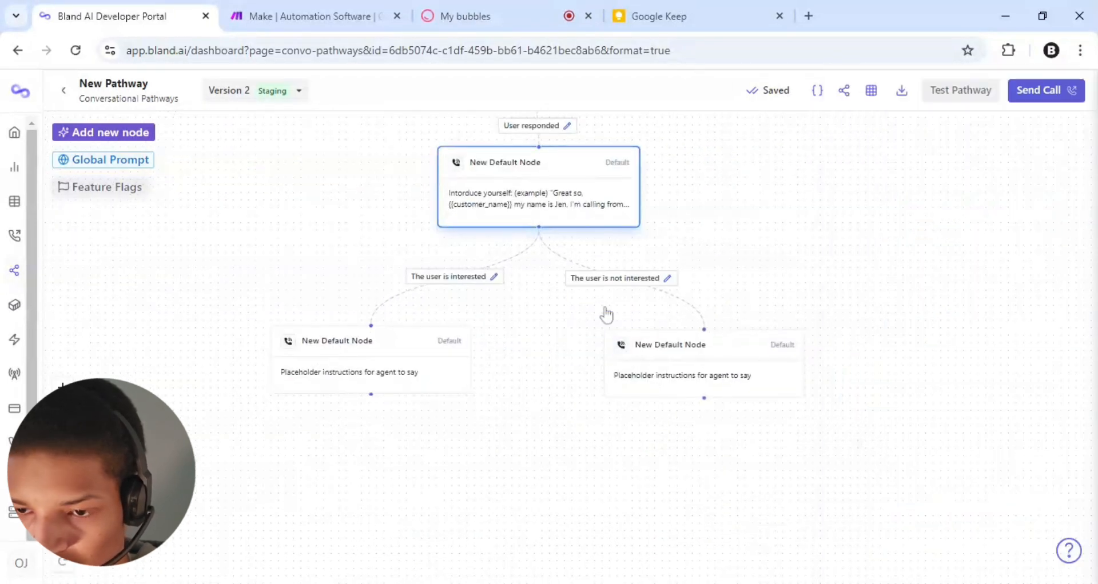
pyautogui.moveTo(598, 355); pyautogui.dragTo(649, 340)
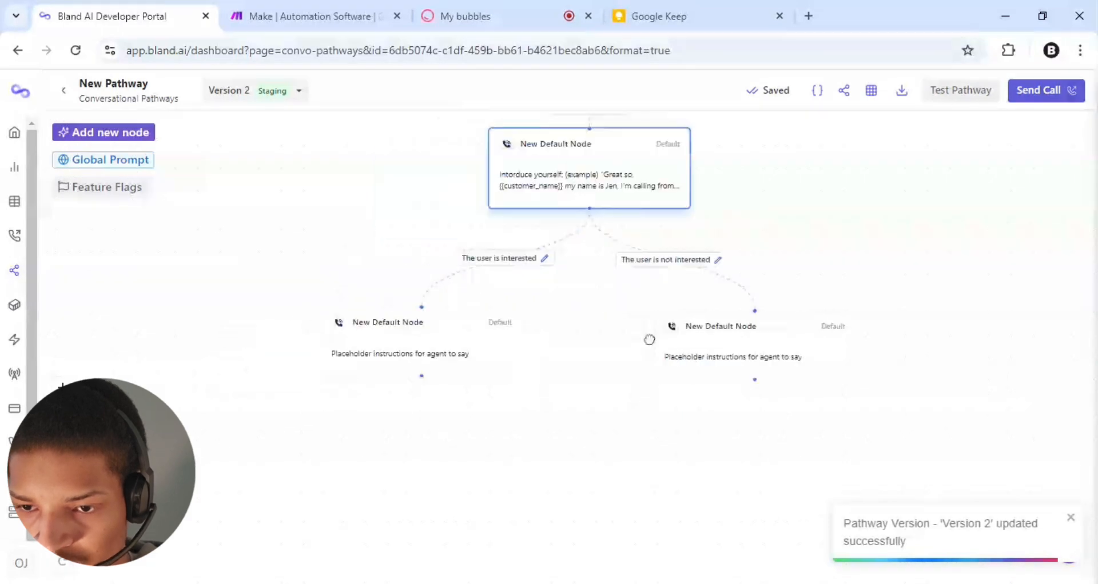
pyautogui.scroll(3, 650, 338)
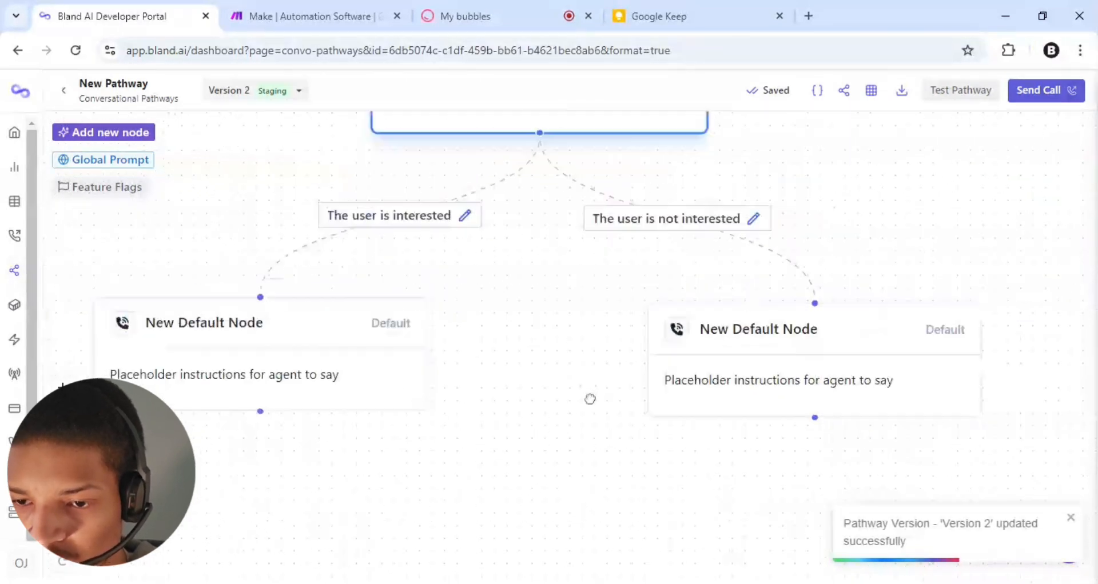
pyautogui.scroll(-2, 590, 399)
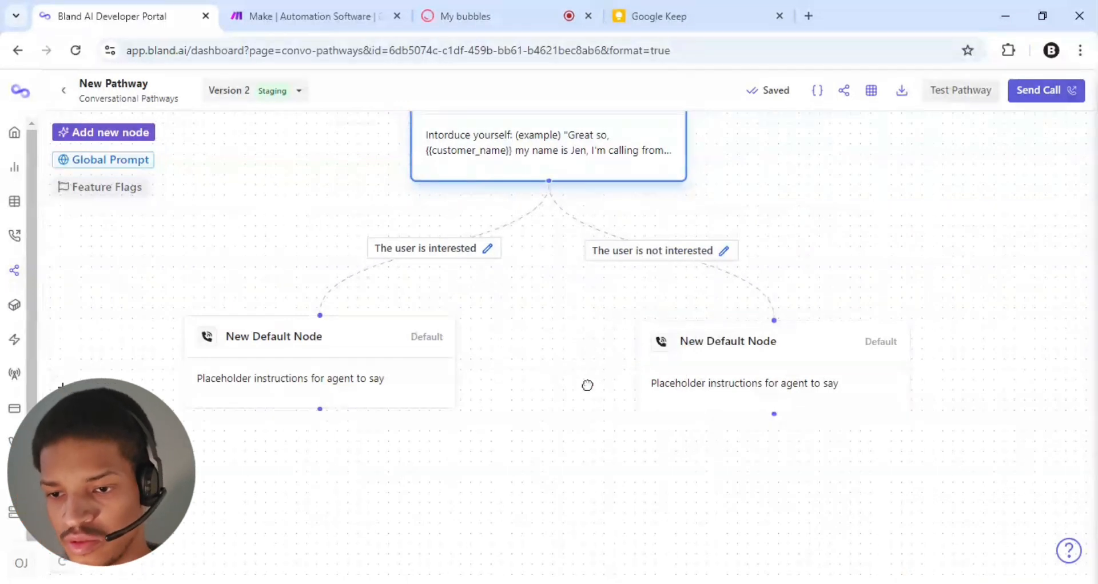
pyautogui.moveTo(588, 385); pyautogui.dragTo(637, 510)
pyautogui.scroll(-2, 638, 511)
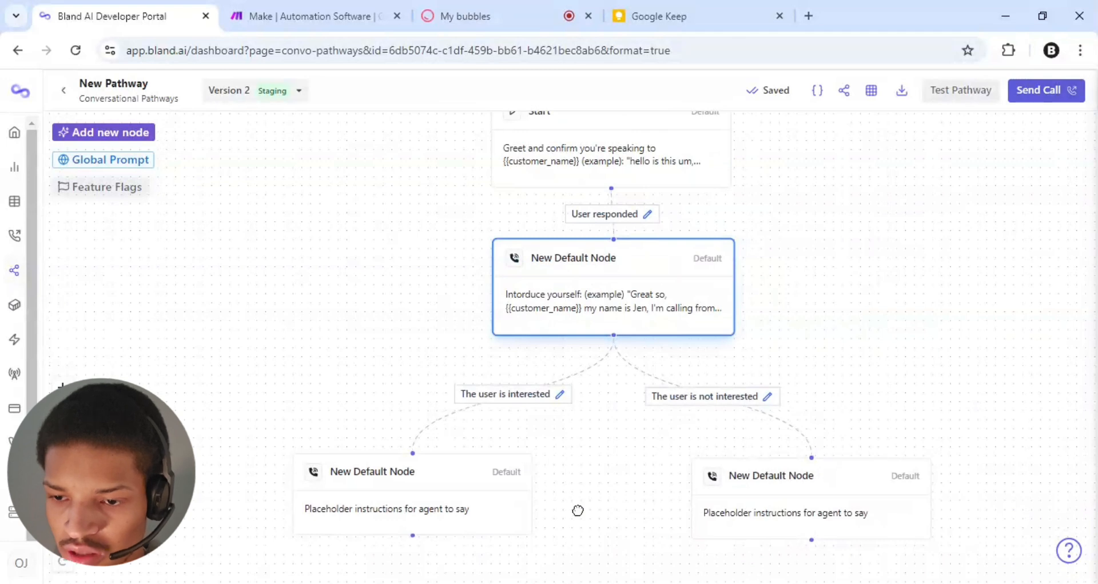
pyautogui.scroll(-2, 578, 510)
pyautogui.scroll(3, 578, 510)
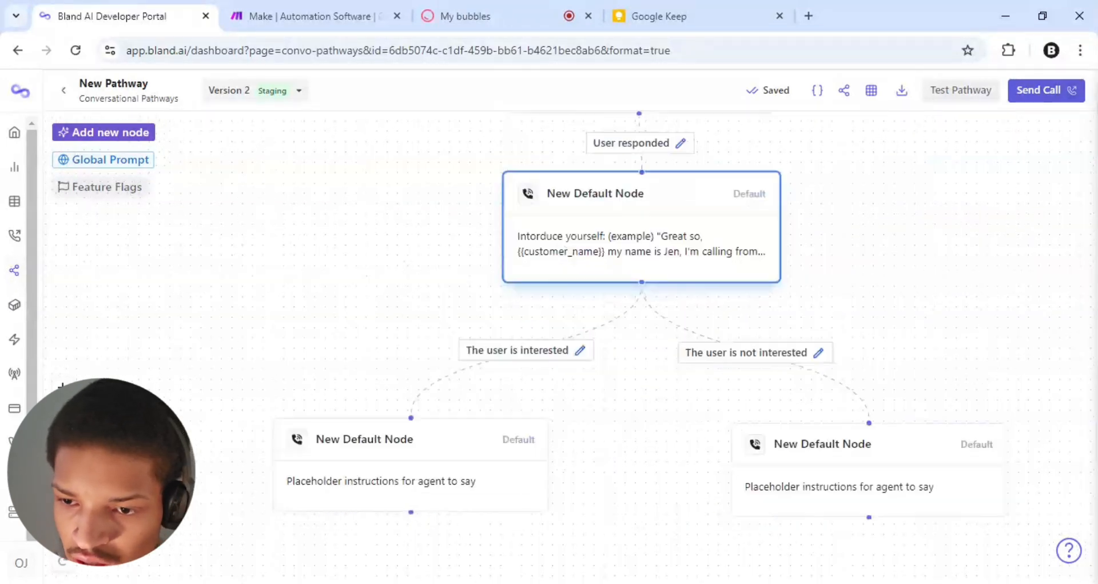
pyautogui.scroll(2, 578, 511)
pyautogui.scroll(-4, 730, 290)
pyautogui.scroll(3, 640, 466)
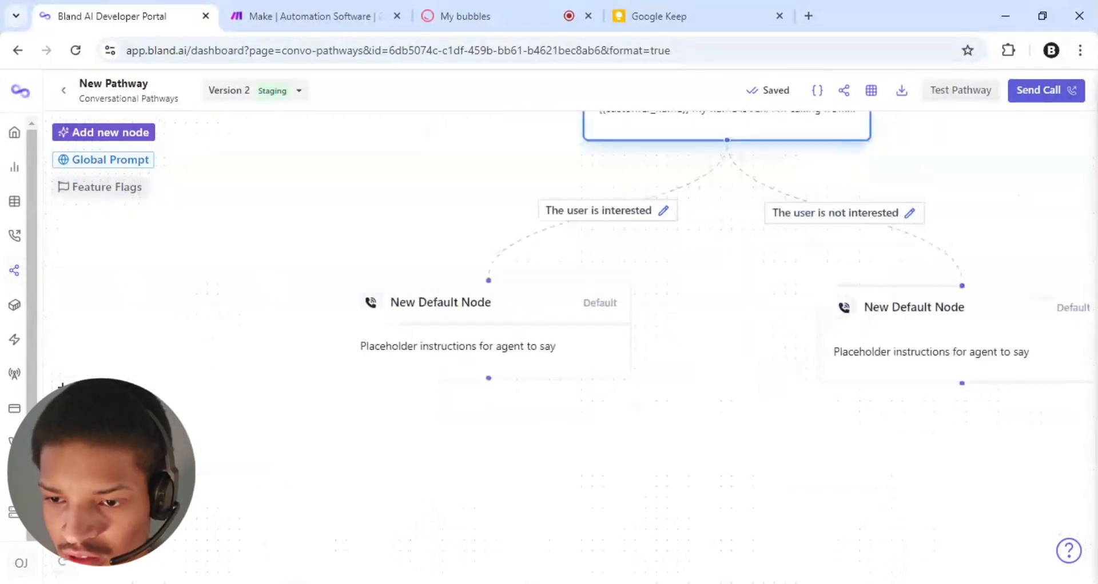
pyautogui.scroll(-4, 606, 543)
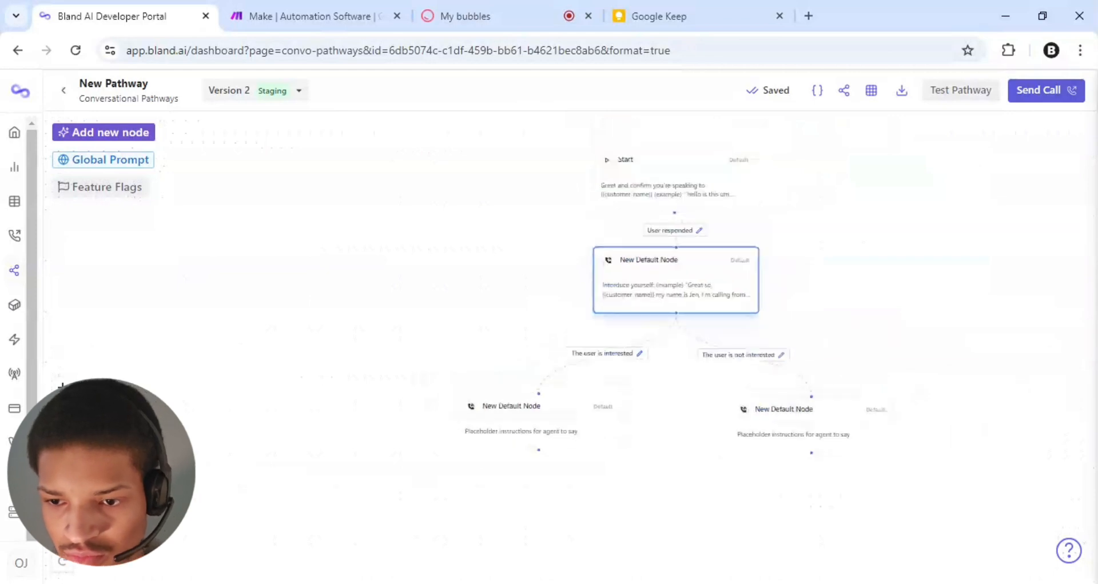
pyautogui.scroll(-1, 538, 479)
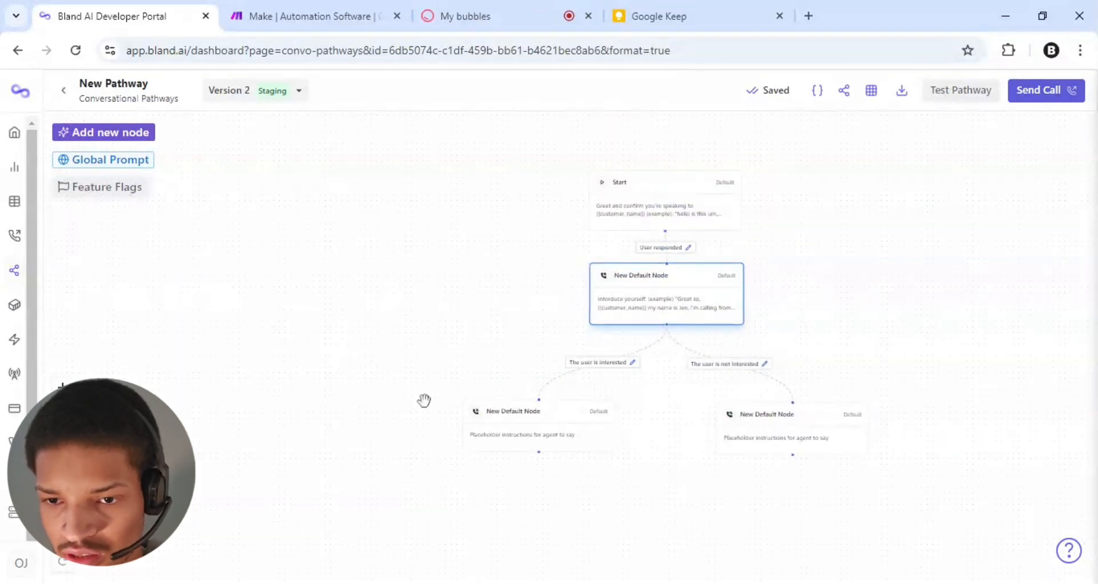
# Replace the prompt of the node on the not-interested branch with "Confirm that the user is not interested in going solar"
pyautogui.moveTo(424, 400); pyautogui.dragTo(390, 269)
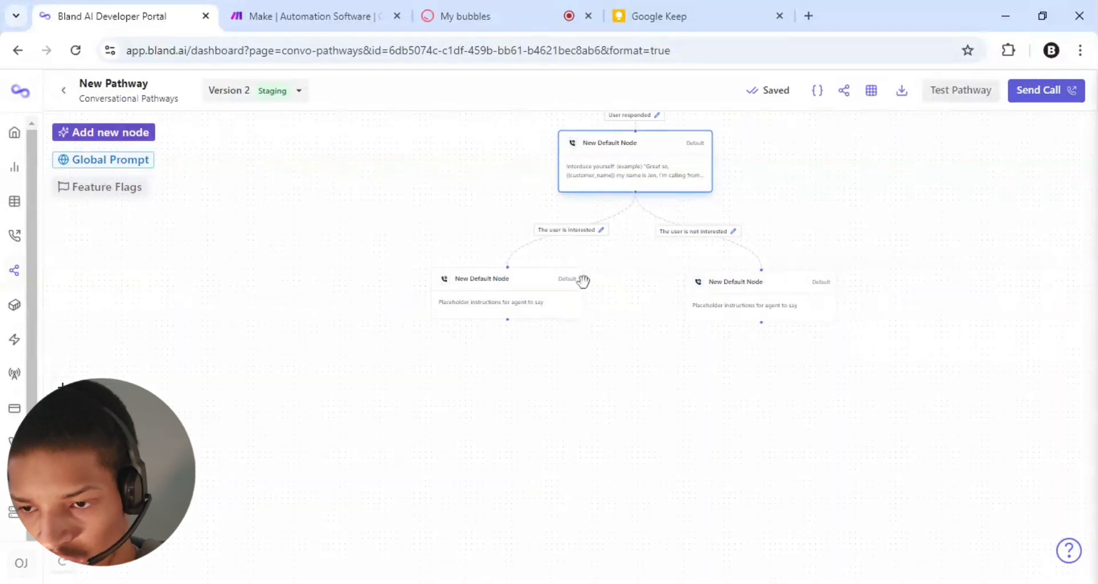
pyautogui.doubleClick(701, 277)
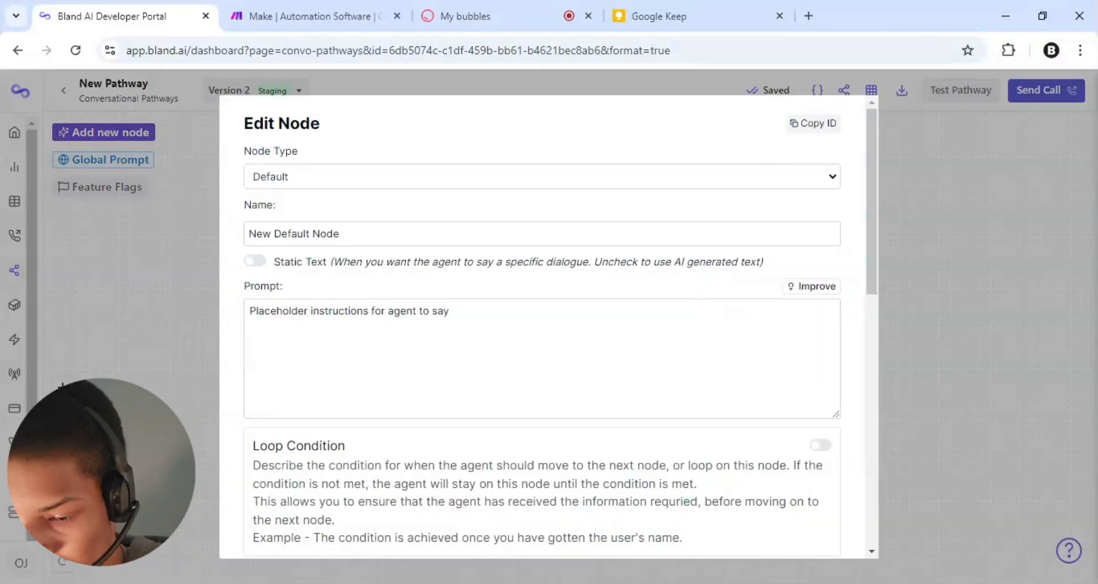
pyautogui.hotkey('ctrl', 'a')
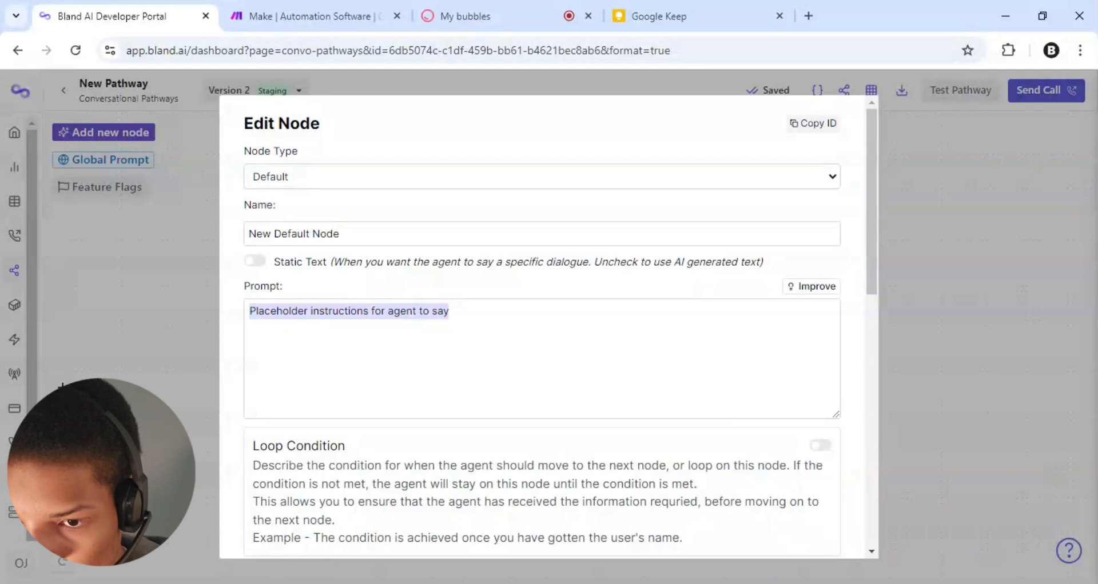
pyautogui.write('Confirm th')
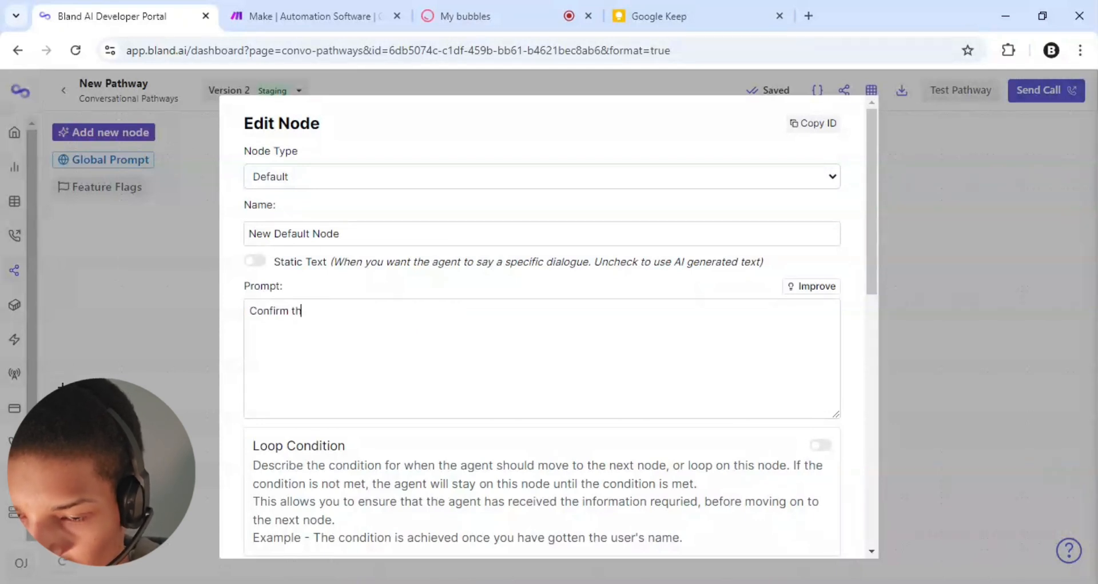
pyautogui.write('at the us')
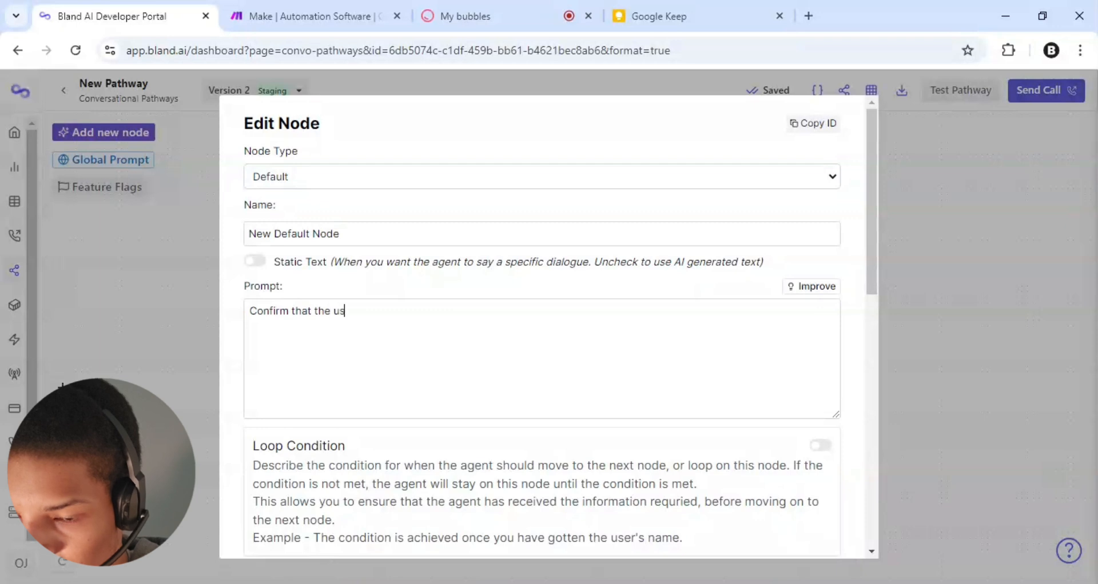
pyautogui.write('er')
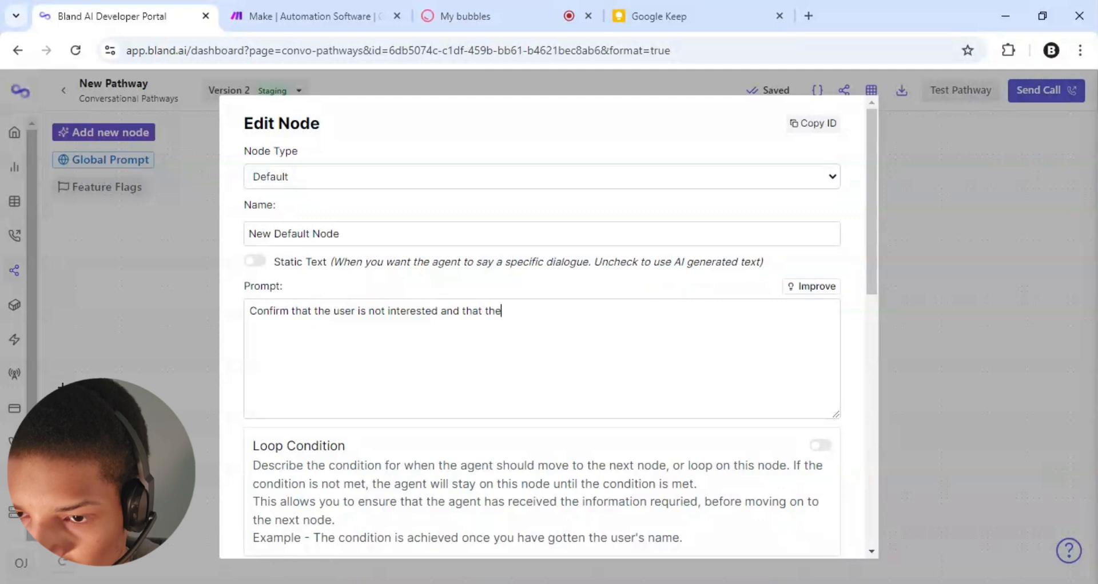
pyautogui.write('n')
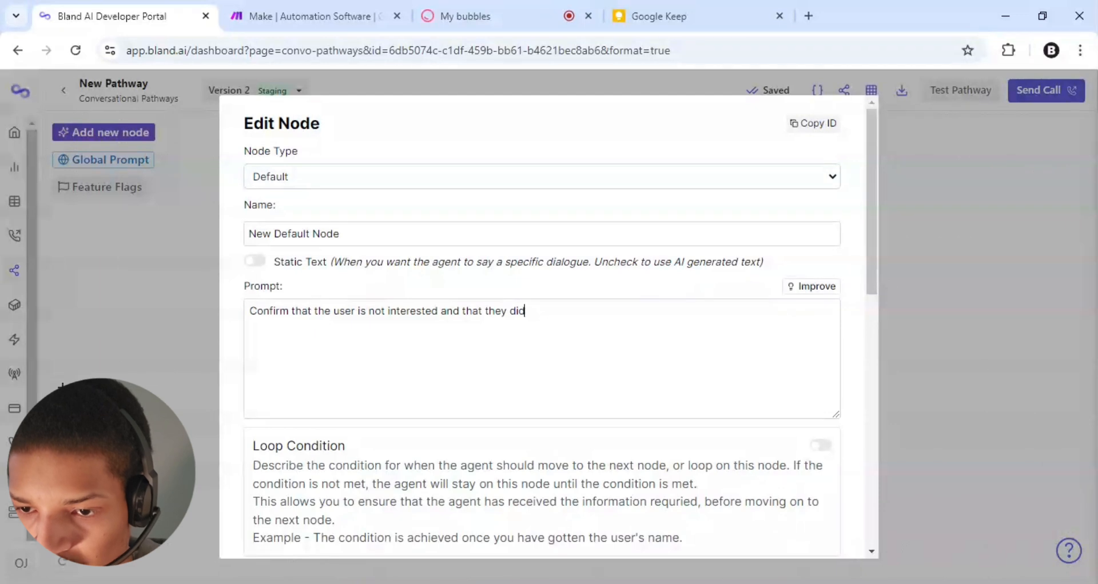
pyautogui.press('BackSpace')
pyautogui.press('BackSpace')
pyautogui.press('BackSpace')
pyautogui.press('BackSpace')
pyautogui.press('BackSpace')
pyautogui.press('BackSpace')
pyautogui.press('BackSpace')
pyautogui.press('BackSpace')
pyautogui.press('BackSpace')
pyautogui.press('BackSpace')
pyautogui.press('BackSpace')
pyautogui.press('BackSpace')
pyautogui.press('BackSpace')
pyautogui.press('BackSpace')
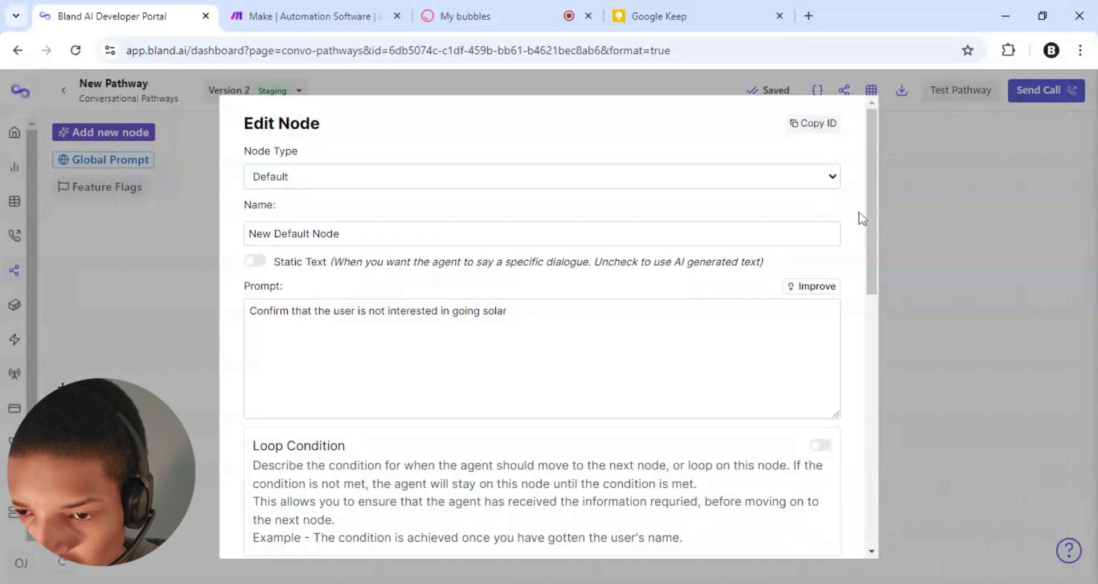
# Enable the node's loop condition with the text "The condition is true if: The user confirms they are not interested in going solar"
pyautogui.moveTo(867, 217); pyautogui.dragTo(865, 325)
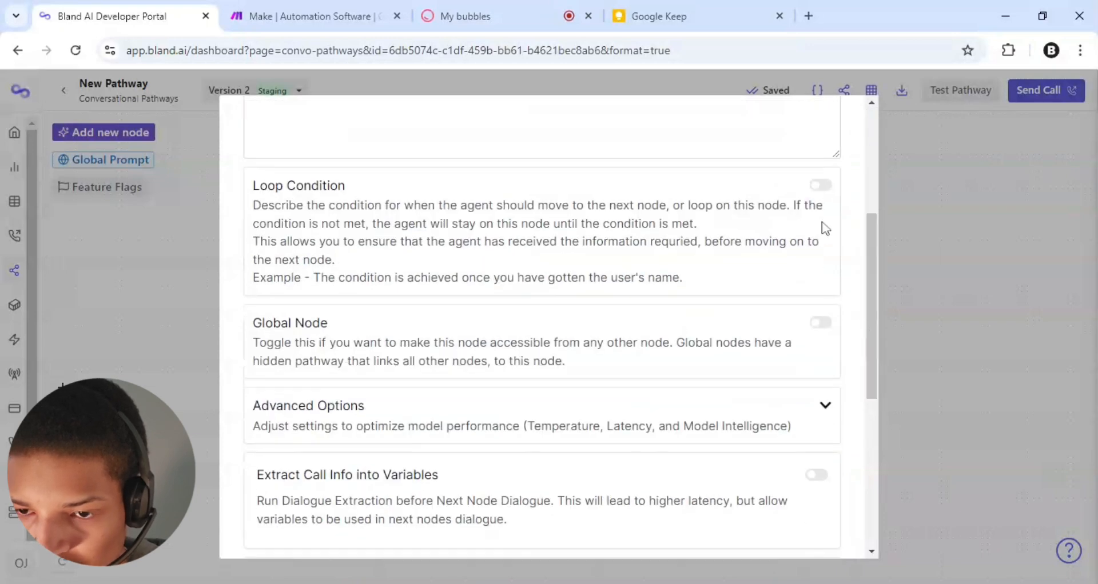
pyautogui.click(821, 184)
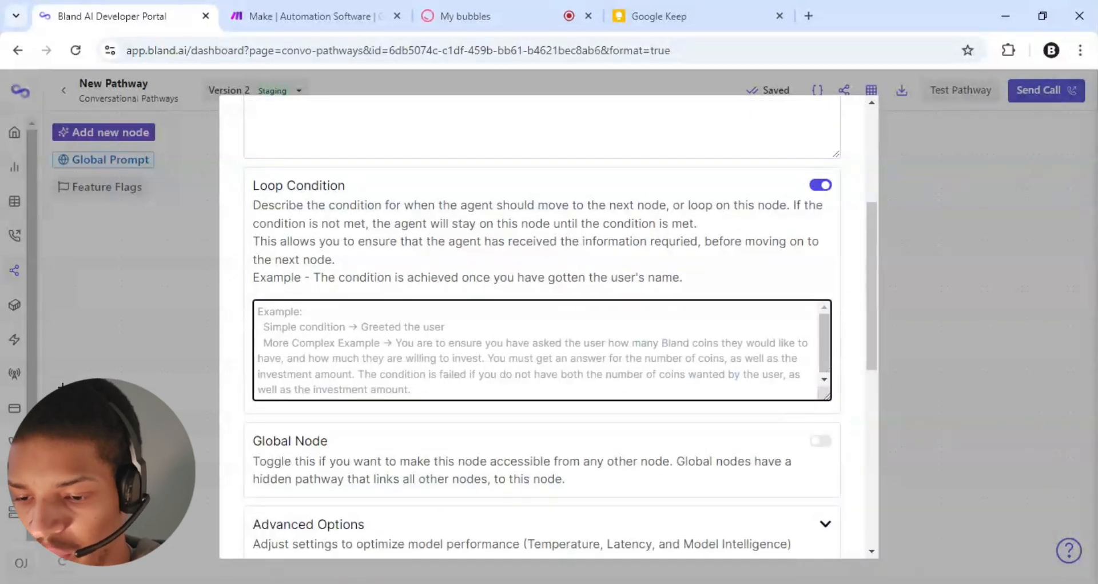
pyautogui.write('The condition is true if')
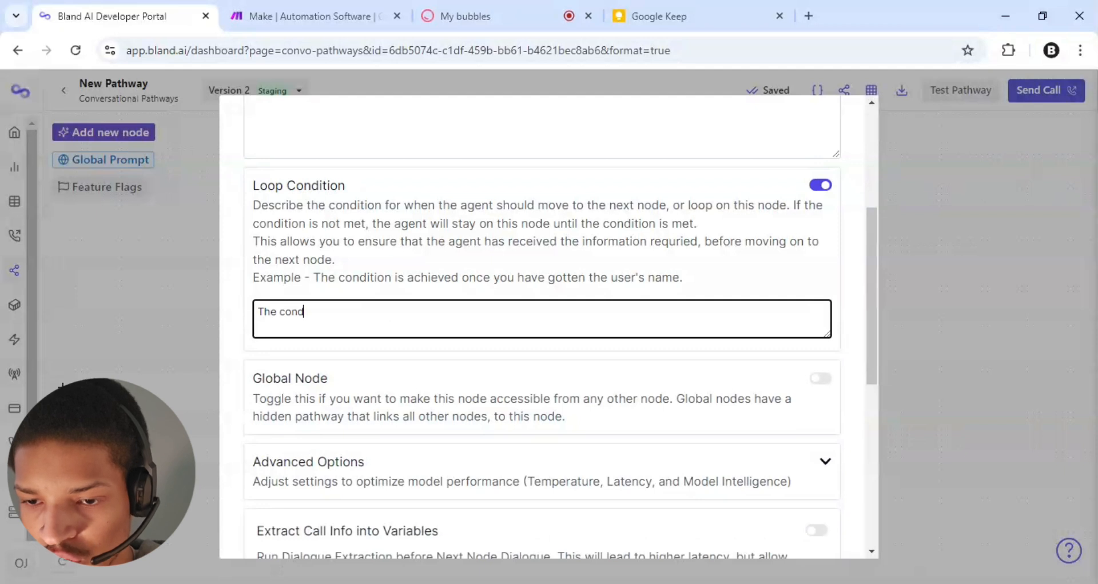
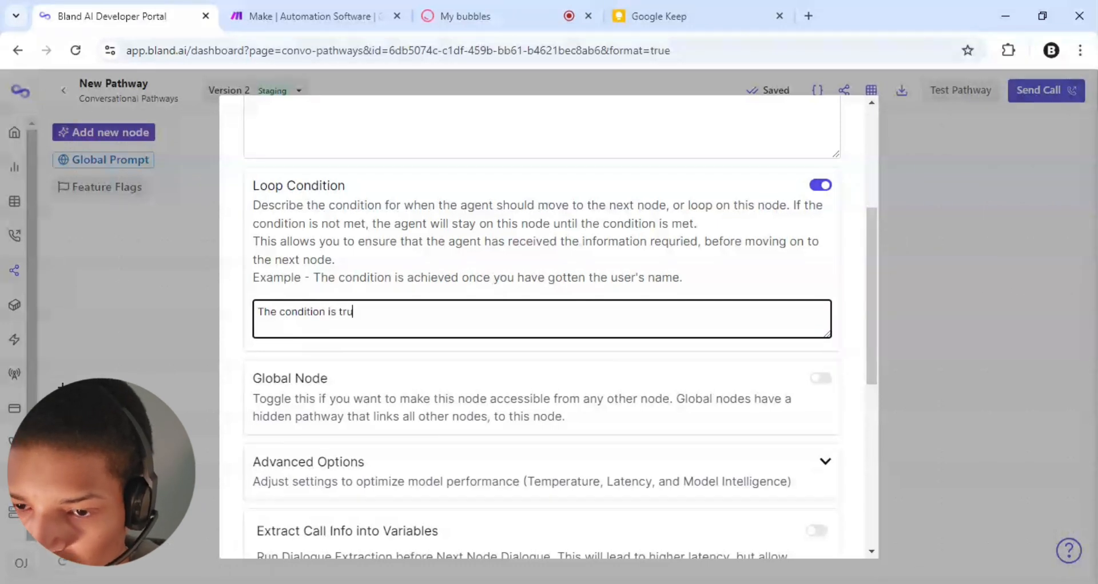
pyautogui.write(':')
pyautogui.press('Return')
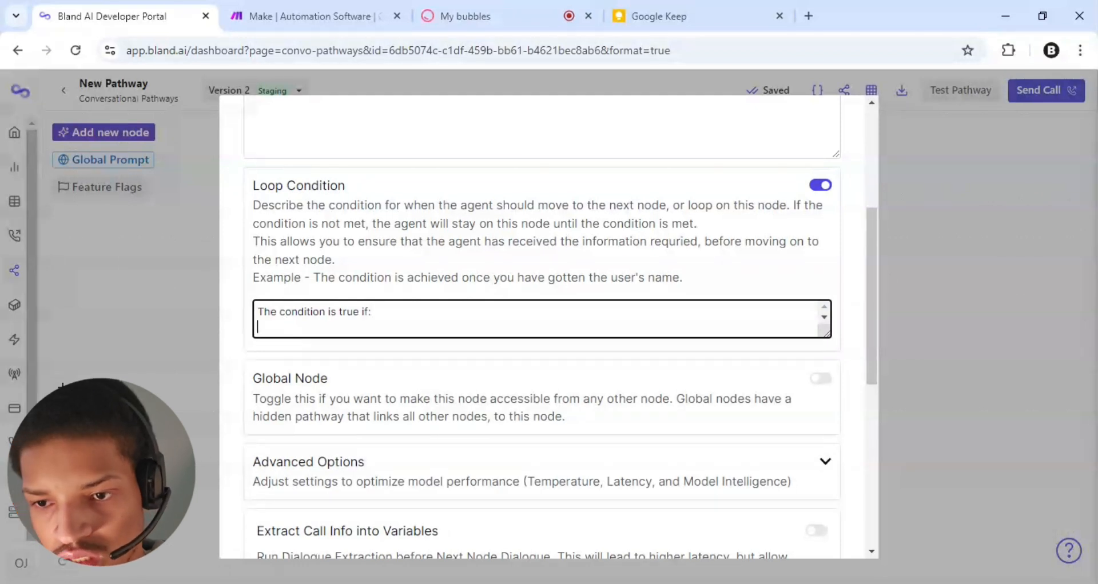
pyautogui.scroll(2, 543, 326)
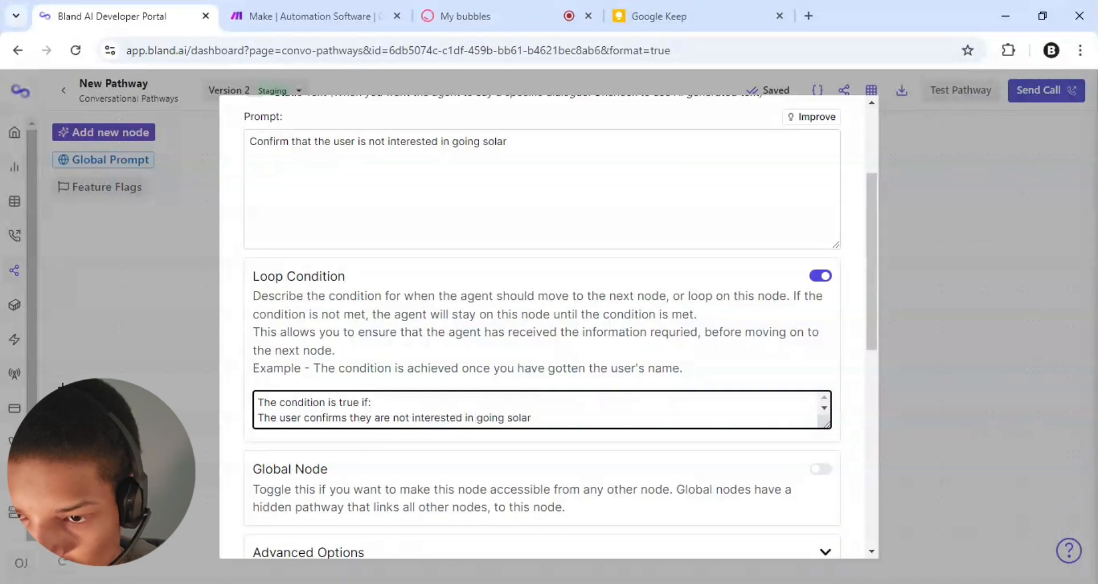
# Add a condition example "The user has confirmed they are not interested in going solar", reusing the loop condition's wording, with expected condition true
pyautogui.moveTo(532, 418); pyautogui.dragTo(251, 423)
pyautogui.hotkey('ctrl', 'c')
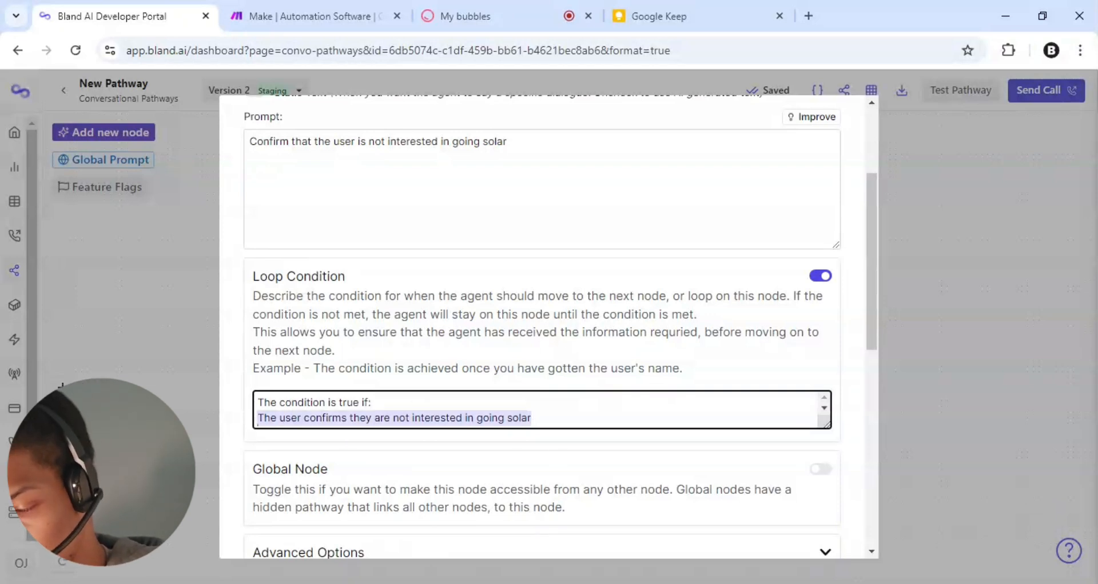
pyautogui.click(638, 393)
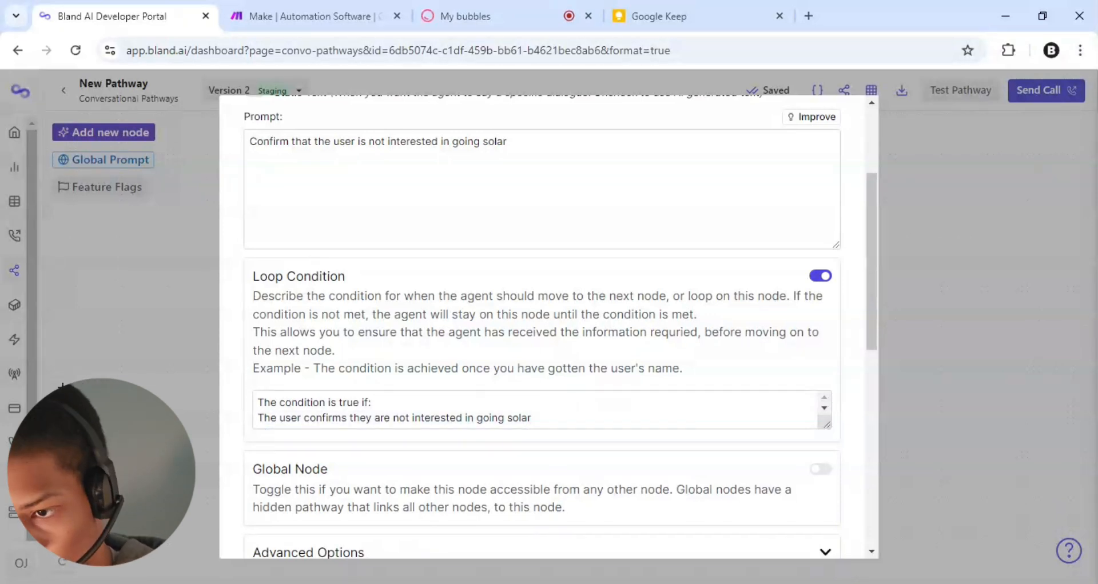
pyautogui.scroll(-8, 641, 395)
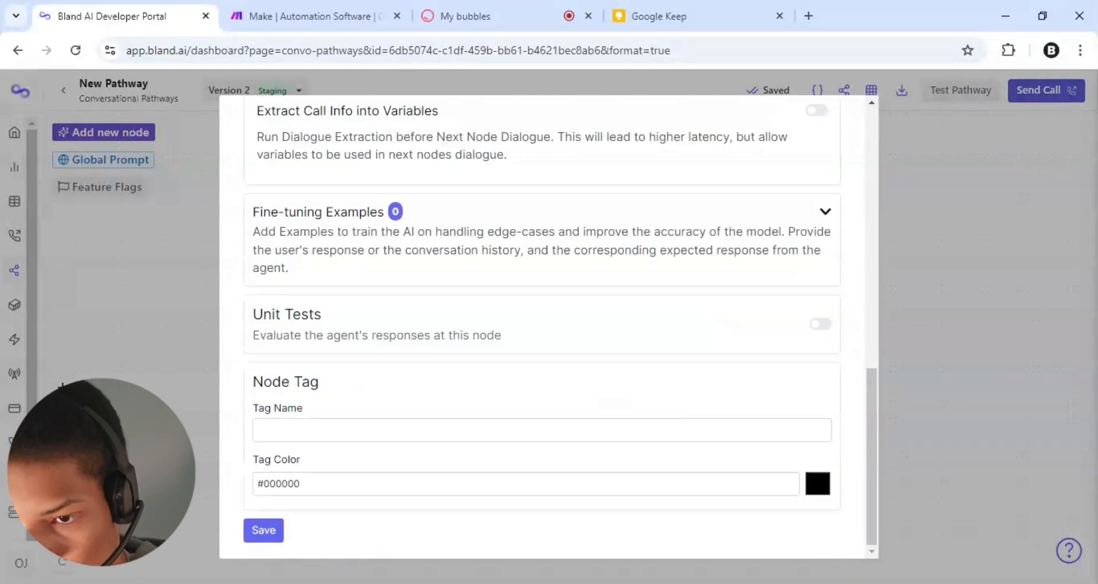
pyautogui.click(823, 213)
pyautogui.click(321, 429)
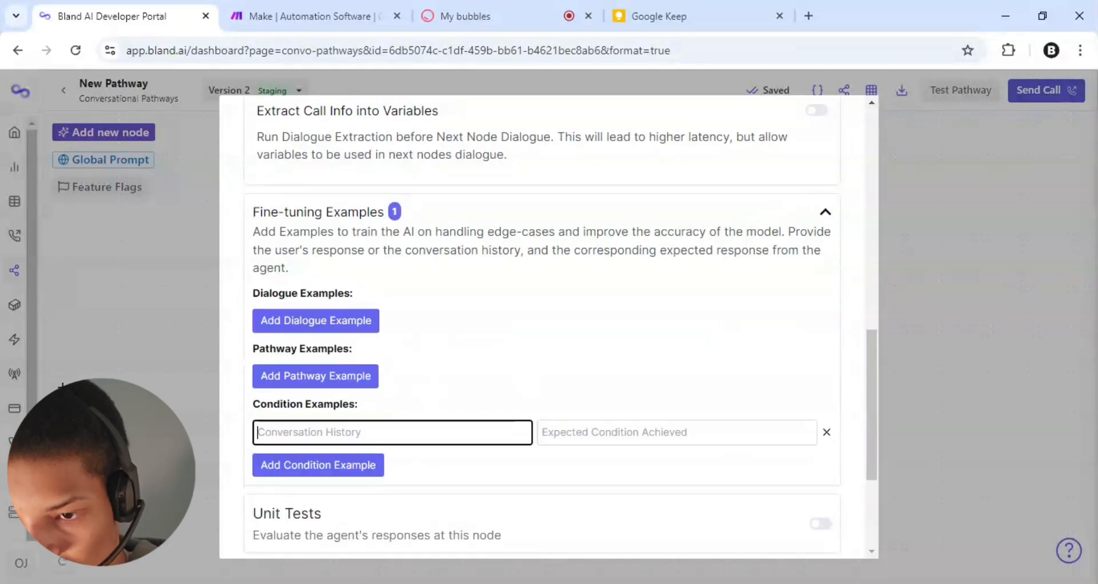
pyautogui.hotkey('ctrl', 'v')
pyautogui.press('Tab')
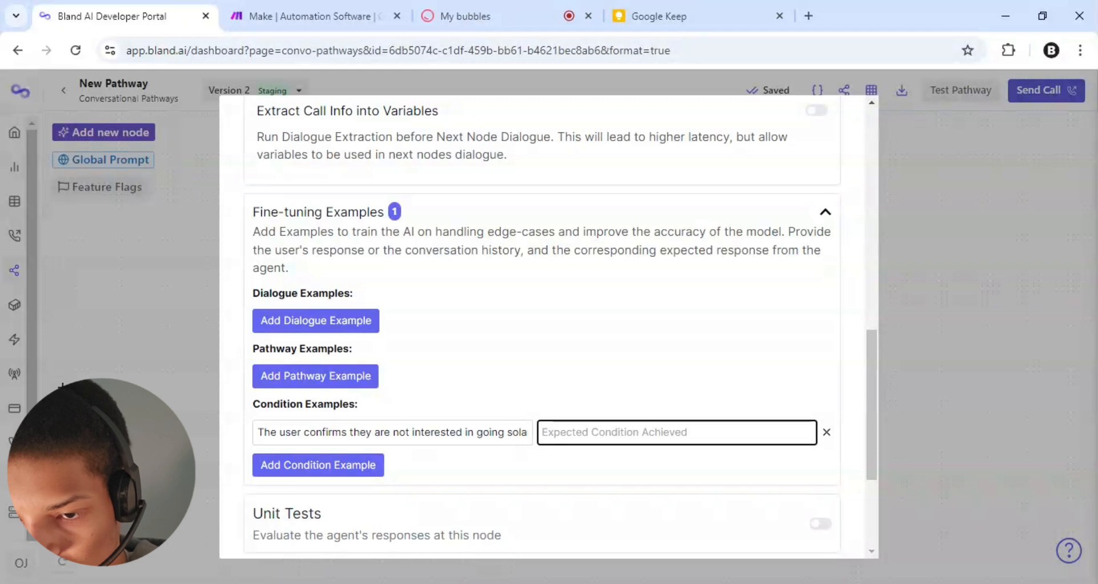
pyautogui.click(303, 433)
pyautogui.write('has')
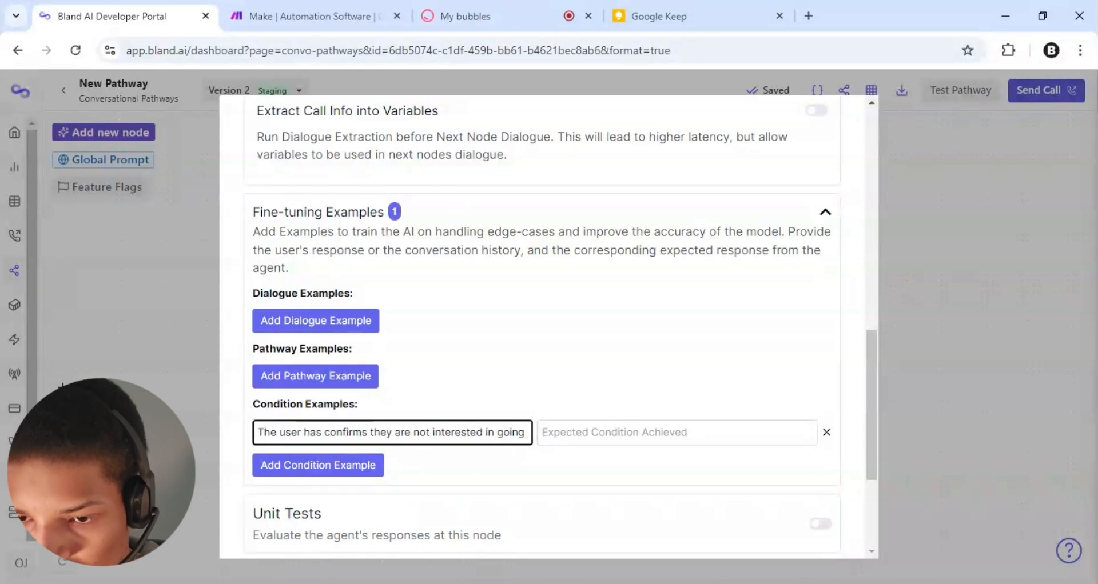
pyautogui.press('BackSpace')
pyautogui.write('ed')
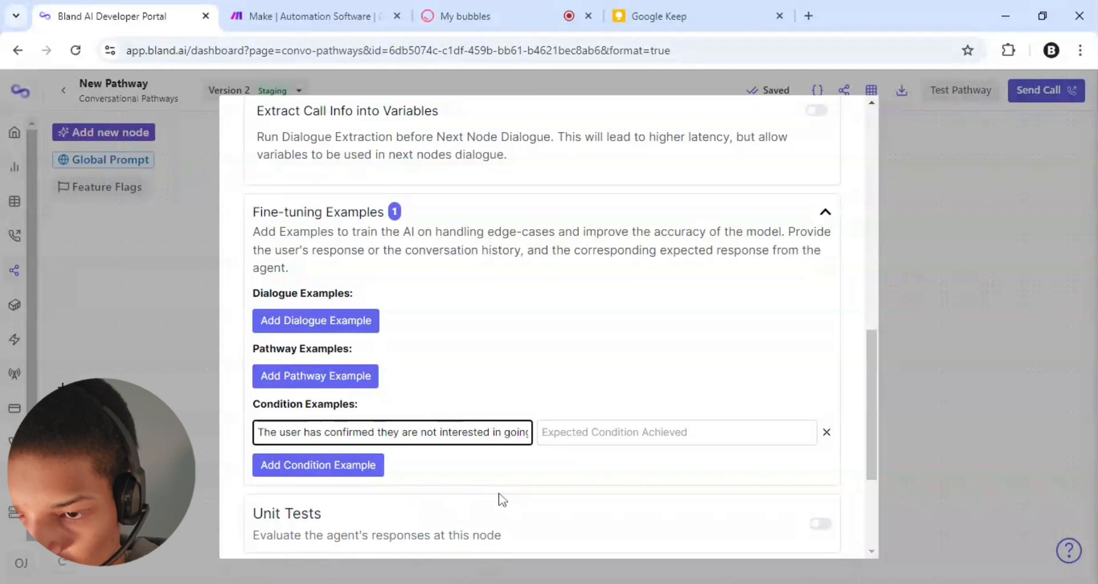
pyautogui.hotkey('ctrl', 'a')
pyautogui.press('Tab')
pyautogui.write('tru')
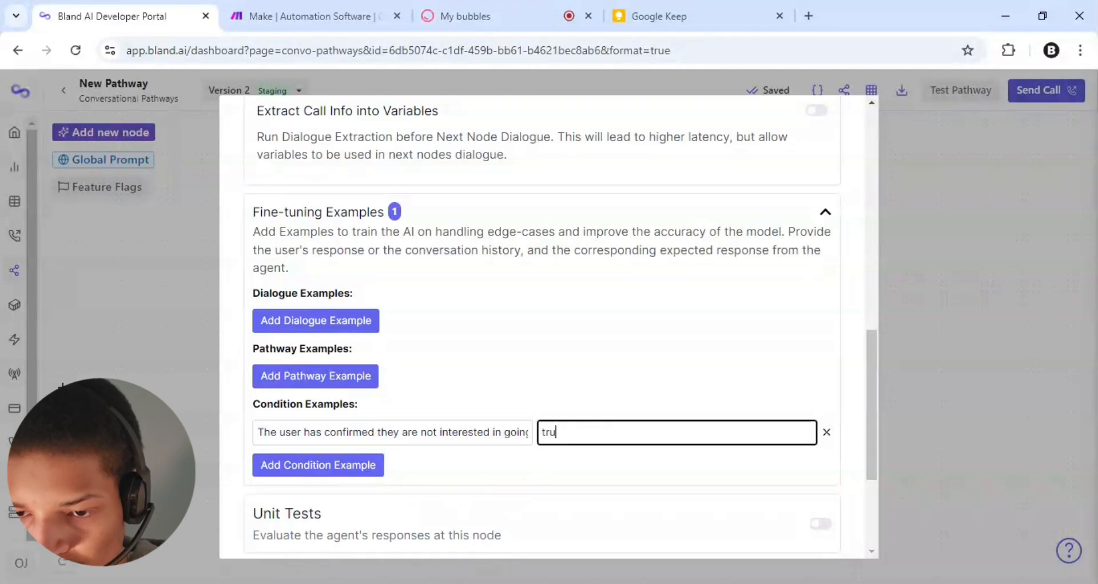
# Add a second condition example "The user has not confirmed they are not interested in going solar" with expected condition false
pyautogui.click(372, 473)
pyautogui.click(372, 466)
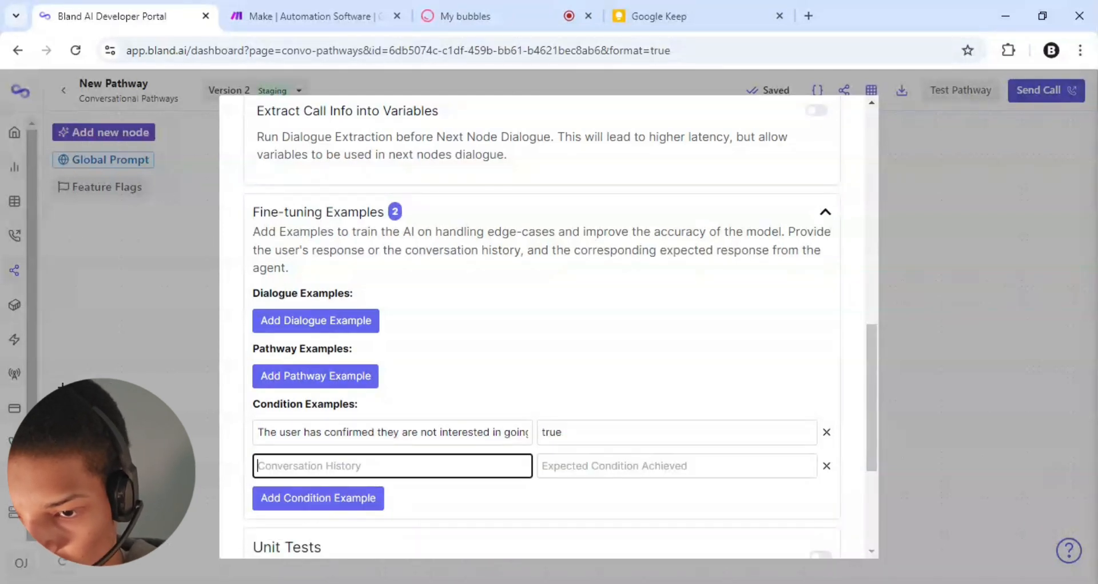
pyautogui.write('The user has confirmed they are not interested in going solar')
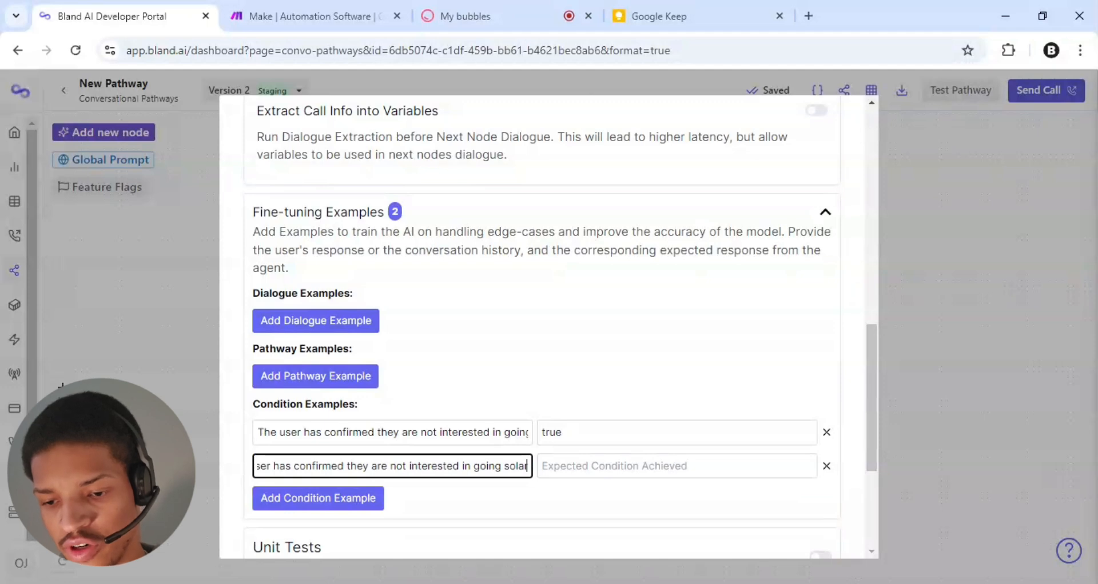
pyautogui.write('not')
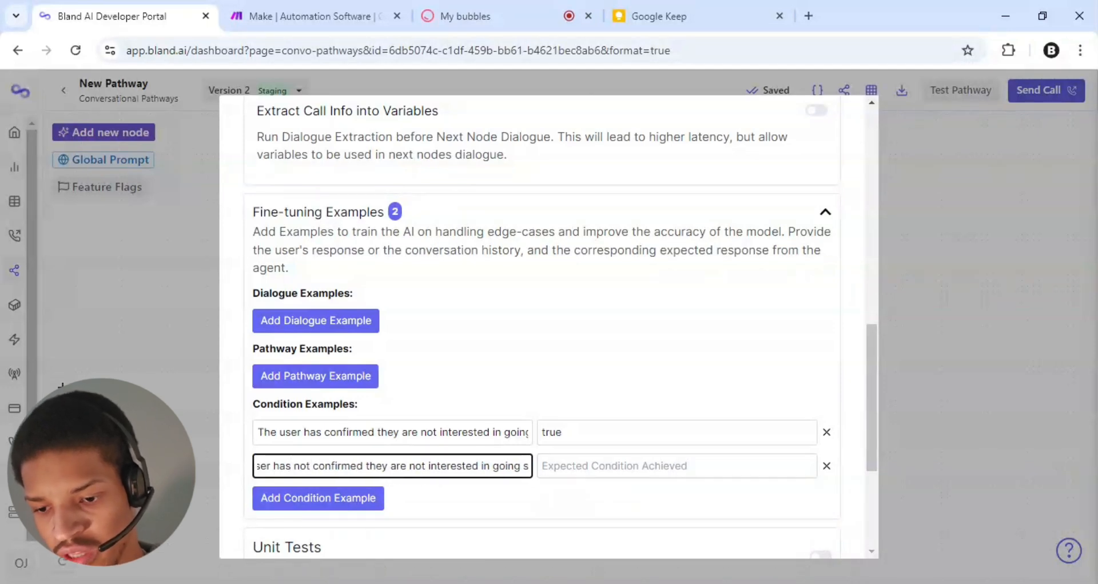
pyautogui.press('Tab')
pyautogui.write('fals')
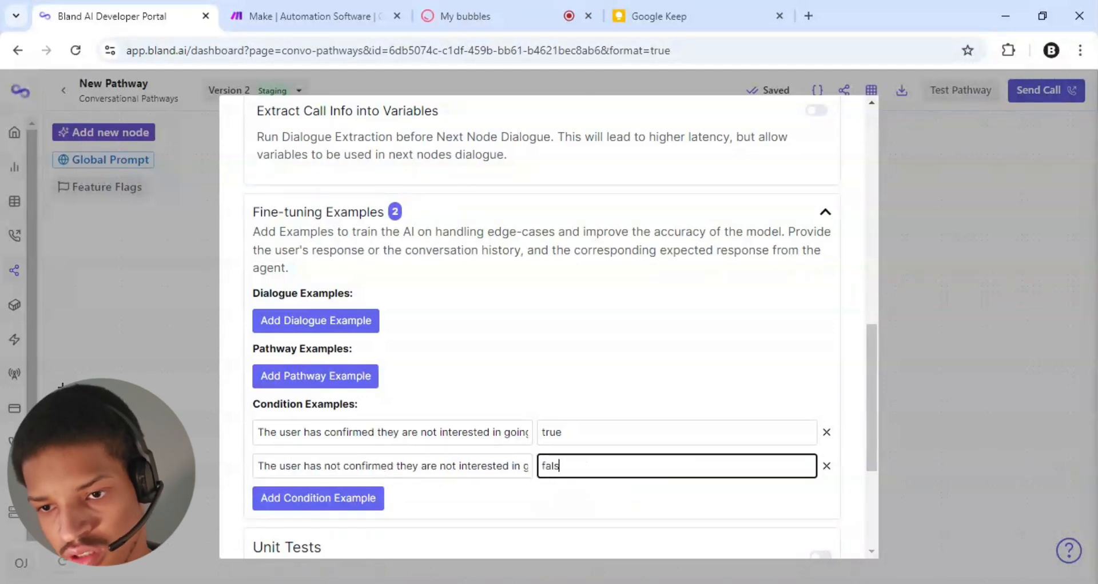
pyautogui.write('e')
# Set the node's model type to Higher speed model in its advanced options and save the node
pyautogui.scroll(5, 549, 326)
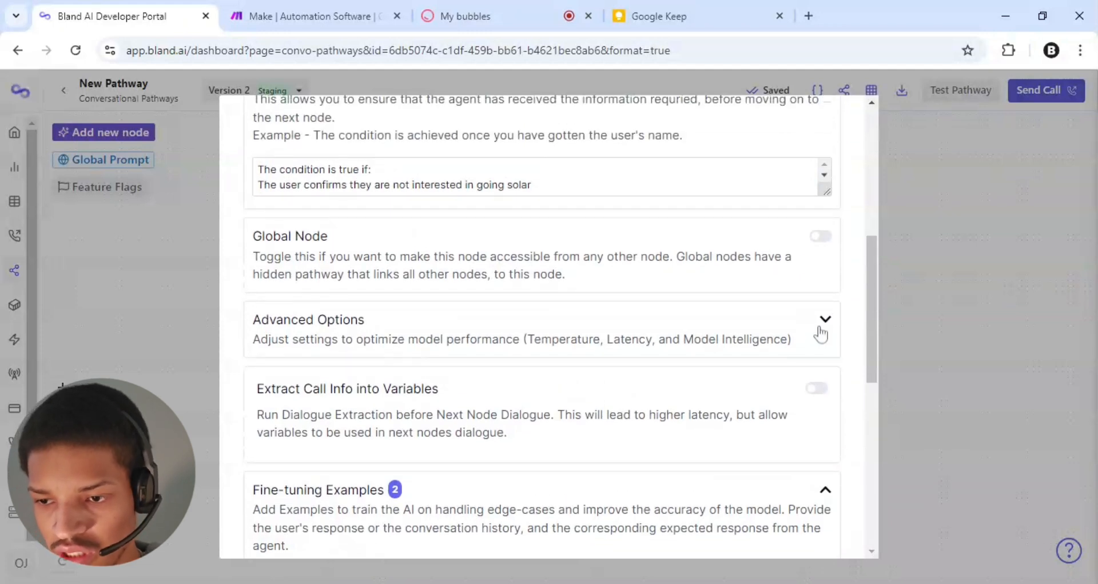
pyautogui.click(821, 331)
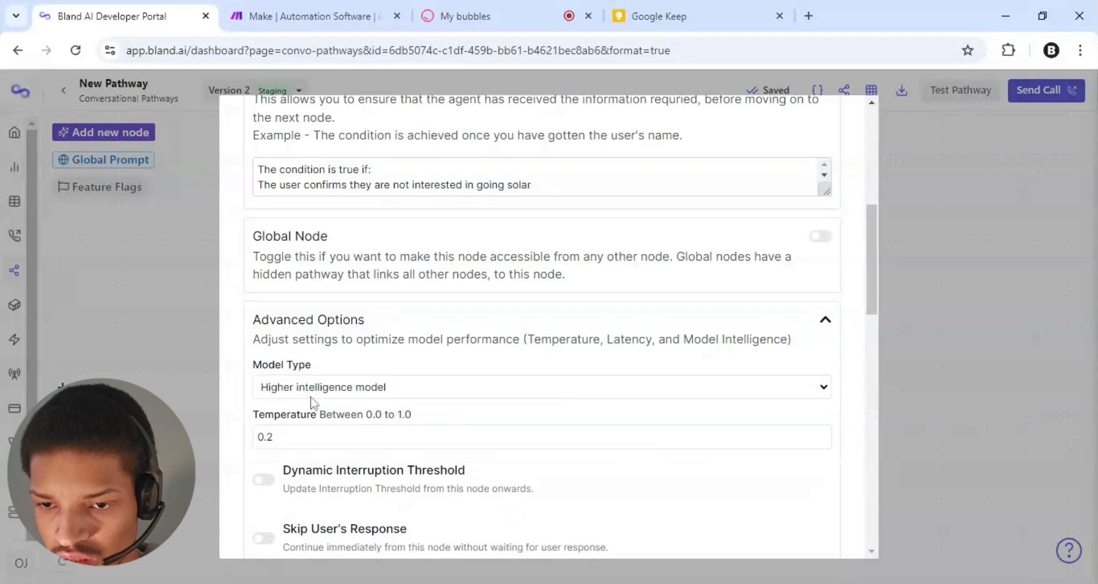
pyautogui.click(320, 408)
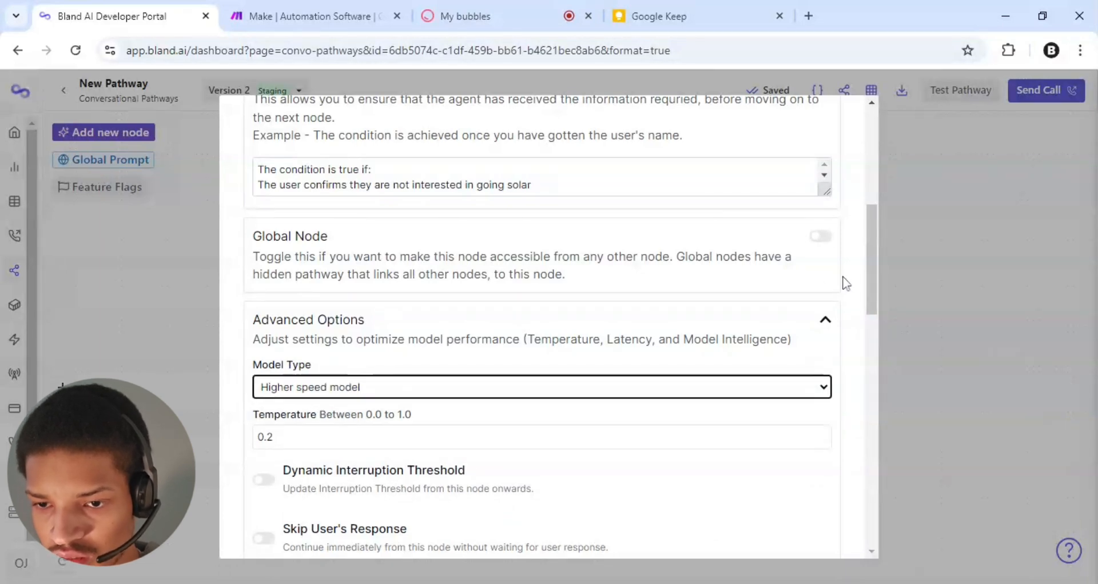
pyautogui.click(860, 254)
pyautogui.moveTo(859, 254); pyautogui.dragTo(869, 488)
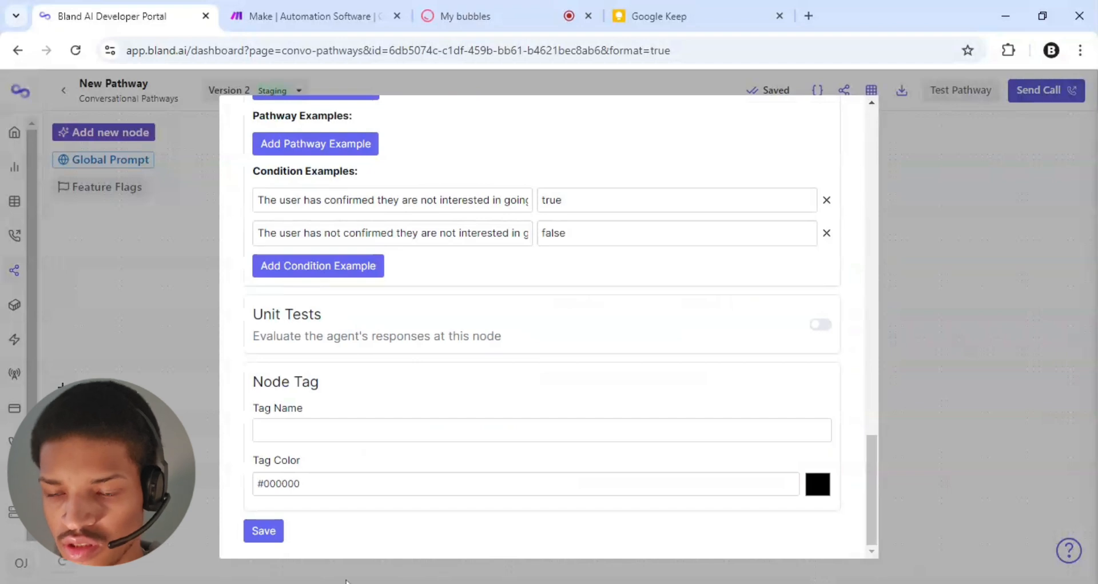
pyautogui.scroll(20, 308, 546)
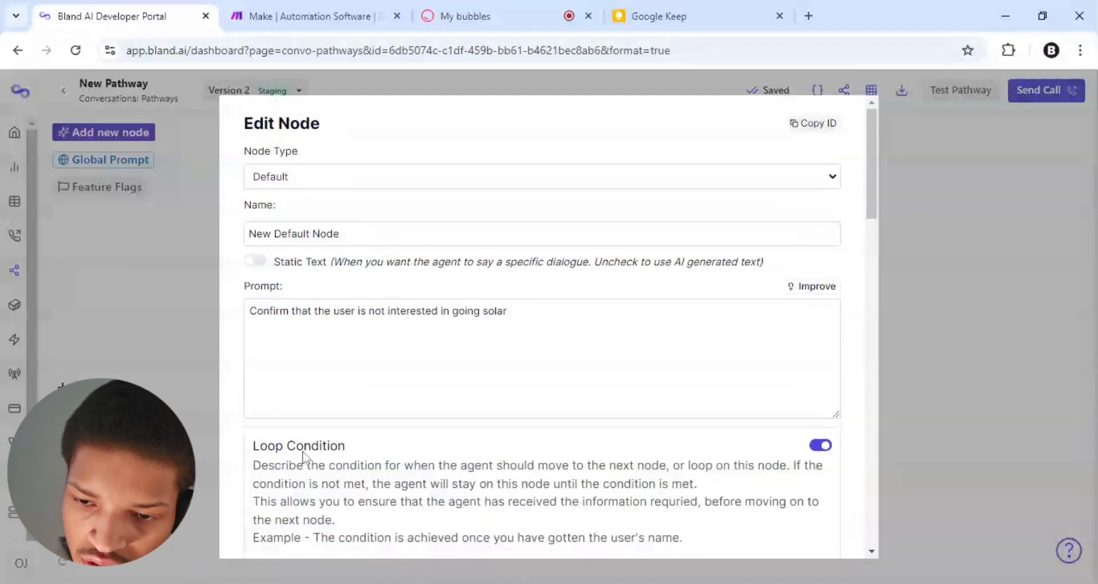
pyautogui.scroll(-20, 547, 326)
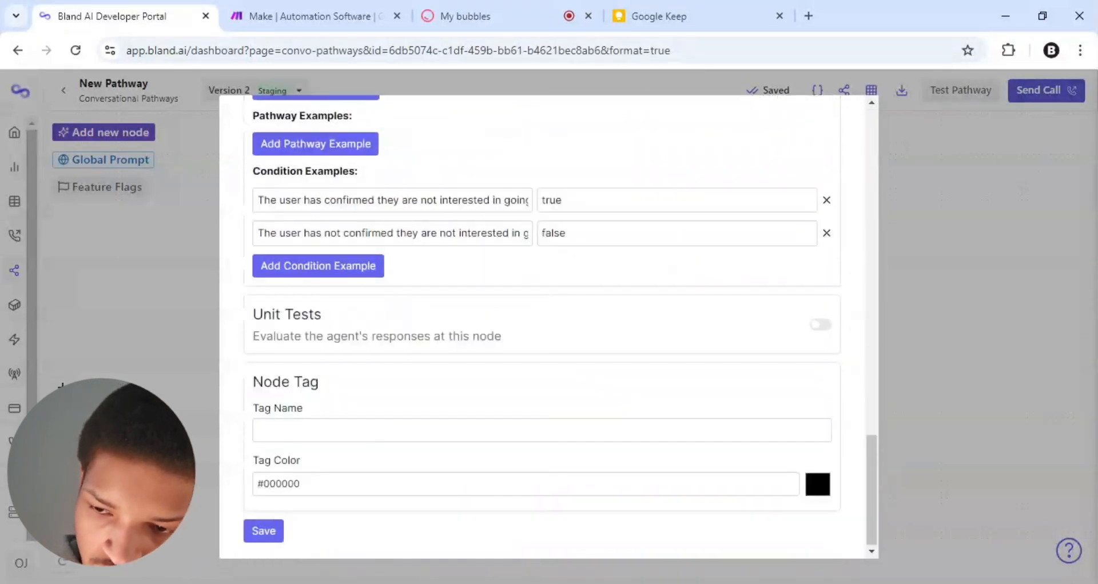
pyautogui.click(264, 531)
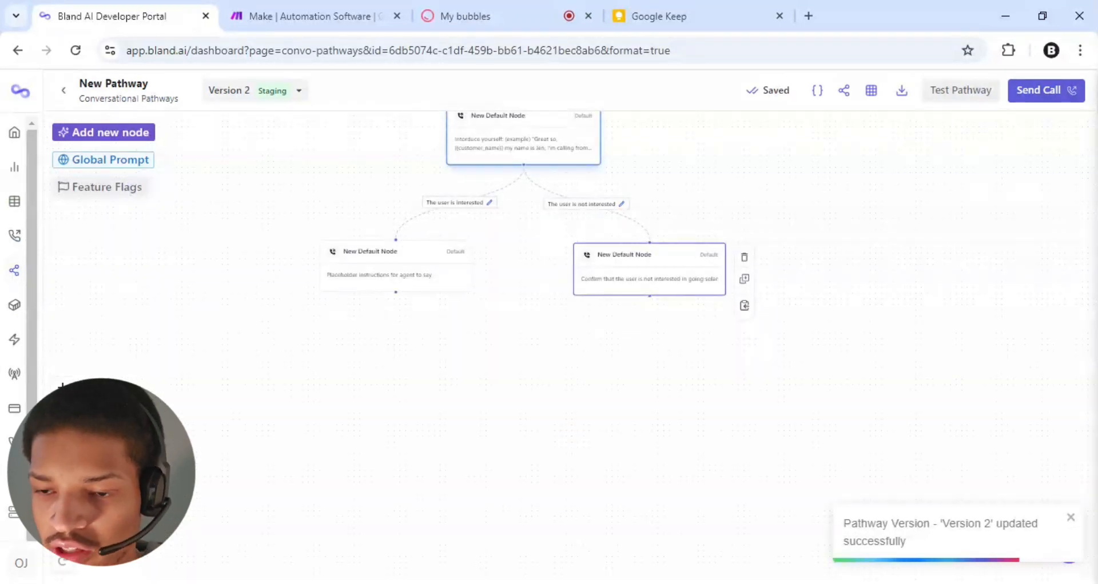
# Connect the output of the not-interested confirmation node to the input of the placeholder node on the interested branch
pyautogui.scroll(3, 501, 274)
pyautogui.scroll(2, 516, 363)
pyautogui.scroll(-3, 686, 437)
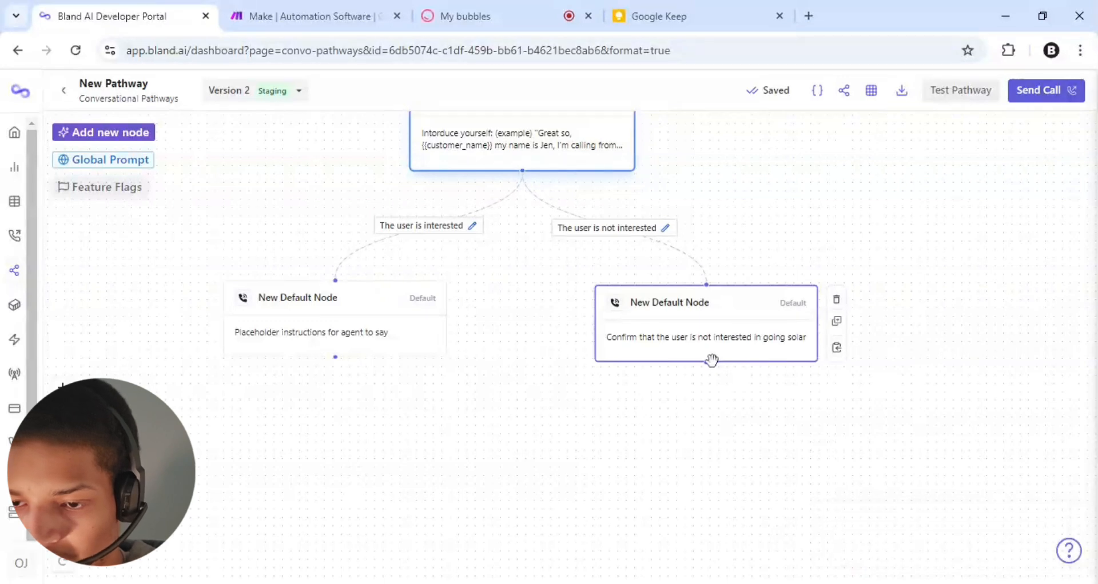
pyautogui.moveTo(706, 363); pyautogui.dragTo(343, 280)
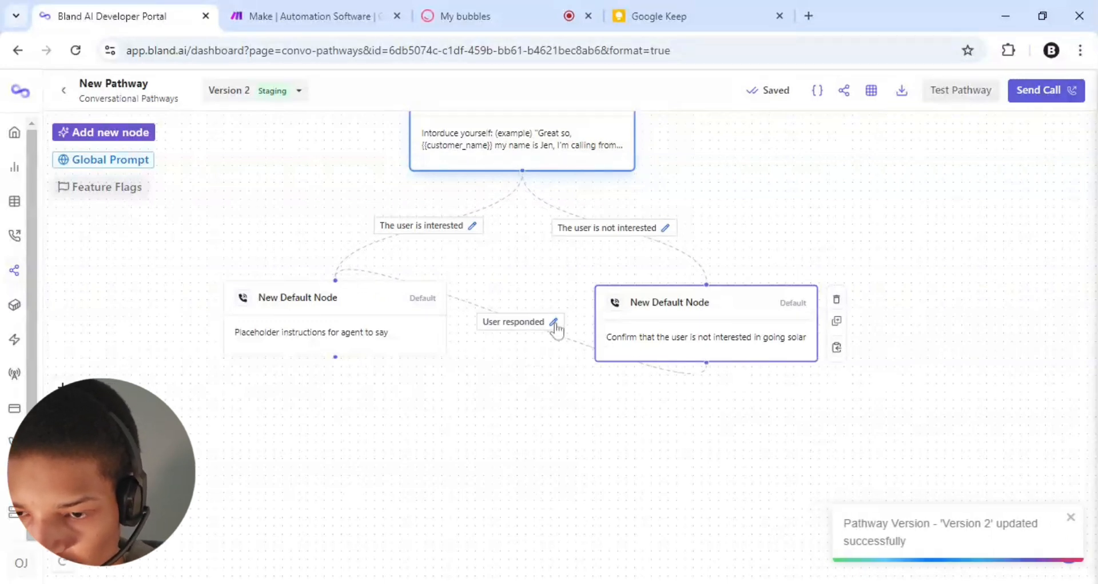
# Label the path from the not-interested confirmation node to the interested-branch placeholder node "Interested in solar" and save it
pyautogui.click(556, 327)
pyautogui.hotkey('ctrl', 'a')
pyautogui.write('In')
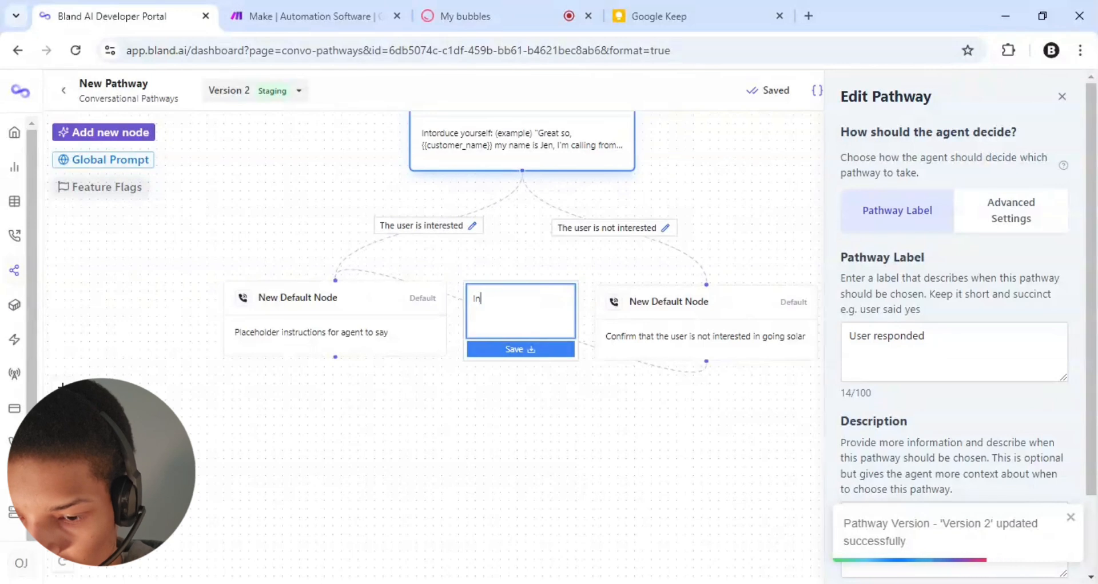
pyautogui.write('terested ')
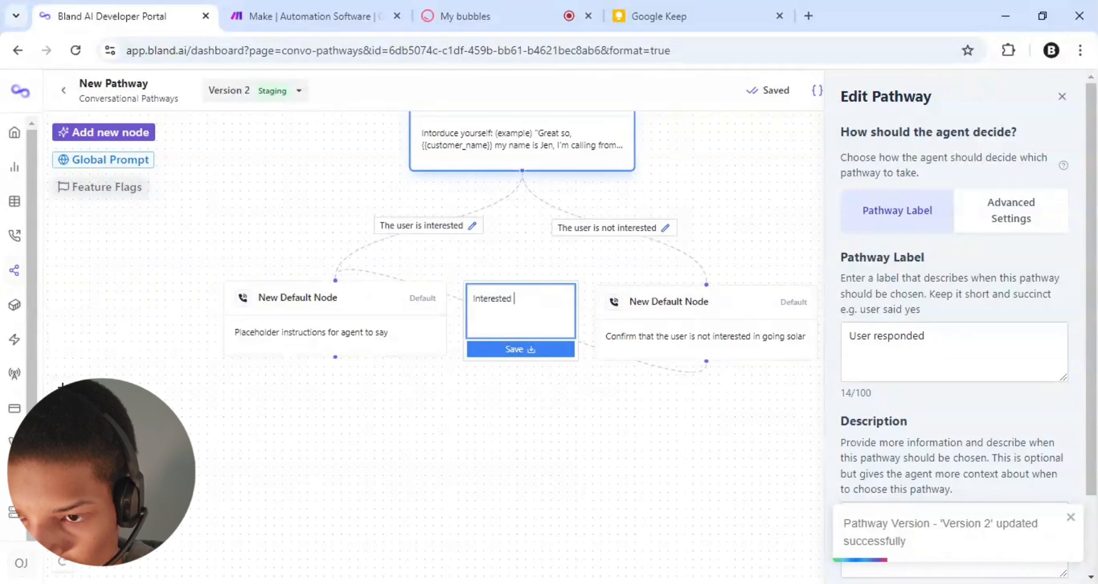
pyautogui.write('in solar')
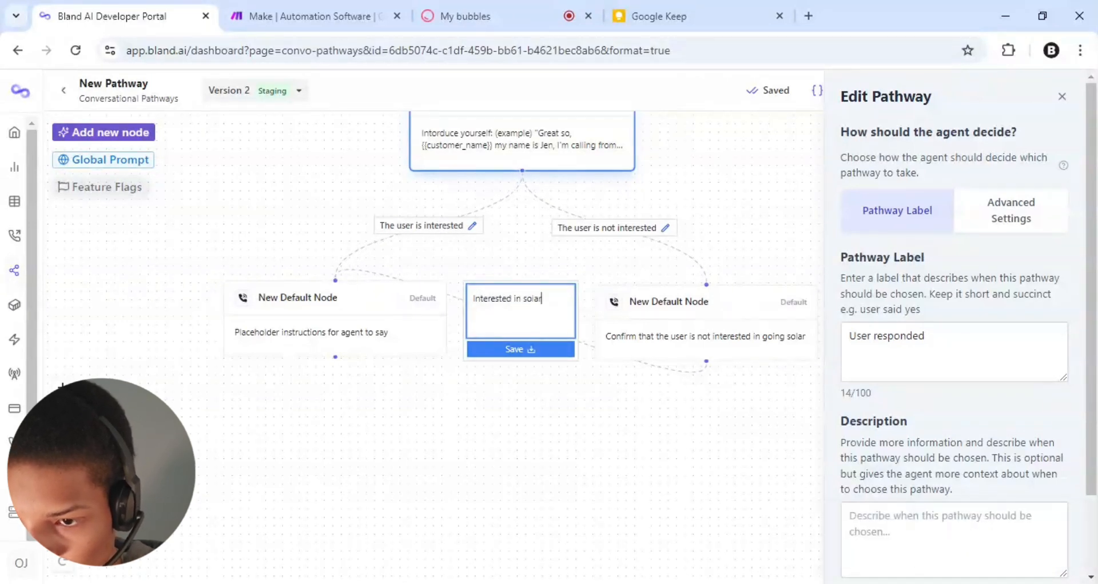
pyautogui.click(507, 351)
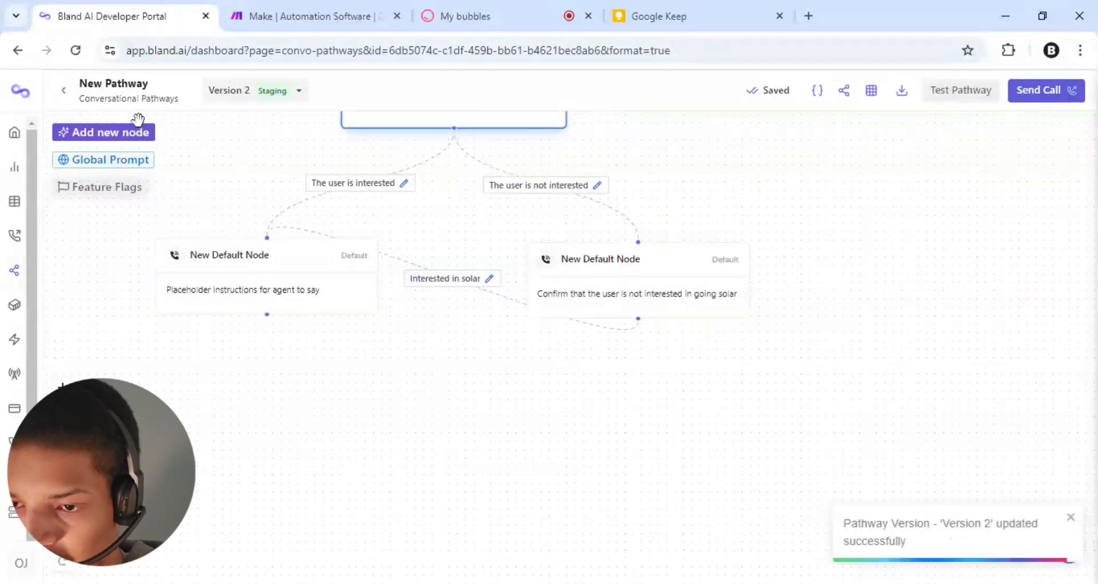
# Add a default node below the not-interested confirmation node and connect the confirmation node's output to it
pyautogui.click(146, 133)
pyautogui.click(824, 197)
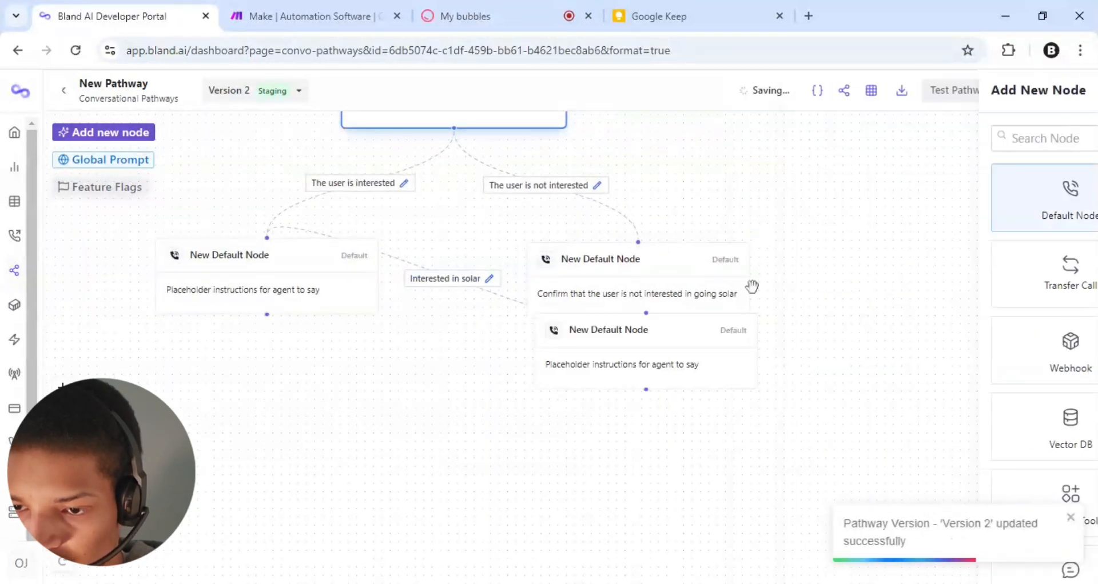
pyautogui.moveTo(638, 382); pyautogui.dragTo(643, 436)
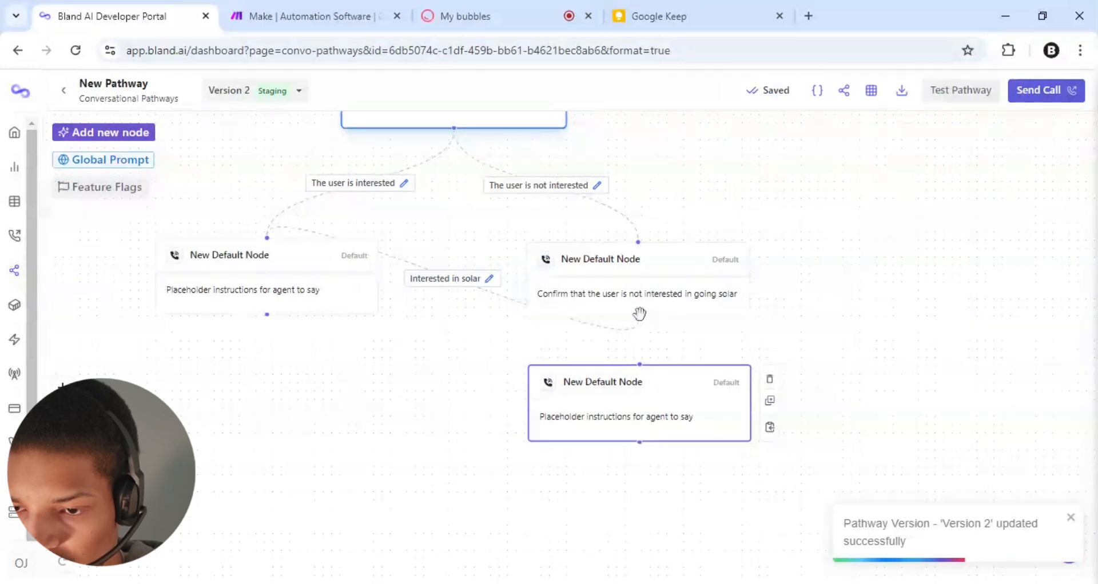
pyautogui.moveTo(638, 318); pyautogui.dragTo(639, 365)
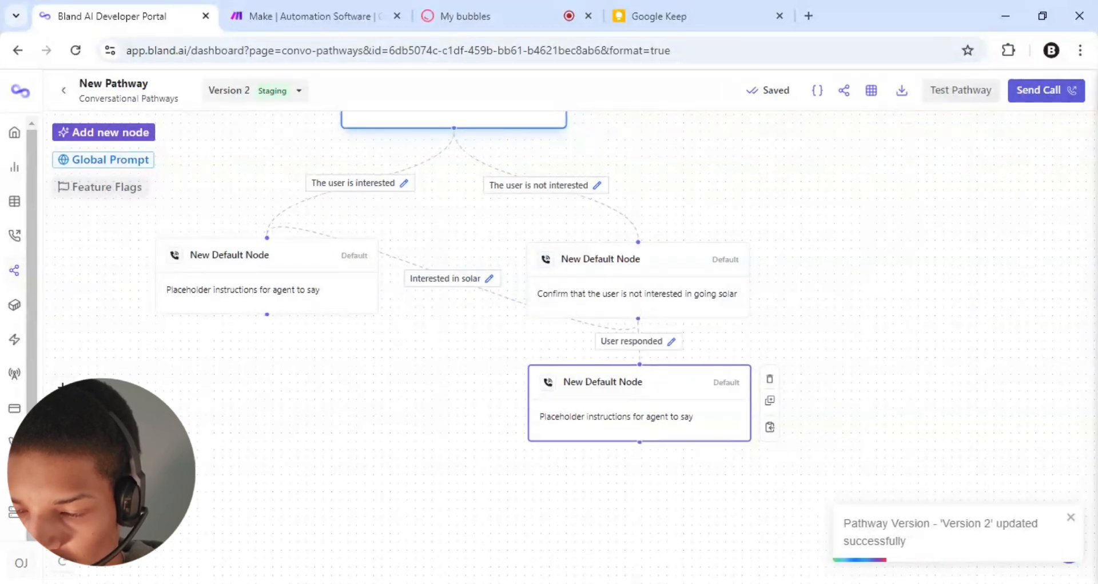
# Label the path to the new default node "not interested in solar", moving that node lower to make room, and save the label
pyautogui.click(674, 343)
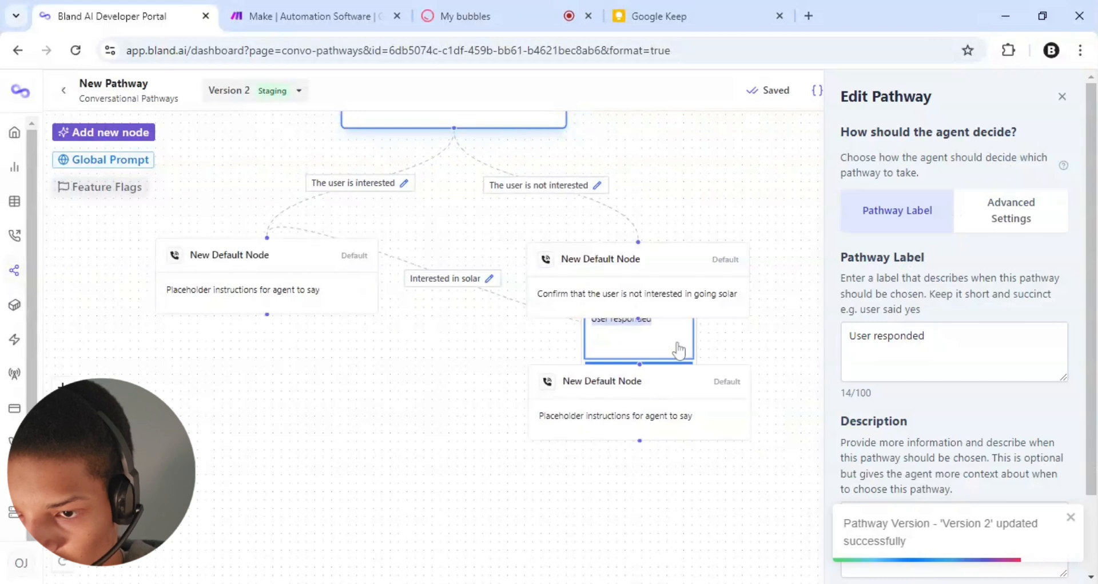
pyautogui.write('not in')
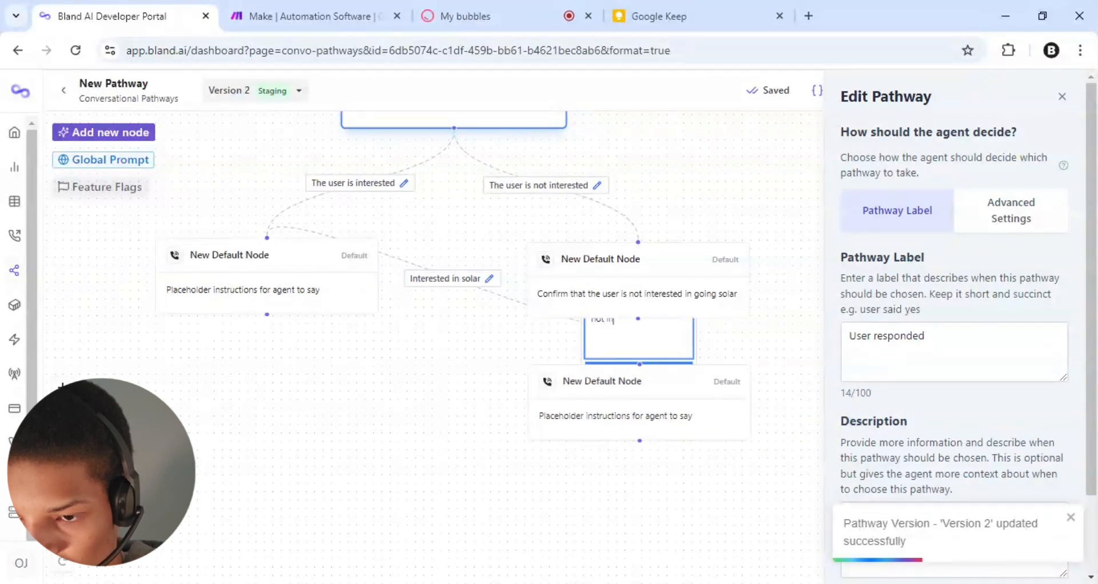
pyautogui.write('tersted')
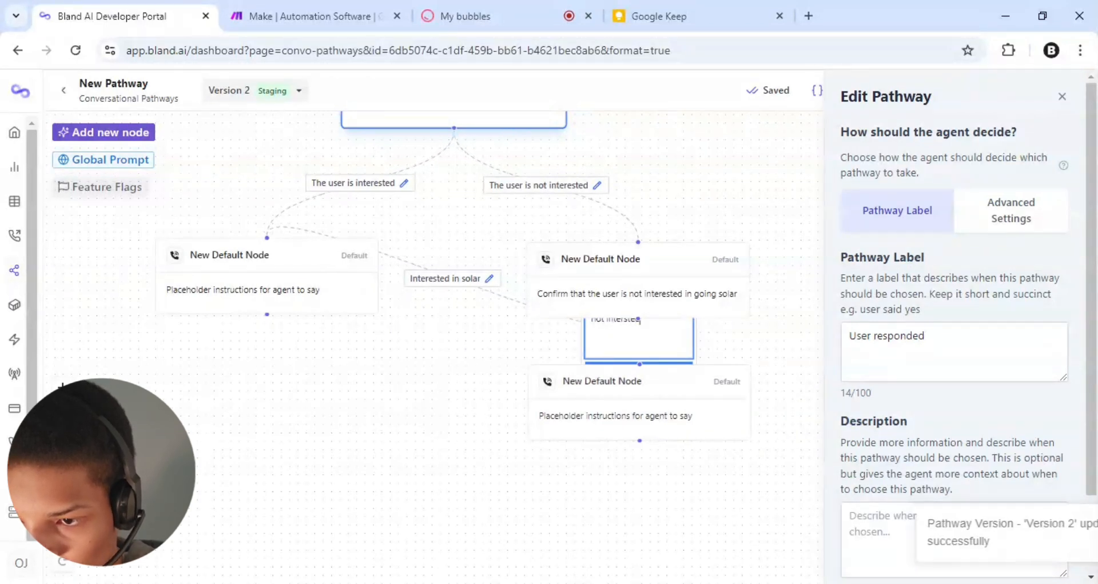
pyautogui.click(611, 382)
pyautogui.moveTo(610, 388); pyautogui.dragTo(609, 446)
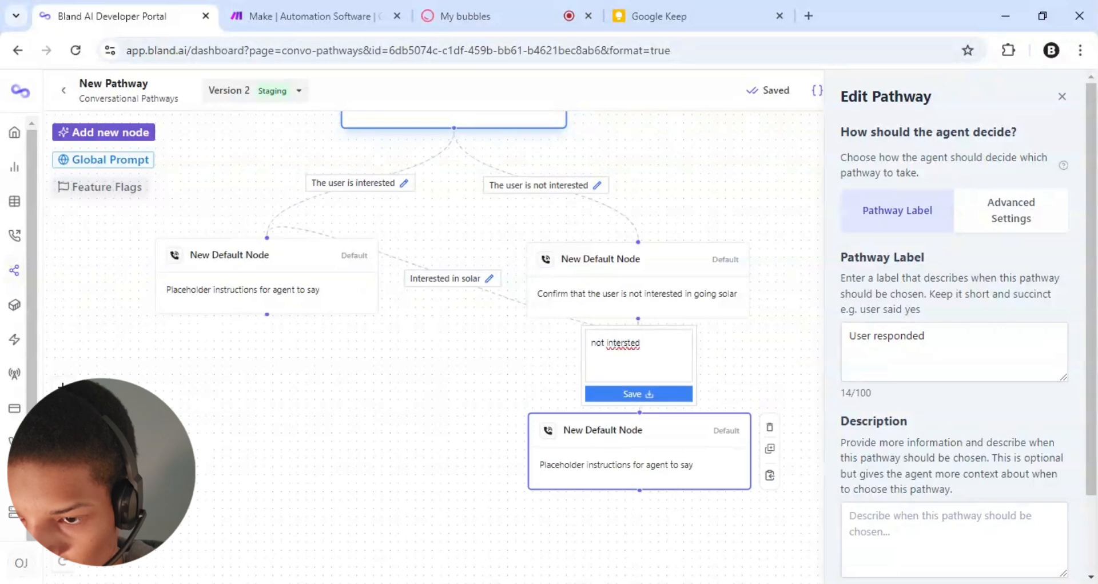
pyautogui.click(631, 343)
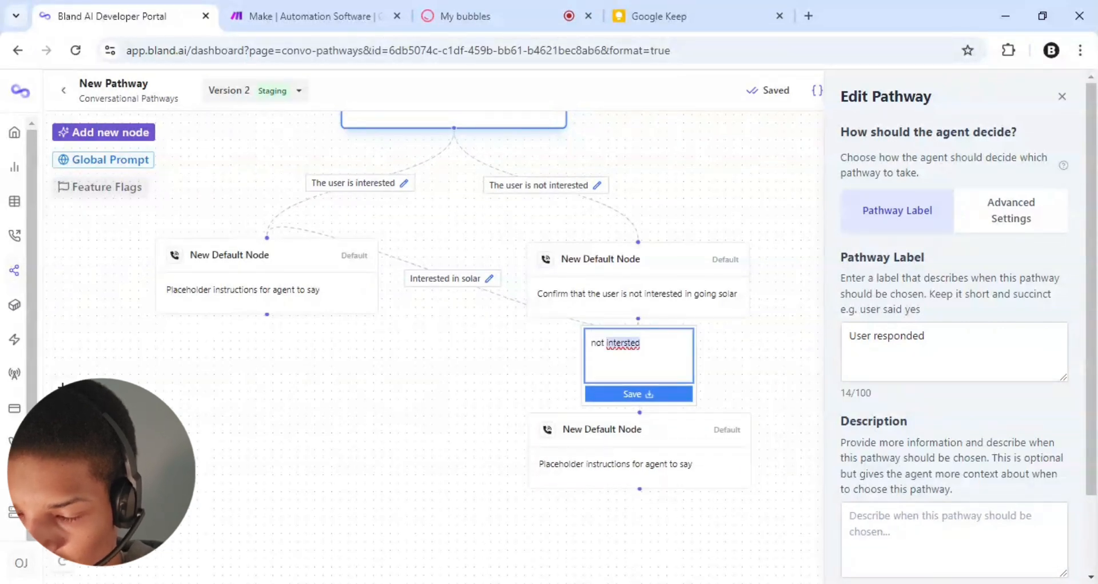
pyautogui.write('interested')
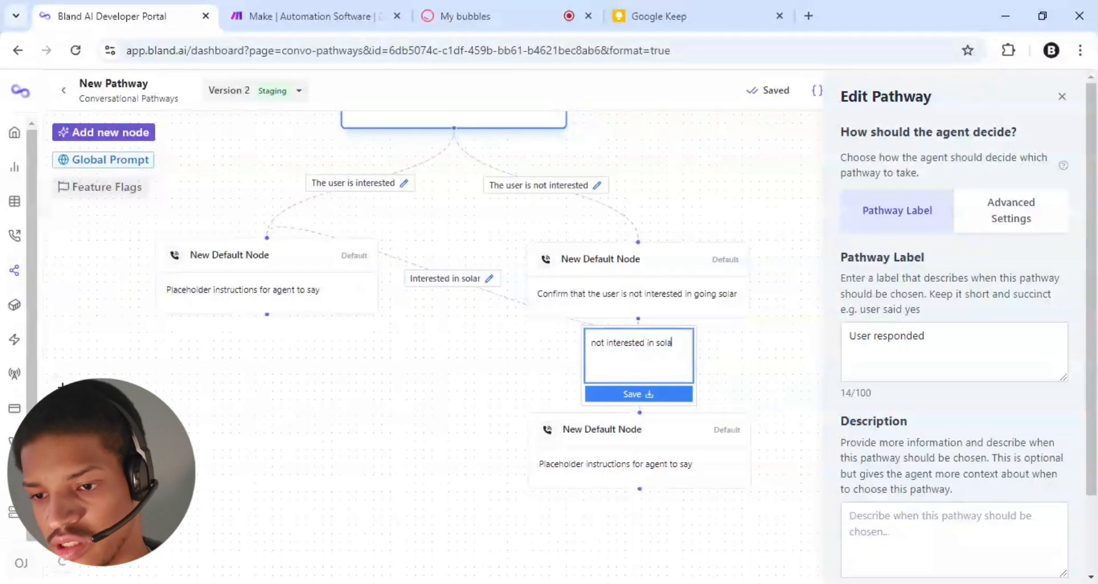
pyautogui.click(636, 396)
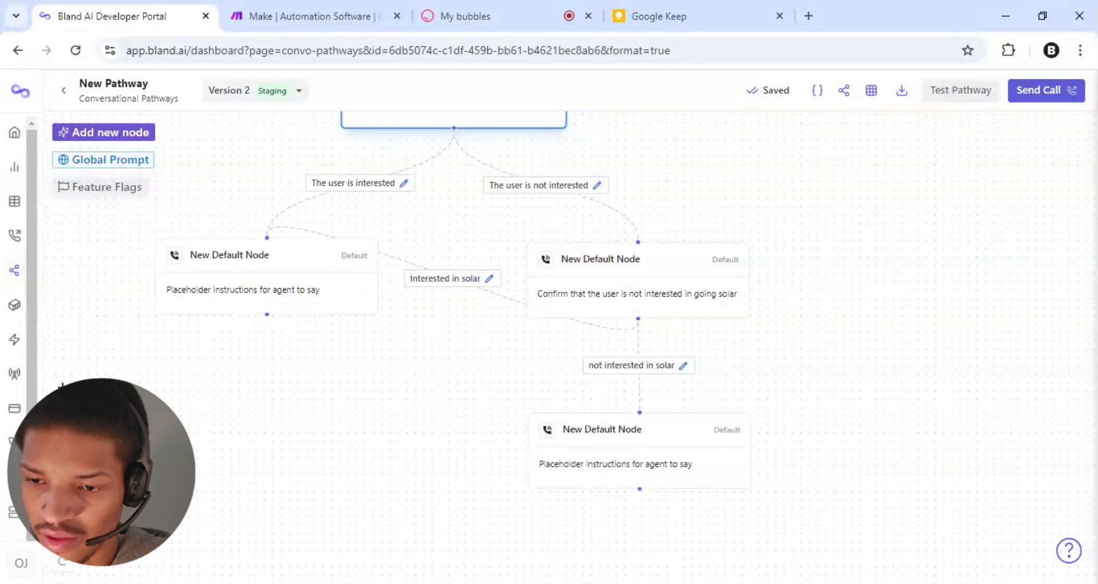
# Set the prompt of the node under "not interested in solar" to "Close the call off and end the call" and save the node
pyautogui.click(578, 462)
pyautogui.doubleClick(578, 462)
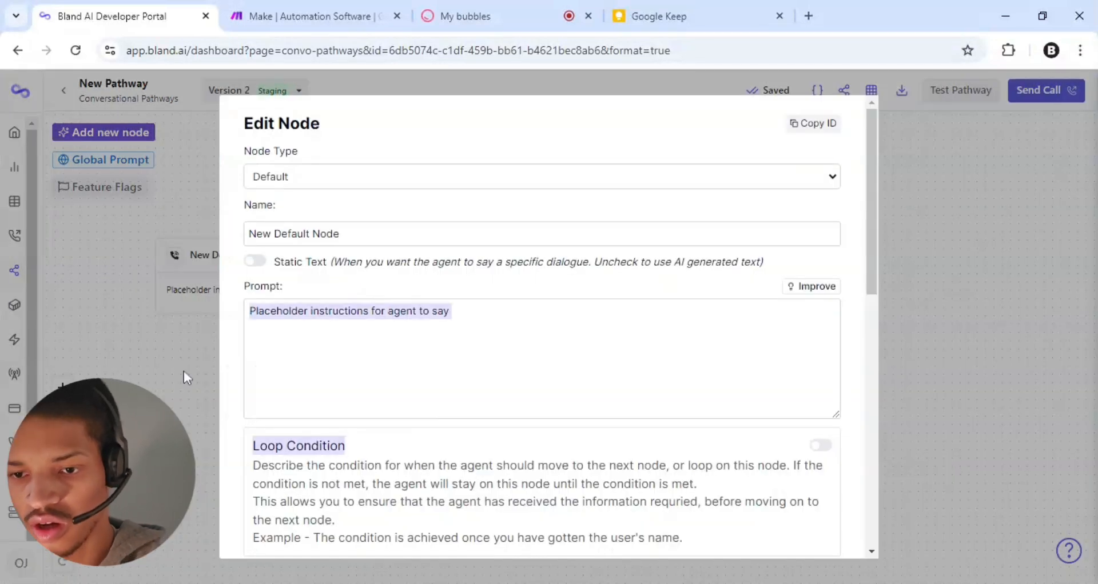
pyautogui.hotkey('ctrl', 'a')
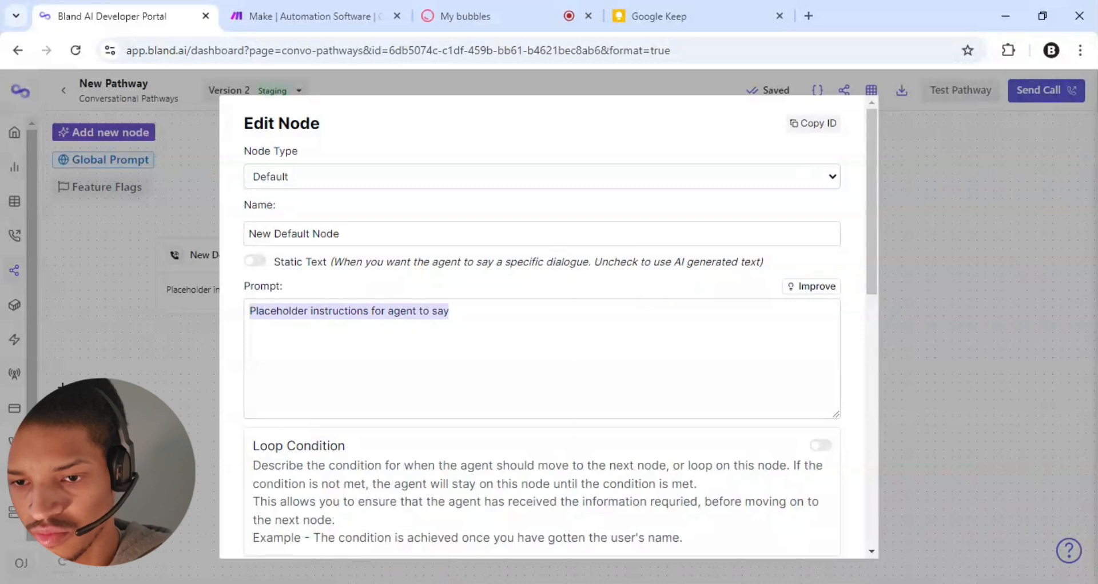
pyautogui.write('Close the c')
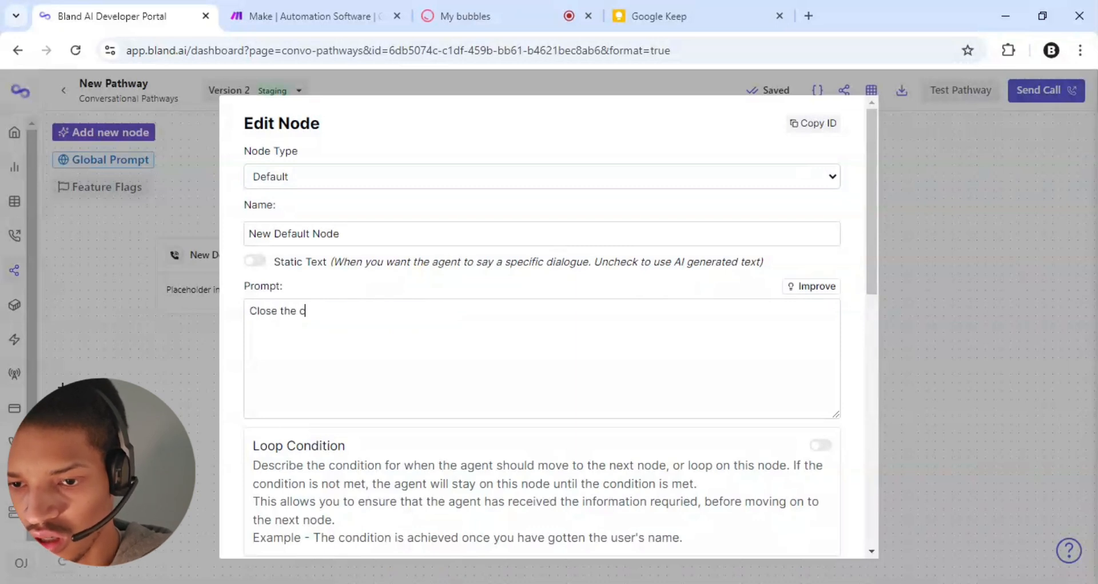
pyautogui.write('all off')
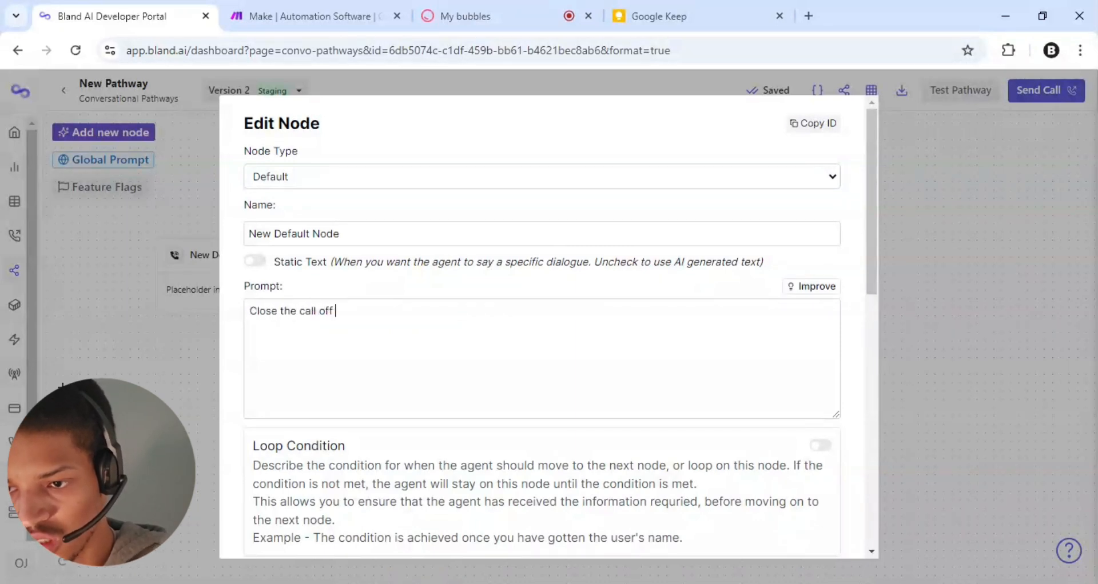
pyautogui.moveTo(872, 274); pyautogui.dragTo(872, 287)
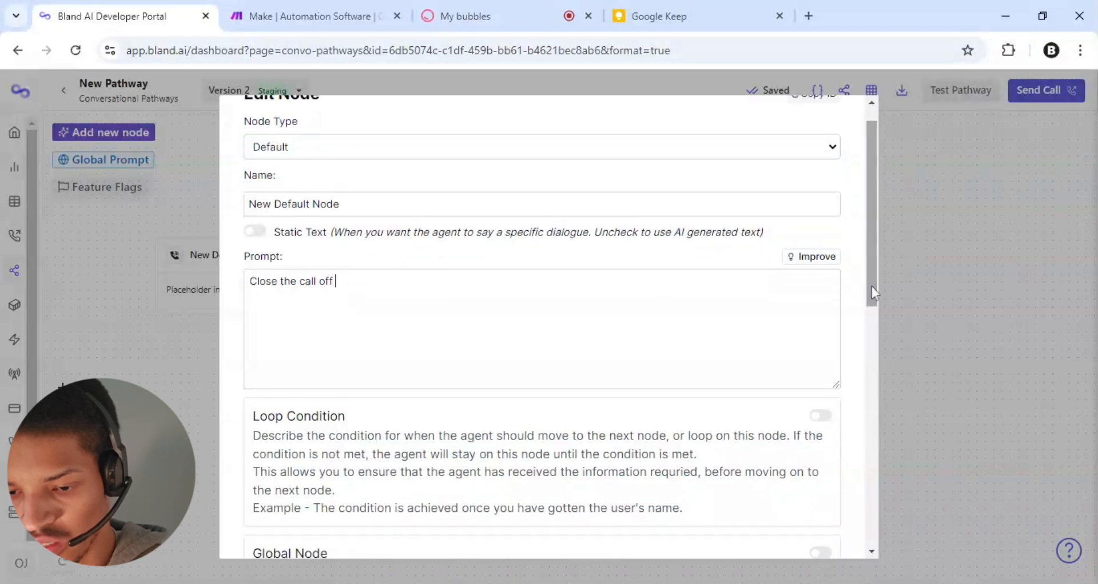
pyautogui.write('and end the call')
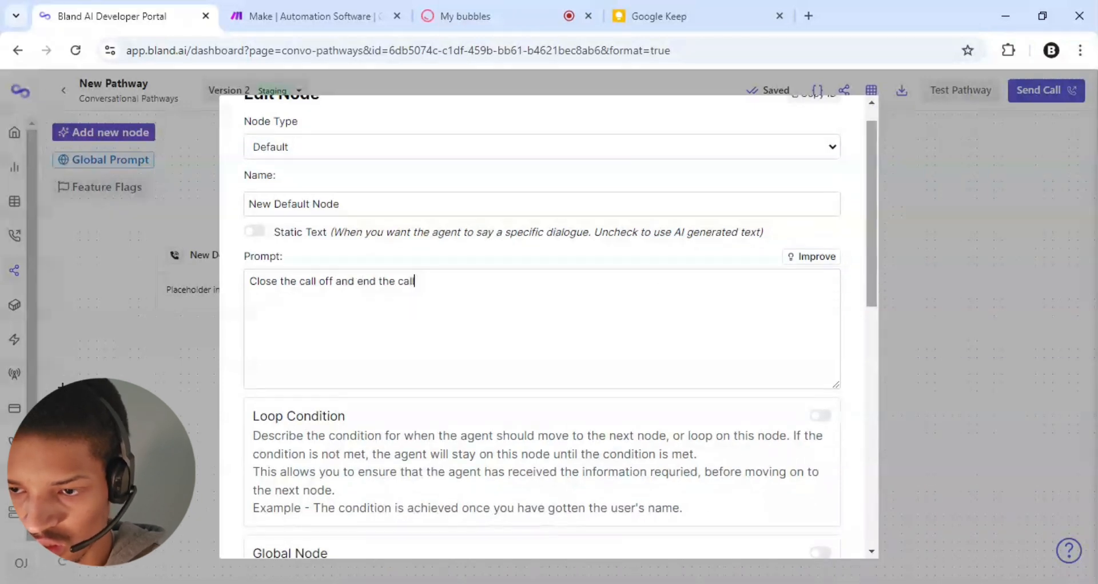
pyautogui.click(873, 461)
pyautogui.click(873, 470)
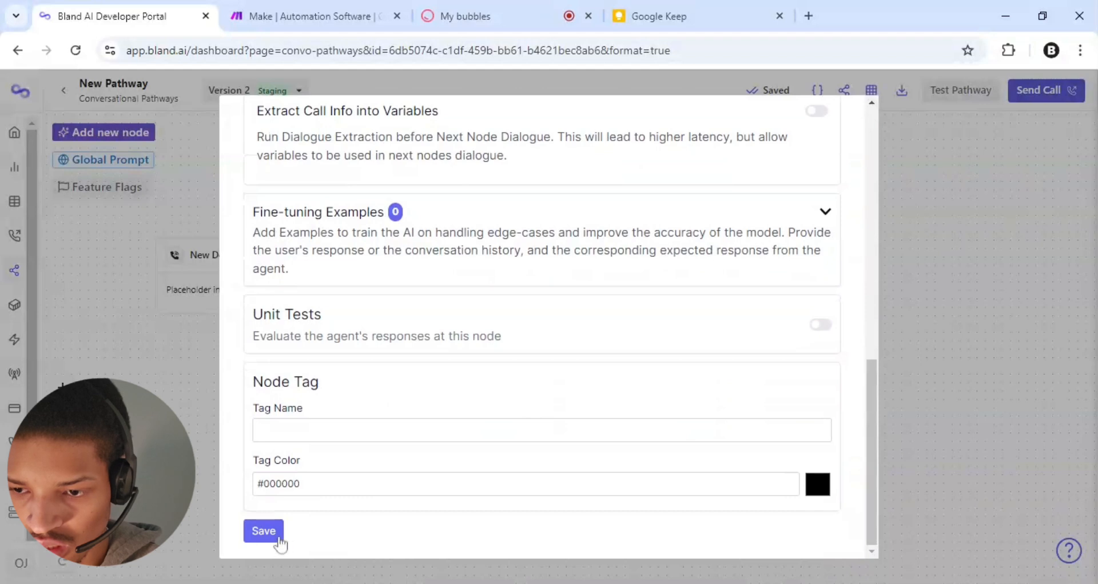
pyautogui.click(279, 538)
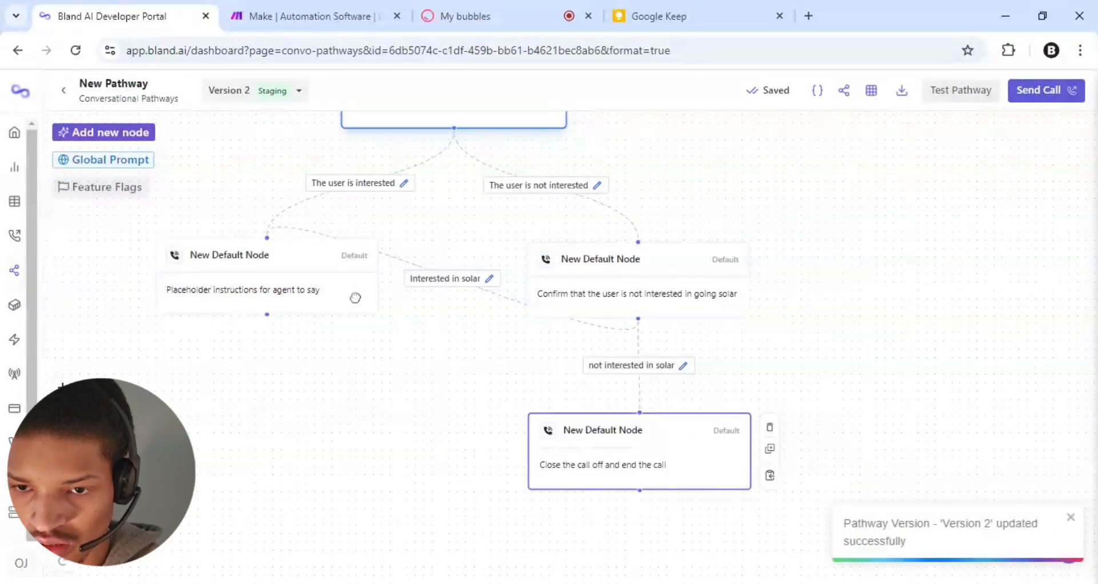
# Add an End Call node below the "Close the call off and end the call" node and connect that node's output to it
pyautogui.click(133, 135)
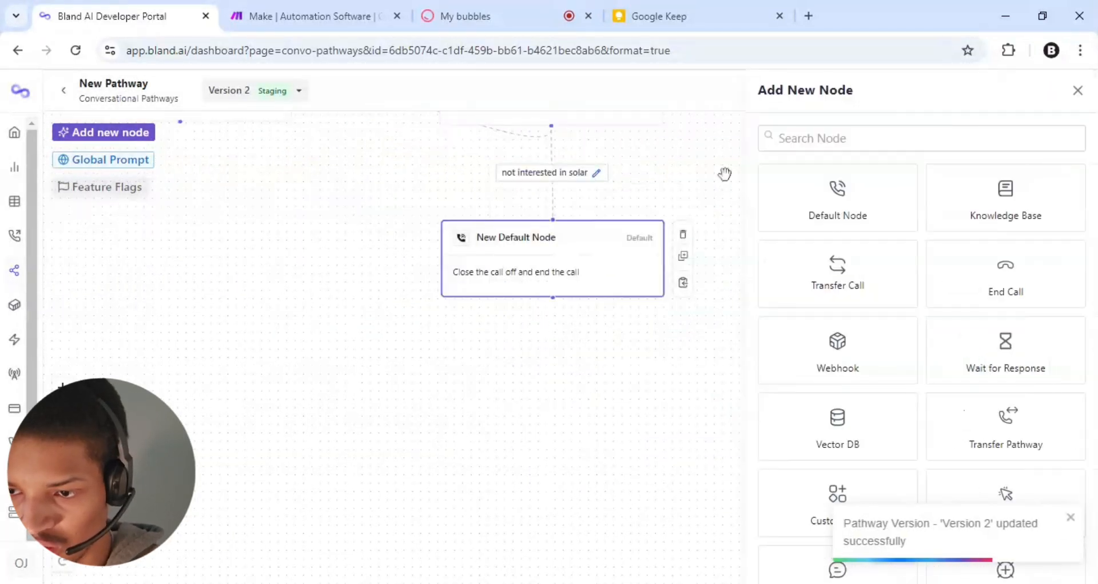
pyautogui.click(1000, 288)
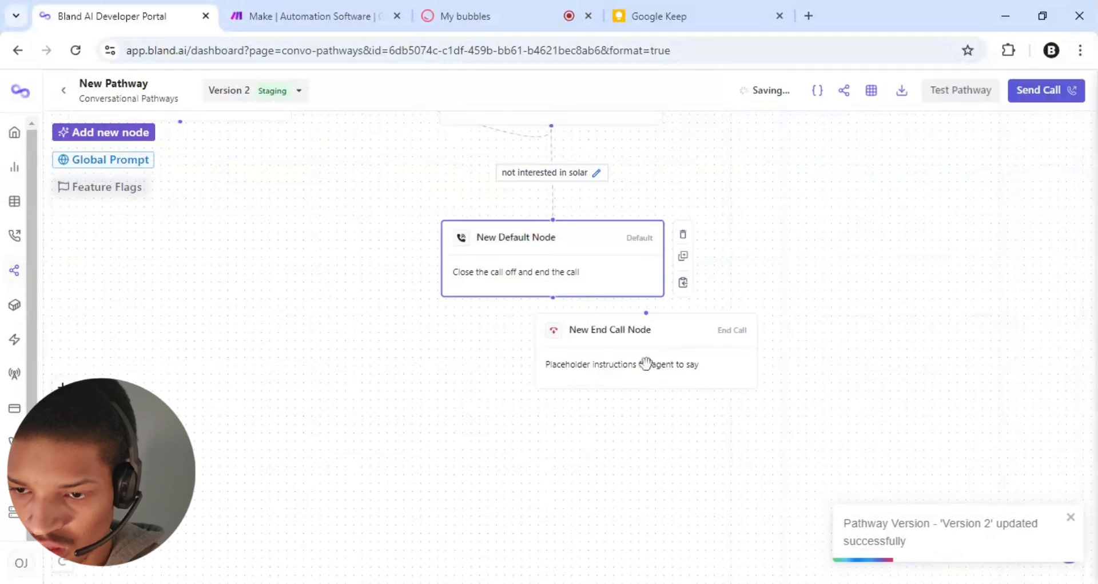
pyautogui.moveTo(588, 396); pyautogui.dragTo(559, 400)
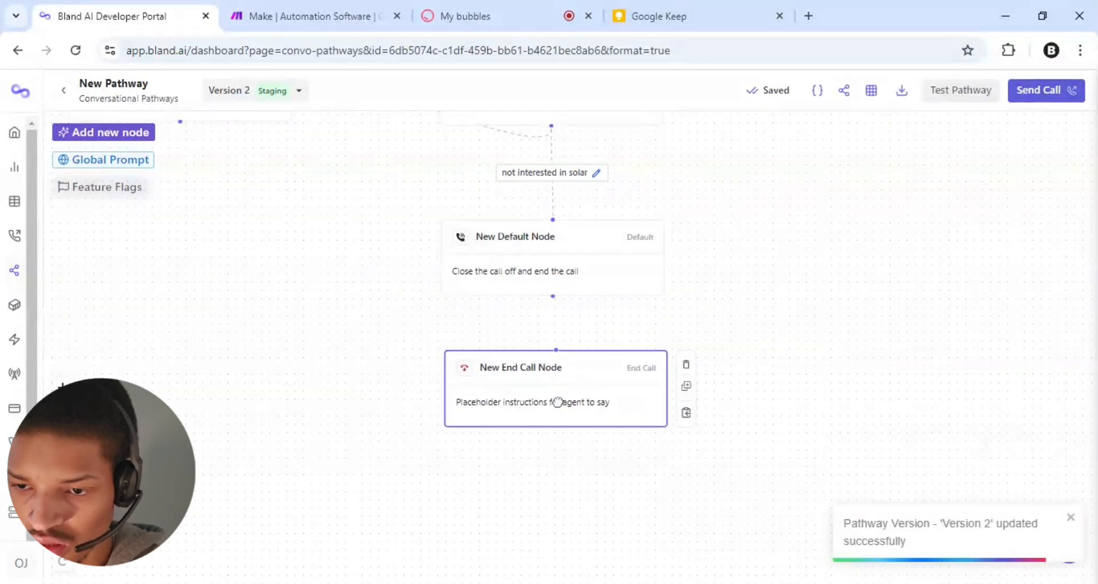
pyautogui.click(558, 292)
pyautogui.moveTo(552, 299); pyautogui.dragTo(550, 298)
pyautogui.doubleClick(550, 298)
pyautogui.click(161, 324)
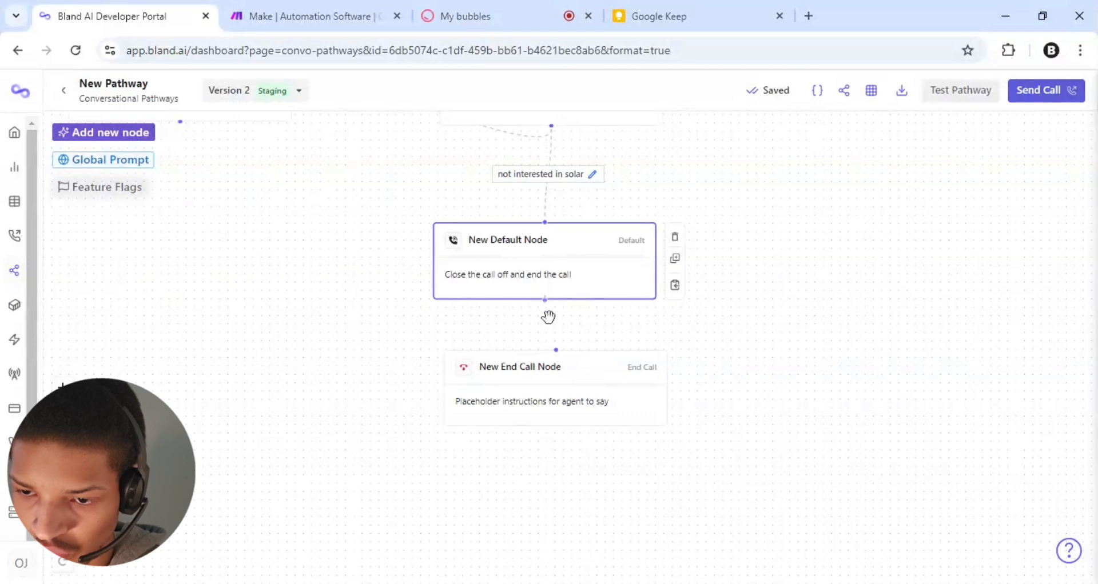
pyautogui.moveTo(548, 316); pyautogui.dragTo(555, 349)
# Clear the End Call node's placeholder prompt and enable Block Interruptions in its advanced options
pyautogui.doubleClick(523, 369)
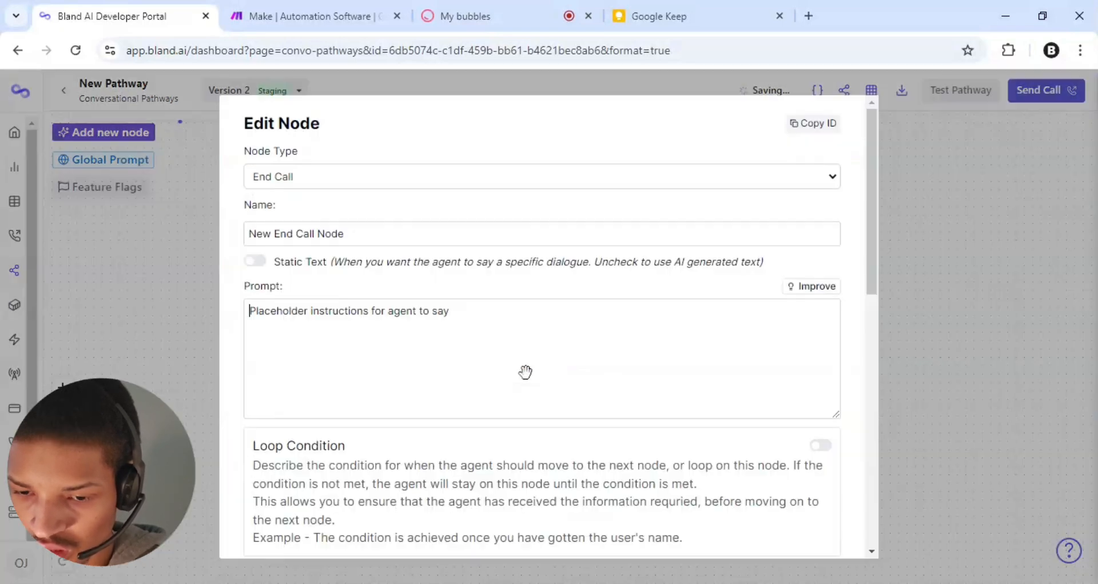
pyautogui.click(525, 373)
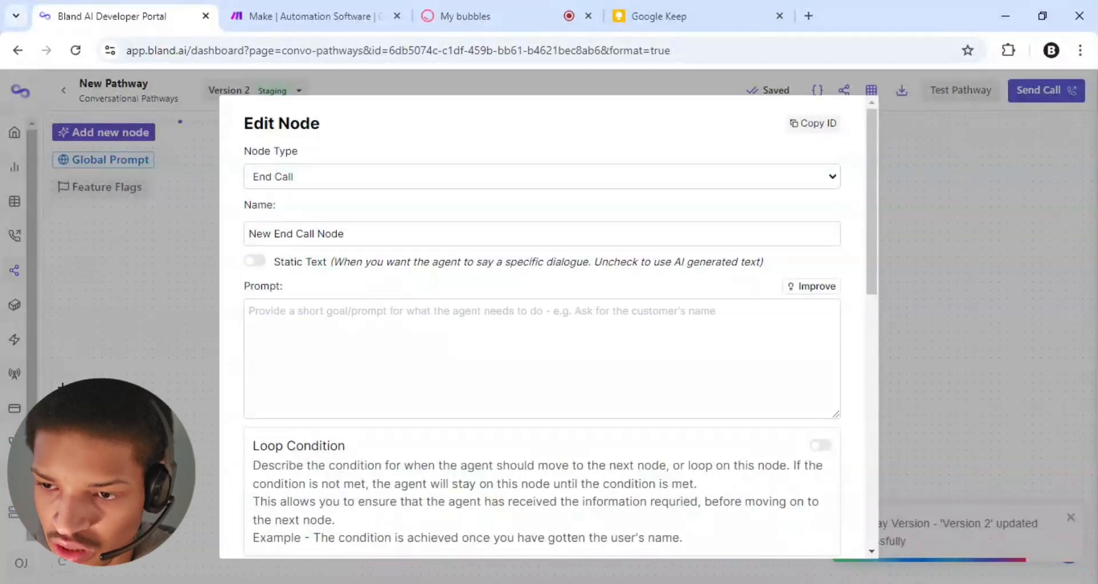
pyautogui.scroll(-7, 542, 326)
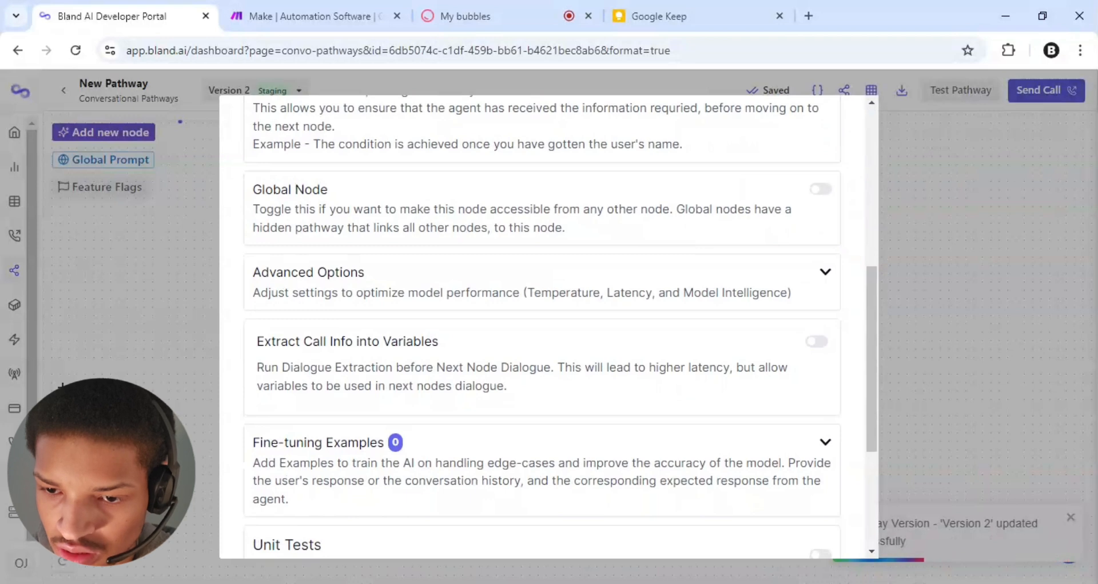
pyautogui.click(826, 272)
pyautogui.scroll(-2, 825, 273)
pyautogui.click(264, 453)
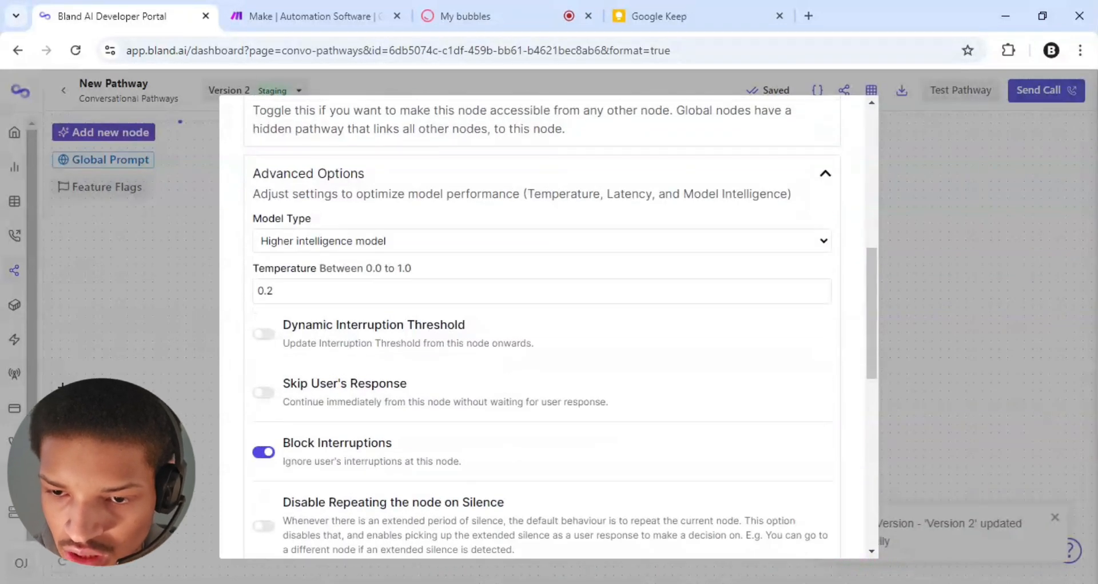
# Change the End Call node's model type in its advanced options and save the node
pyautogui.scroll(-9, 263, 453)
pyautogui.scroll(3, 263, 452)
pyautogui.scroll(3, 542, 326)
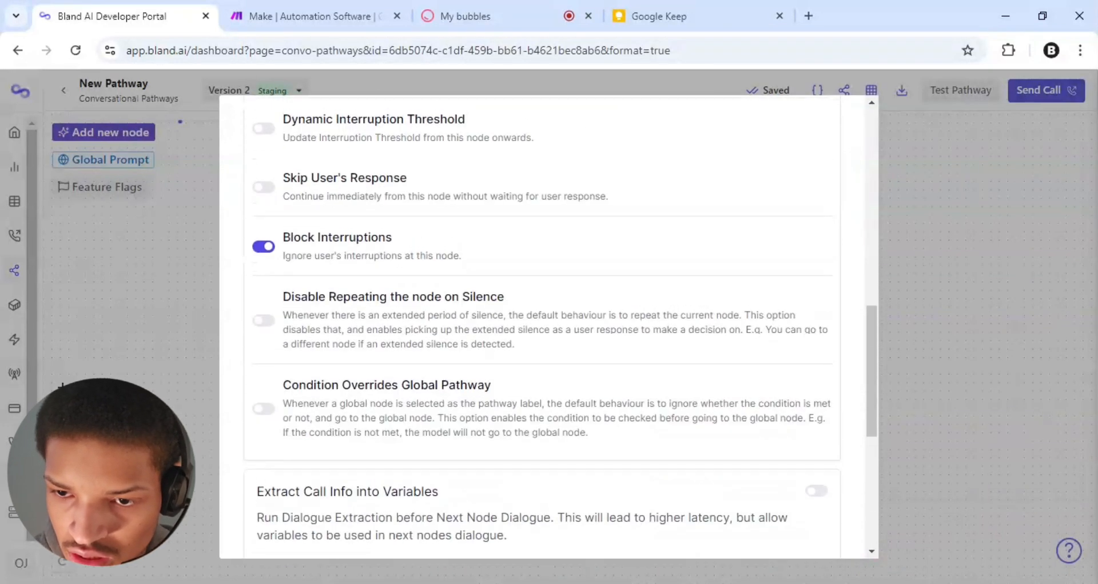
pyautogui.scroll(3, 543, 326)
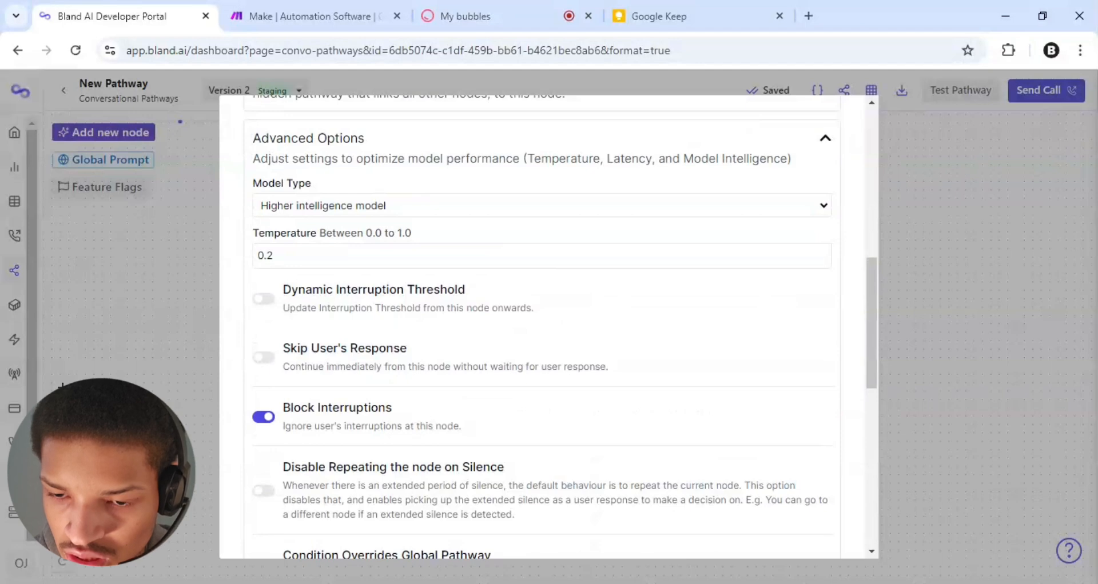
pyautogui.click(542, 206)
pyautogui.click(542, 240)
pyautogui.scroll(-8, 542, 326)
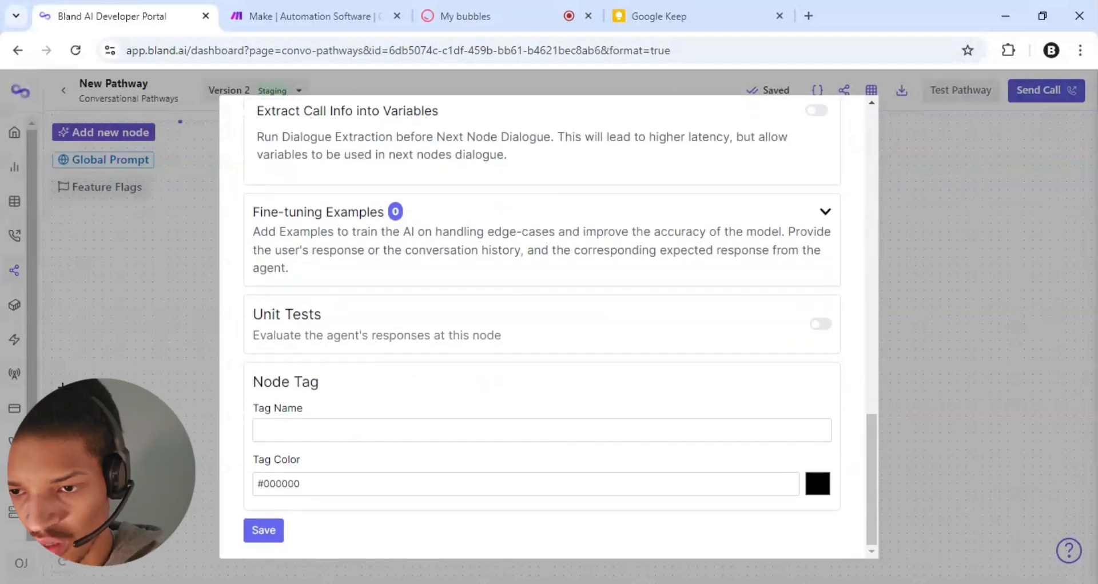
pyautogui.click(264, 530)
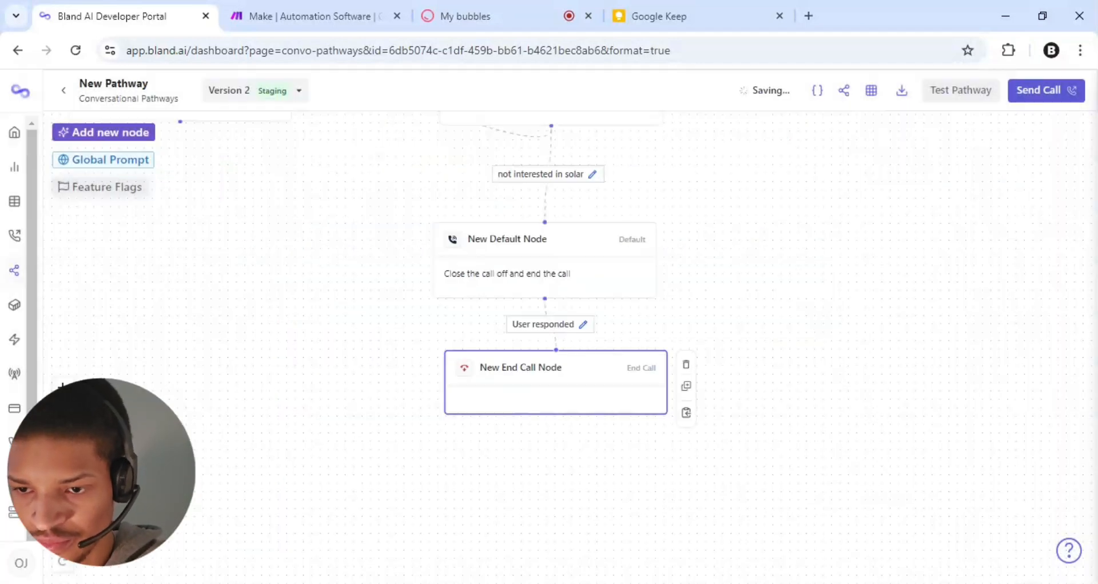
# Enable Skip User's Response and Block Interruptions in the advanced options of the "Close the call off and end the call" node
pyautogui.click(474, 277)
pyautogui.click(474, 275)
pyautogui.scroll(-7, 473, 276)
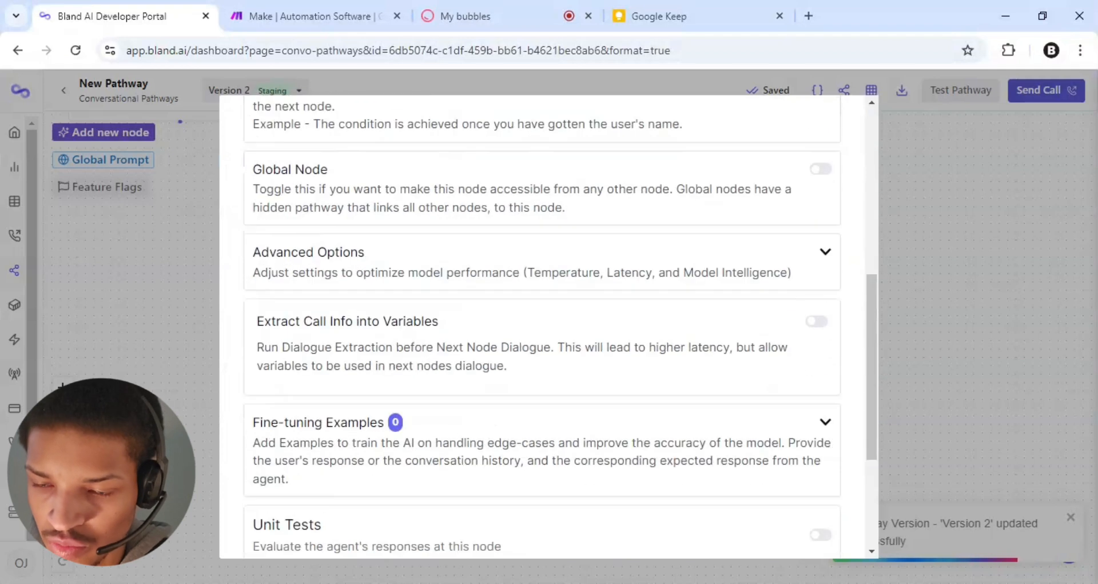
pyautogui.click(825, 246)
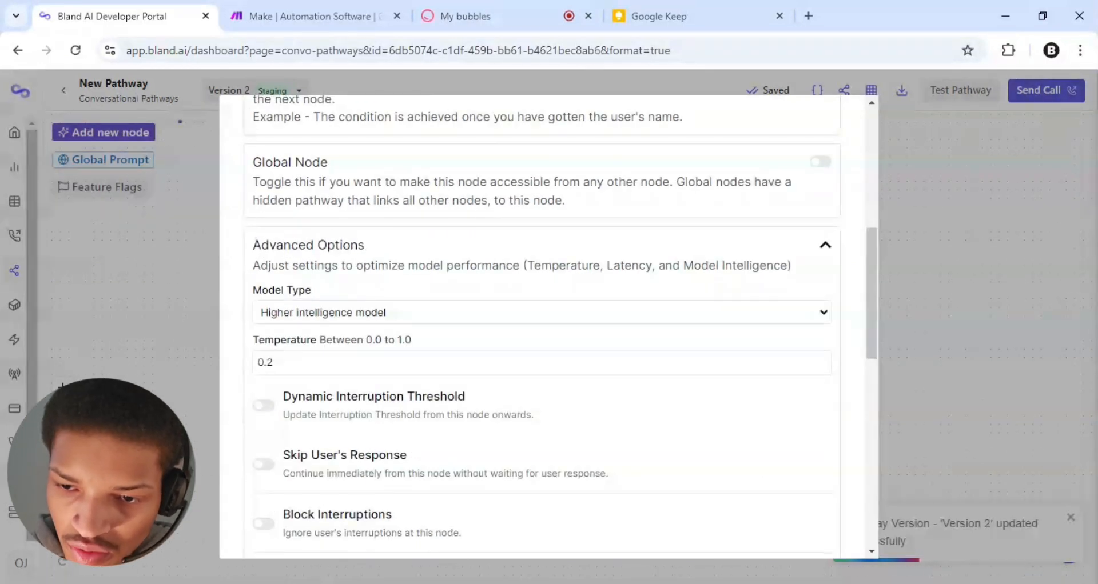
pyautogui.hscroll(-3, 542, 327)
pyautogui.click(263, 524)
pyautogui.click(264, 464)
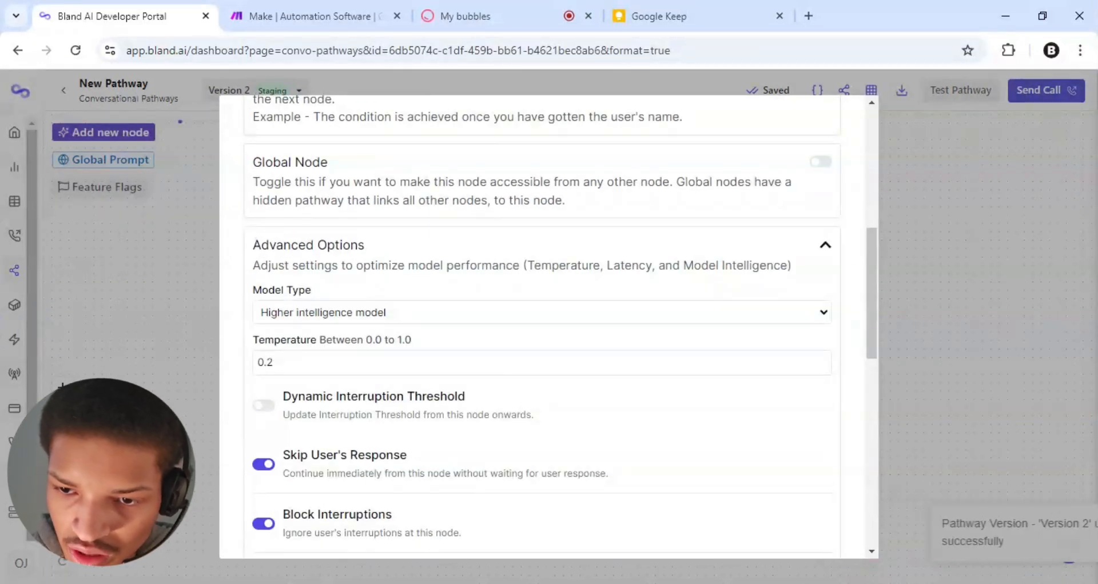
pyautogui.scroll(-2, 542, 327)
pyautogui.click(264, 335)
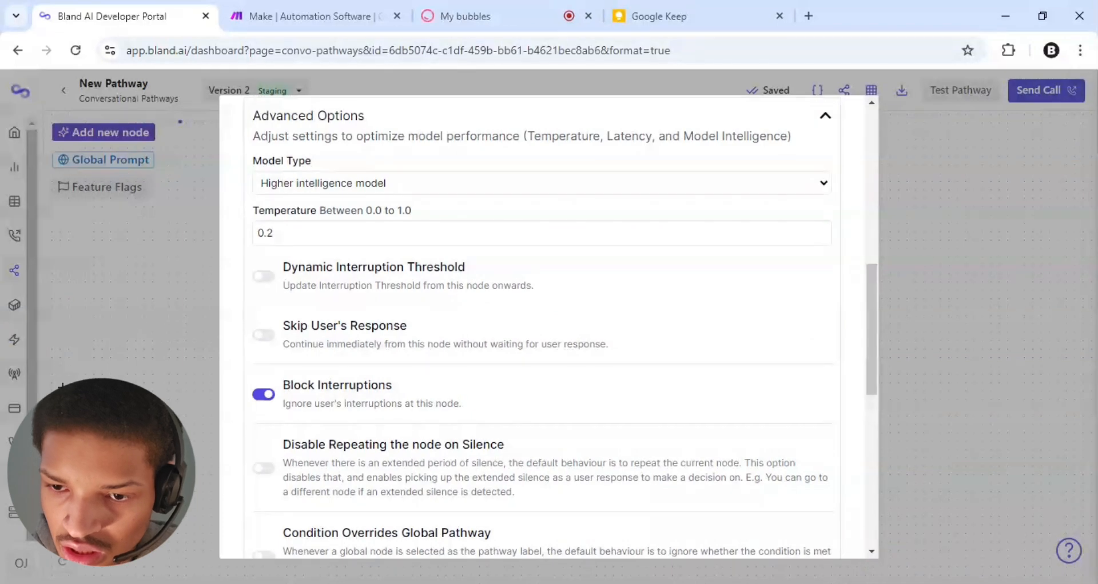
pyautogui.click(264, 336)
pyautogui.scroll(1, 542, 327)
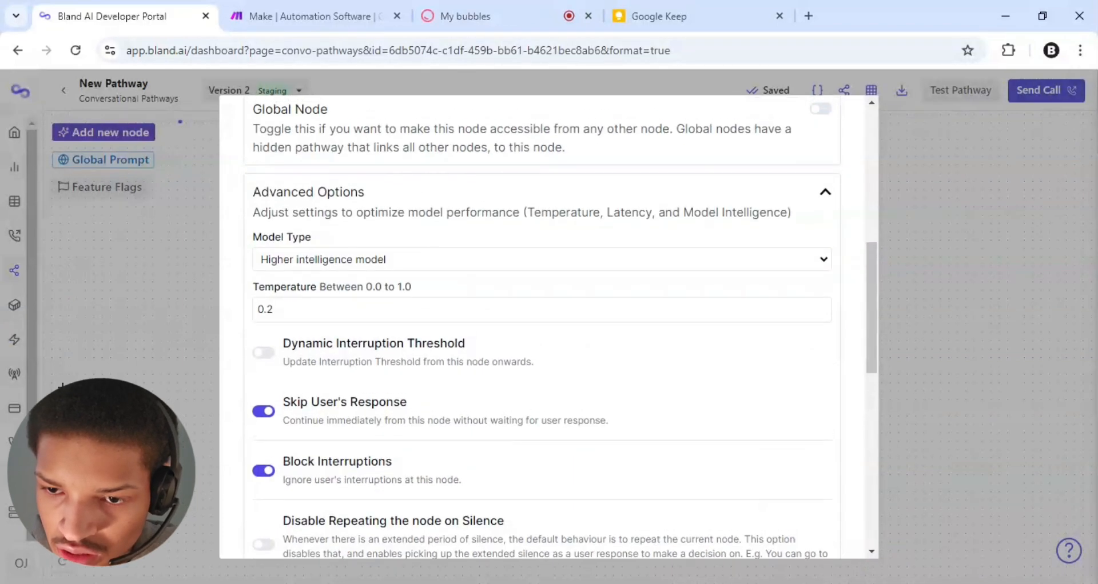
# Change the model type of the "Close the call off and end the call" node and save the node
pyautogui.click(542, 254)
pyautogui.click(542, 289)
pyautogui.scroll(-10, 542, 327)
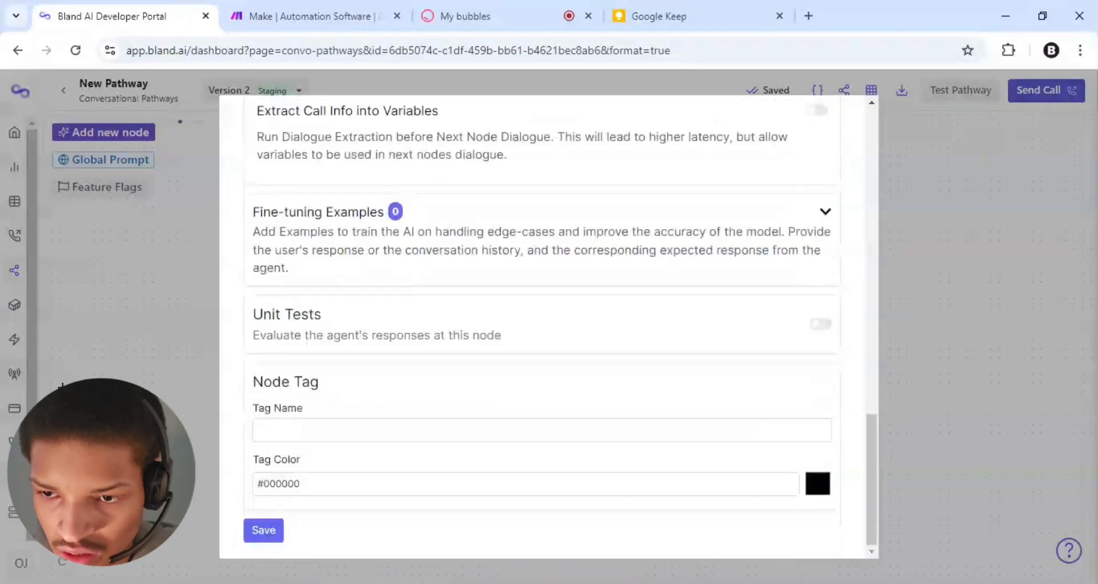
pyautogui.click(264, 530)
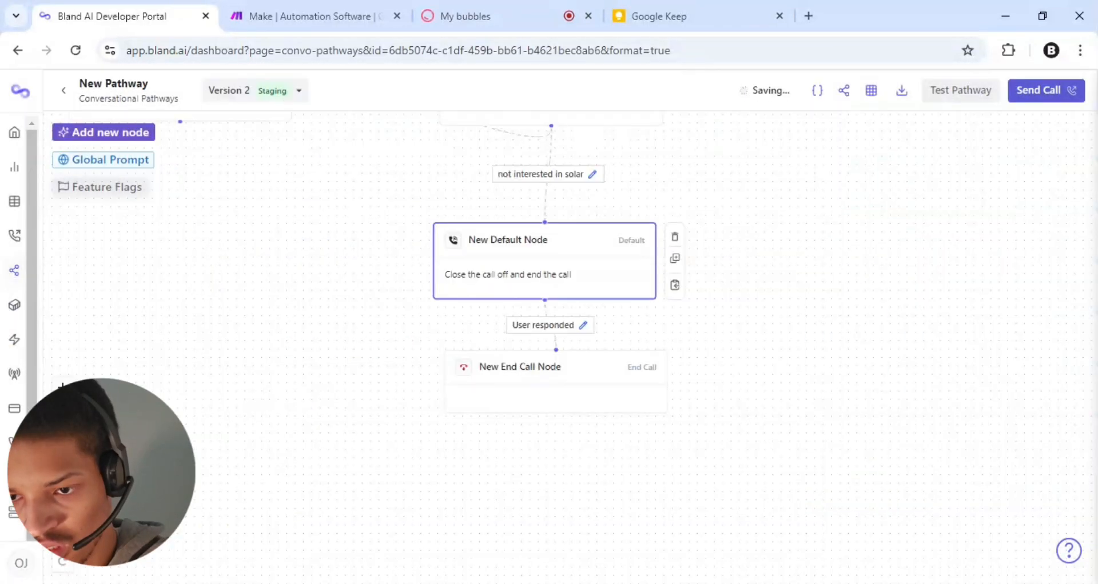
pyautogui.click(500, 391)
pyautogui.moveTo(409, 314); pyautogui.dragTo(431, 360)
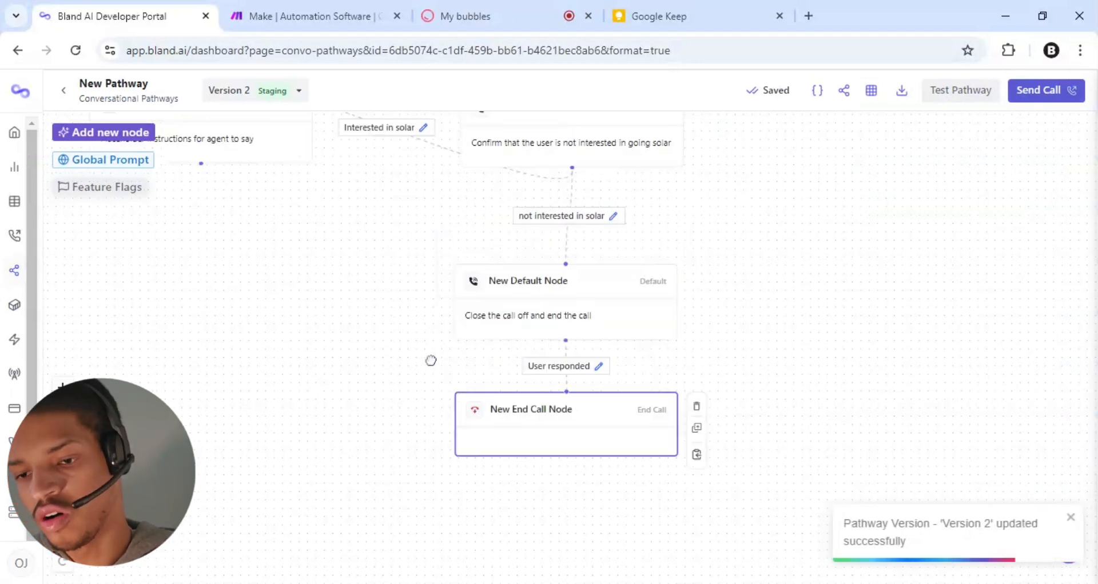
pyautogui.click(527, 286)
pyautogui.doubleClick(526, 286)
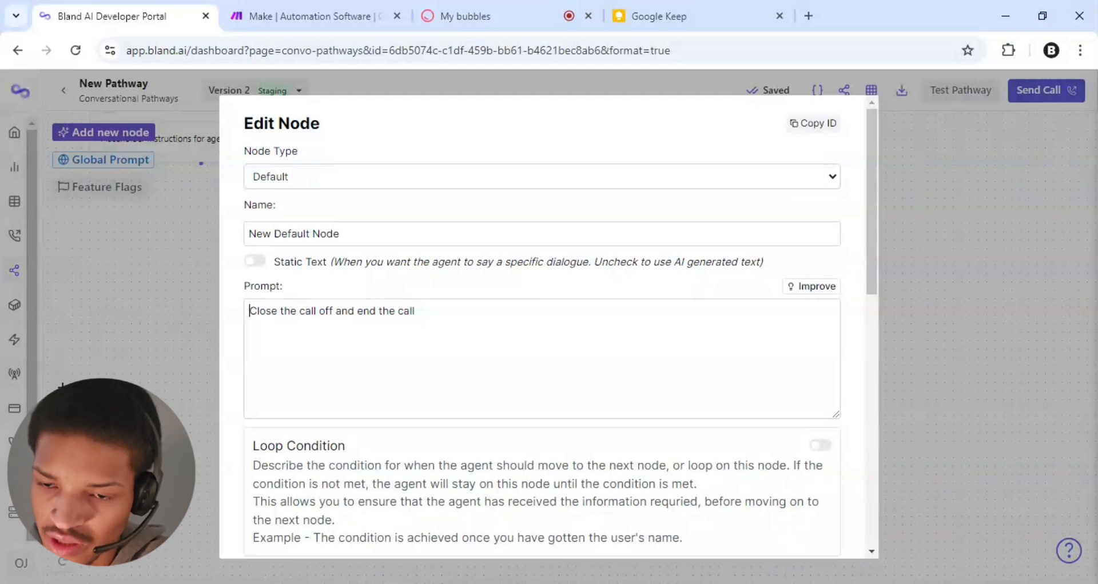
pyautogui.click(215, 283)
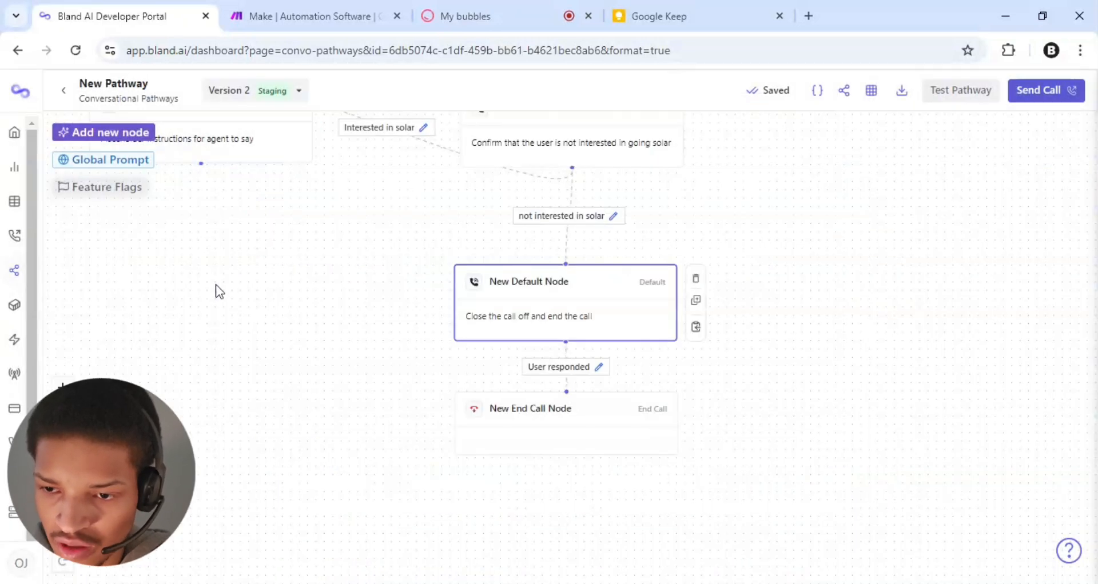
# Open the placeholder node under "The user is interested" for editing and rename it as "Solar Pitch"
pyautogui.scroll(-1, 390, 345)
pyautogui.moveTo(390, 344); pyautogui.dragTo(508, 521)
pyautogui.moveTo(515, 462); pyautogui.dragTo(516, 479)
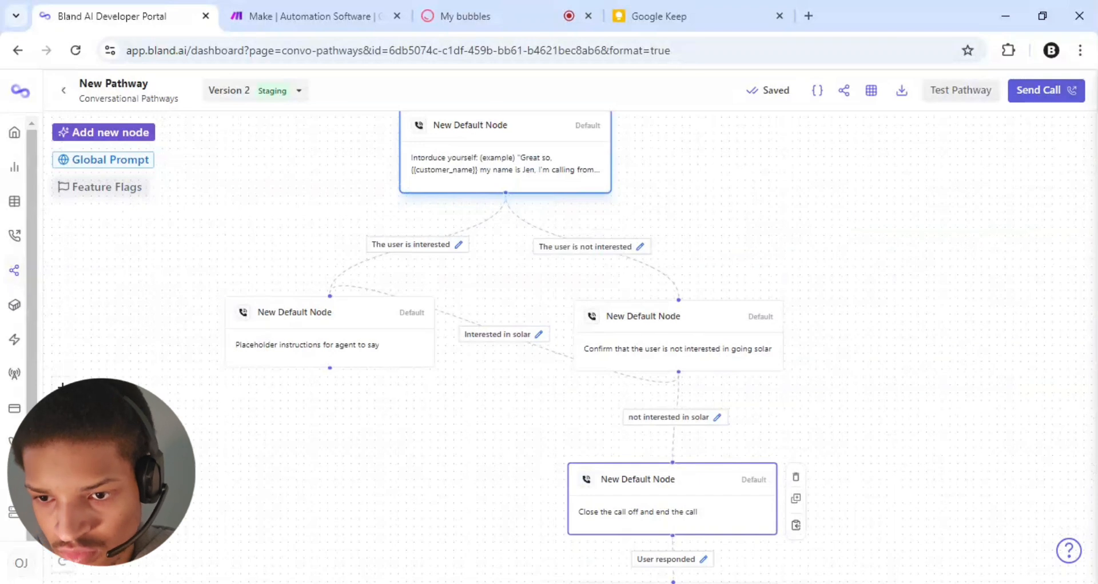
pyautogui.scroll(-1, 516, 478)
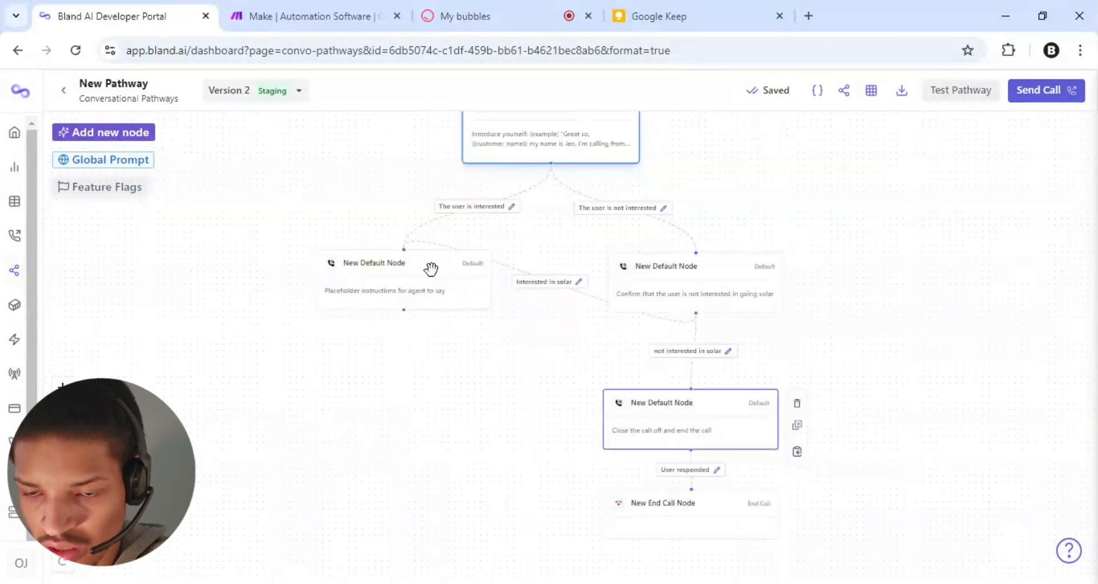
pyautogui.doubleClick(429, 269)
pyautogui.click(353, 234)
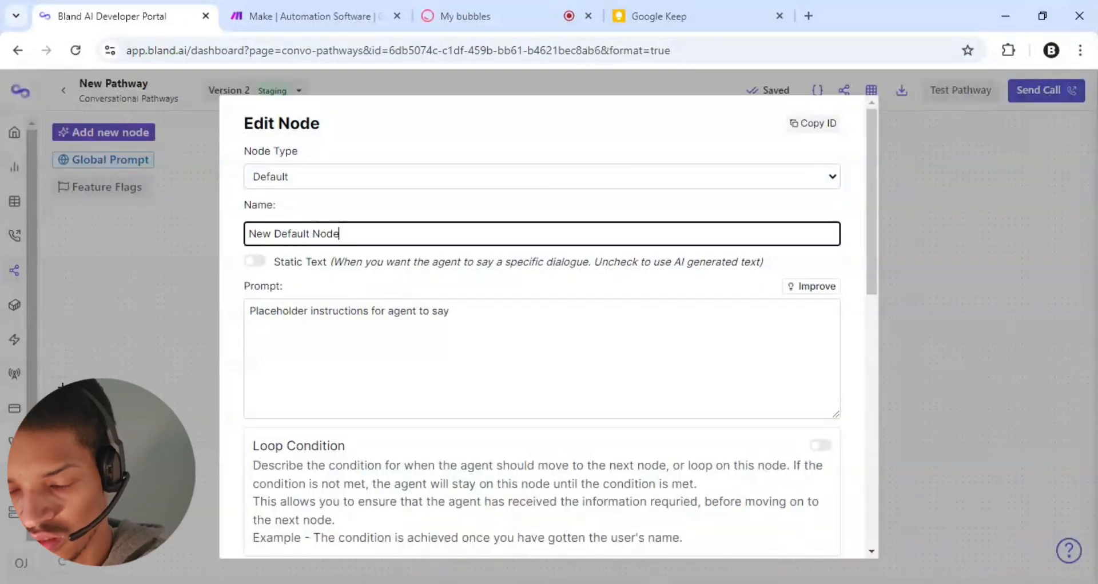
pyautogui.hotkey('ctrl', 'a')
pyautogui.write('So')
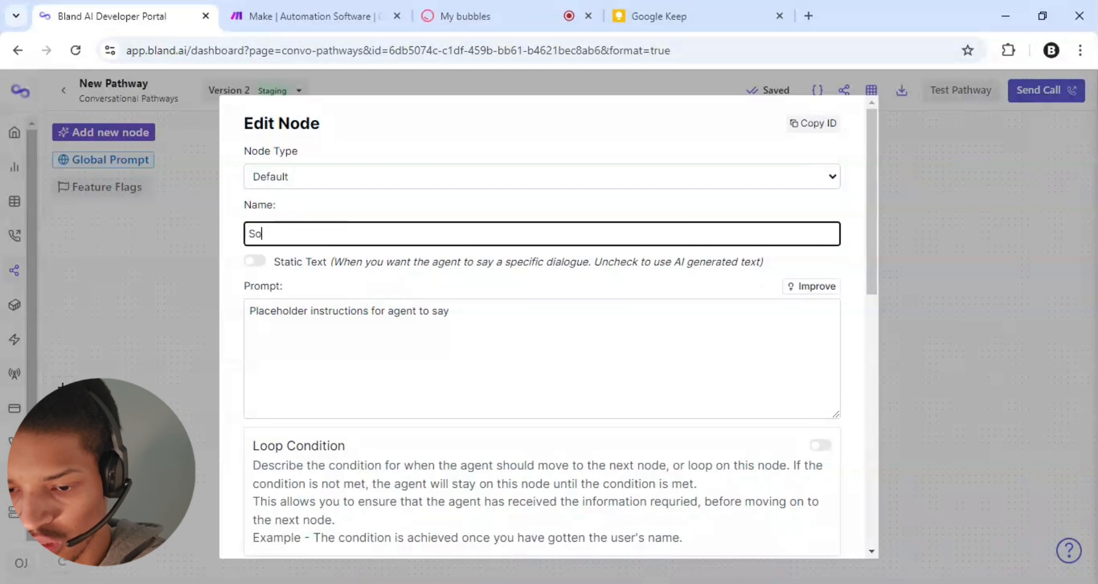
pyautogui.write('lar Pitch')
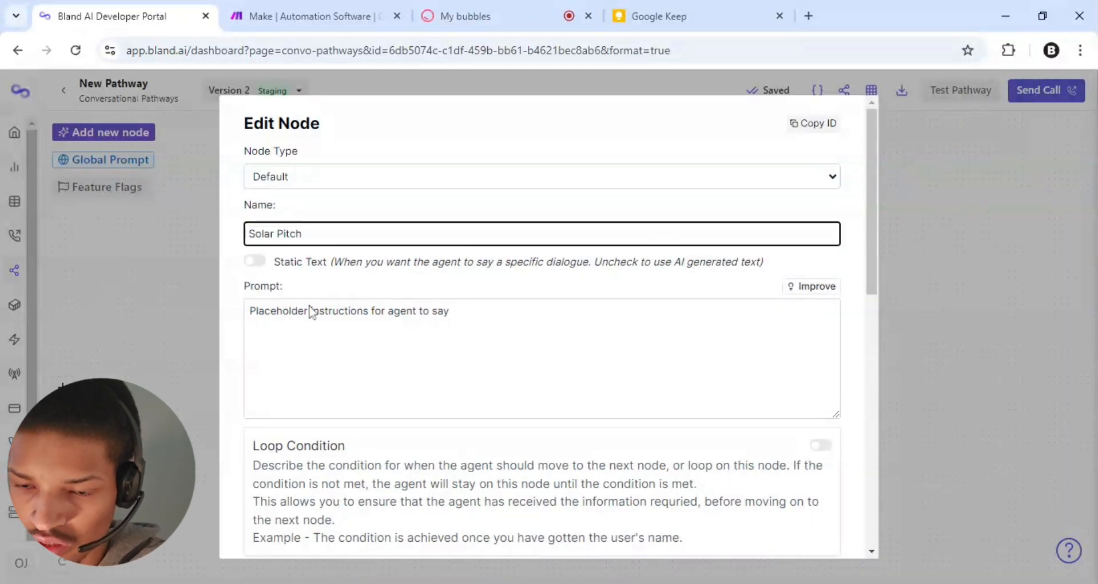
# Replace the Solar Pitch node's placeholder prompt with "Objective: Get the user to schedule an appointment" followed by a blank line
pyautogui.click(248, 312)
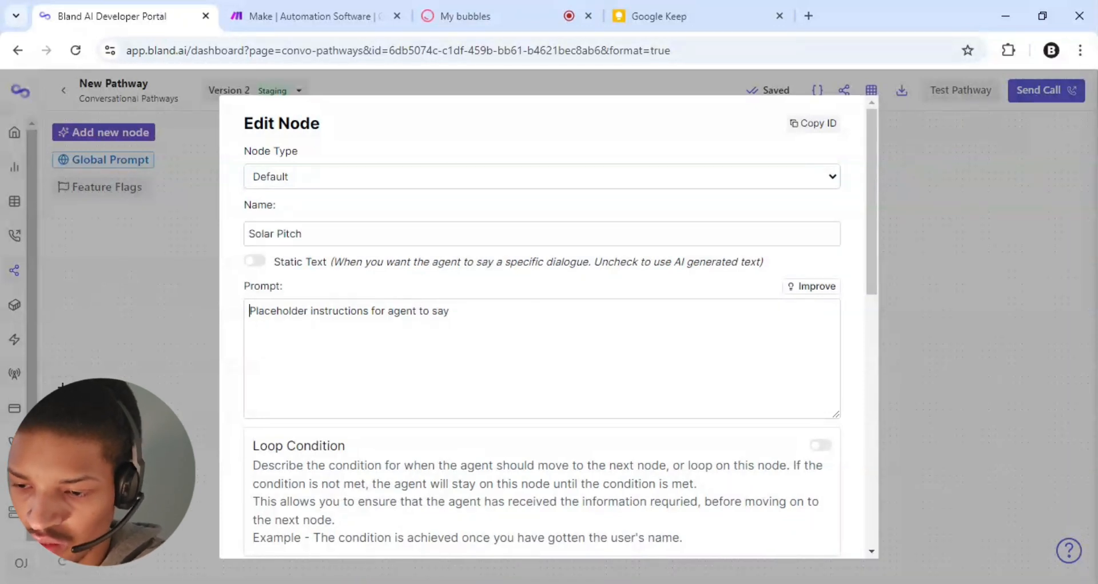
pyautogui.hotkey('ctrl', 'a')
pyautogui.press('BackSpace')
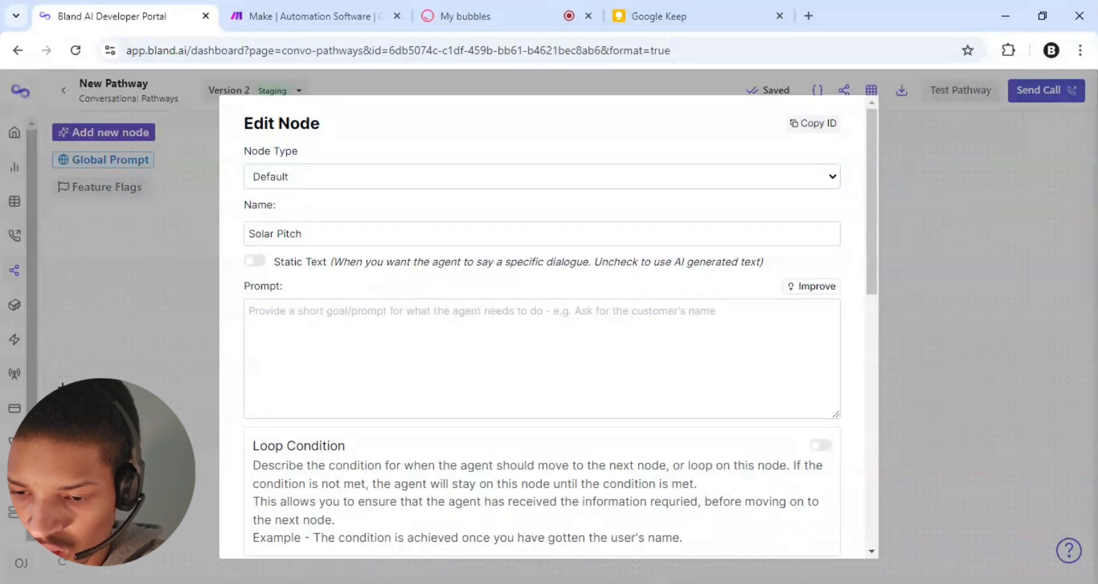
pyautogui.write('O')
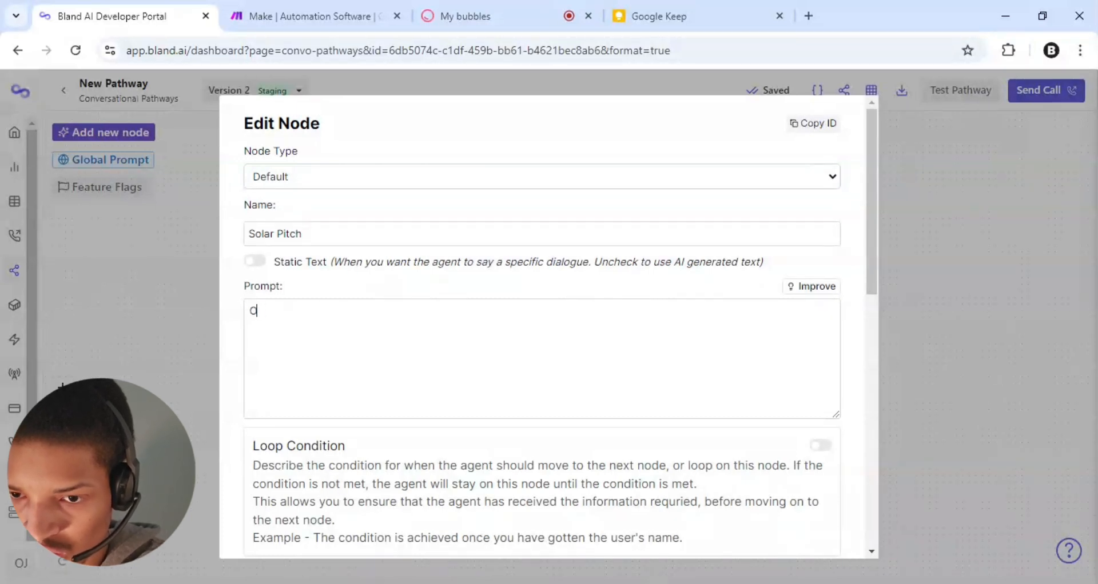
pyautogui.write('bjective')
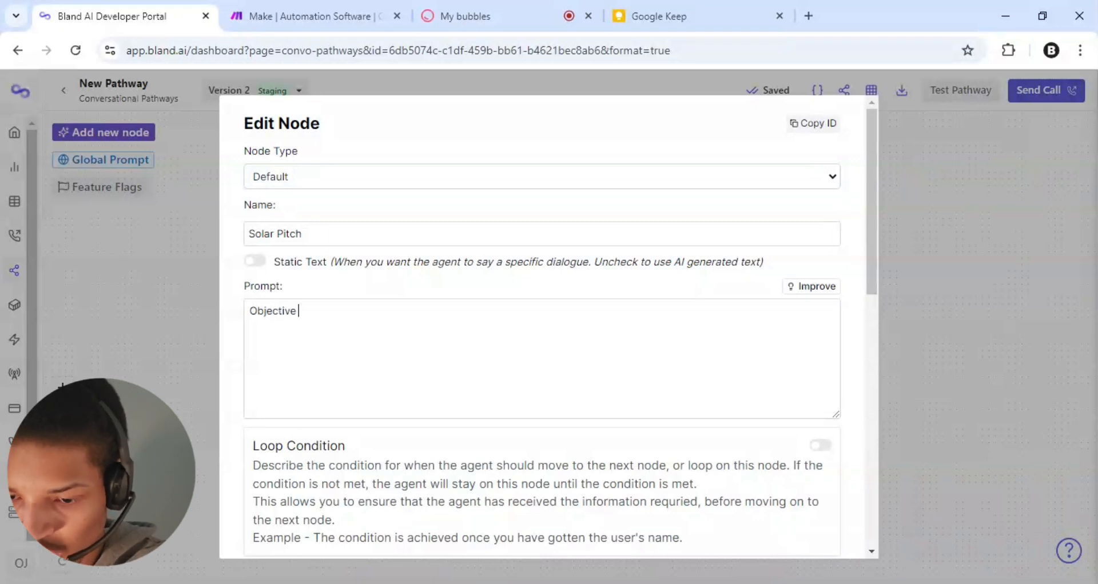
pyautogui.write(' :')
pyautogui.press('BackSpace')
pyautogui.press('BackSpace')
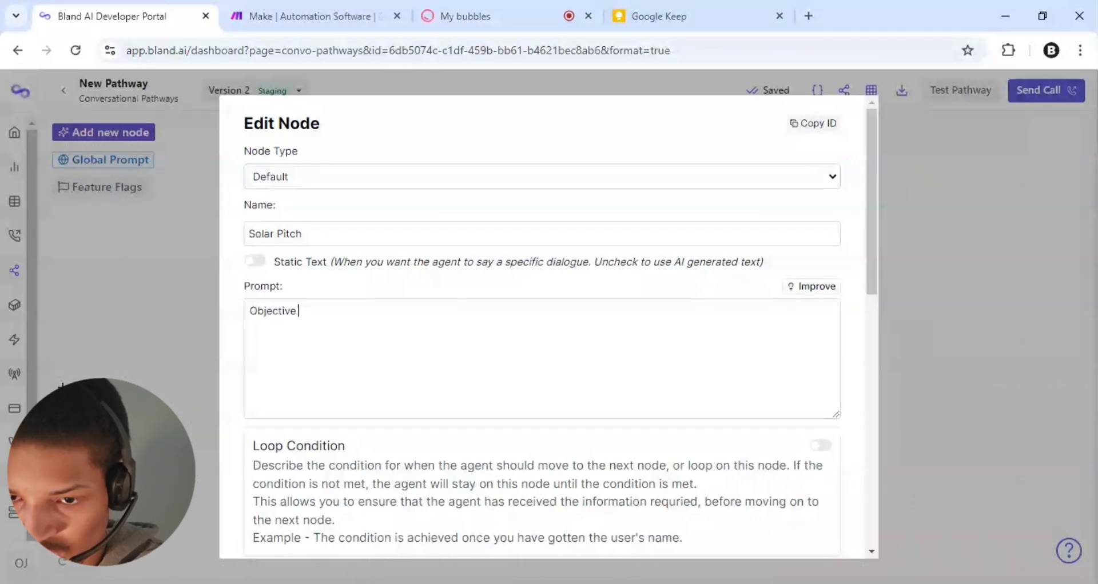
pyautogui.press('BackSpace')
pyautogui.write(': G')
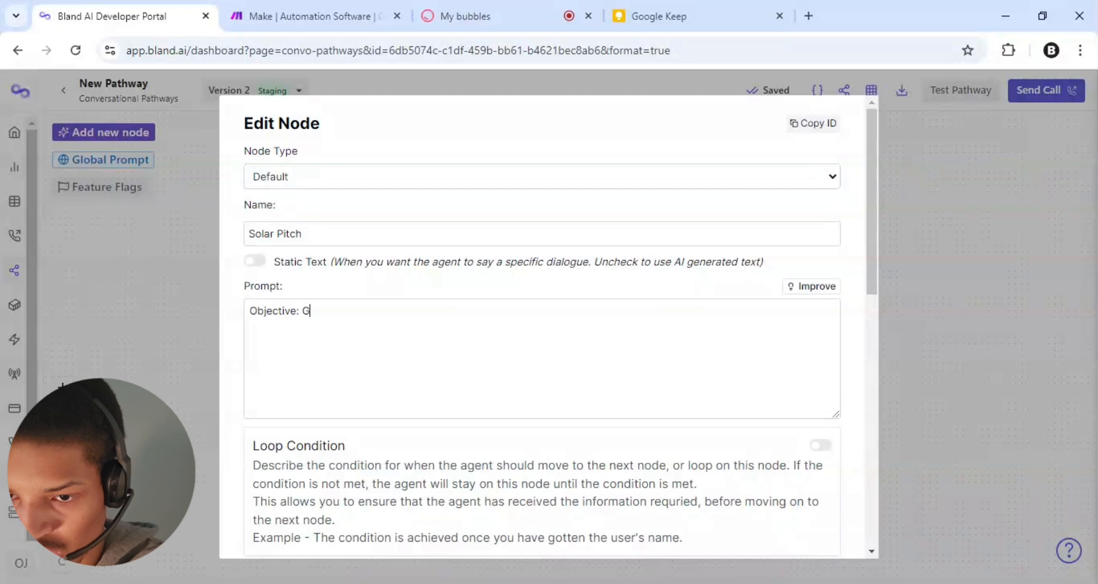
pyautogui.write('et the user ')
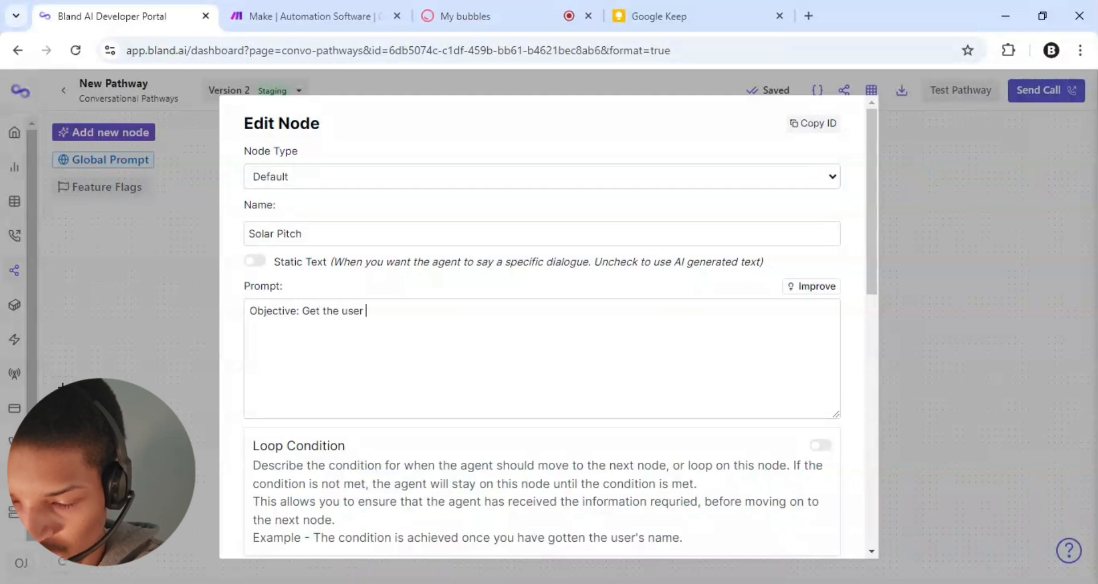
pyautogui.write('to schedu')
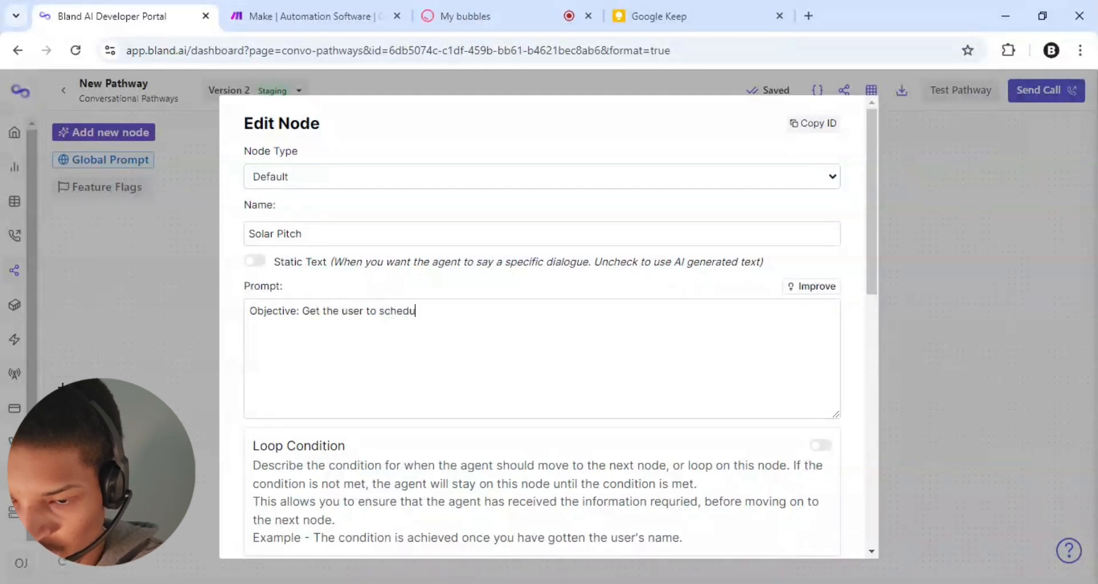
pyautogui.write('le and')
pyautogui.press('BackSpace')
pyautogui.write('a')
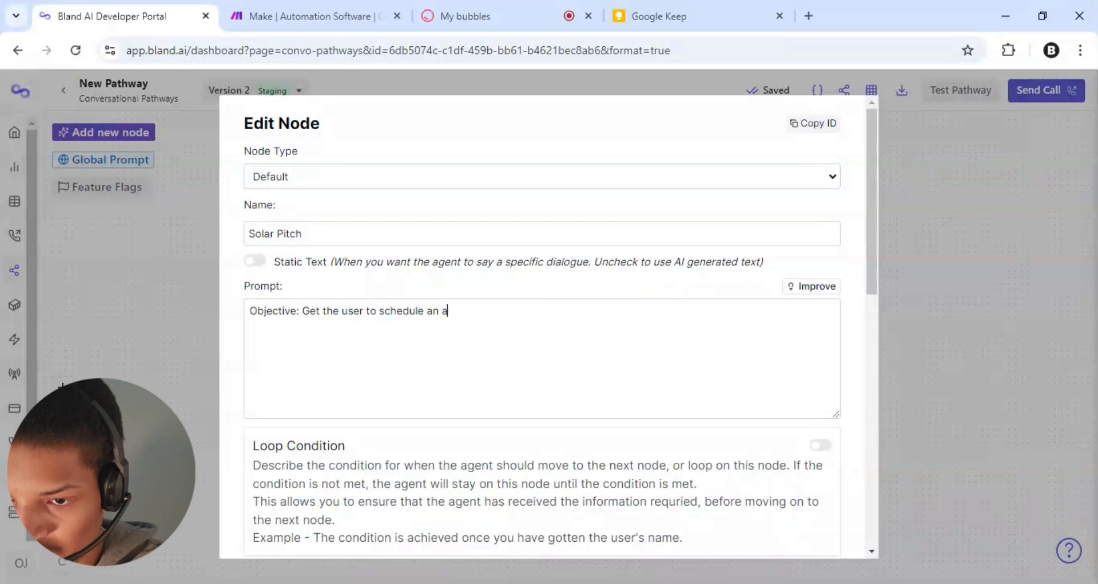
pyautogui.write('ppointment')
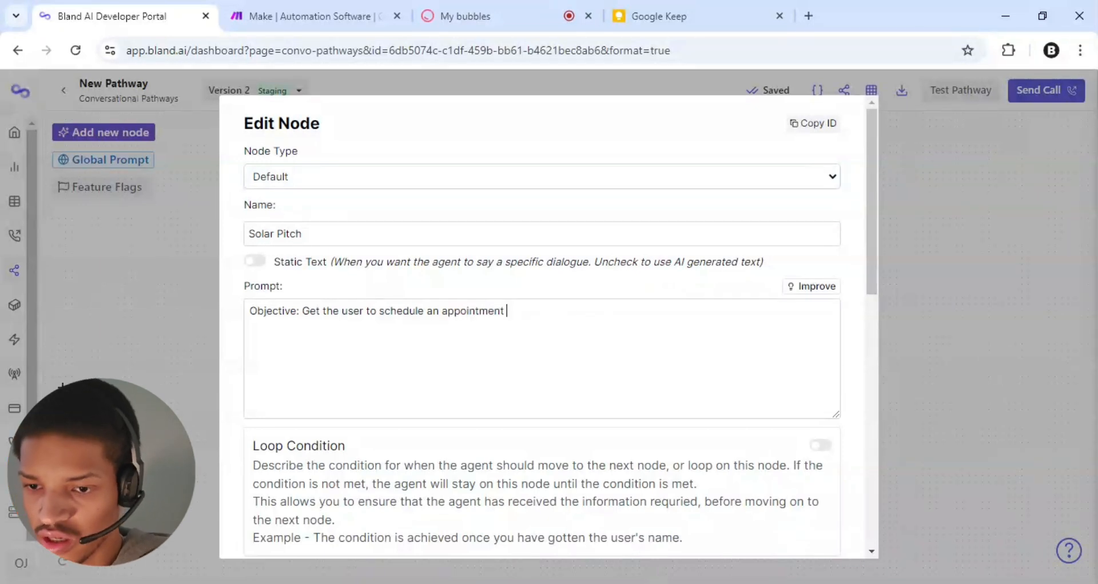
pyautogui.press('Return')
pyautogui.press('Return')
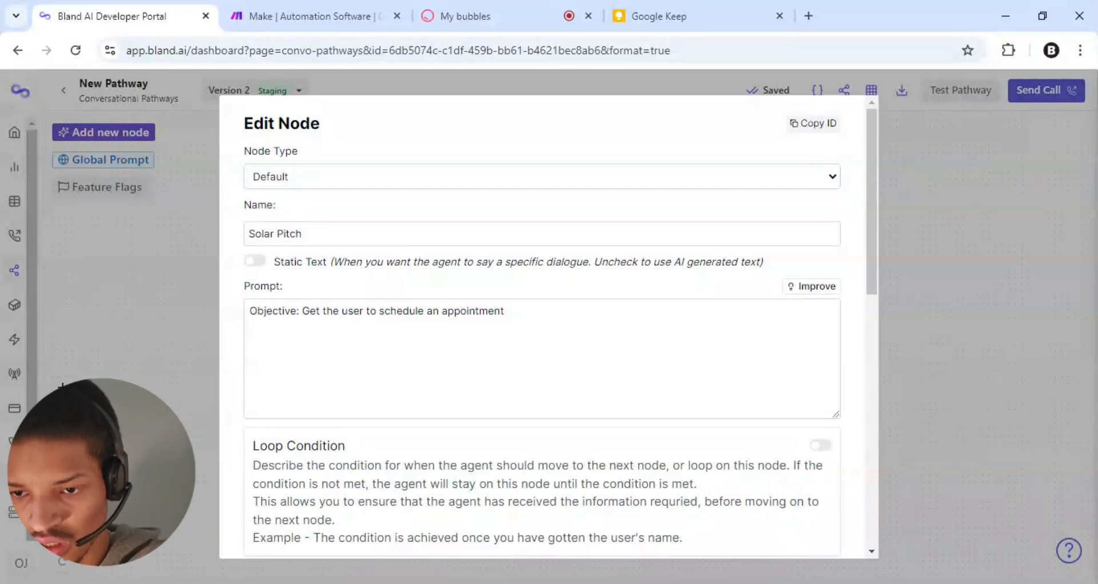
# Insert "agree to" before "schedule" so the objective reads "Get the user to agree to schedule an appointment"
pyautogui.write('agree to')
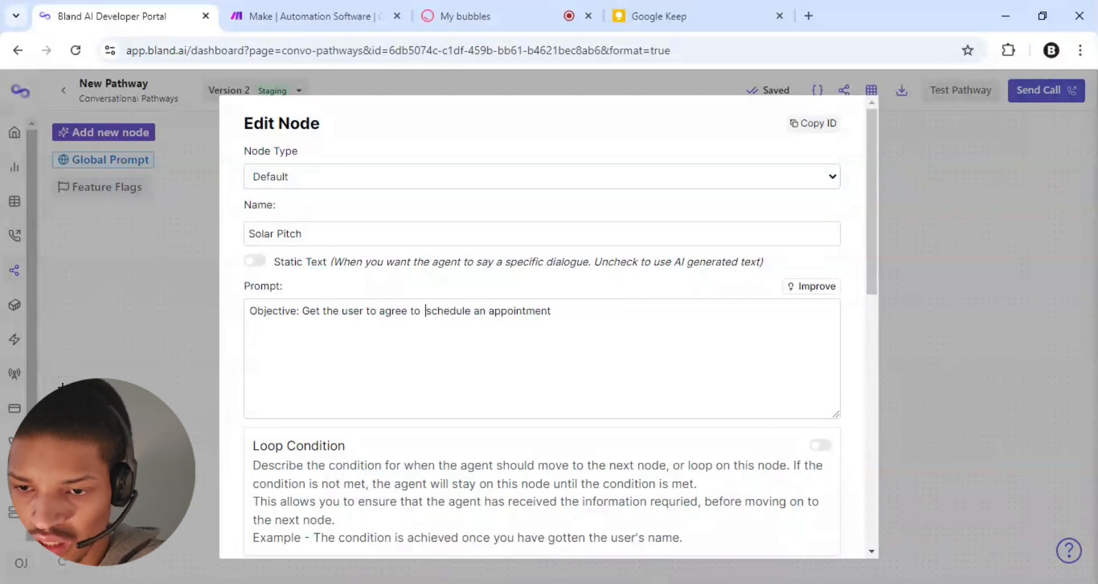
pyautogui.press('BackSpace')
pyautogui.press('BackSpace')
pyautogui.press('BackSpace')
pyautogui.press('BackSpace')
pyautogui.press('BackSpace')
pyautogui.press('BackSpace')
pyautogui.press('BackSpace')
pyautogui.press('BackSpace')
pyautogui.press('BackSpace')
pyautogui.press('BackSpace')
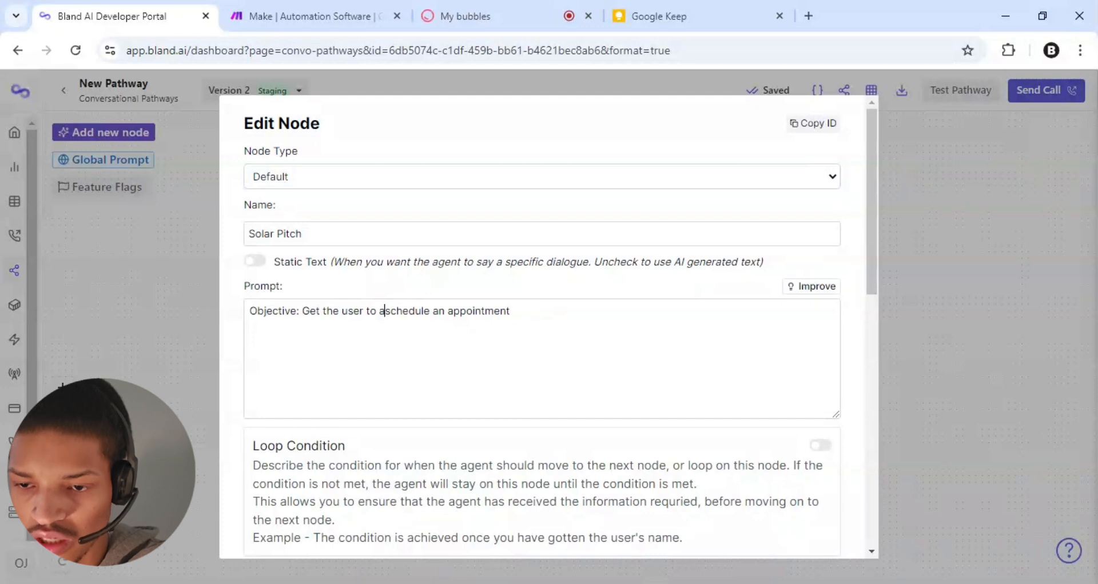
pyautogui.write('agree to')
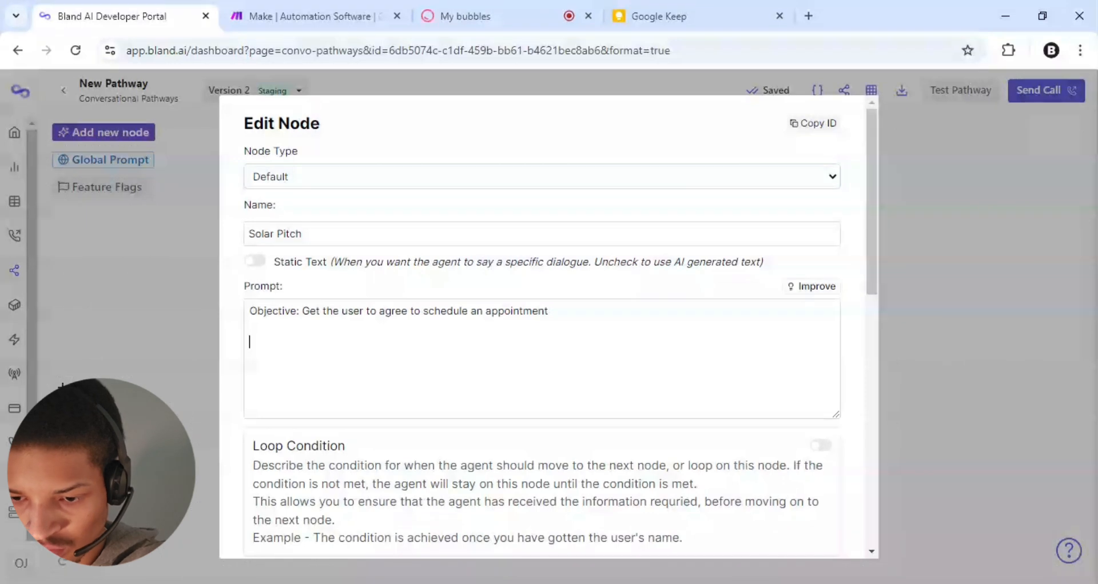
# Add the heading "Things to do:" below the objective in the Solar Pitch prompt, followed by a line break
pyautogui.write('Thin')
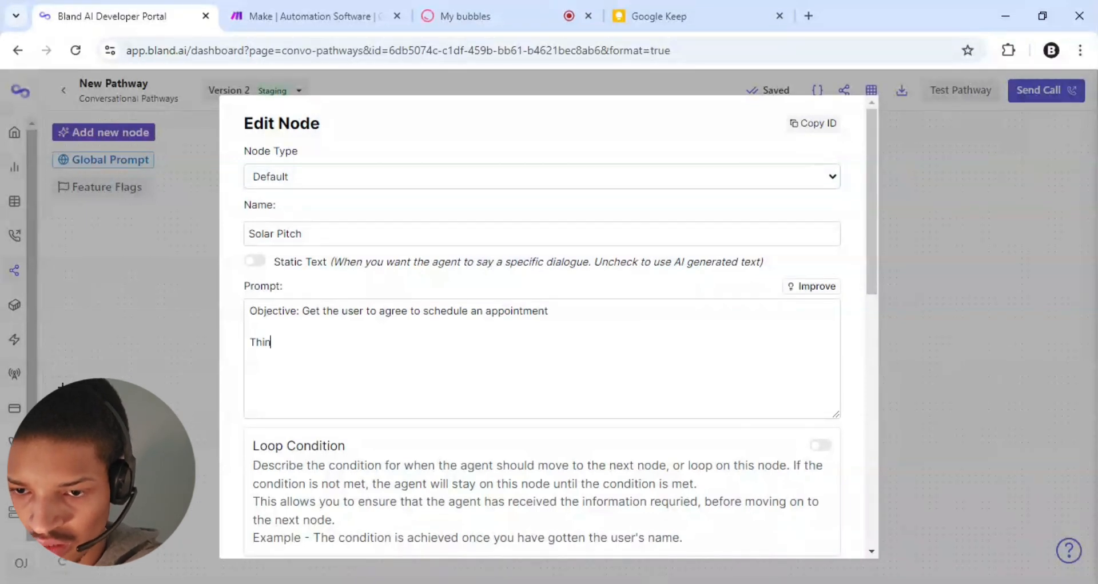
pyautogui.write('gs to')
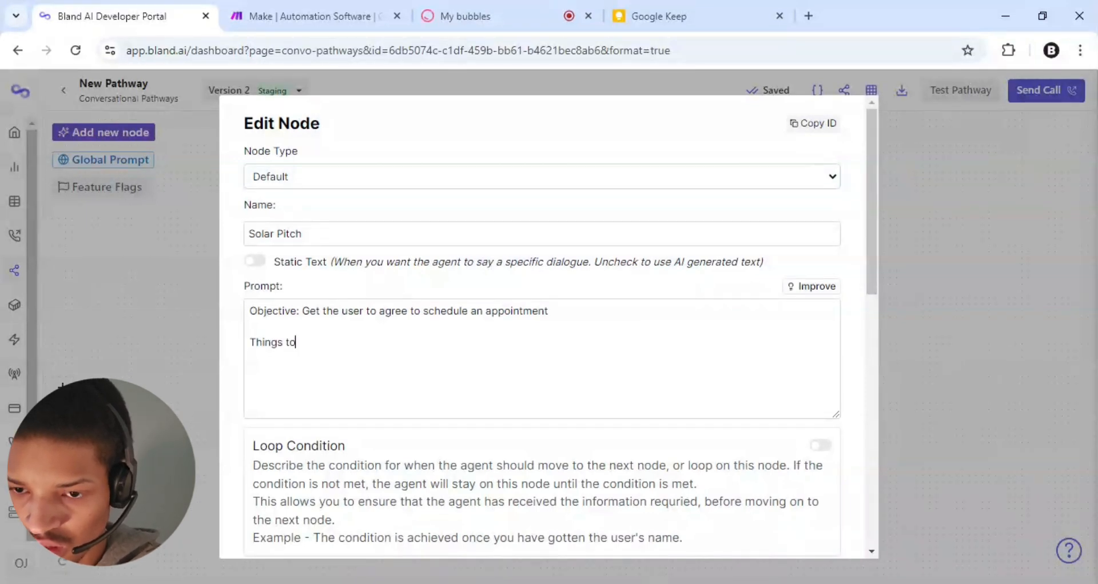
pyautogui.write(' do:')
pyautogui.press('Return')
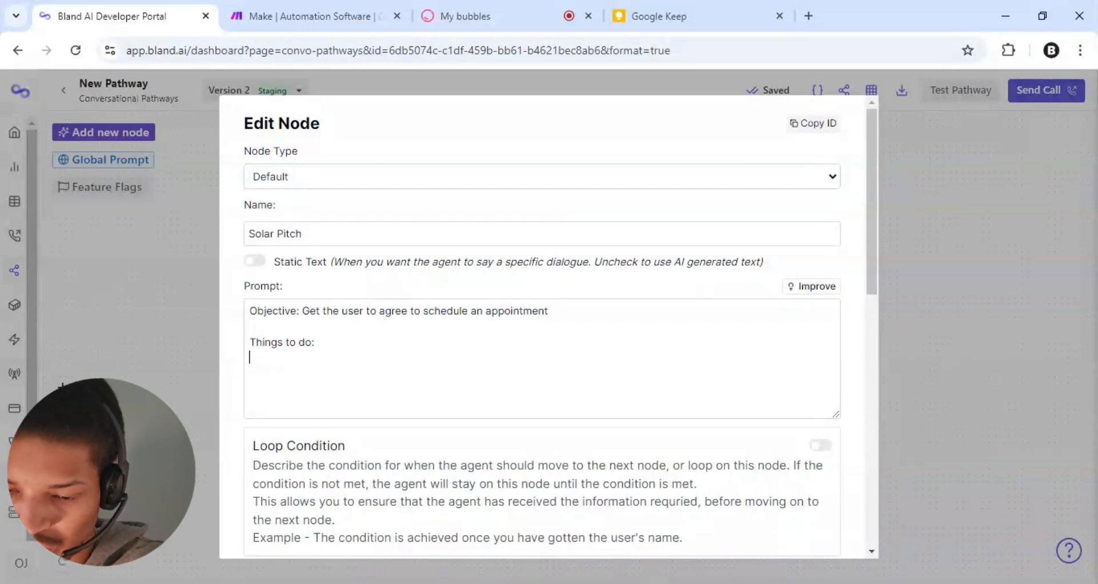
pyautogui.write('Fi')
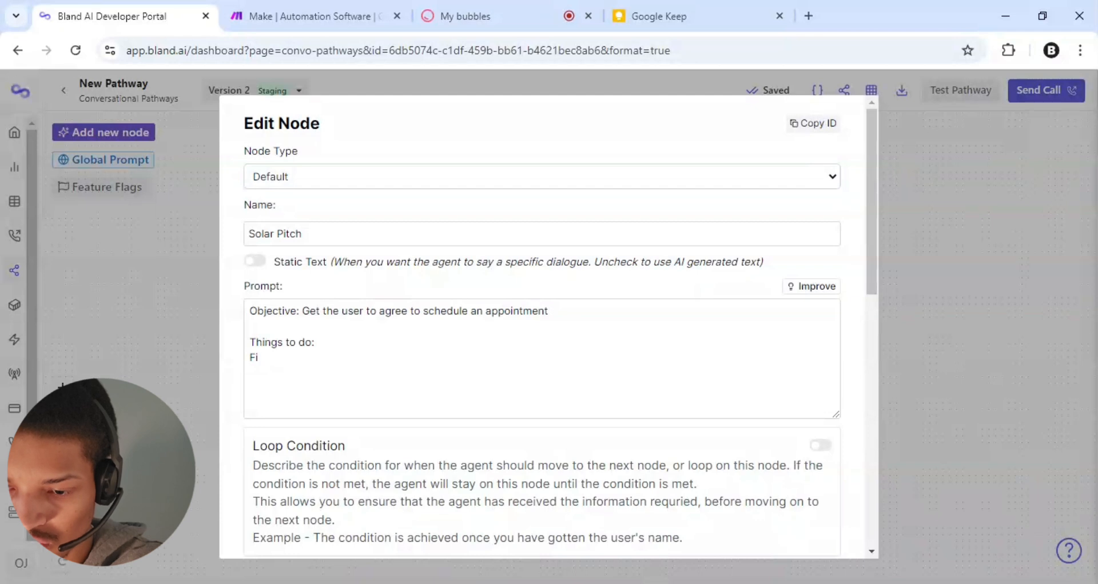
pyautogui.press('BackSpace')
pyautogui.press('BackSpace')
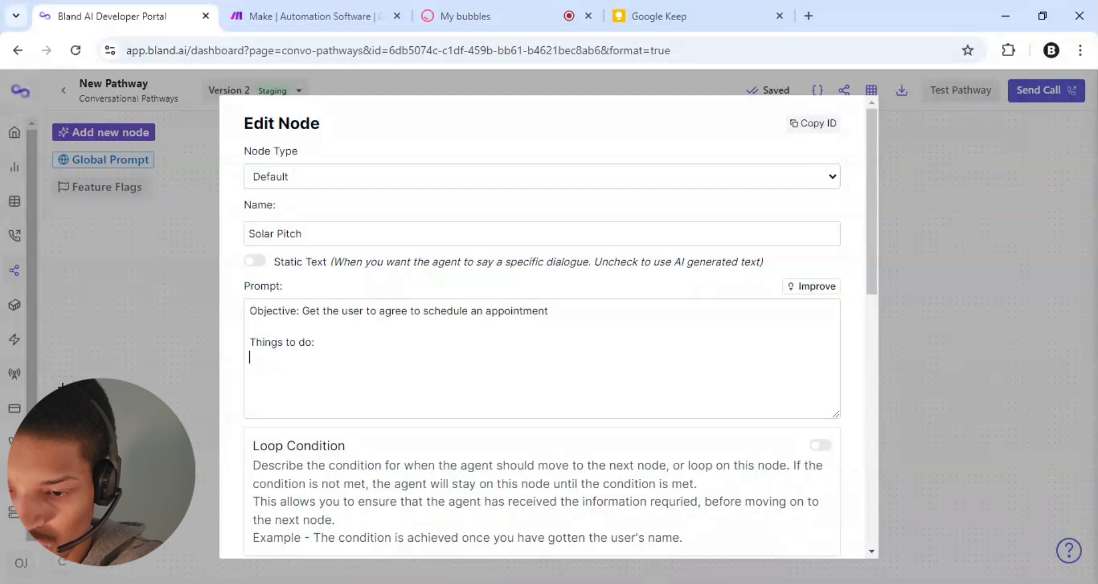
# Add the instruction "Let the user know what net metering is." under the "Things to do:" heading, followed by a line break
pyautogui.write('Let th')
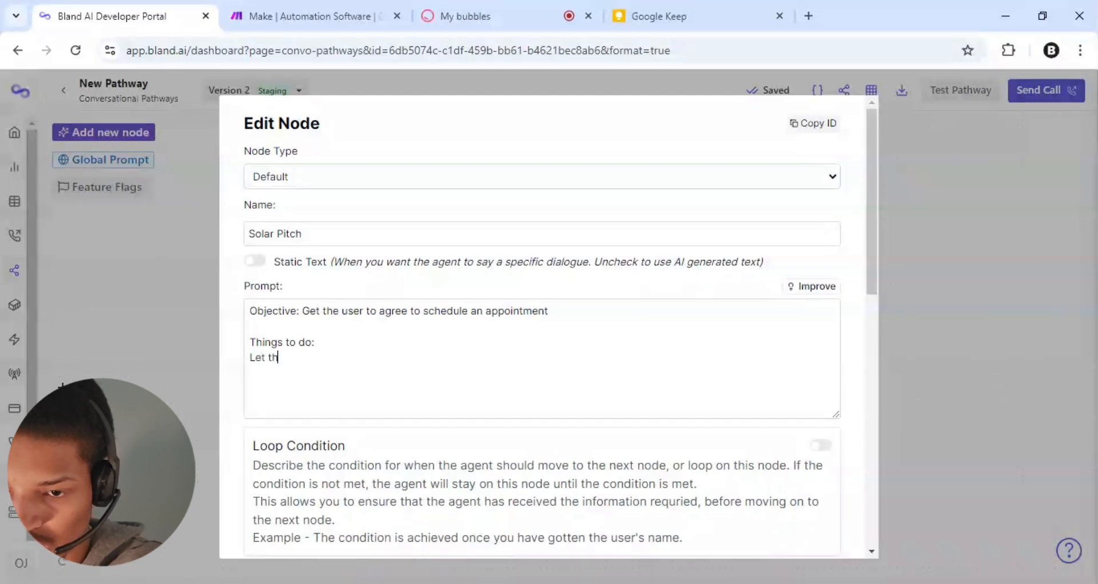
pyautogui.write('e user know ')
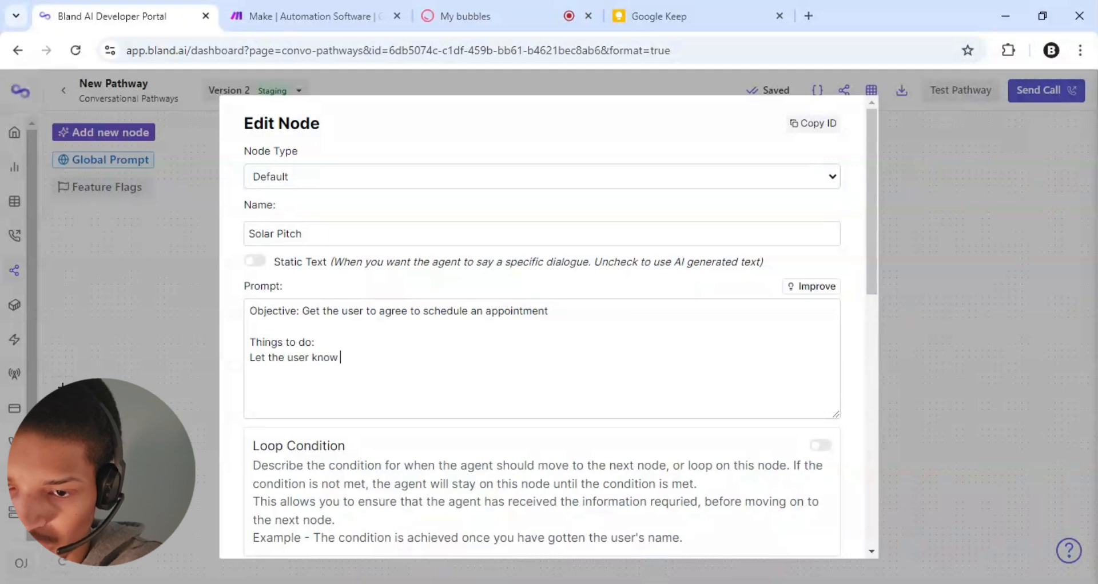
pyautogui.write('what net m')
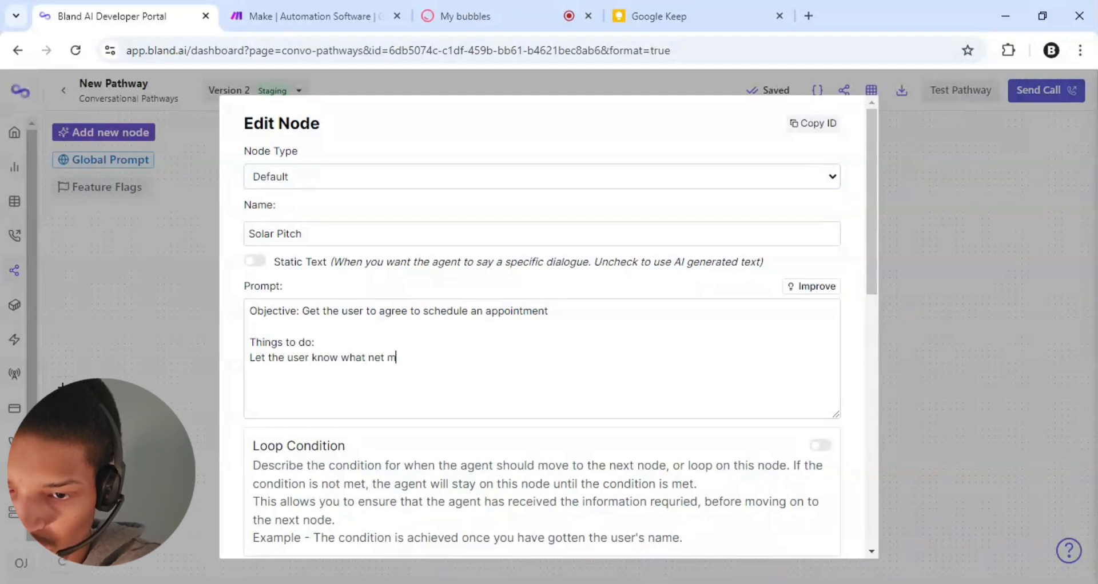
pyautogui.write('eter')
pyautogui.press('BackSpace')
pyautogui.press('BackSpace')
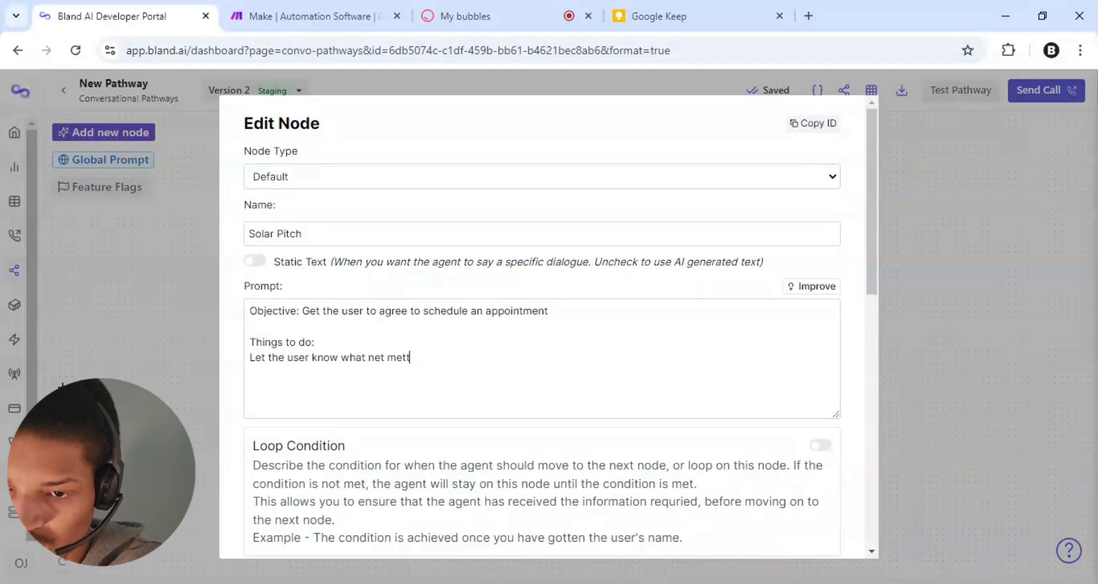
pyautogui.write('ering is')
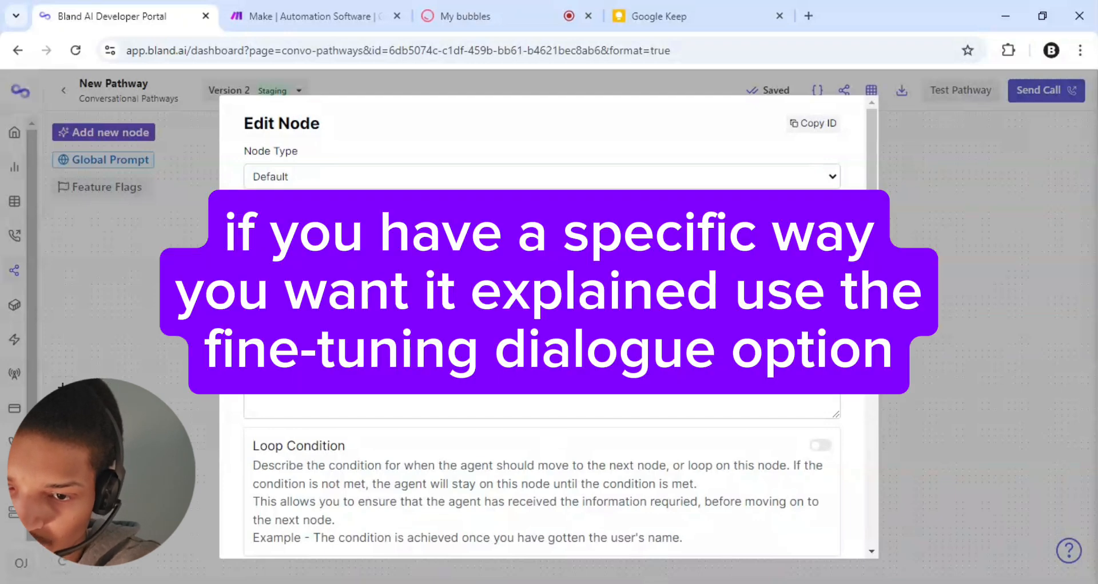
pyautogui.hotkey('alt', 'Tab')
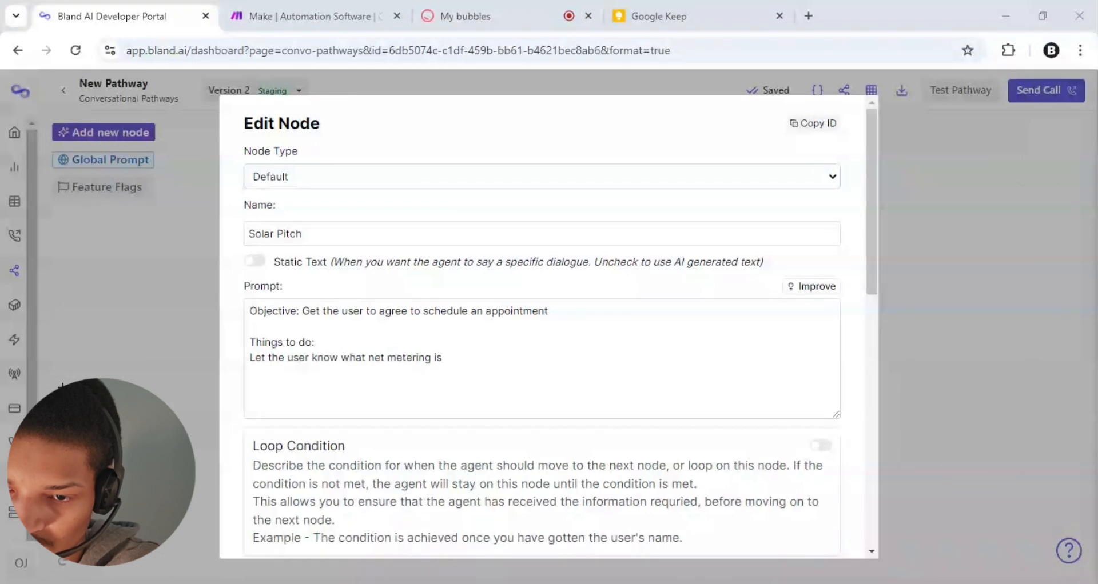
pyautogui.hotkey('alt', 'Tab')
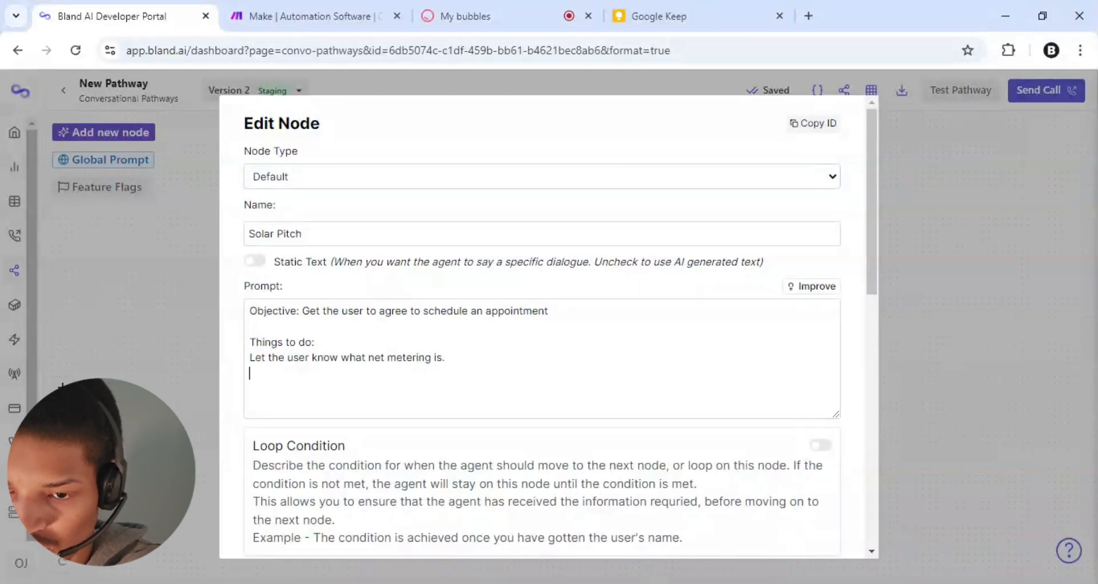
# Begin a second instruction under "Things to do:" with the text "Find out h"
pyautogui.write('Find out h')
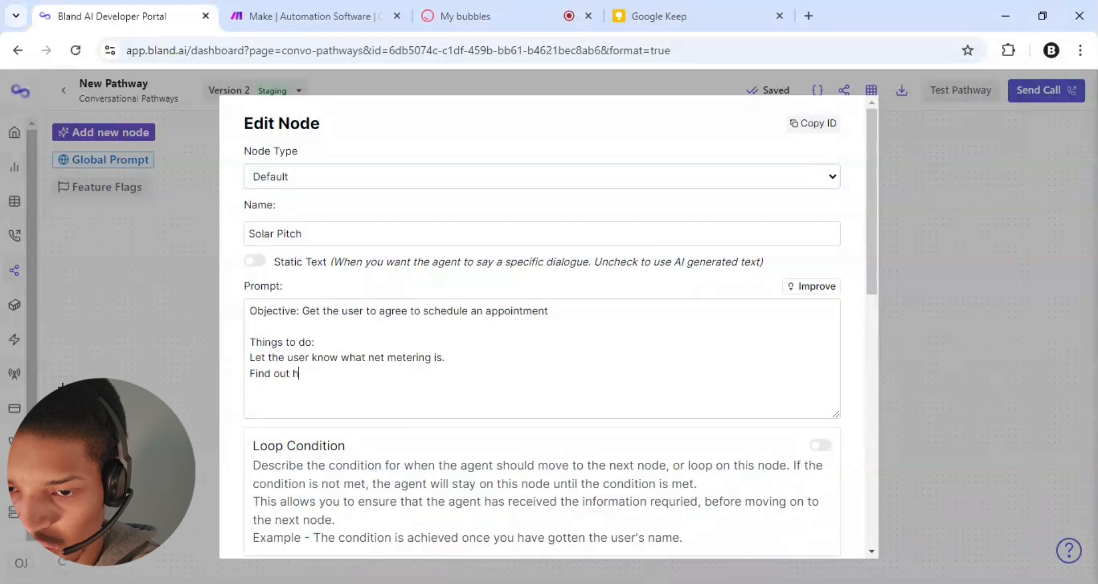
# Complete the second to-do line of the node prompt as "Find out how much they're currently paying for the electrical bill." and start a new line
pyautogui.write('ow much thy')
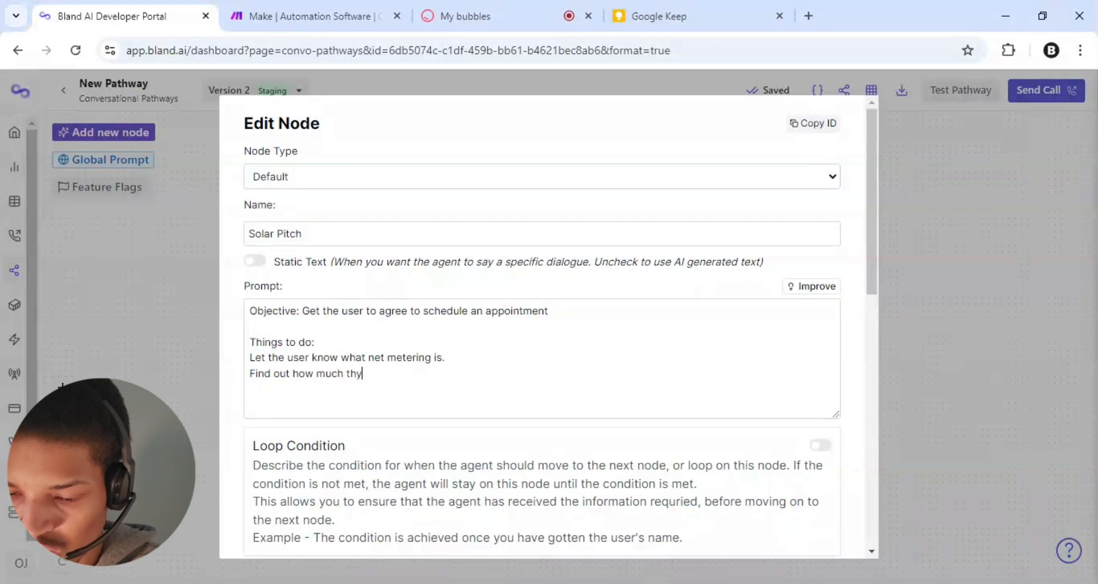
pyautogui.press('BackSpace')
pyautogui.write("ey're")
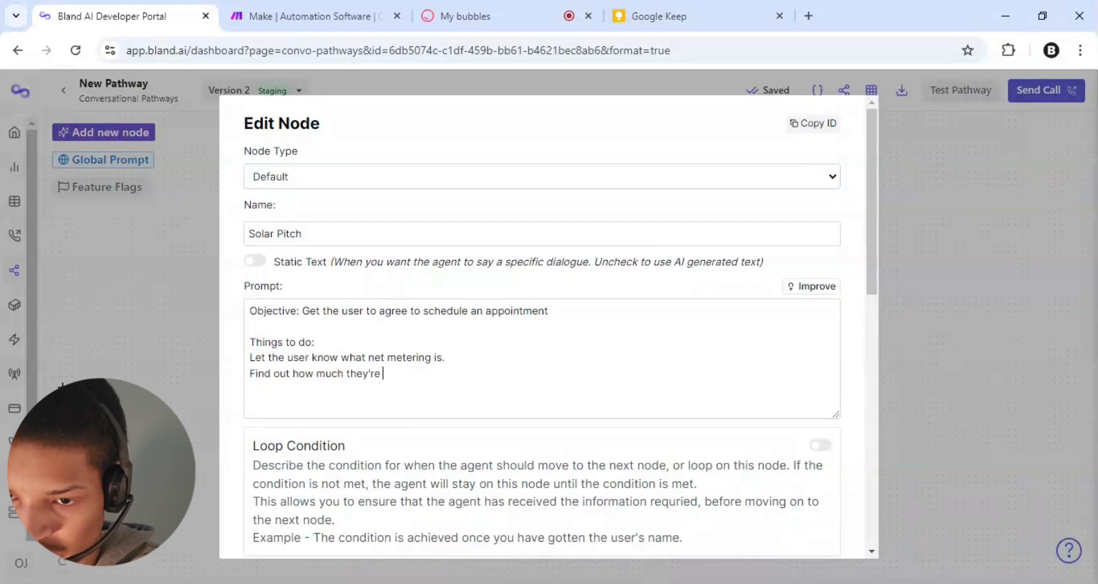
pyautogui.press('BackSpace')
pyautogui.press('BackSpace')
pyautogui.press('BackSpace')
pyautogui.press('BackSpace')
pyautogui.write("'re cur")
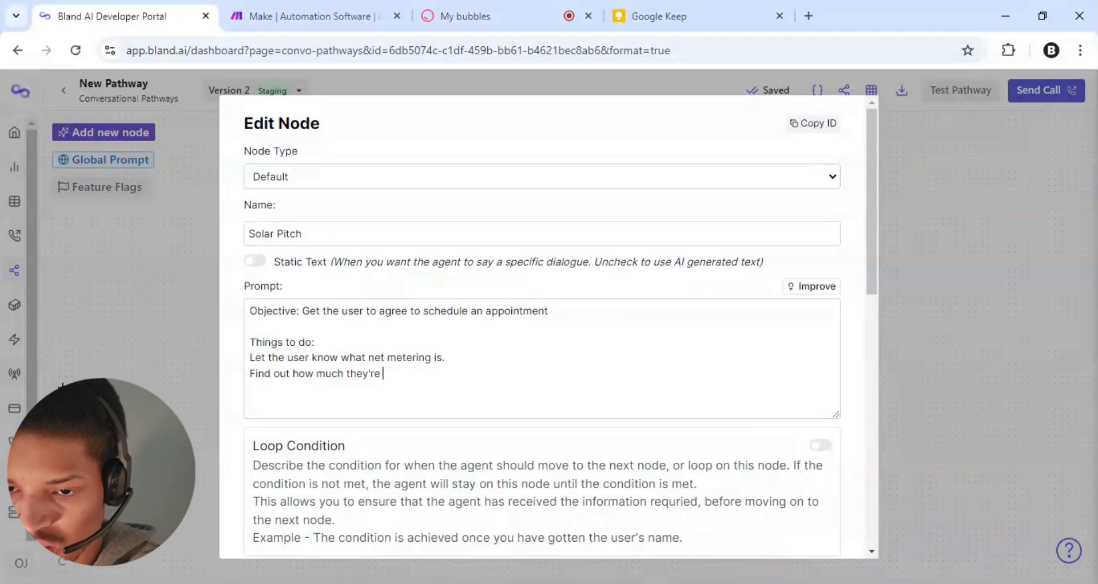
pyautogui.write('rently')
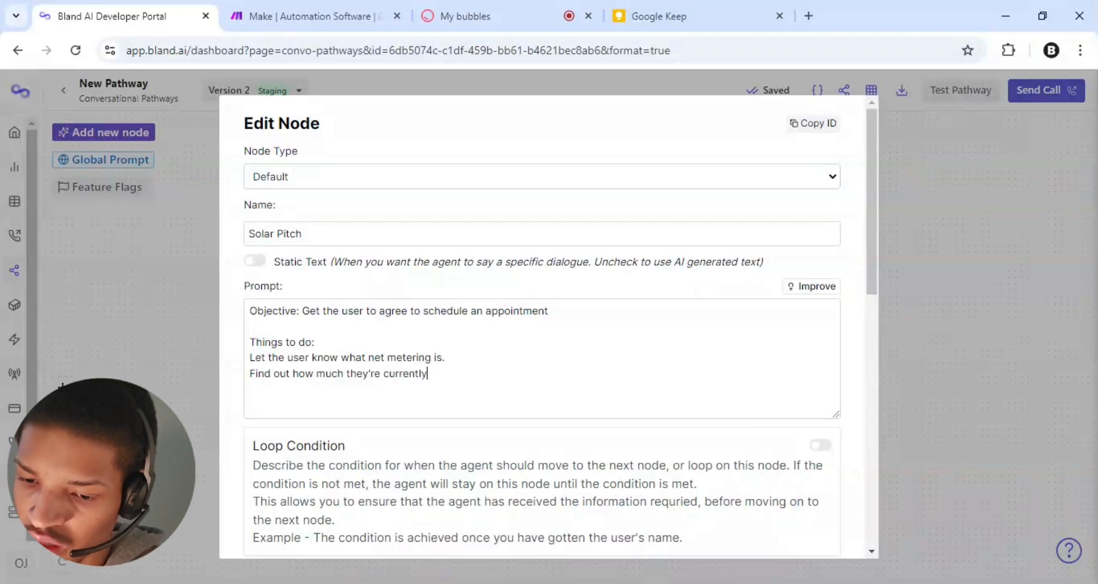
pyautogui.write(' paying for th')
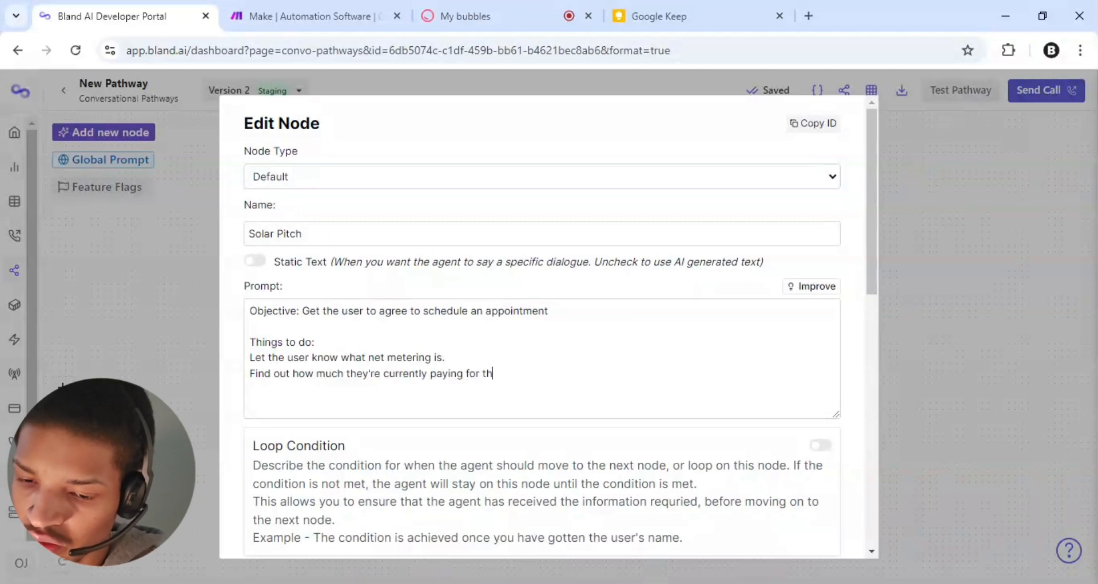
pyautogui.write('e elec')
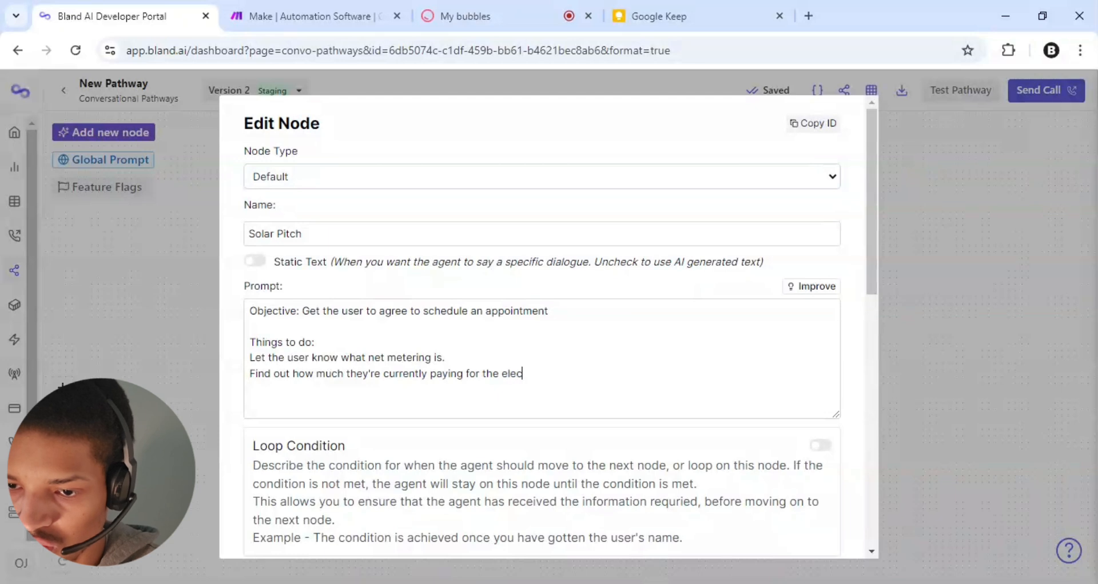
pyautogui.write('trical bill')
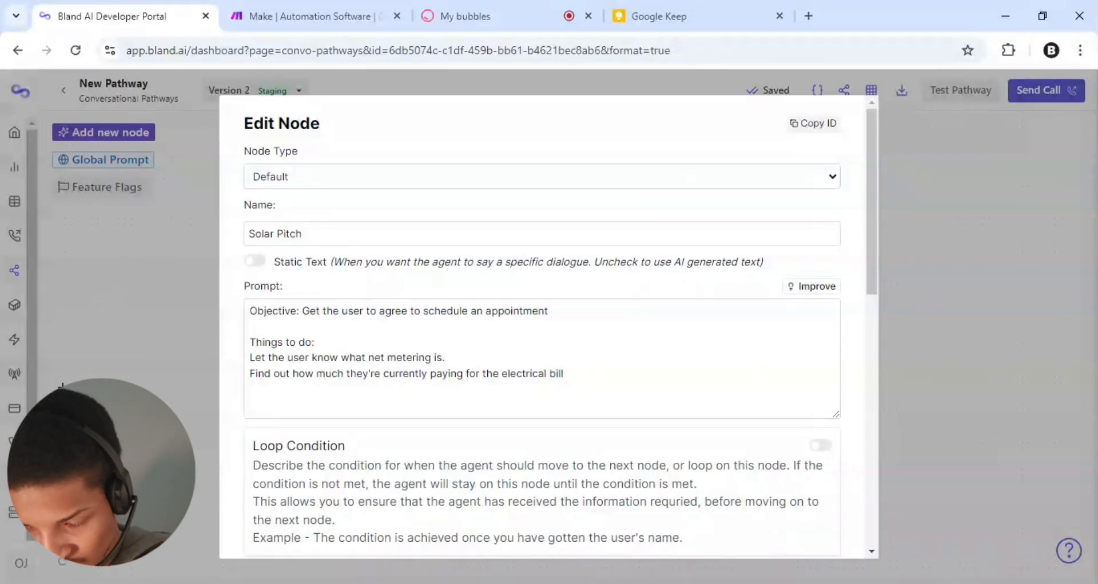
pyautogui.write(',')
pyautogui.press('BackSpace')
pyautogui.write('.')
pyautogui.press('Return')
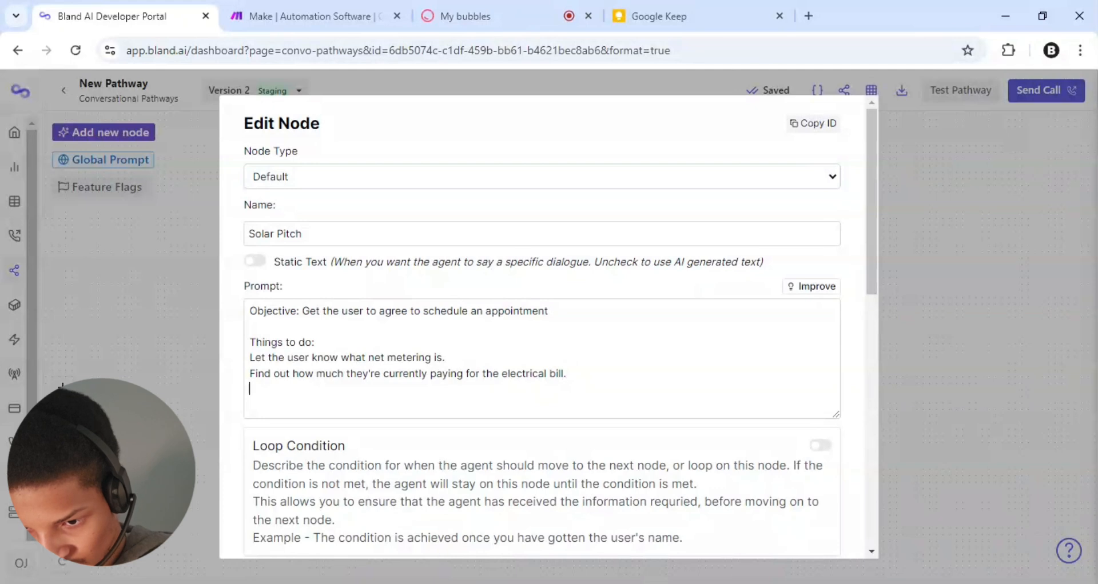
pyautogui.write('Find ')
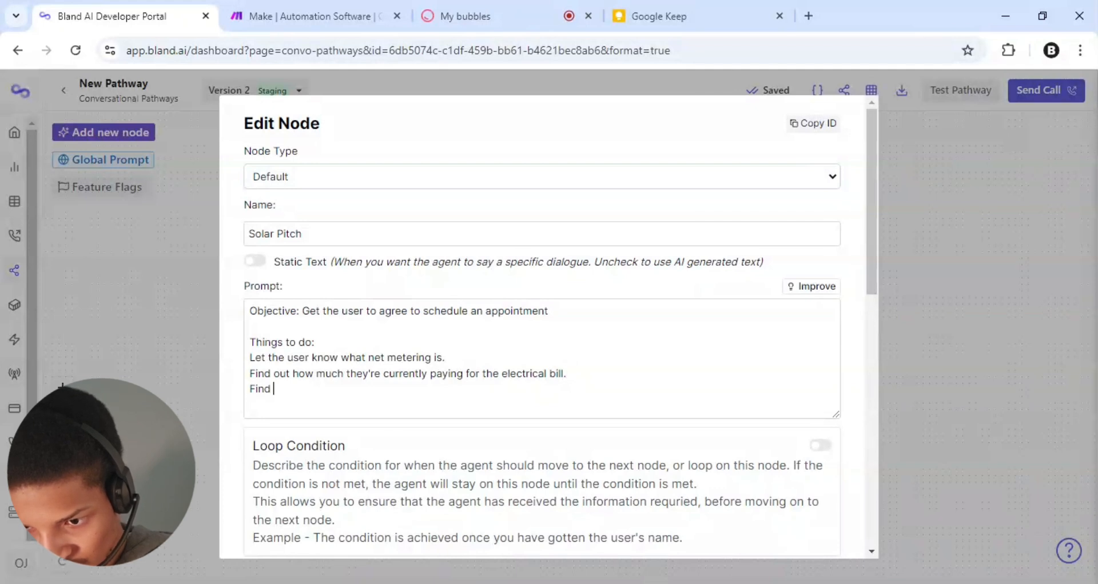
pyautogui.write('out')
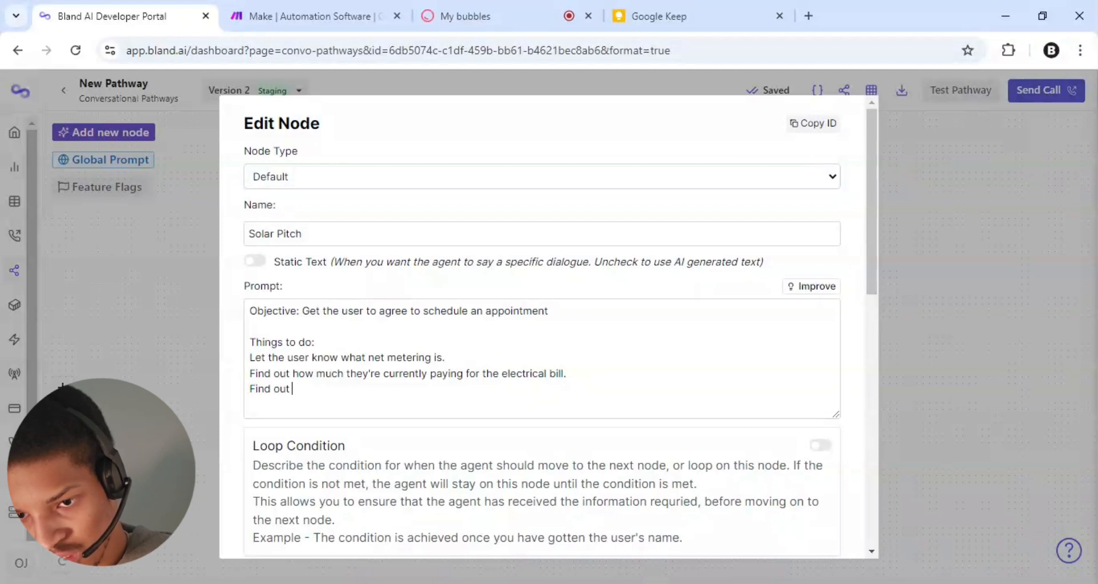
pyautogui.press('BackSpace')
pyautogui.press('BackSpace')
pyautogui.press('BackSpace')
pyautogui.press('BackSpace')
pyautogui.press('BackSpace')
pyautogui.press('BackSpace')
pyautogui.press('BackSpace')
pyautogui.press('BackSpace')
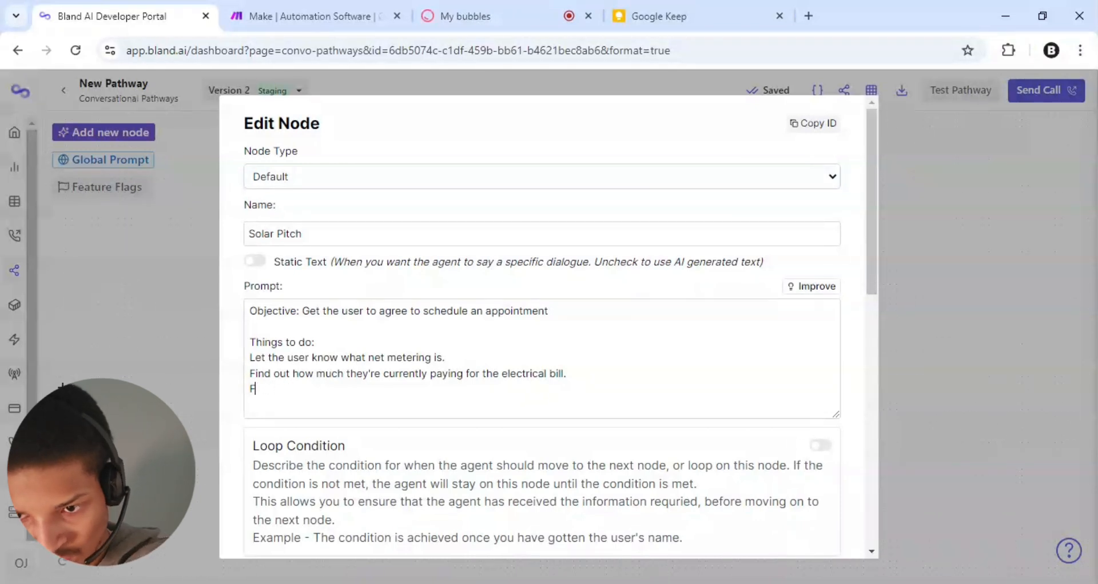
pyautogui.press('BackSpace')
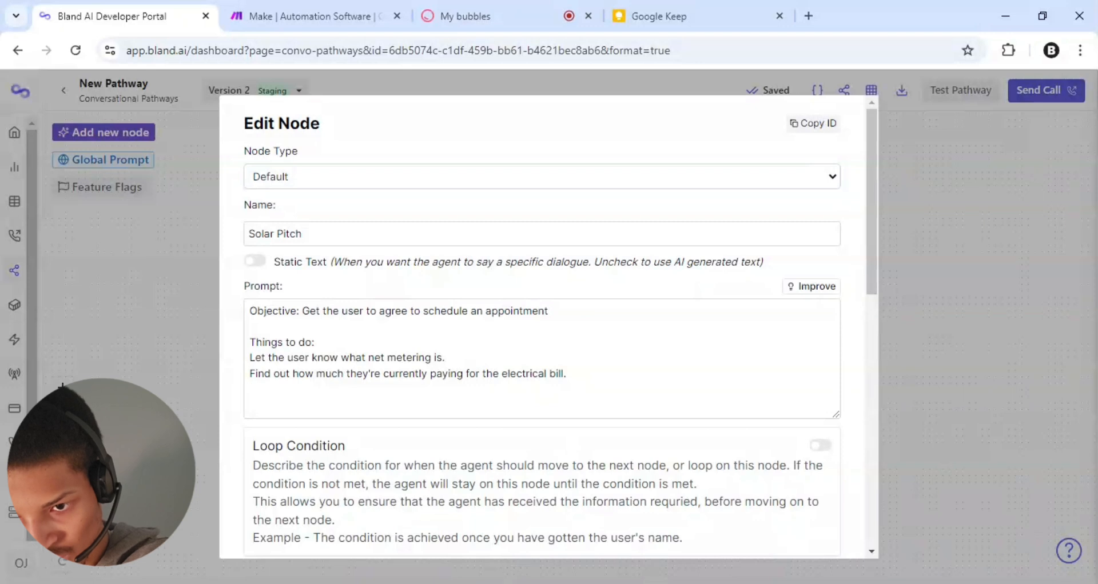
pyautogui.hotkey('alt', 'Tab')
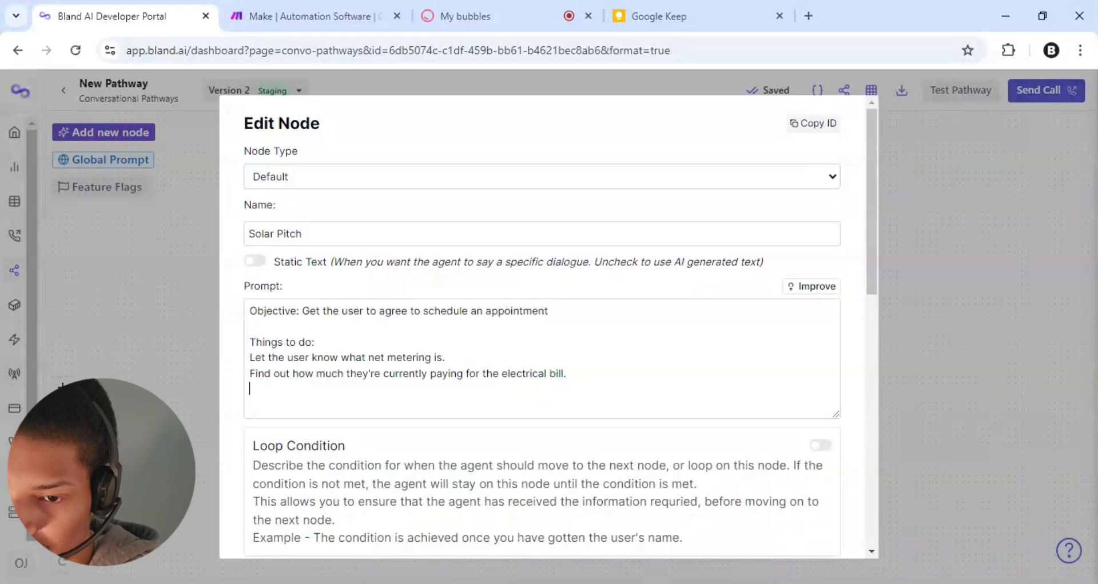
# Add the prompt line "Let the user know that what they're paying is quite expensive to what they would be paying if they went solar"
pyautogui.write('Le')
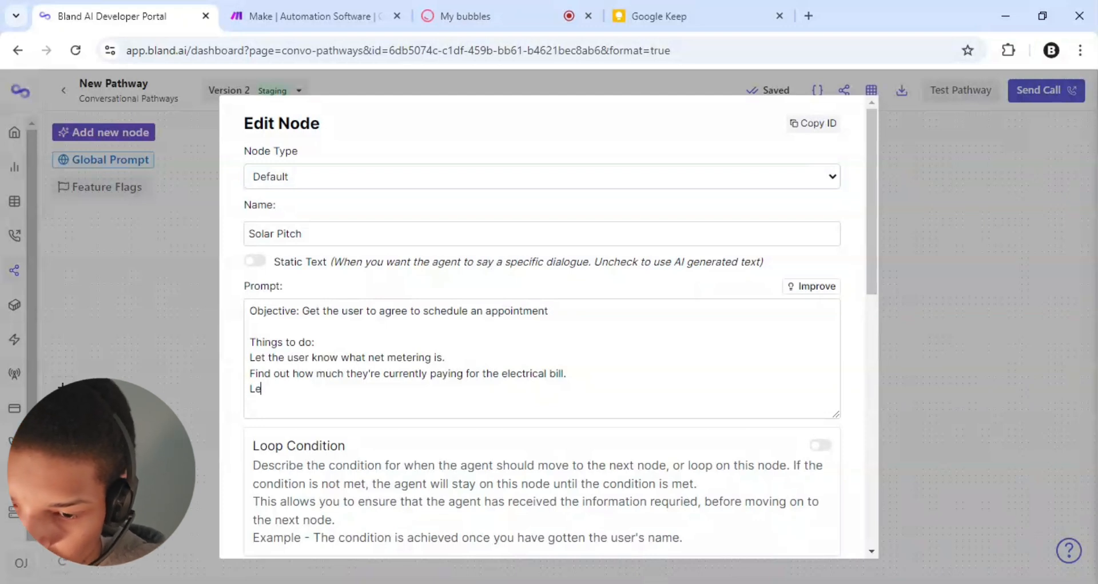
pyautogui.write('t the user know')
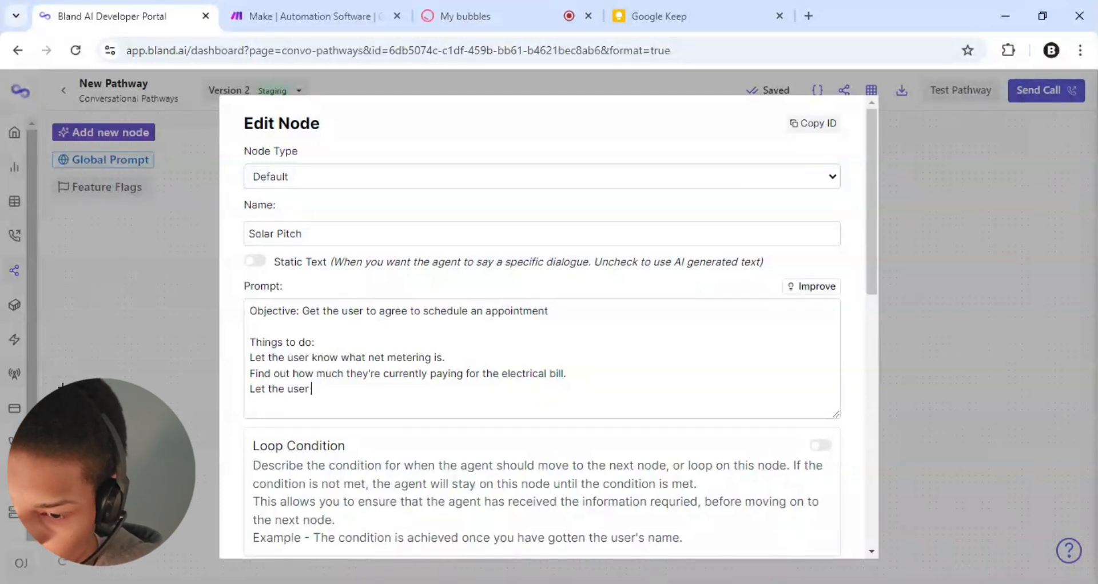
pyautogui.write('hat that')
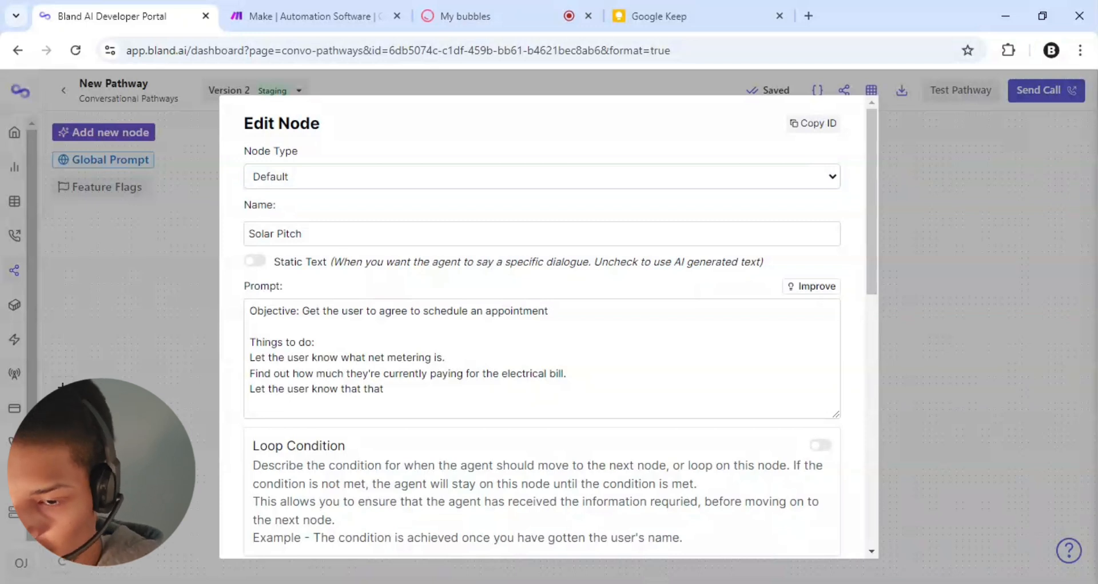
pyautogui.press('BackSpace')
pyautogui.press('BackSpace')
pyautogui.press('BackSpace')
pyautogui.press('BackSpace')
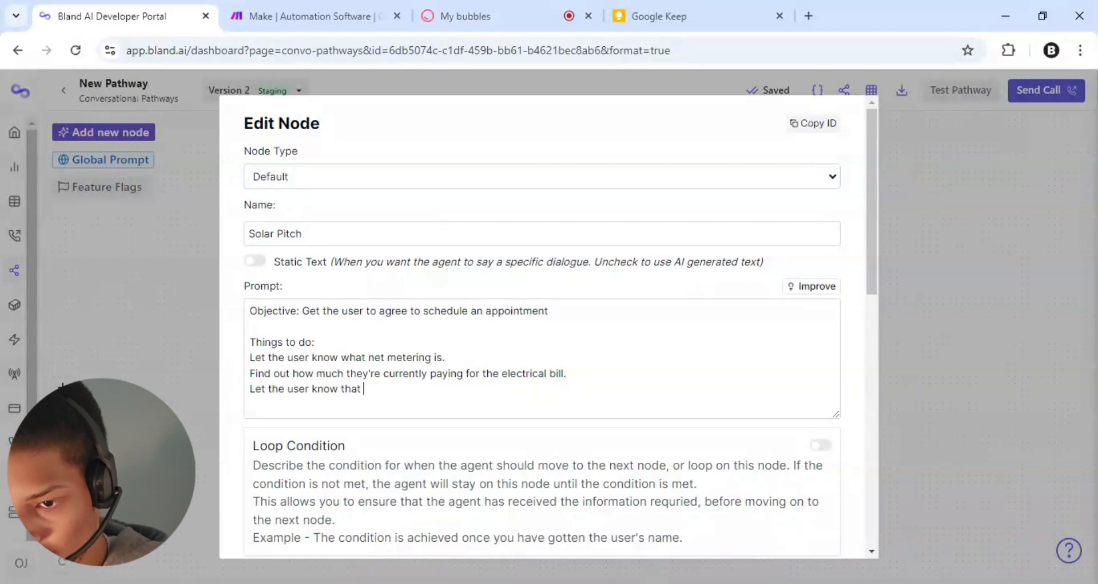
pyautogui.write('what ht')
pyautogui.press('BackSpace')
pyautogui.press('BackSpace')
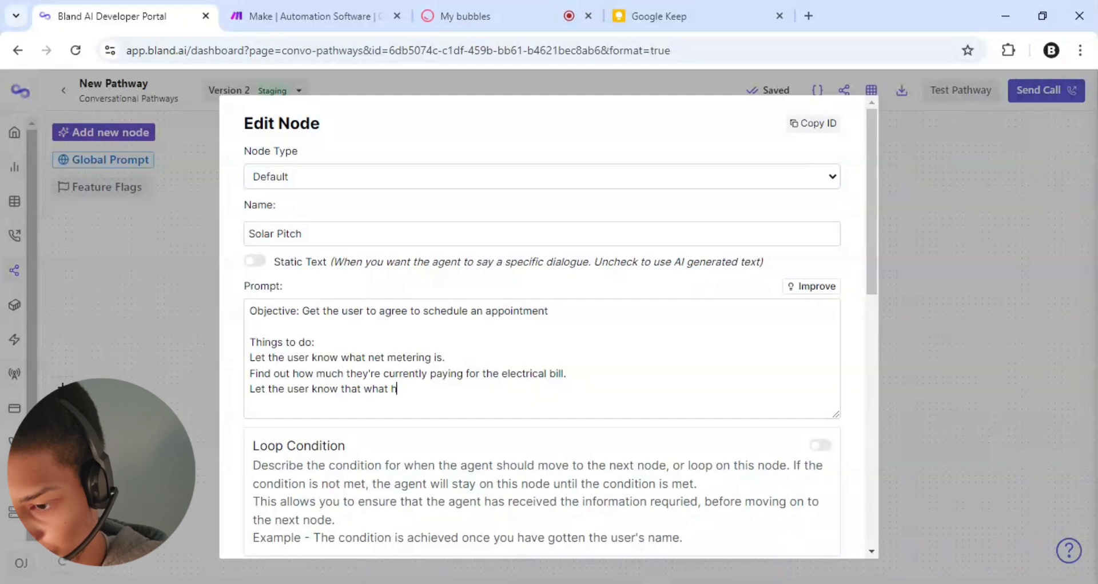
pyautogui.write("they're p")
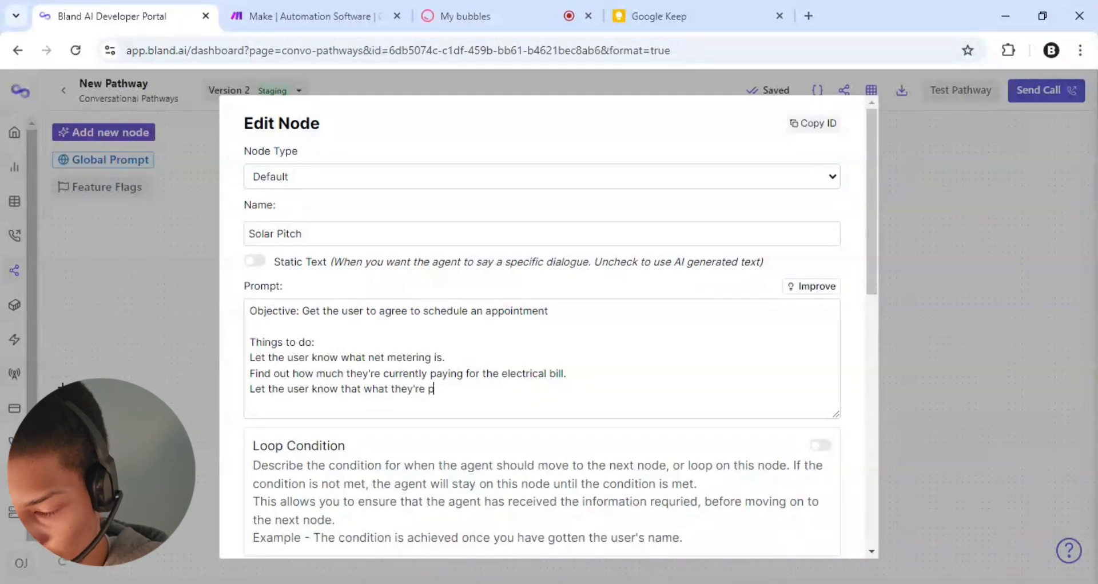
pyautogui.write('aying is q')
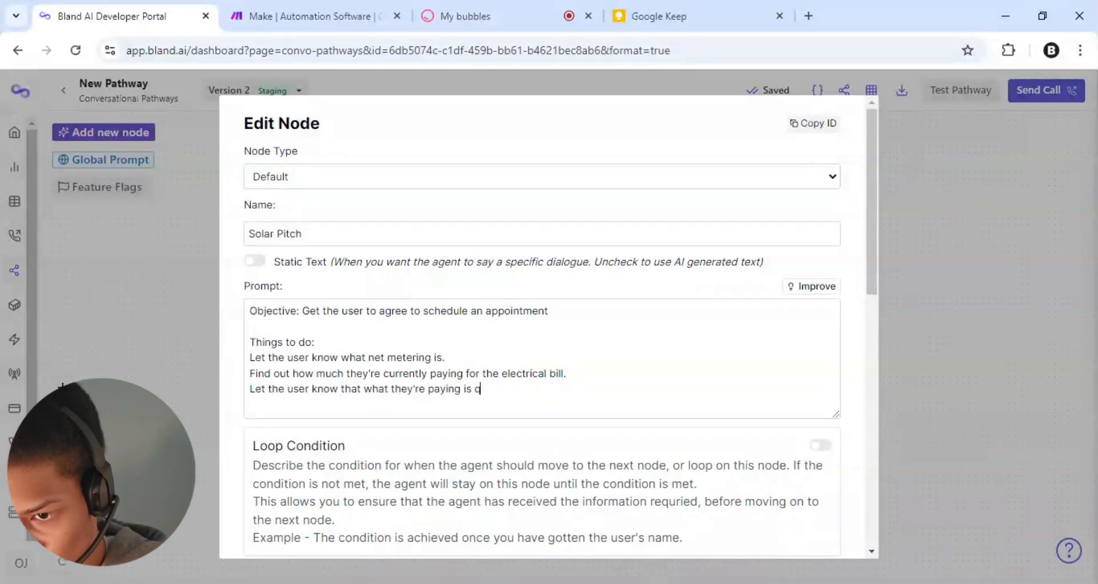
pyautogui.write('uite expe')
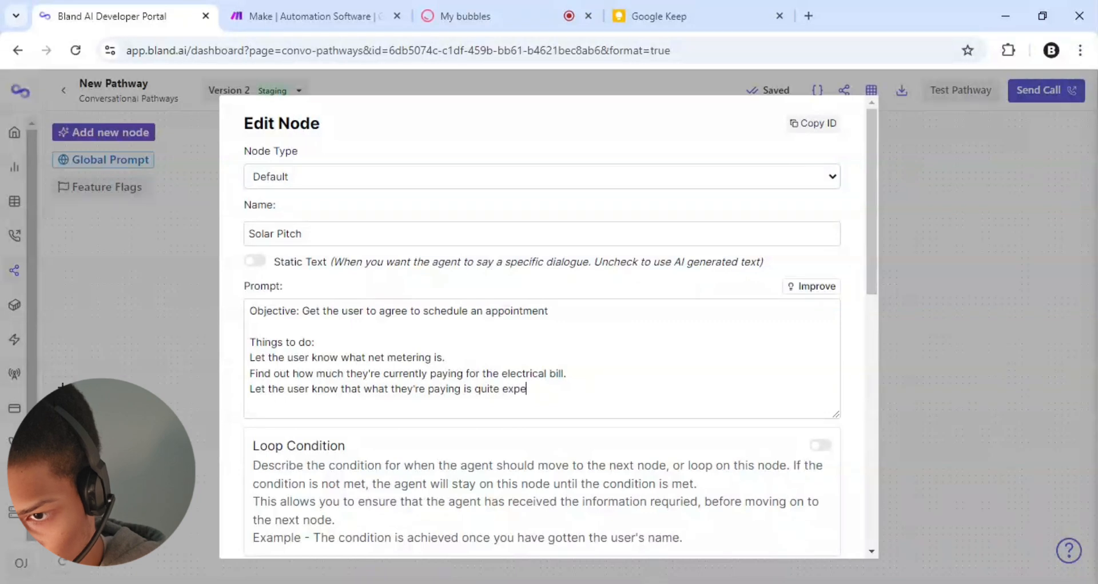
pyautogui.write('nsive to')
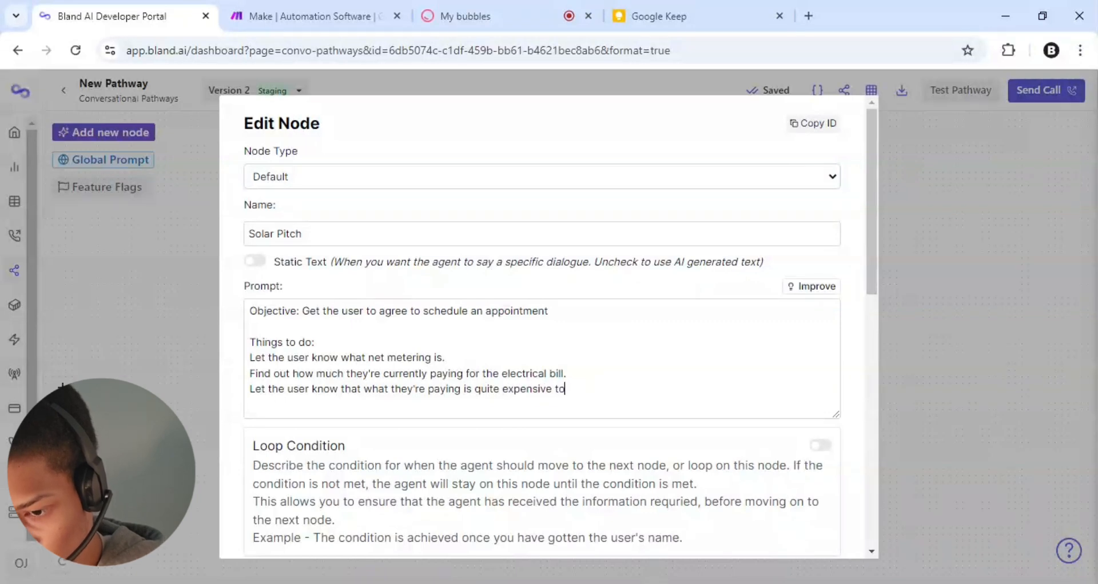
pyautogui.write(' what they')
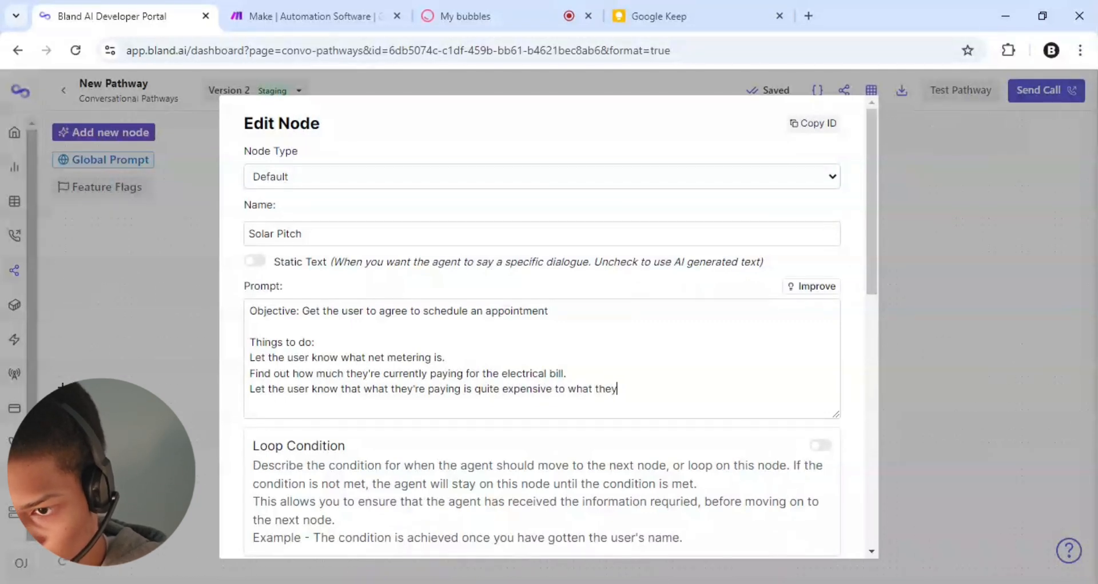
pyautogui.write(' would be p')
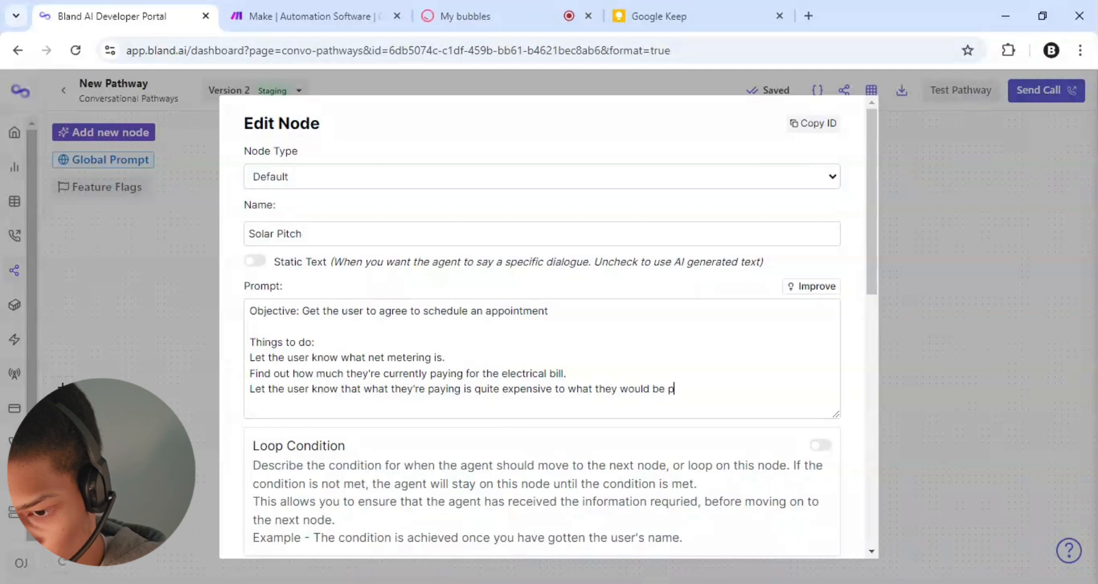
pyautogui.write('aying if they went')
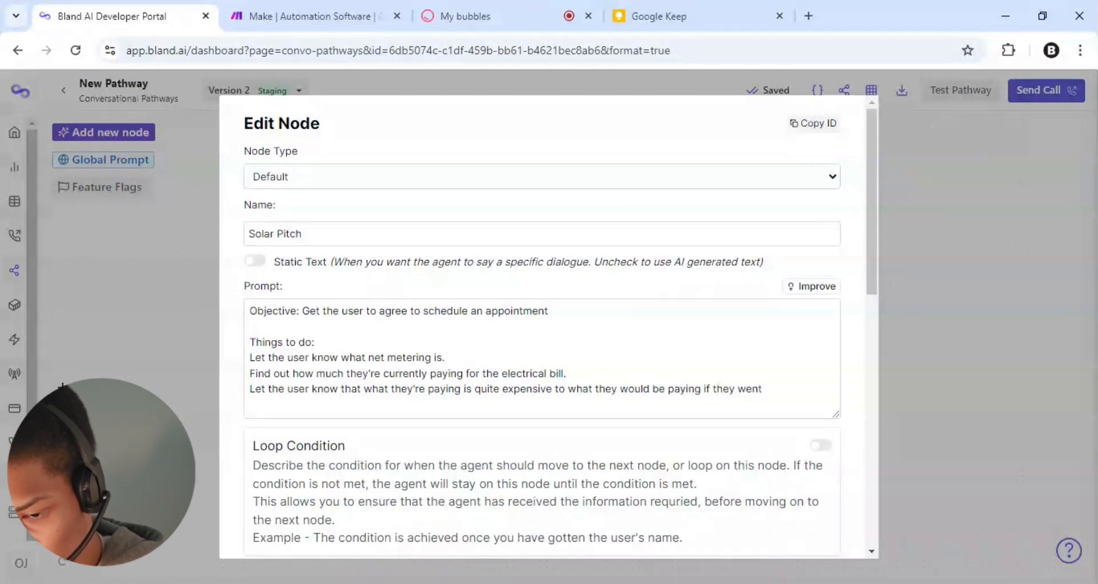
pyautogui.write(' solar')
pyautogui.press('Return')
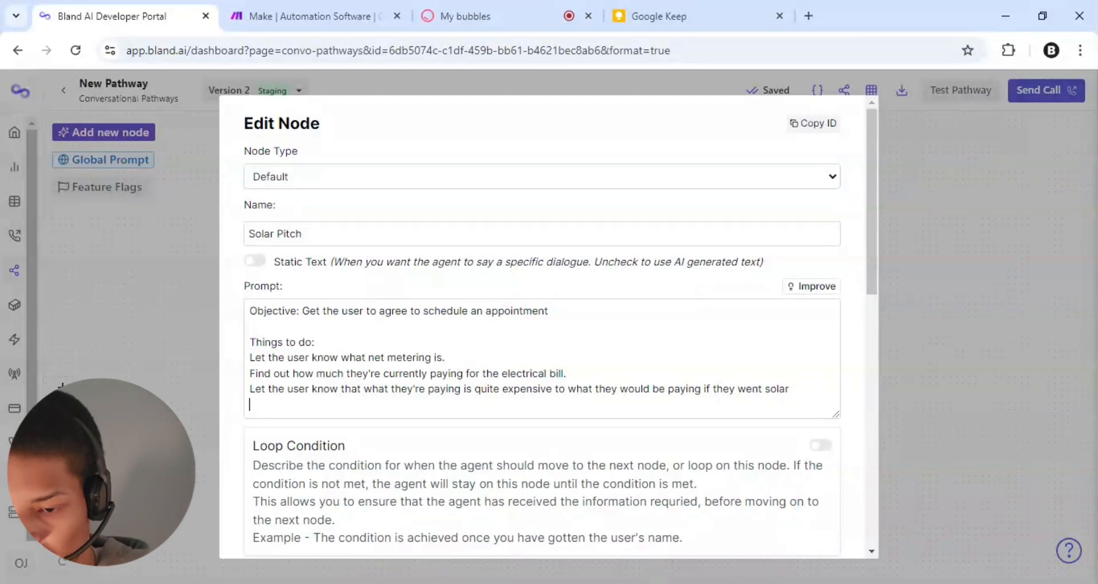
# Start the fourth to-do line with "Find out if we could show them how solar would save them tens of thousands of dollars"
pyautogui.write('F')
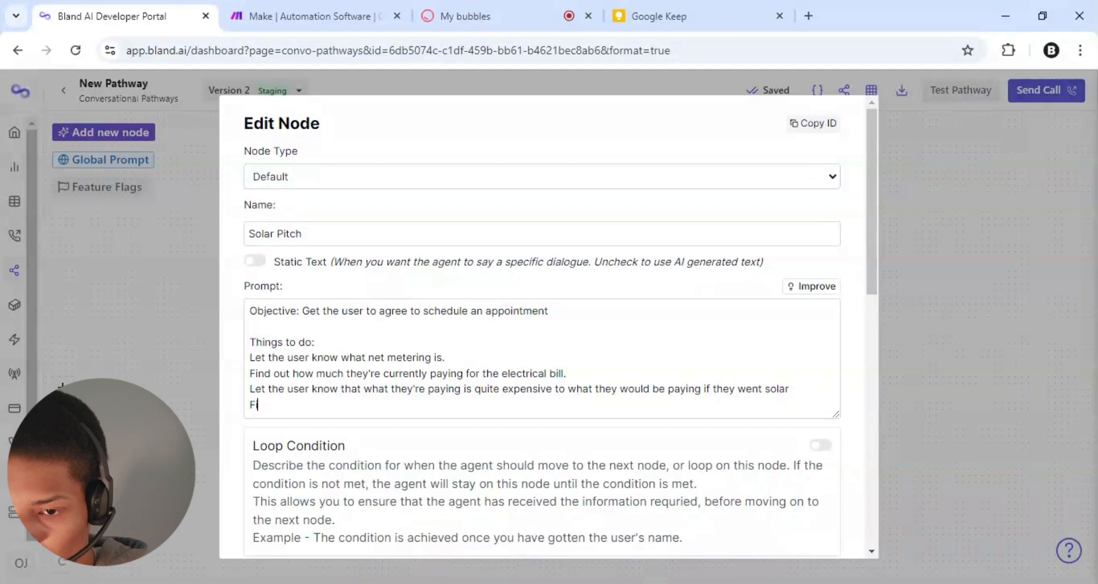
pyautogui.write('ind out ')
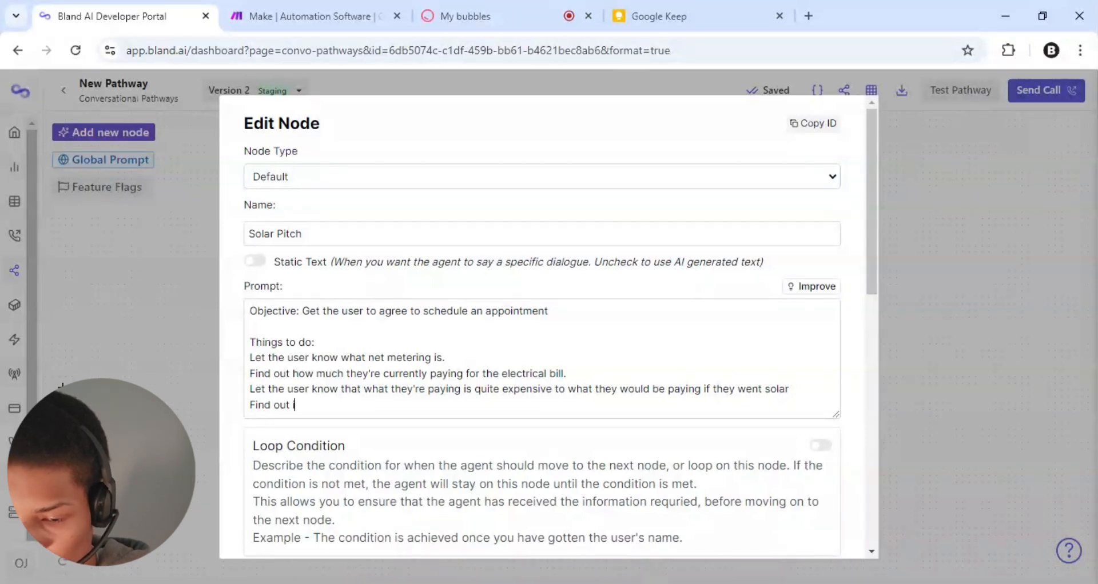
pyautogui.write('tf')
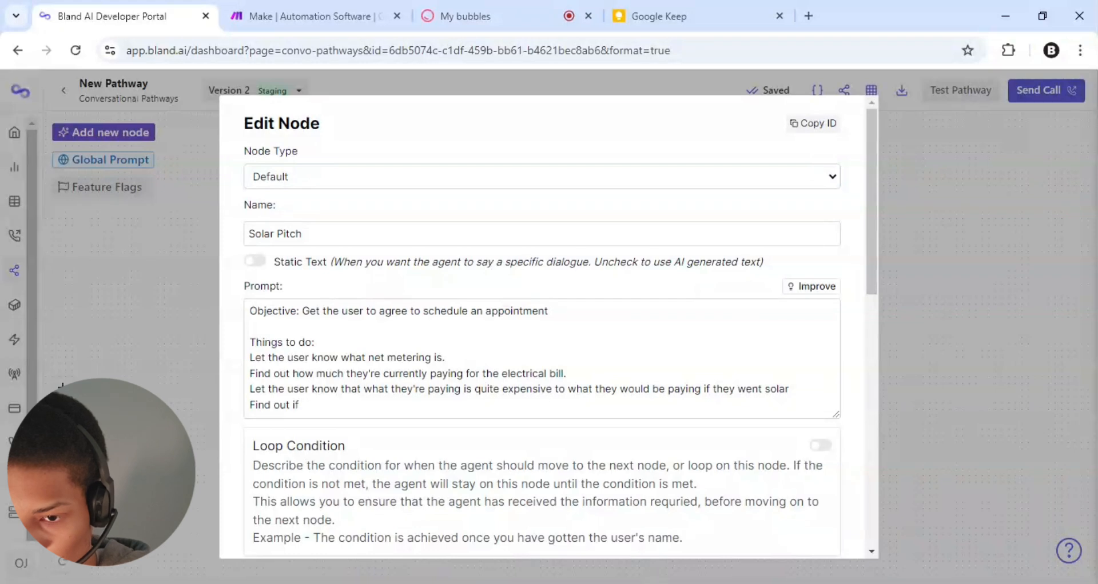
pyautogui.write(' we could sh')
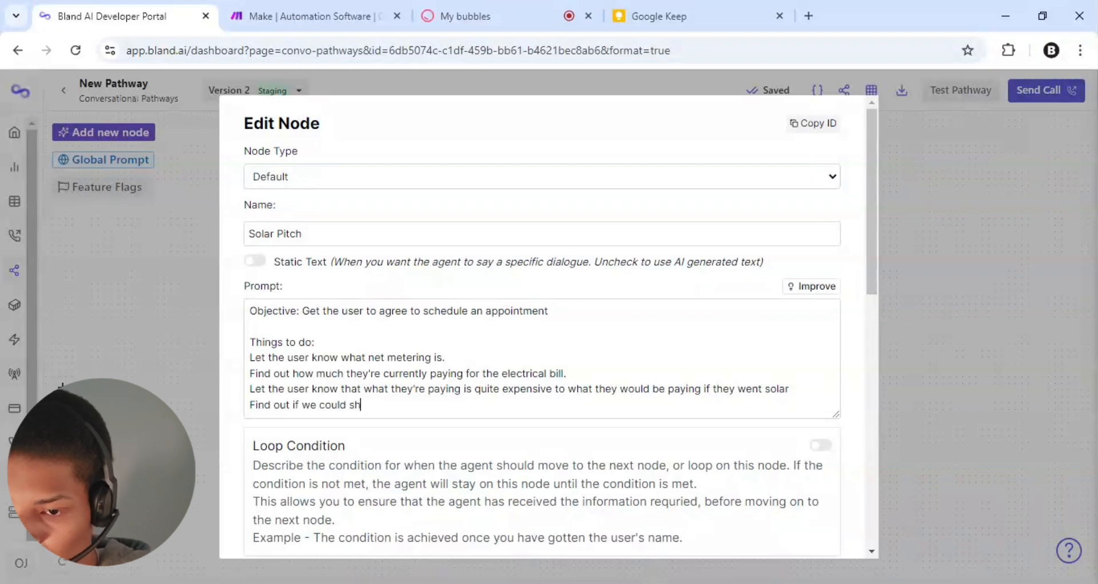
pyautogui.write('ow them how')
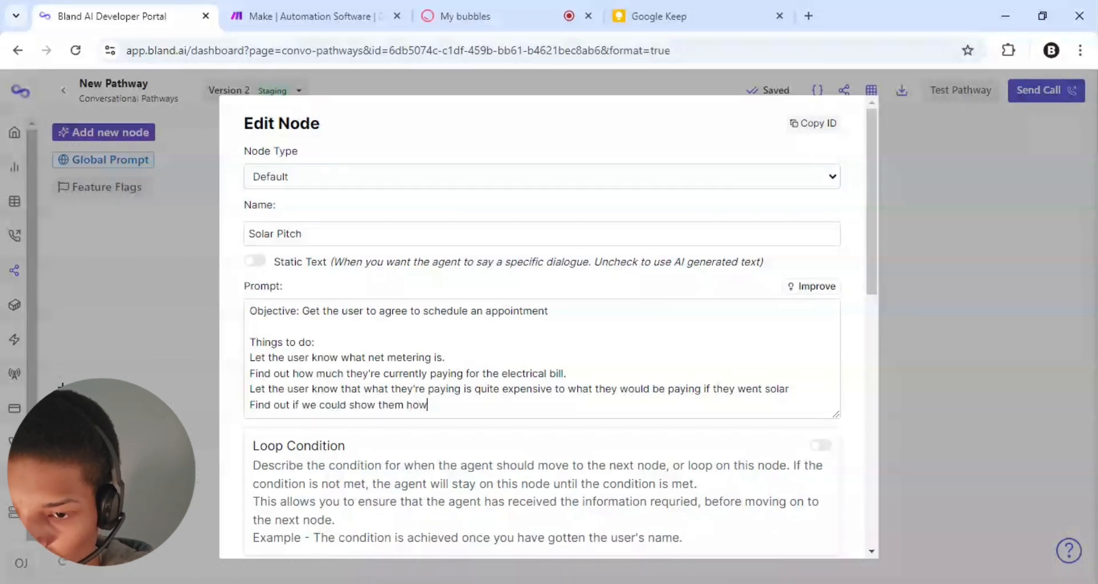
pyautogui.write(' solar wou')
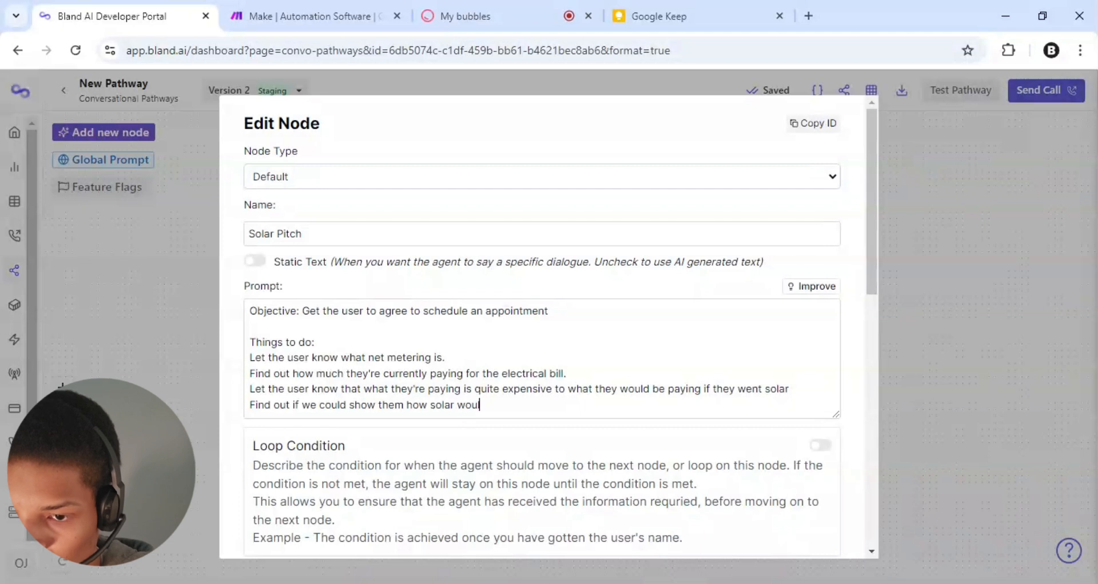
pyautogui.write('ld sav')
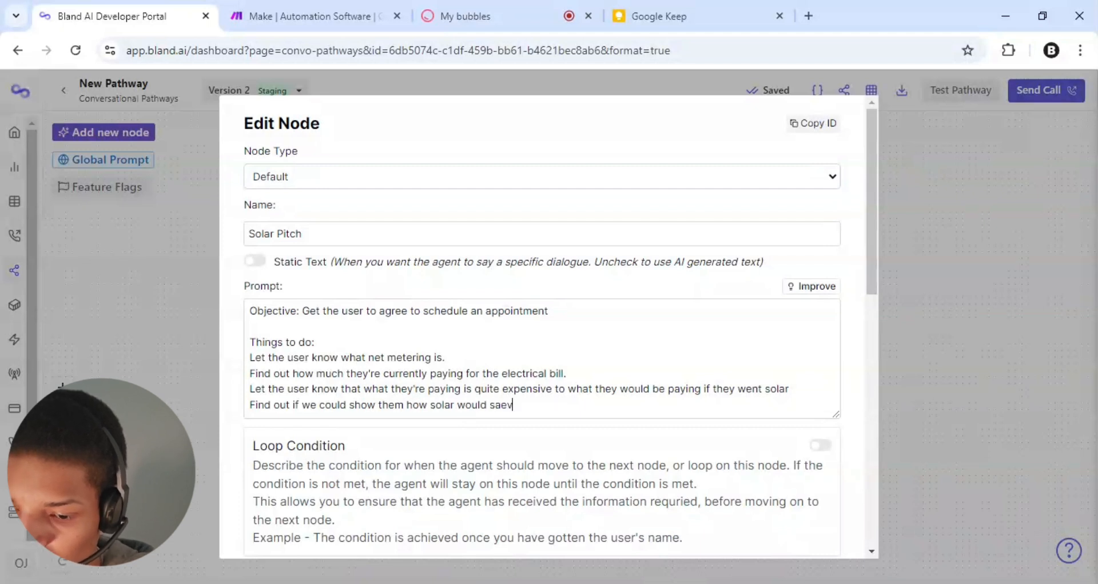
pyautogui.write('e them')
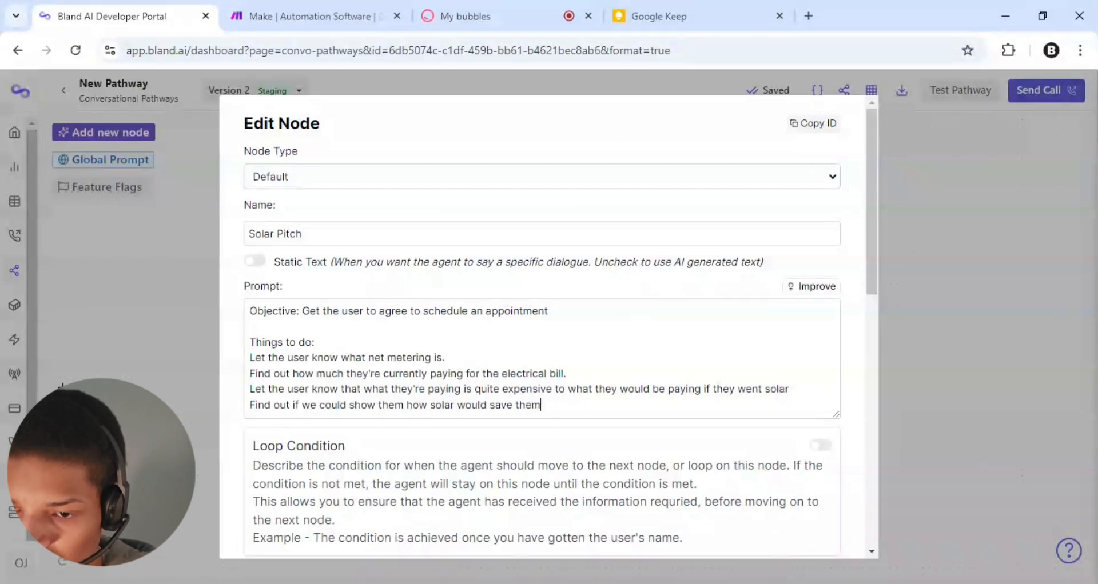
pyautogui.write(' tens o')
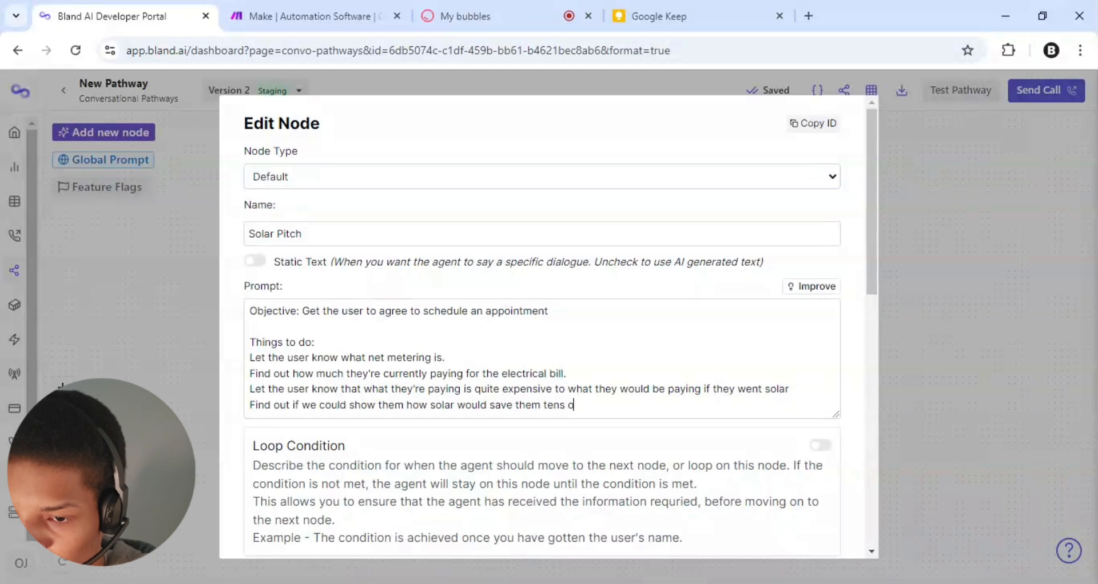
pyautogui.write('f thousands ')
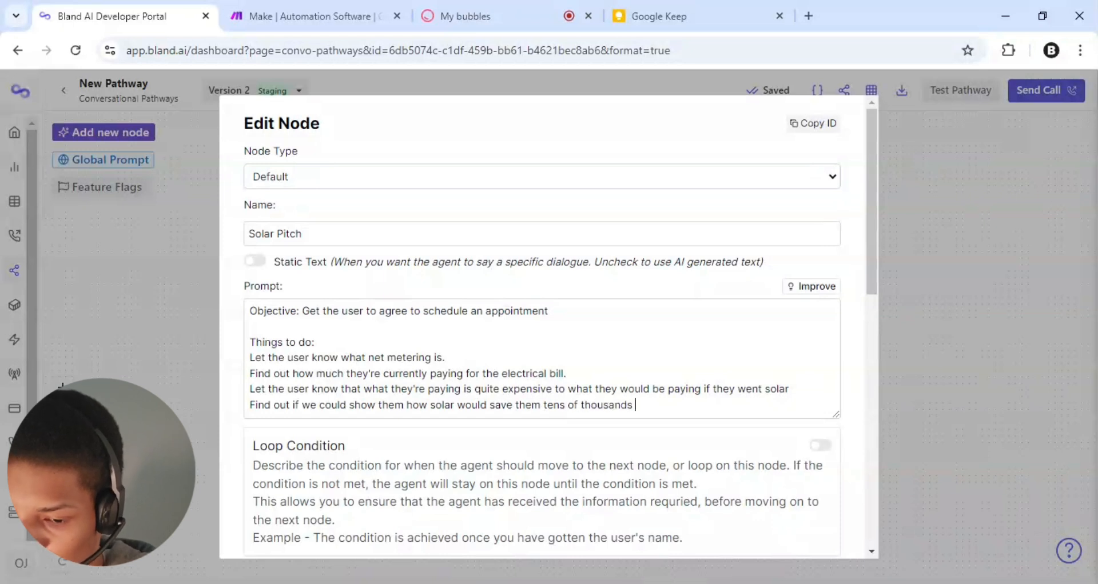
pyautogui.write('of doll')
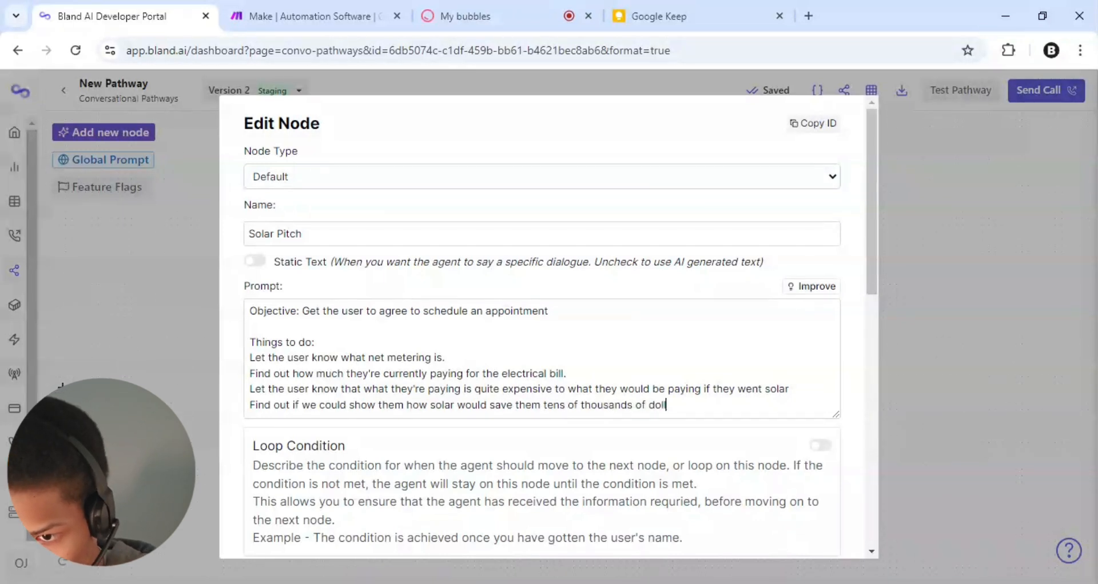
pyautogui.write('ars')
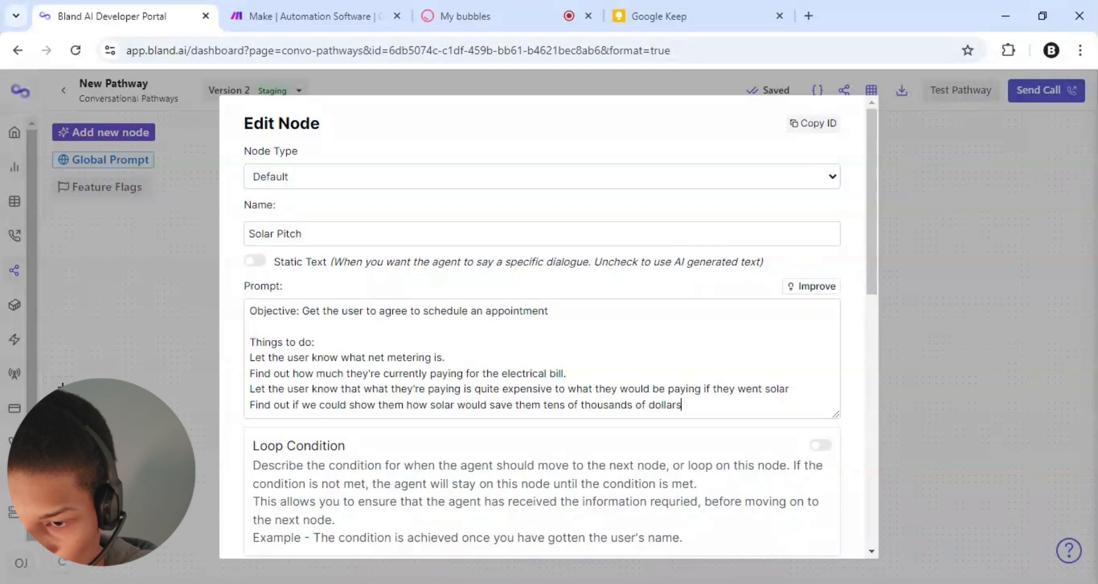
# Complete the fourth to-do line with "a year would they be interested in going solar."
pyautogui.write(' a year wo')
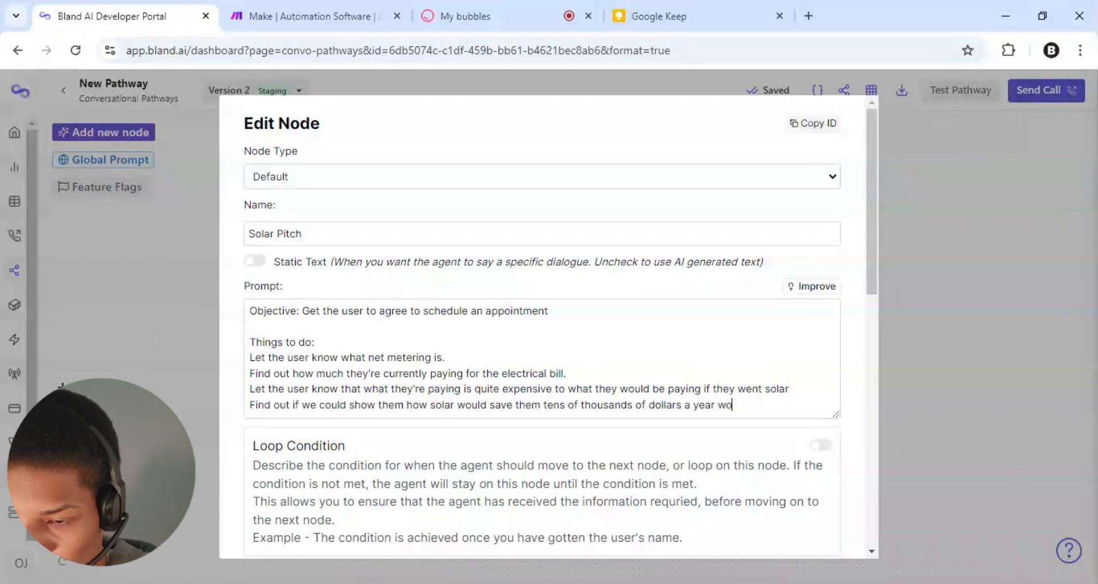
pyautogui.write('uld they be')
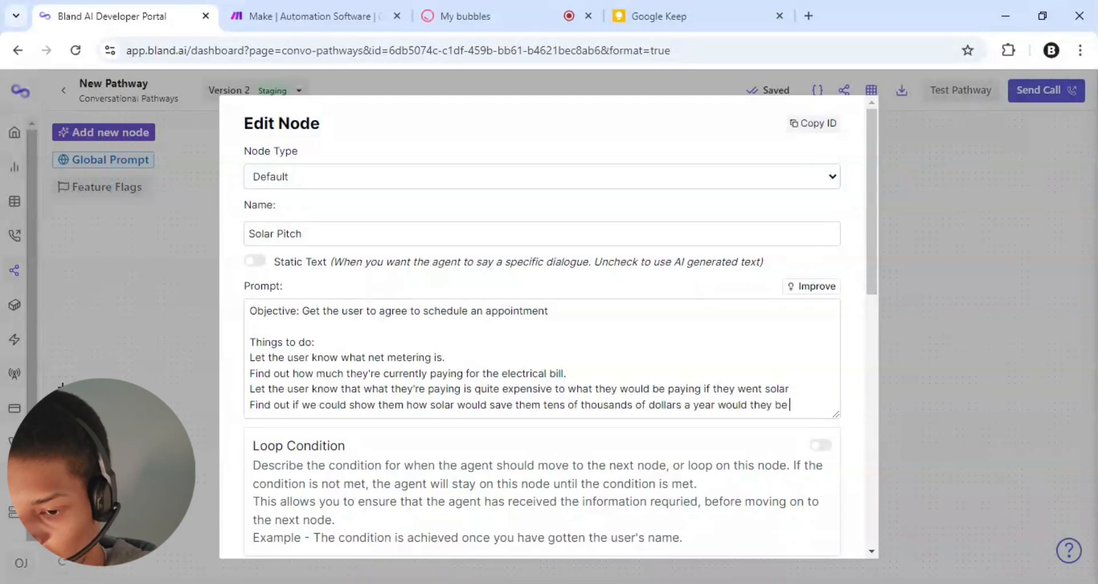
pyautogui.write(' intere')
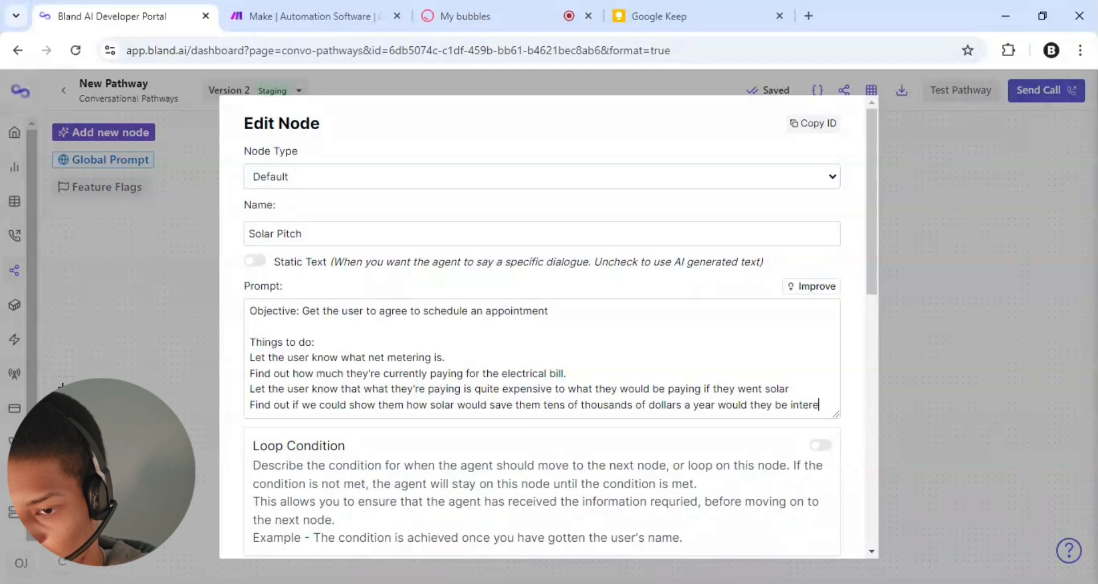
pyautogui.write('sted in go')
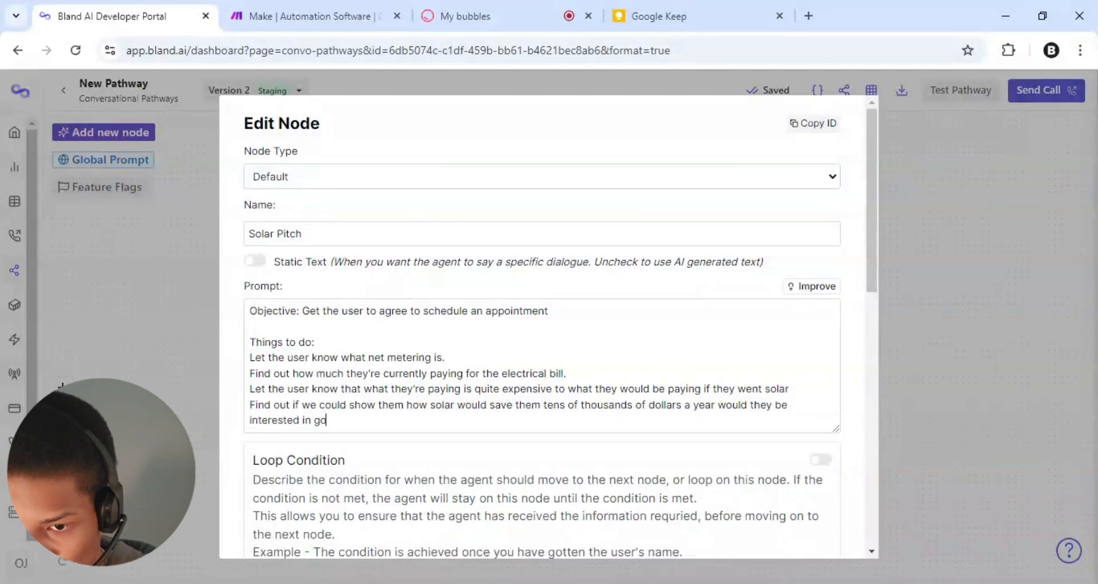
pyautogui.write('ing solar.')
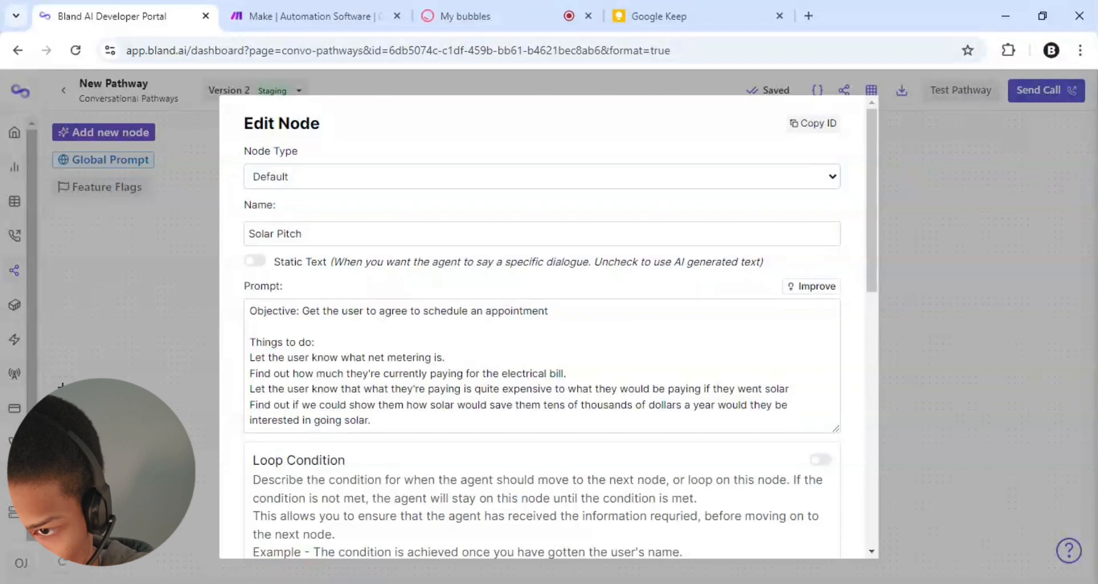
# End the third to-do line with a period and separate the four to-do items with blank lines
pyautogui.click(789, 390)
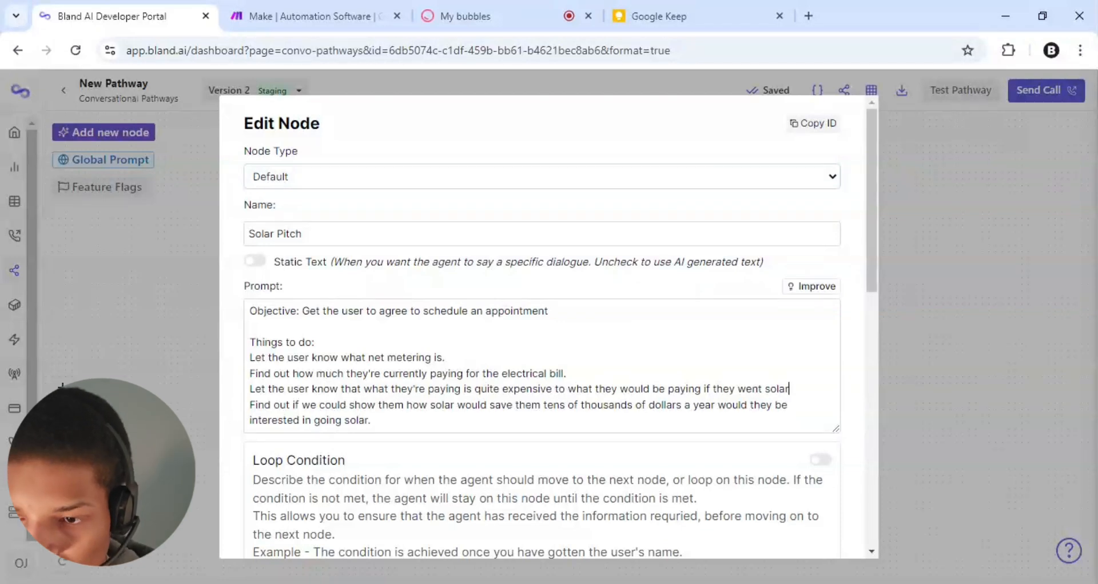
pyautogui.write('.')
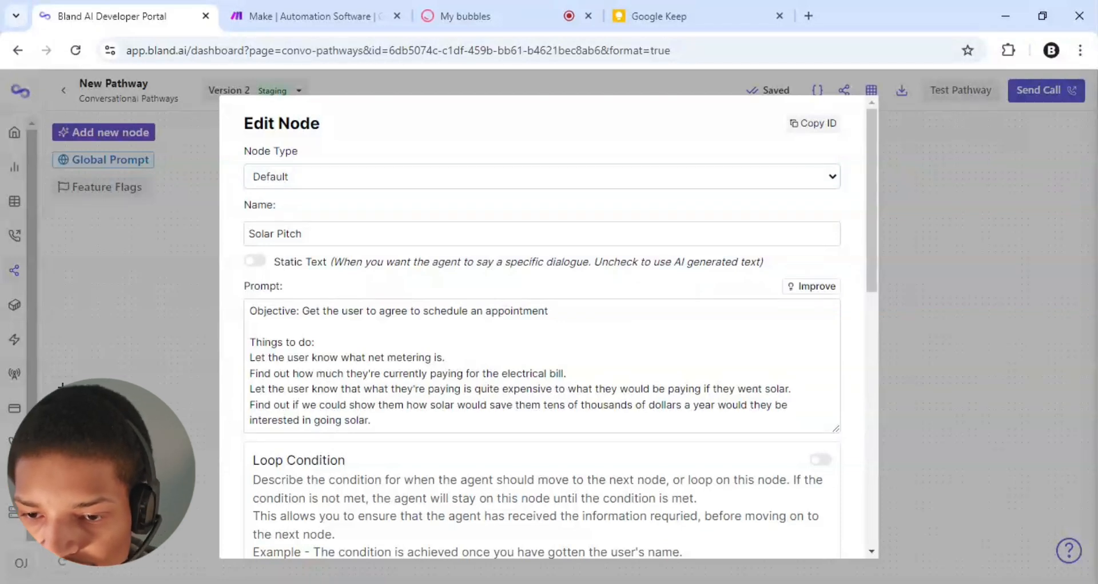
pyautogui.click(250, 405)
pyautogui.press('Return')
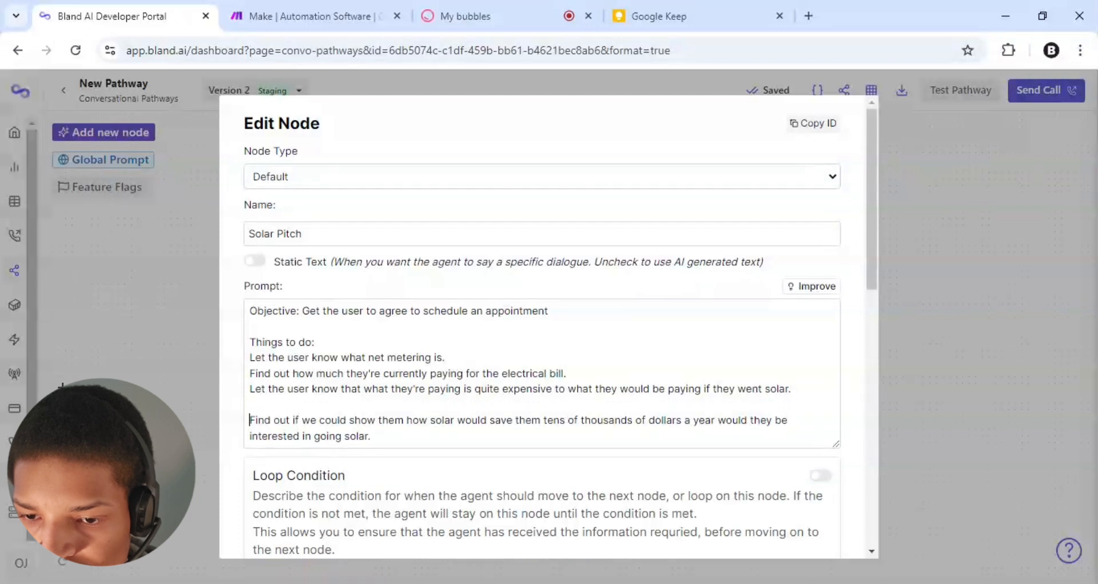
pyautogui.click(250, 390)
pyautogui.press('Return')
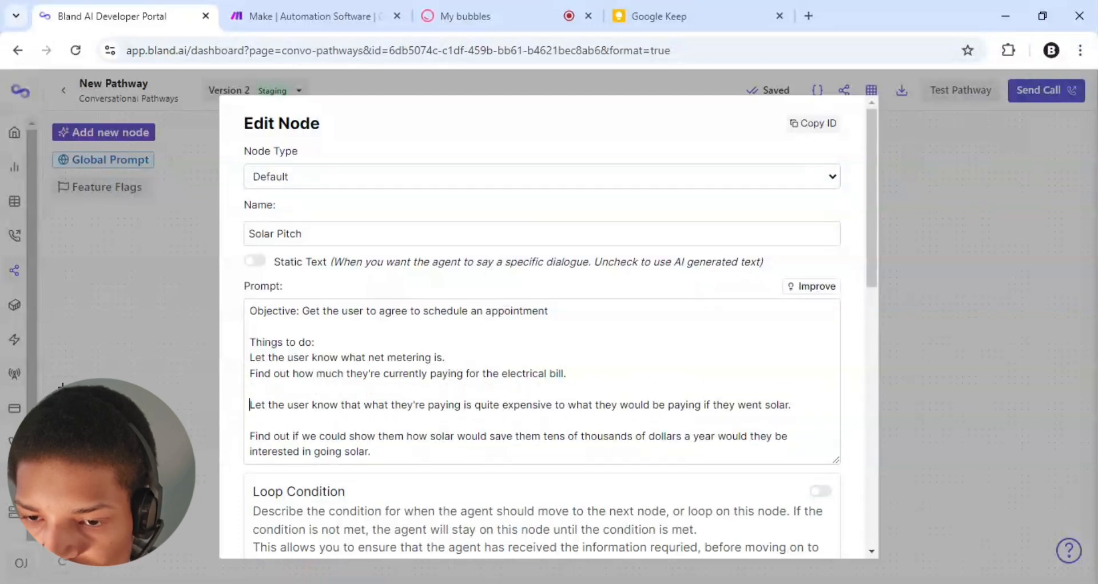
pyautogui.press('Return')
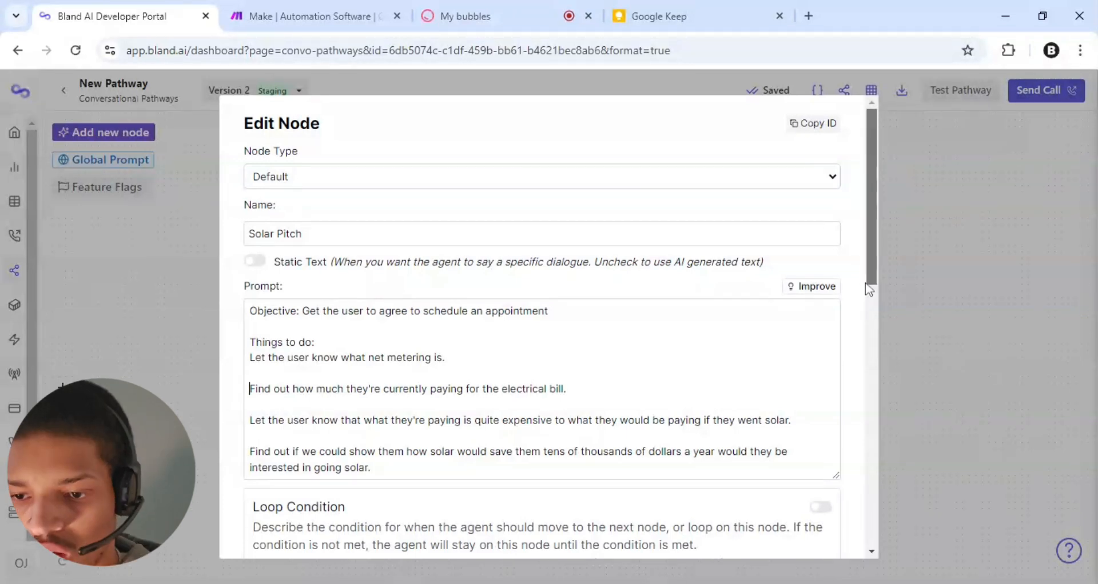
pyautogui.scroll(-2, 866, 283)
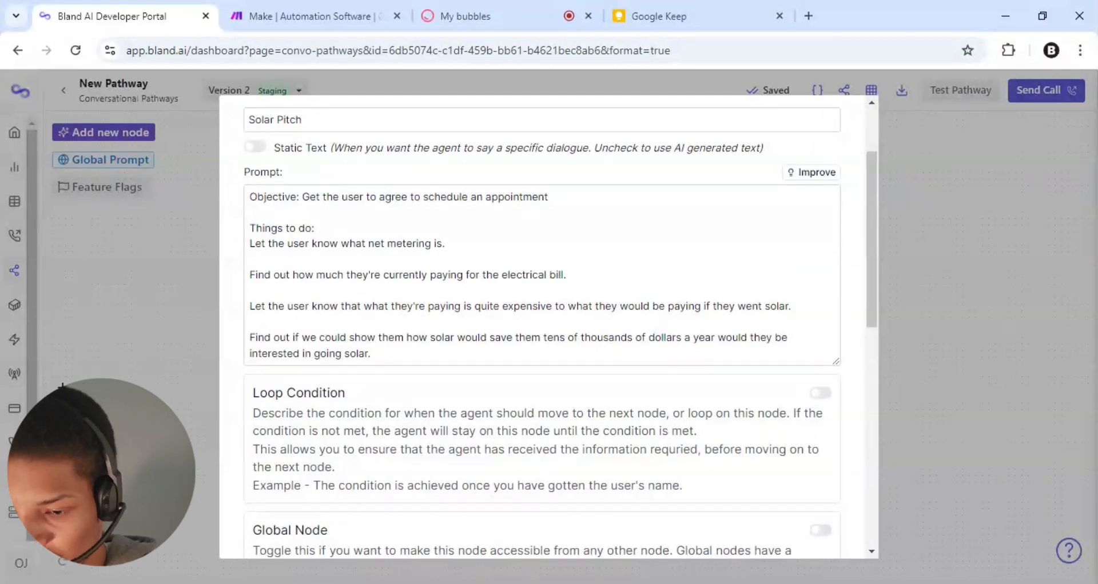
pyautogui.write('Examp')
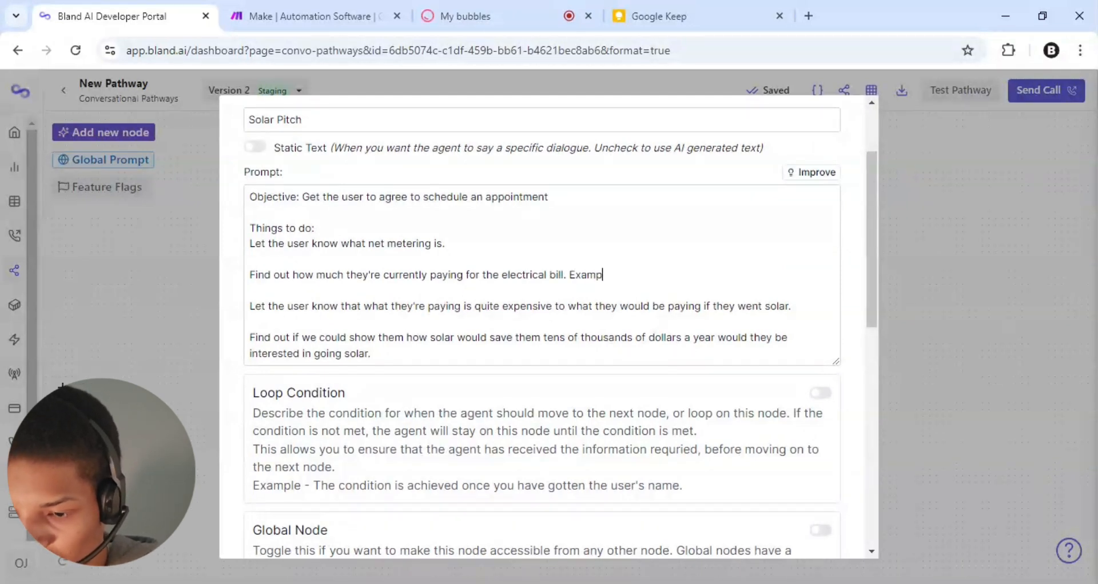
pyautogui.write('le)')
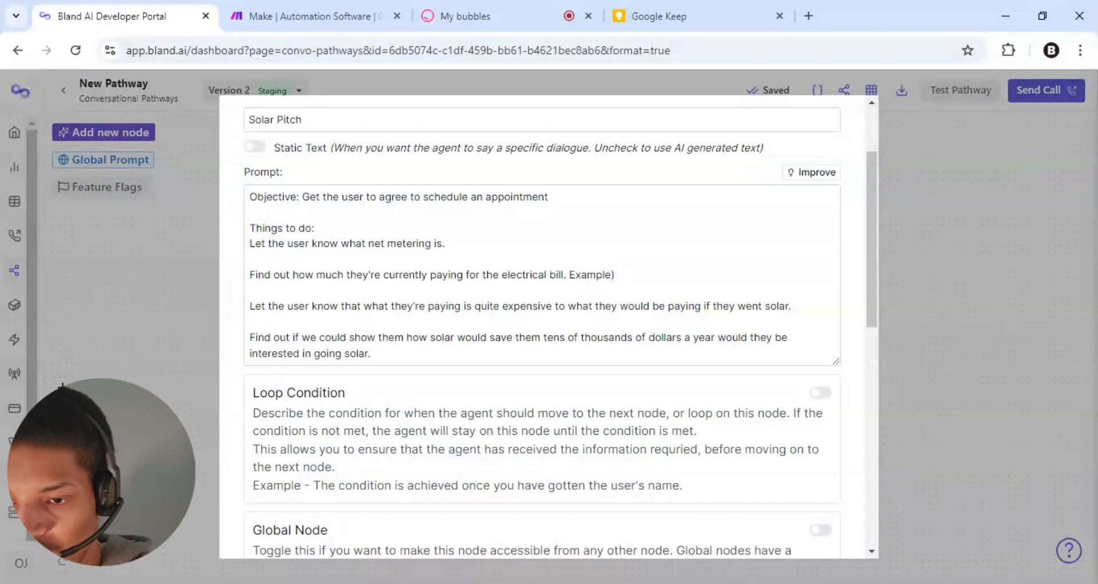
pyautogui.write('(')
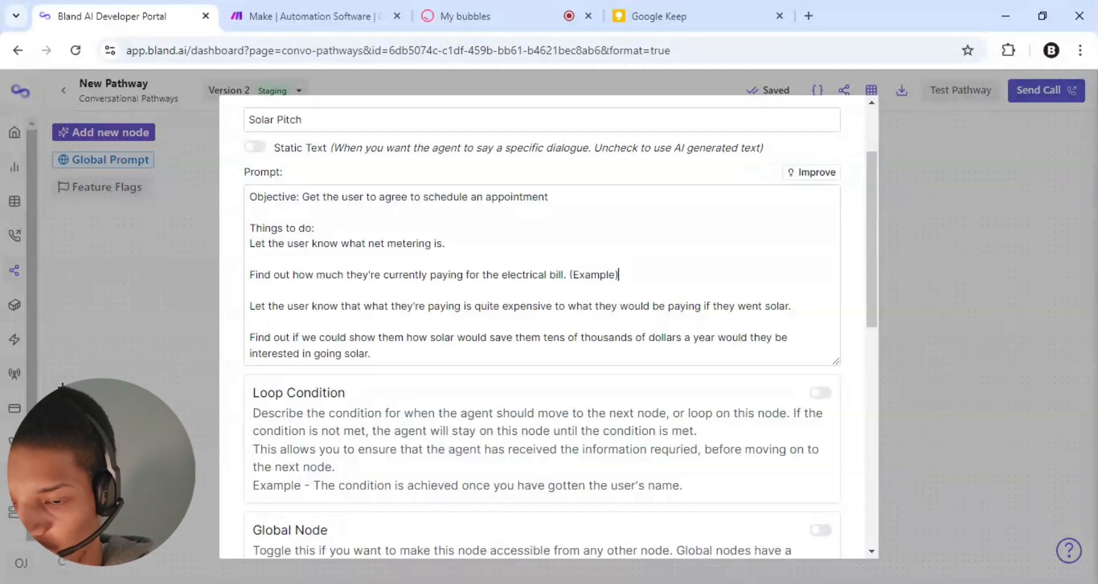
pyautogui.hotkey('shift', 'Left')
pyautogui.hotkey('shift', 'Left')
pyautogui.hotkey('shift', 'Left')
pyautogui.hotkey('shift', 'Left')
pyautogui.hotkey('shift', 'Left')
pyautogui.hotkey('shift', 'Left')
pyautogui.hotkey('shift', 'Left')
pyautogui.hotkey('shift', 'Left')
pyautogui.press('BackSpace')
pyautogui.press('BackSpace')
pyautogui.press('BackSpace')
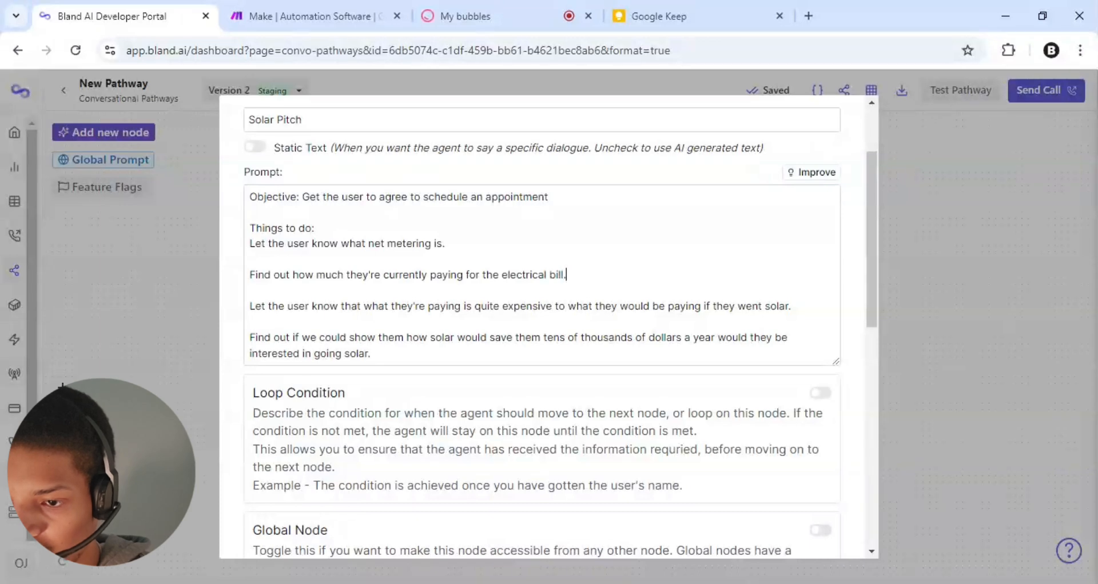
# Change the Solar Pitch node's type to Knowledge Base
pyautogui.scroll(-3, 875, 271)
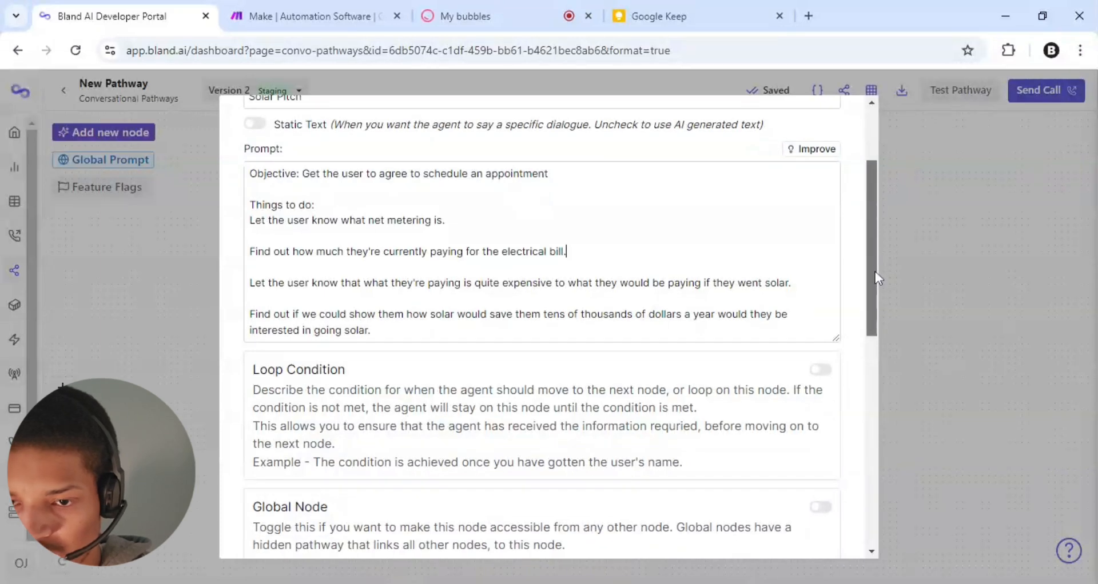
pyautogui.scroll(-2, 863, 347)
pyautogui.scroll(8, 875, 317)
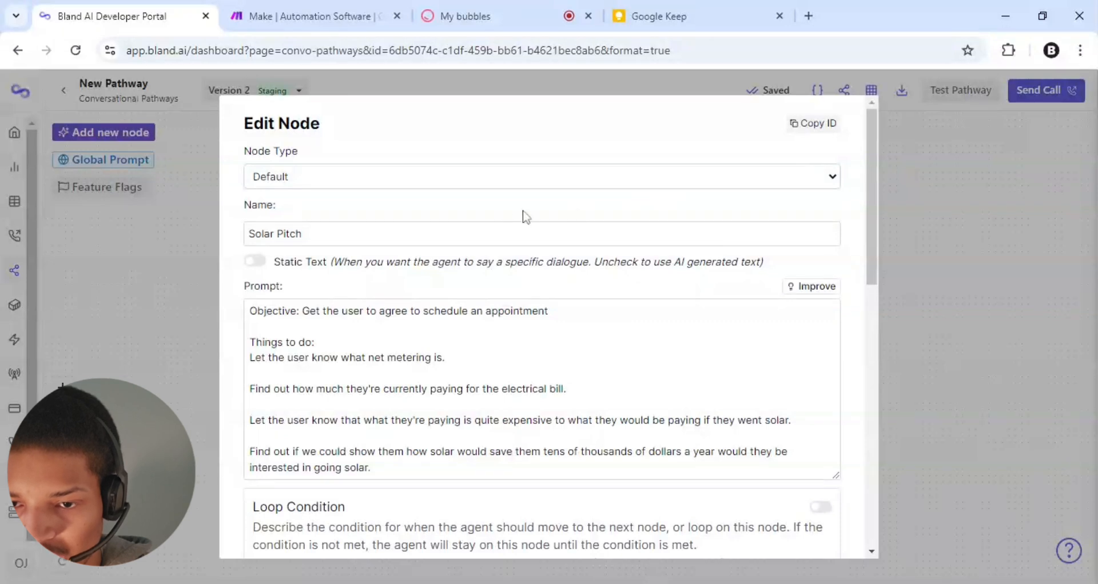
pyautogui.click(377, 183)
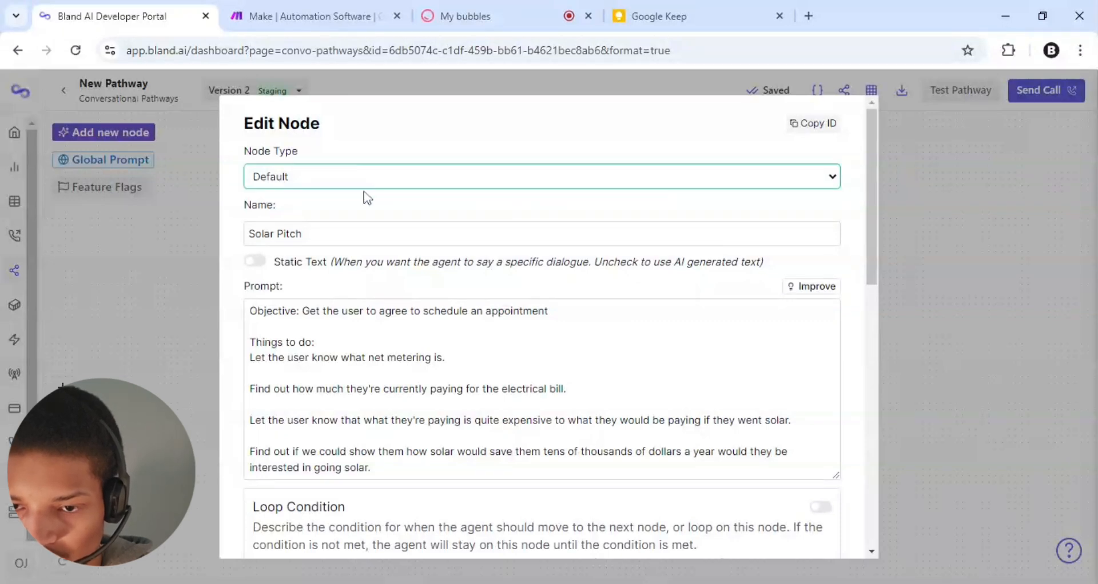
pyautogui.click(334, 228)
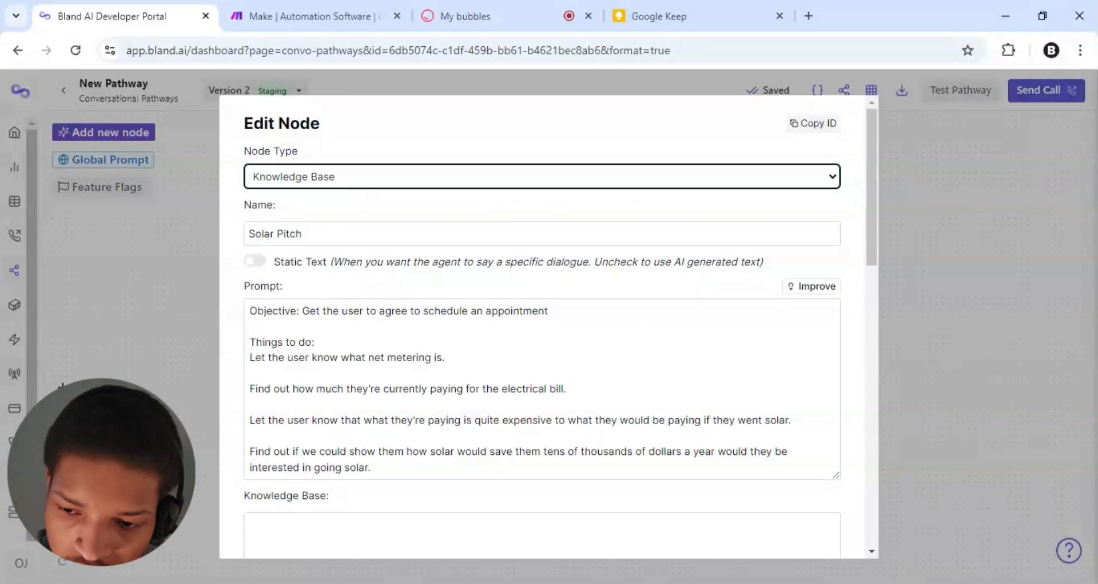
# Paste the copied Solar Tech company information into the node's knowledge base and review it from its beginning
pyautogui.scroll(-2, 542, 326)
pyautogui.hotkey('alt', 'Tab')
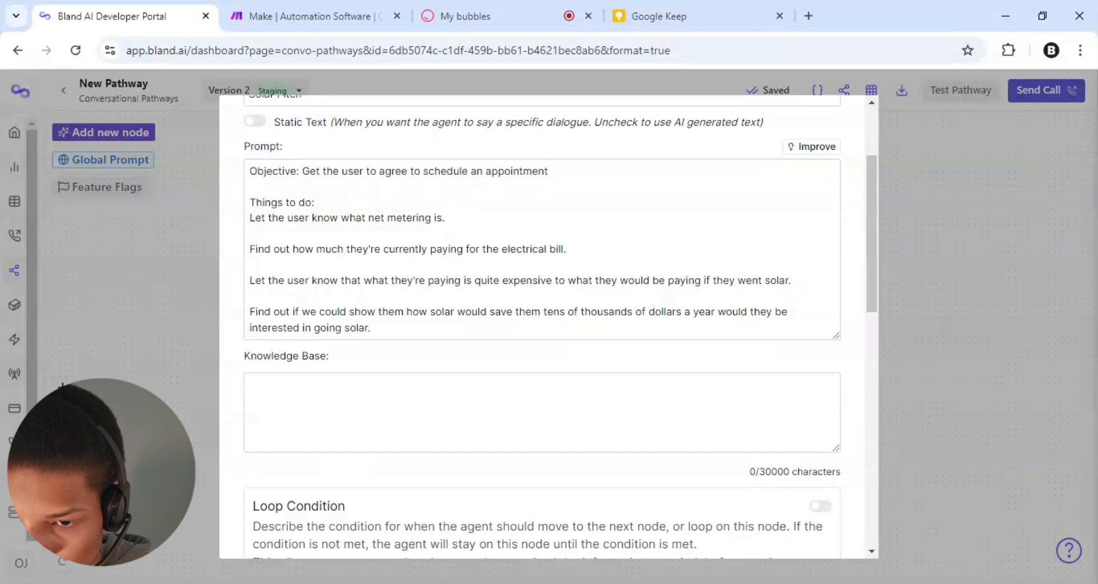
pyautogui.click(343, 434)
pyautogui.hotkey('ctrl', 'v')
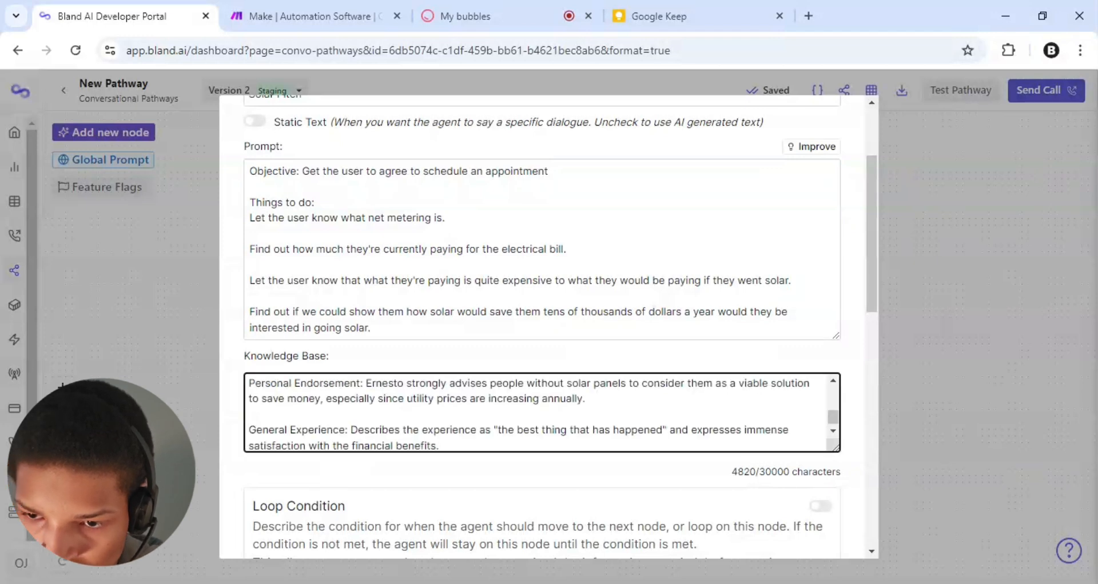
pyautogui.scroll(5, 540, 412)
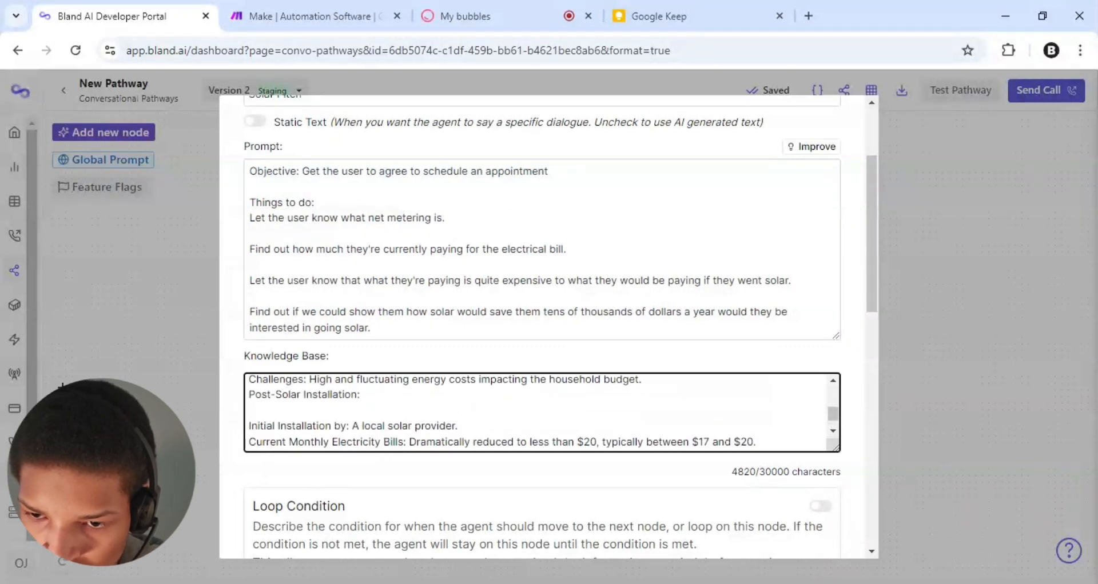
pyautogui.scroll(5, 540, 411)
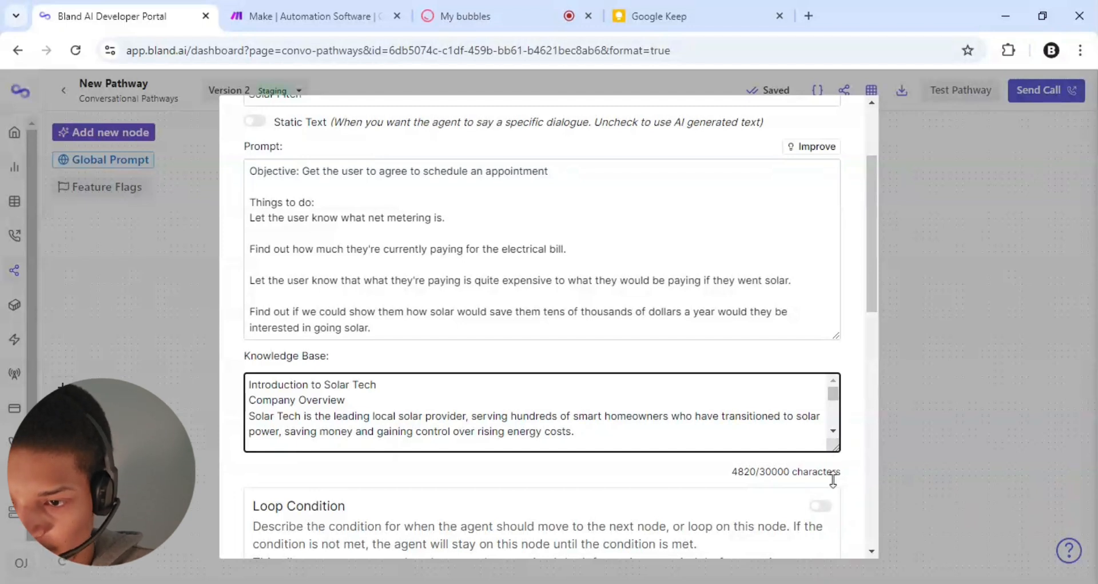
# Enlarge the knowledge base text area and read through the pasted Solar Tech information to its end
pyautogui.moveTo(833, 480); pyautogui.dragTo(833, 575)
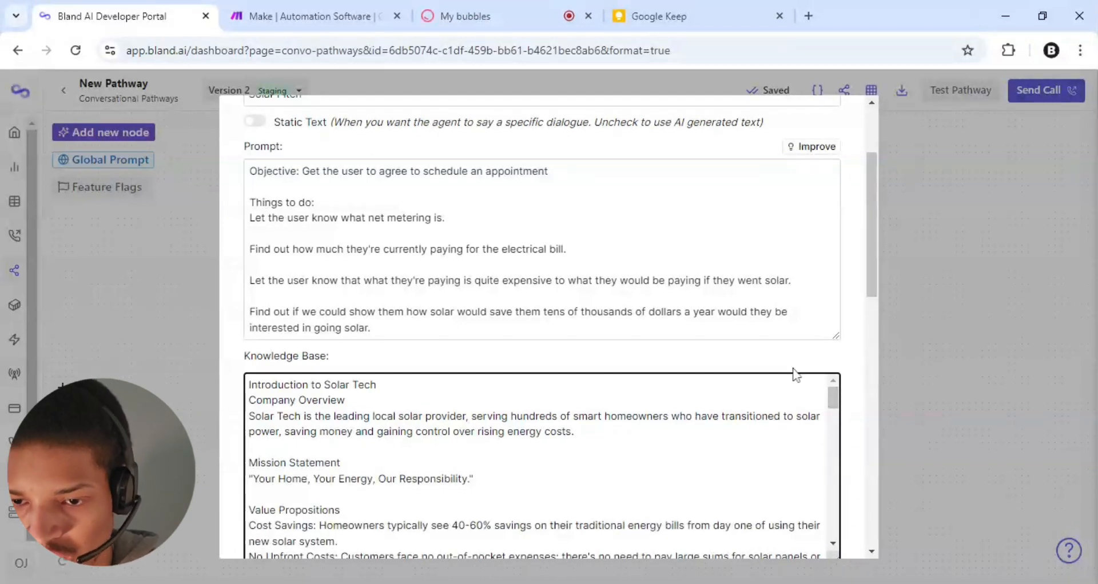
pyautogui.scroll(-2, 795, 366)
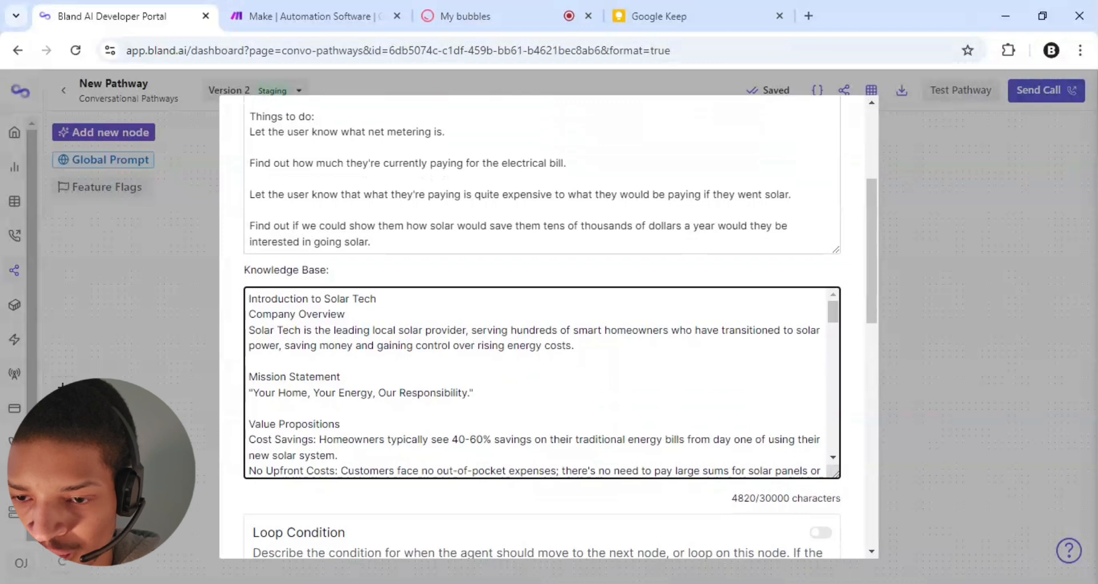
pyautogui.scroll(-1, 542, 383)
pyautogui.scroll(1, 542, 383)
pyautogui.scroll(-4, 541, 383)
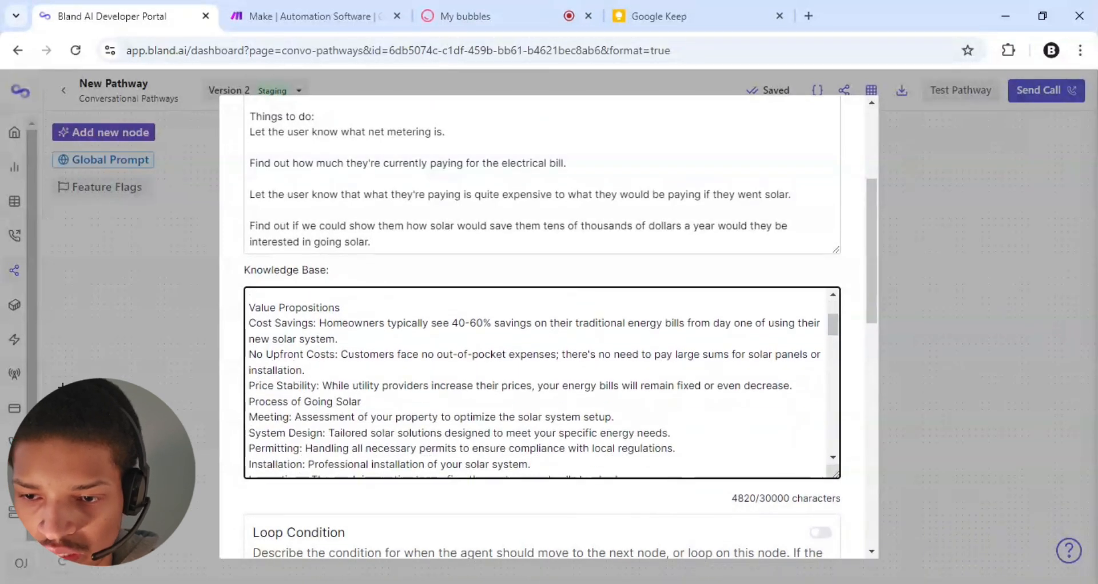
pyautogui.scroll(-3, 789, 376)
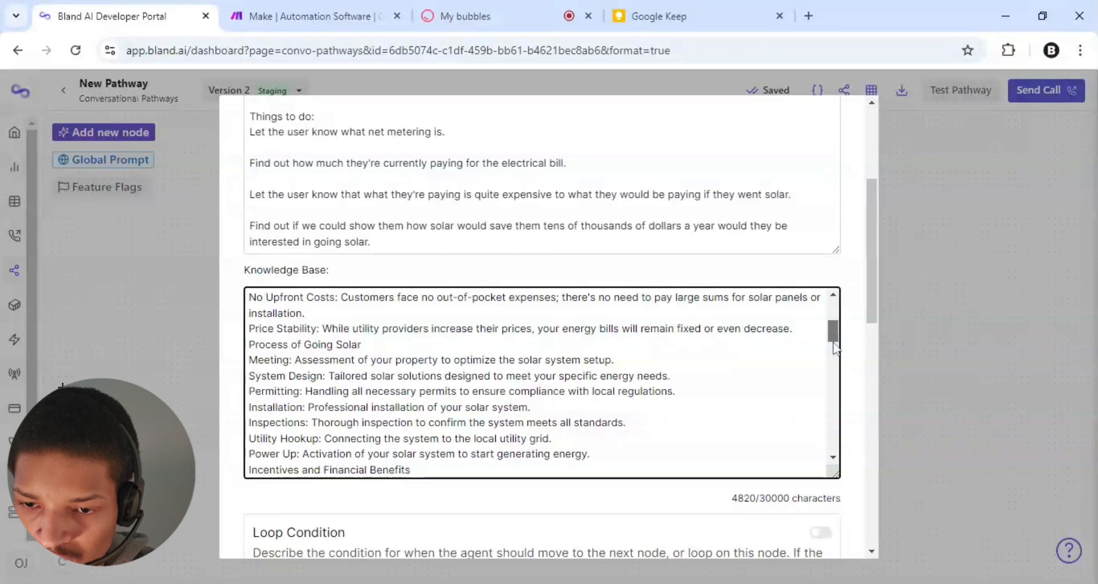
pyautogui.moveTo(835, 349); pyautogui.dragTo(844, 375)
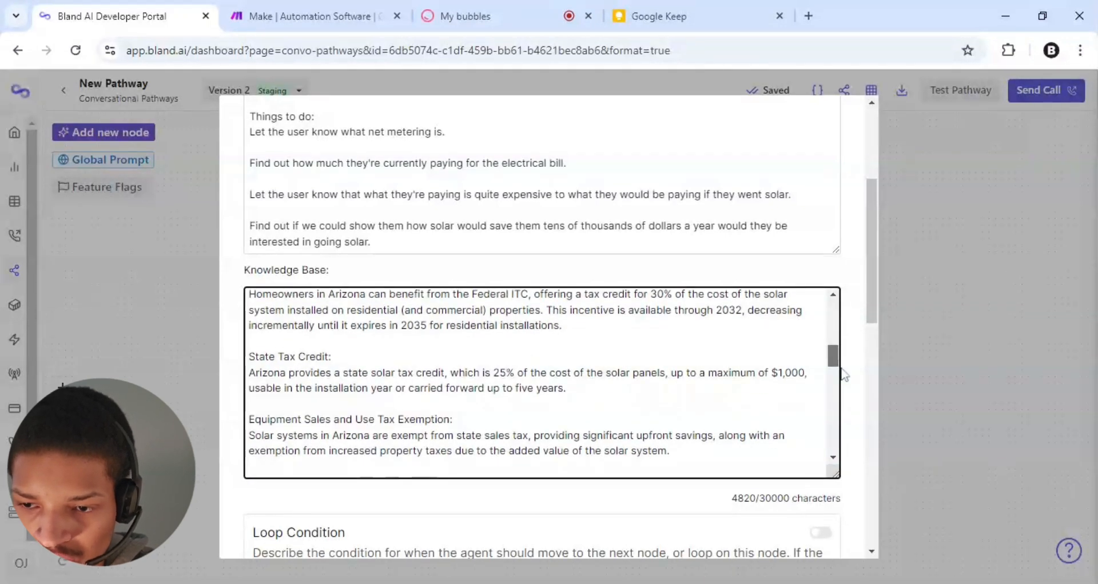
pyautogui.moveTo(842, 367); pyautogui.dragTo(849, 458)
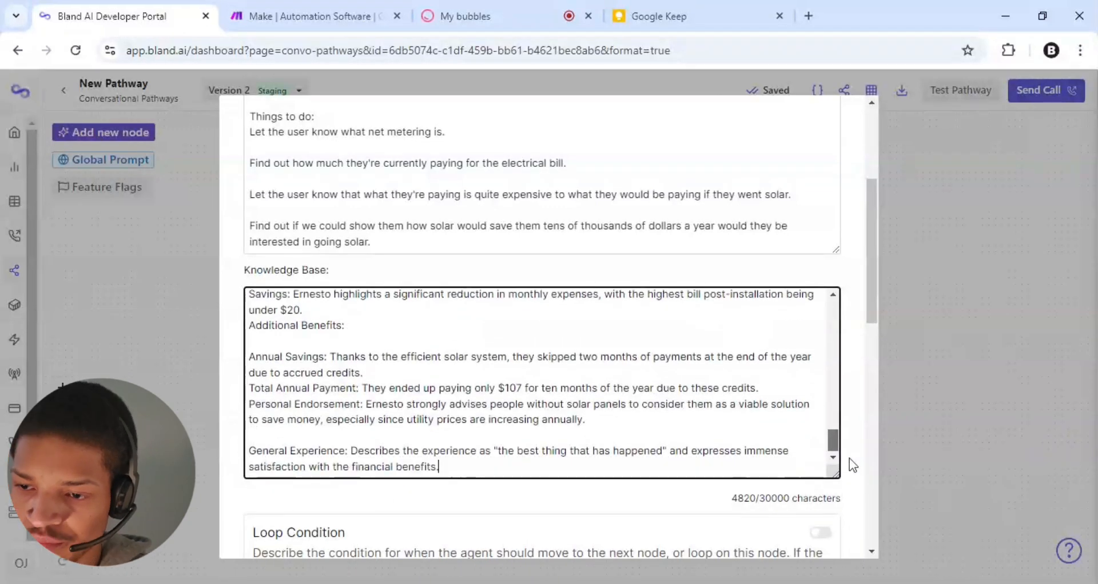
# Enable the Solar Pitch node's loop condition and begin its description with "The condition is true if the user is"
pyautogui.moveTo(869, 233); pyautogui.dragTo(875, 330)
pyautogui.click(820, 237)
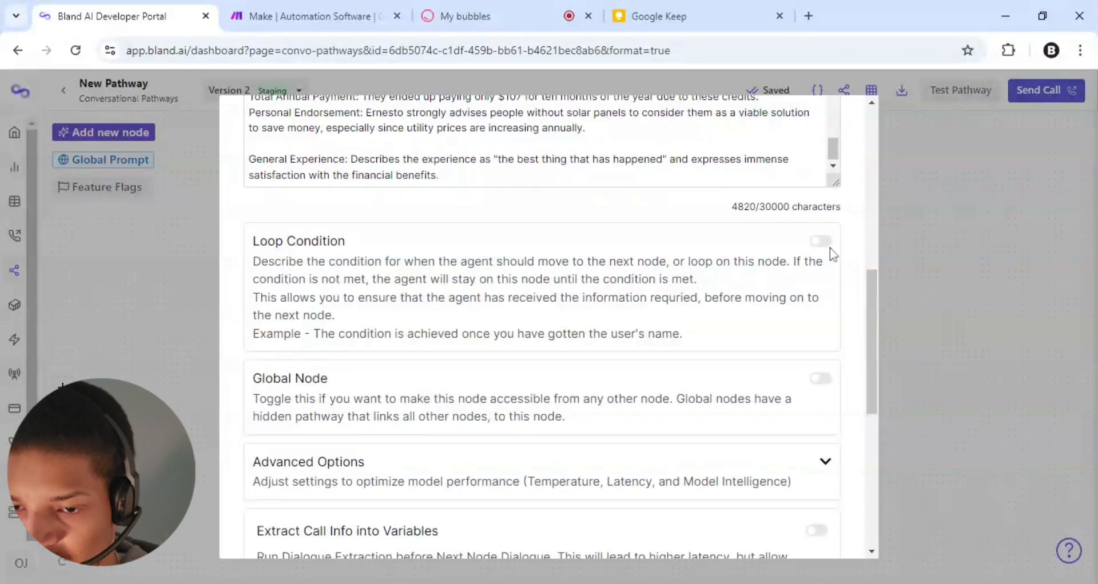
pyautogui.click(826, 245)
pyautogui.click(451, 377)
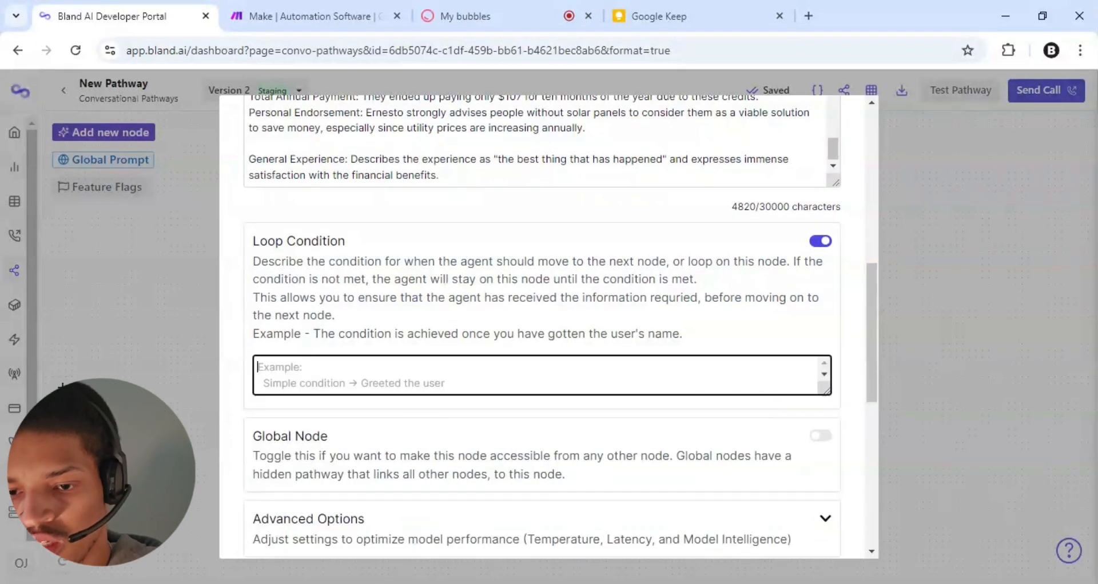
pyautogui.write('The')
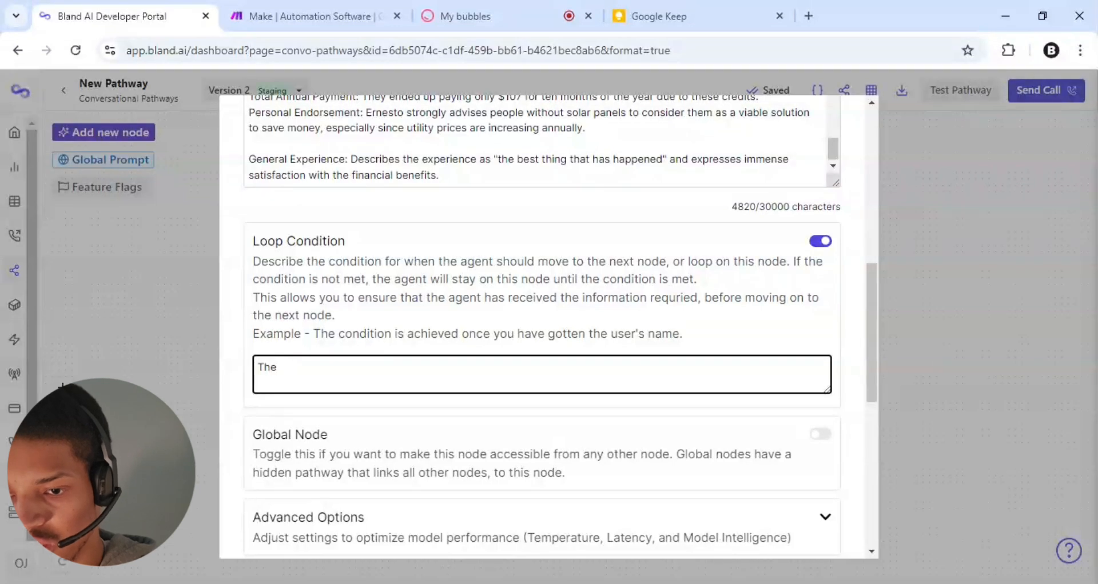
pyautogui.write(' condition is ')
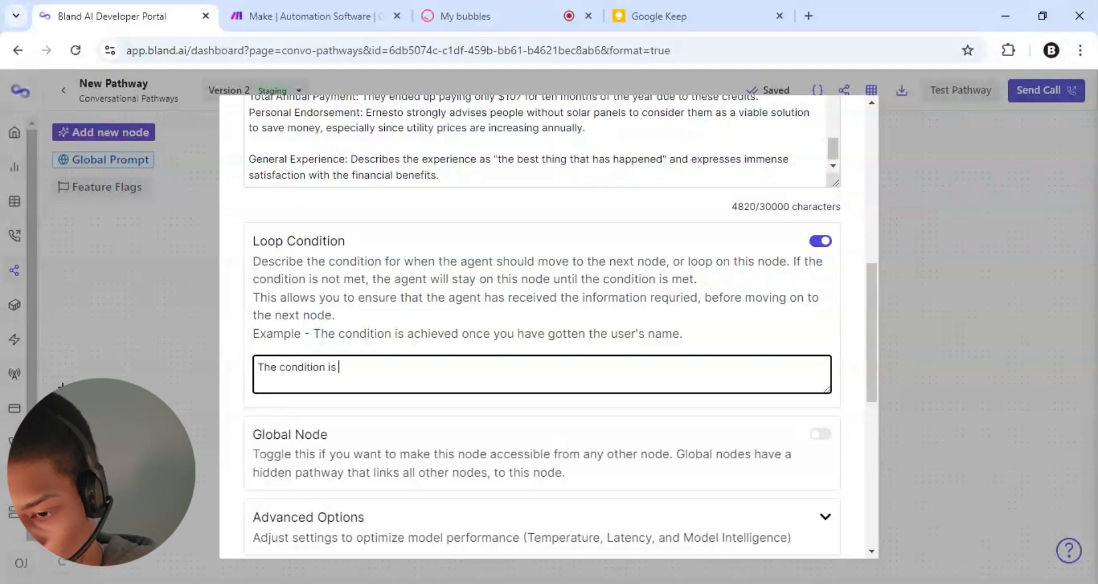
pyautogui.write('true if the ')
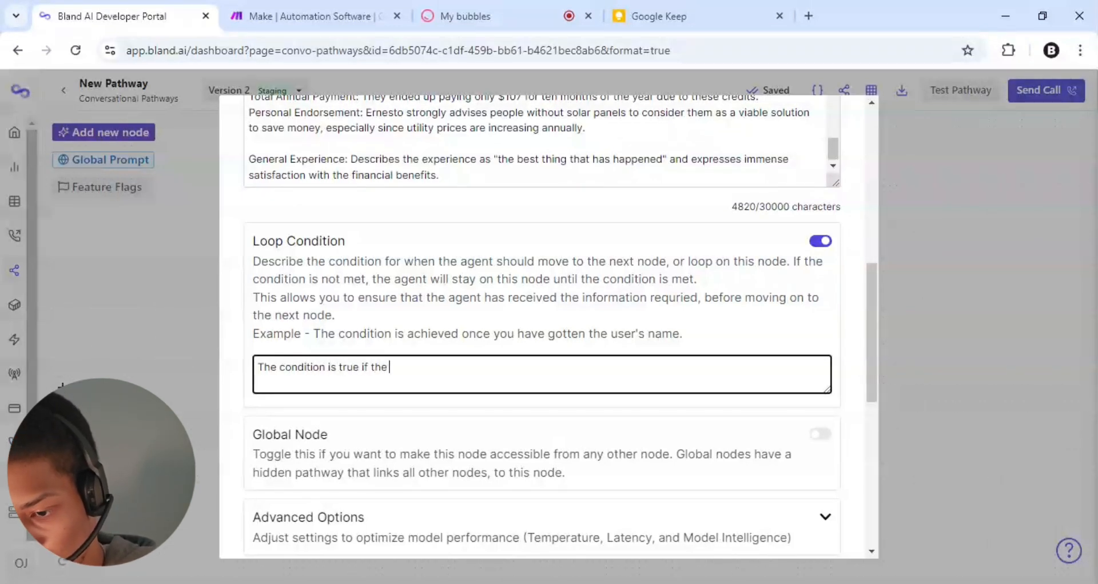
pyautogui.write('user is')
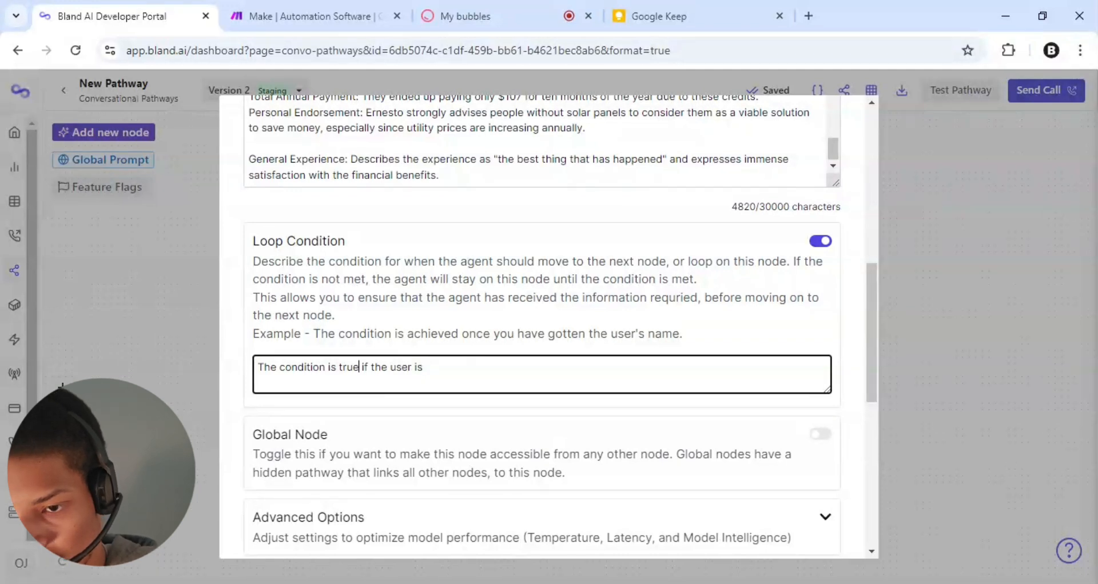
# Restructure the loop condition into "The condition is true:" followed by a new line reading "If the user"
pyautogui.click(359, 368)
pyautogui.write(':')
pyautogui.press('Return')
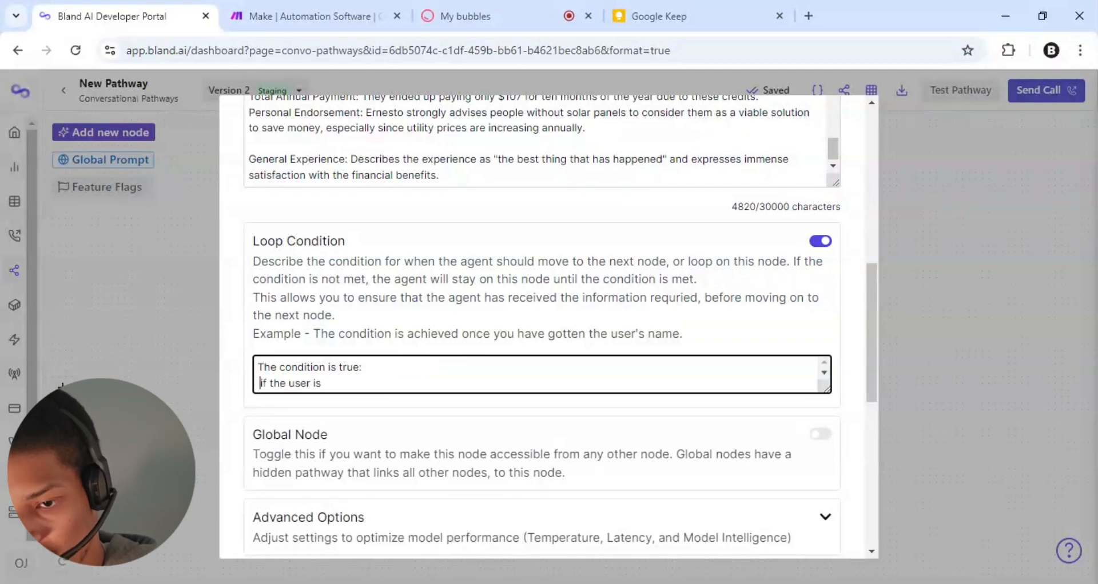
pyautogui.press('Delete')
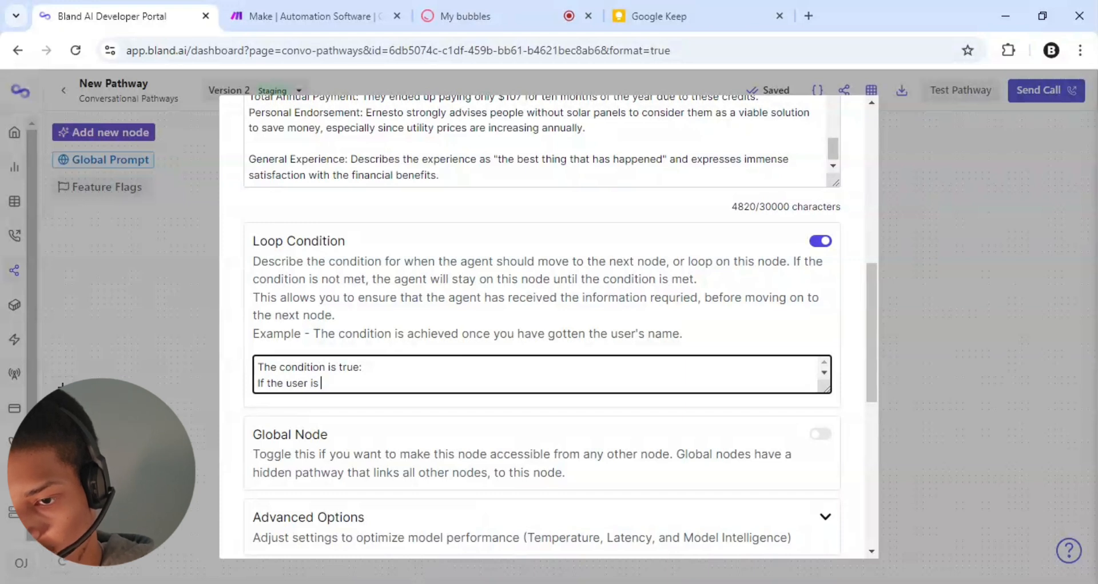
pyautogui.press('Delete')
pyautogui.press('Delete')
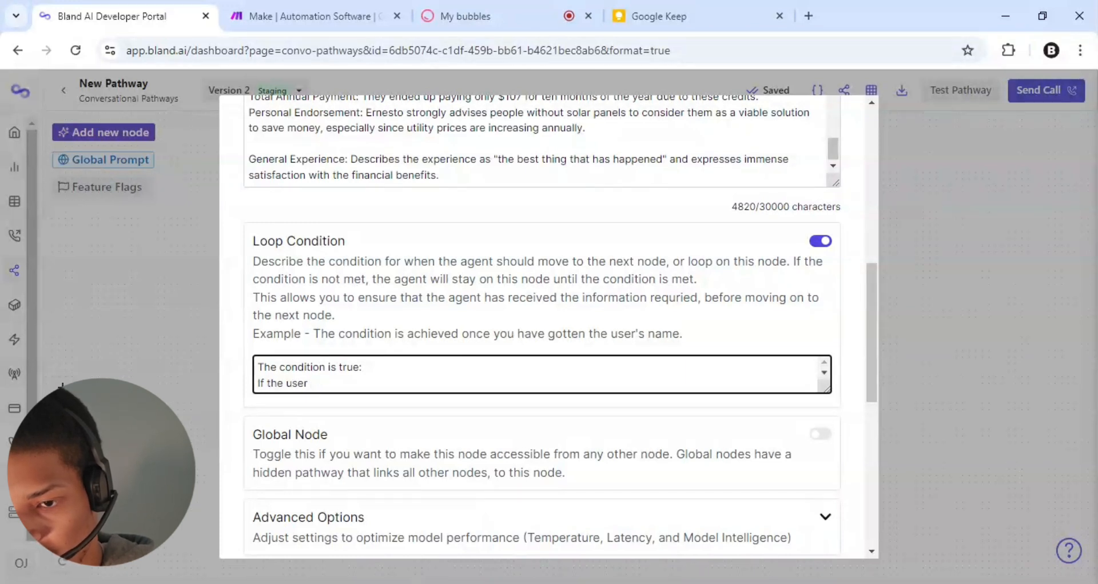
# Complete the second line of the loop condition with "provides they are ready to go solar"
pyautogui.write('provides ')
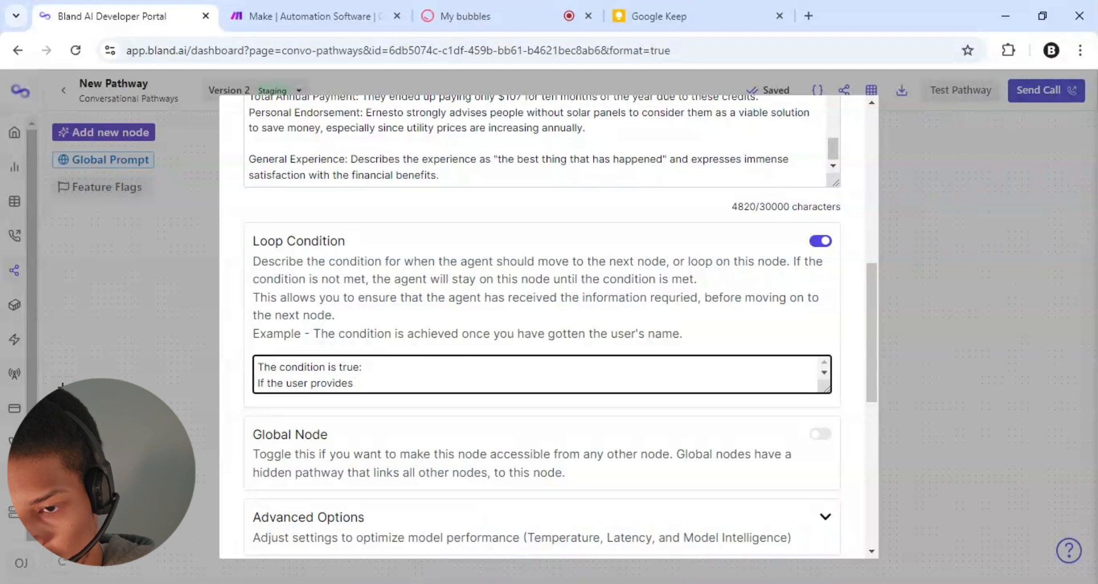
pyautogui.write(' they')
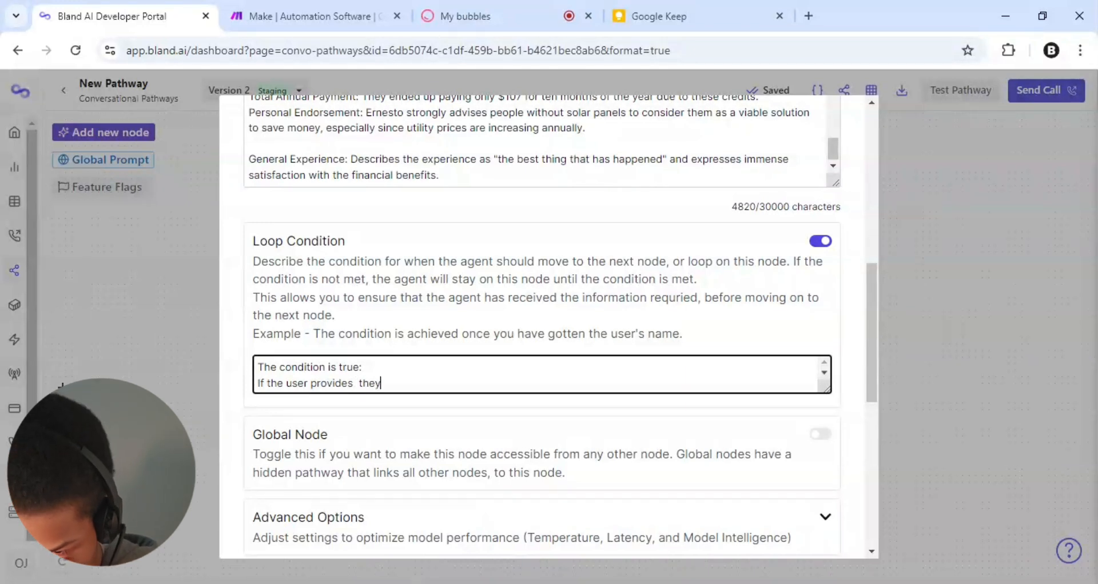
pyautogui.press('BackSpace')
pyautogui.press('BackSpace')
pyautogui.press('BackSpace')
pyautogui.press('BackSpace')
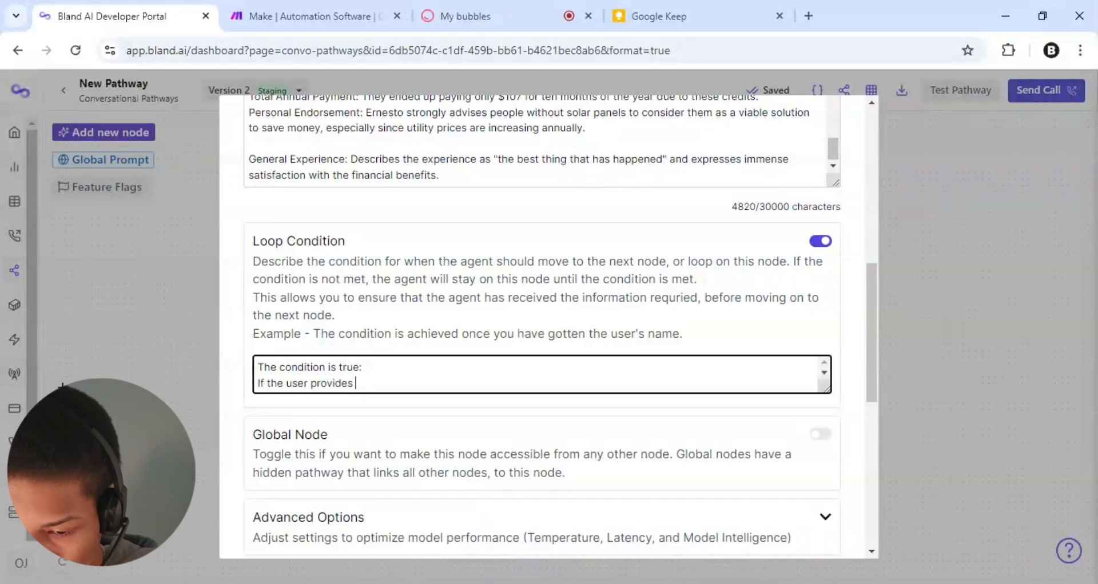
pyautogui.write('they are ')
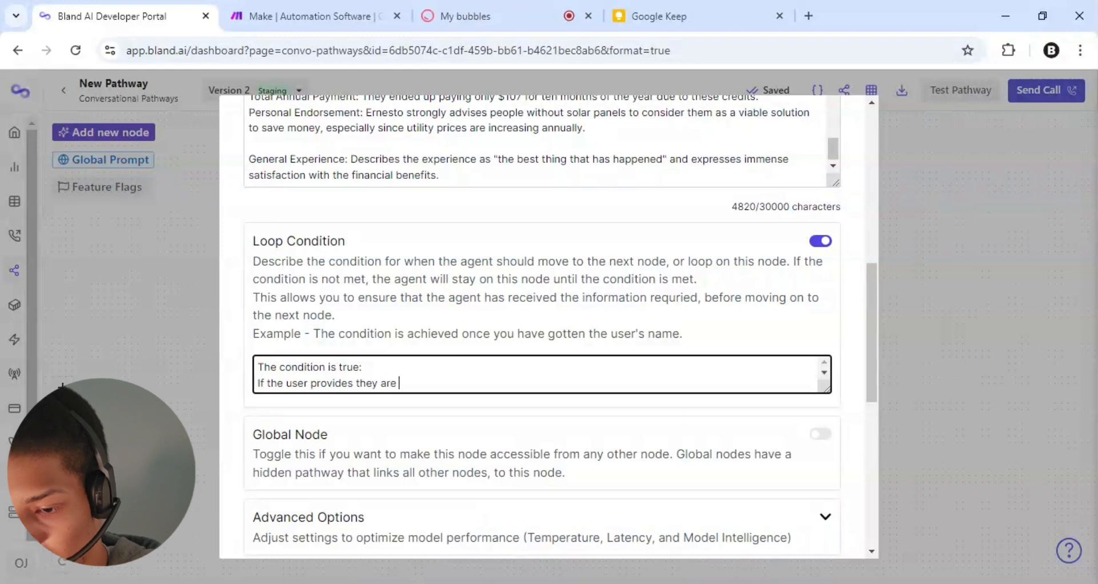
pyautogui.write('ready to ')
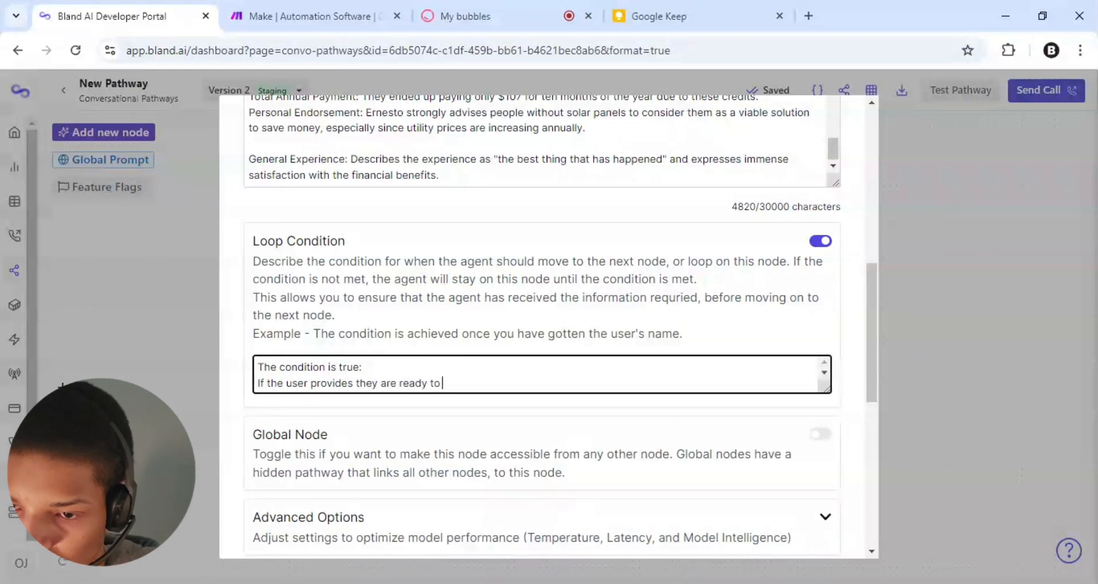
pyautogui.write('go solar')
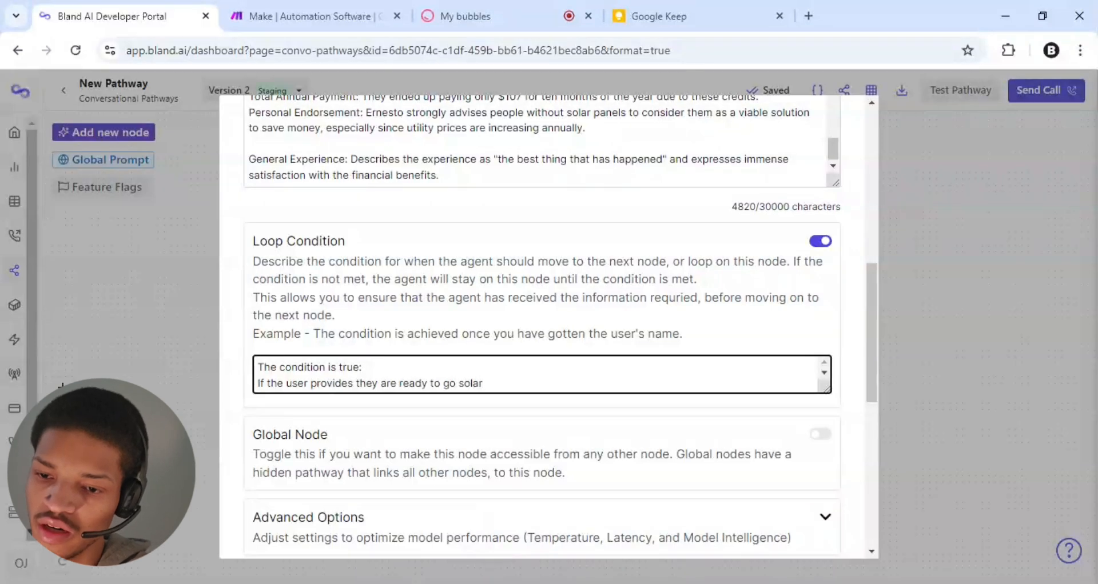
# Copy the loop condition's second line and review the node's advanced model options
pyautogui.moveTo(485, 384); pyautogui.dragTo(221, 395)
pyautogui.hotkey('ctrl', 'c')
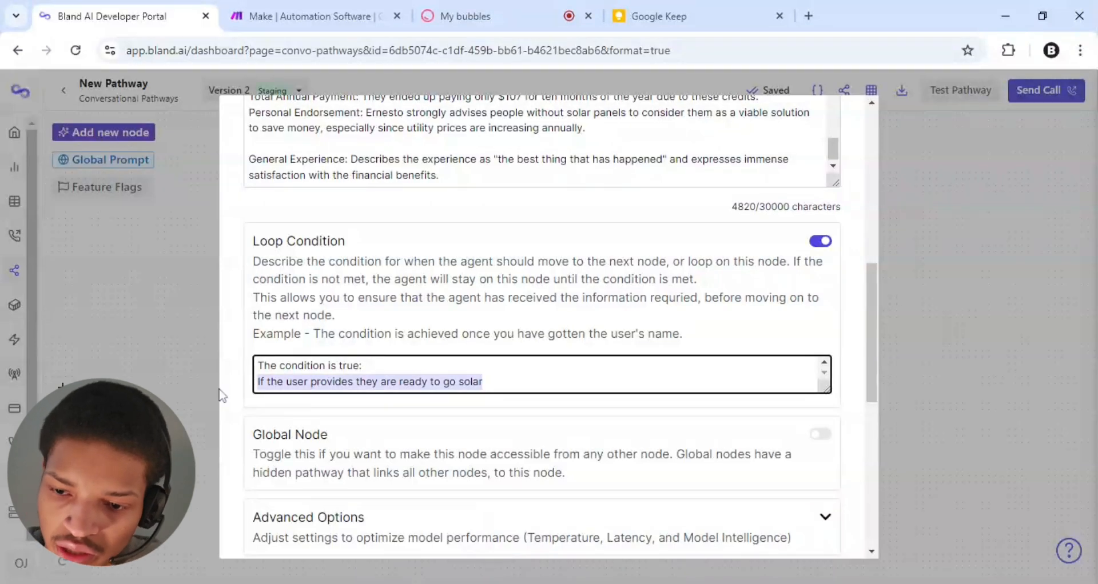
pyautogui.scroll(-5, 548, 326)
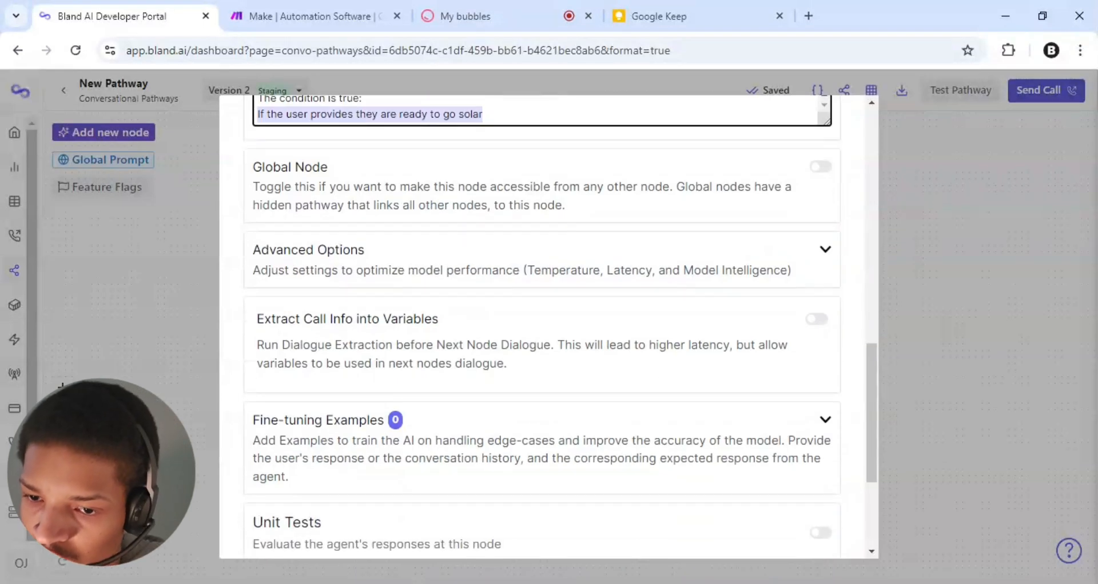
pyautogui.click(825, 250)
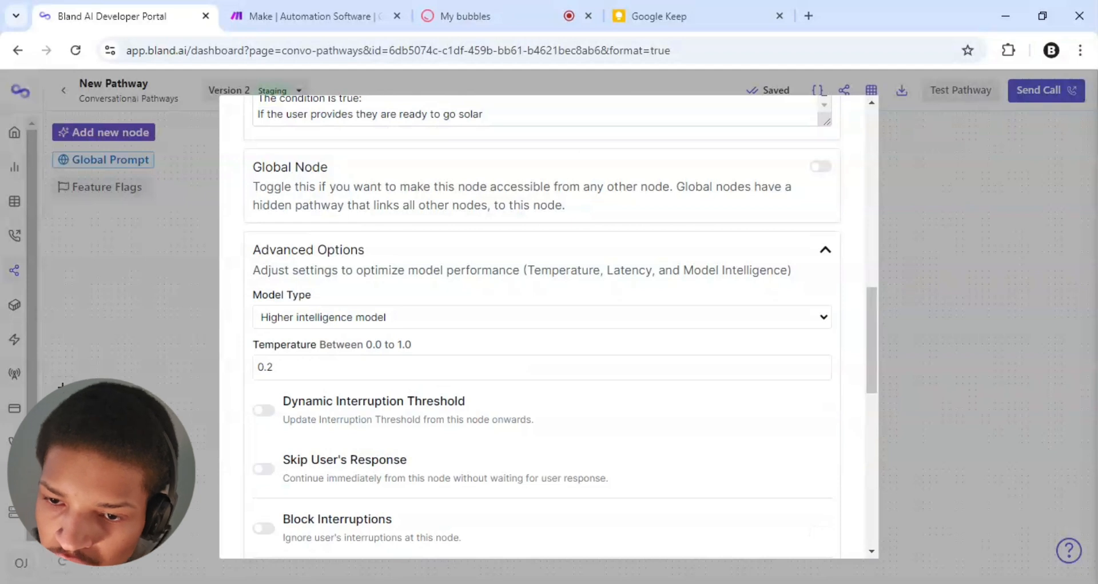
pyautogui.scroll(-1, 548, 326)
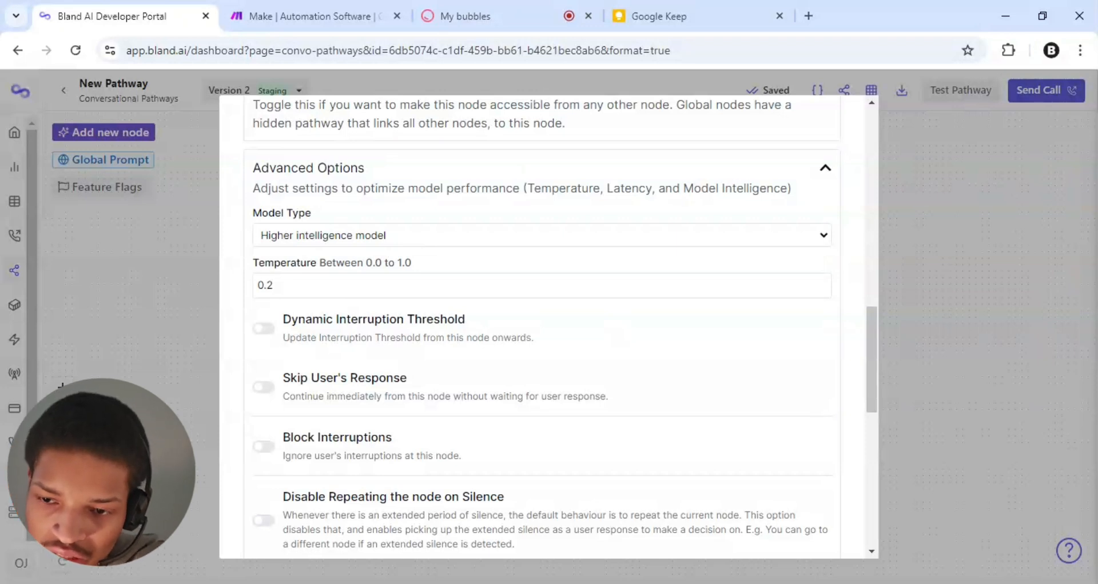
pyautogui.click(355, 323)
pyautogui.moveTo(880, 318); pyautogui.dragTo(867, 444)
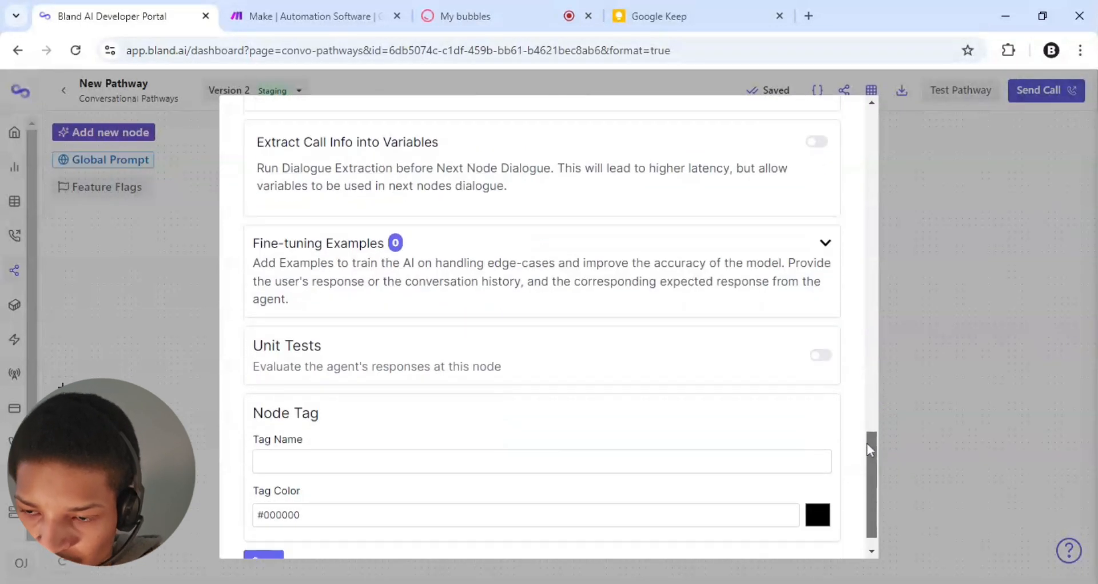
# Add a fine-tuning condition example with conversation history "If the user has provided they are ready to go solar" and expected condition "true"
pyautogui.click(825, 244)
pyautogui.click(304, 458)
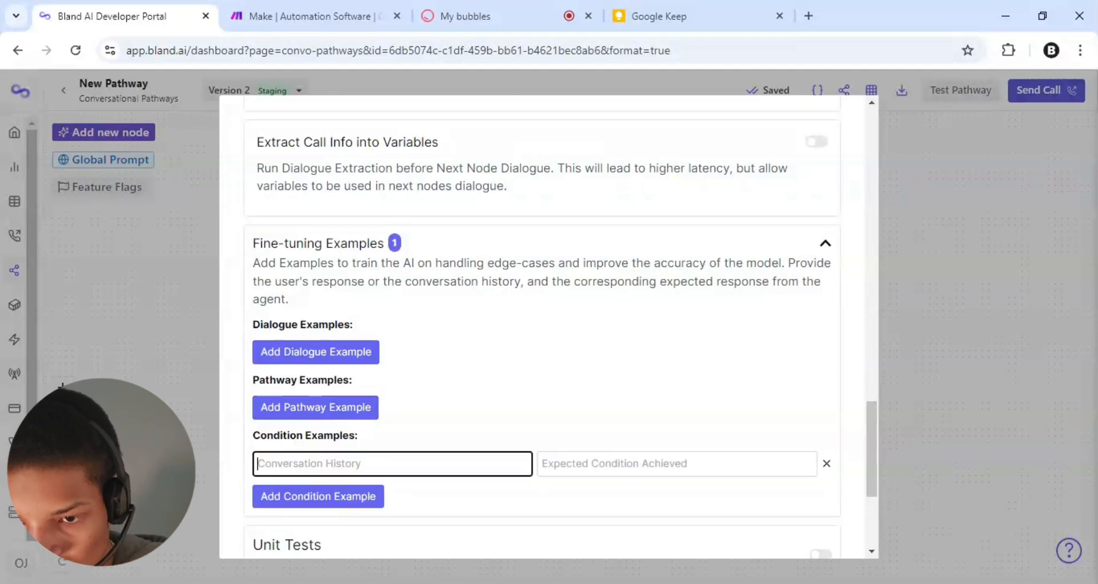
pyautogui.hotkey('ctrl', 'v')
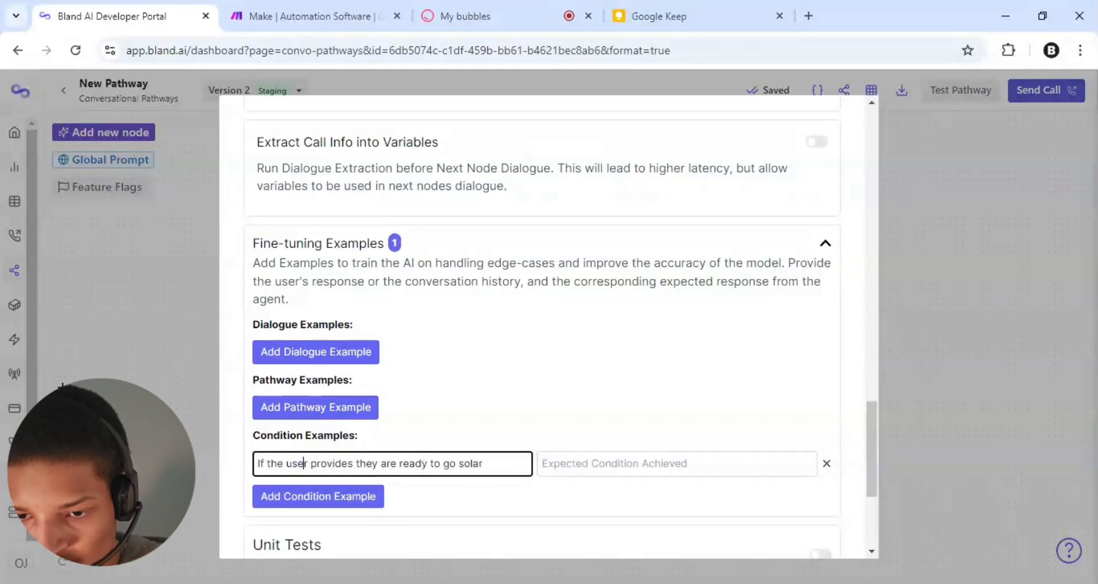
pyautogui.write('has')
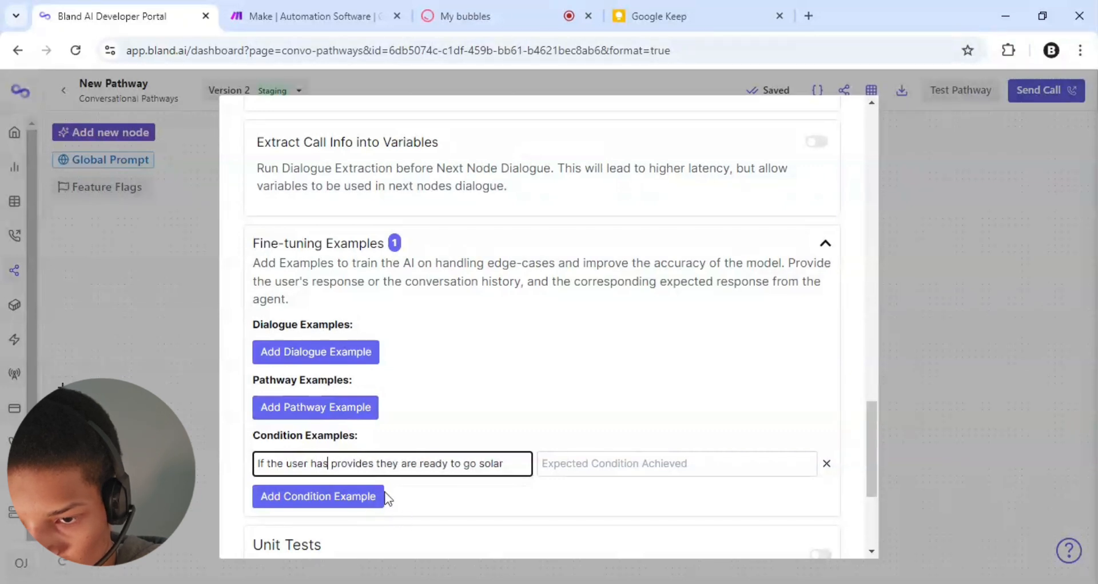
pyautogui.press('BackSpace')
pyautogui.write('d')
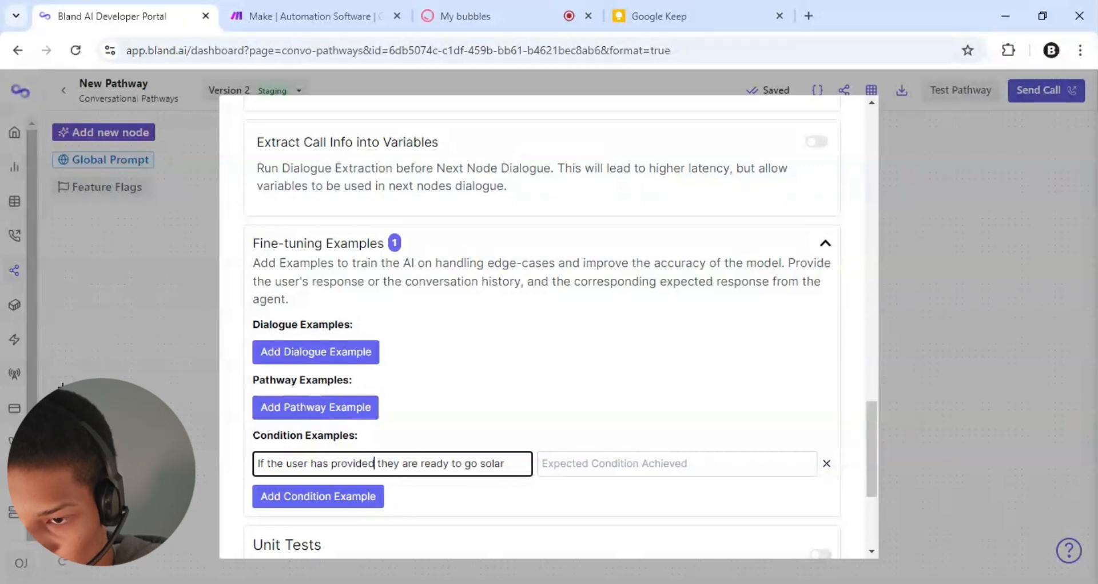
pyautogui.press('Tab')
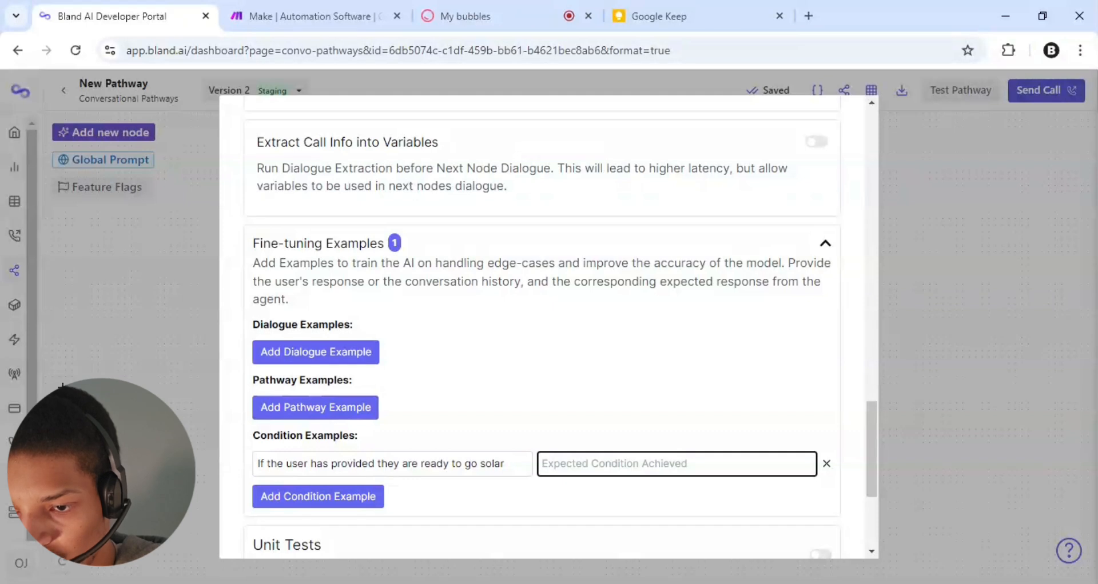
pyautogui.write('true')
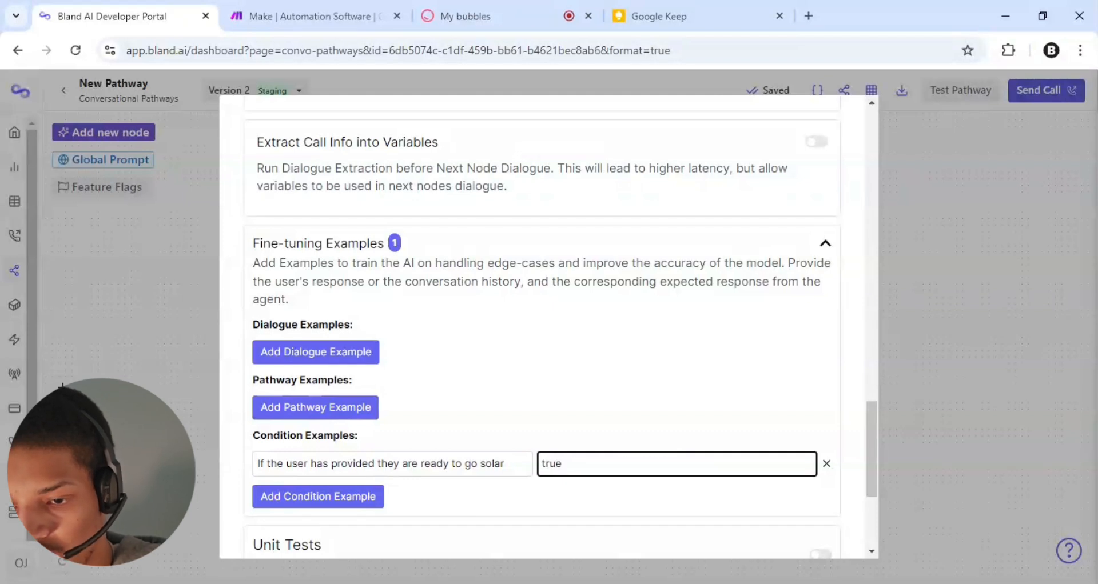
# Add a second condition example with history "If the user has not provided they are ready to go solar" and expected condition "false"
pyautogui.hotkey('shift', 'Tab')
pyautogui.hotkey('ctrl', 'a')
pyautogui.hotkey('ctrl', 'c')
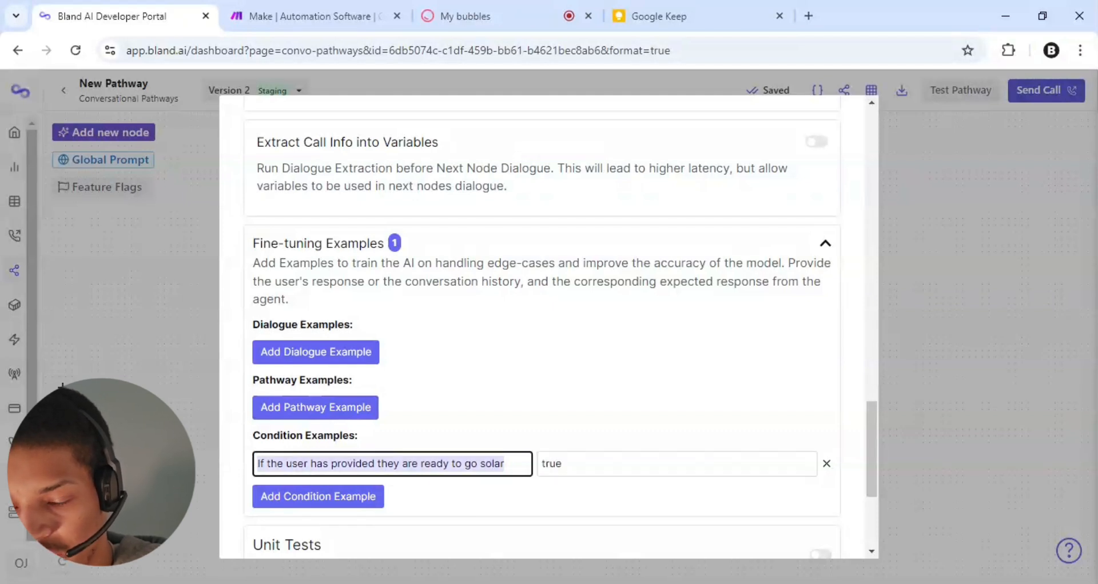
pyautogui.click(329, 497)
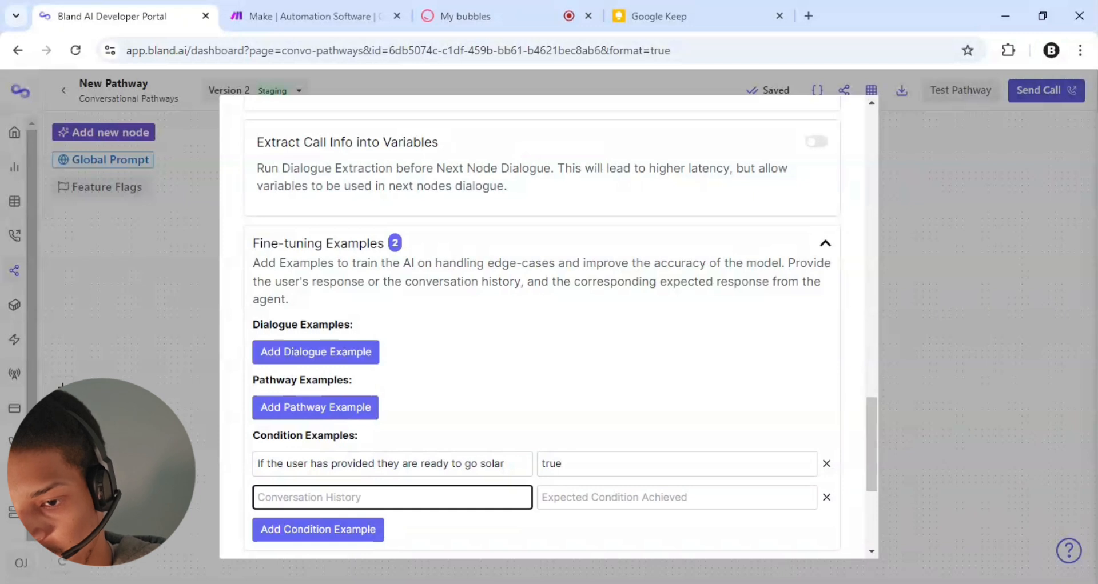
pyautogui.hotkey('ctrl', 'v')
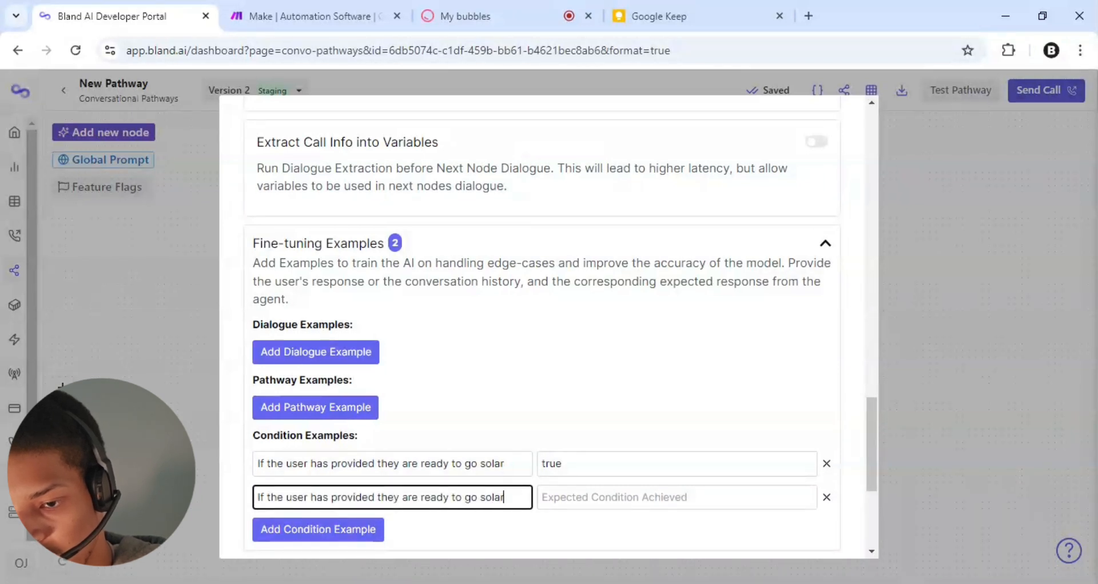
pyautogui.write('not')
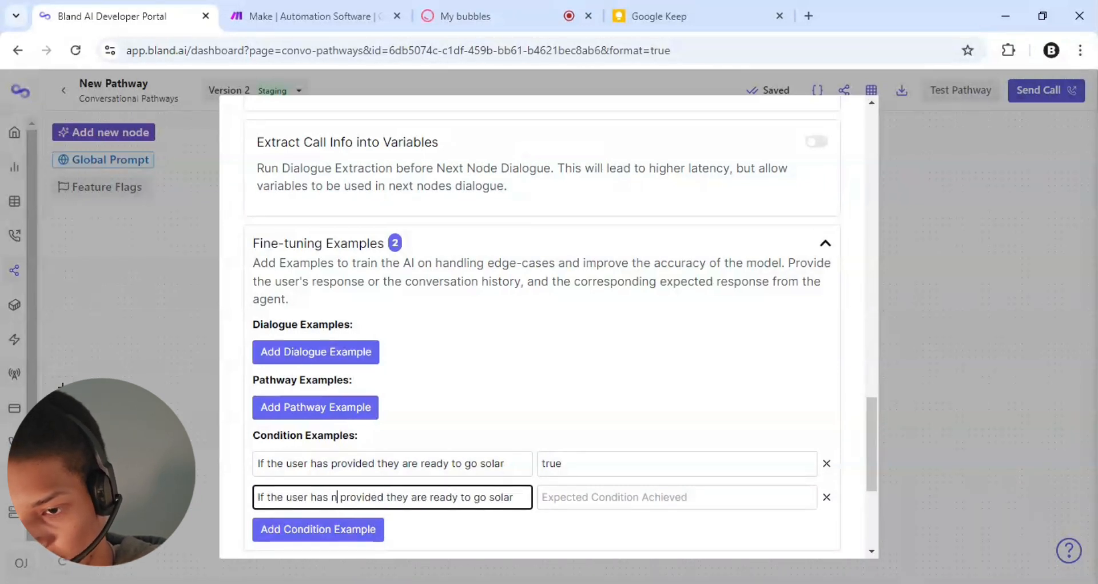
pyautogui.click(544, 498)
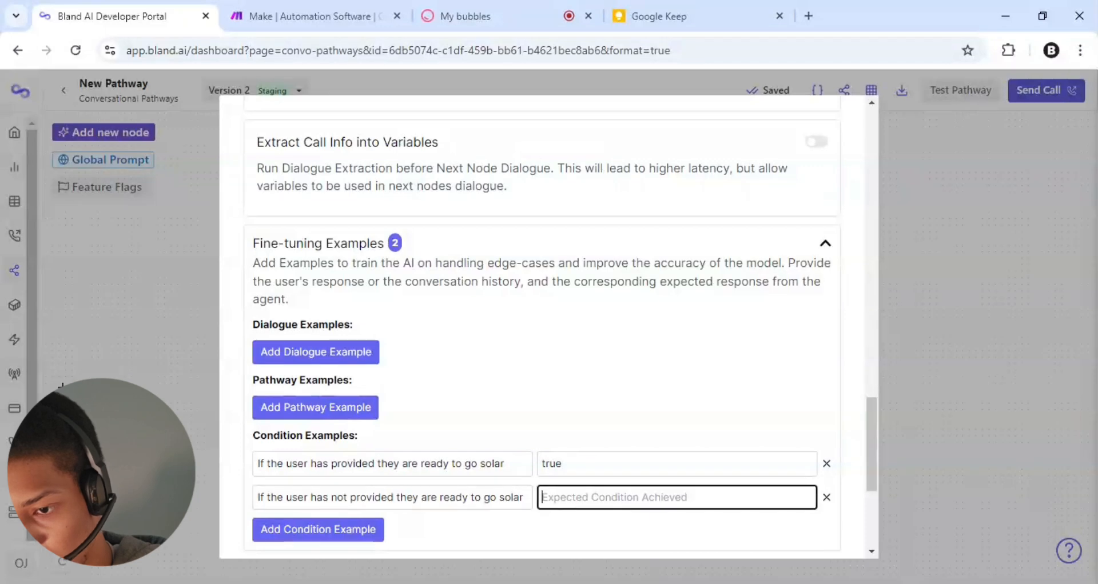
pyautogui.write('false')
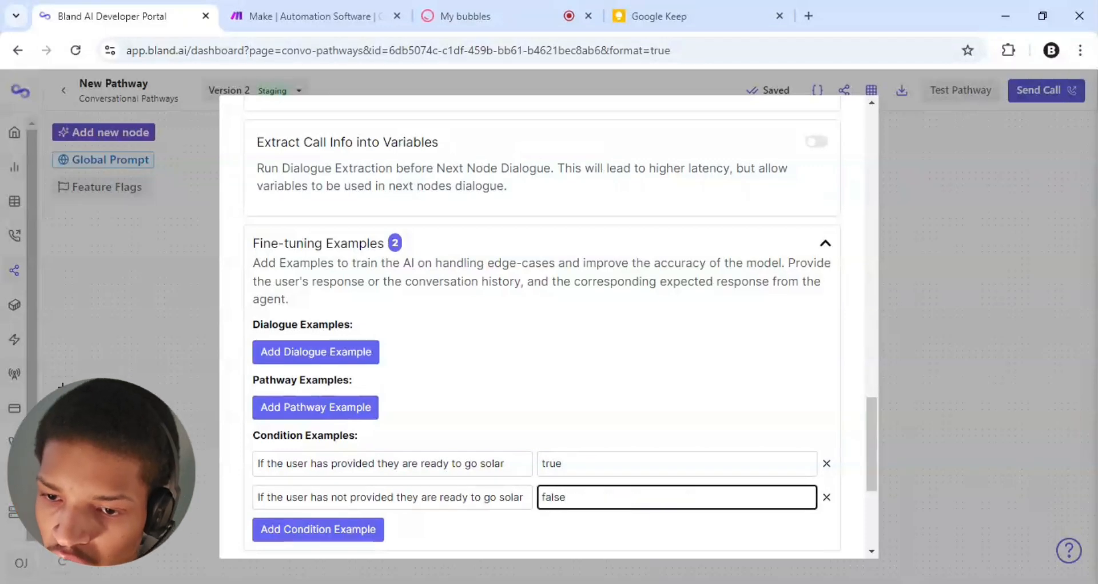
# Remove "tens of" from the last line of the Solar Pitch prompt so it reads "save them thousands of dollars a year"
pyautogui.scroll(10, 548, 326)
pyautogui.scroll(3, 547, 326)
pyautogui.scroll(-1, 548, 326)
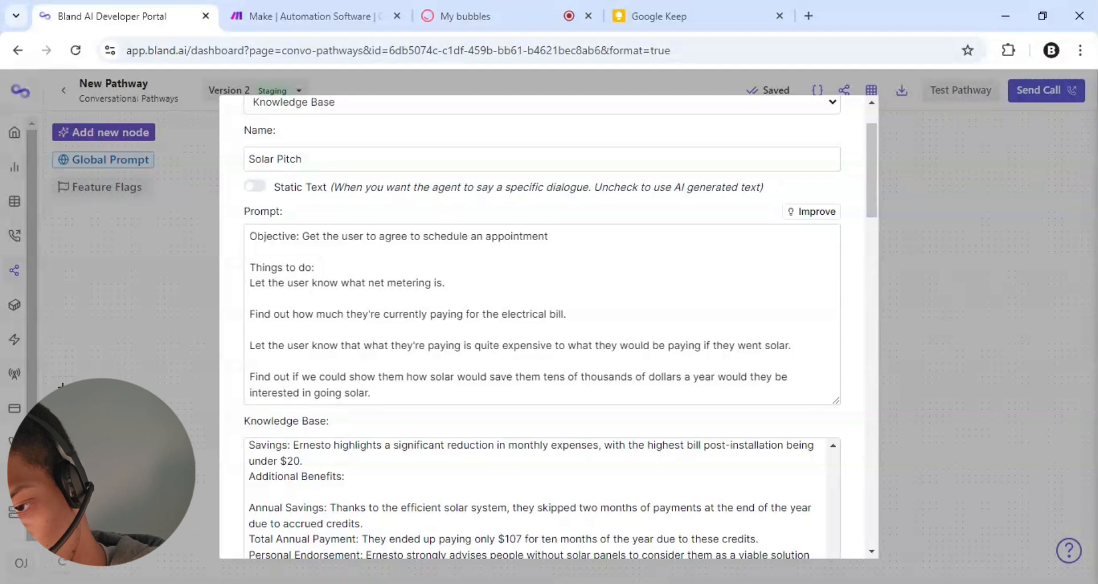
pyautogui.moveTo(546, 377)
pyautogui.mouseDown()
pyautogui.moveTo(578, 377)
pyautogui.moveTo(566, 377)
pyautogui.mouseUp()
pyautogui.press('BackSpace')
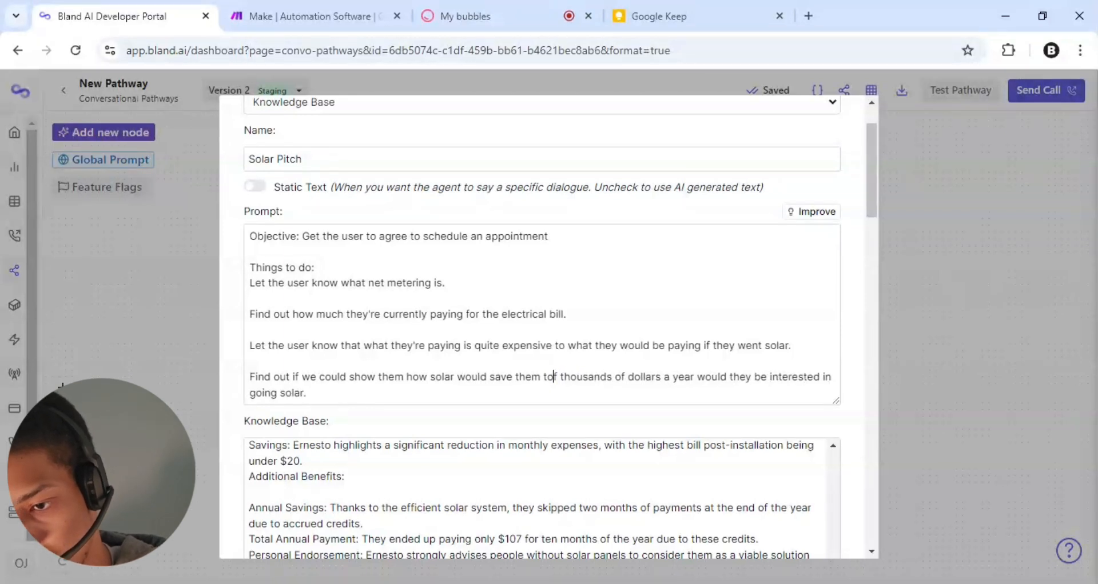
pyautogui.press('Right')
pyautogui.press('BackSpace')
pyautogui.press('BackSpace')
pyautogui.press('BackSpace')
pyautogui.press('BackSpace')
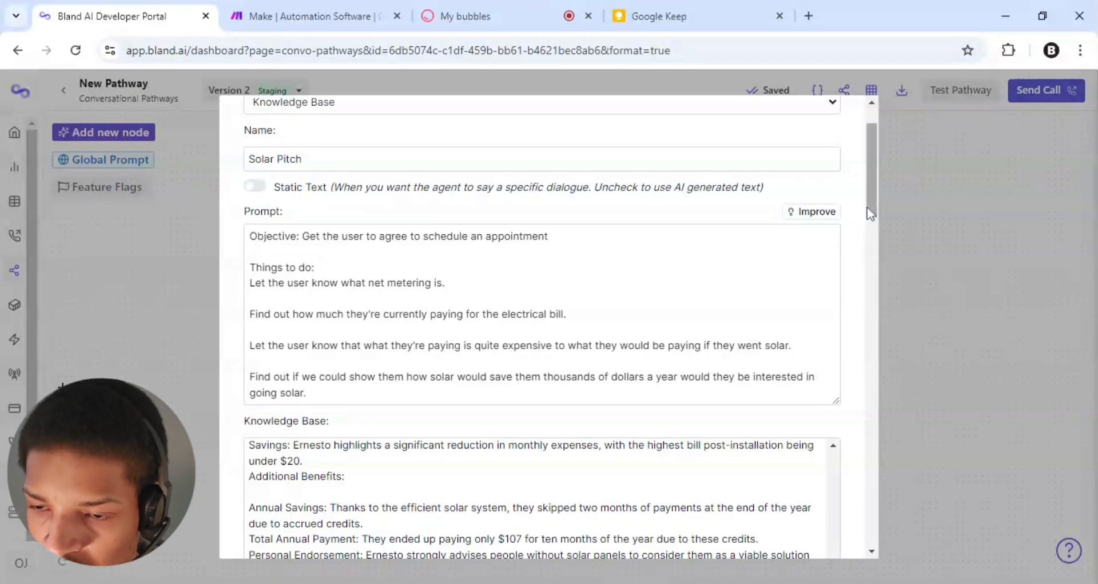
pyautogui.scroll(1, 869, 202)
pyautogui.scroll(-1, 870, 201)
pyautogui.scroll(-1, 873, 212)
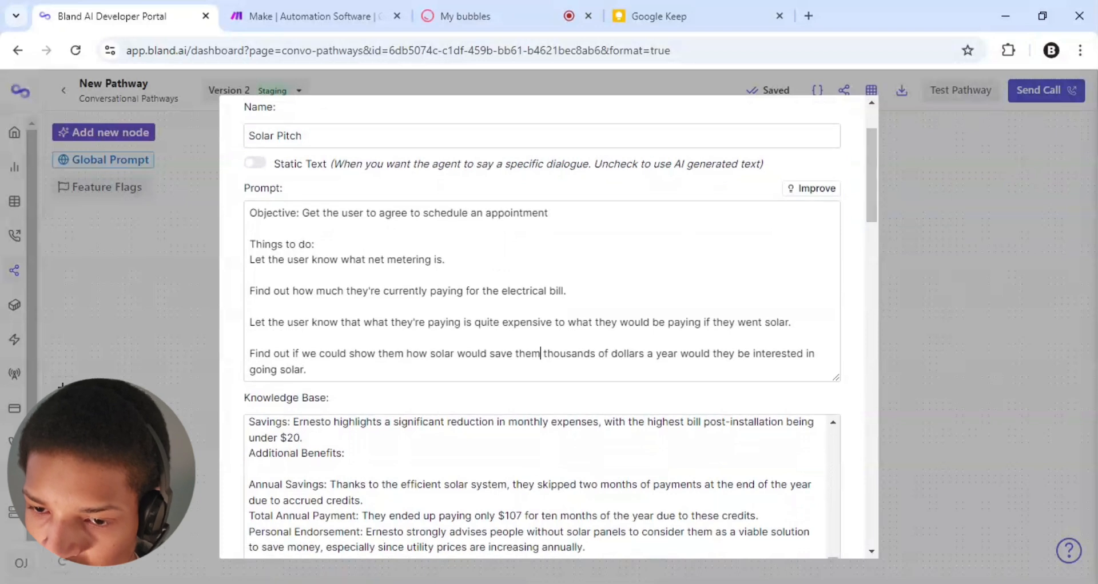
pyautogui.moveTo(256, 259); pyautogui.dragTo(307, 369)
pyautogui.click(307, 369)
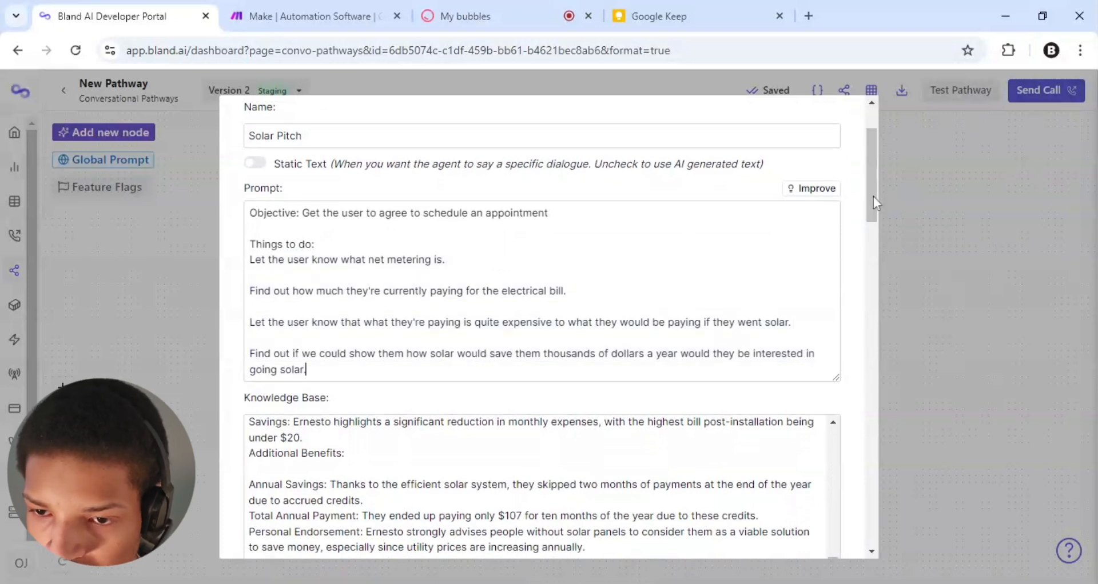
# Reword the first condition example as "If the user has provided they are interested in going solar"
pyautogui.moveTo(877, 196); pyautogui.dragTo(311, 581)
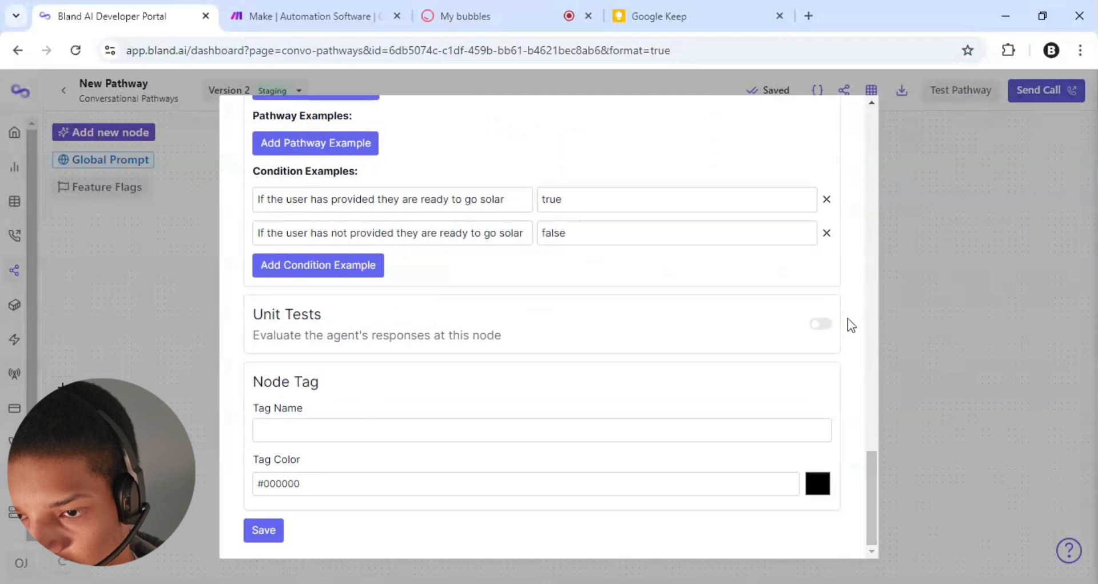
pyautogui.moveTo(867, 457); pyautogui.dragTo(846, 135)
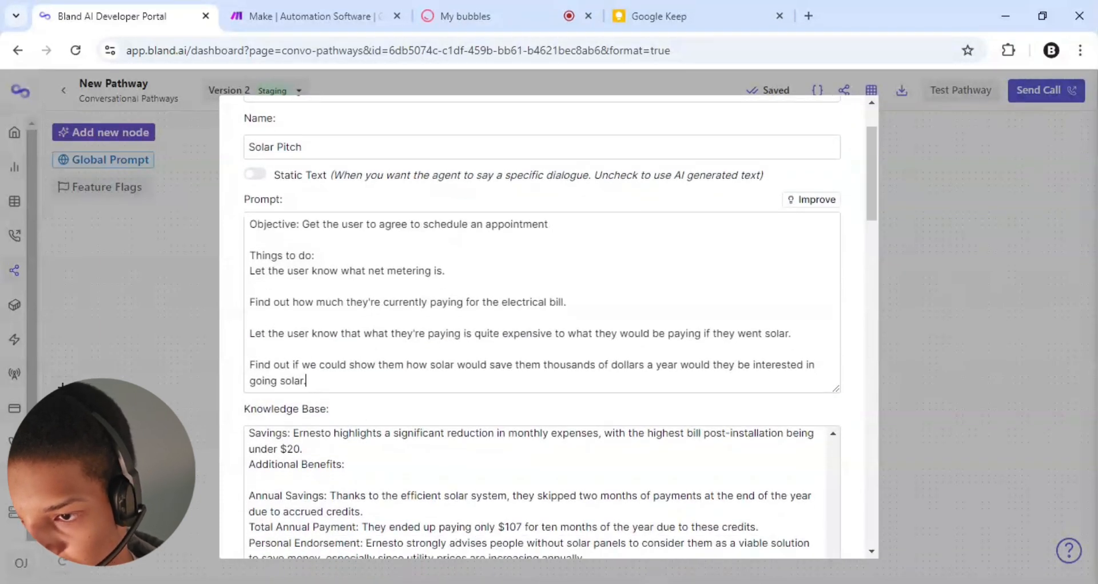
pyautogui.moveTo(868, 226); pyautogui.dragTo(867, 522)
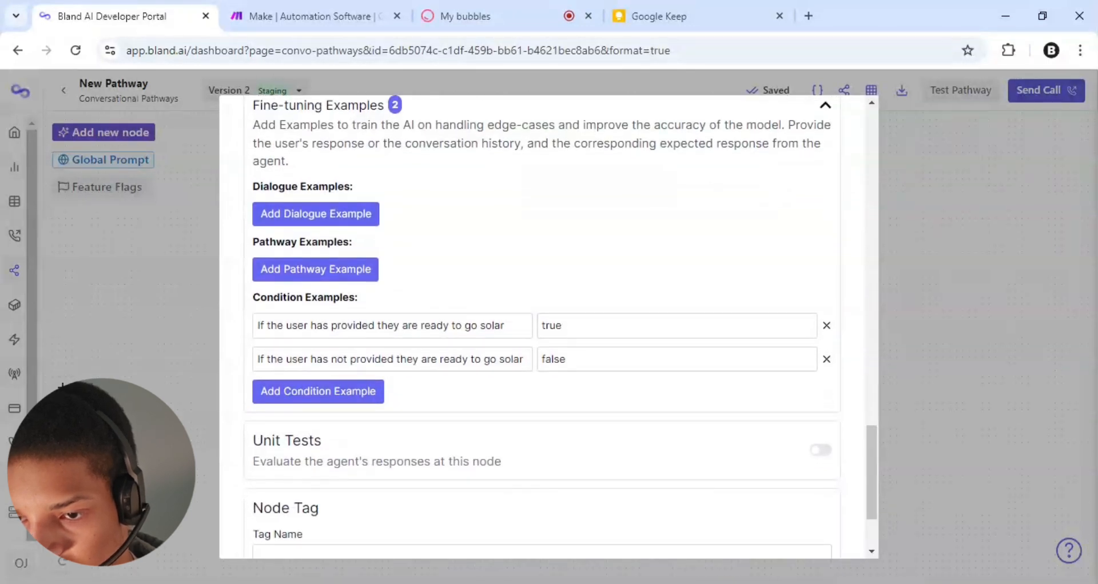
pyautogui.click(448, 326)
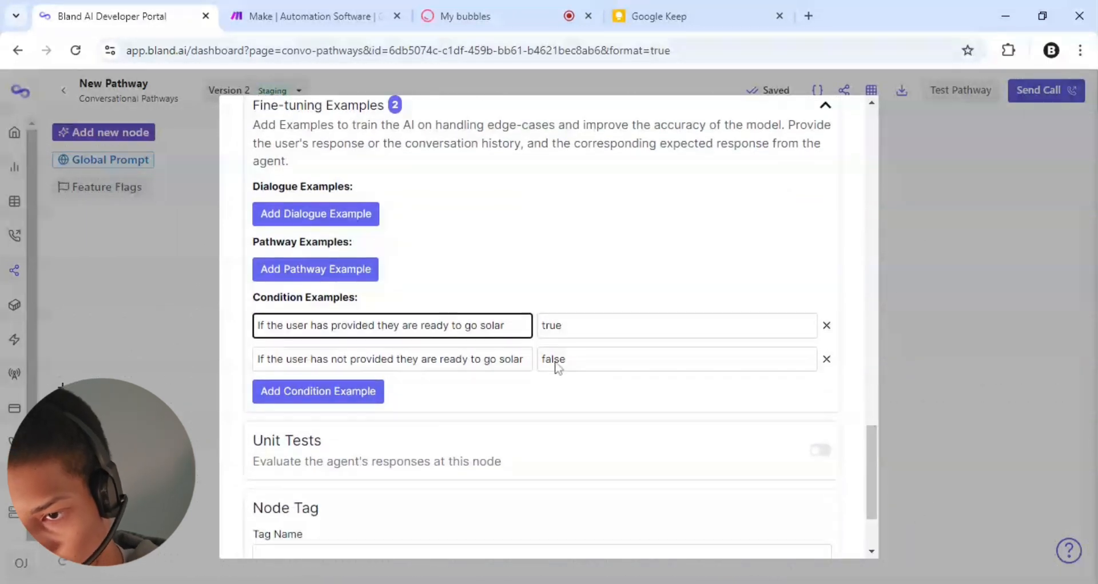
pyautogui.press('BackSpace')
pyautogui.press('BackSpace')
pyautogui.press('BackSpace')
pyautogui.press('BackSpace')
pyautogui.press('BackSpace')
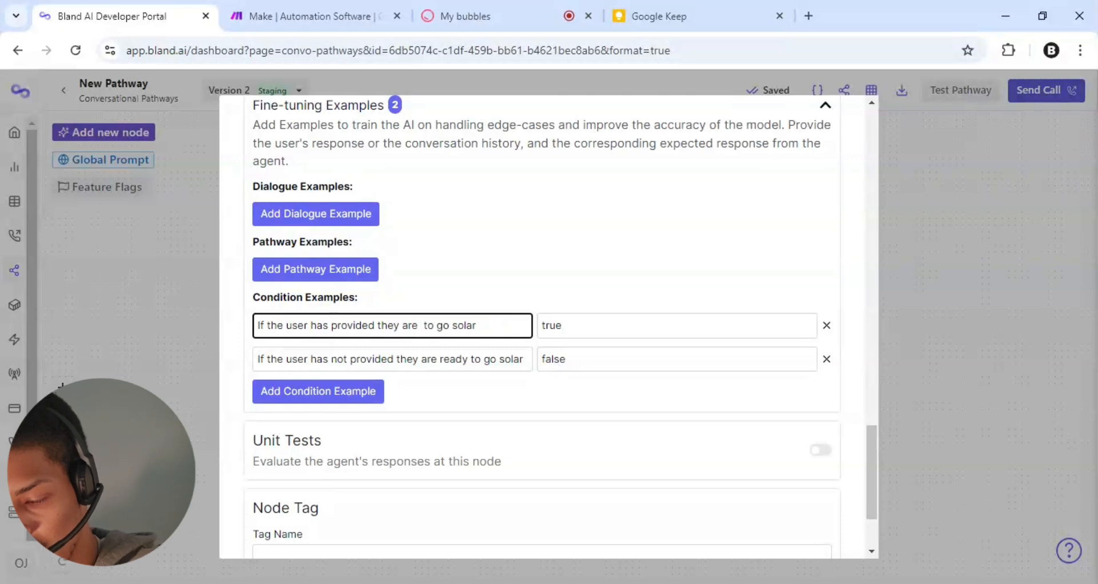
pyautogui.write('intereste')
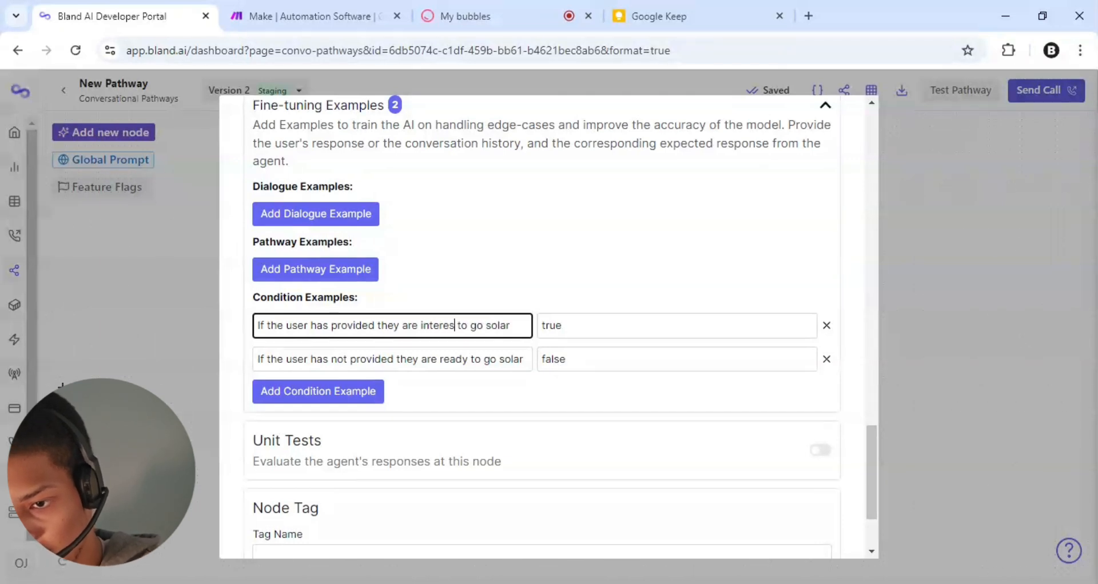
pyautogui.write('d')
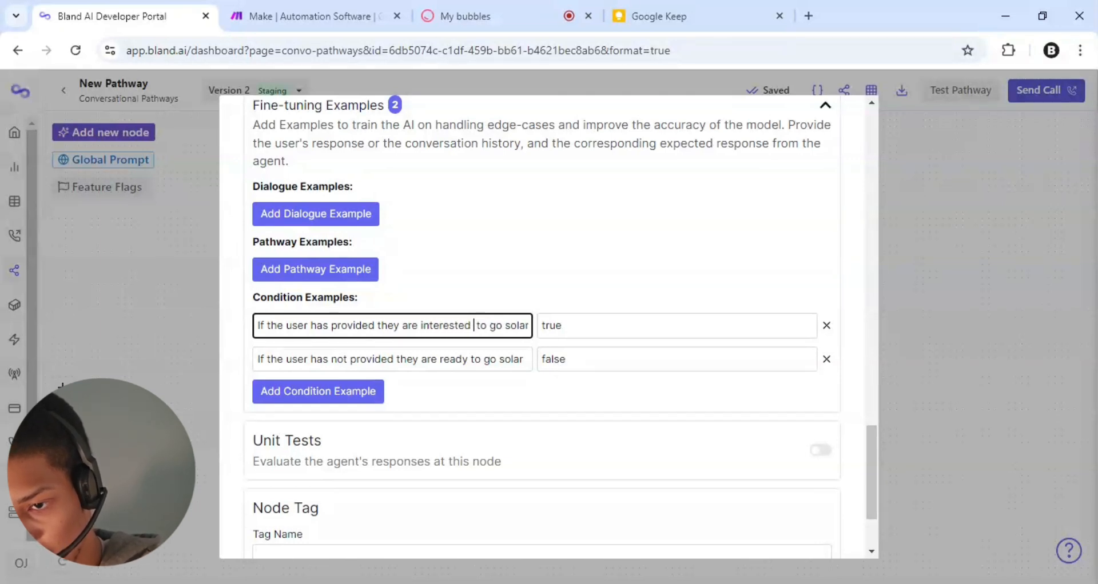
pyautogui.press('Right')
pyautogui.press('BackSpace')
pyautogui.press('BackSpace')
pyautogui.press('BackSpace')
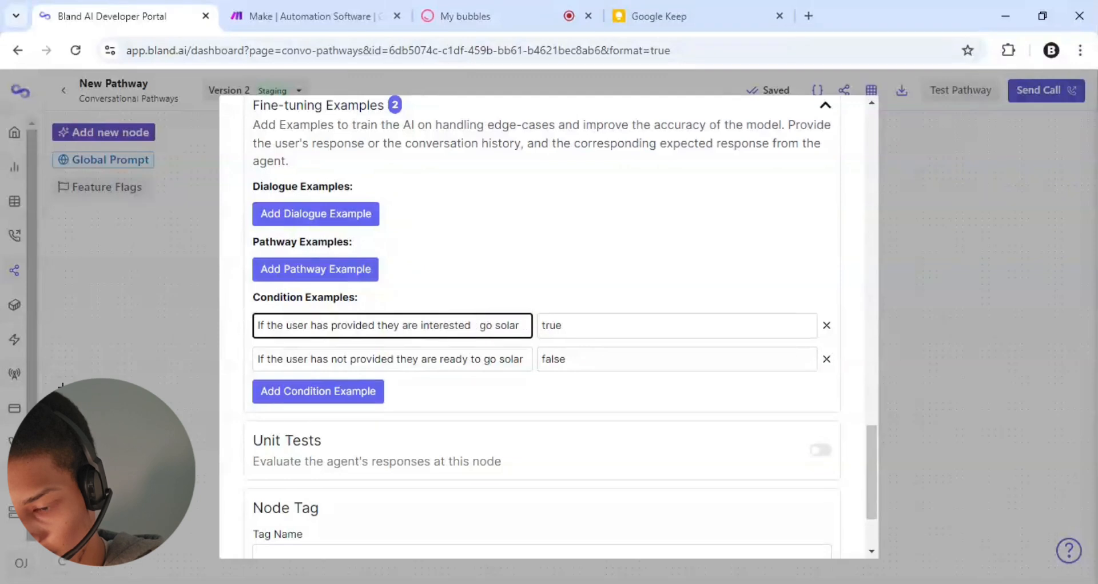
pyautogui.write('in')
pyautogui.press('Right')
pyautogui.press('Right')
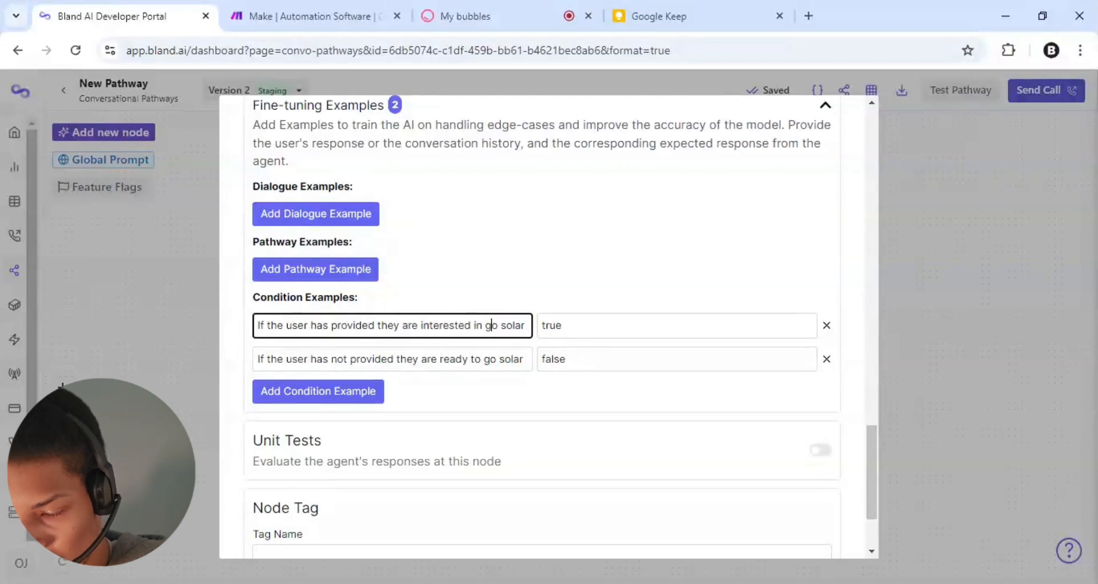
pyautogui.write('ing')
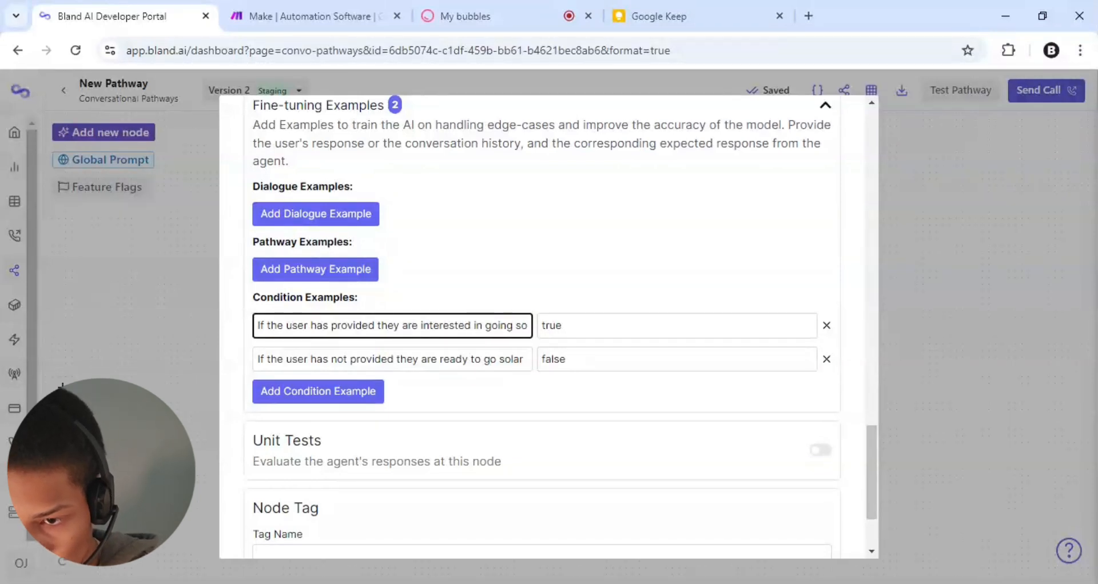
# Replace the ending of the second condition example with "they are interested in going solar", copied from the first example
pyautogui.click(439, 360)
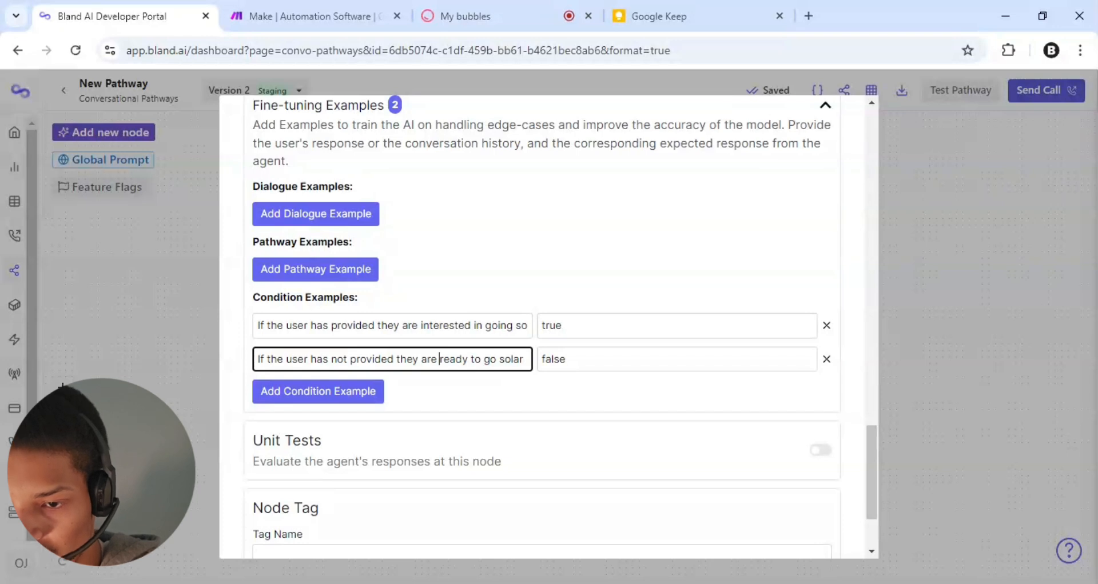
pyautogui.moveTo(439, 359); pyautogui.dragTo(471, 360)
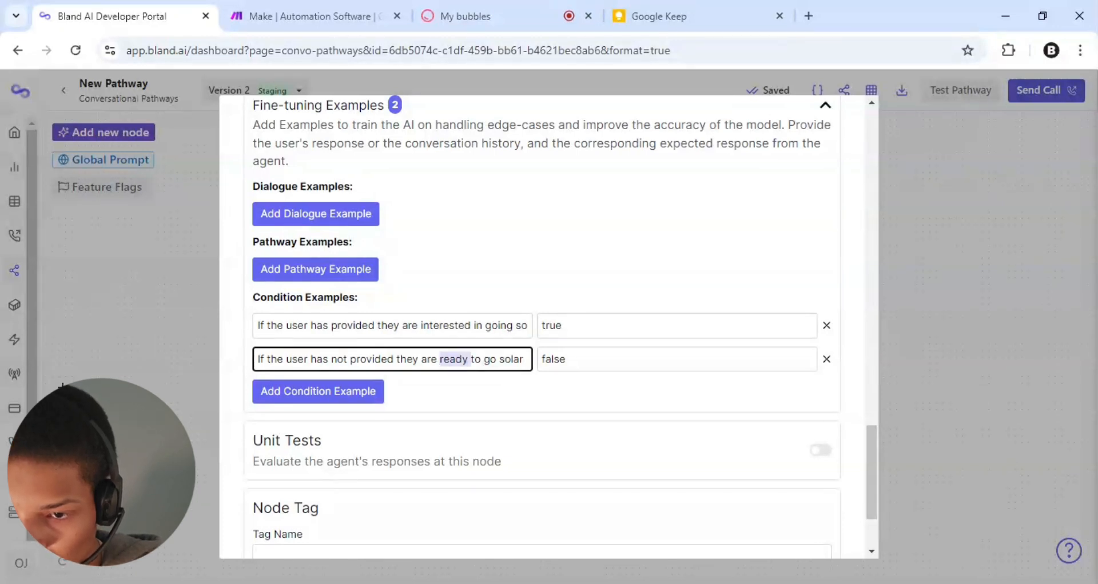
pyautogui.click(380, 326)
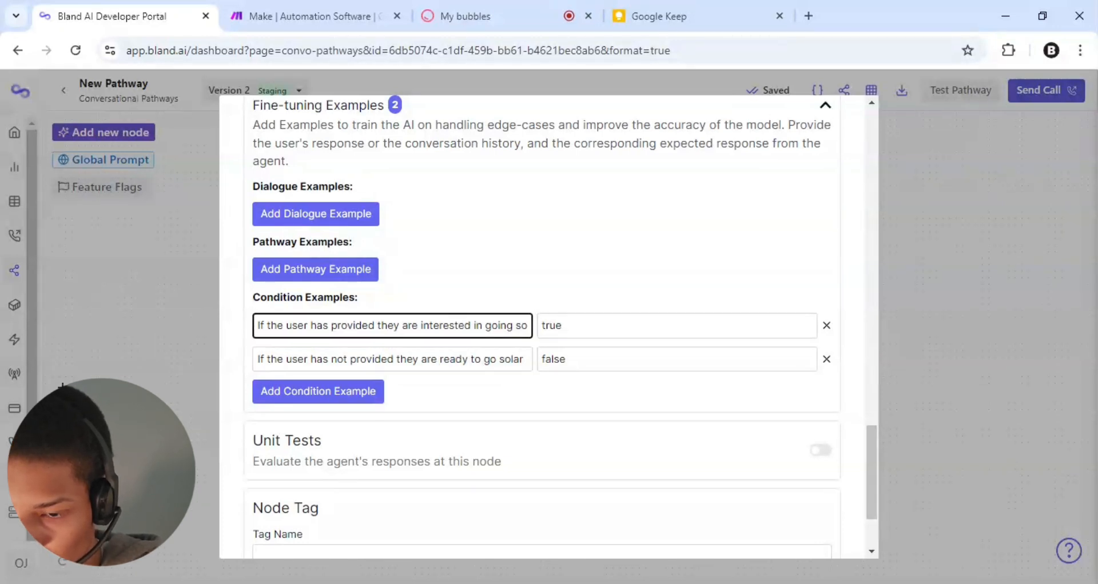
pyautogui.moveTo(378, 326); pyautogui.dragTo(529, 326)
pyautogui.hotkey('ctrl', 'c')
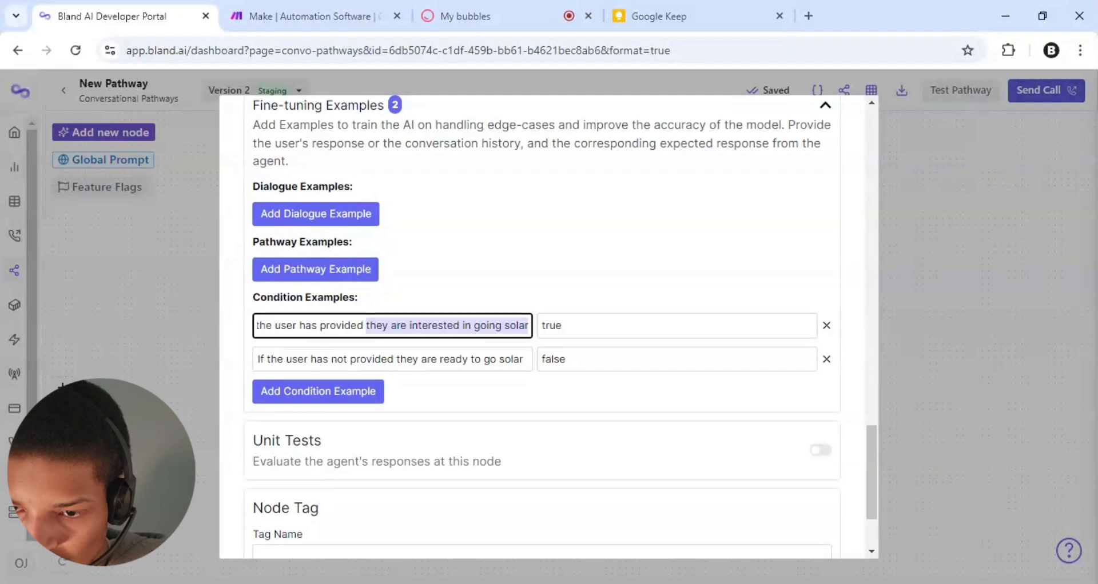
pyautogui.moveTo(395, 359); pyautogui.dragTo(523, 359)
pyautogui.hotkey('ctrl', 'v')
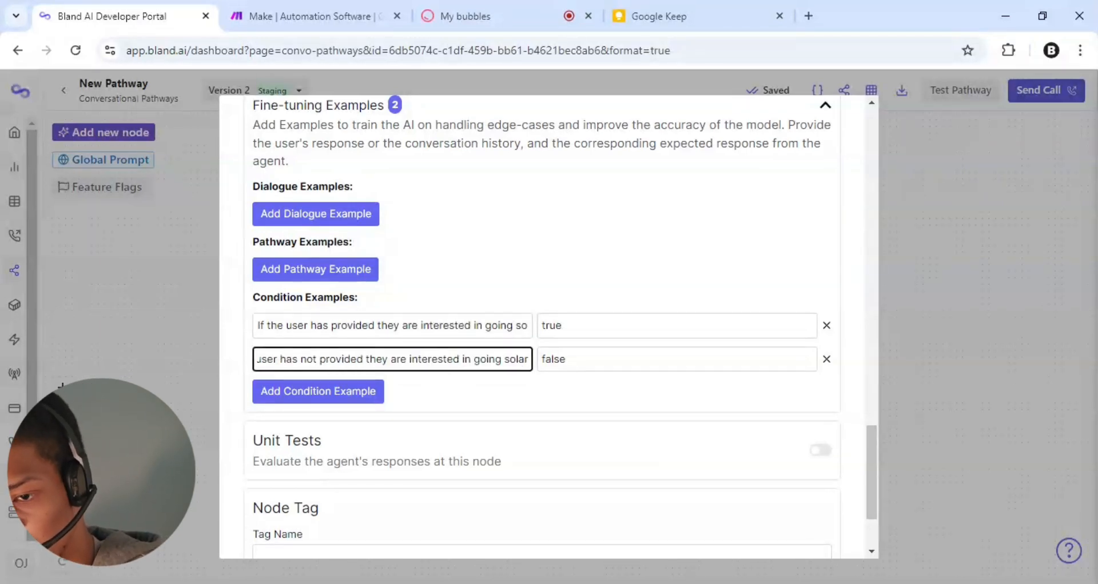
# Change the second line of the loop condition to "If the user provides they are interested in going solar"
pyautogui.scroll(7, 524, 359)
pyautogui.scroll(3, 524, 359)
pyautogui.scroll(-10, 523, 359)
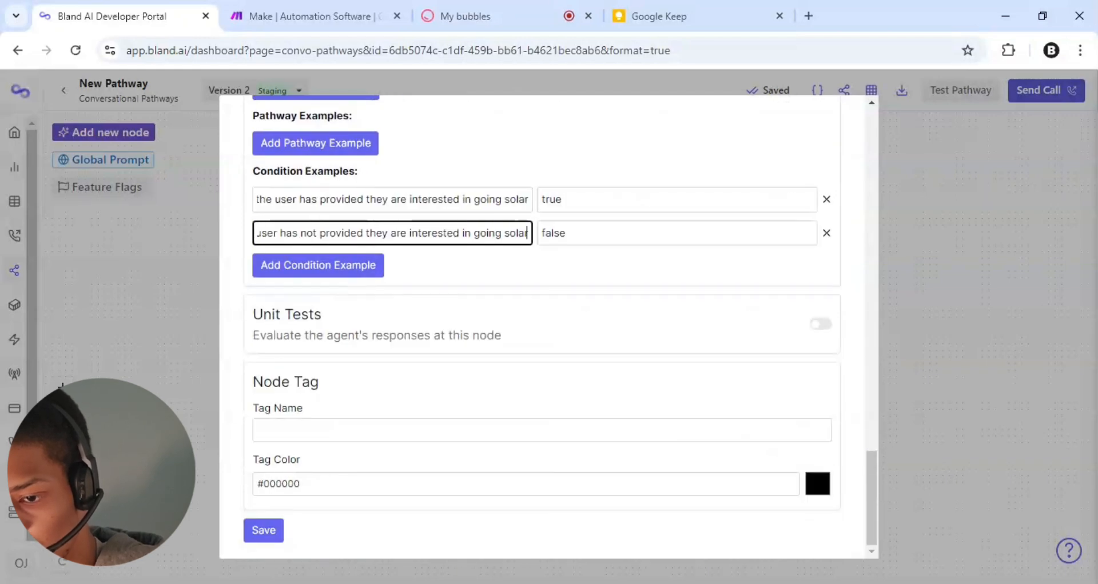
pyautogui.scroll(10, 544, 326)
pyautogui.scroll(-5, 543, 326)
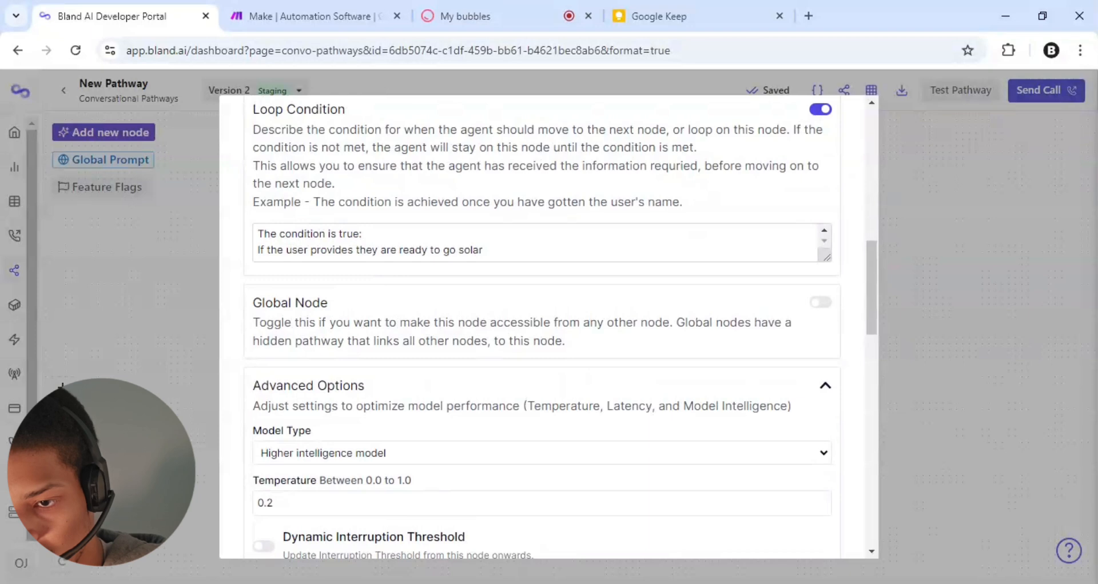
pyautogui.moveTo(355, 251); pyautogui.dragTo(547, 263)
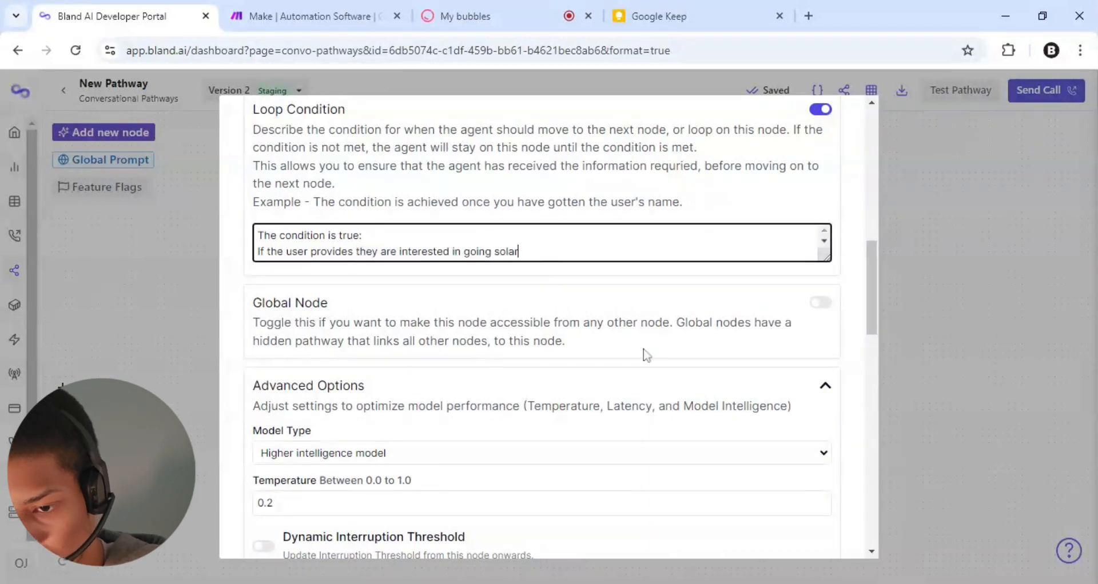
# Save the Solar Pitch node's settings and return to the pathway canvas
pyautogui.scroll(-10, 646, 354)
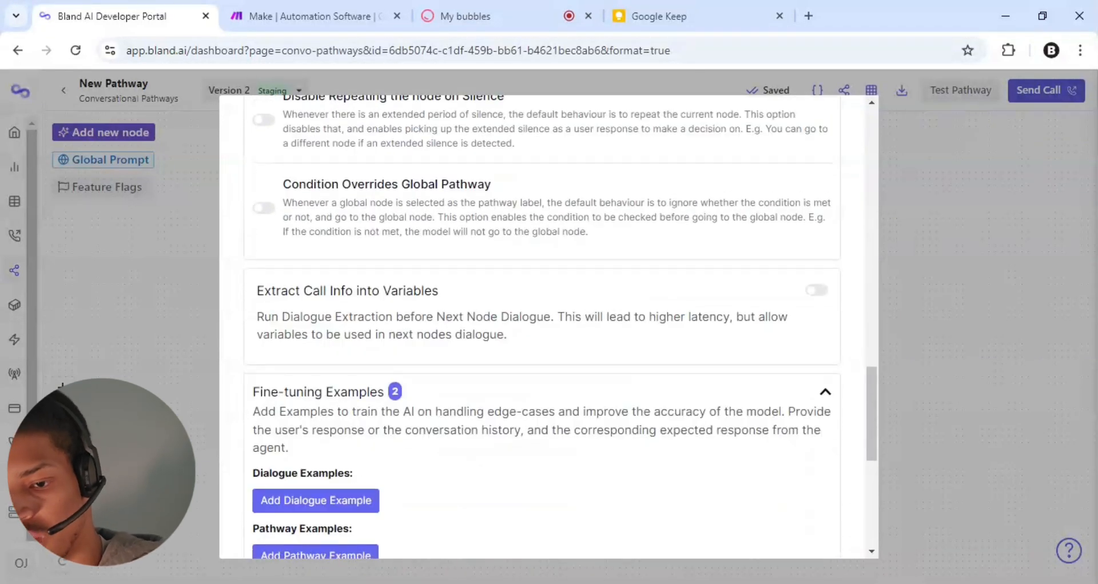
pyautogui.scroll(-7, 543, 328)
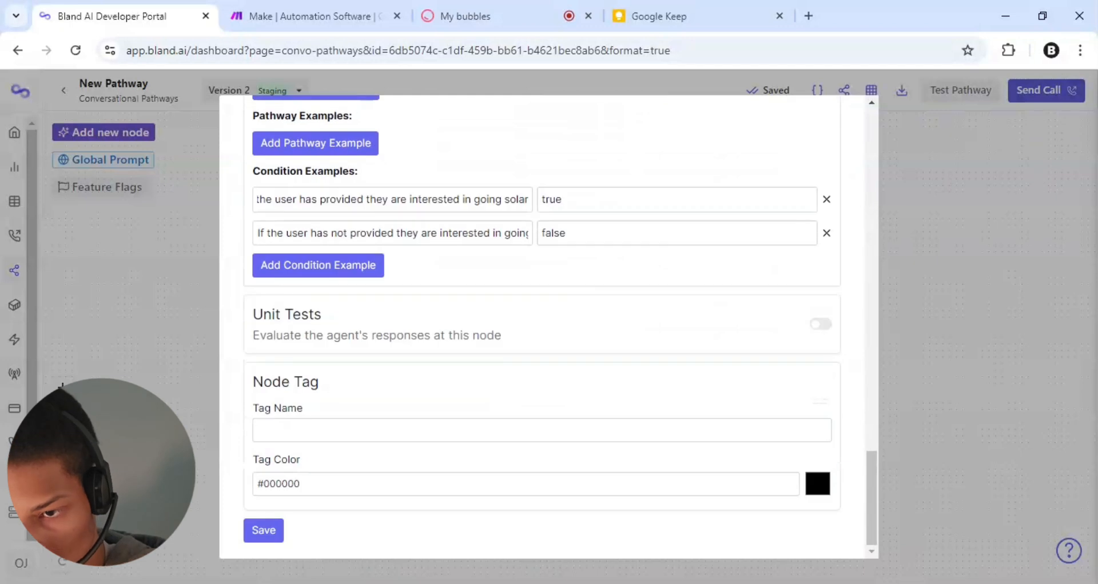
pyautogui.click(264, 531)
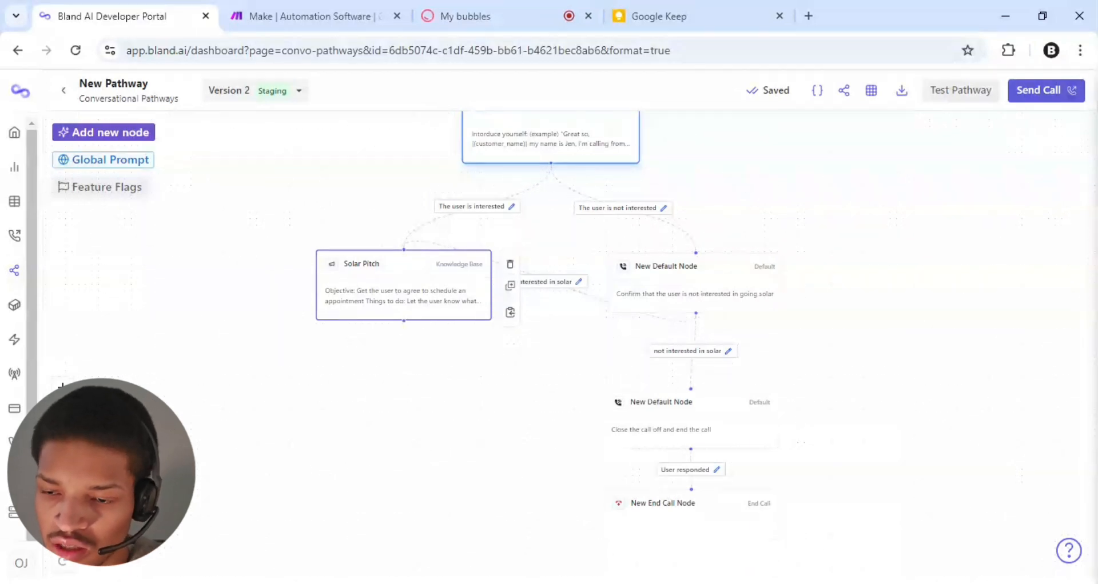
# Switch to Make, log in and open the Blackpulse AI organization's dashboard
pyautogui.click(325, 8)
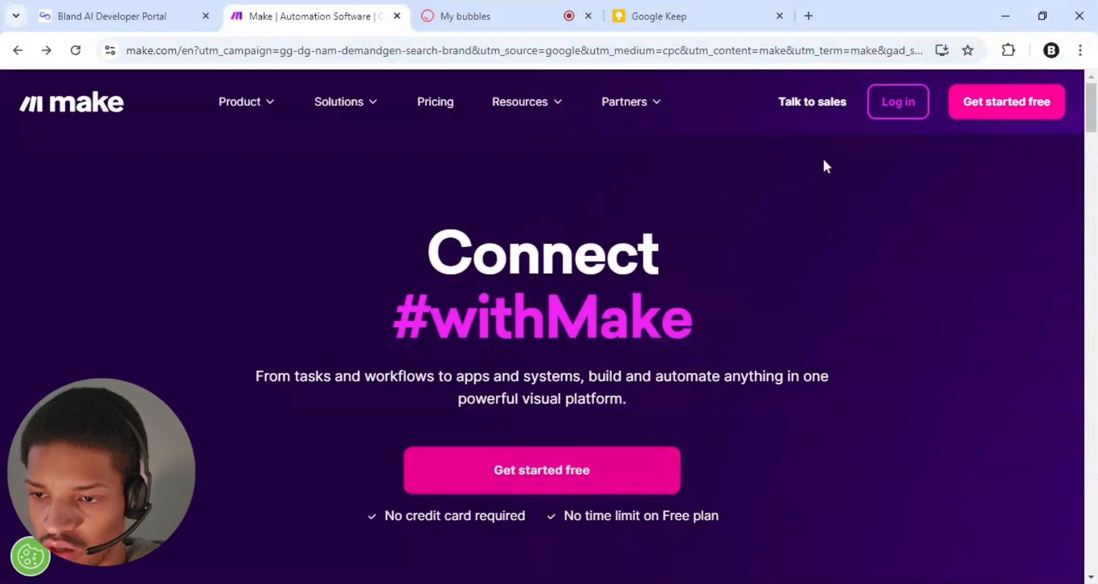
pyautogui.click(921, 118)
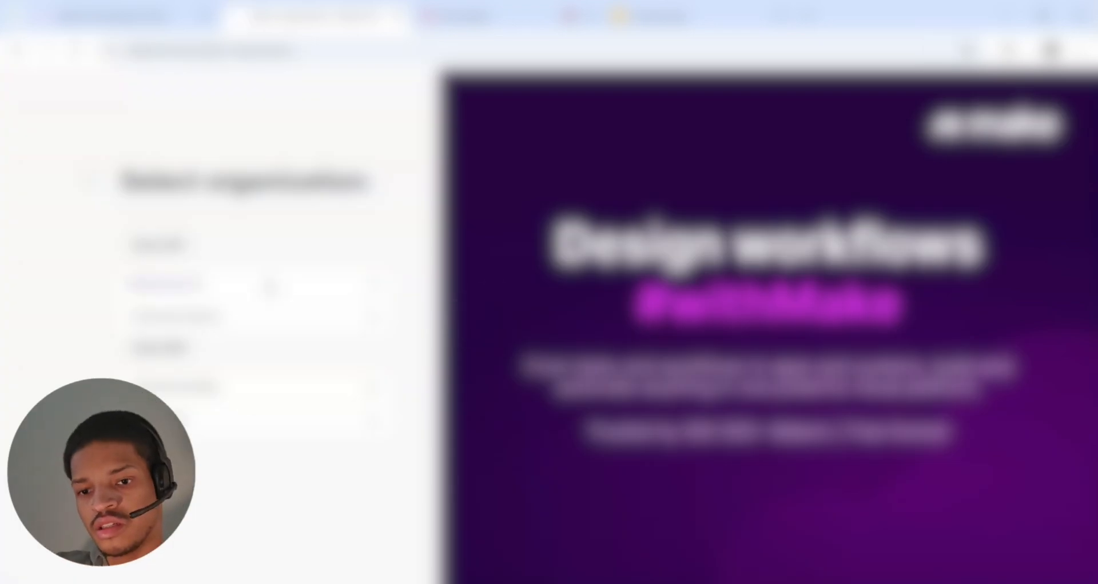
pyautogui.click(269, 285)
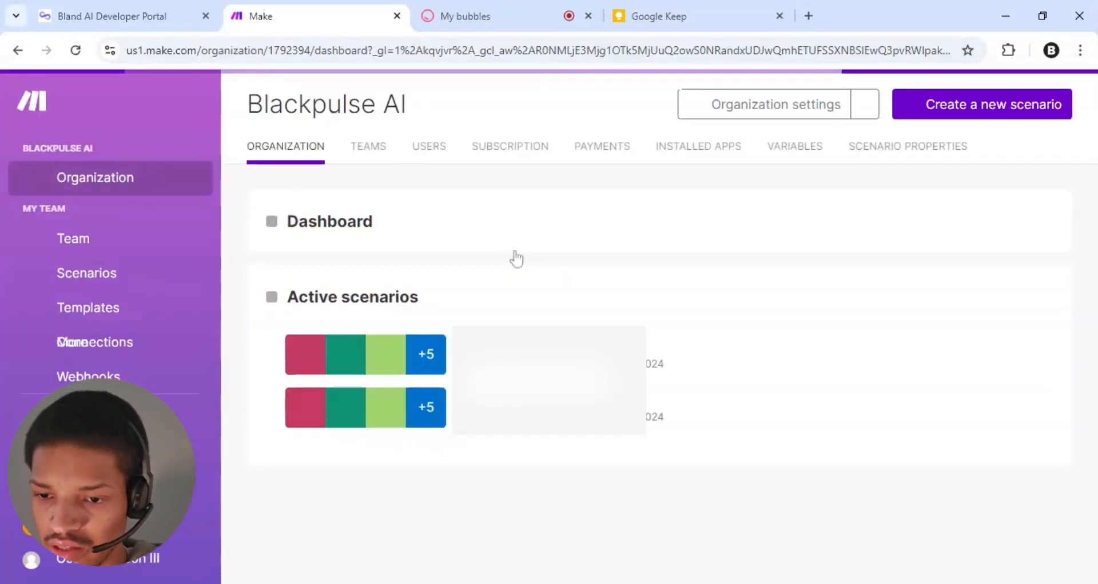
# Create a new Make scenario and import the availability blueprint into it
pyautogui.click(952, 114)
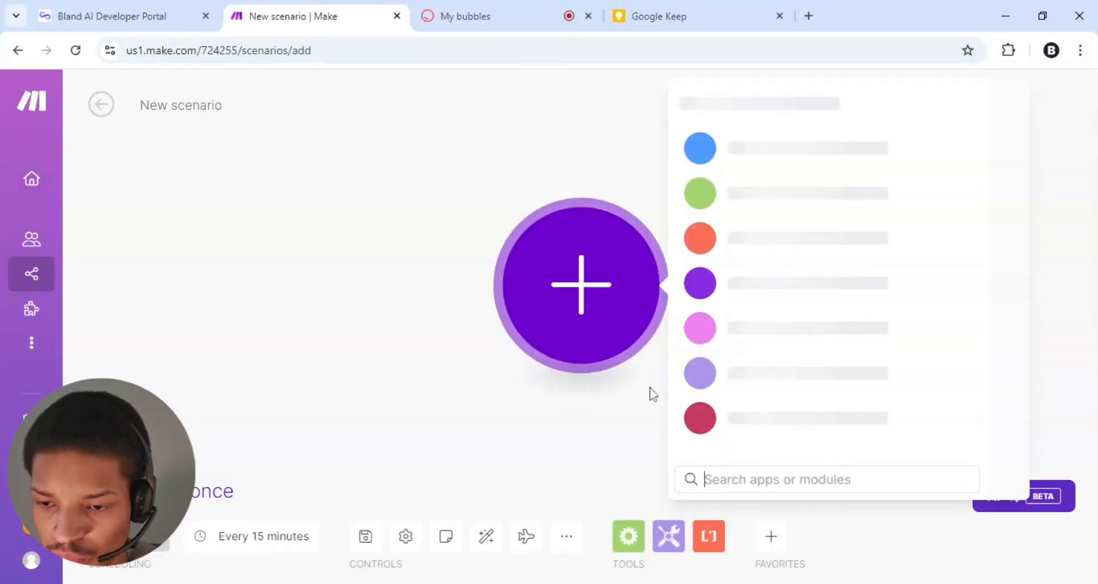
pyautogui.click(565, 458)
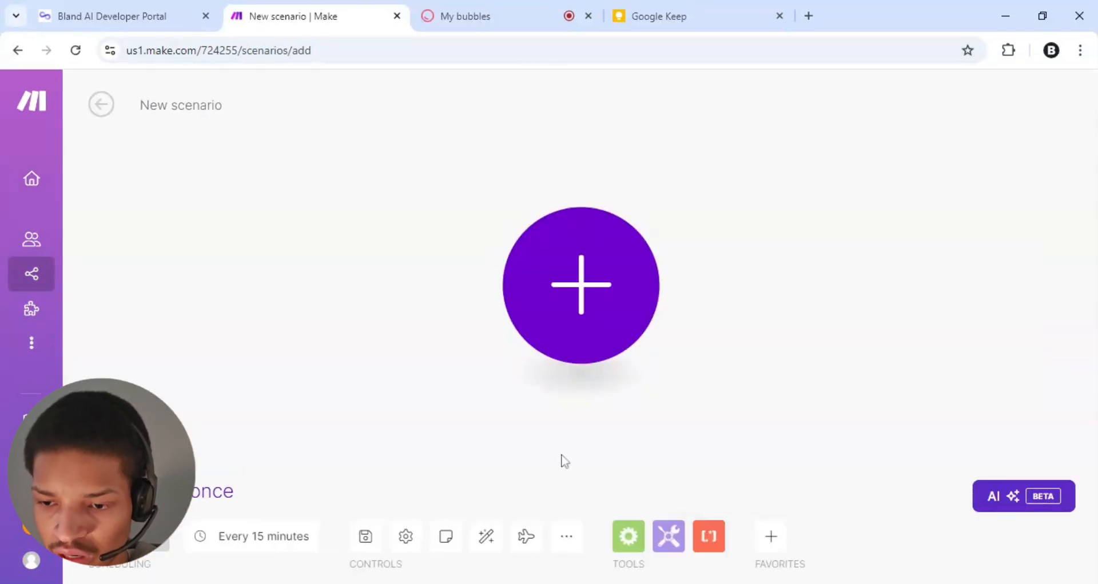
pyautogui.click(558, 548)
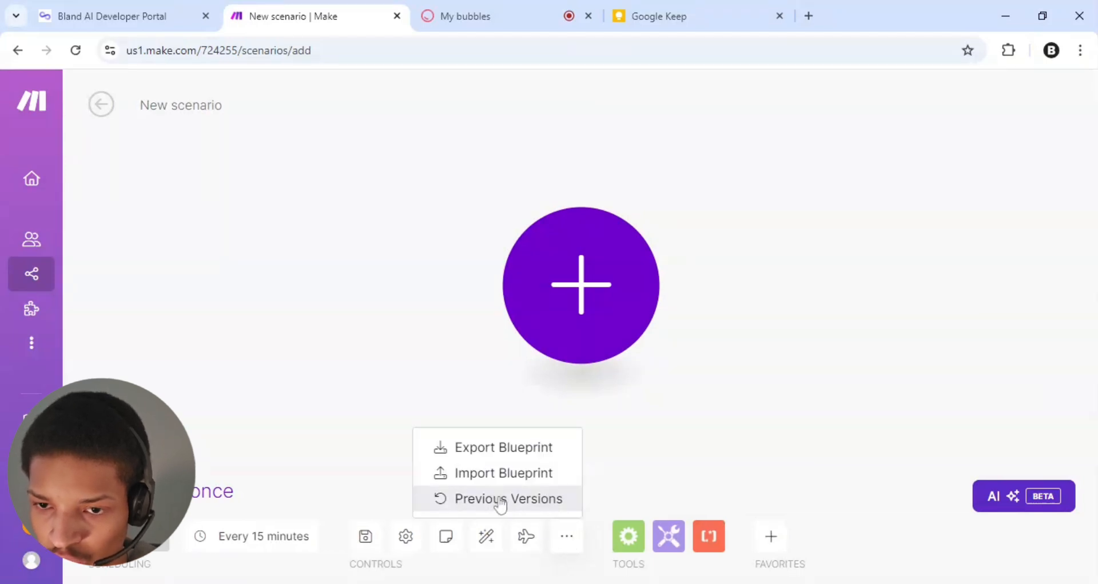
pyautogui.click(481, 475)
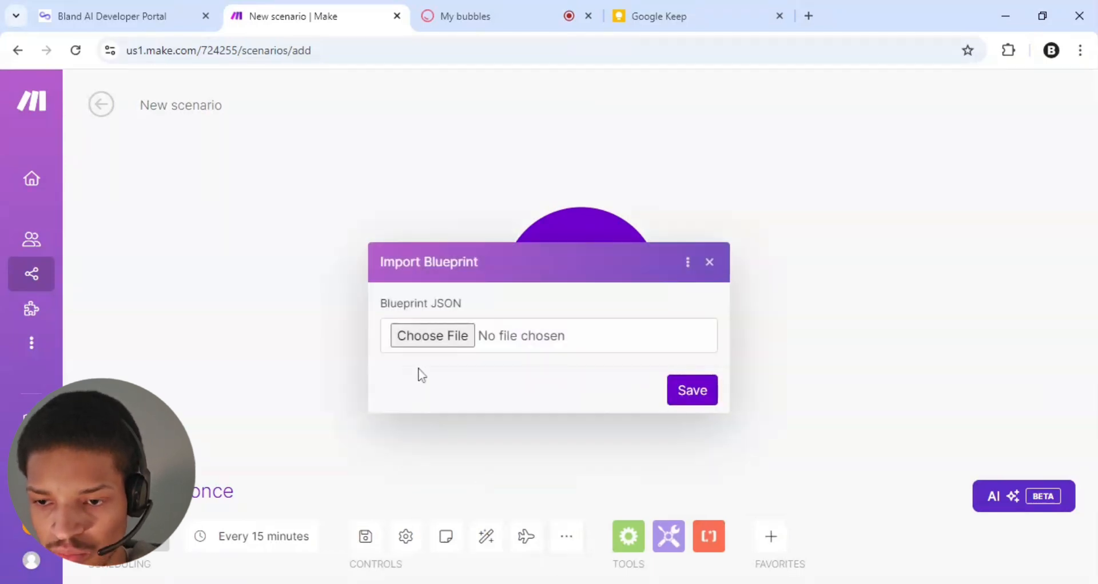
pyautogui.click(422, 343)
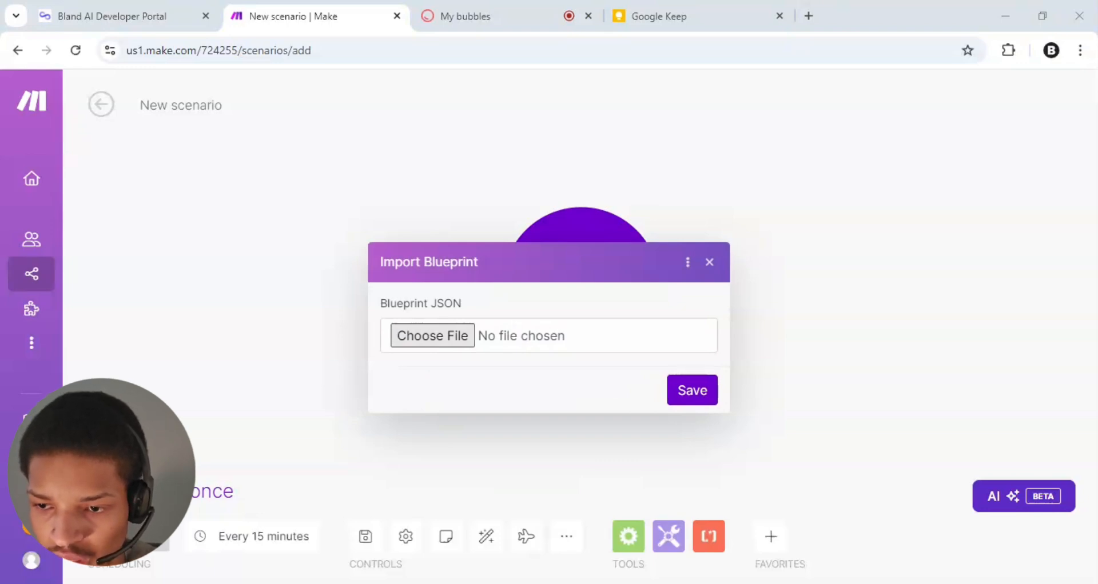
pyautogui.click(439, 316)
pyautogui.click(671, 383)
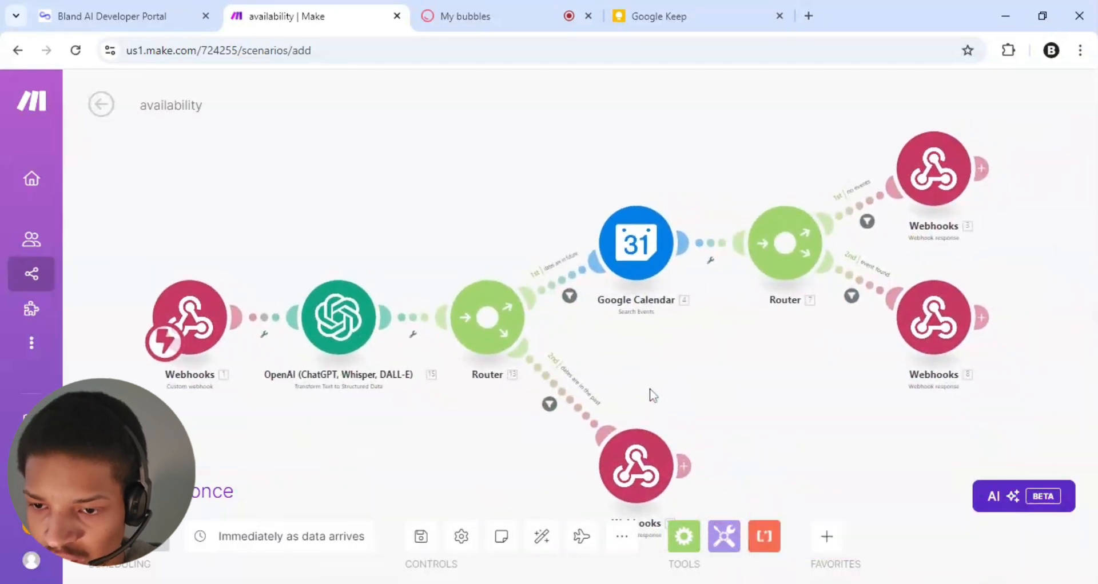
# Assign the existing My gateway-webhook webhook to the scenario's trigger module and confirm its settings
pyautogui.moveTo(657, 381); pyautogui.dragTo(695, 377)
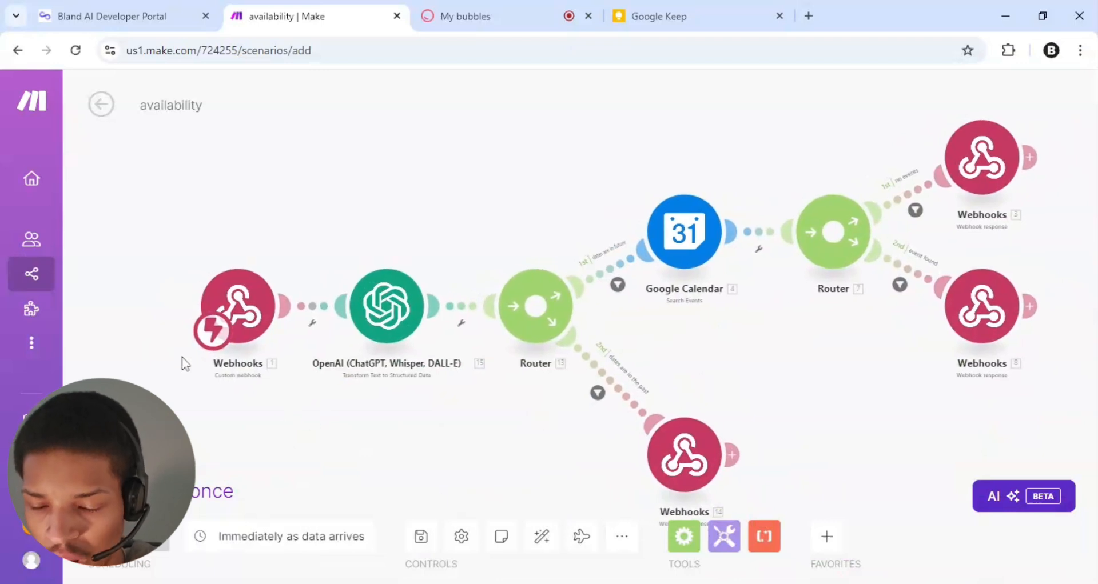
pyautogui.click(233, 322)
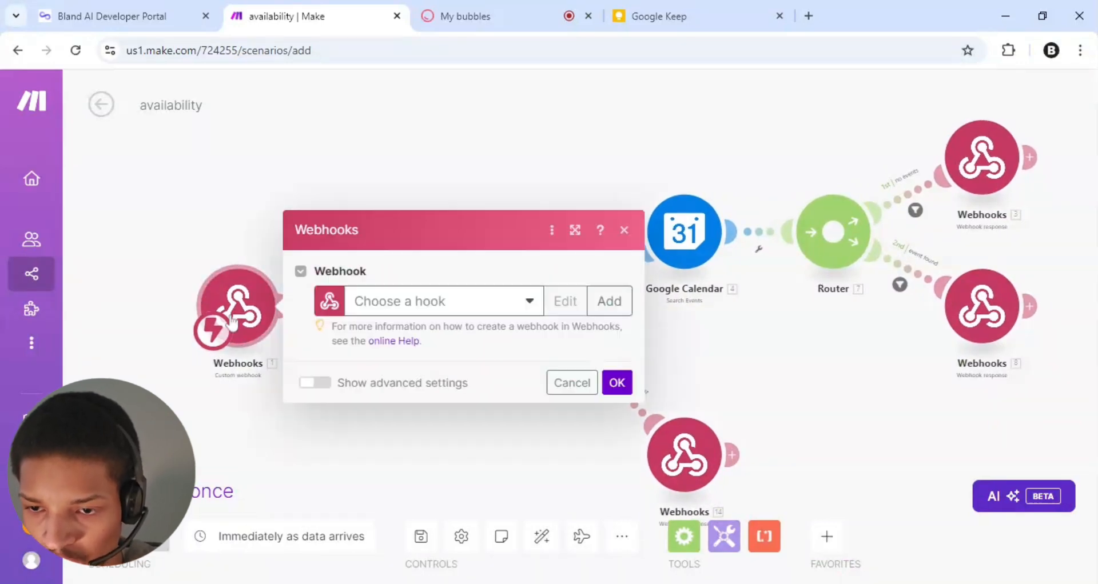
pyautogui.click(422, 309)
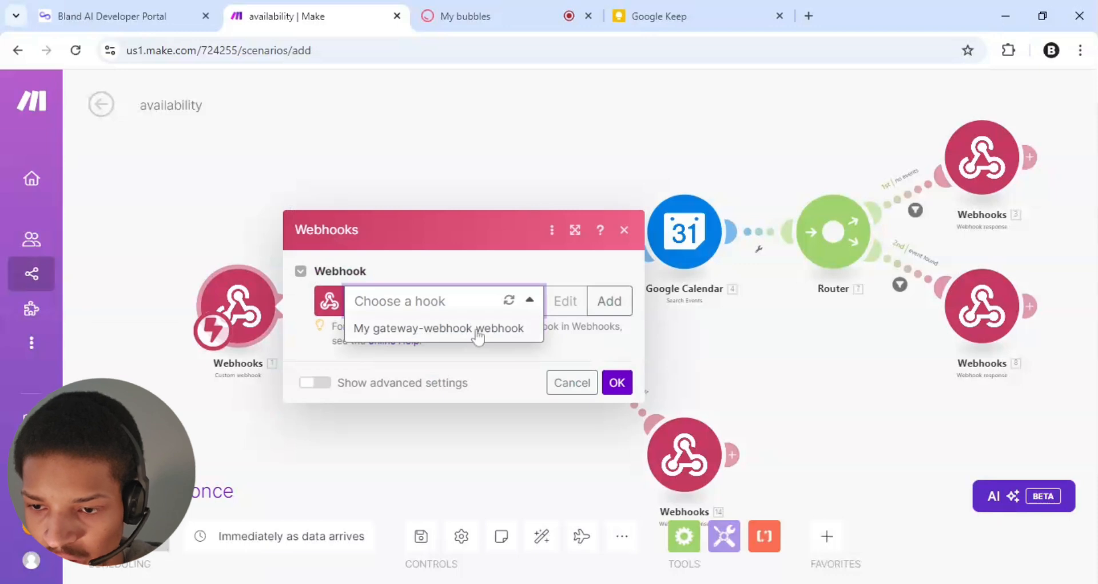
pyautogui.click(478, 330)
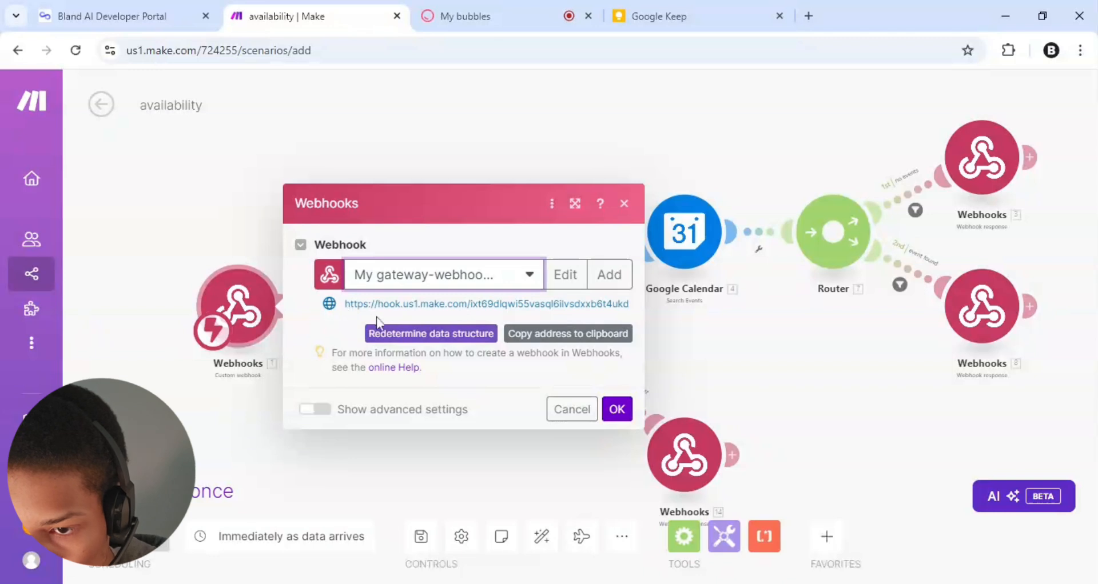
pyautogui.moveTo(344, 303); pyautogui.dragTo(636, 307)
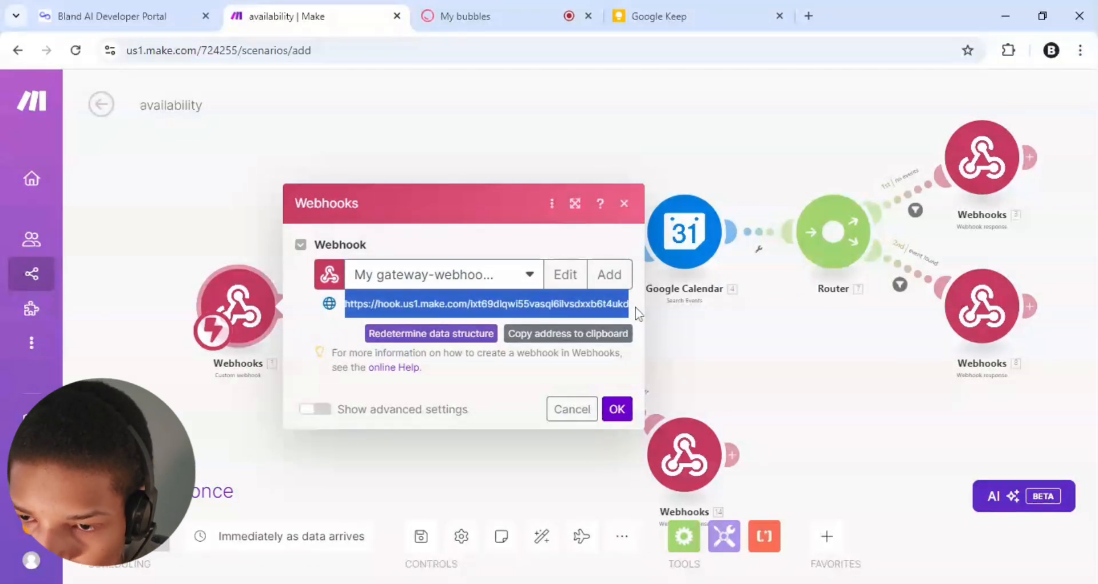
pyautogui.click(618, 411)
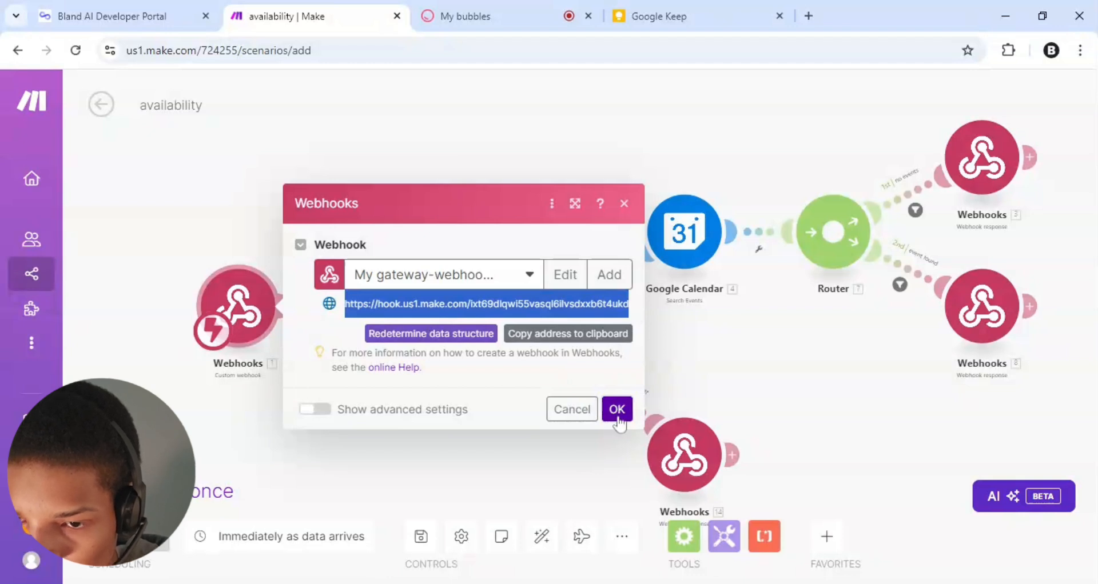
# Create a new webhook for the trigger module, keeping the default name and leaving the IP restrictions empty
pyautogui.click(247, 311)
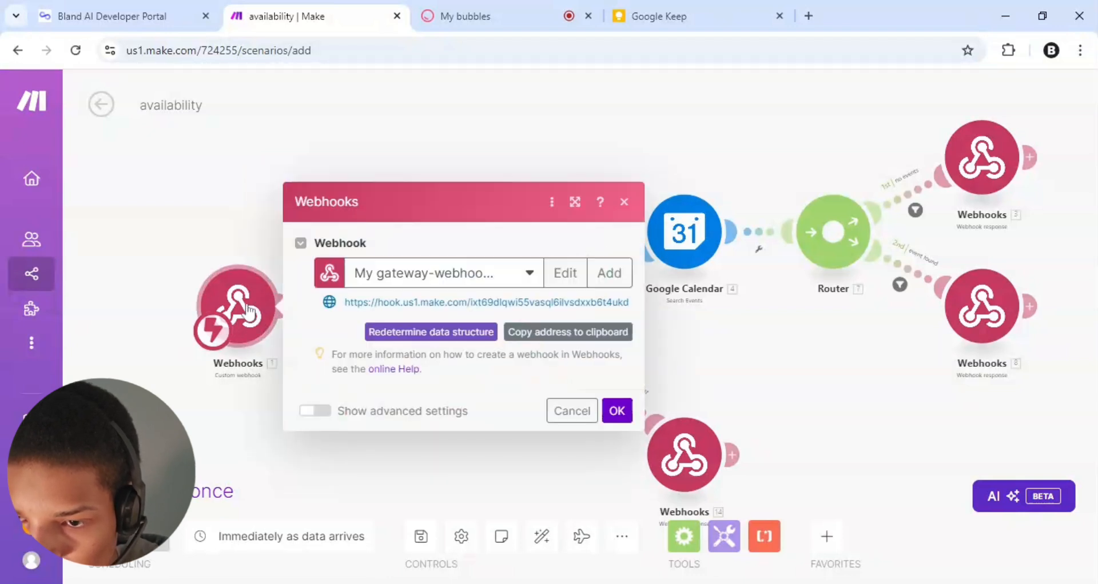
pyautogui.click(558, 283)
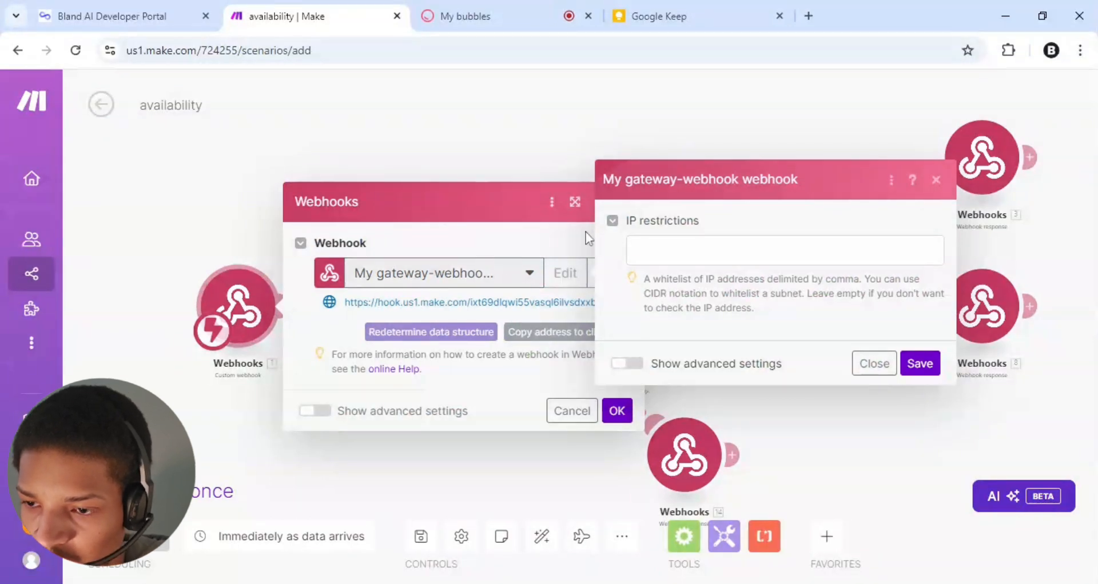
pyautogui.click(936, 180)
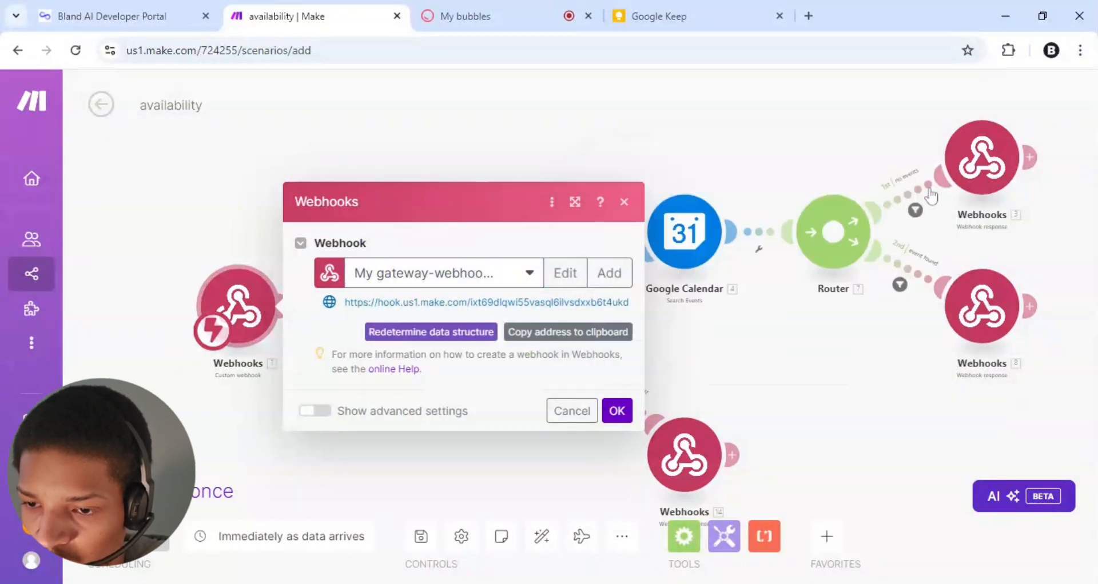
pyautogui.click(608, 269)
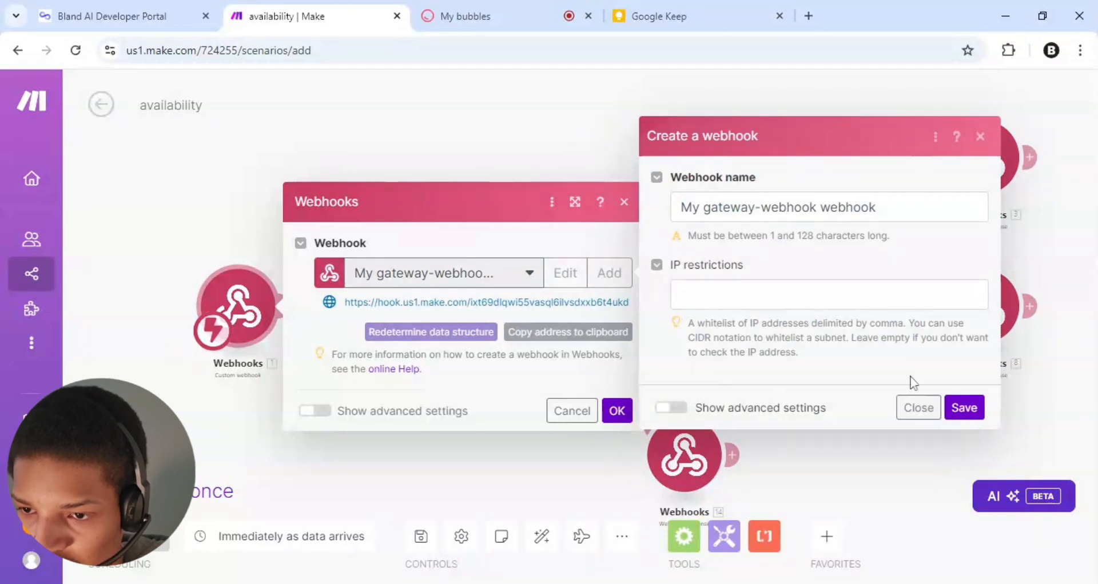
pyautogui.click(966, 409)
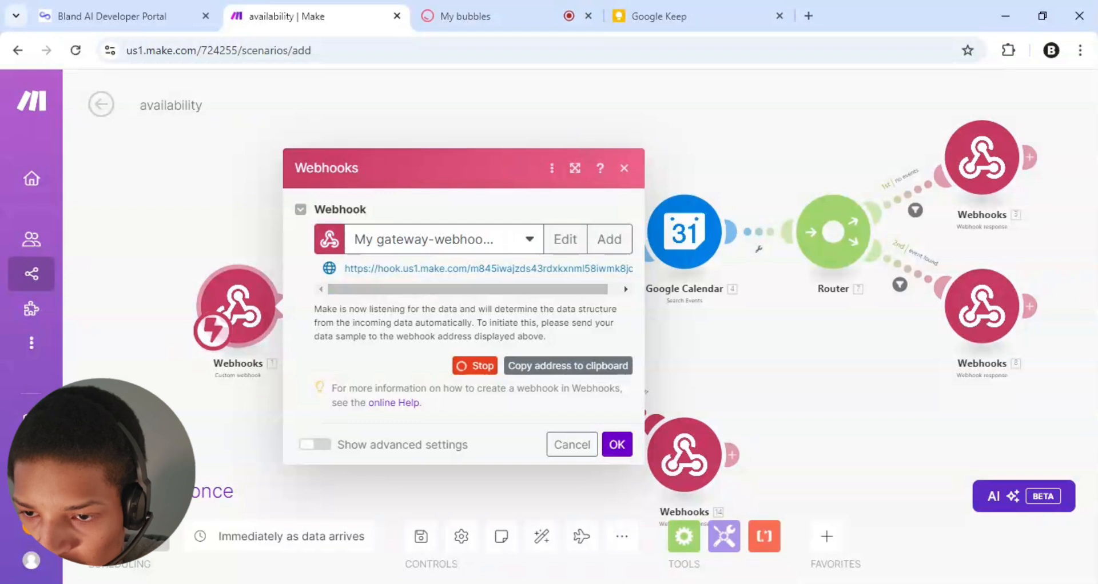
# Copy the new webhook's address from the trigger module
pyautogui.moveTo(343, 268); pyautogui.dragTo(840, 279)
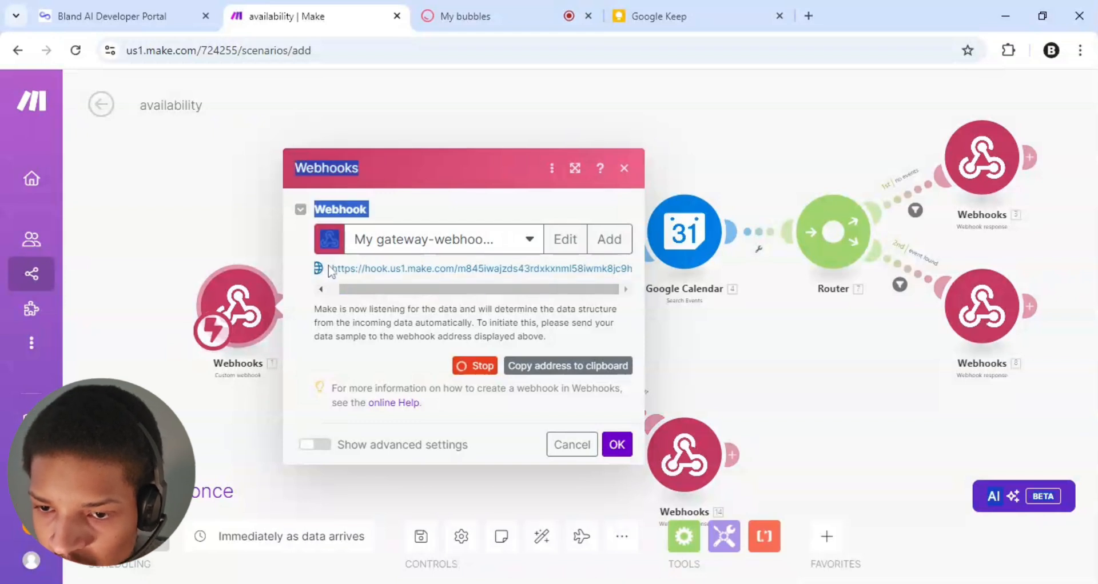
pyautogui.click(332, 271)
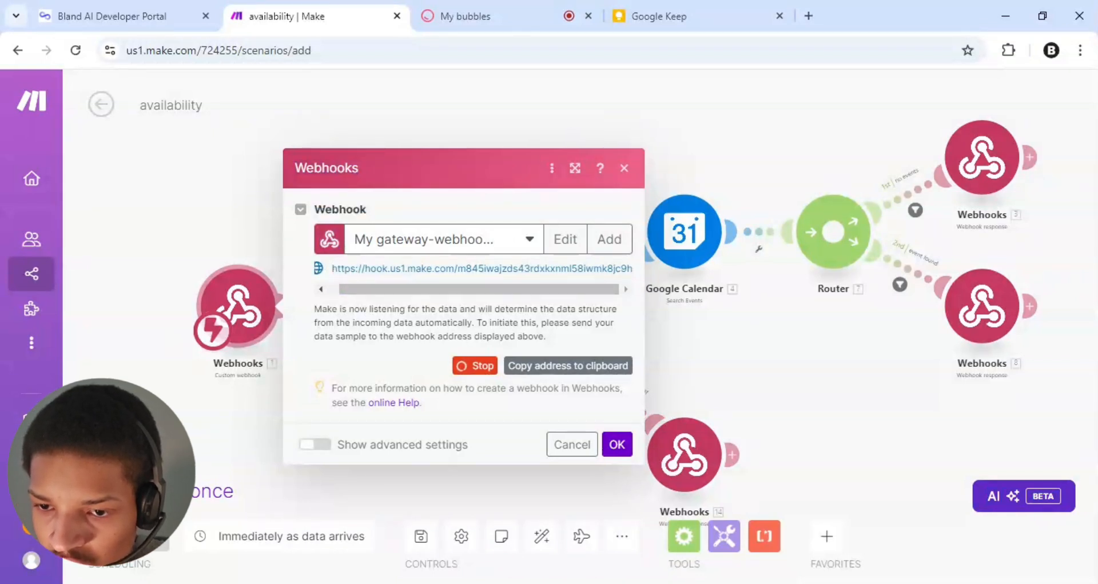
pyautogui.moveTo(332, 270); pyautogui.dragTo(636, 275)
pyautogui.hotkey('ctrl', 'c')
# Switch to the Bland AI pathway, paste the copied Date and Time node below Solar Pitch and connect the two
pyautogui.click(452, 583)
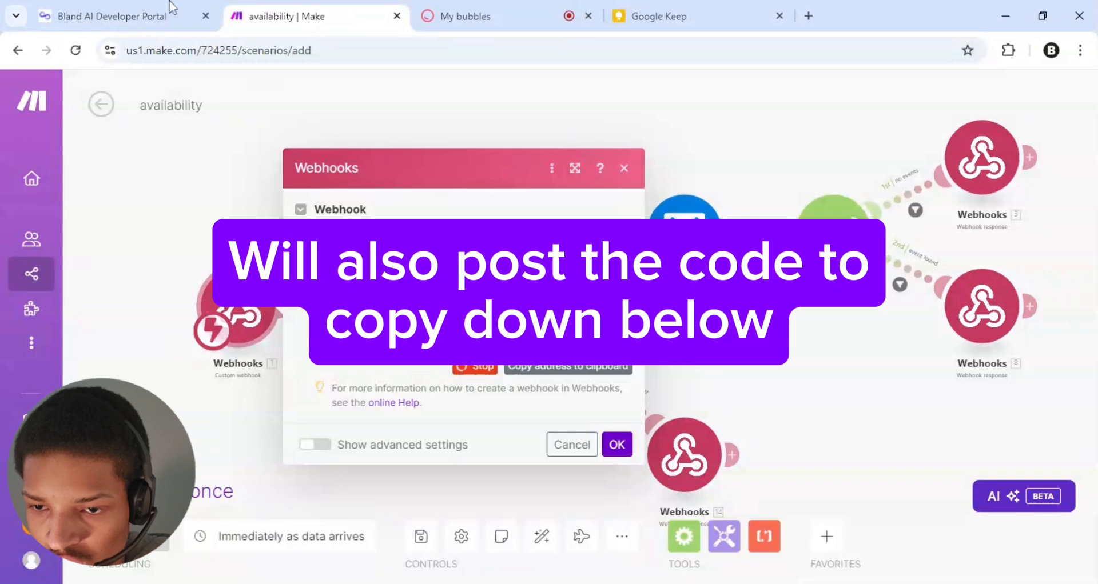
pyautogui.click(151, 8)
pyautogui.click(387, 415)
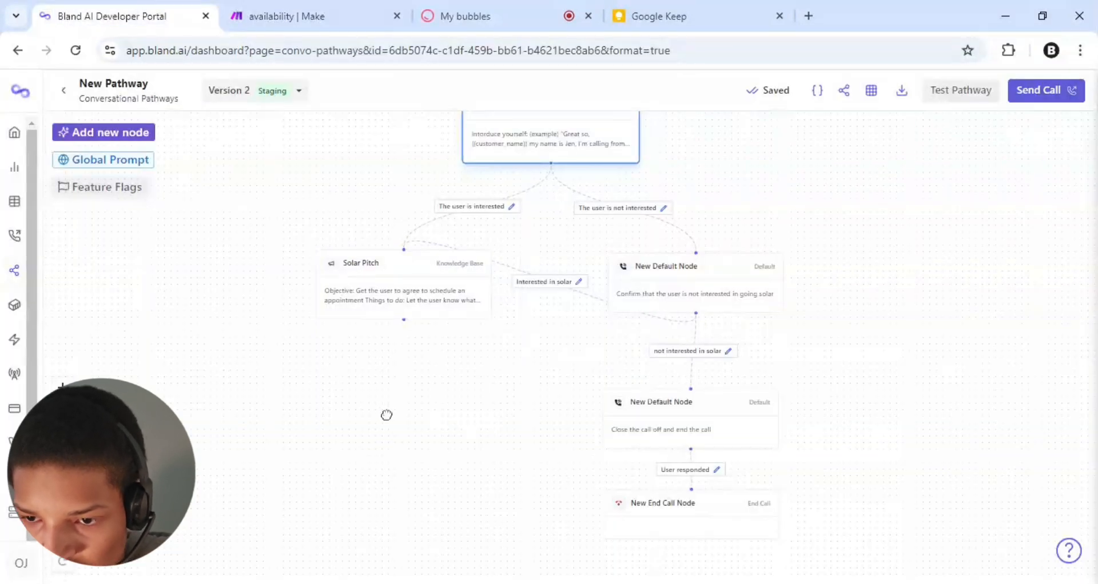
pyautogui.hotkey('ctrl', 'v')
pyautogui.moveTo(572, 340); pyautogui.dragTo(356, 400)
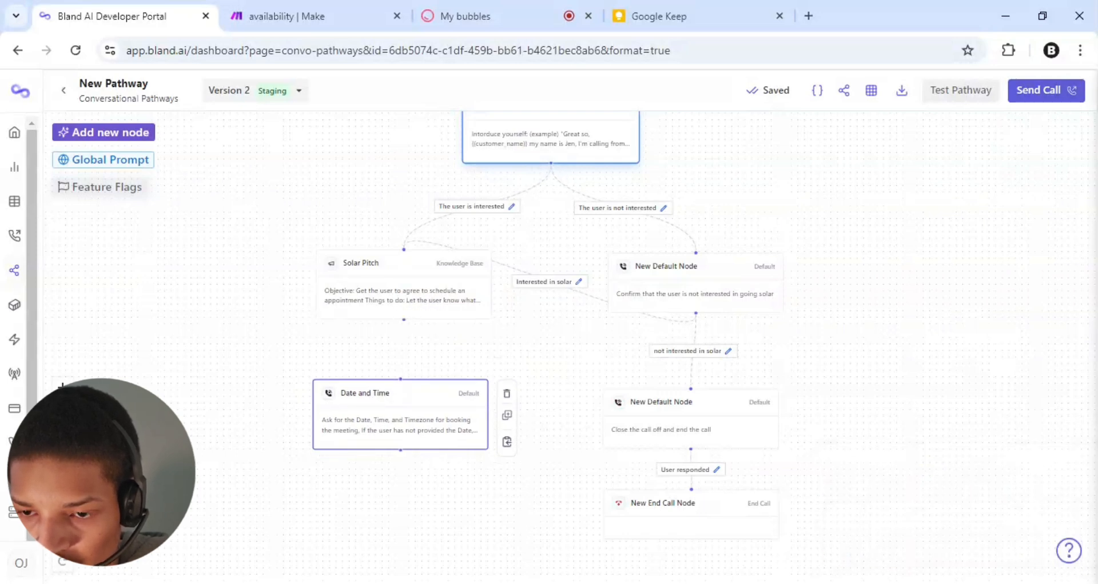
pyautogui.moveTo(404, 320); pyautogui.dragTo(400, 377)
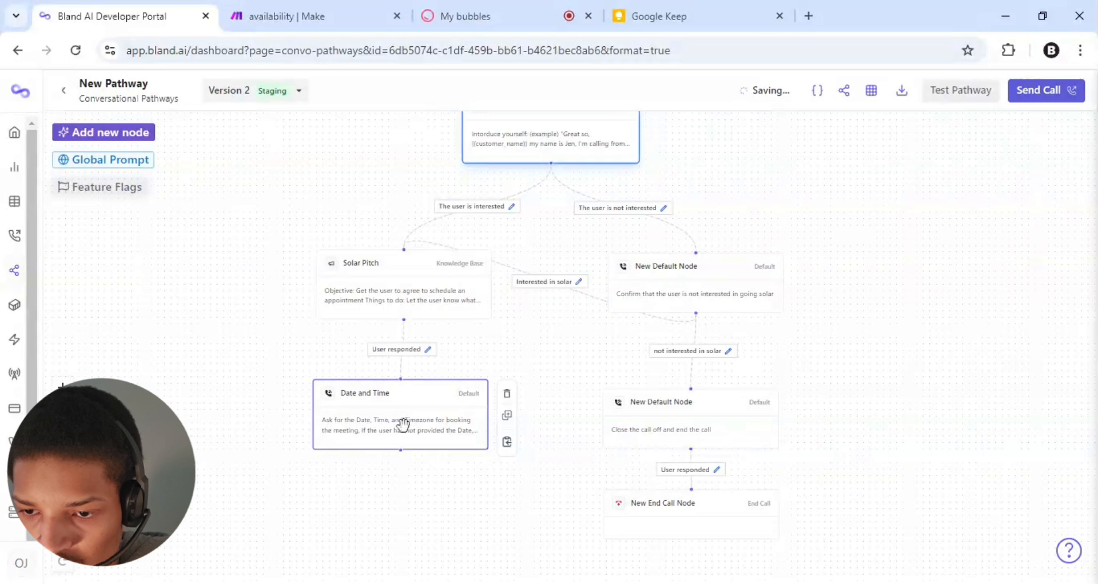
pyautogui.moveTo(402, 421); pyautogui.dragTo(402, 402)
pyautogui.moveTo(403, 402); pyautogui.dragTo(402, 390)
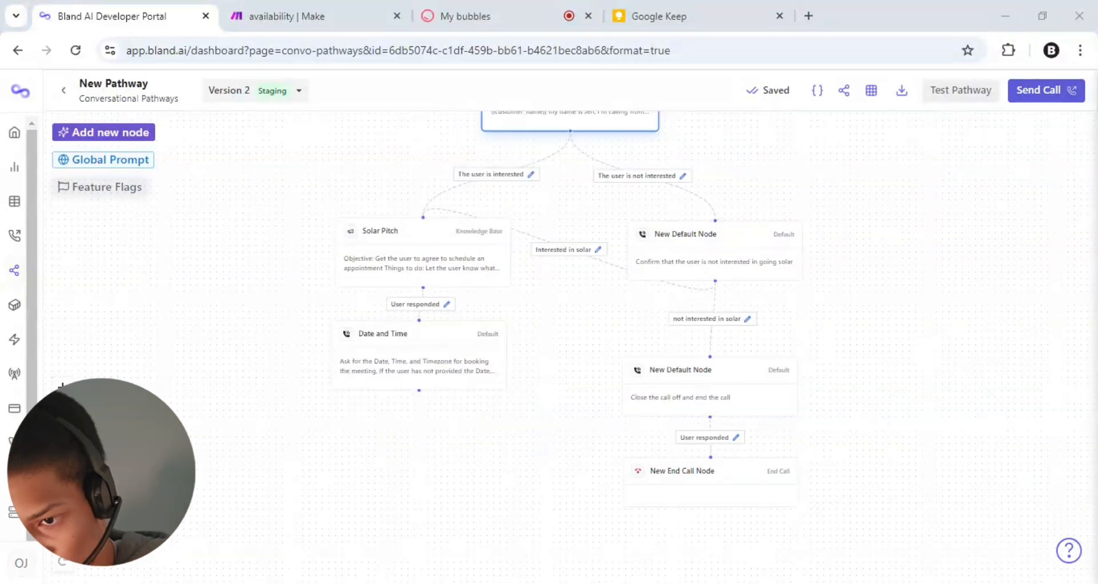
# Paste the get availability webhook node below Date and Time and connect it to that node
pyautogui.click(345, 506)
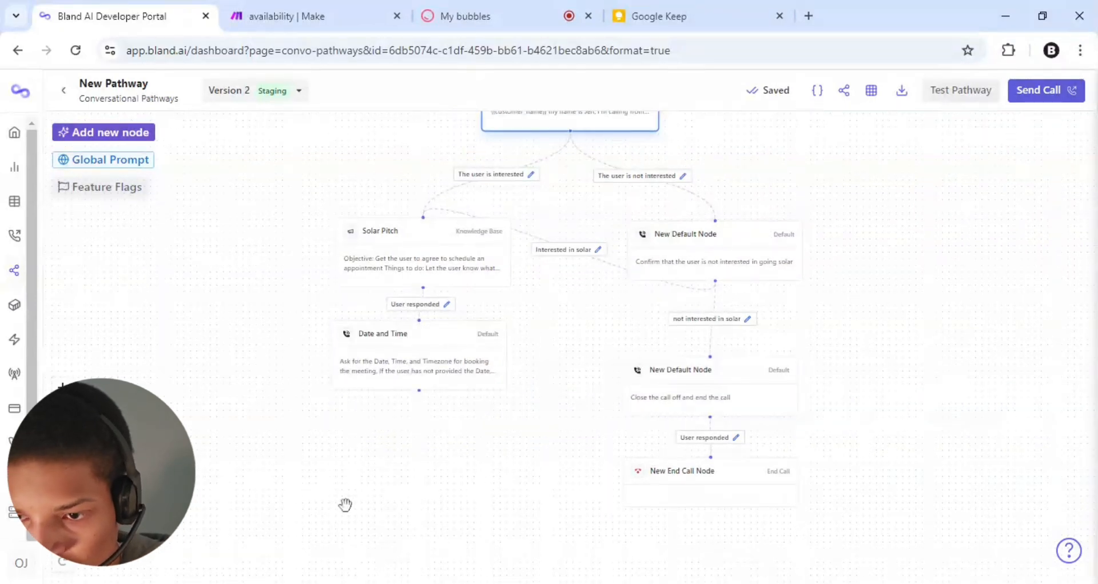
pyautogui.hotkey('ctrl', 'v')
pyautogui.moveTo(618, 355); pyautogui.dragTo(426, 477)
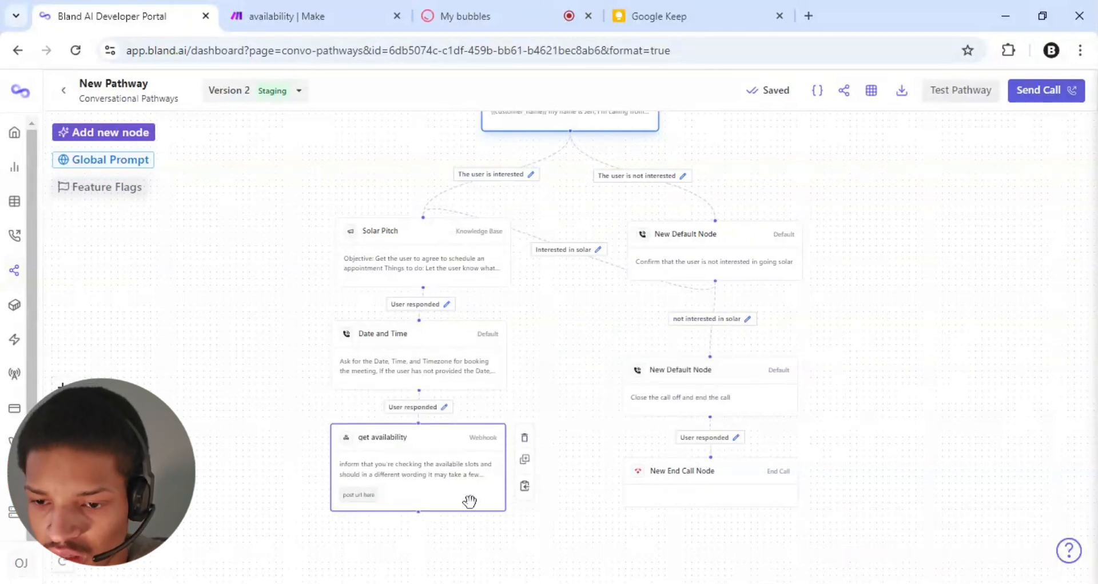
# Replace the placeholder URL in the get availability node's webhook details with the trigger webhook address copied from Make
pyautogui.click(469, 501)
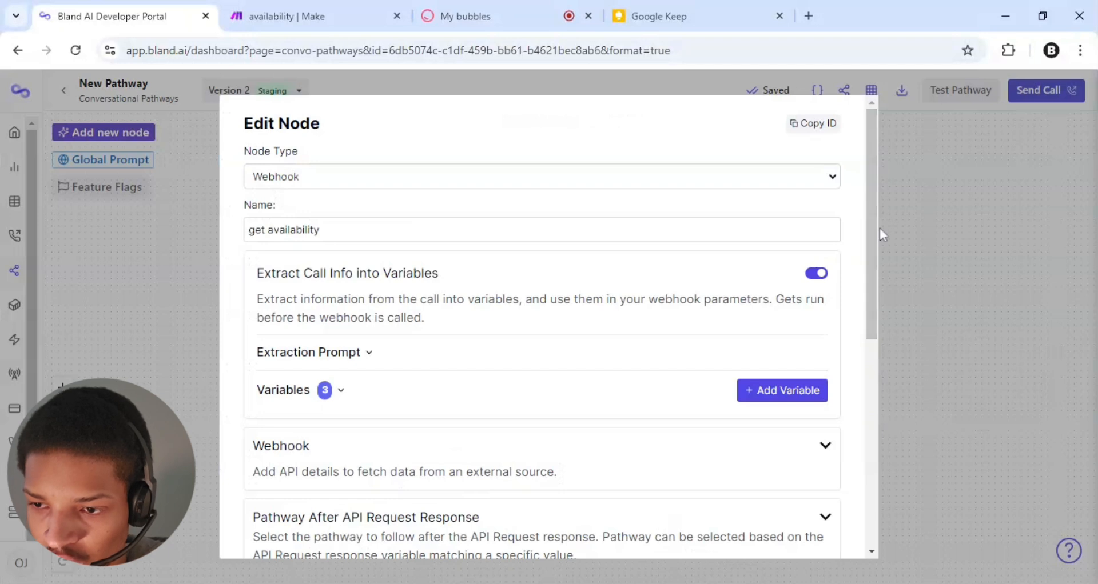
pyautogui.moveTo(873, 226); pyautogui.dragTo(872, 272)
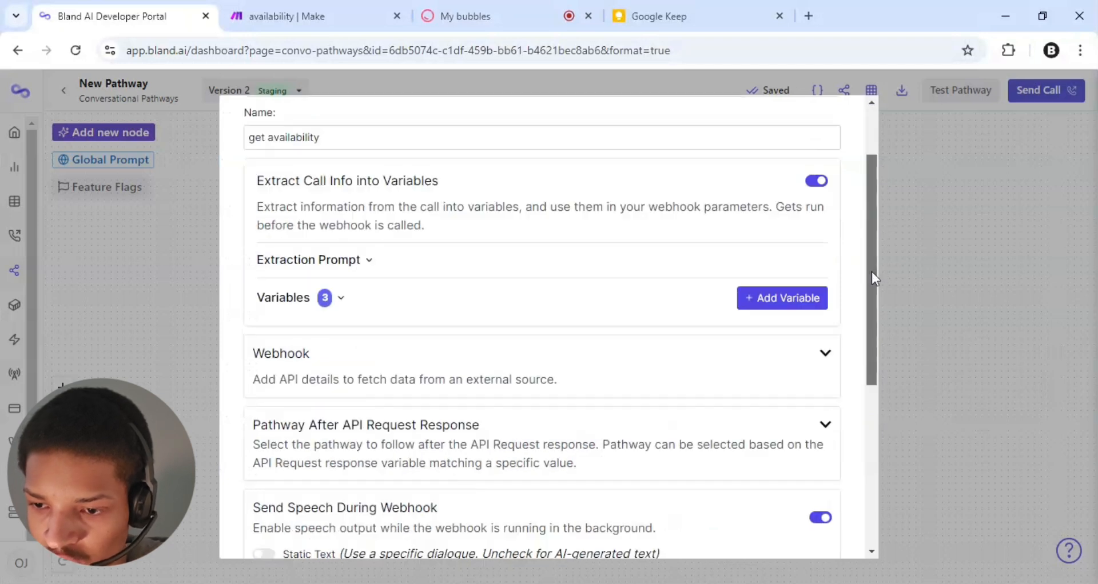
pyautogui.click(827, 351)
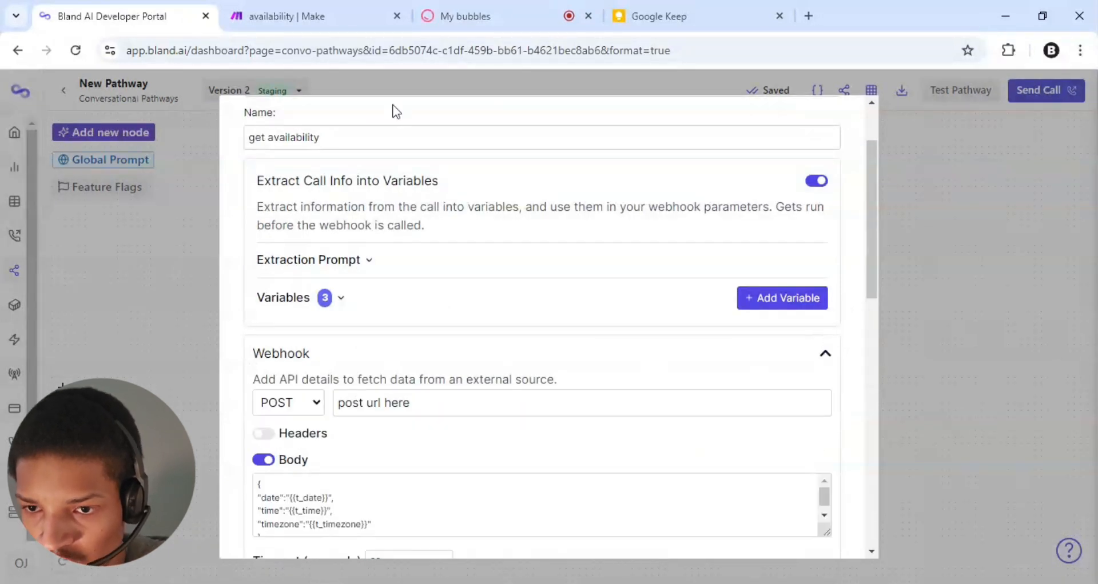
pyautogui.click(257, 8)
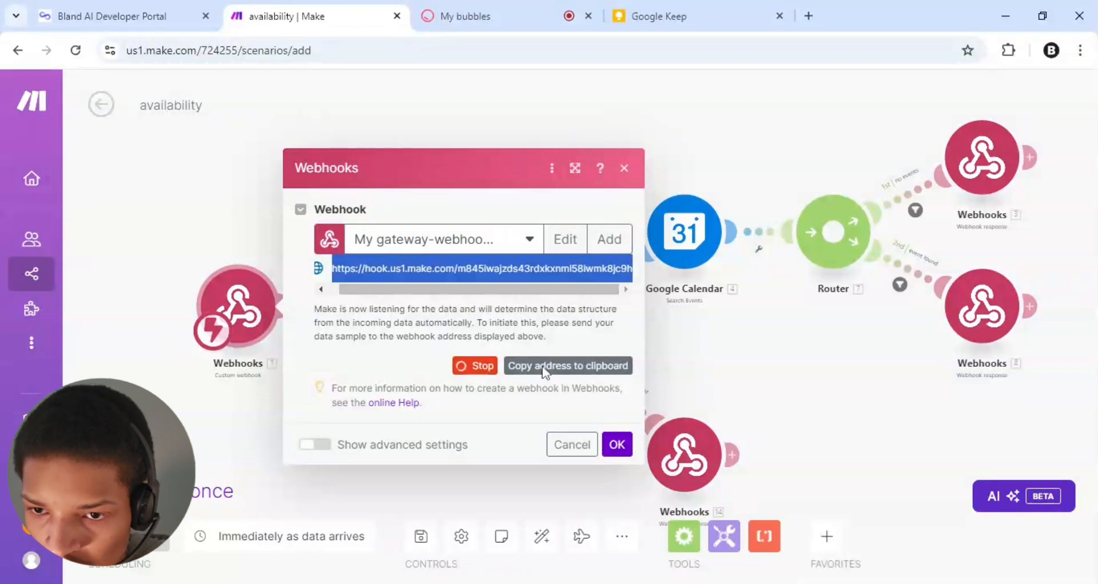
pyautogui.click(183, 8)
pyautogui.click(481, 408)
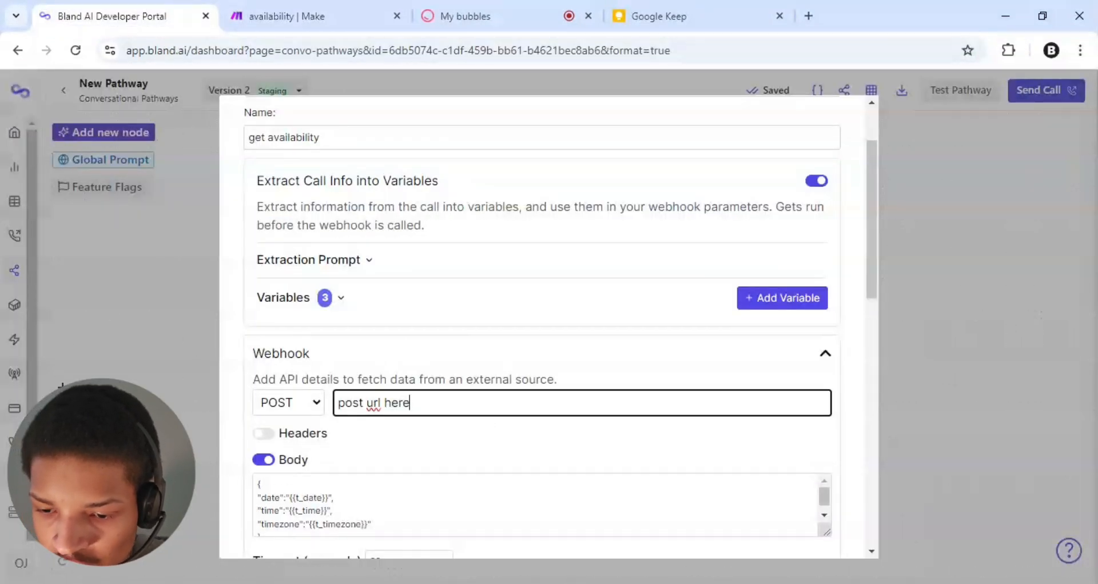
pyautogui.hotkey('ctrl', 'a')
pyautogui.hotkey('ctrl', 'v')
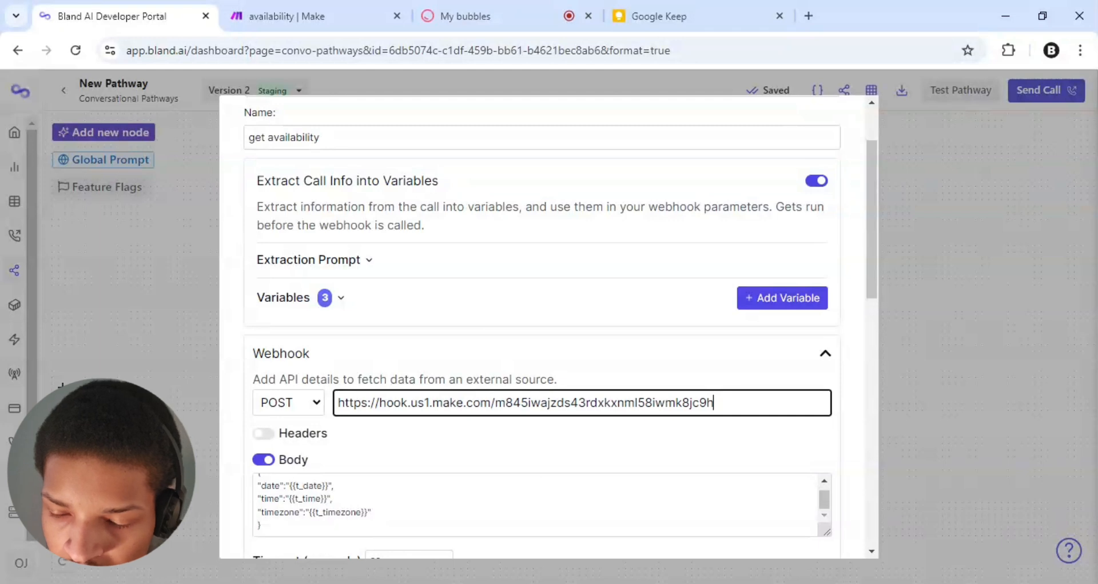
# Send a test request from the get availability node, and confirm the Webhooks trigger module's settings in Make
pyautogui.scroll(-3, 542, 343)
pyautogui.click(542, 440)
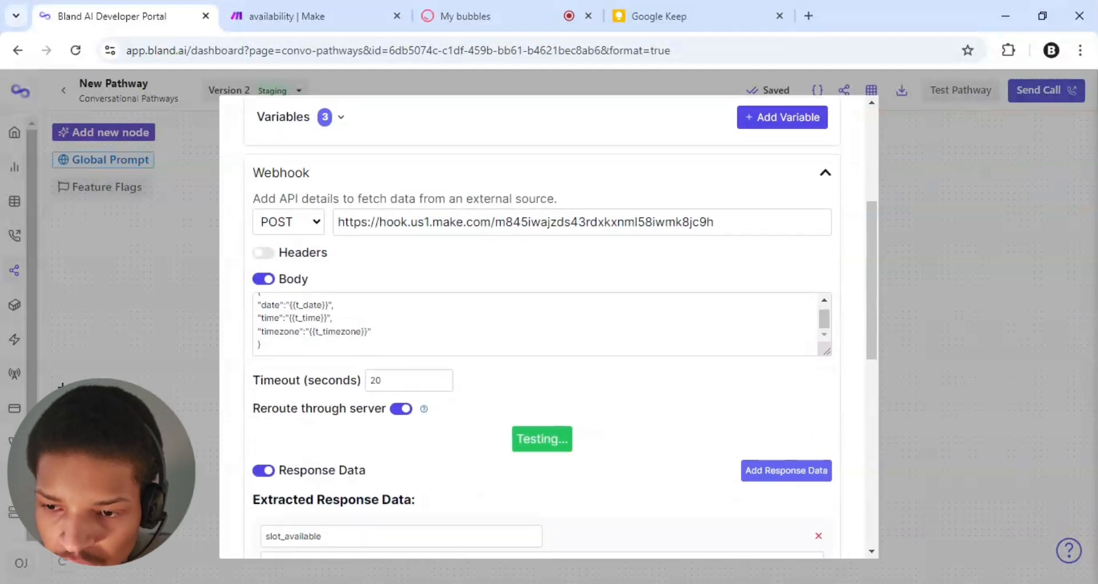
pyautogui.click(320, 11)
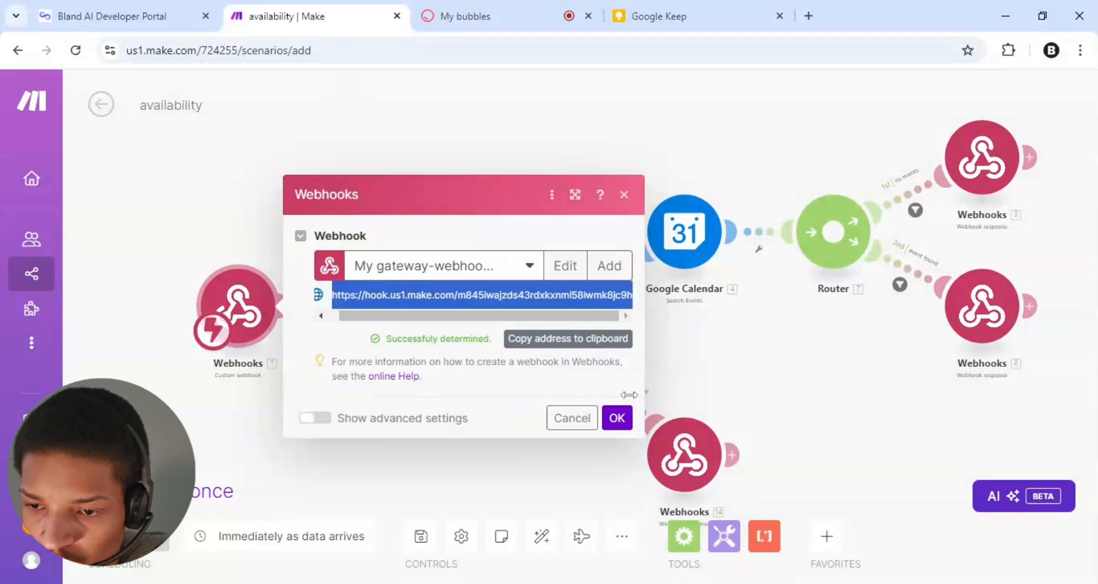
pyautogui.click(618, 418)
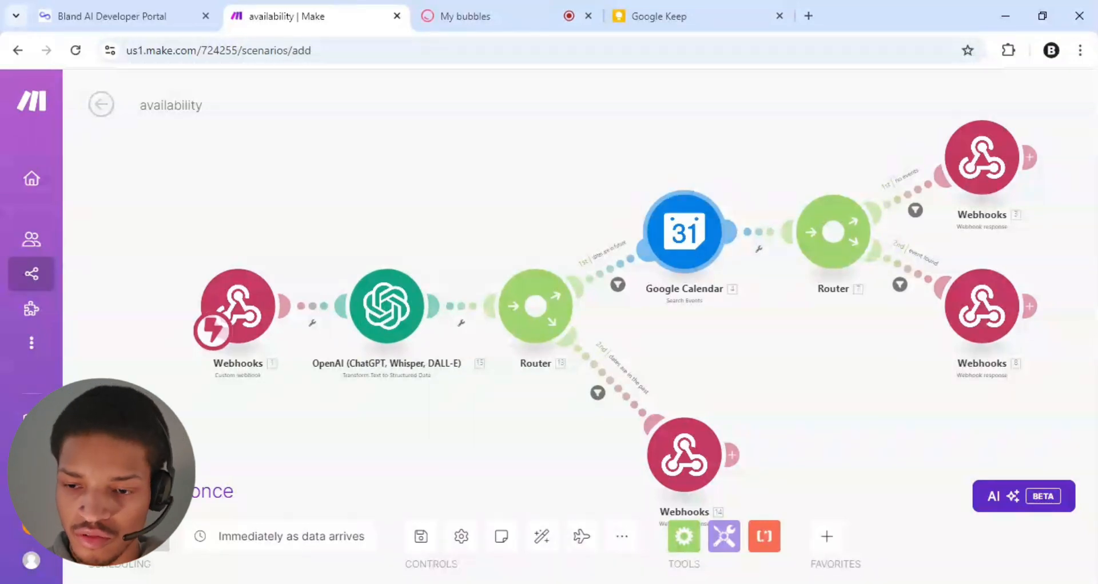
# Switch to the Bland AI pathway and save the get availability node with its updated webhook details
pyautogui.click(120, 6)
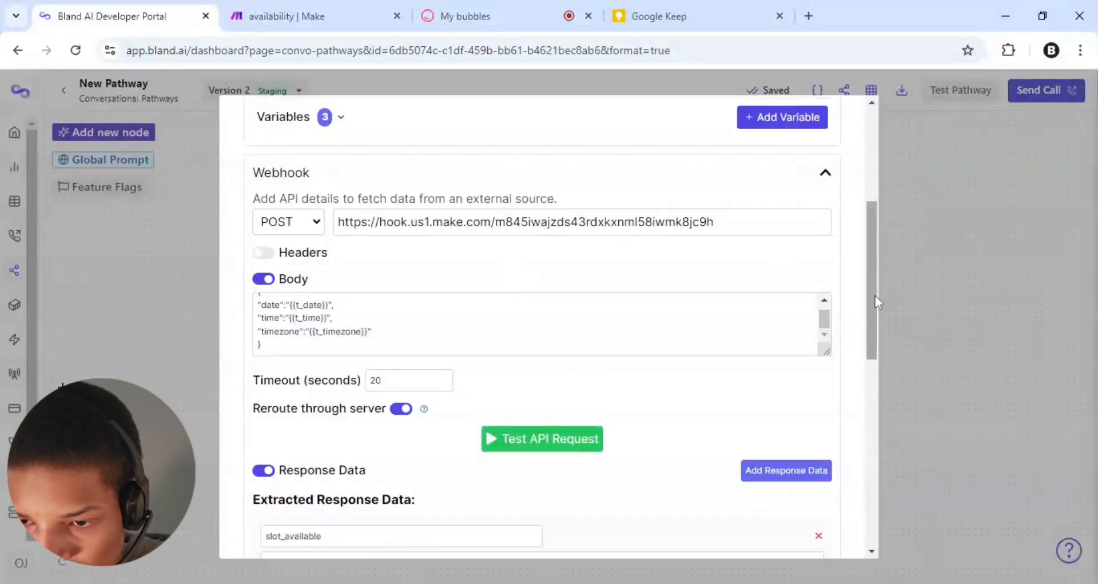
pyautogui.moveTo(875, 297); pyautogui.dragTo(866, 504)
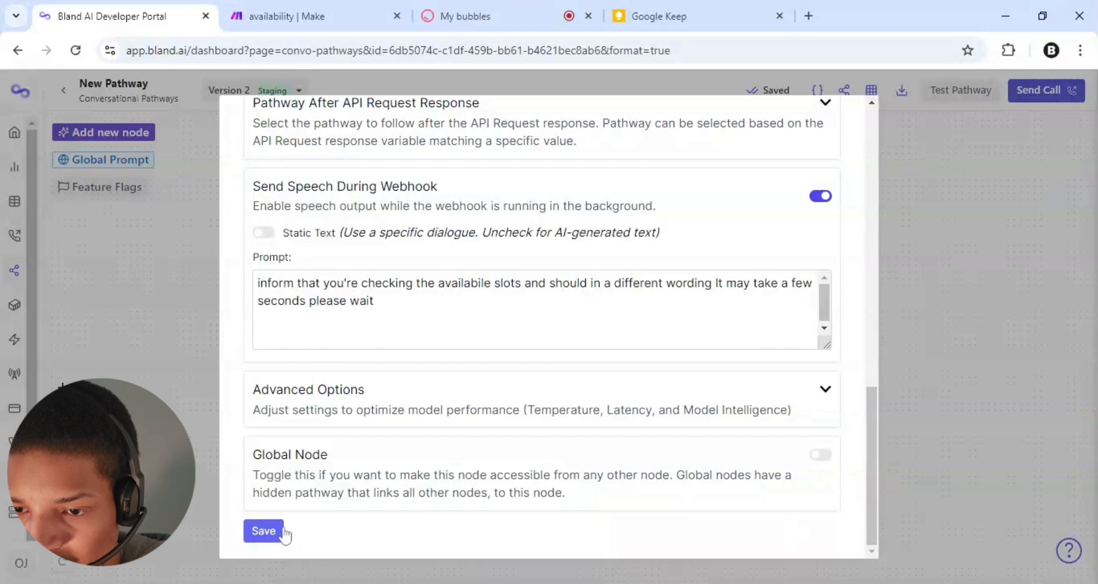
pyautogui.click(264, 531)
# Paste the copied Email node below get availability, and connect get availability to it
pyautogui.moveTo(265, 469); pyautogui.dragTo(255, 294)
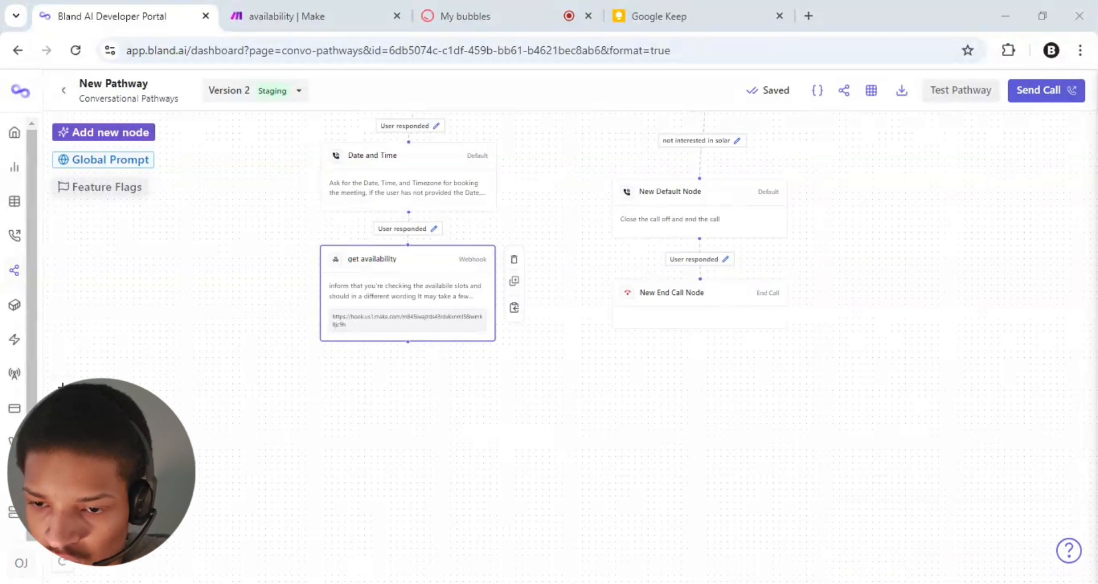
pyautogui.hotkey('alt', 'Tab')
pyautogui.hotkey('ctrl', 'v')
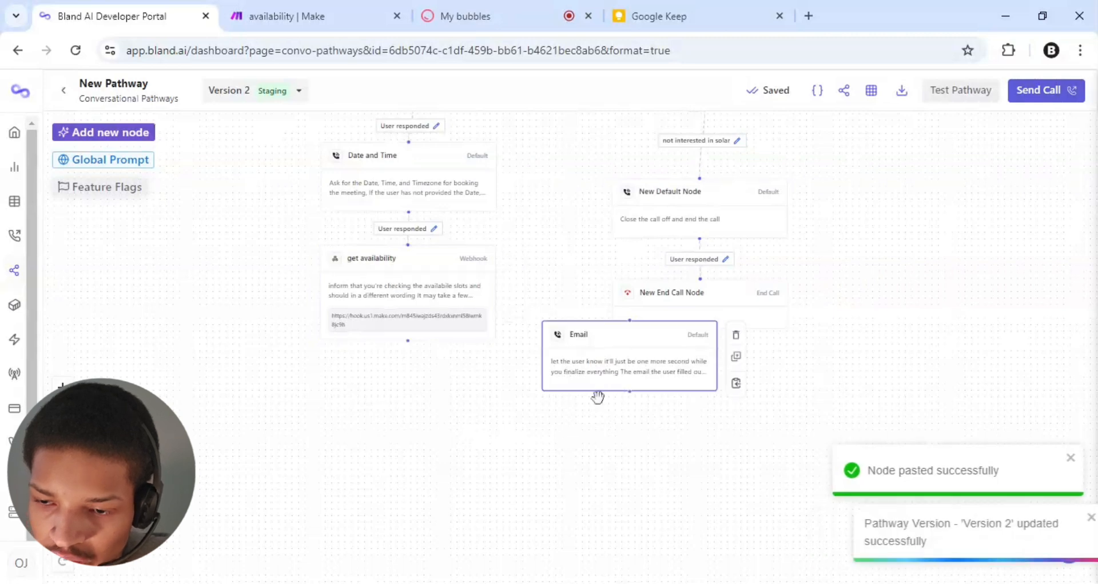
pyautogui.moveTo(323, 453); pyautogui.dragTo(262, 467)
pyautogui.moveTo(408, 341); pyautogui.dragTo(266, 390)
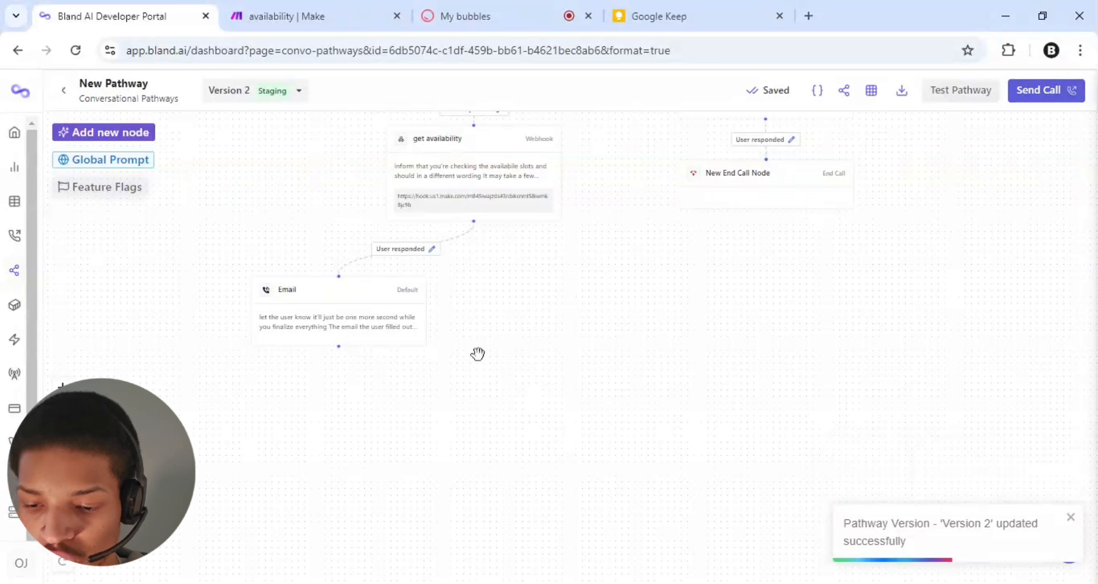
# Paste the New Date and Time node beside the Email node, and connect get availability to it
pyautogui.hotkey('ctrl', 'v')
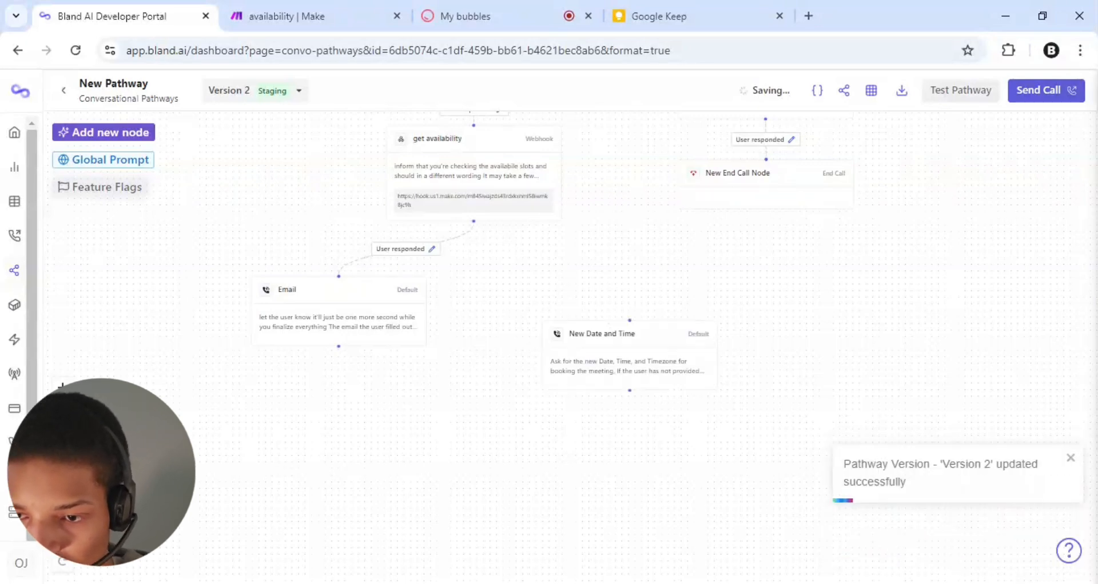
pyautogui.moveTo(548, 338)
pyautogui.mouseDown()
pyautogui.moveTo(519, 311)
pyautogui.moveTo(539, 318)
pyautogui.moveTo(536, 302)
pyautogui.mouseUp()
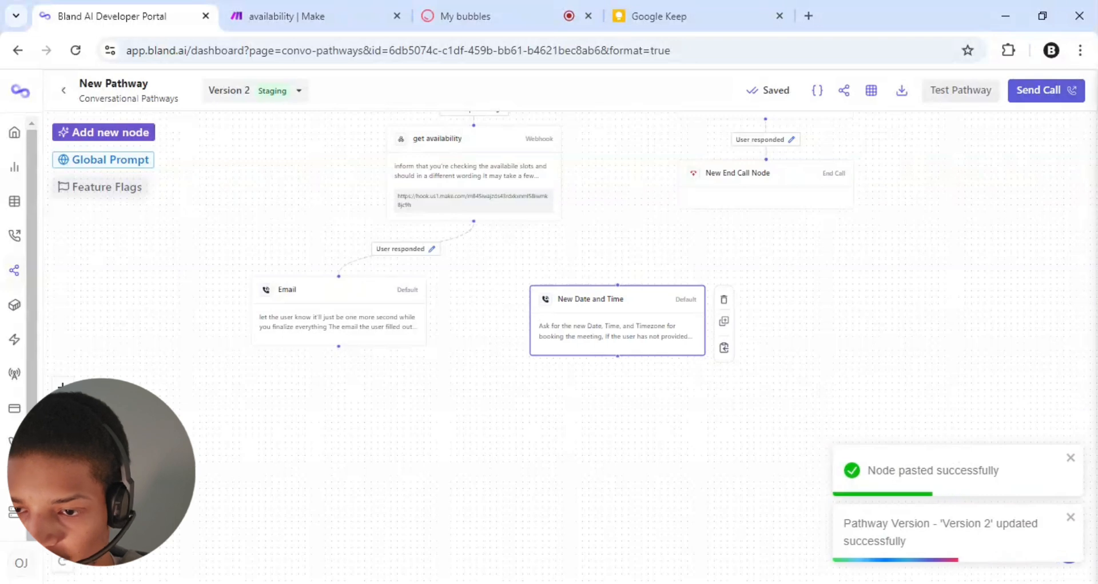
pyautogui.moveTo(473, 222)
pyautogui.mouseDown()
pyautogui.moveTo(621, 279)
pyautogui.moveTo(611, 298)
pyautogui.moveTo(583, 304)
pyautogui.moveTo(589, 313)
pyautogui.mouseUp()
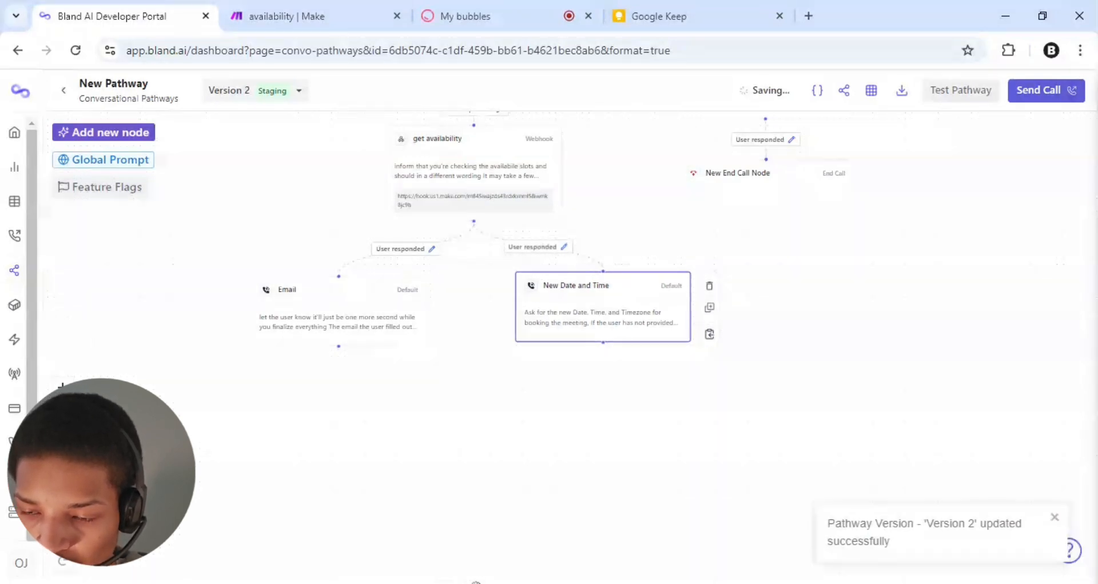
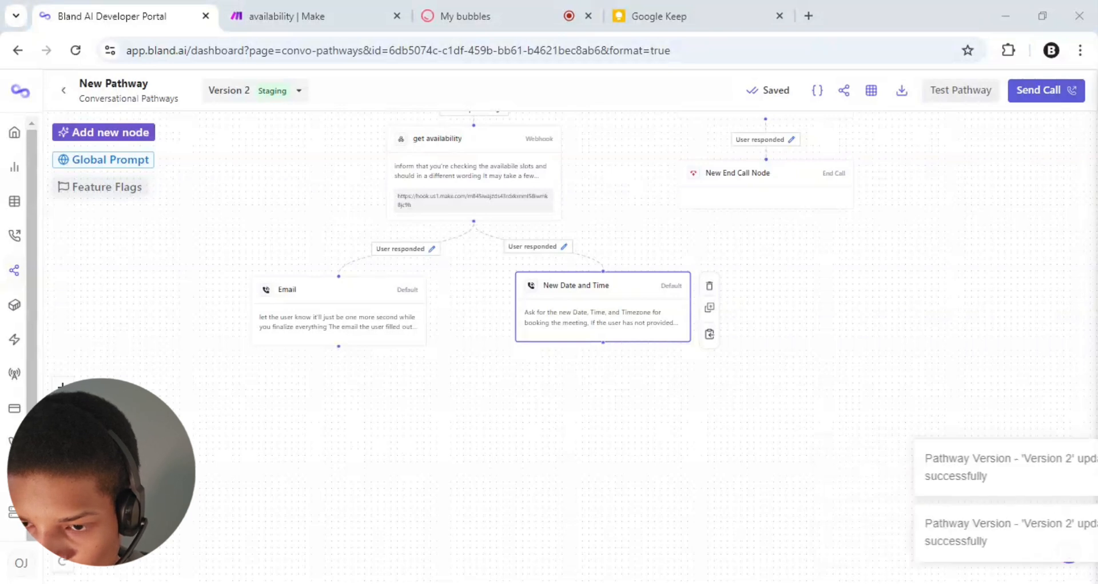
# Paste the Book meeting webhook node below the Email node, and connect Email to it
pyautogui.hotkey('ctrl', 'v')
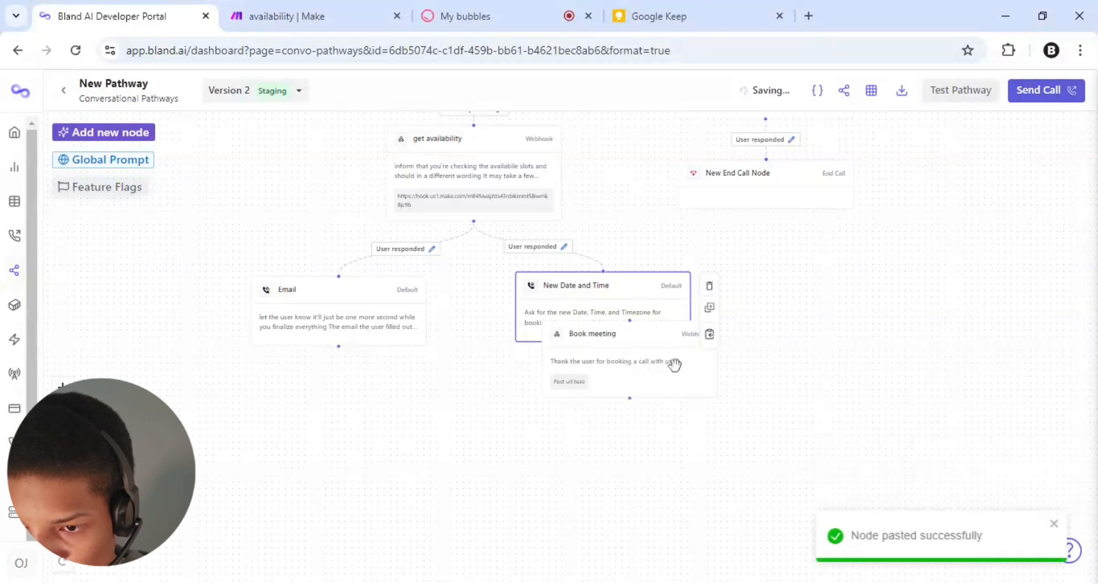
pyautogui.moveTo(674, 363); pyautogui.dragTo(356, 445)
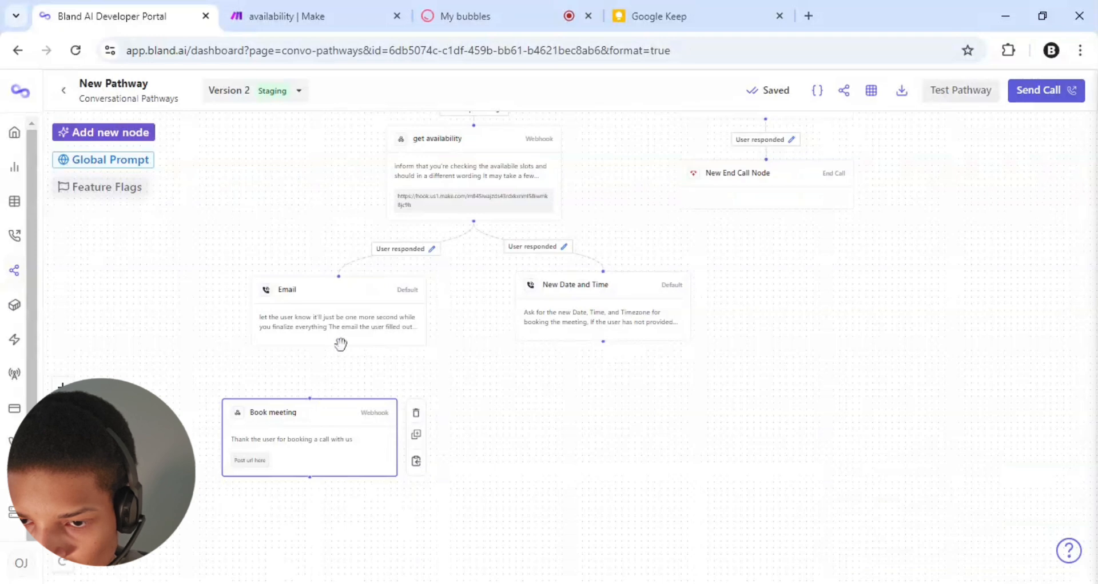
pyautogui.moveTo(338, 346); pyautogui.dragTo(353, 414)
# Add an End Call node and place it below the Book meeting node
pyautogui.moveTo(478, 458); pyautogui.dragTo(494, 384)
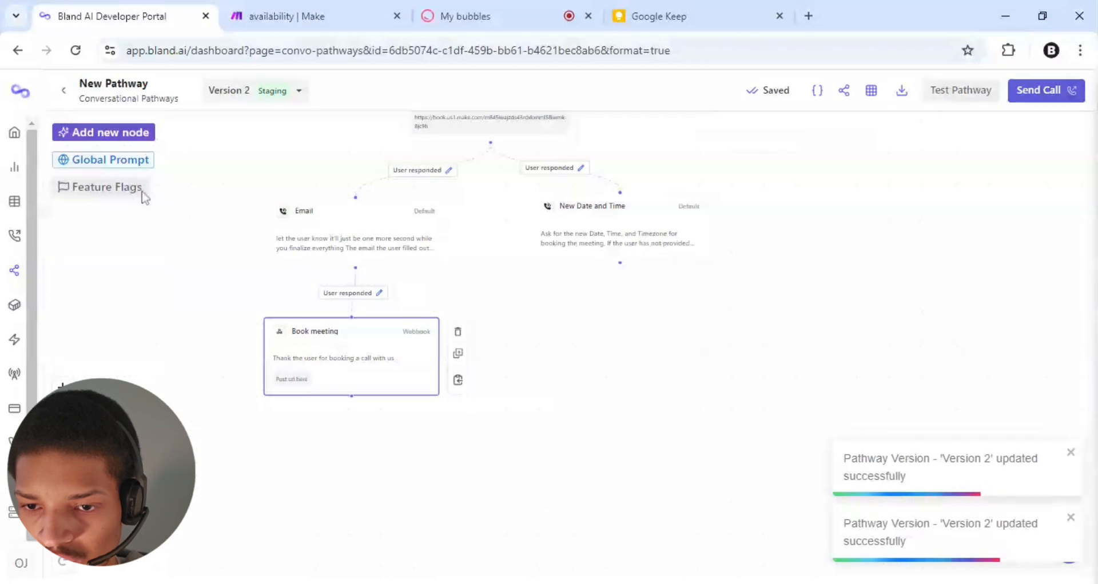
pyautogui.click(146, 140)
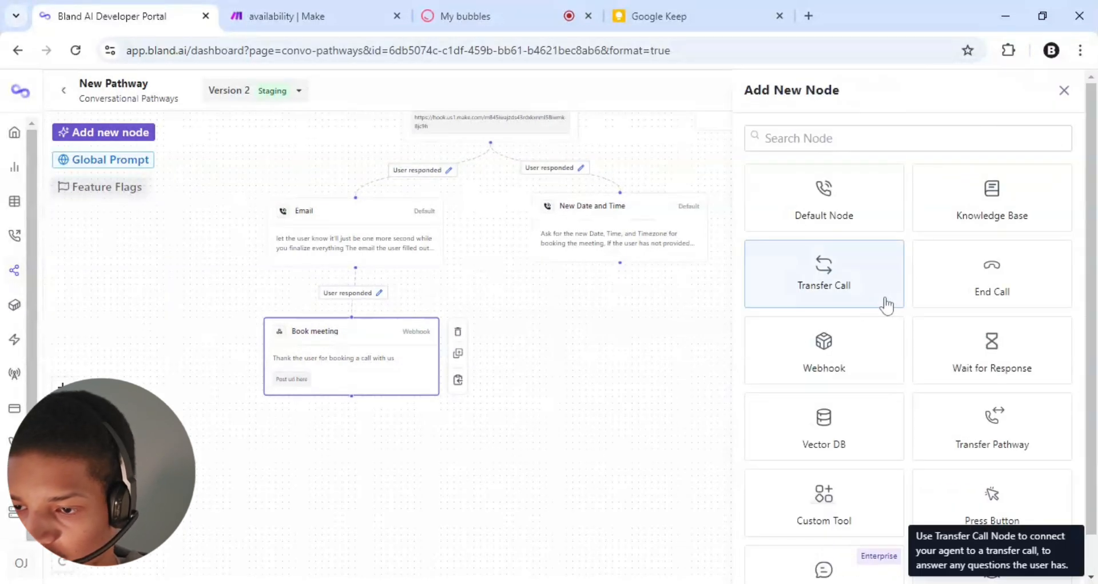
pyautogui.click(946, 305)
pyautogui.moveTo(606, 343); pyautogui.dragTo(361, 450)
# Rename the added end call node as Web End Call Node, save it, and connect Book meeting to it
pyautogui.doubleClick(360, 450)
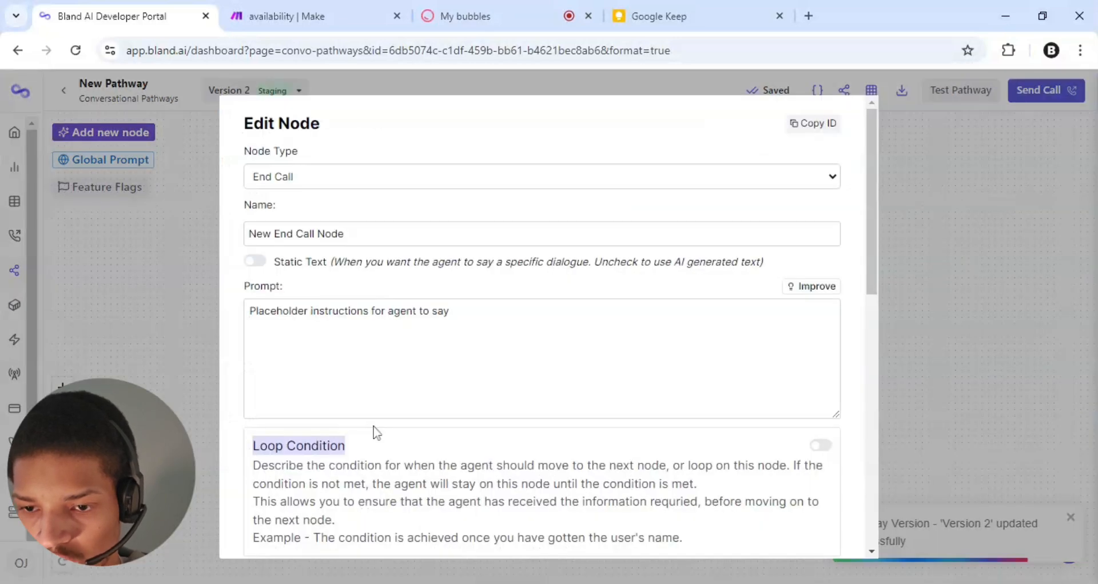
pyautogui.doubleClick(259, 234)
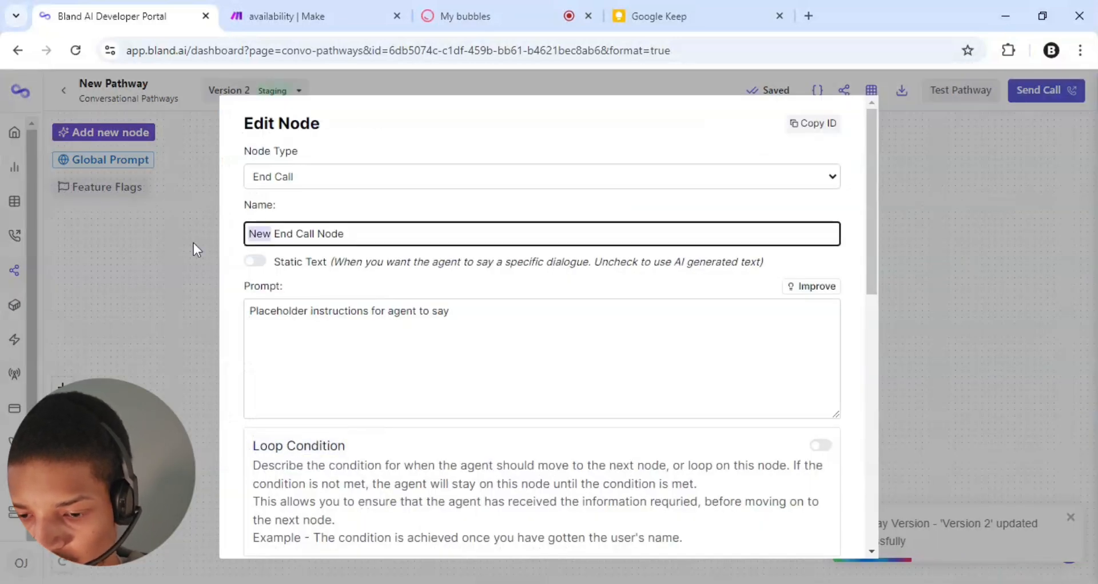
pyautogui.write('Web')
pyautogui.scroll(-10, 543, 326)
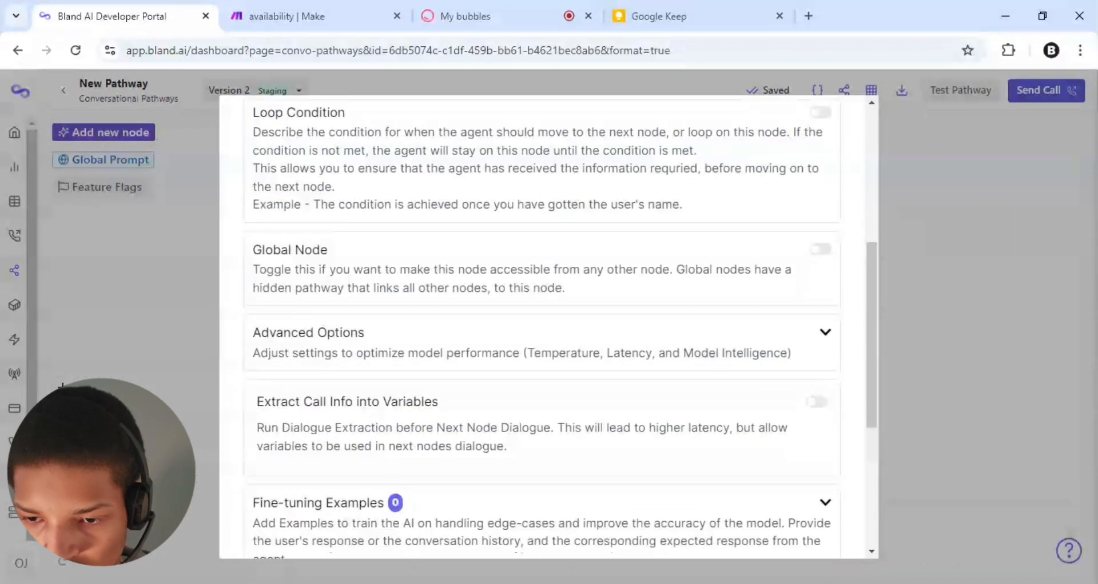
pyautogui.scroll(-1, 220, 321)
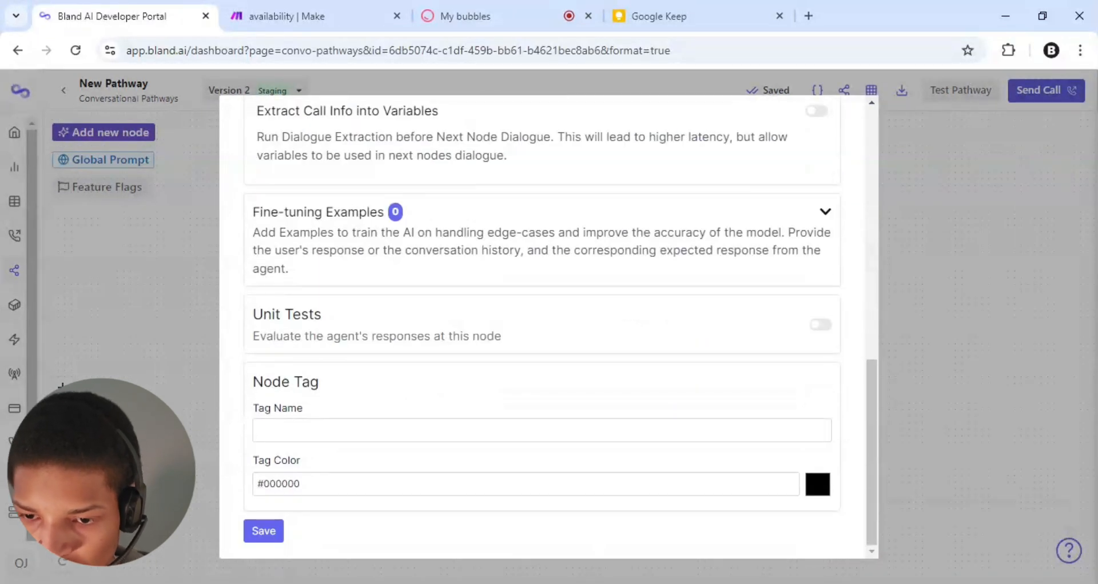
pyautogui.click(264, 532)
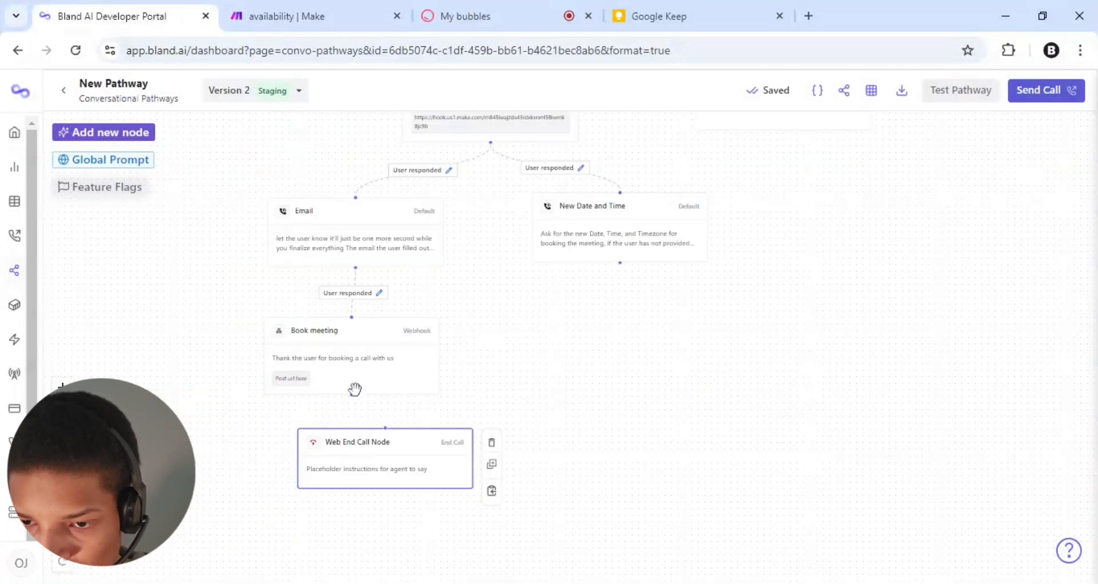
pyautogui.moveTo(352, 395); pyautogui.dragTo(372, 456)
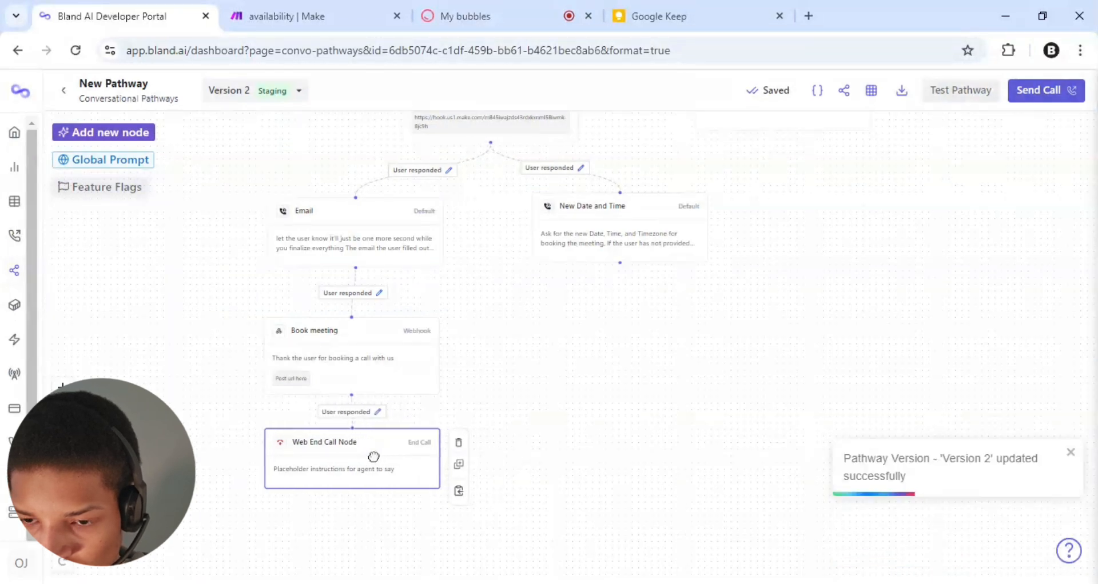
# Set Book meeting's pathway after the API request response to Web End Call Node, save, and move that end call node slightly lower
pyautogui.click(368, 384)
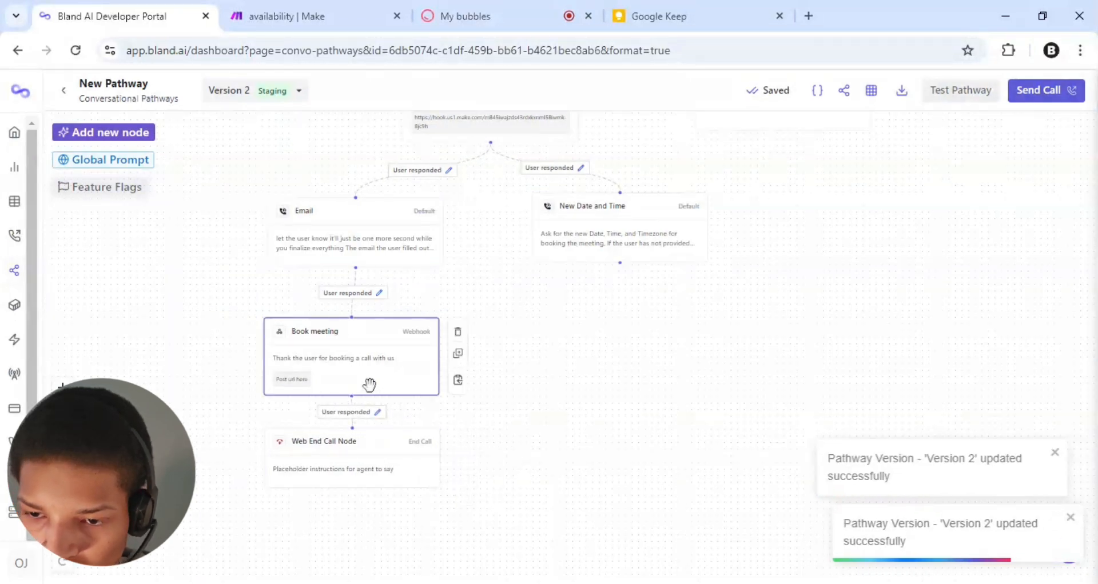
pyautogui.doubleClick(369, 385)
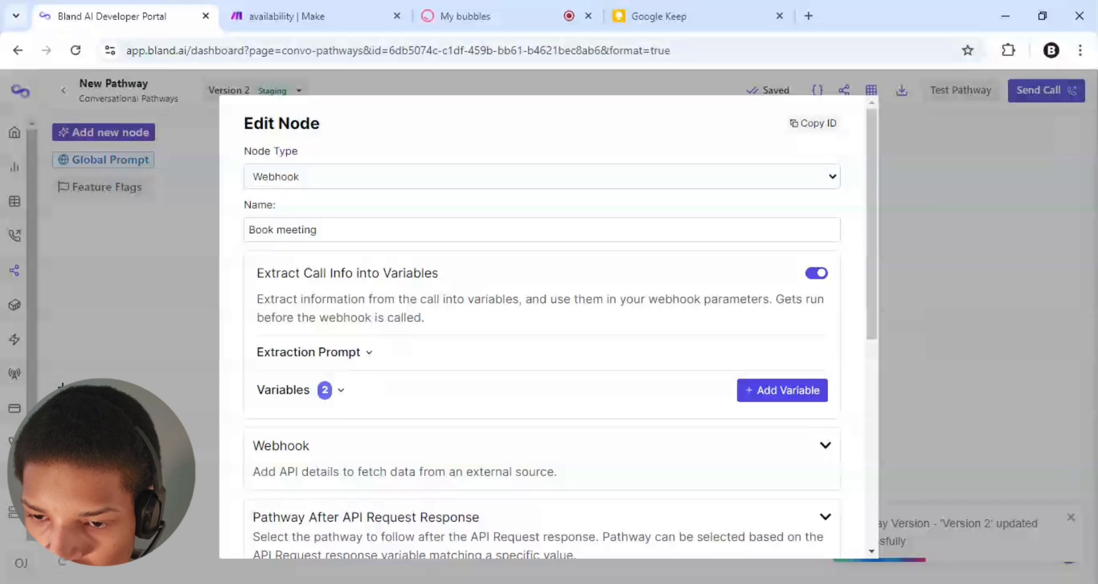
pyautogui.scroll(-2, 368, 385)
pyautogui.scroll(-1, 543, 326)
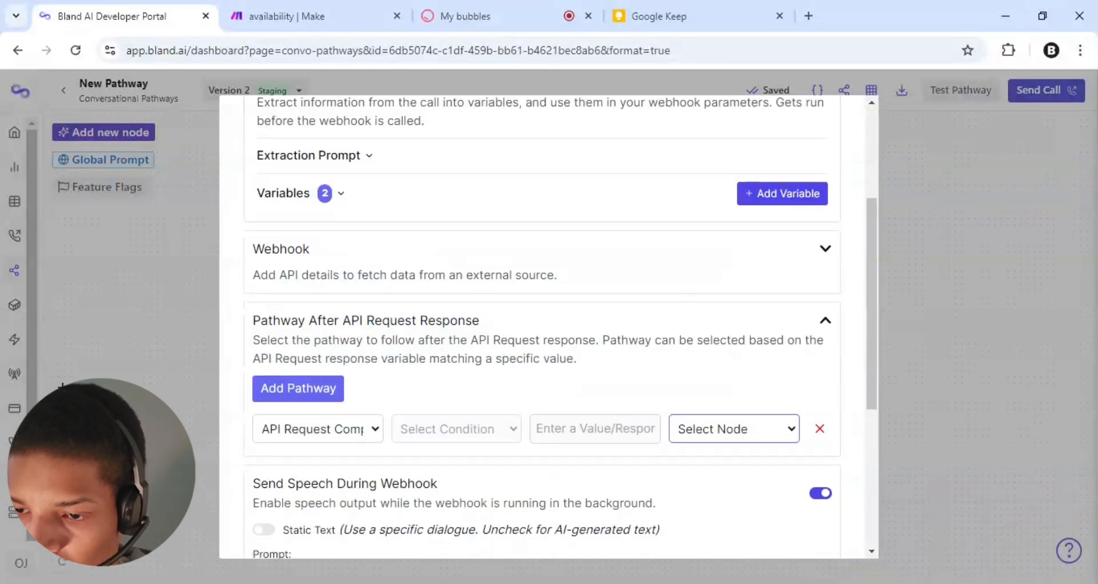
pyautogui.click(734, 429)
pyautogui.click(734, 430)
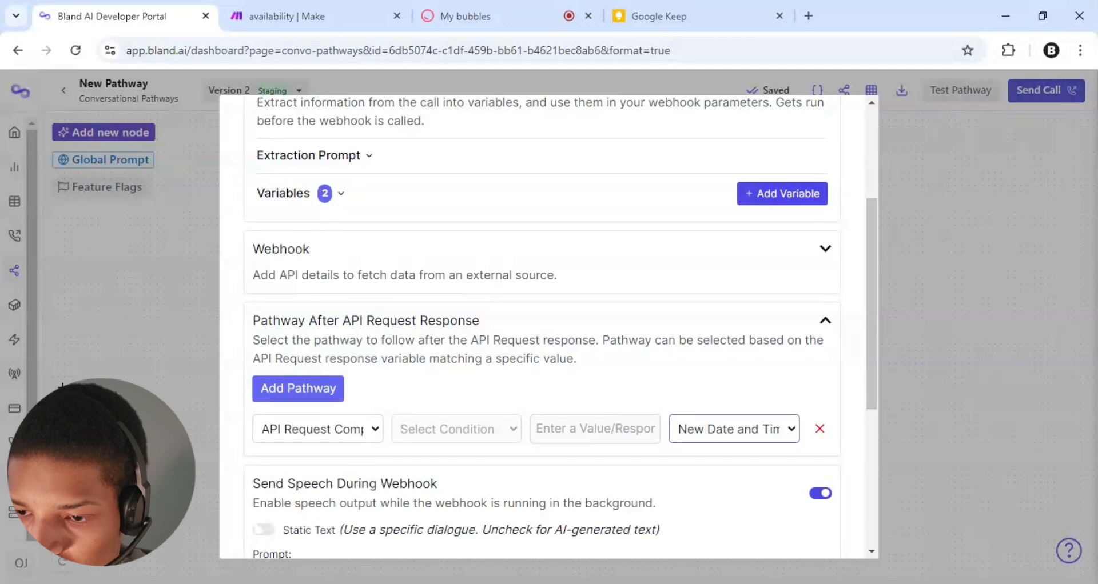
pyautogui.click(734, 429)
pyautogui.scroll(-4, 544, 326)
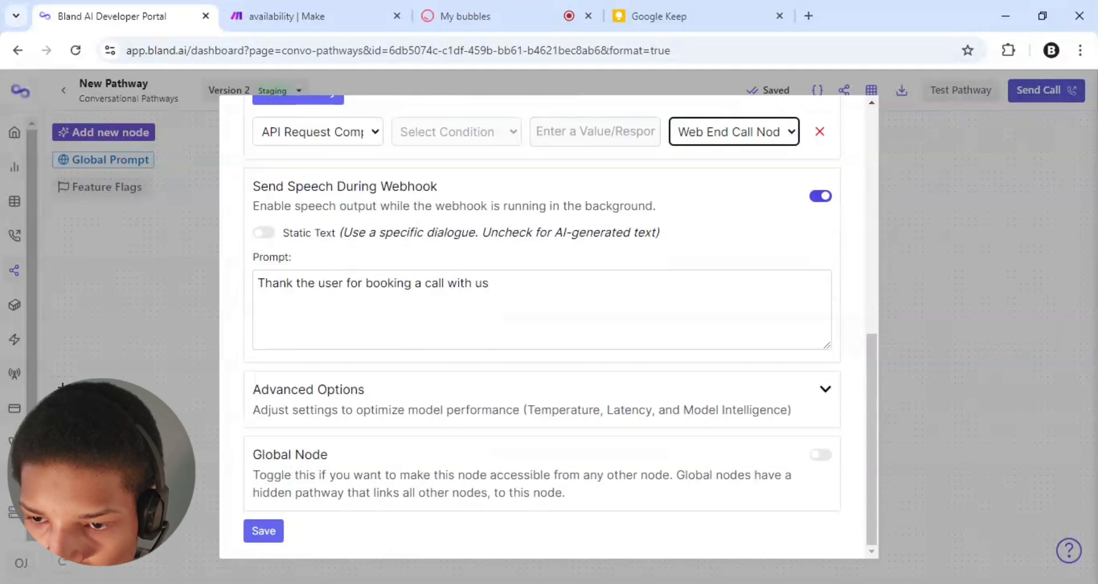
pyautogui.click(263, 530)
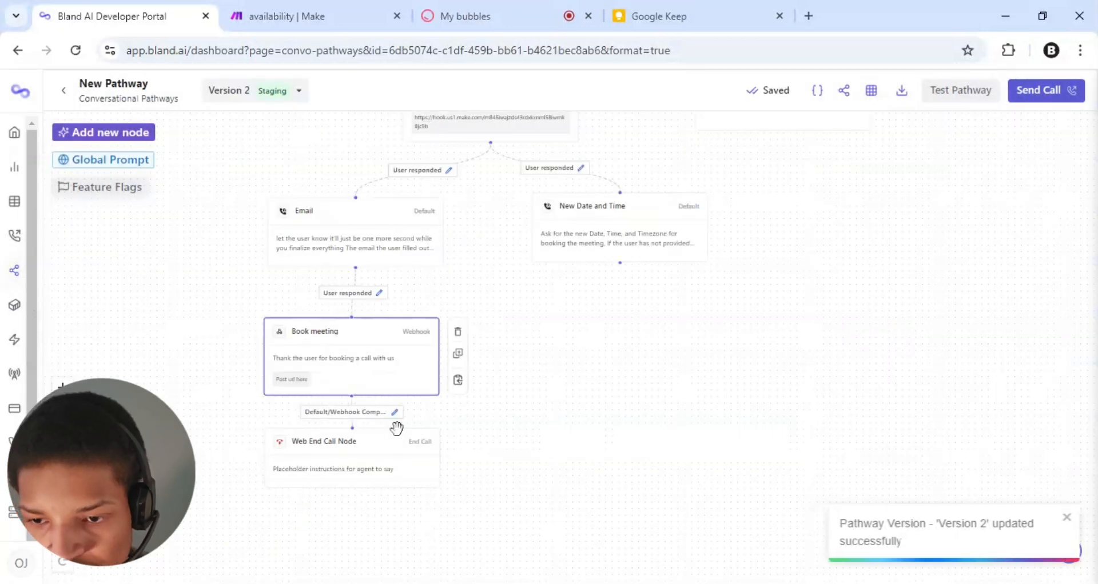
pyautogui.moveTo(402, 454); pyautogui.dragTo(402, 479)
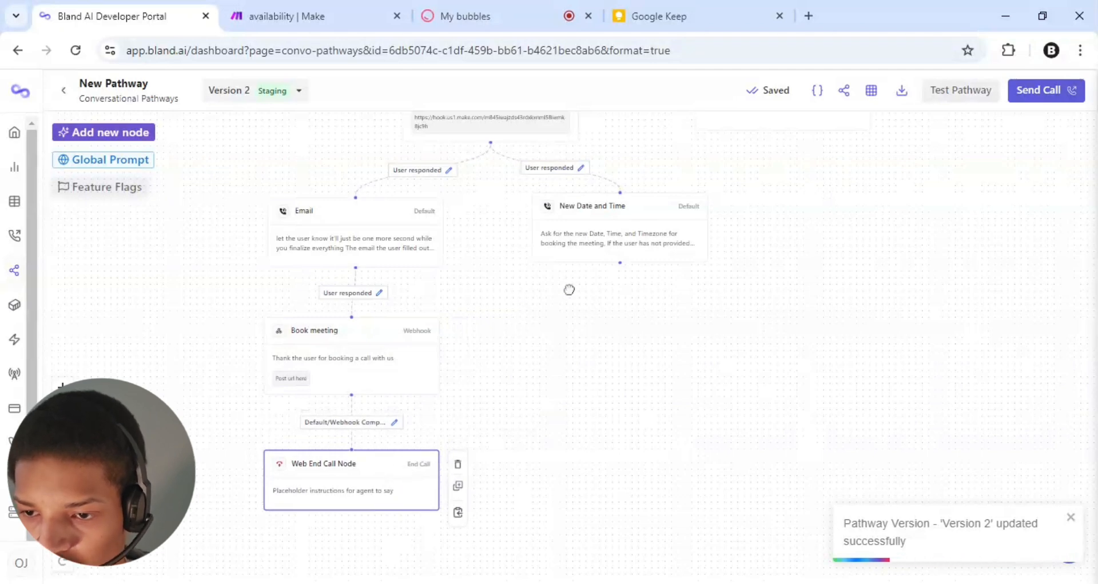
# Connect the New Date and Time node back to get availability, and move New Date and Time lower to make room for the links
pyautogui.moveTo(557, 356); pyautogui.dragTo(456, 266)
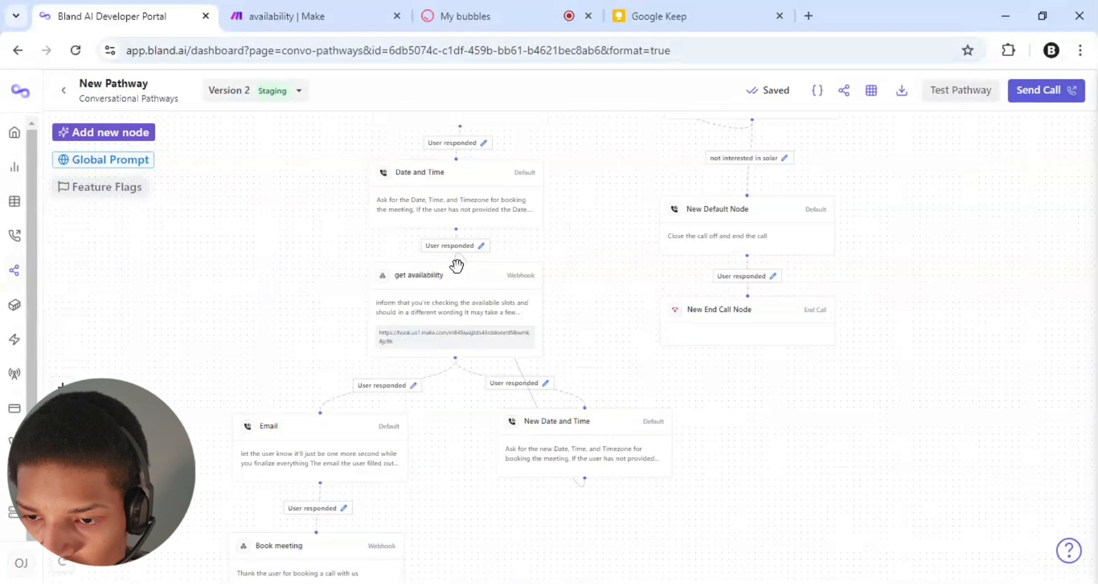
pyautogui.moveTo(579, 452); pyautogui.dragTo(628, 531)
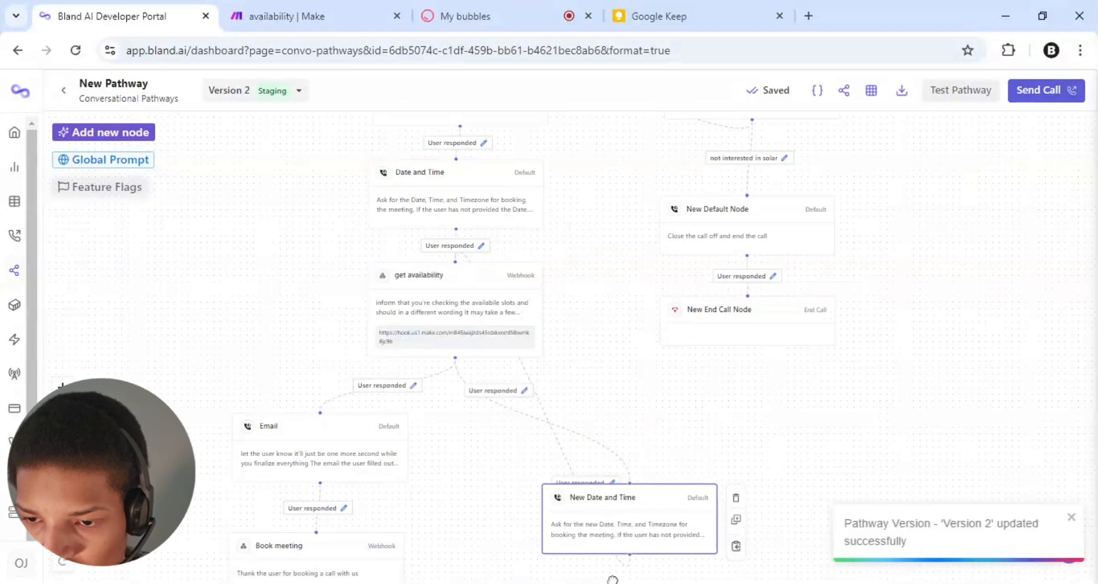
pyautogui.moveTo(612, 580); pyautogui.dragTo(602, 550)
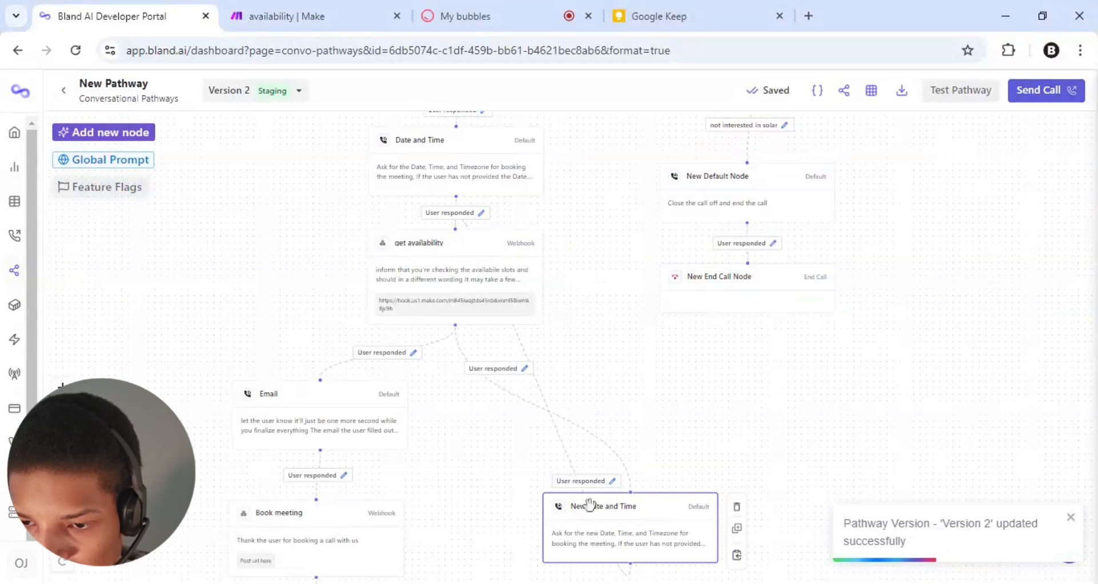
# Label the pathway from New Date and Time back to get availability as "get available slots"
pyautogui.click(611, 482)
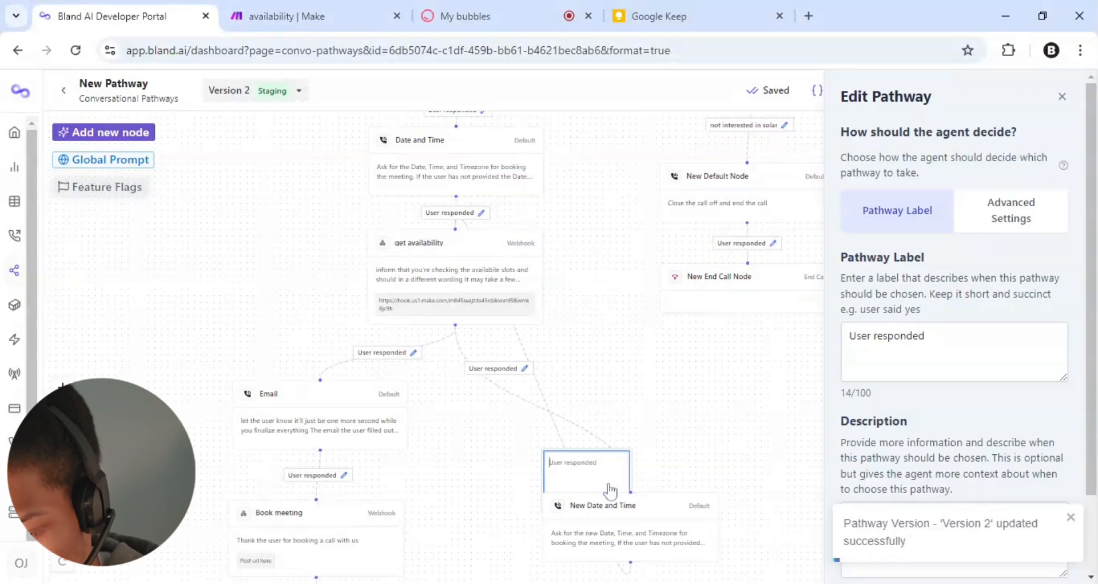
pyautogui.hotkey('ctrl', 'a')
pyautogui.write('ge')
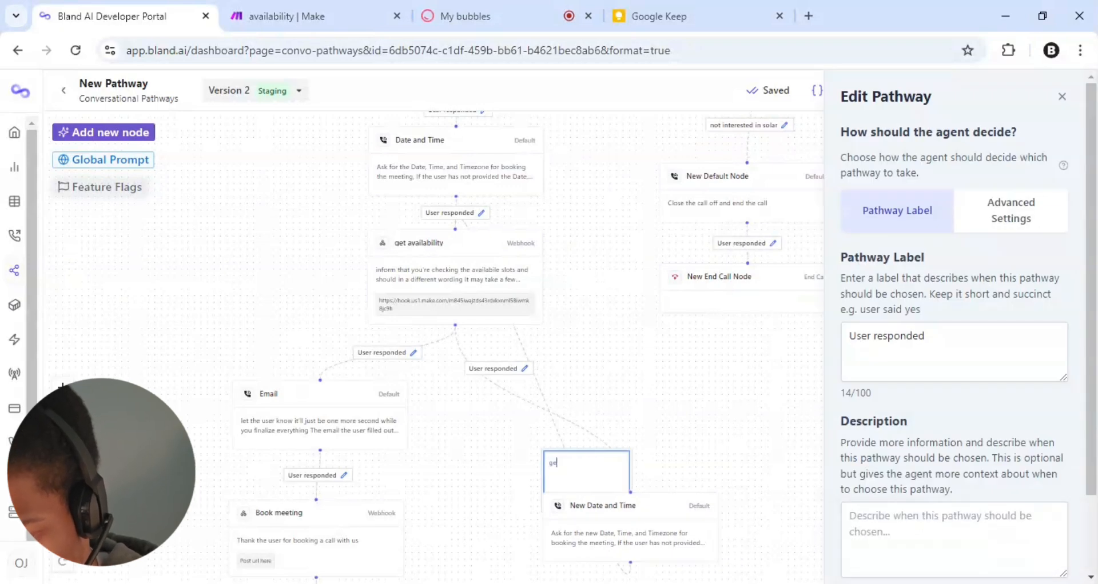
pyautogui.write('t avail')
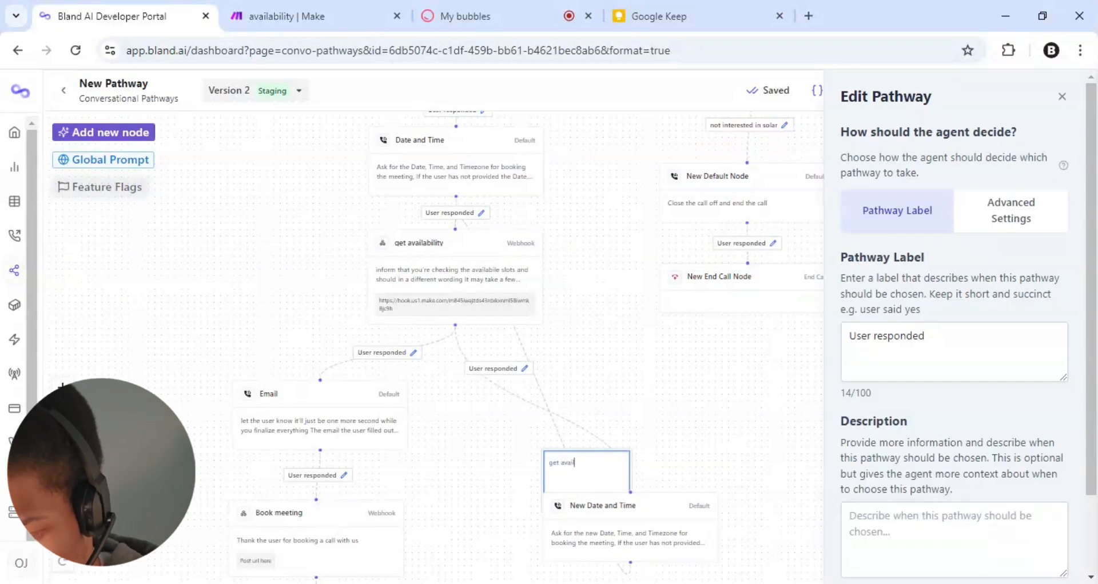
pyautogui.write('able slo')
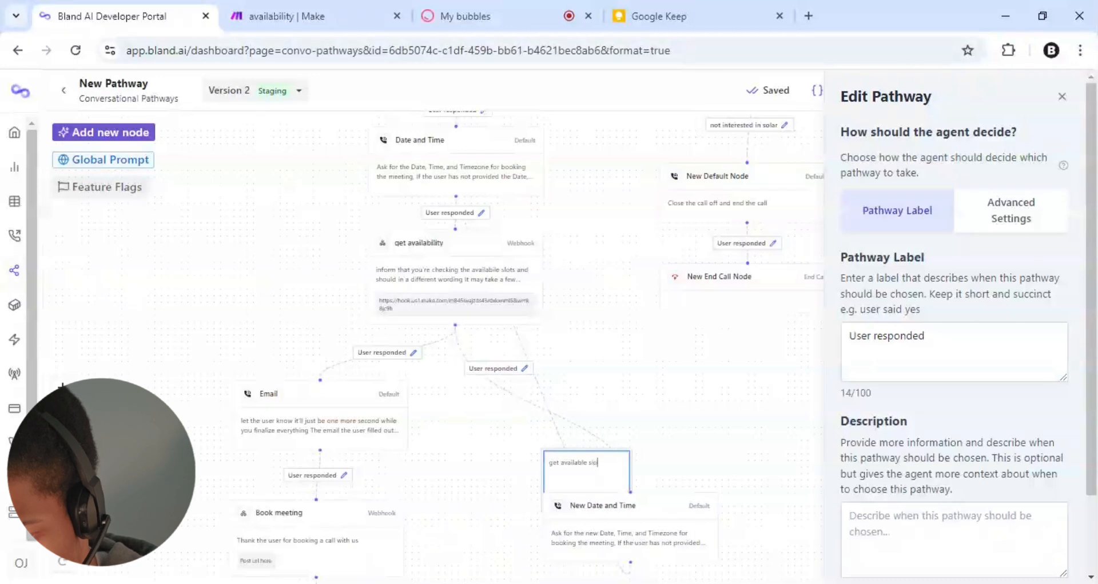
pyautogui.write('ts')
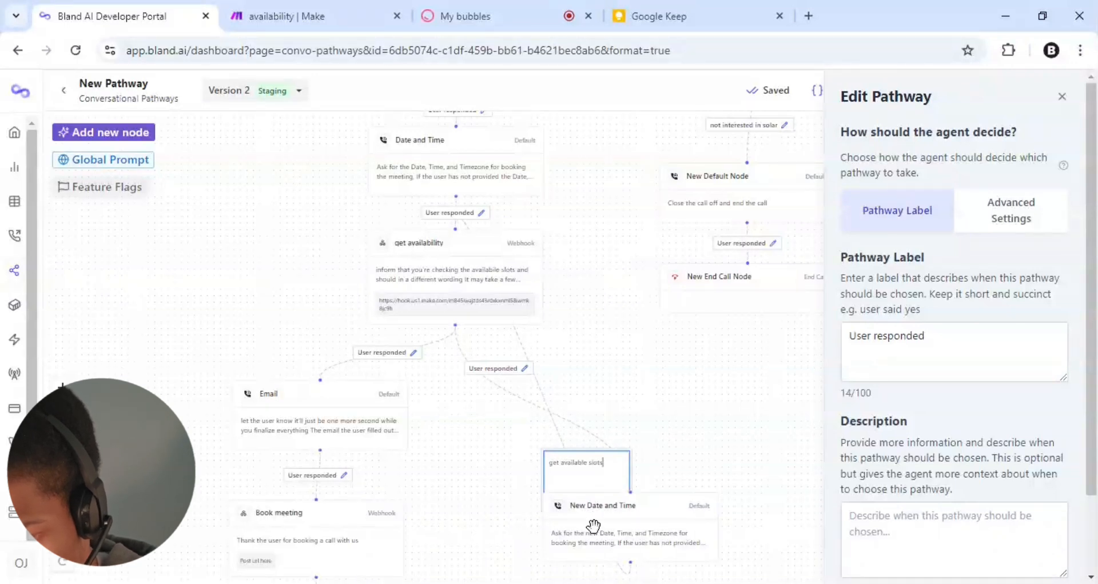
pyautogui.press('Return')
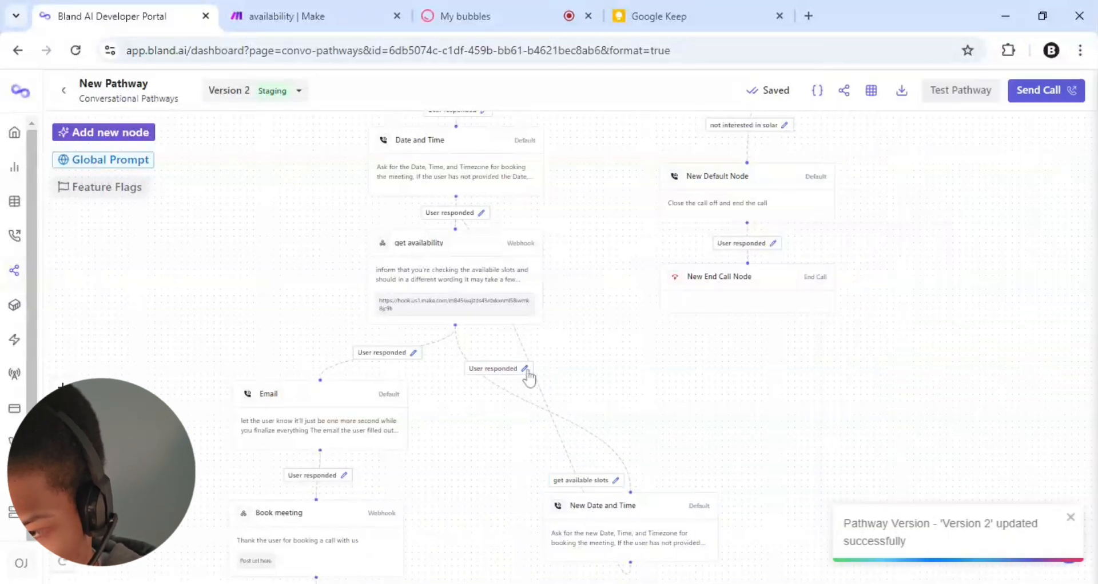
# Draft the condition "slot__available == false" as the label of the pathway from get availability to New Date and Time
pyautogui.click(525, 368)
pyautogui.hotkey('ctrl', 'a')
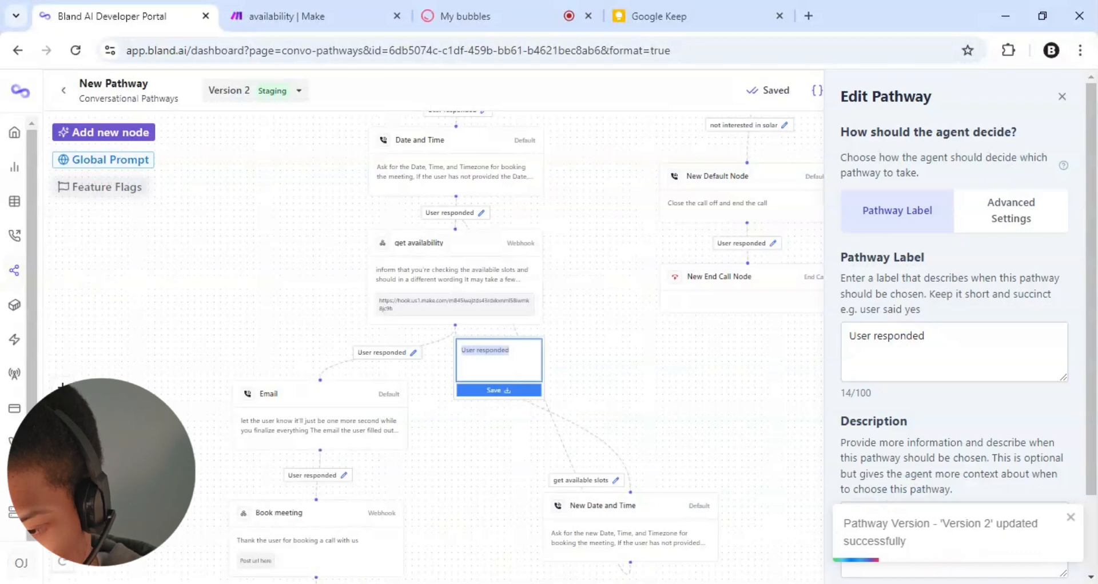
pyautogui.write('slot')
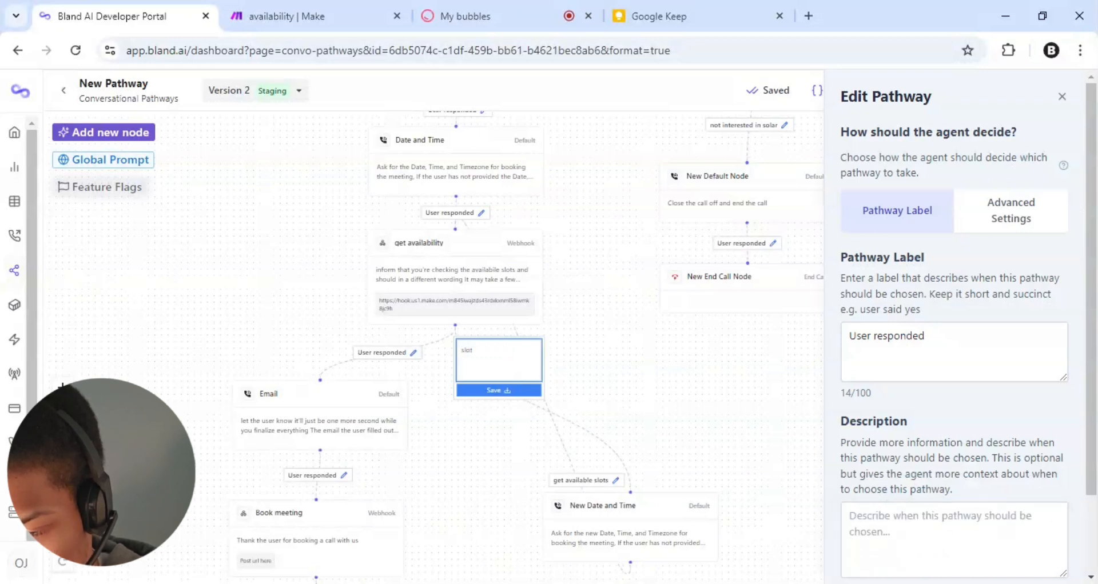
pyautogui.click(449, 583)
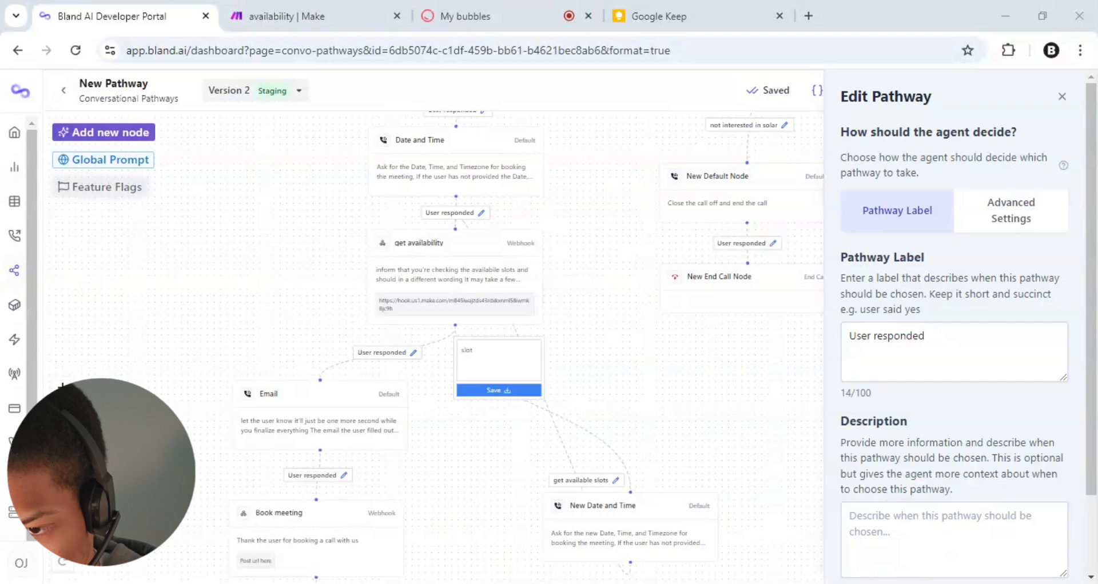
pyautogui.hotkey('alt', 'Tab')
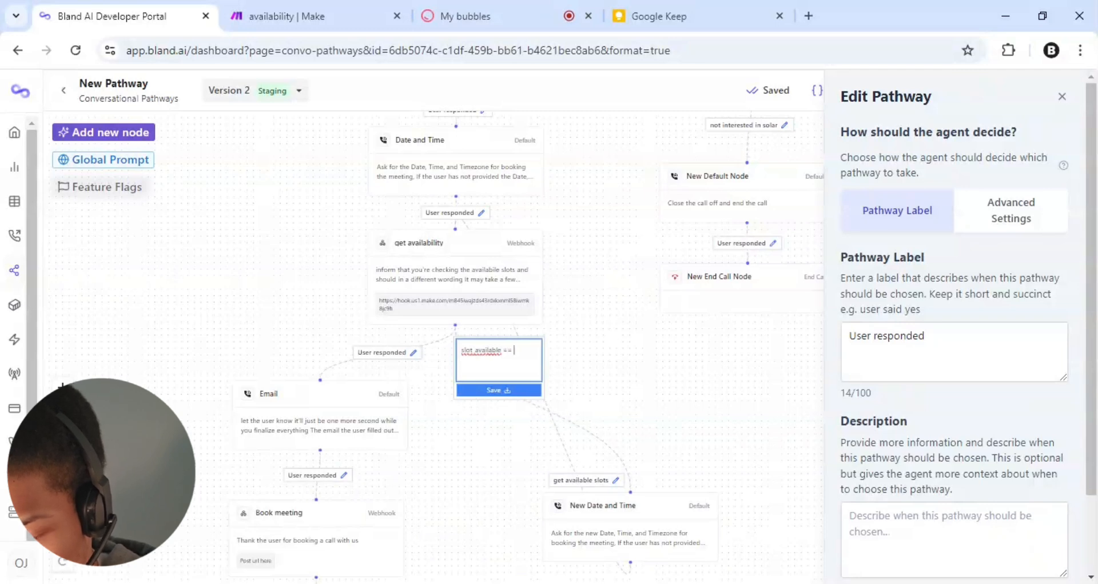
pyautogui.write('false')
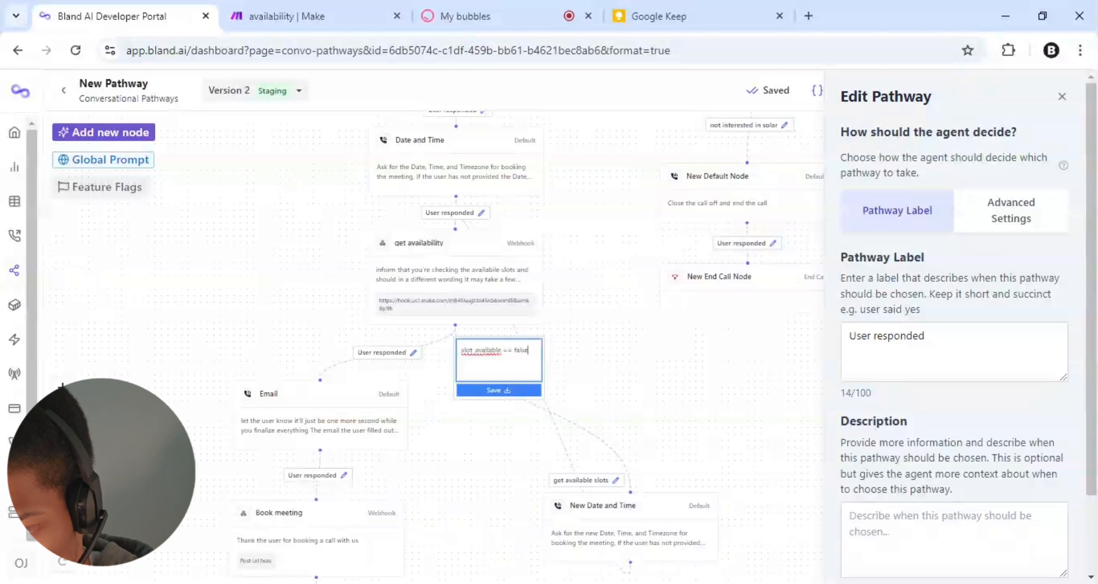
pyautogui.hotkey('alt', 'Tab')
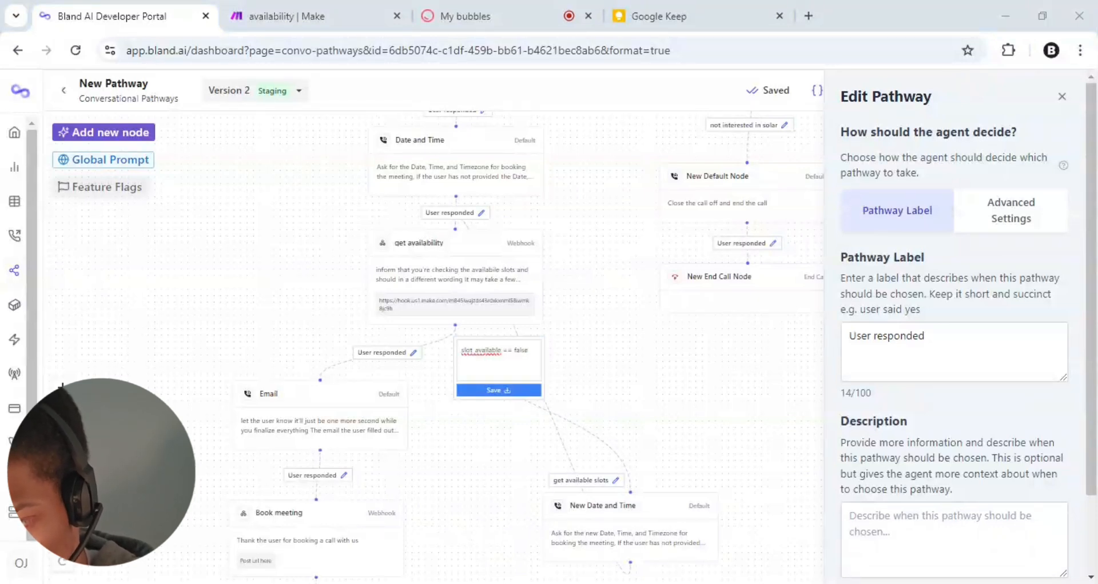
pyautogui.hotkey('alt', 'Tab')
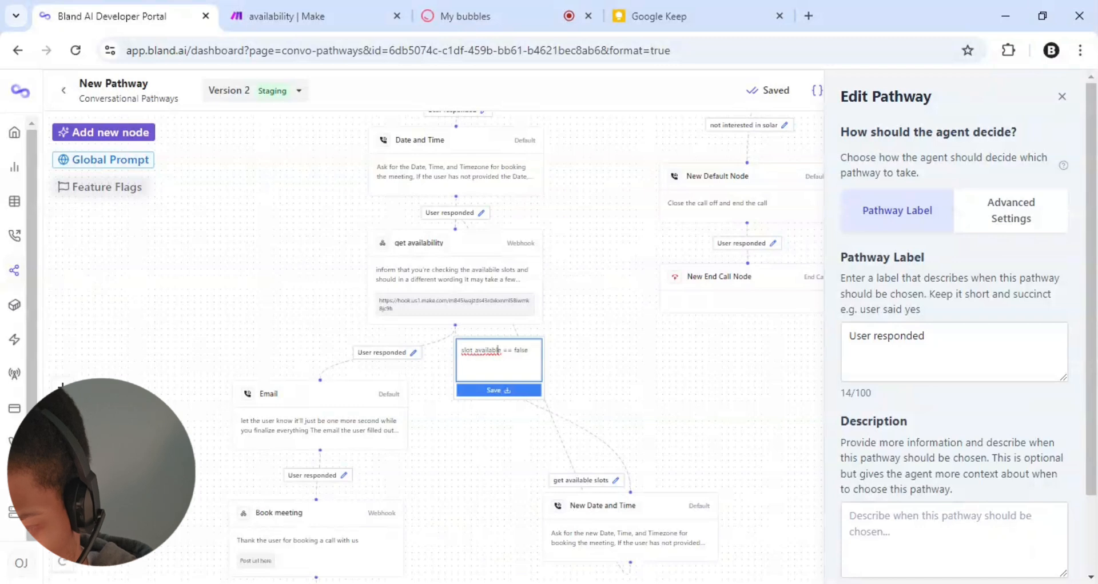
pyautogui.write('_')
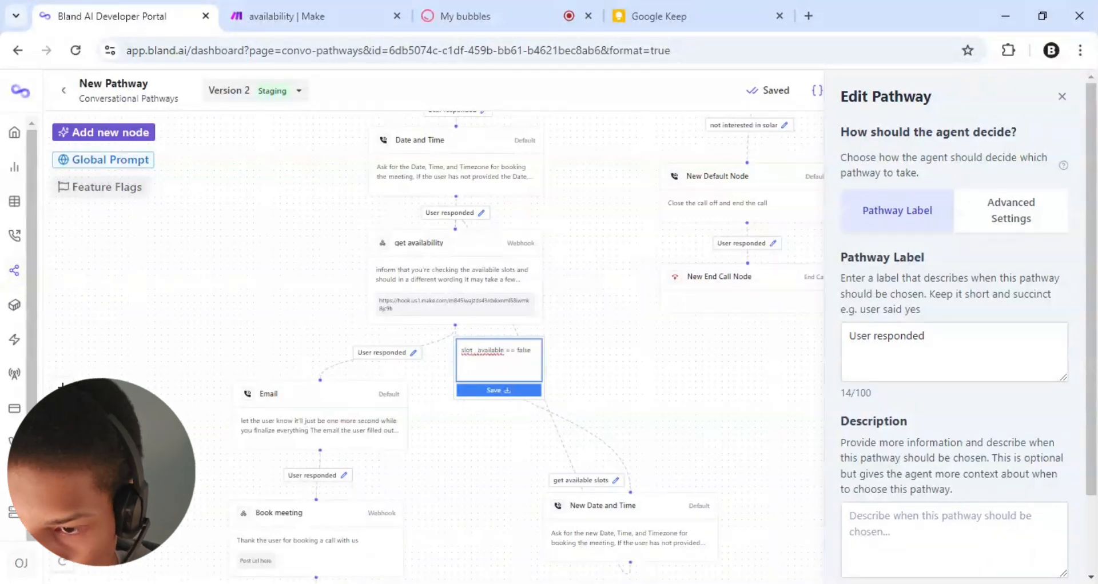
# Copy the drafted slot__available condition and clear it from the pathway label between get availability and New Date and Time
pyautogui.scroll(5, 516, 346)
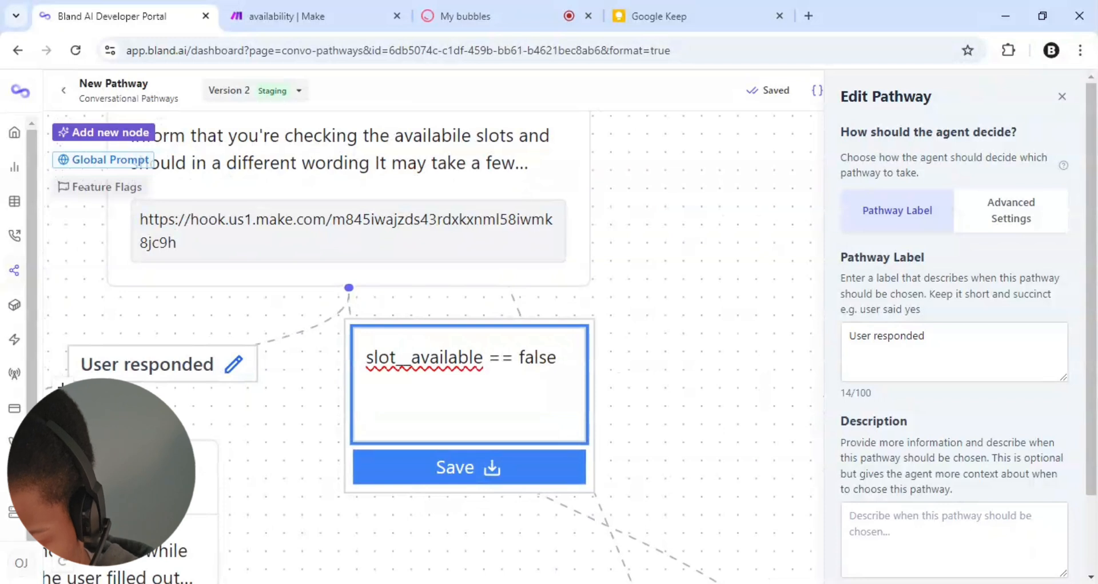
pyautogui.doubleClick(431, 358)
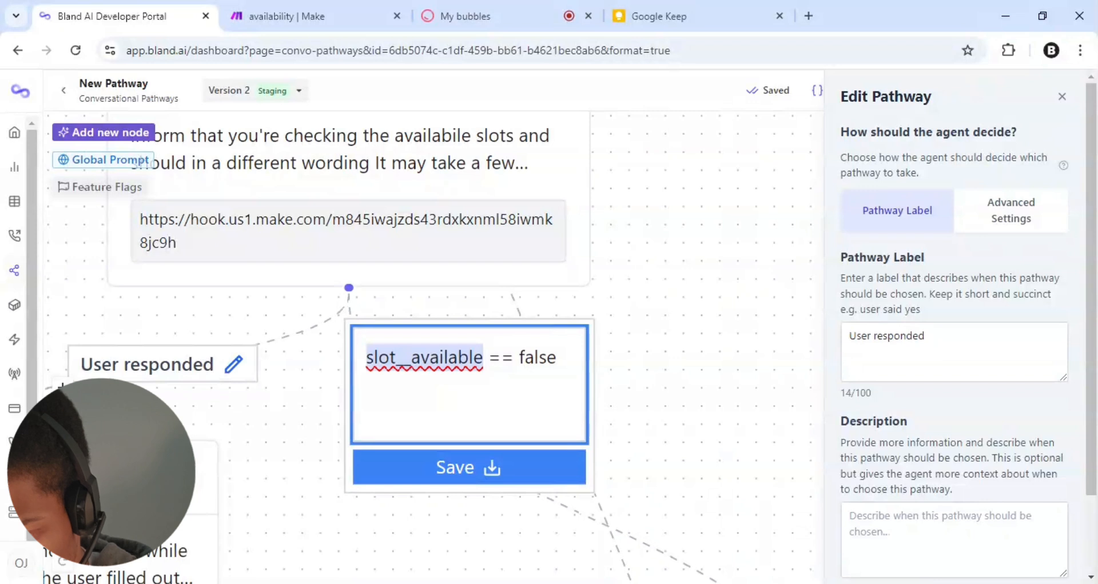
pyautogui.hotkey('ctrl', 'a')
pyautogui.hotkey('ctrl', 'c')
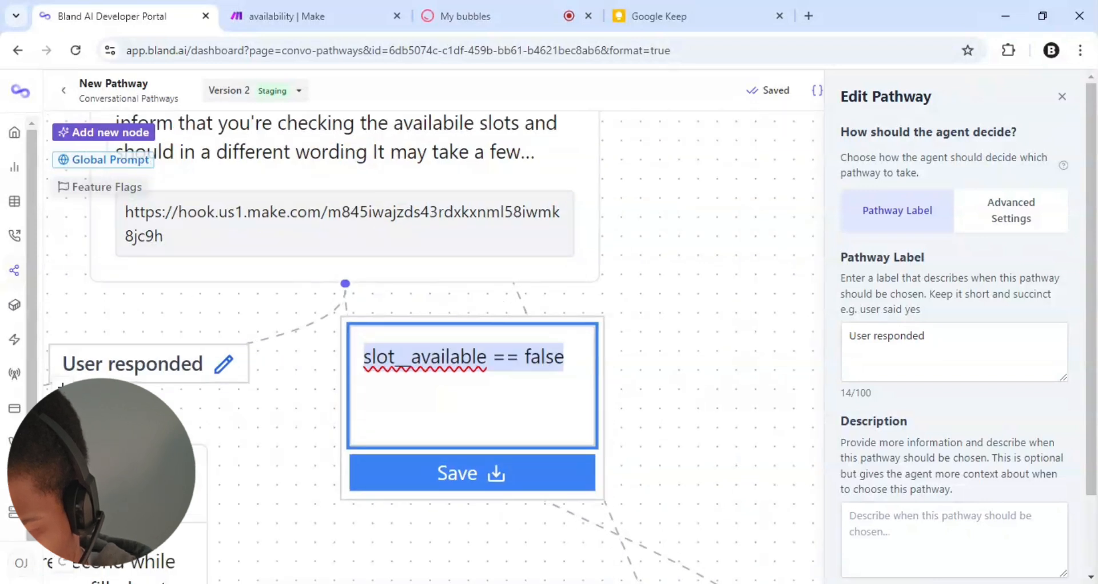
pyautogui.click(664, 396)
pyautogui.tripleClick(469, 361)
pyautogui.moveTo(469, 359); pyautogui.dragTo(522, 354)
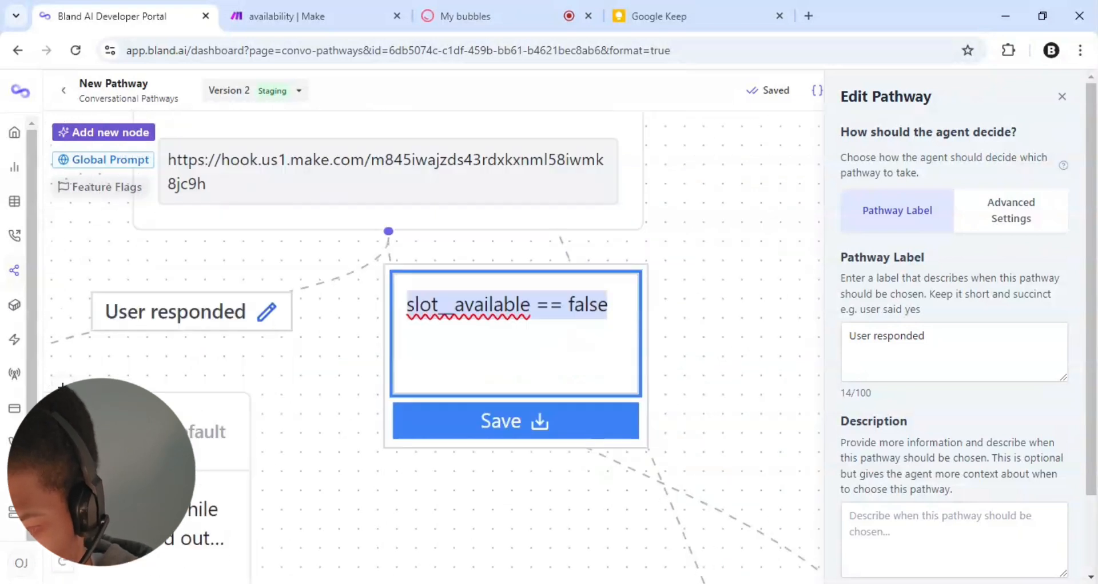
pyautogui.press('BackSpace')
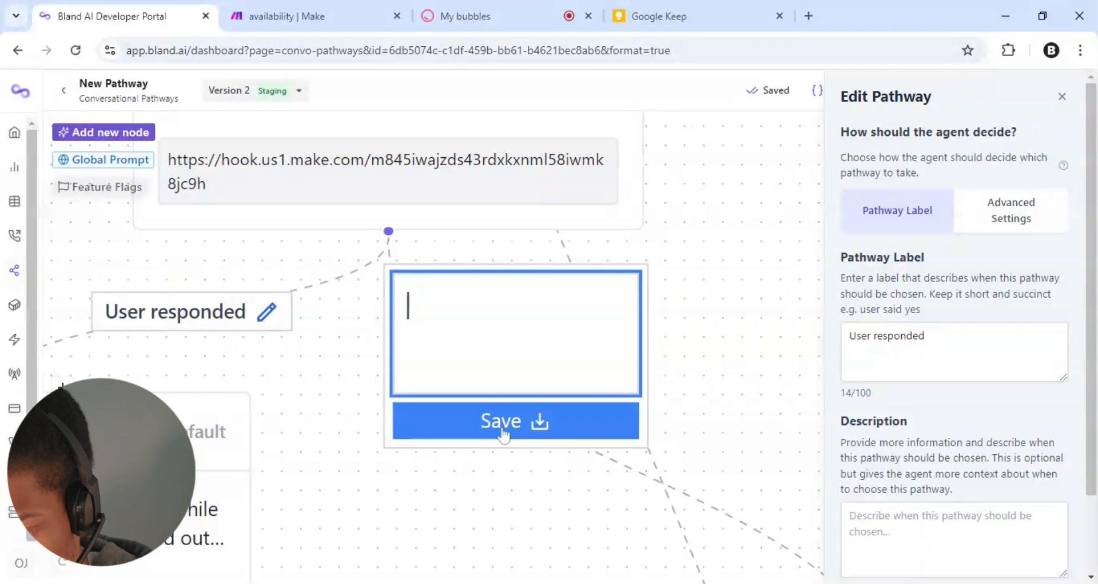
# Label the pathway from get availability to New Date and Time "slot_available == false" and save the label
pyautogui.click(477, 582)
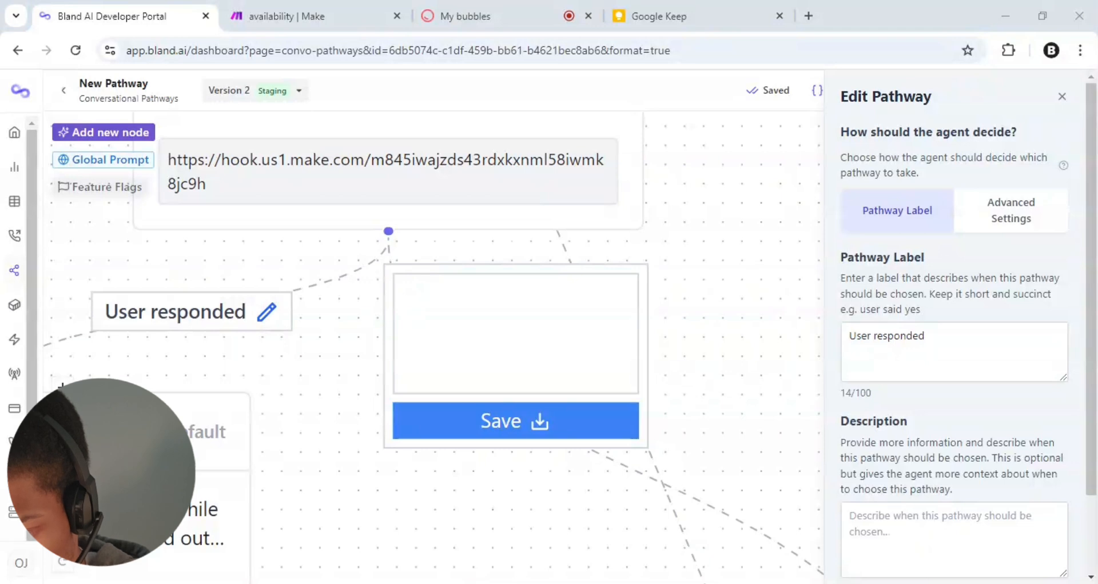
pyautogui.click(446, 329)
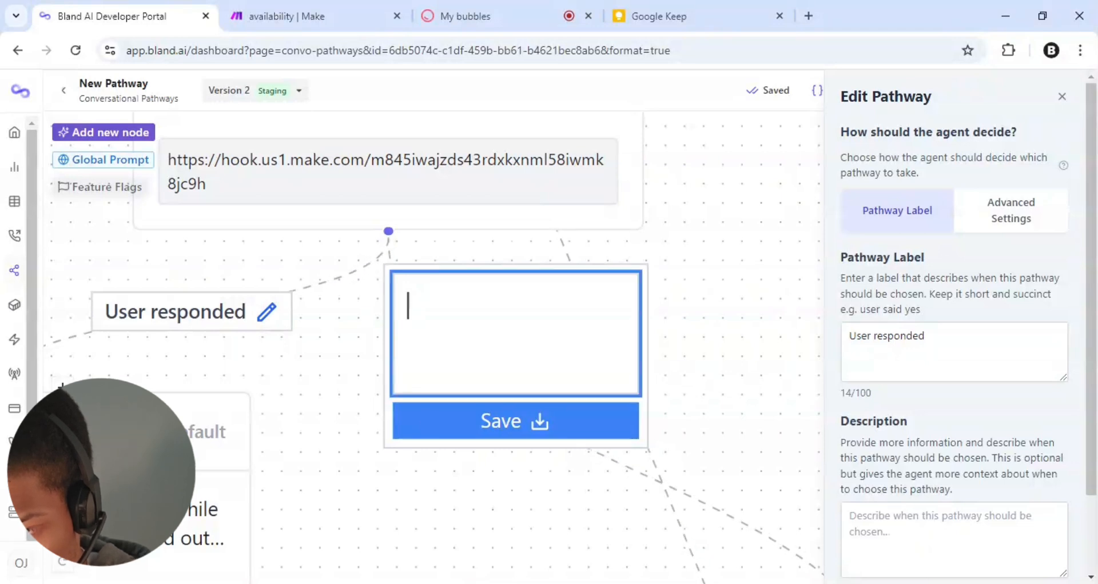
pyautogui.hotkey('ctrl', 'v')
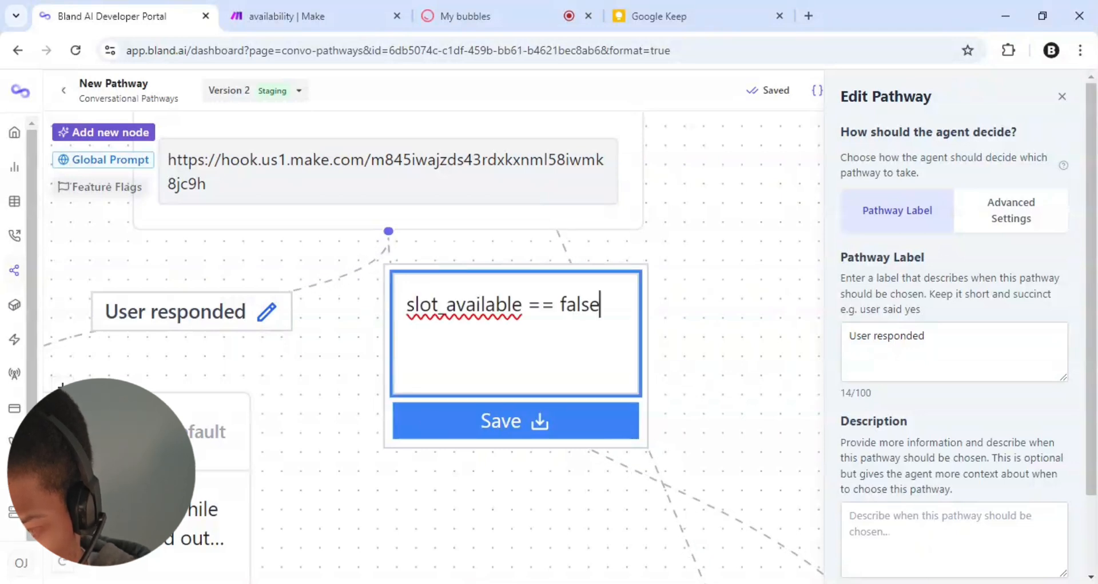
pyautogui.click(496, 432)
# Label the pathway from get availability to Email "slot_available == true" and save the label
pyautogui.click(267, 312)
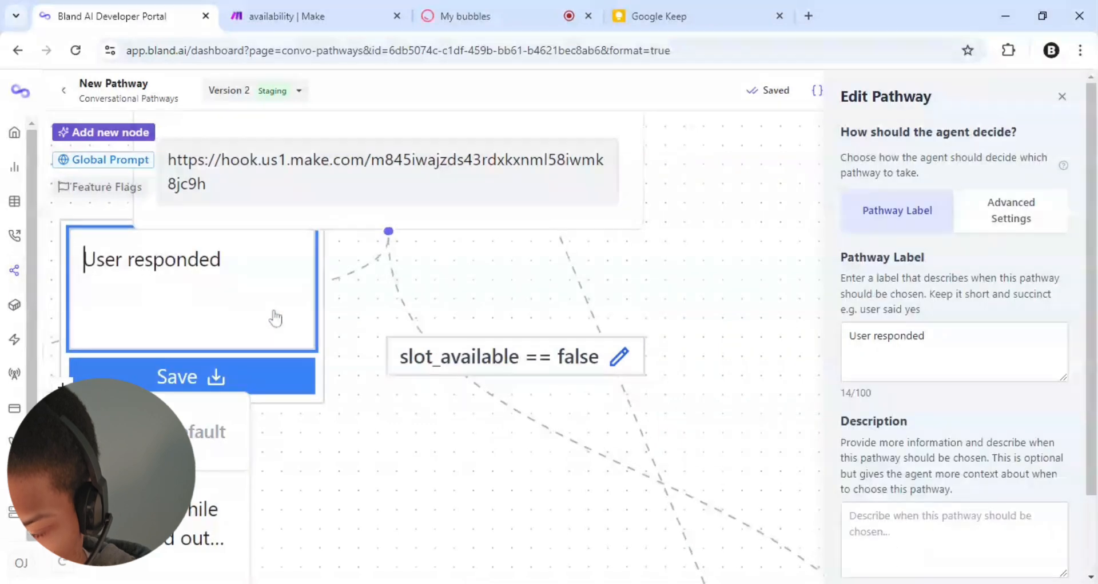
pyautogui.hotkey('ctrl', 'a')
pyautogui.hotkey('ctrl', 'v')
pyautogui.press('BackSpace')
pyautogui.press('BackSpace')
pyautogui.press('BackSpace')
pyautogui.press('BackSpace')
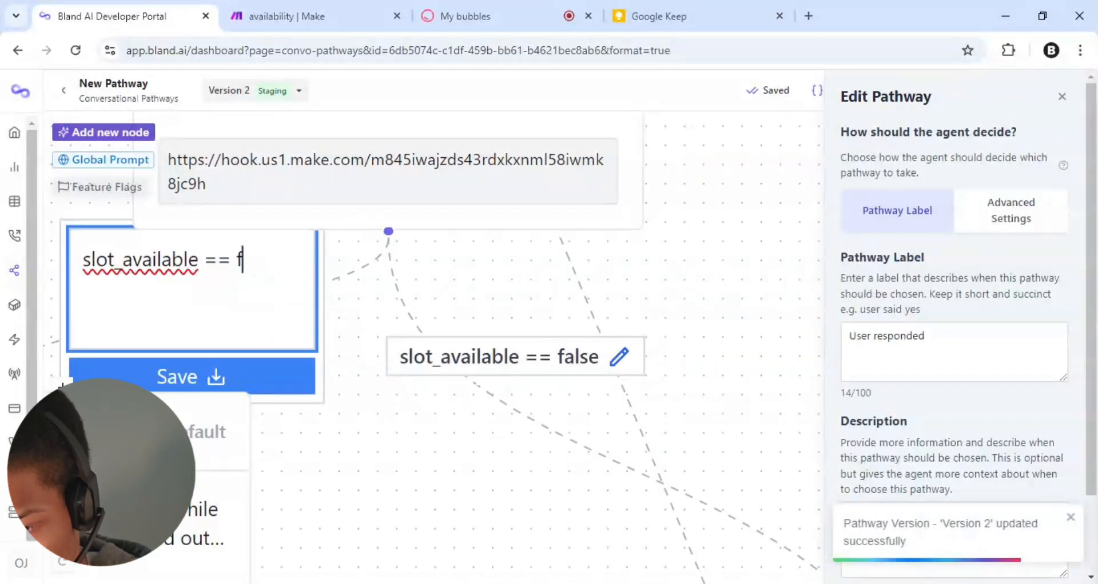
pyautogui.press('BackSpace')
pyautogui.write('tr')
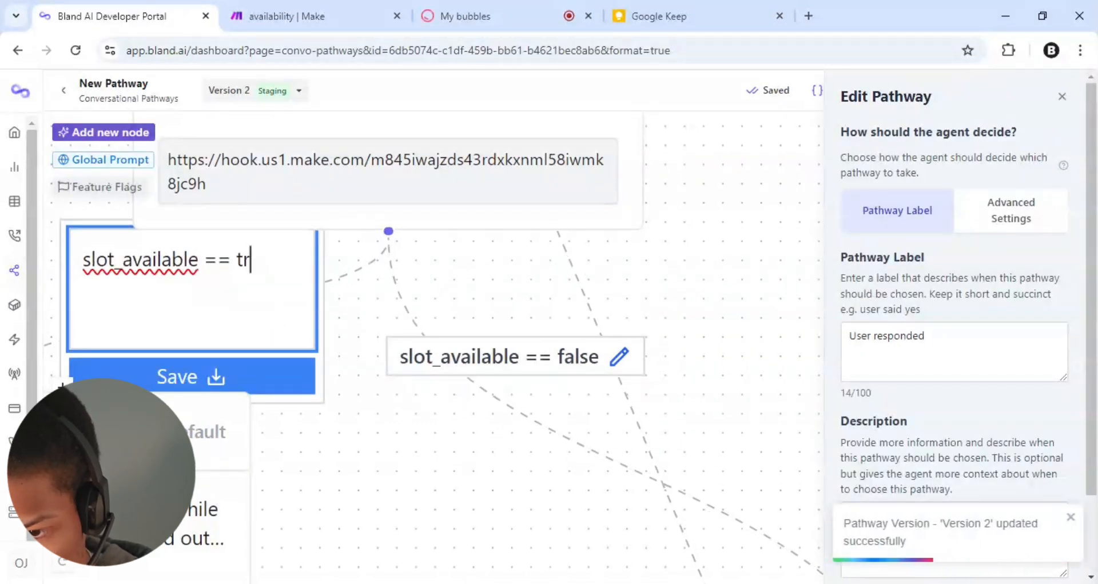
pyautogui.write('uw')
pyautogui.press('BackSpace')
pyautogui.write('e')
pyautogui.click(268, 387)
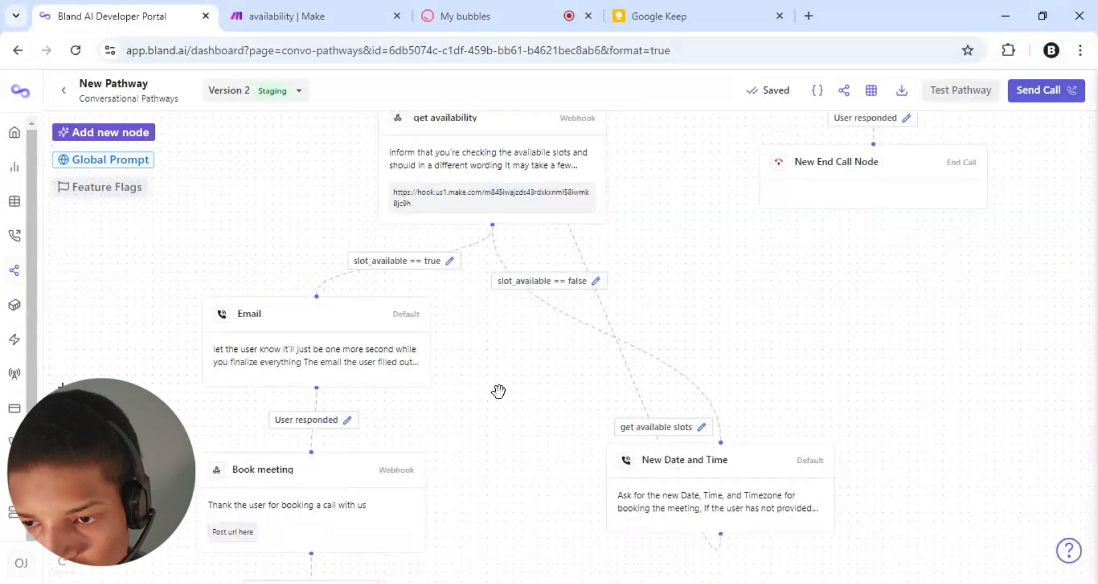
# Open the Book meeting webhook node for editing, and switch to the availability scenario in Make
pyautogui.scroll(5, 500, 429)
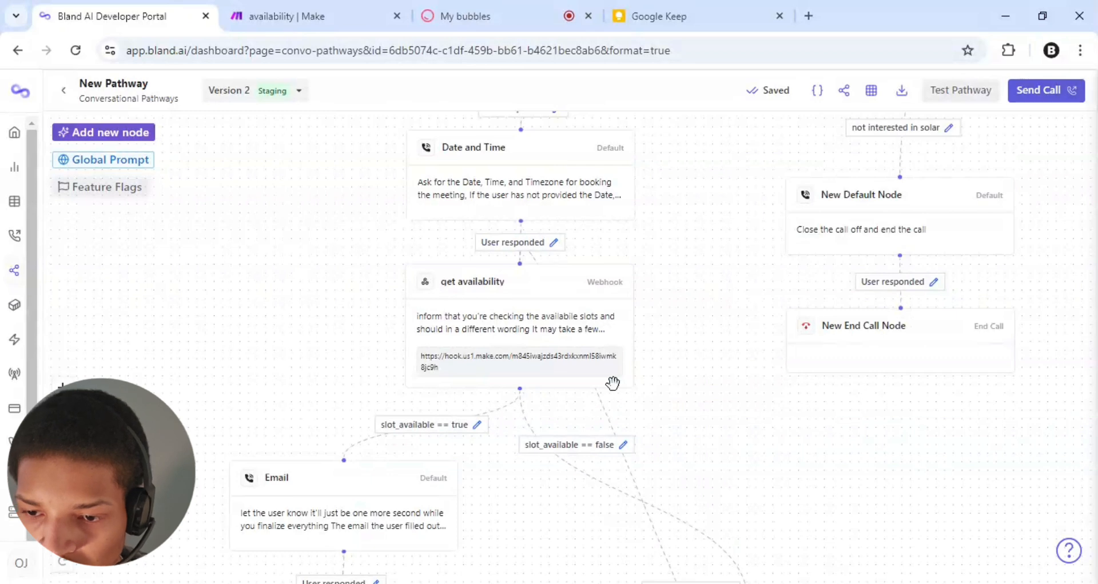
pyautogui.moveTo(495, 500); pyautogui.dragTo(505, 362)
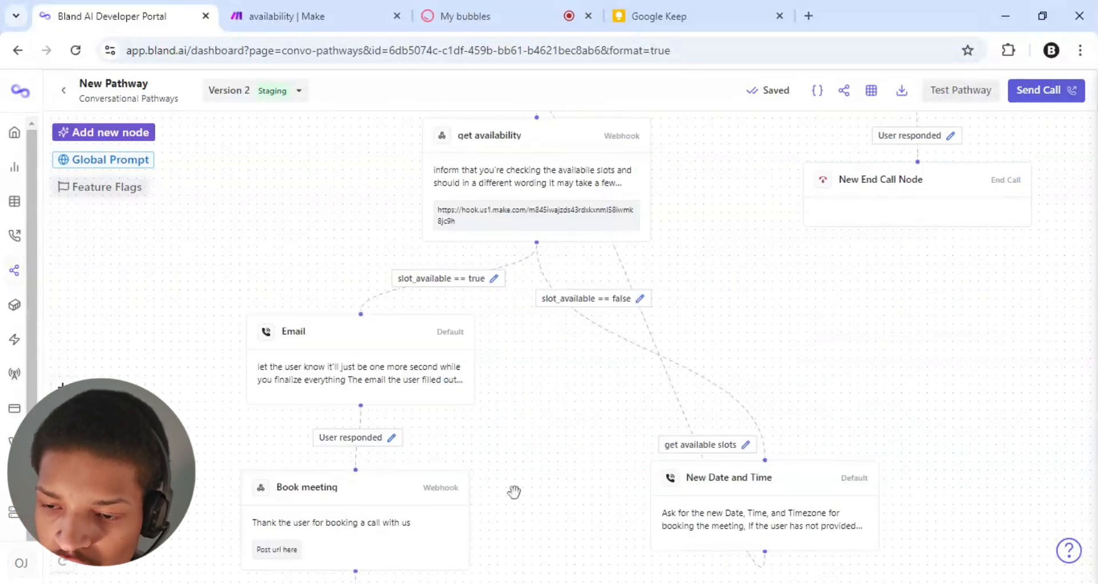
pyautogui.moveTo(583, 461); pyautogui.dragTo(597, 433)
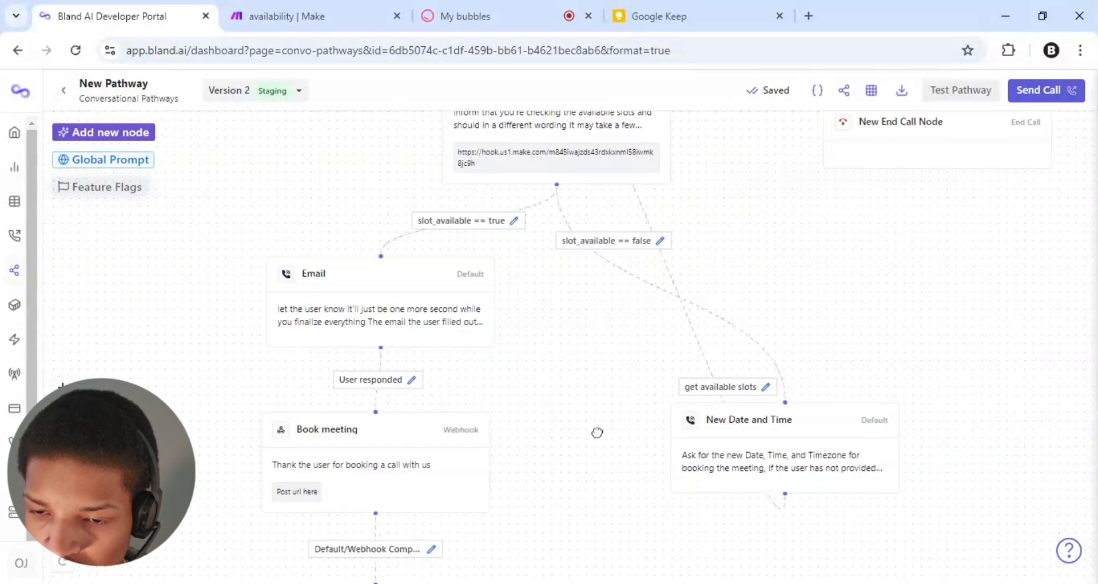
pyautogui.doubleClick(378, 461)
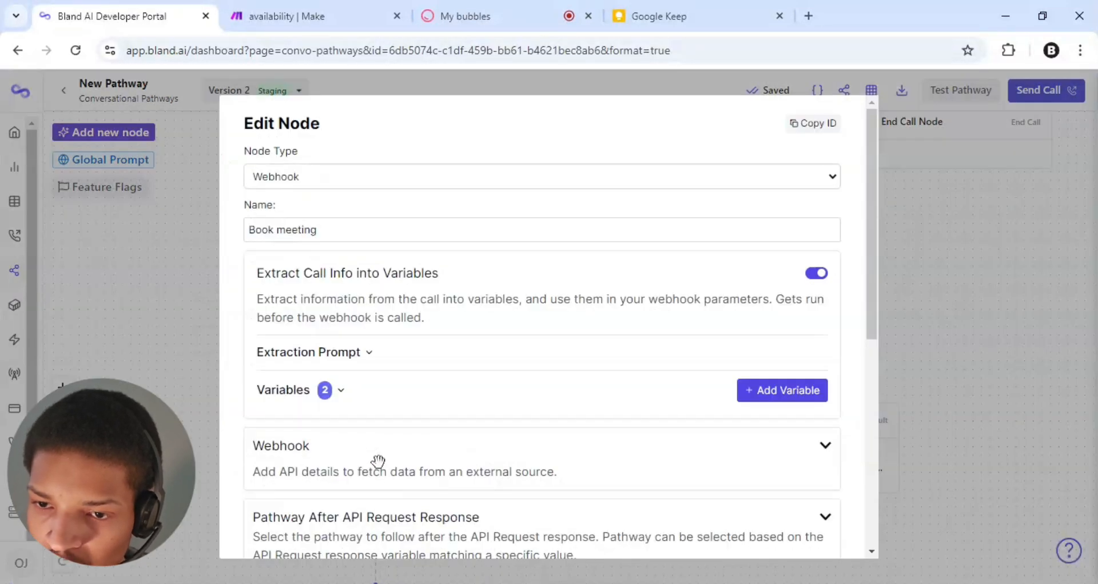
pyautogui.click(312, 17)
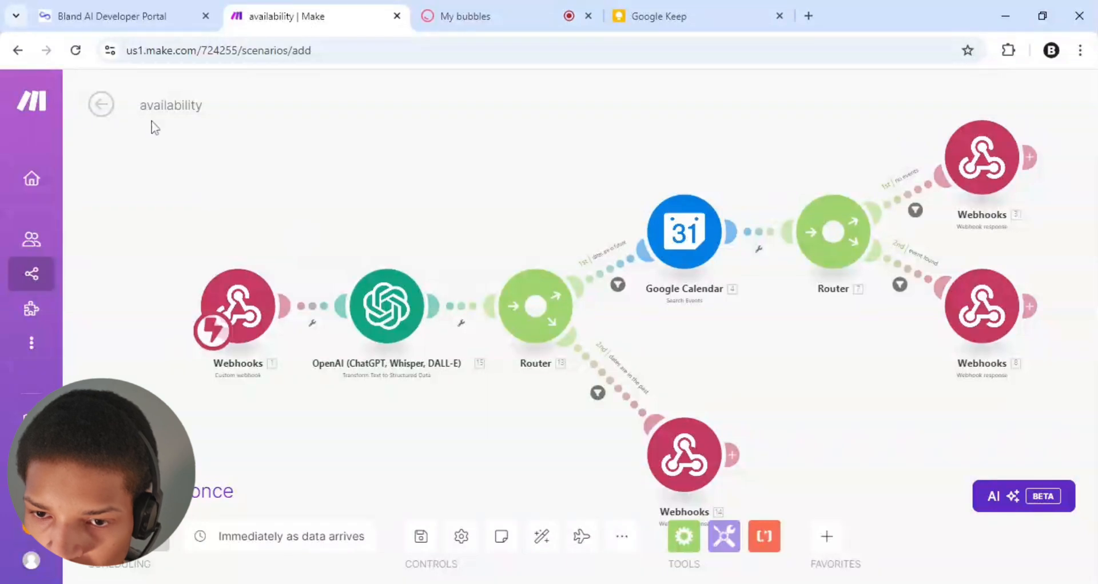
# Try to leave the availability scenario with its changes saved
pyautogui.click(102, 105)
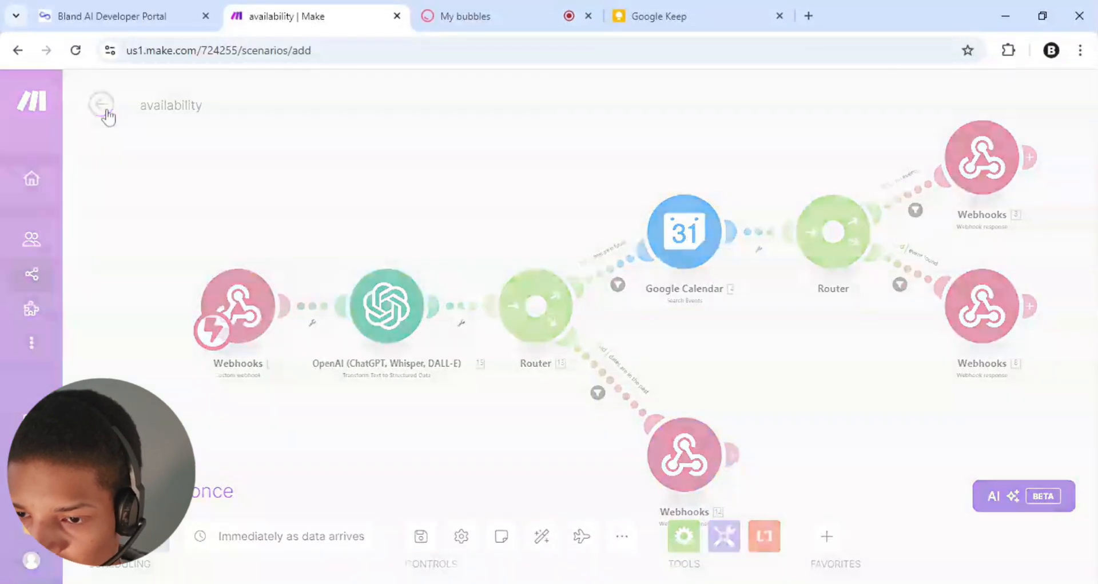
pyautogui.click(685, 220)
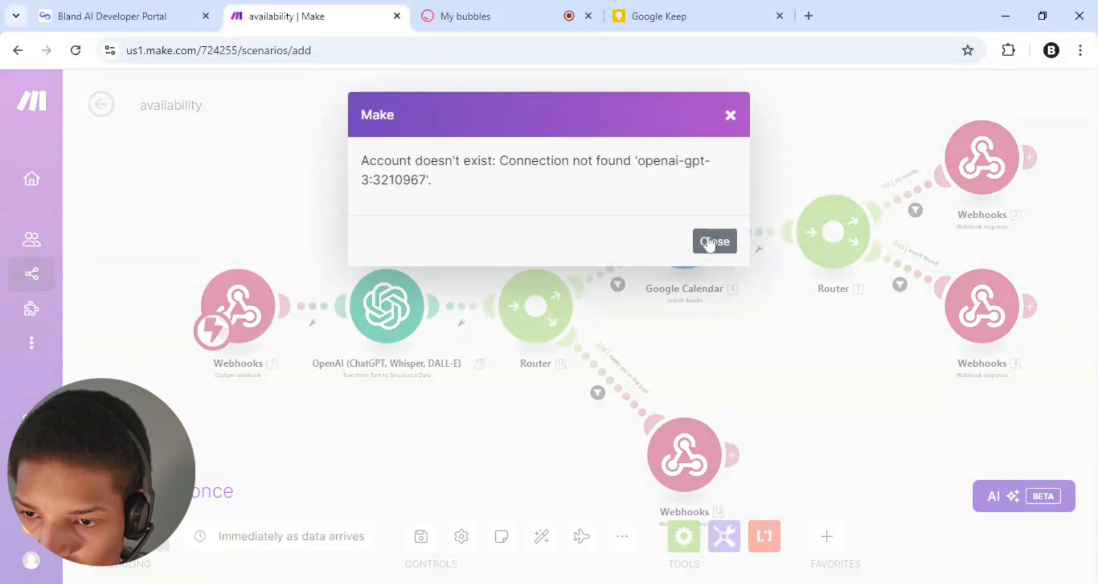
pyautogui.click(711, 242)
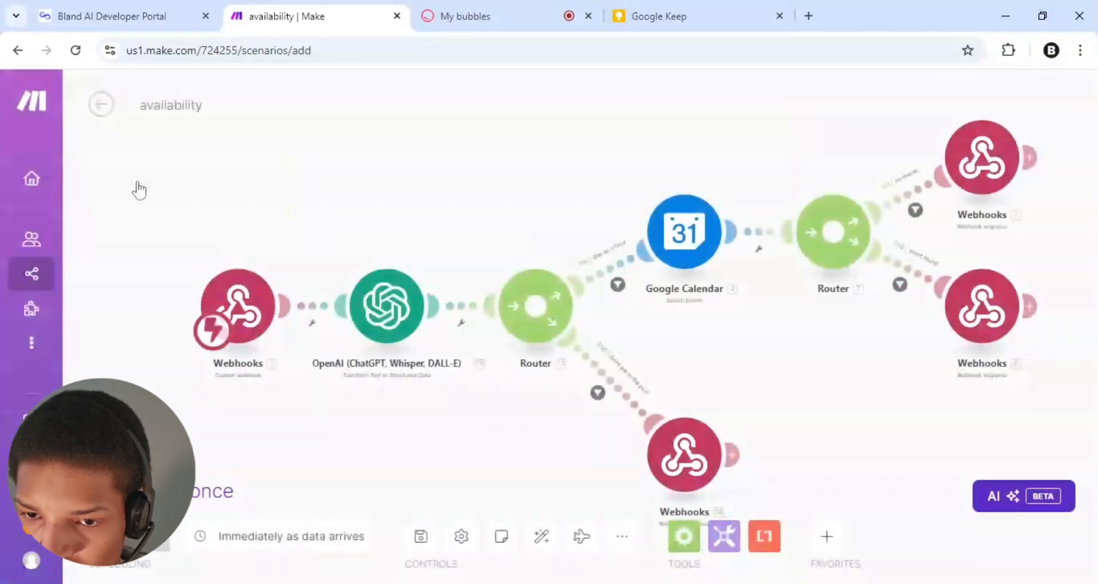
# Leave the availability scenario without saving its changes and create a new scenario
pyautogui.click(102, 104)
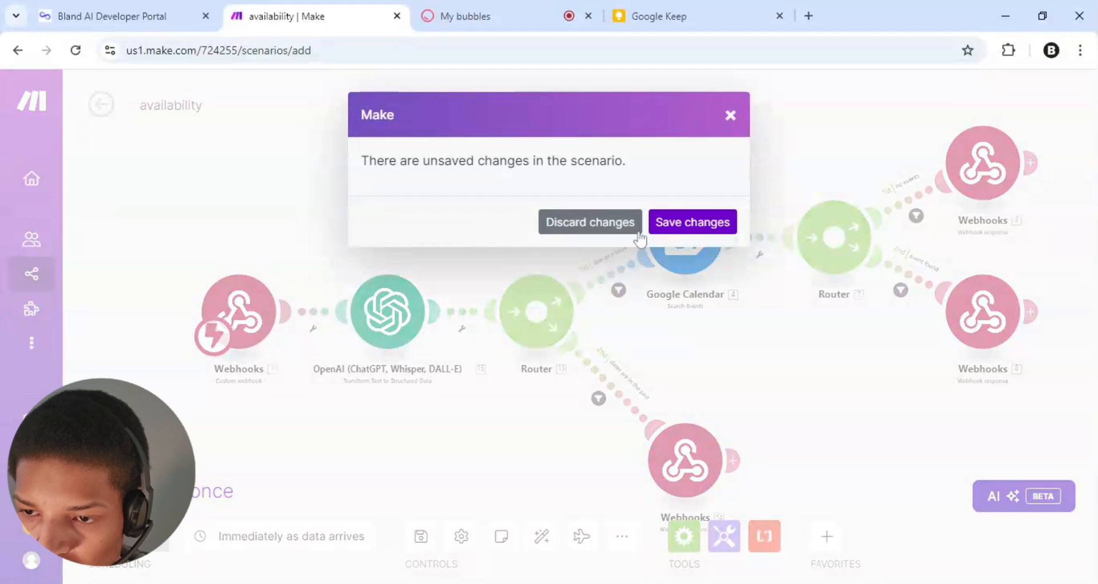
pyautogui.click(730, 115)
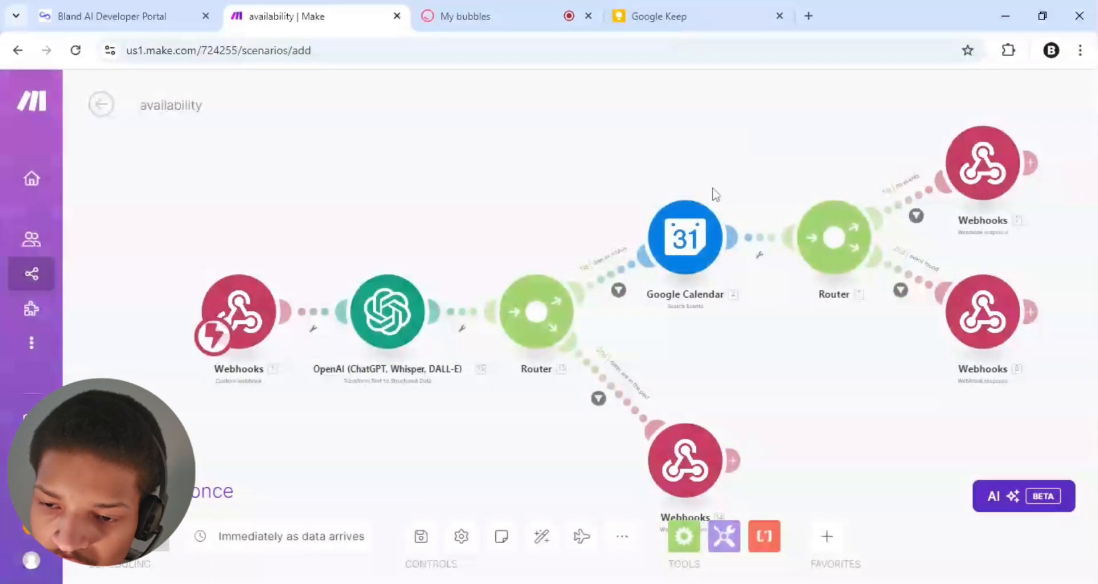
pyautogui.click(976, 118)
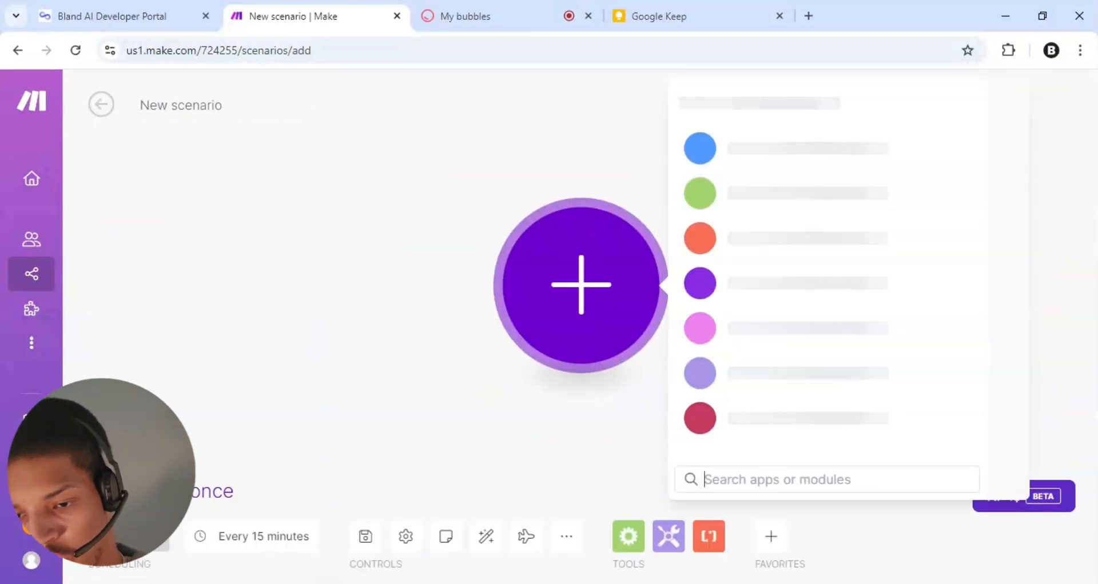
# Import the Schedule on calendar blueprint file into the new scenario
pyautogui.click(567, 546)
pyautogui.click(517, 475)
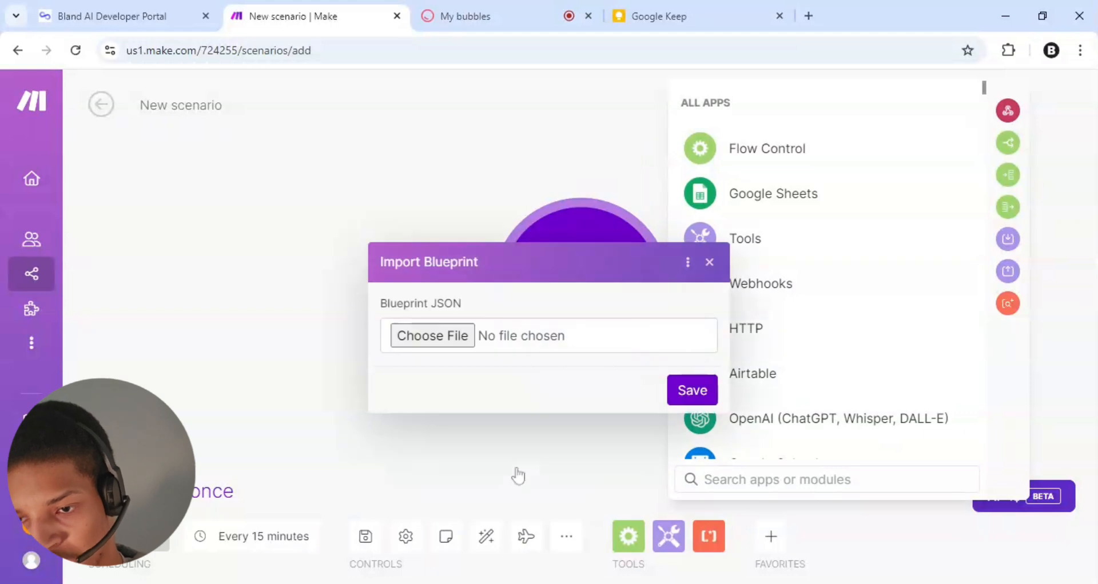
pyautogui.click(438, 336)
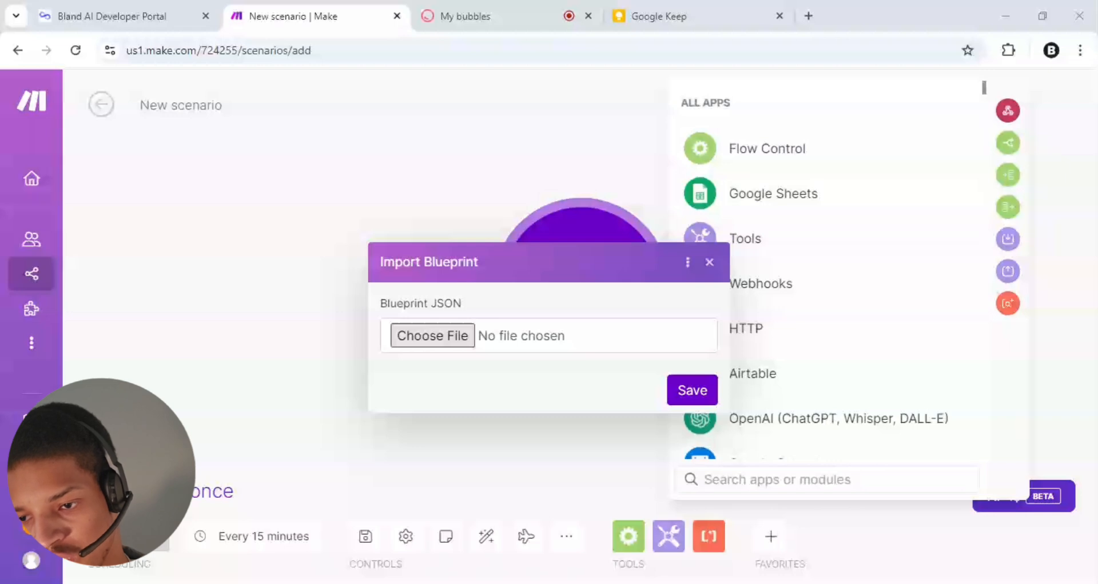
pyautogui.press('Return')
pyautogui.click(684, 389)
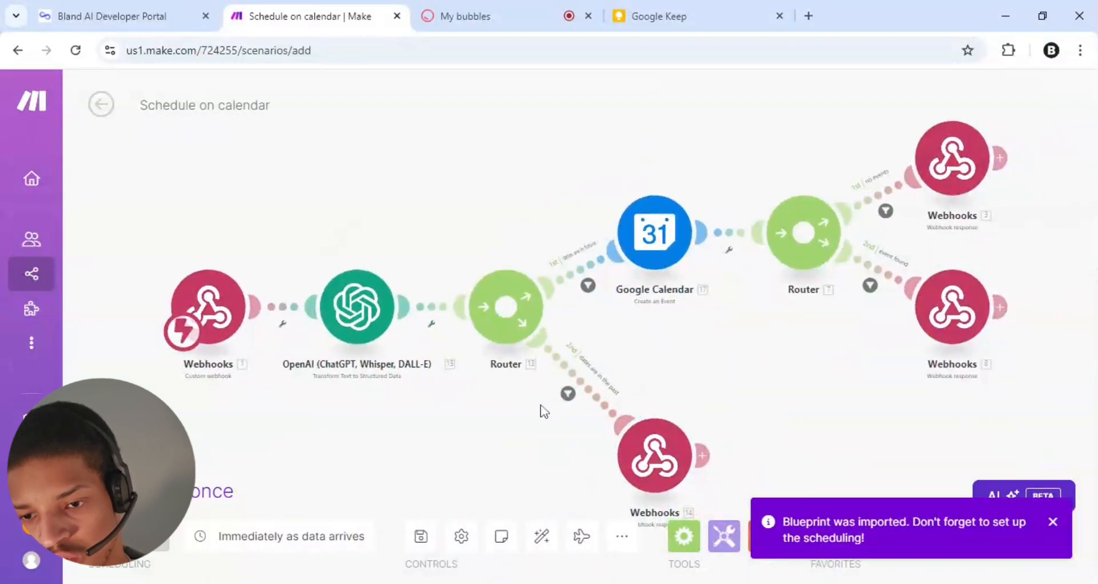
# Assign the existing gateway webhook to the Custom webhook trigger of the Schedule on calendar scenario
pyautogui.click(209, 321)
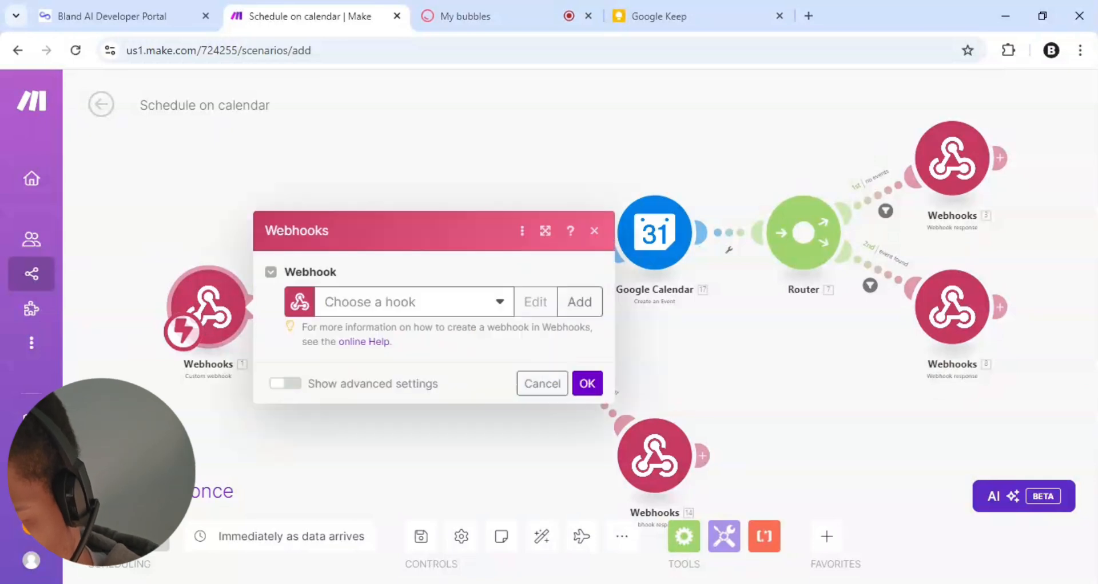
pyautogui.click(454, 299)
pyautogui.click(421, 327)
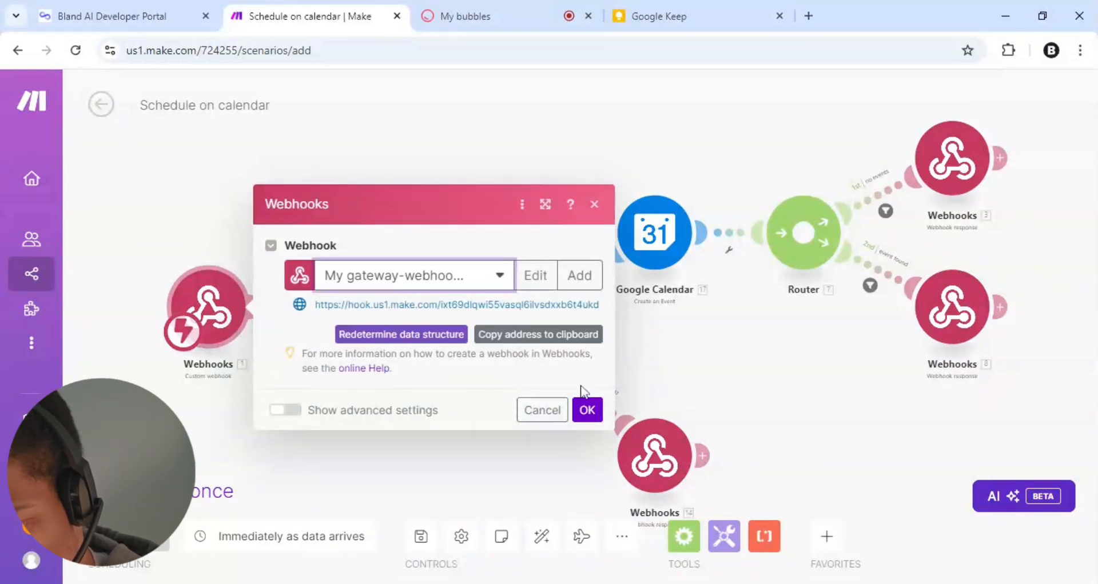
# Copy the selected webhook's address and start redetermining its data structure
pyautogui.moveTo(314, 306); pyautogui.dragTo(635, 297)
pyautogui.click(309, 323)
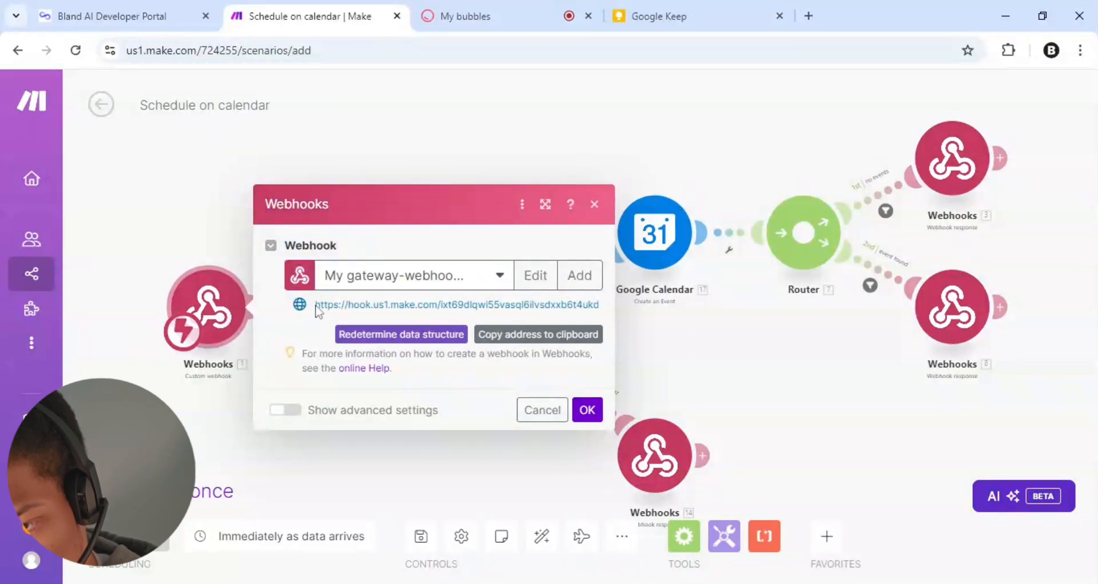
pyautogui.moveTo(315, 304); pyautogui.dragTo(612, 307)
pyautogui.hotkey('ctrl', 'c')
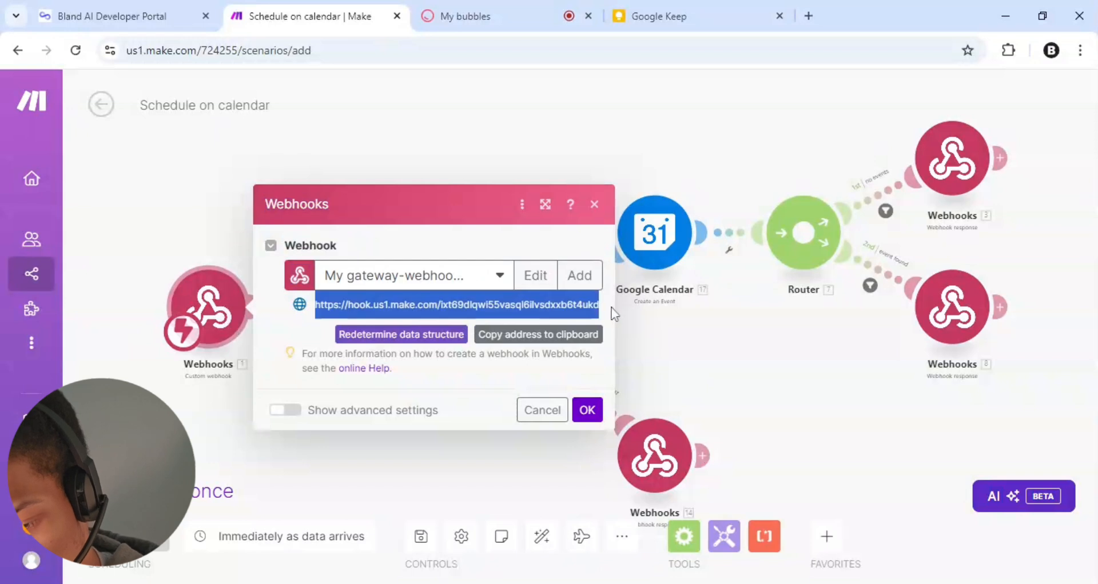
pyautogui.click(407, 336)
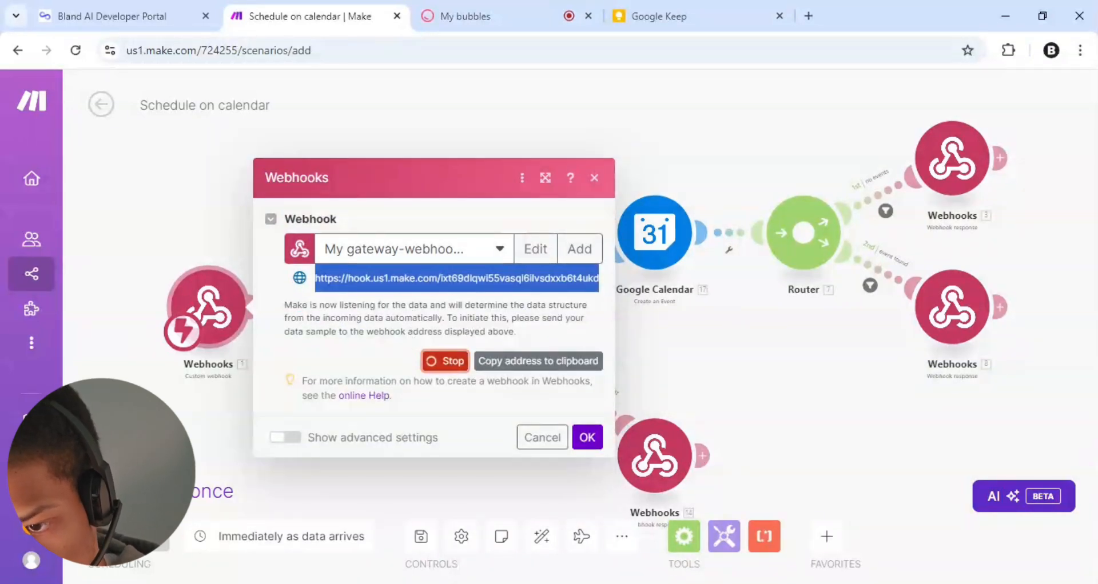
# In the Bland AI pathway, reopen the Book meeting node and set its POST webhook URL to the copied address
pyautogui.click(173, 8)
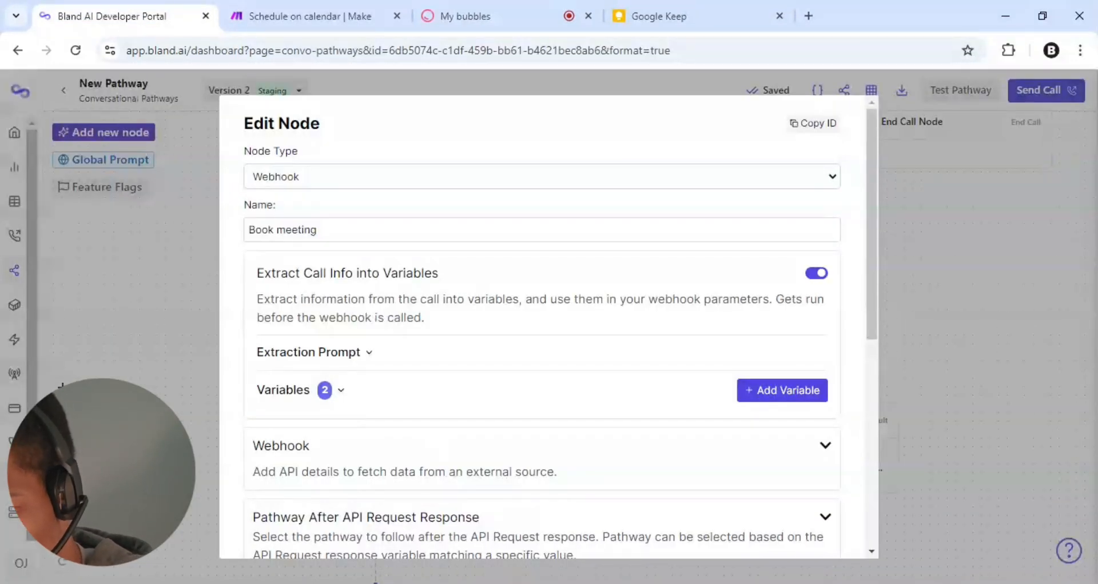
pyautogui.press('Escape')
pyautogui.click(480, 449)
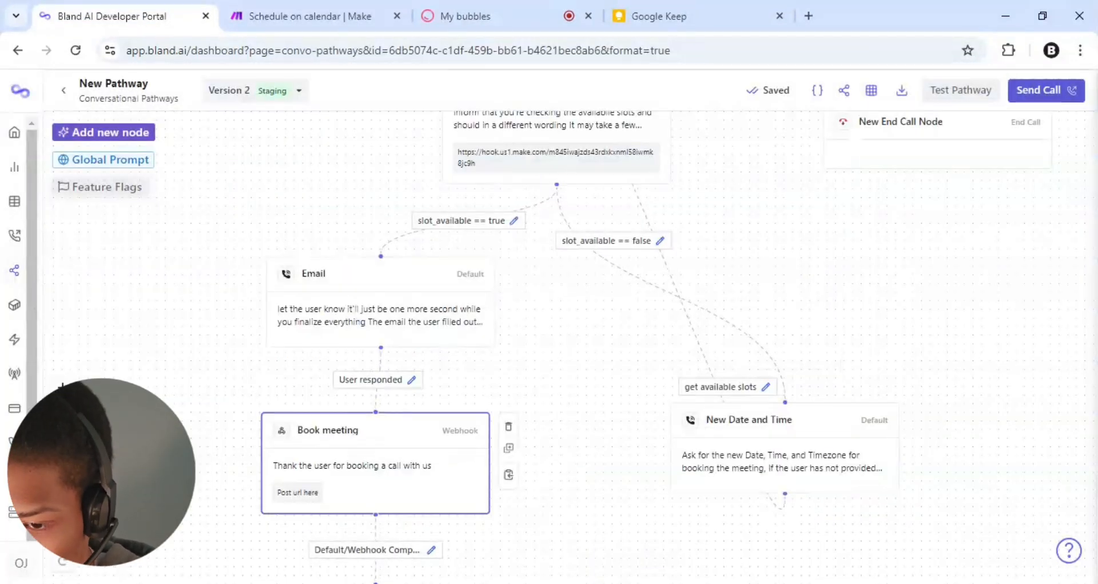
pyautogui.doubleClick(480, 452)
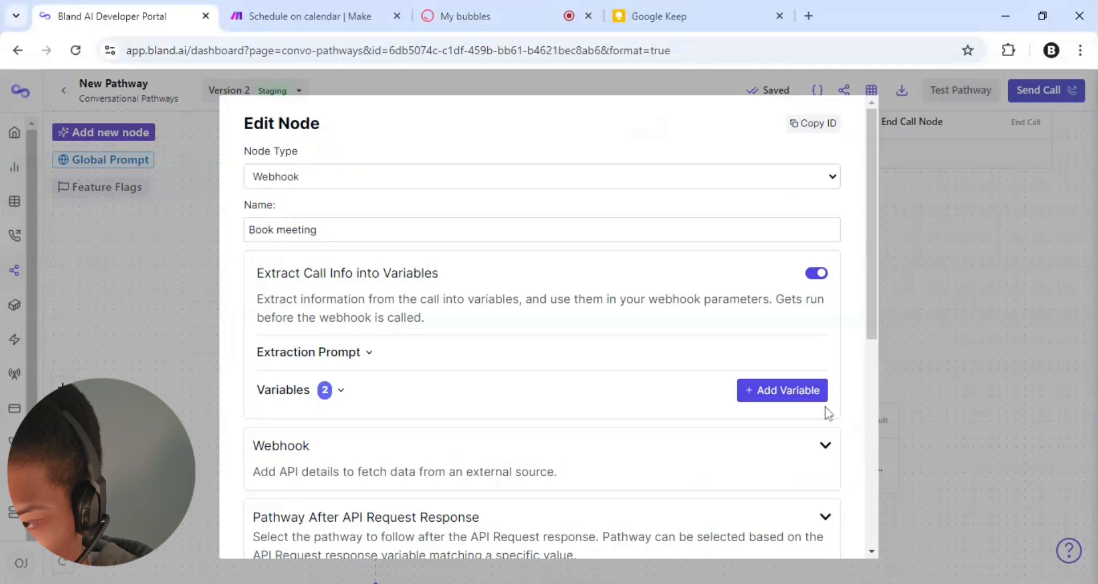
pyautogui.click(827, 455)
pyautogui.scroll(-1, 823, 452)
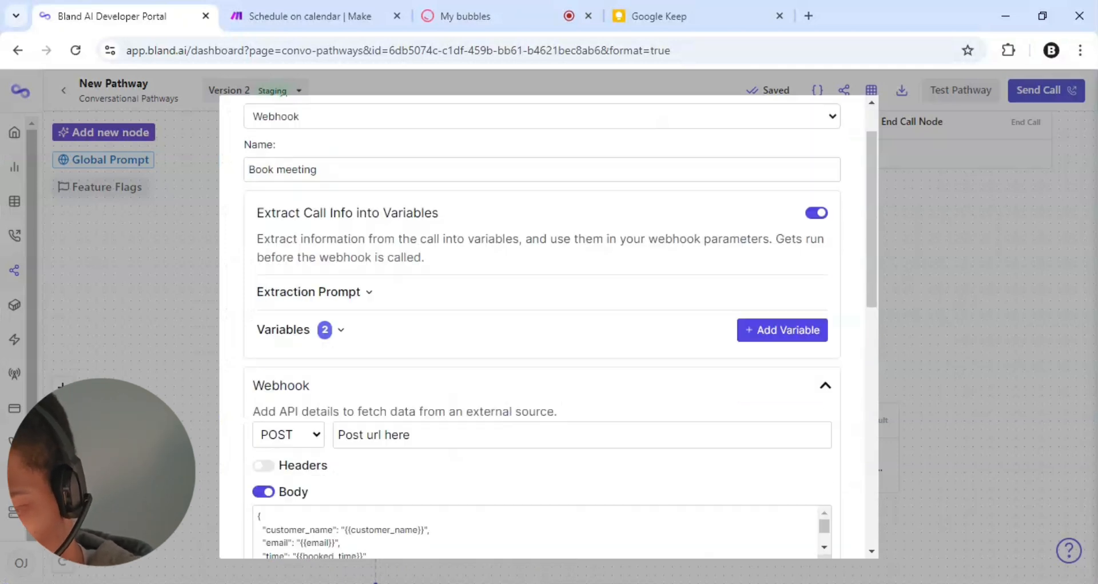
pyautogui.click(387, 436)
pyautogui.hotkey('ctrl', 'v')
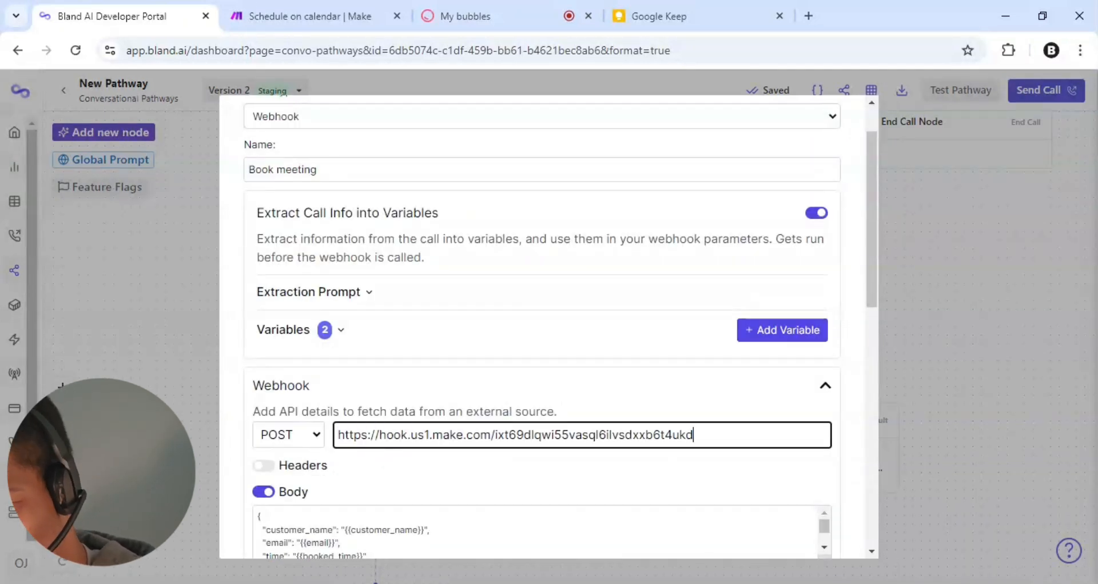
# Send a test API request from the Book meeting node and check its webhook settings
pyautogui.scroll(-10, 543, 326)
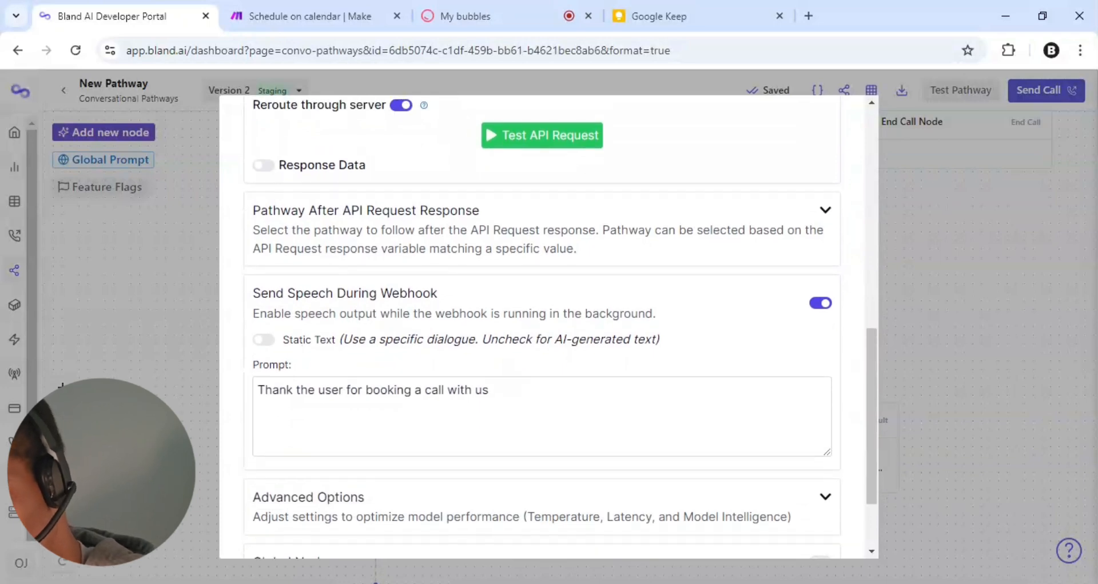
pyautogui.click(542, 135)
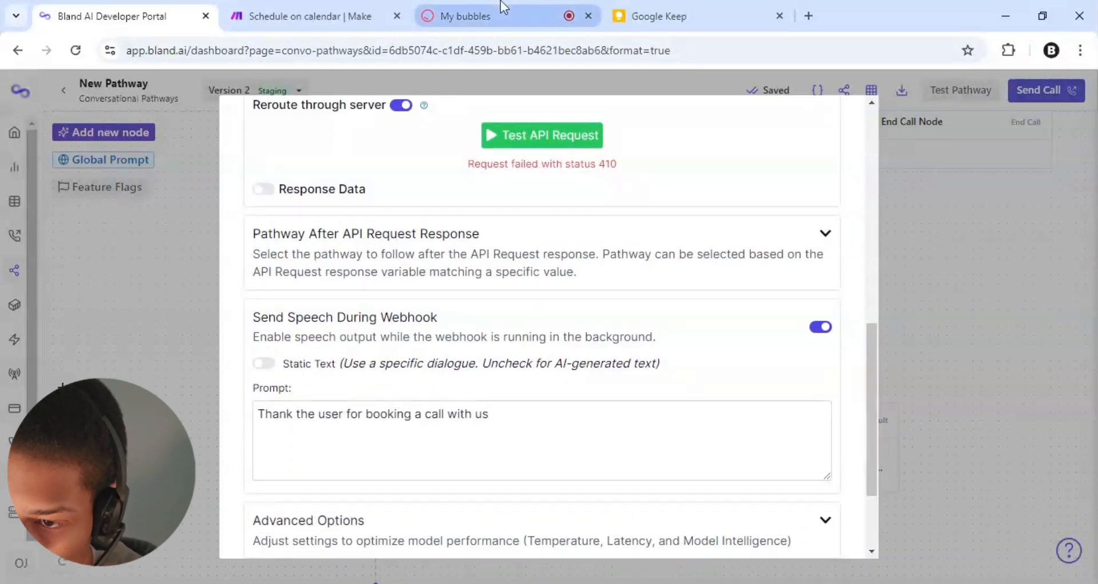
pyautogui.scroll(5, 544, 326)
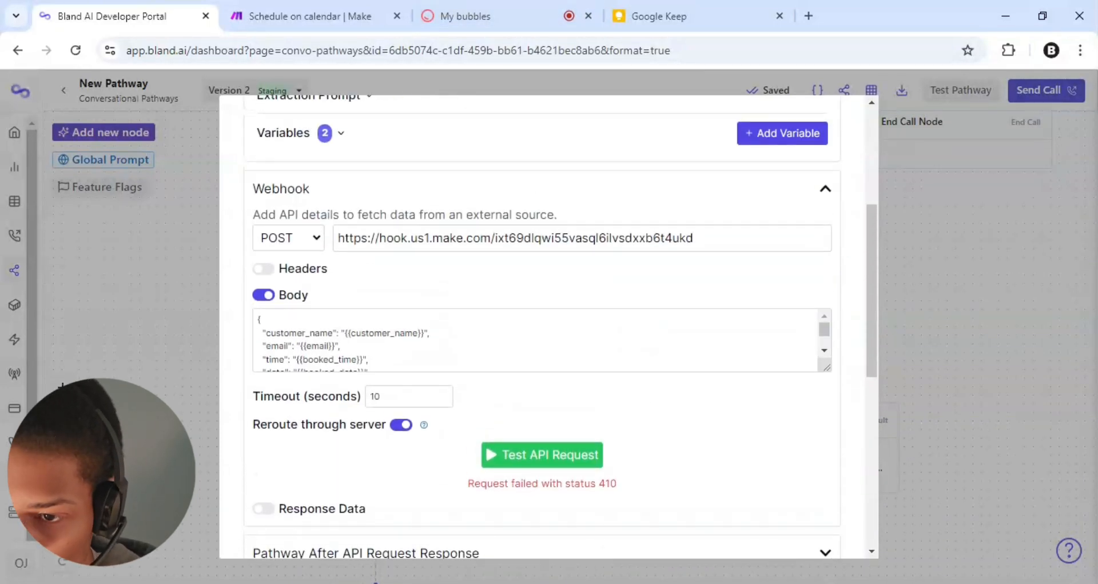
# Switch to the Make scenario and copy the listening webhook's address again
pyautogui.click(355, 15)
pyautogui.click(431, 313)
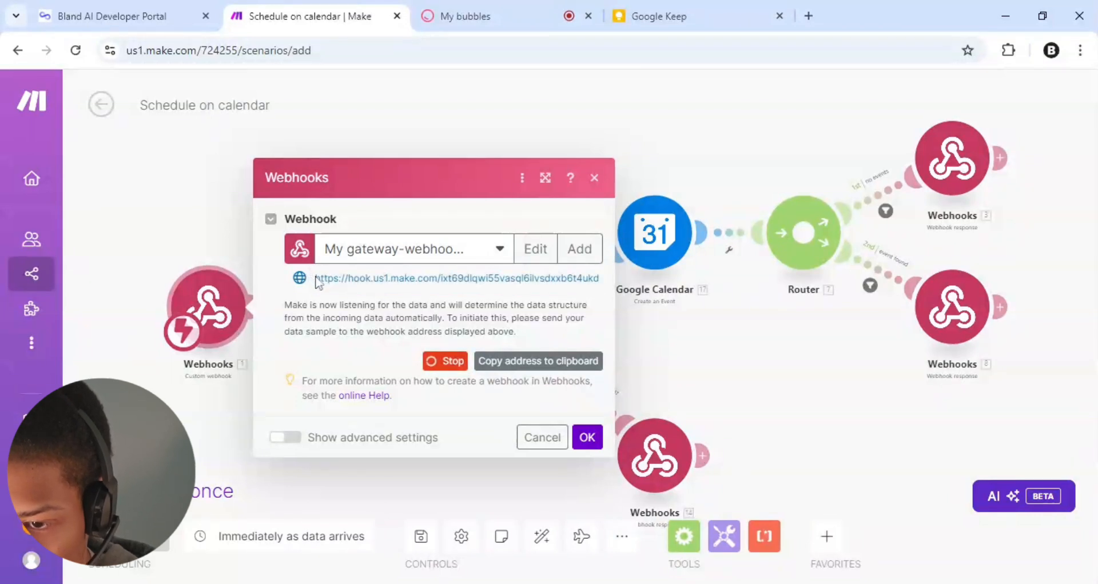
pyautogui.moveTo(315, 279); pyautogui.dragTo(600, 280)
pyautogui.hotkey('ctrl', 'c')
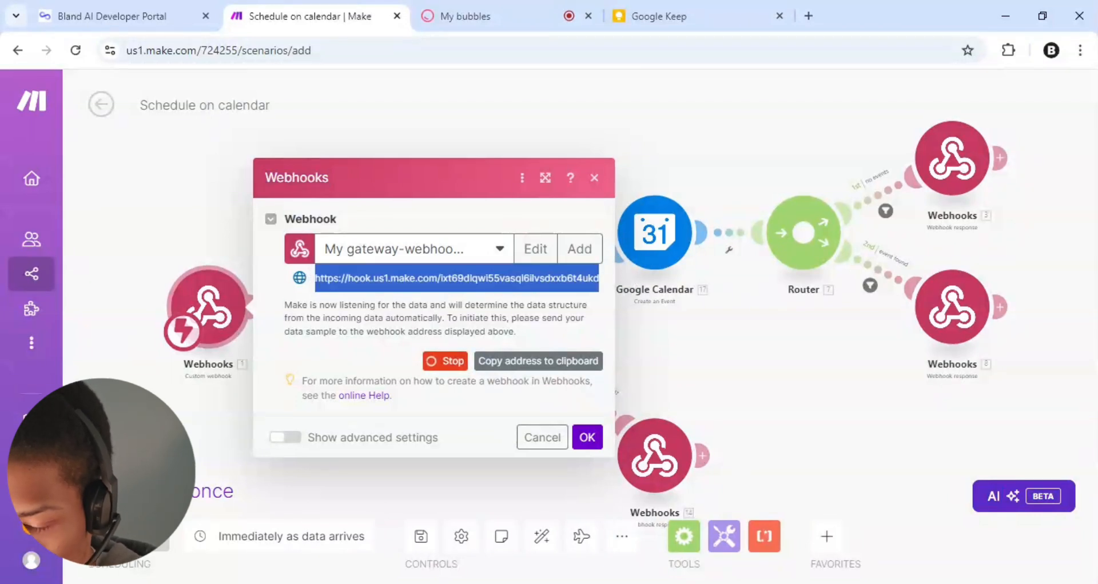
# Re-enter the copied address as the Book meeting node's webhook URL in Bland AI and test the API request again
pyautogui.click(170, 26)
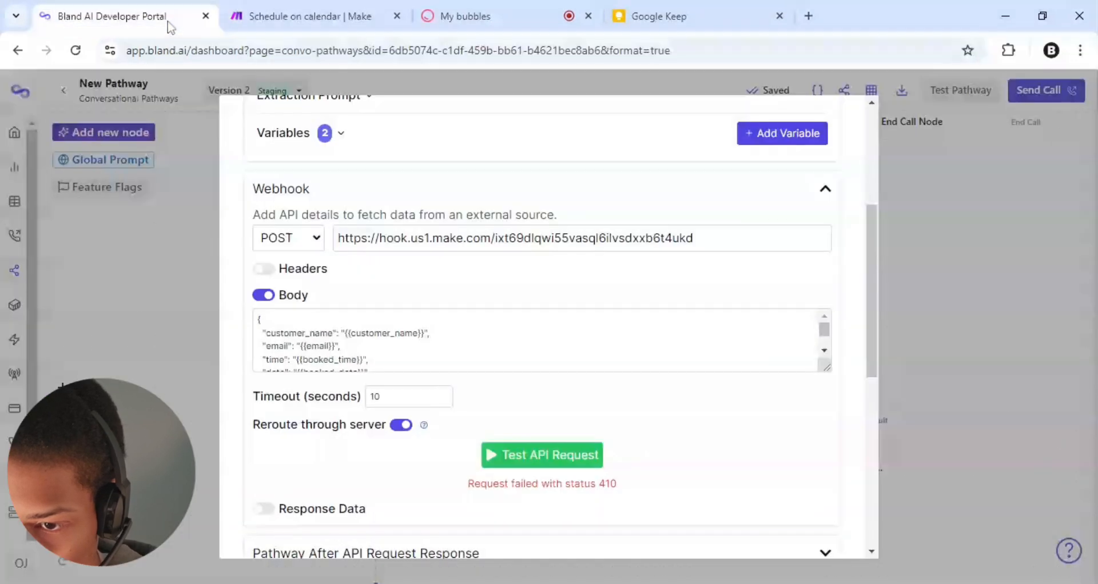
pyautogui.click(410, 239)
pyautogui.hotkey('ctrl', 'a')
pyautogui.hotkey('ctrl', 'v')
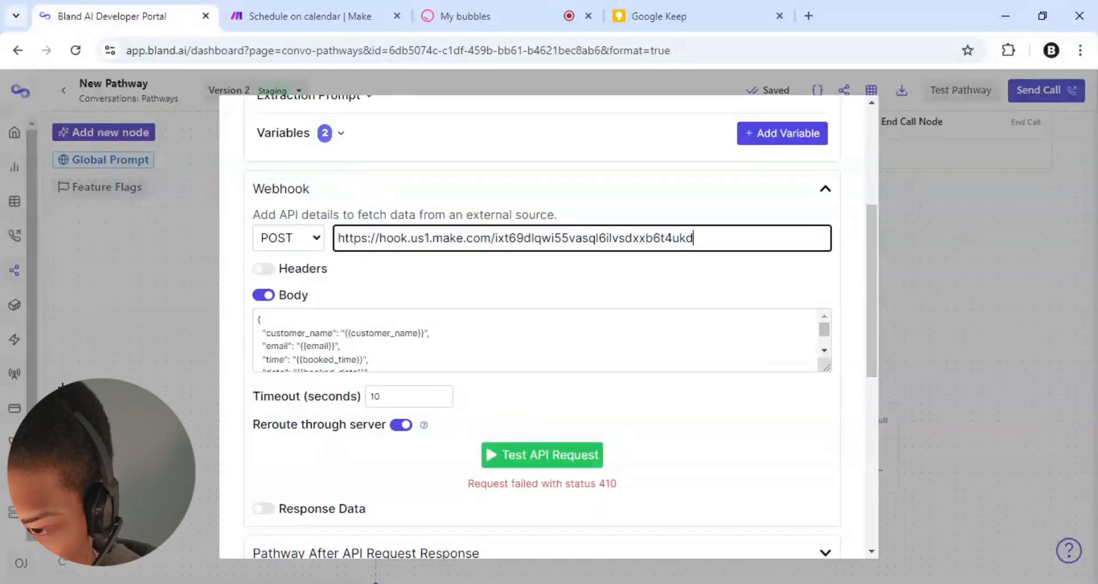
pyautogui.click(540, 472)
pyautogui.moveTo(540, 472); pyautogui.dragTo(521, 469)
pyautogui.click(519, 466)
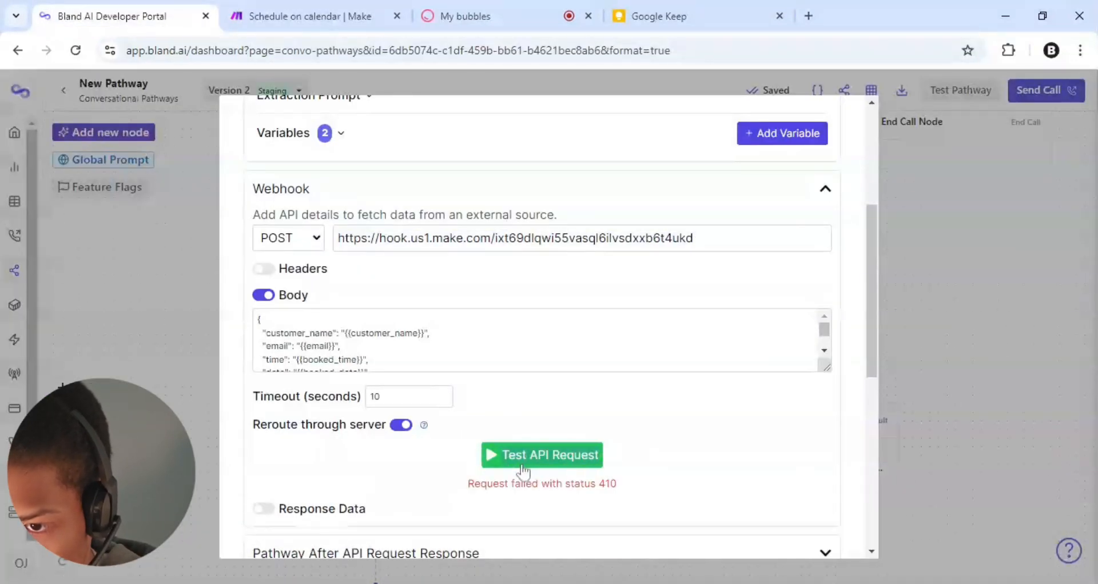
# Create a new webhook named My gateway-webhook webhook for the Make scenario's trigger and copy its full address
pyautogui.click(277, 6)
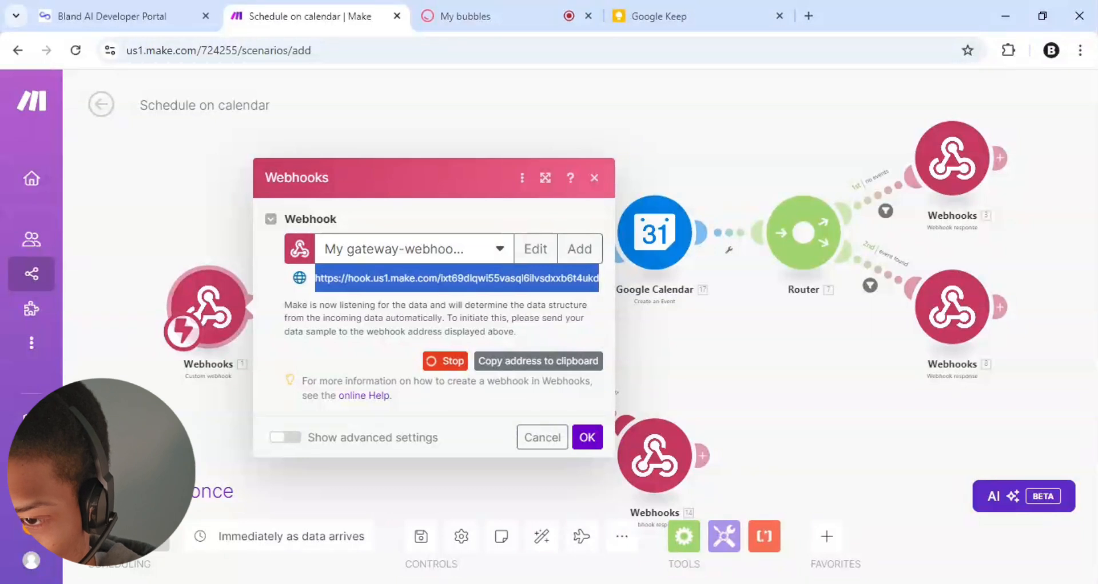
pyautogui.click(582, 248)
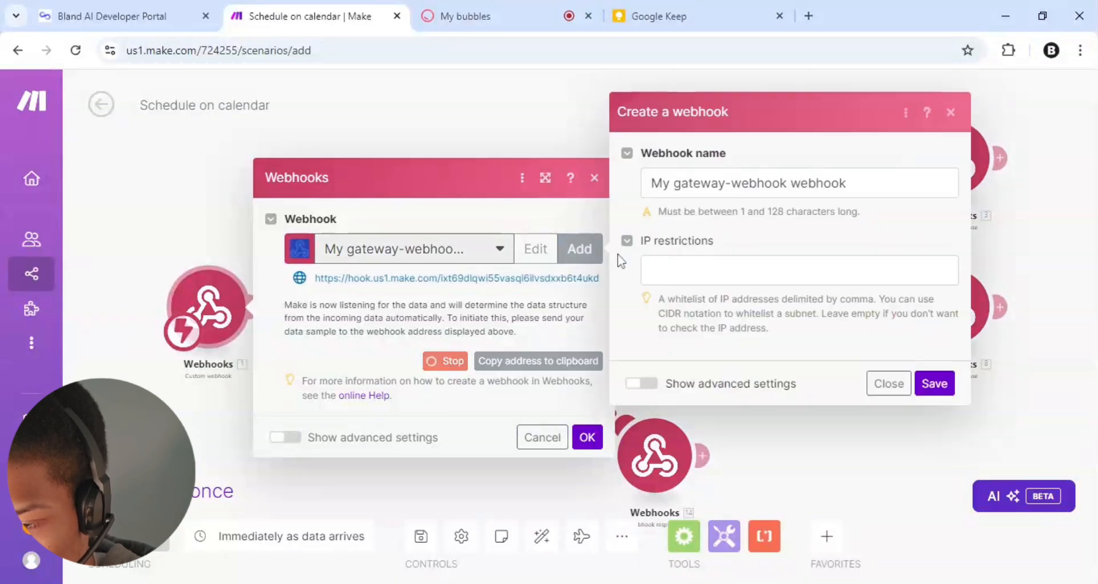
pyautogui.click(935, 393)
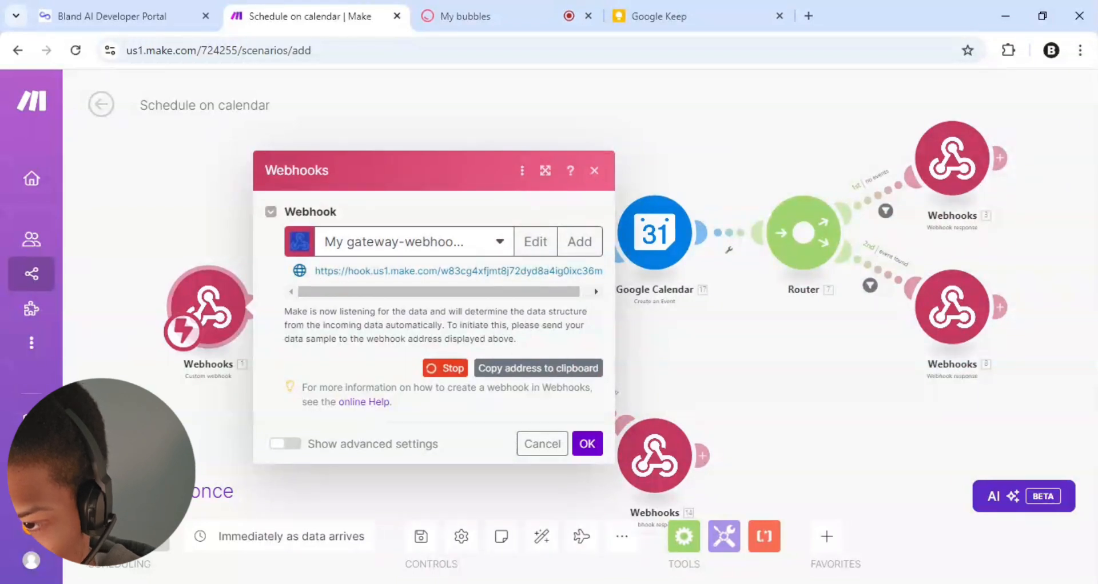
pyautogui.moveTo(430, 271); pyautogui.dragTo(600, 272)
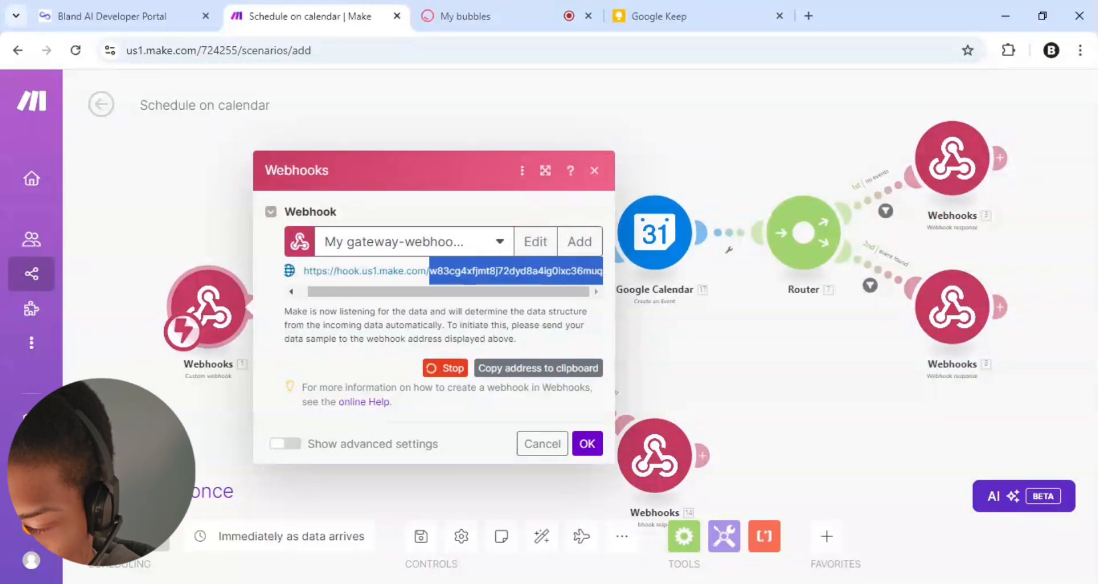
pyautogui.moveTo(476, 290); pyautogui.dragTo(350, 292)
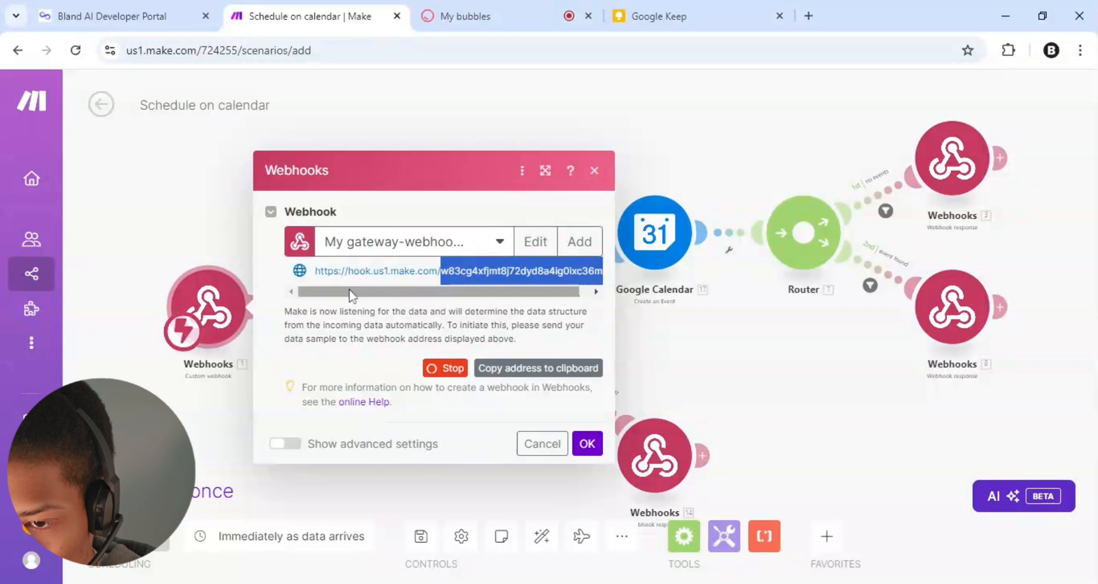
pyautogui.click(318, 275)
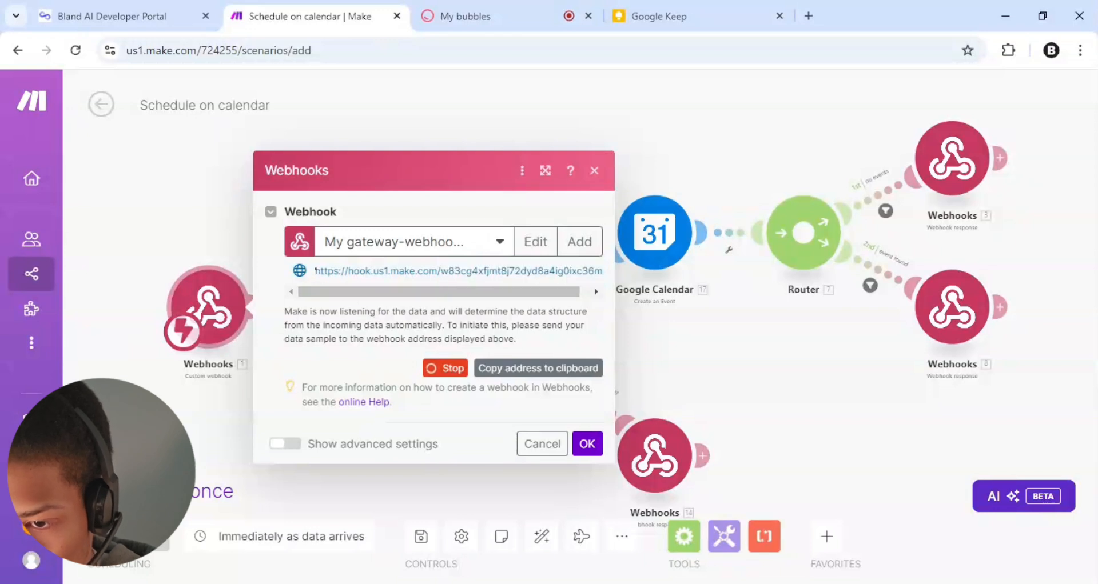
pyautogui.moveTo(315, 271); pyautogui.dragTo(610, 275)
pyautogui.hotkey('ctrl', 'c')
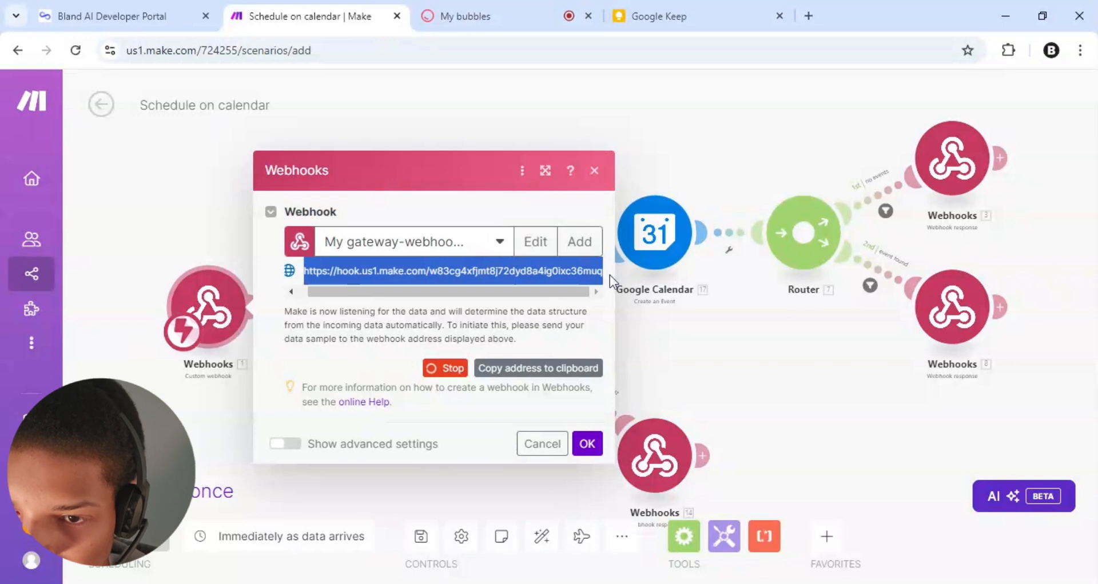
# Replace the Book meeting node's webhook URL in Bland AI with the new webhook's address and send a test API request
pyautogui.click(147, 8)
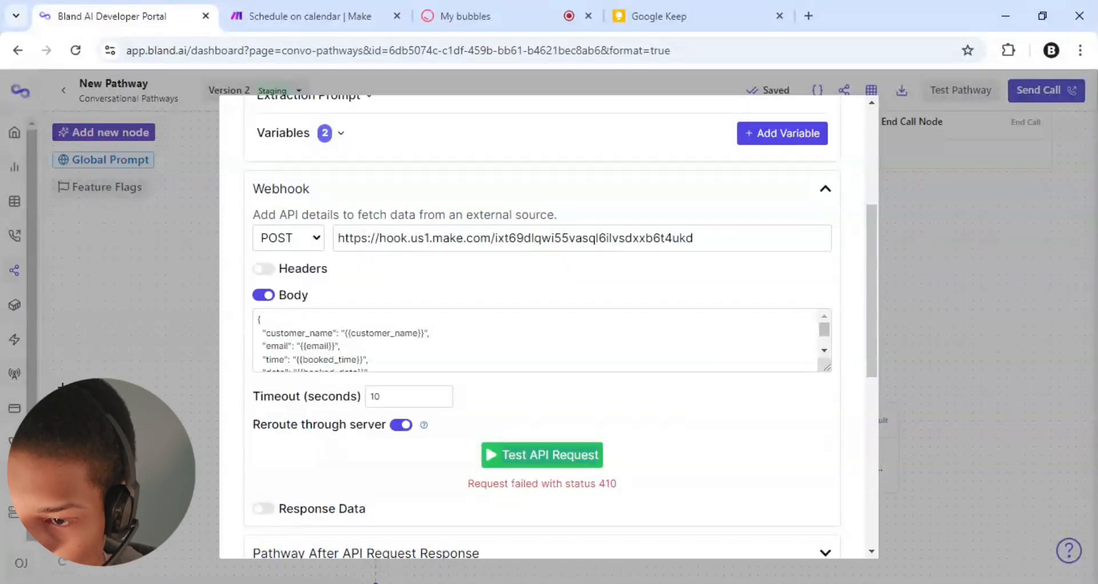
pyautogui.click(386, 238)
pyautogui.hotkey('ctrl', 'a')
pyautogui.hotkey('ctrl', 'v')
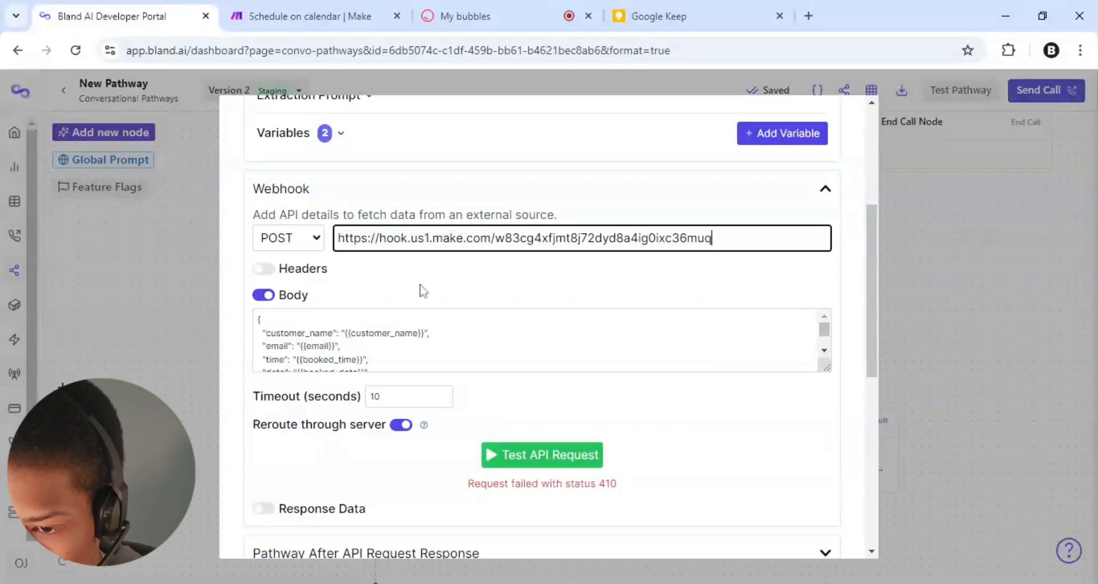
pyautogui.click(555, 456)
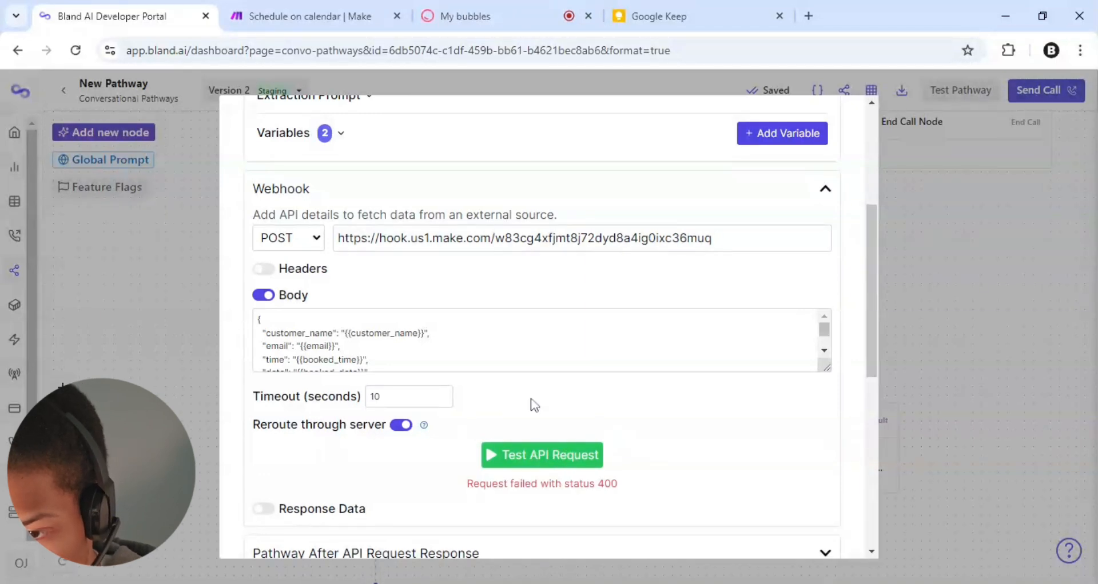
# Enter the same webhook address once more in the Book meeting node and repeat the API request test
pyautogui.click(432, 238)
pyautogui.hotkey('ctrl', 'a')
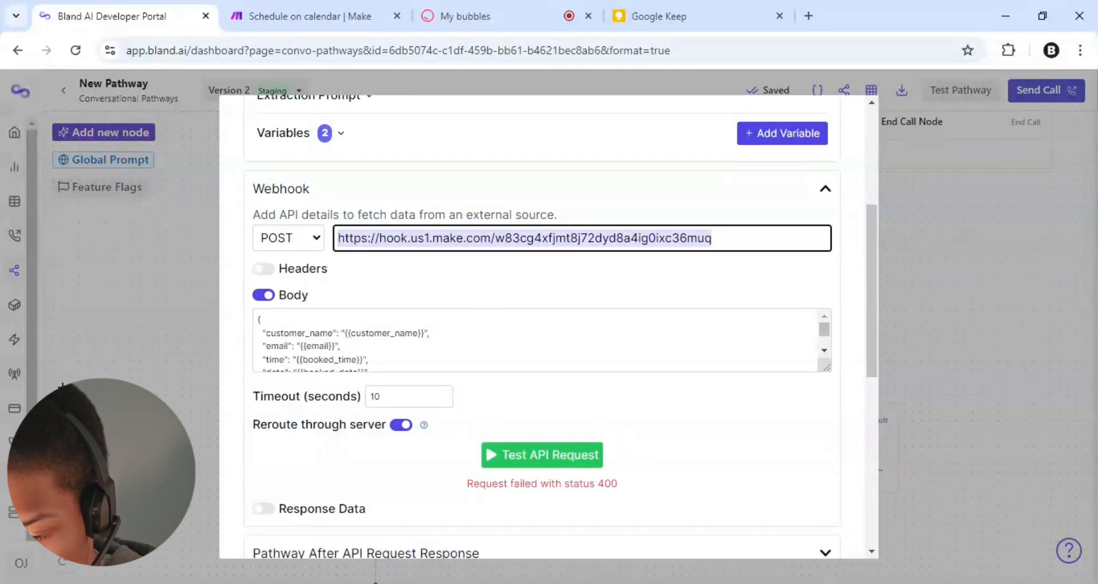
pyautogui.hotkey('ctrl', 'v')
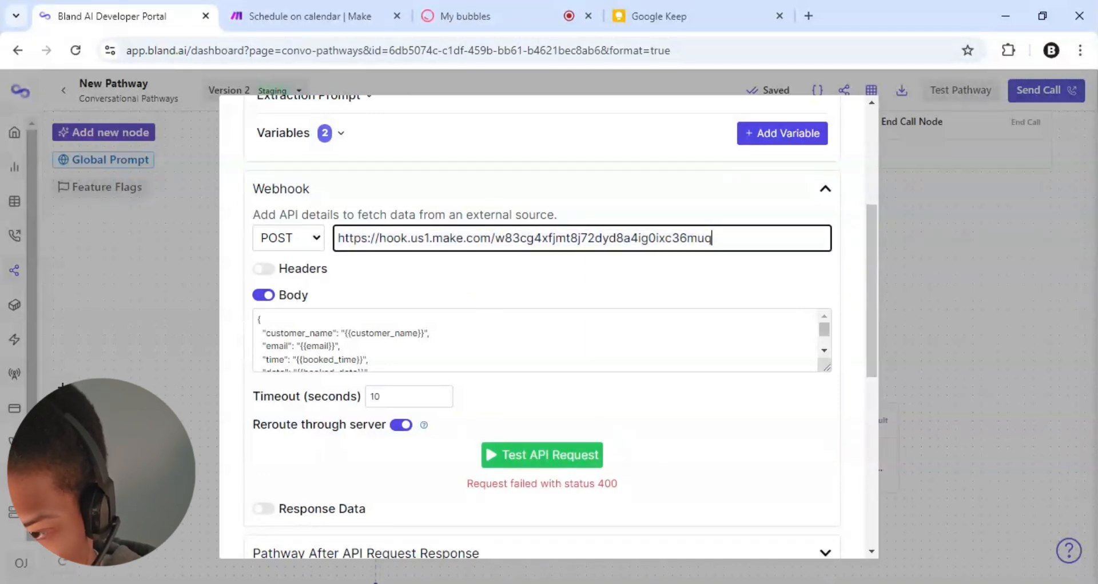
pyautogui.click(544, 458)
# Add another webhook named My gateway-webhook webhook to the Make scenario's trigger and copy its address
pyautogui.click(337, 13)
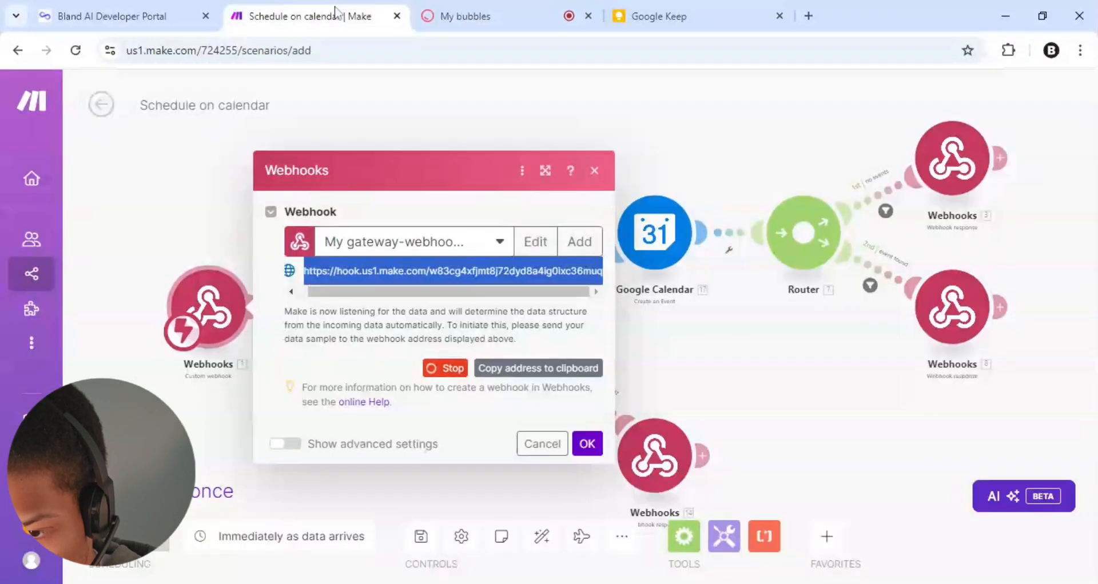
pyautogui.click(503, 369)
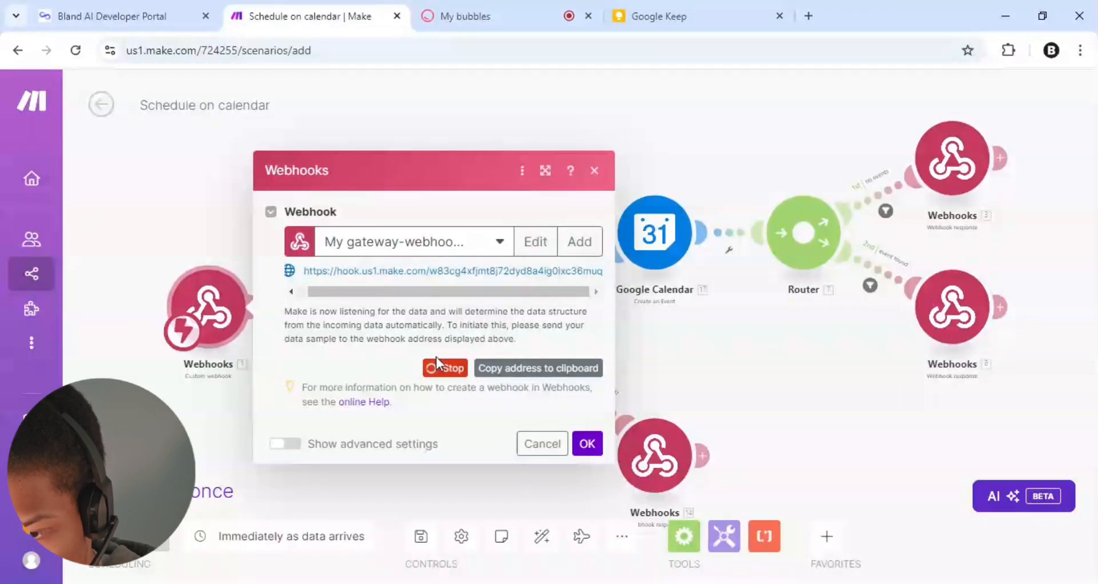
pyautogui.click(579, 242)
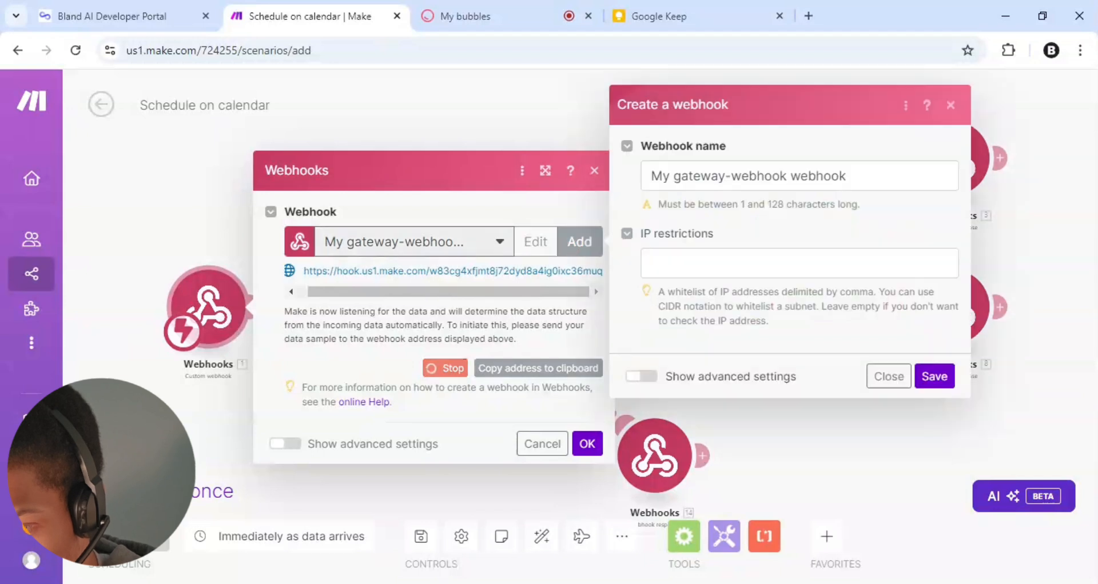
pyautogui.click(934, 377)
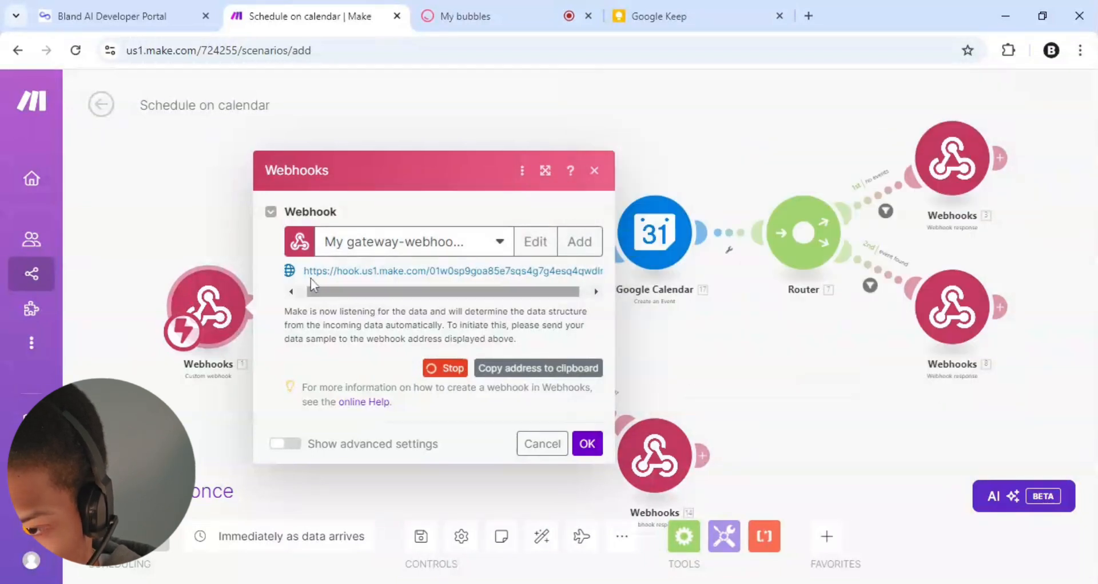
pyautogui.click(599, 271)
pyautogui.hotkey('ctrl', 'c')
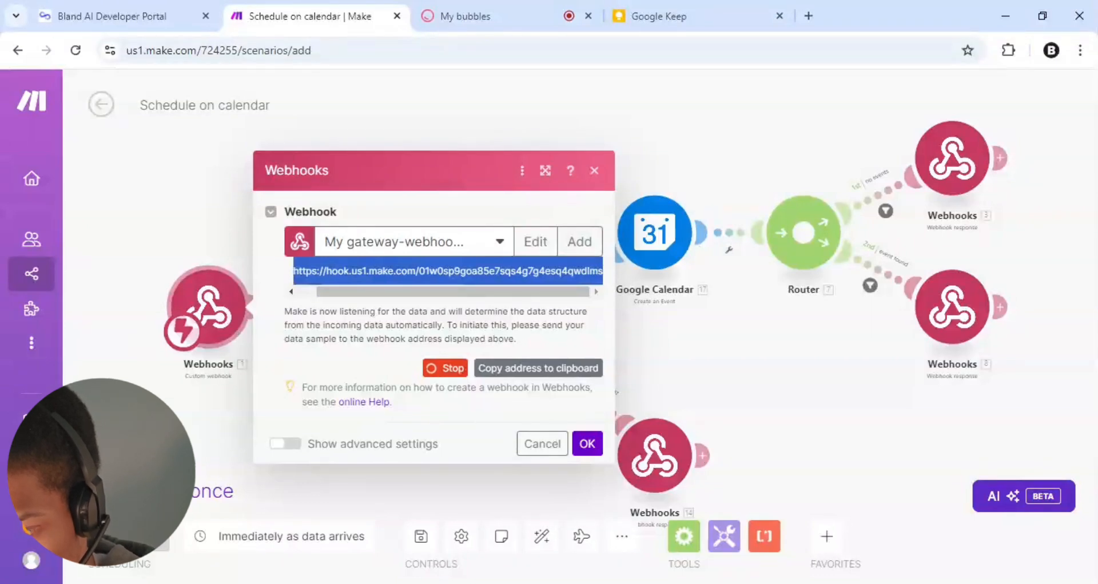
# Replace the Book meeting node's webhook URL in Bland AI with the newly copied address and send a test API request
pyautogui.click(114, 15)
pyautogui.click(475, 237)
pyautogui.hotkey('ctrl', 'a')
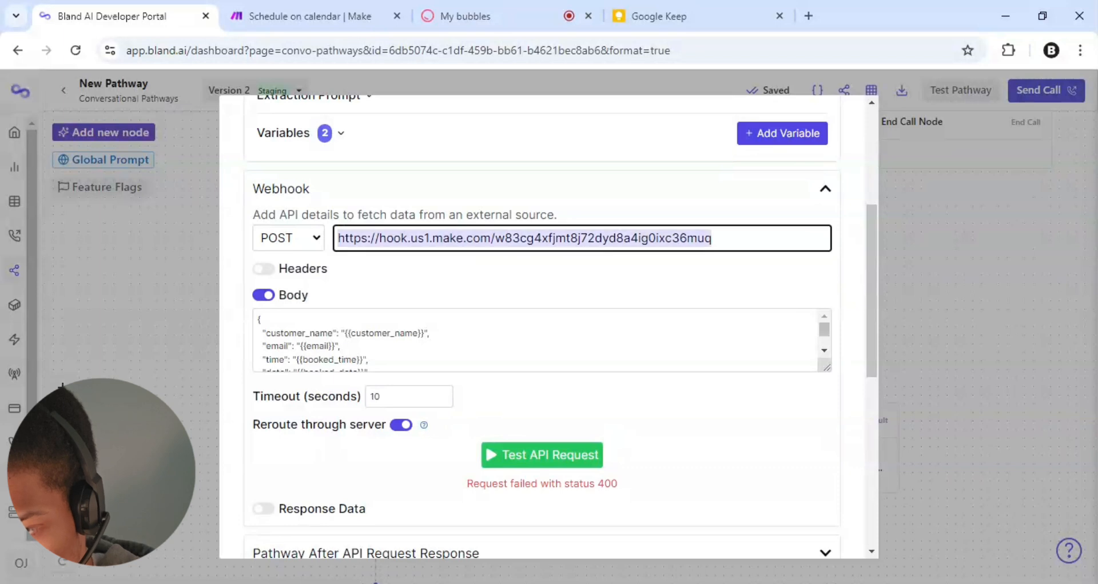
pyautogui.hotkey('ctrl', 'v')
pyautogui.click(563, 455)
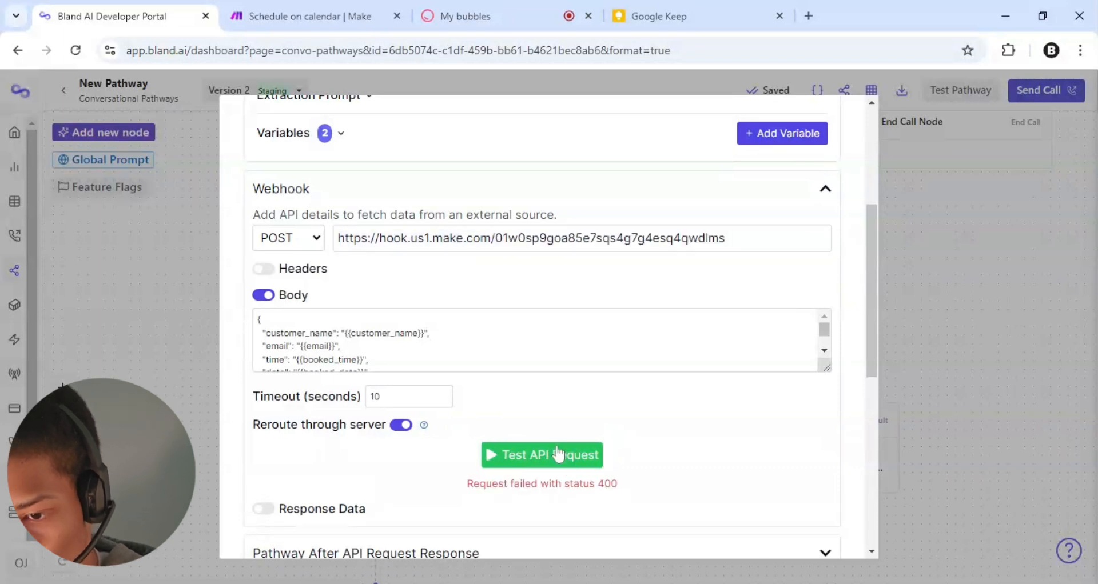
# Confirm the webhook in Make's Schedule on calendar trigger, then reopen it, restart the data structure determination and select its full address
pyautogui.click(310, 7)
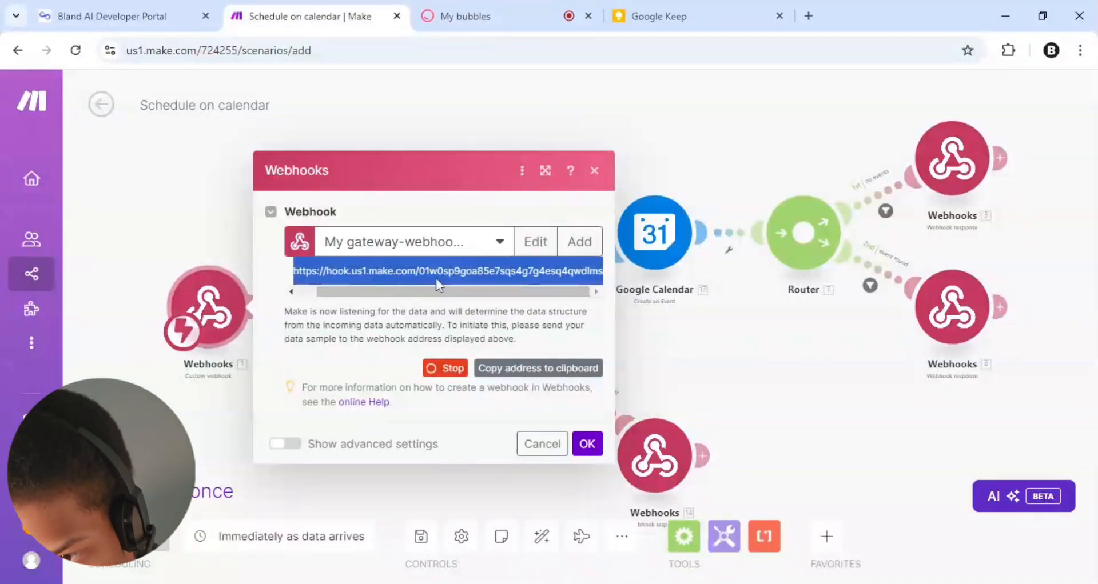
pyautogui.click(587, 444)
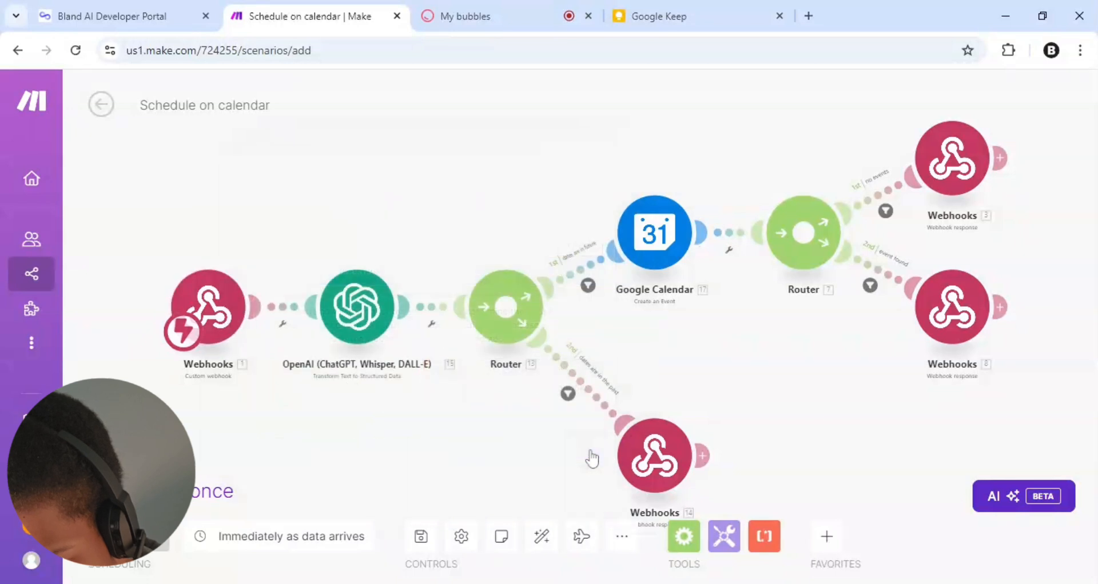
pyautogui.click(226, 324)
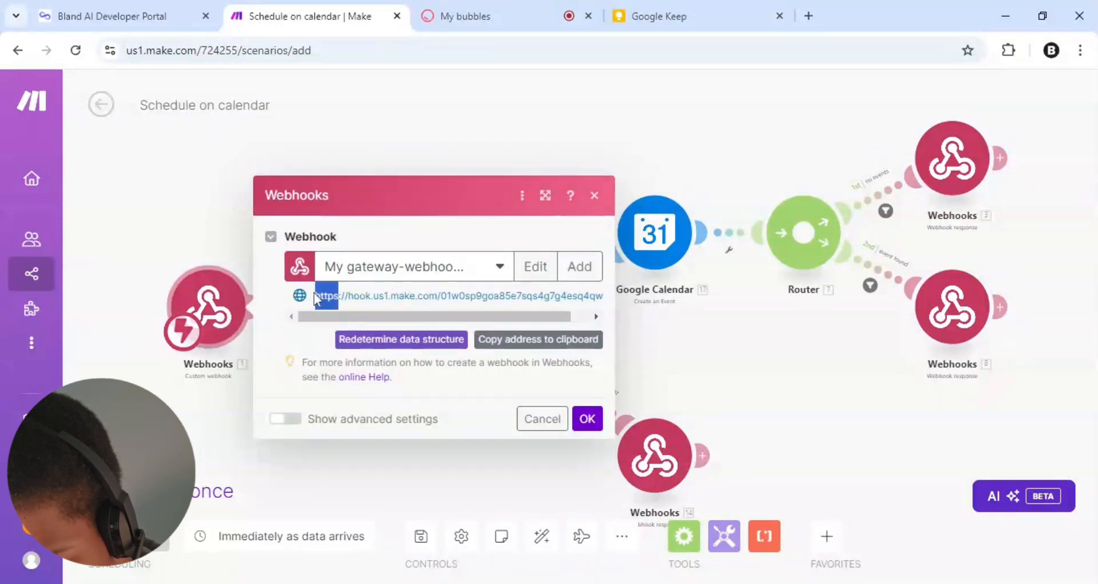
pyautogui.moveTo(321, 297); pyautogui.dragTo(513, 282)
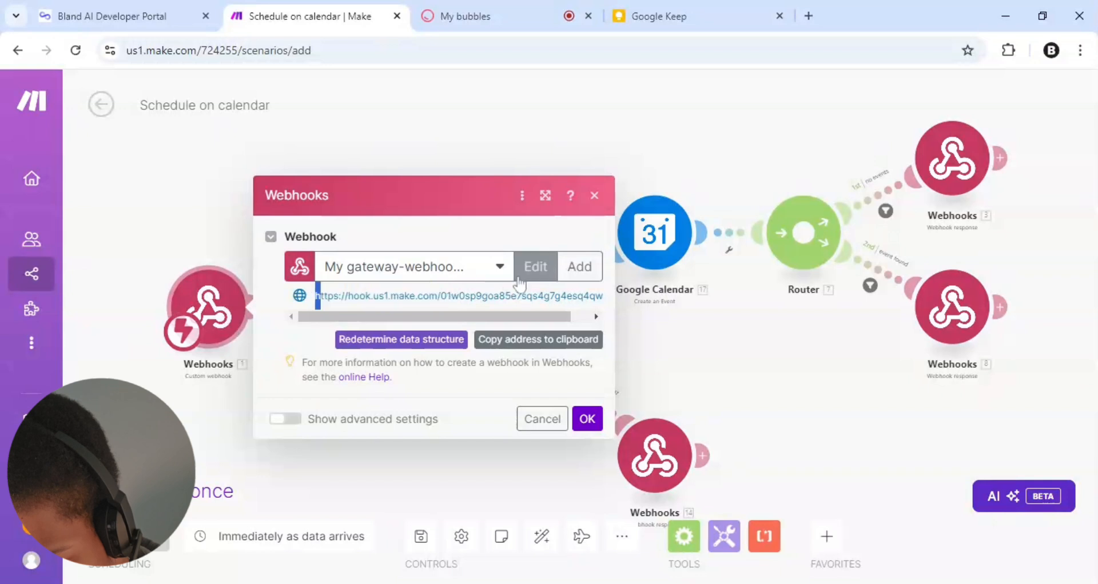
pyautogui.click(431, 340)
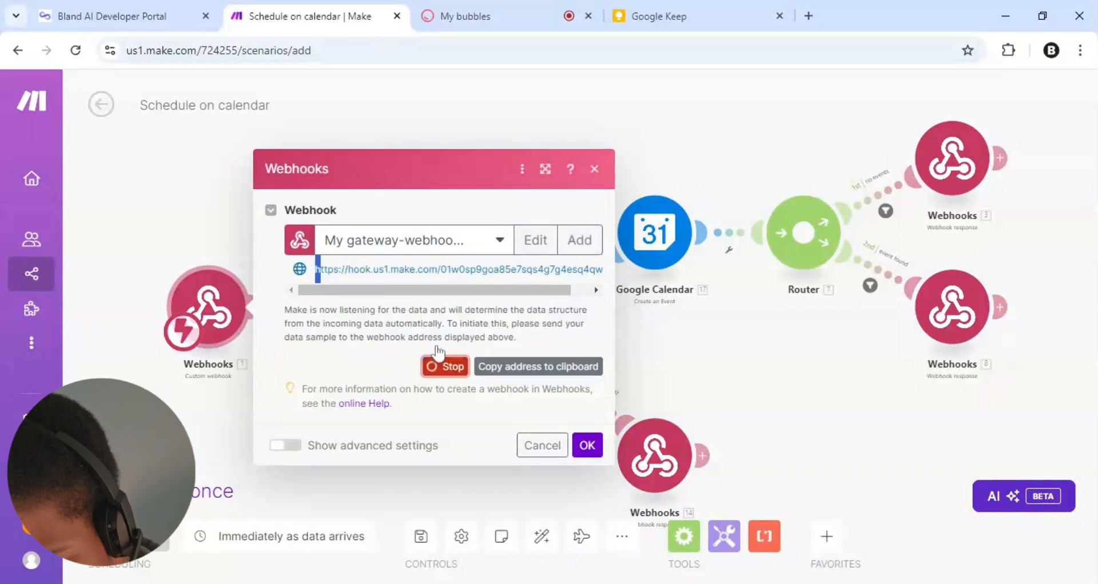
pyautogui.click(319, 269)
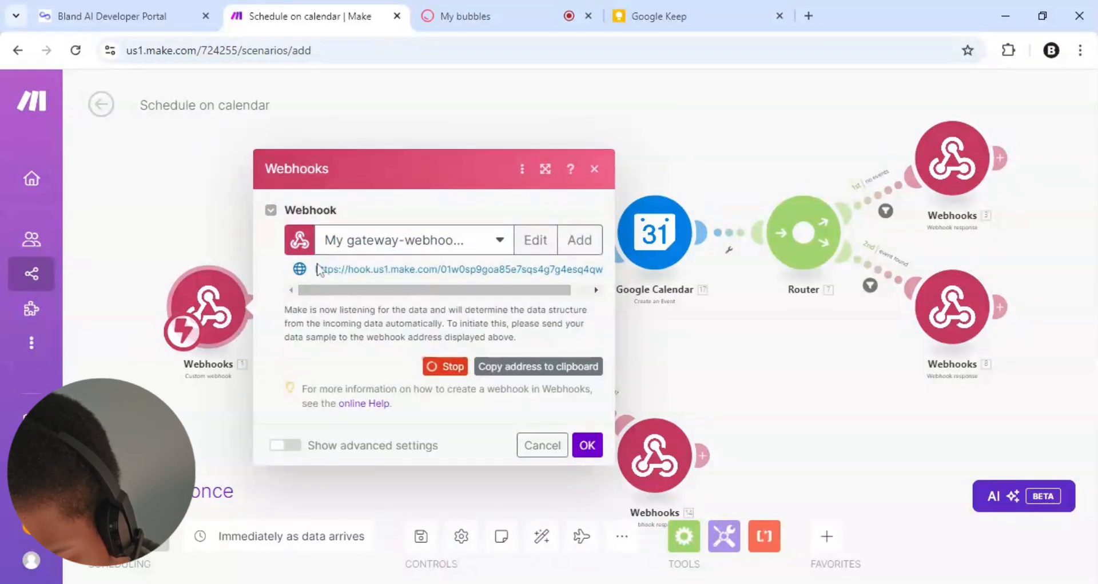
pyautogui.moveTo(319, 269); pyautogui.dragTo(607, 278)
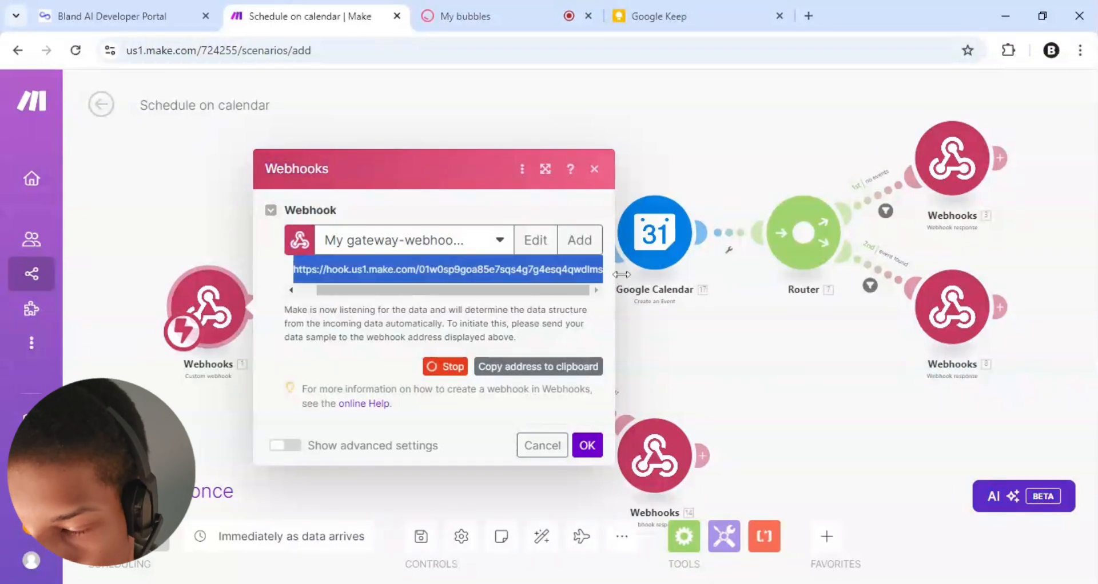
# Send another test API request from the Book meeting node in Bland AI, then confirm the webhook trigger's settings in Make
pyautogui.click(160, 8)
pyautogui.click(468, 239)
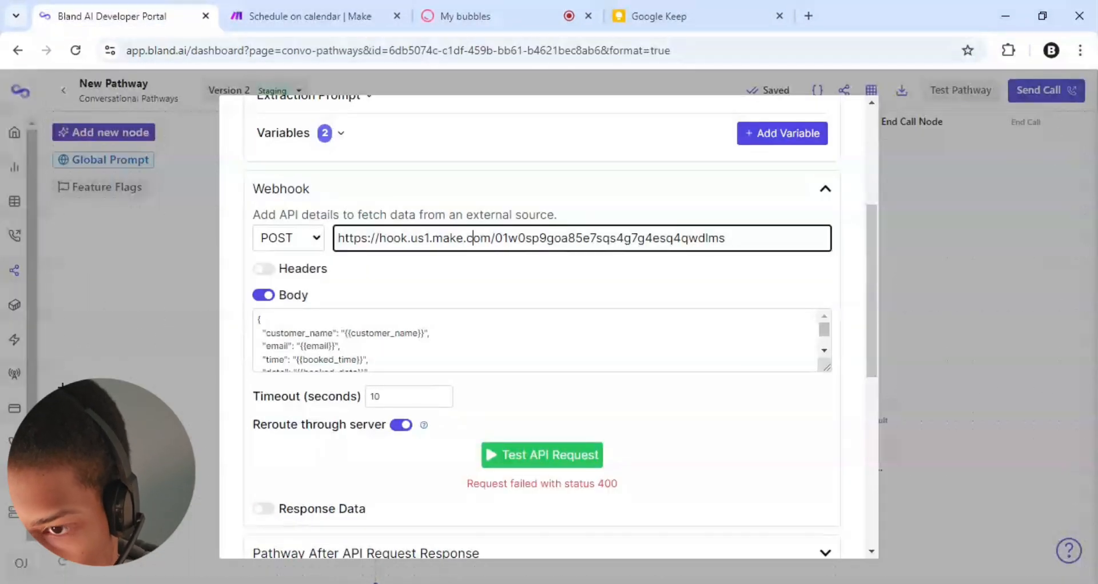
pyautogui.click(552, 453)
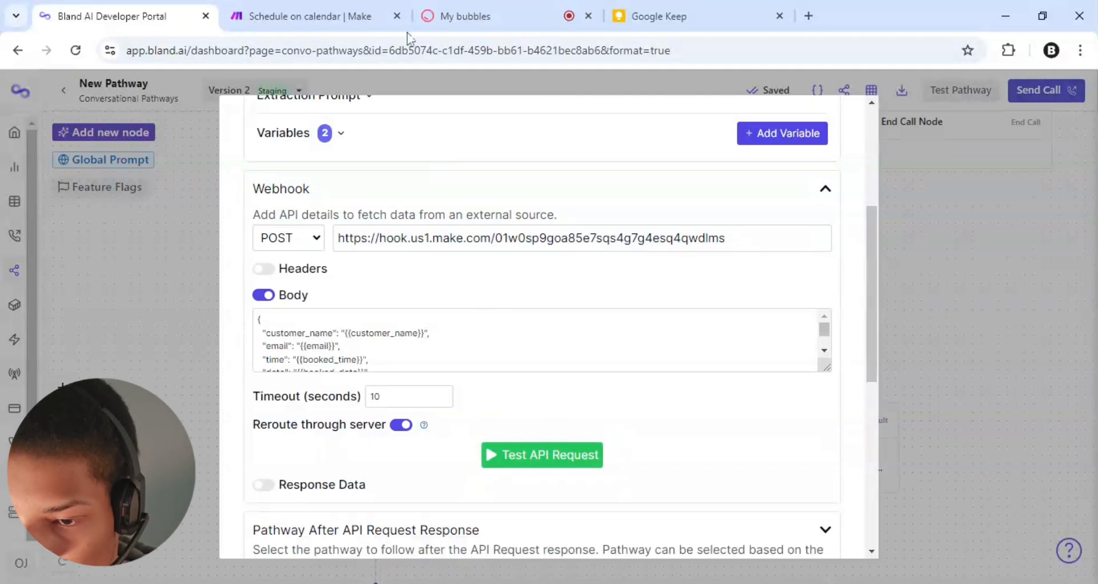
pyautogui.click(302, 6)
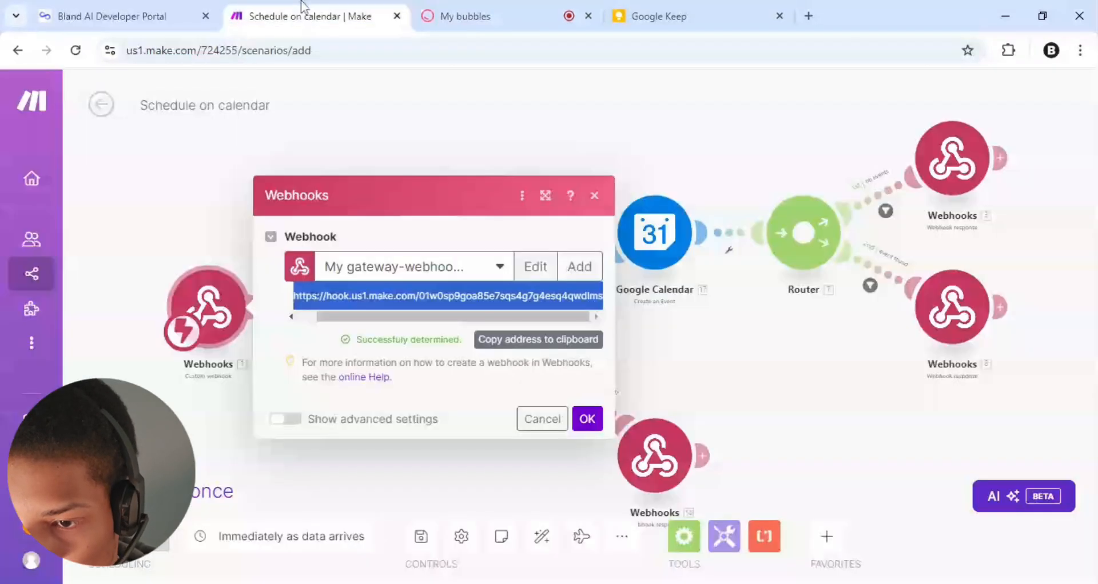
pyautogui.click(585, 421)
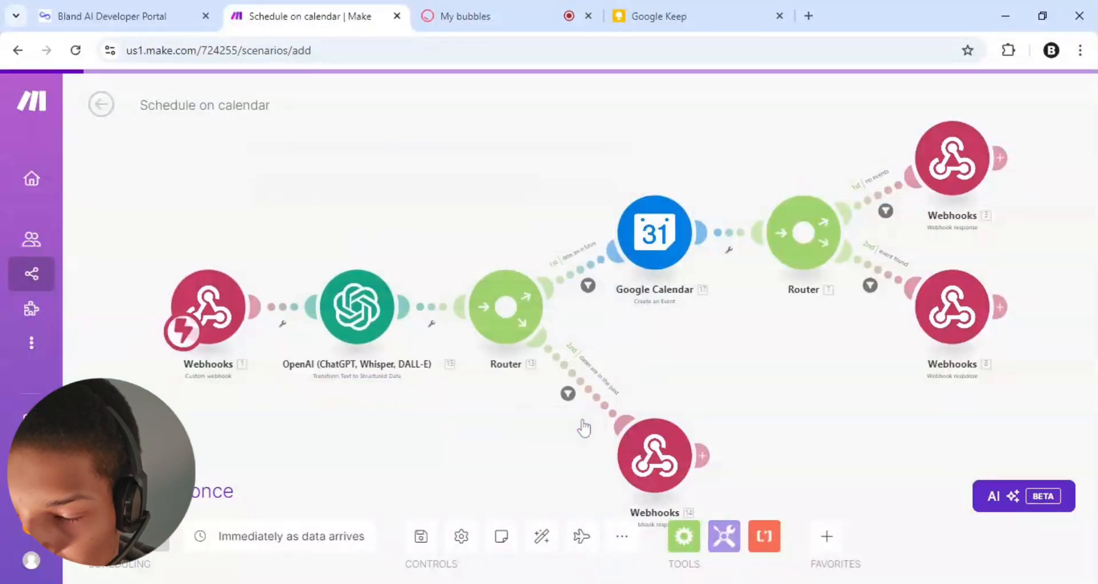
# Return to Bland AI and save the Book meeting node with its new webhook settings
pyautogui.click(185, 8)
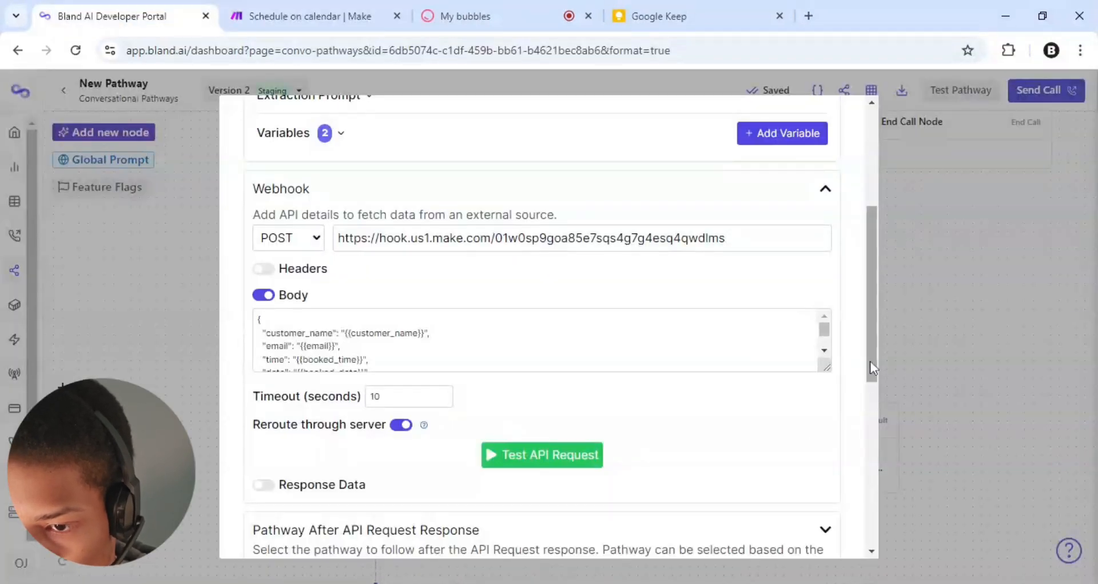
pyautogui.moveTo(870, 366); pyautogui.dragTo(871, 529)
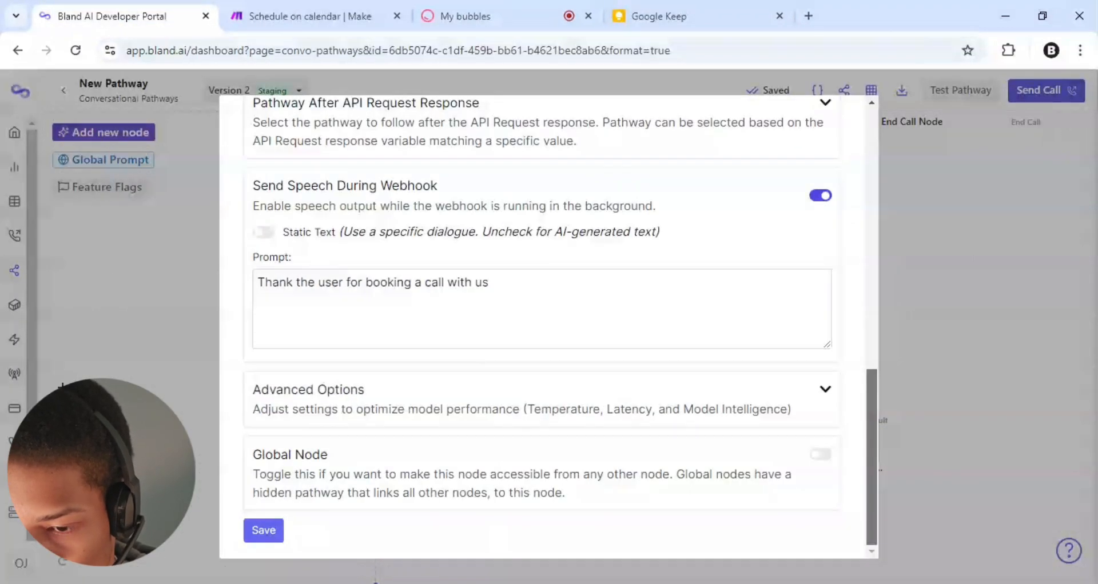
pyautogui.click(263, 530)
# Open the get availability node and review its extraction variables for the appointment date, time and timezone
pyautogui.moveTo(616, 376); pyautogui.dragTo(611, 508)
pyautogui.click(490, 263)
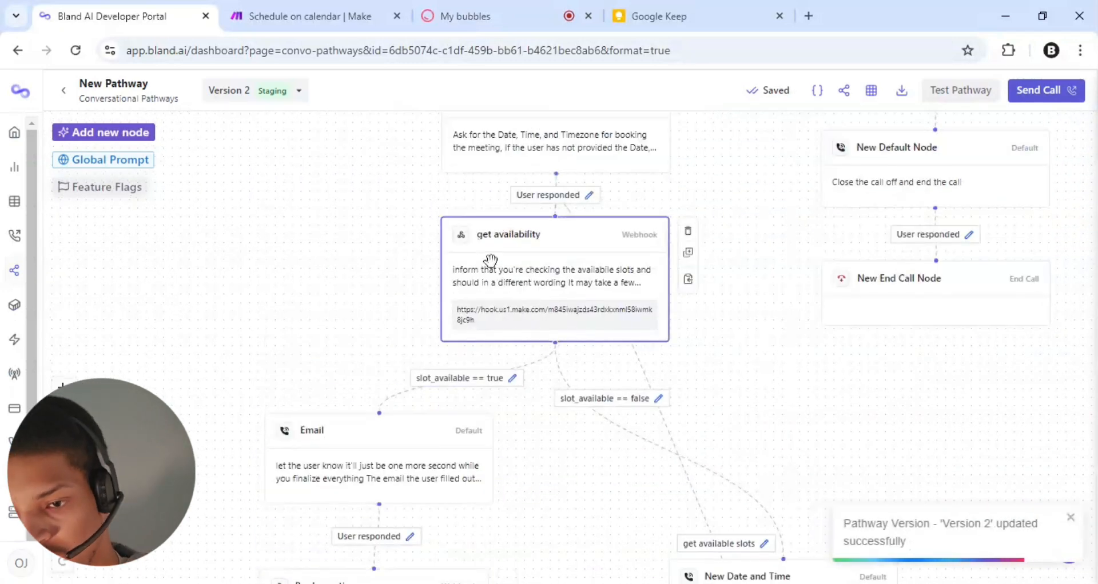
pyautogui.click(490, 262)
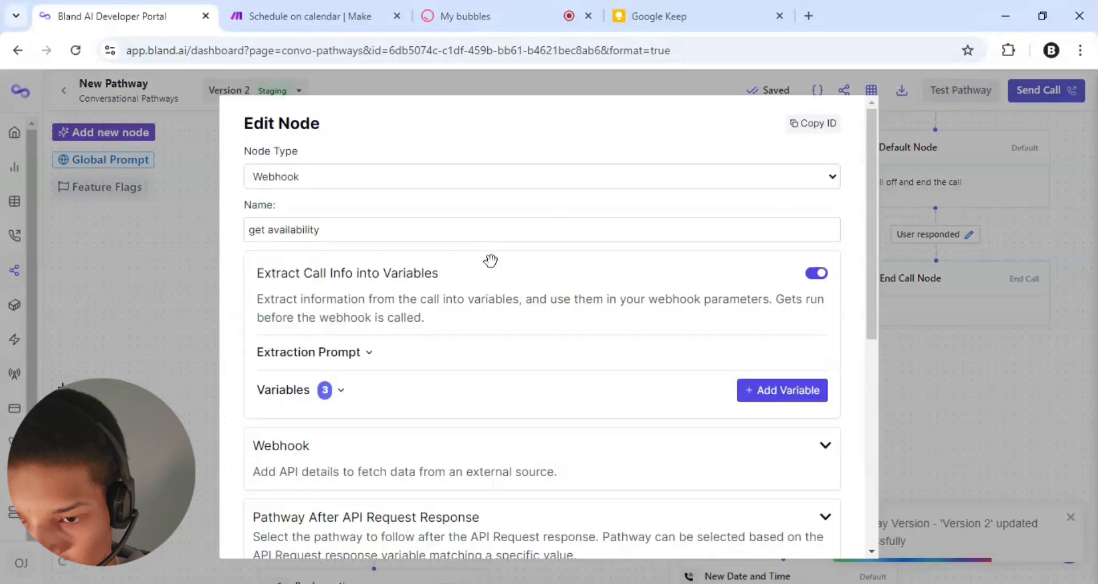
pyautogui.click(334, 400)
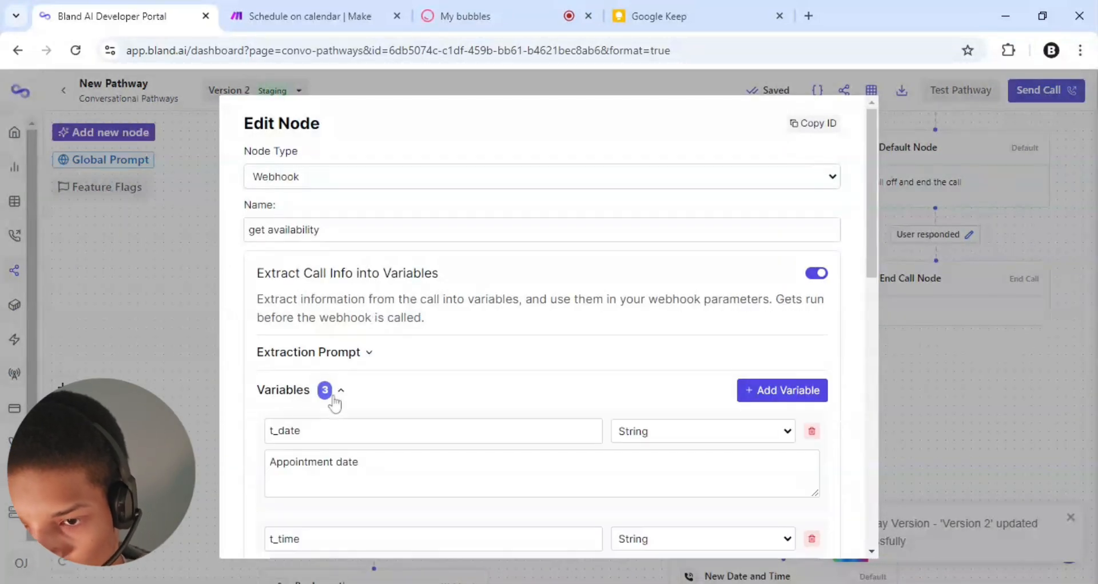
pyautogui.click(359, 361)
pyautogui.click(358, 362)
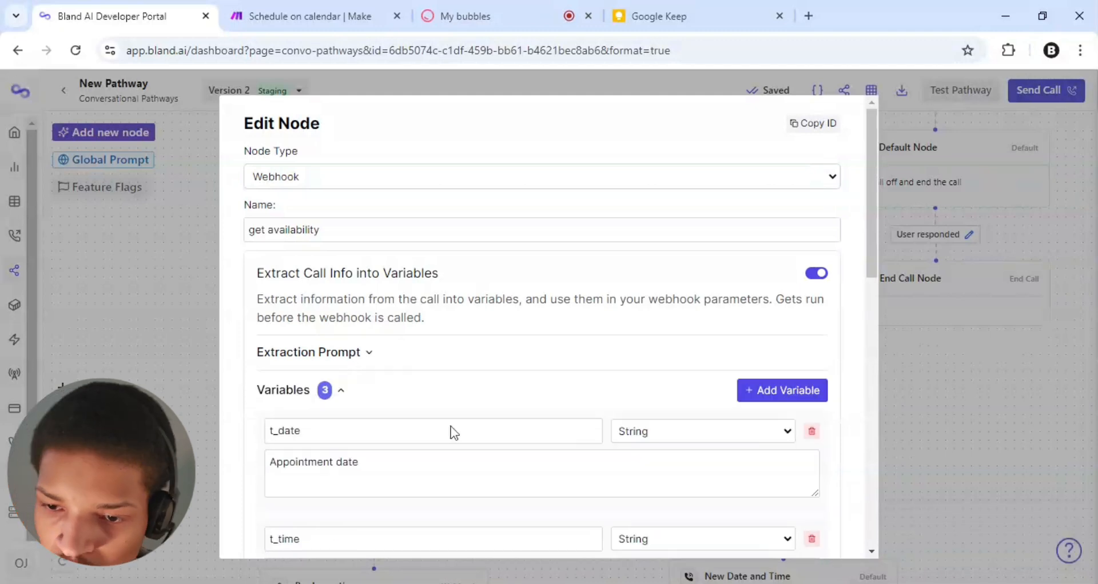
pyautogui.scroll(-3, 543, 343)
pyautogui.scroll(3, 544, 343)
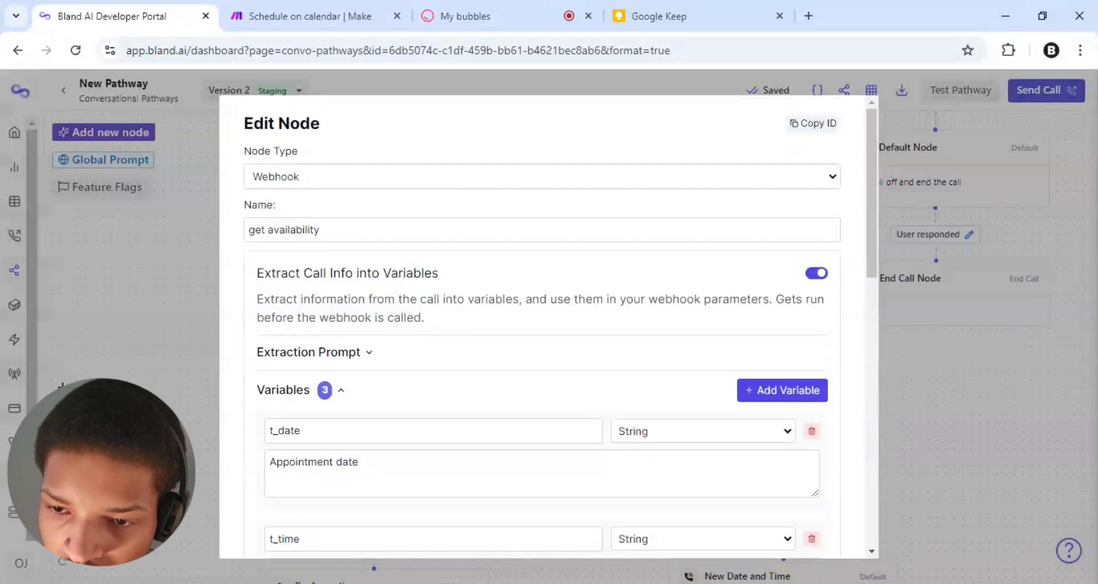
pyautogui.scroll(-4, 543, 344)
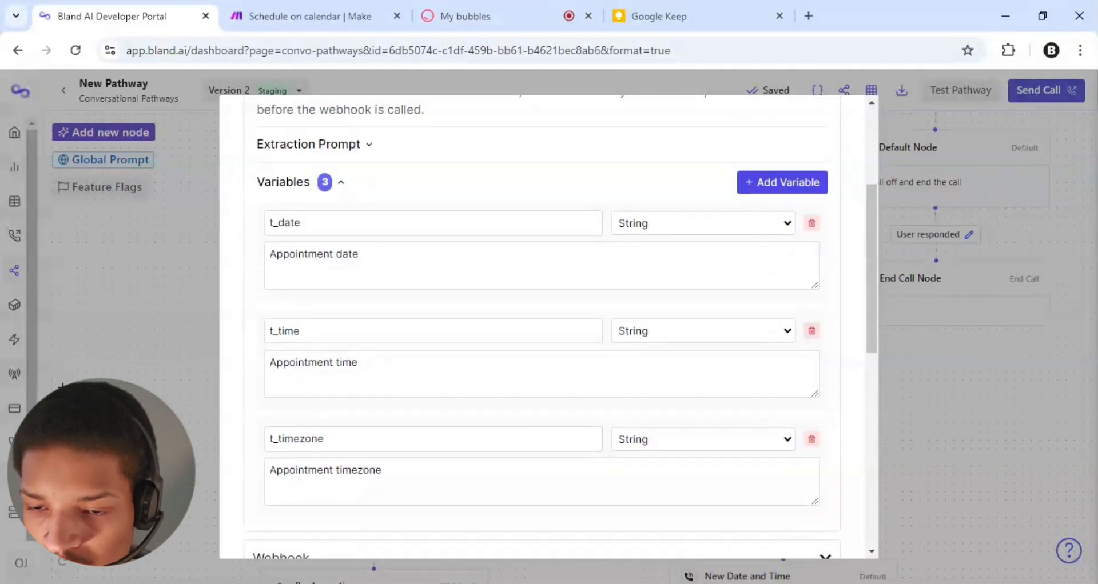
pyautogui.click(277, 222)
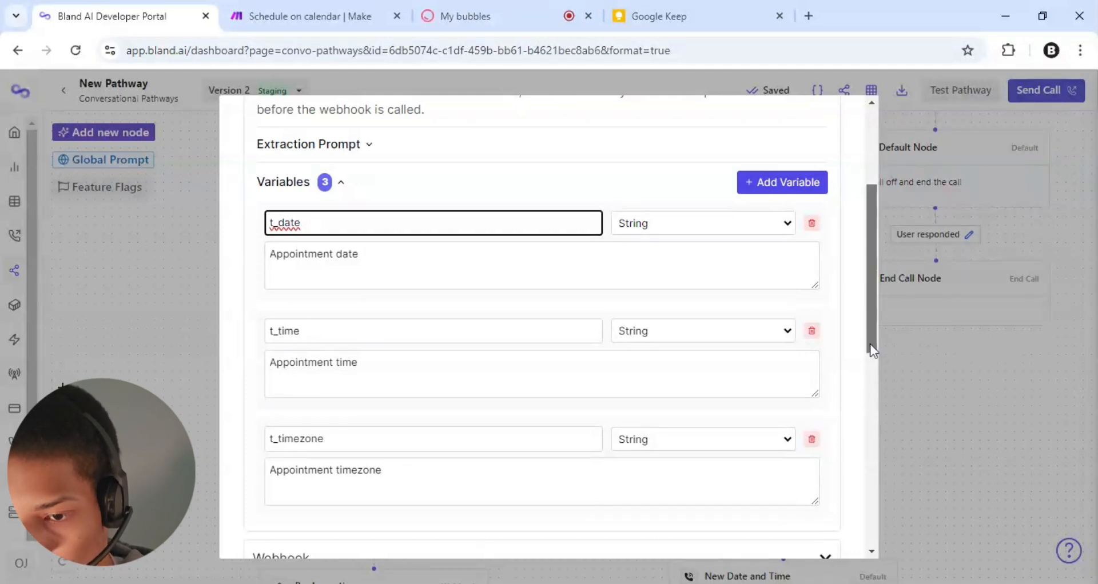
pyautogui.moveTo(870, 345); pyautogui.dragTo(871, 351)
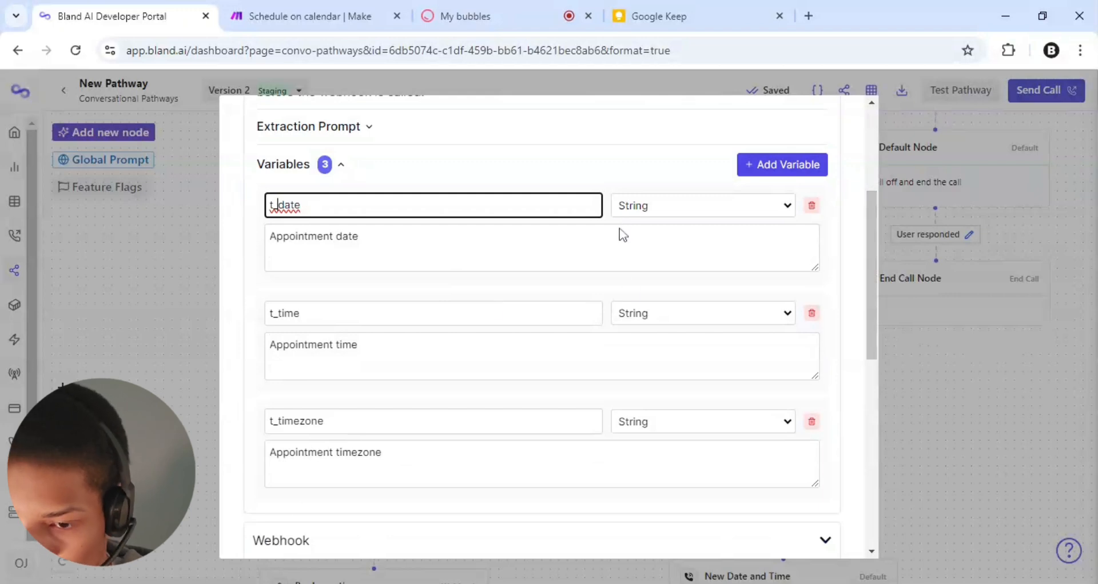
pyautogui.scroll(-3, 644, 441)
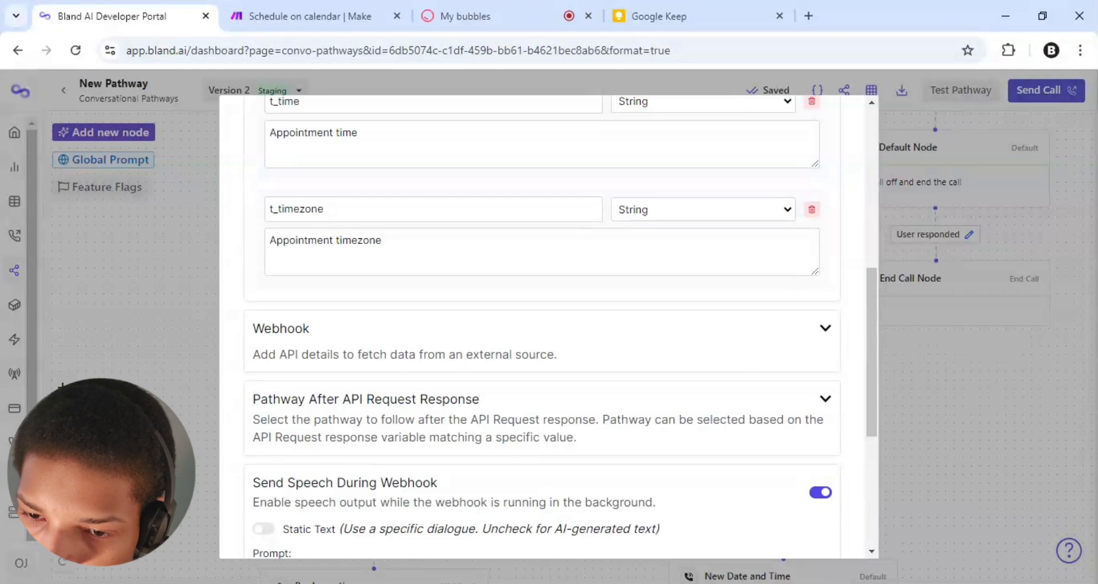
# Examine the get availability node's webhook request, especially how its body maps date, time and timezone to the extracted variables
pyautogui.click(825, 329)
pyautogui.scroll(-1, 536, 481)
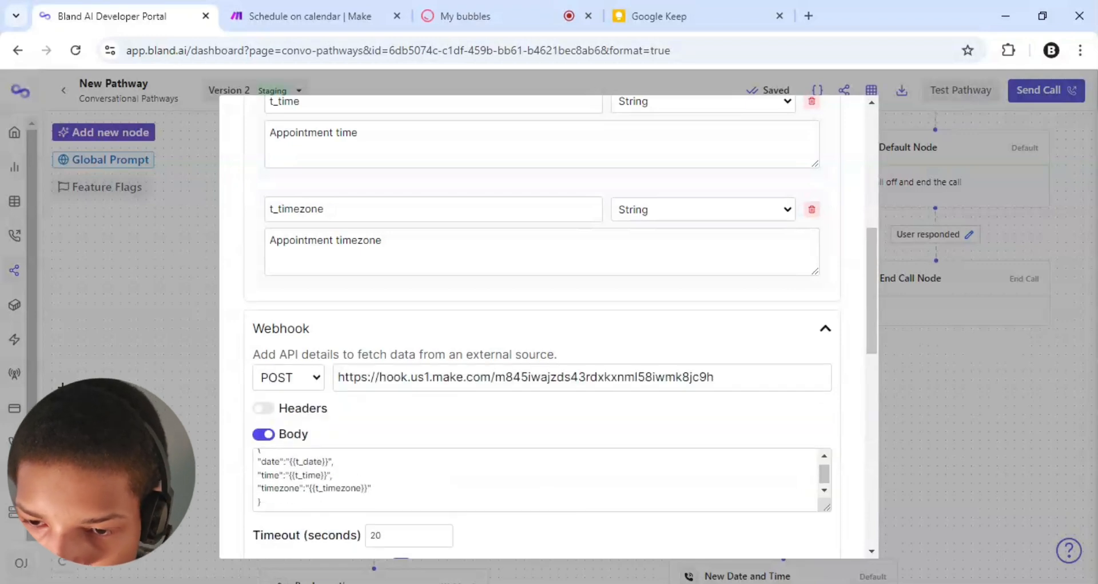
pyautogui.scroll(-1, 542, 343)
pyautogui.scroll(5, 222, 445)
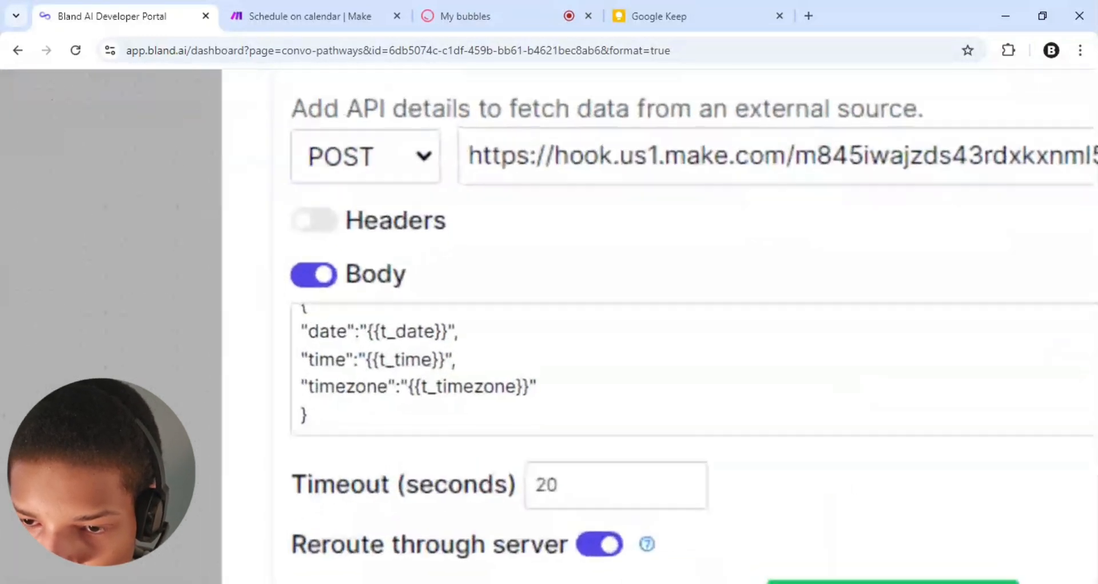
pyautogui.scroll(-1, 503, 555)
pyautogui.scroll(1, 480, 566)
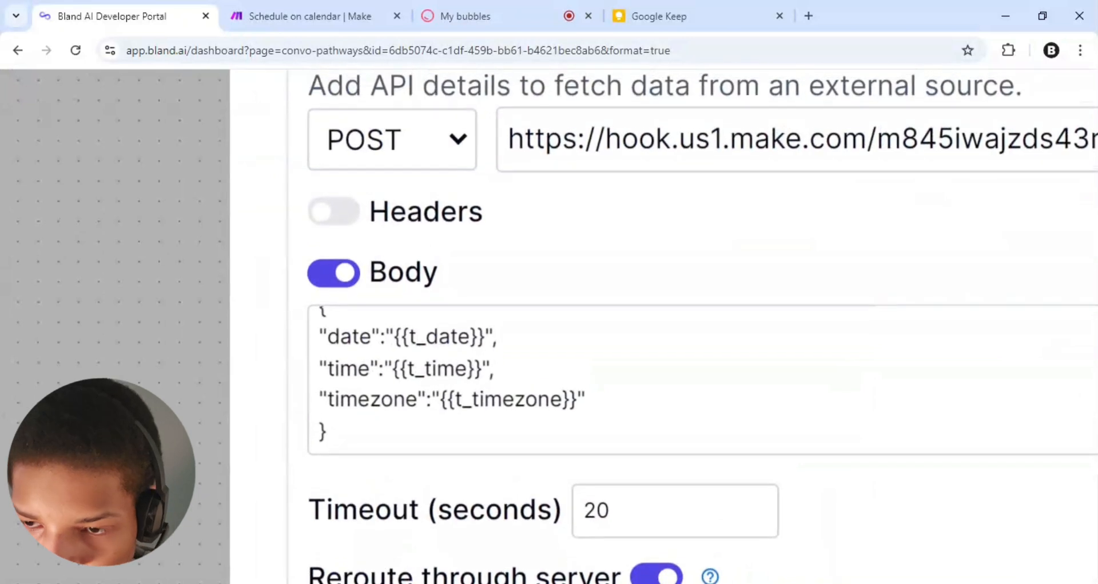
pyautogui.moveTo(324, 433); pyautogui.dragTo(584, 396)
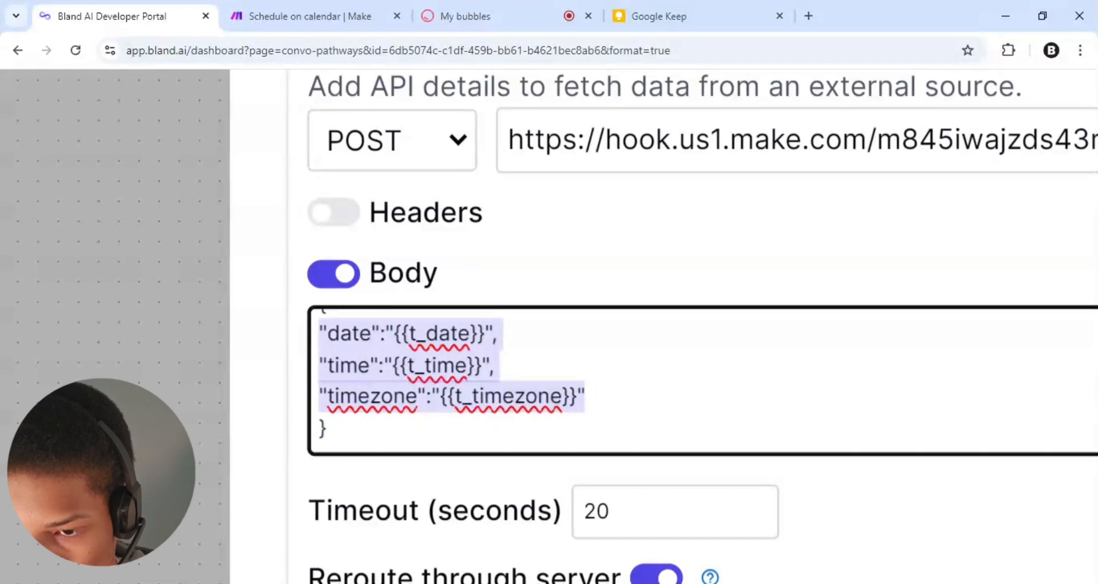
pyautogui.click(327, 428)
pyautogui.scroll(-3, 404, 503)
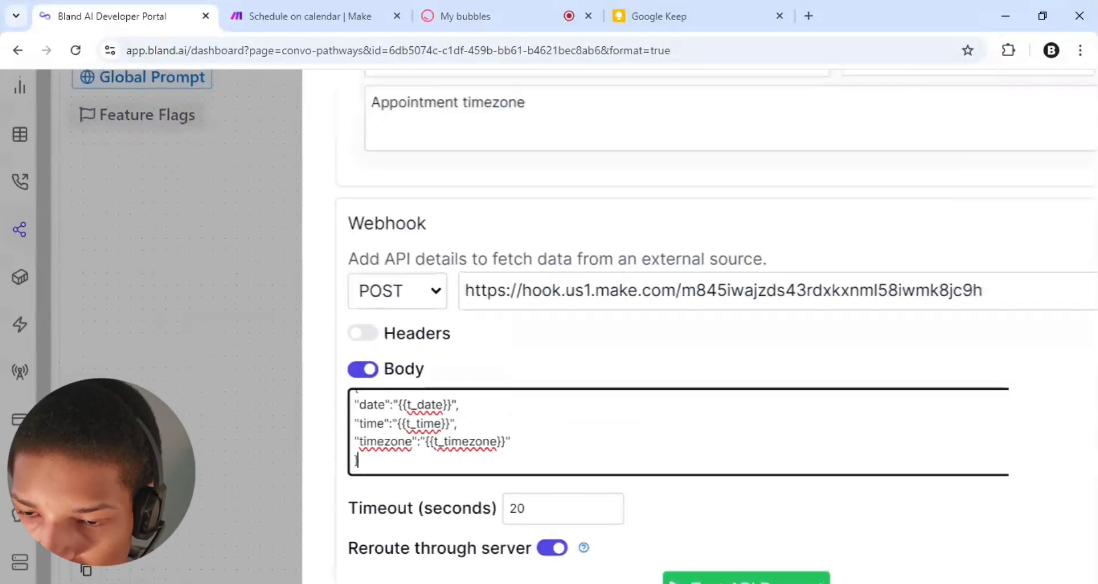
pyautogui.scroll(-3, 400, 381)
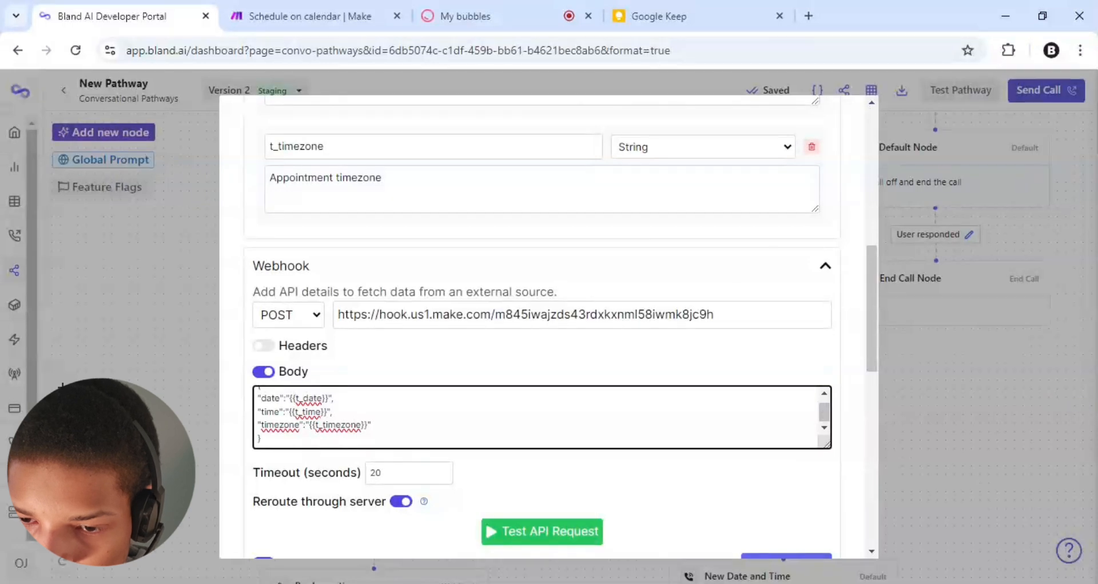
# Review the get availability node's slot_available response data and its speech prompt, then save the node
pyautogui.scroll(-5, 542, 326)
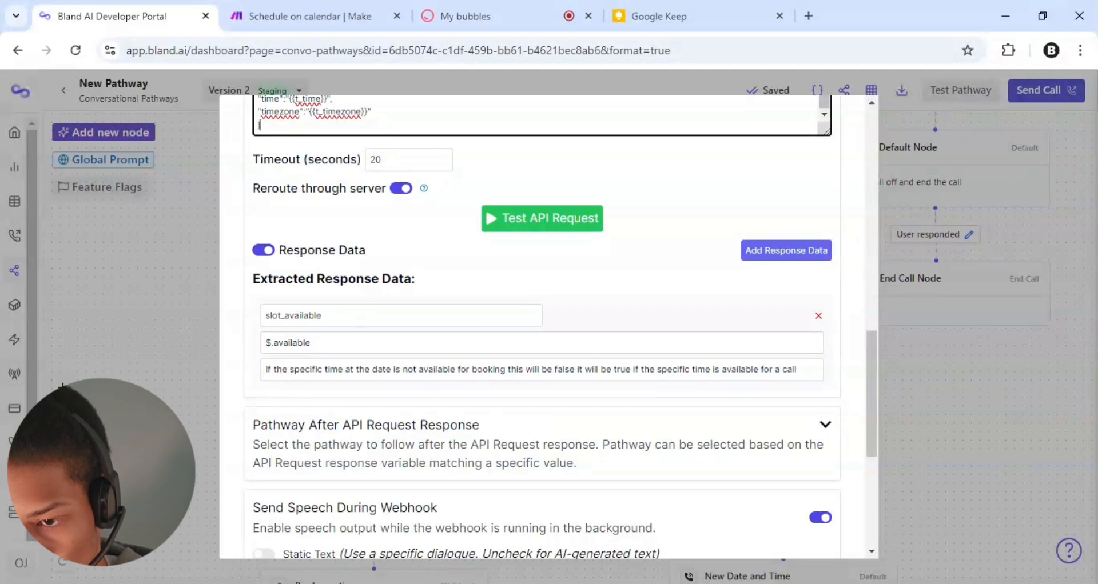
pyautogui.click(582, 370)
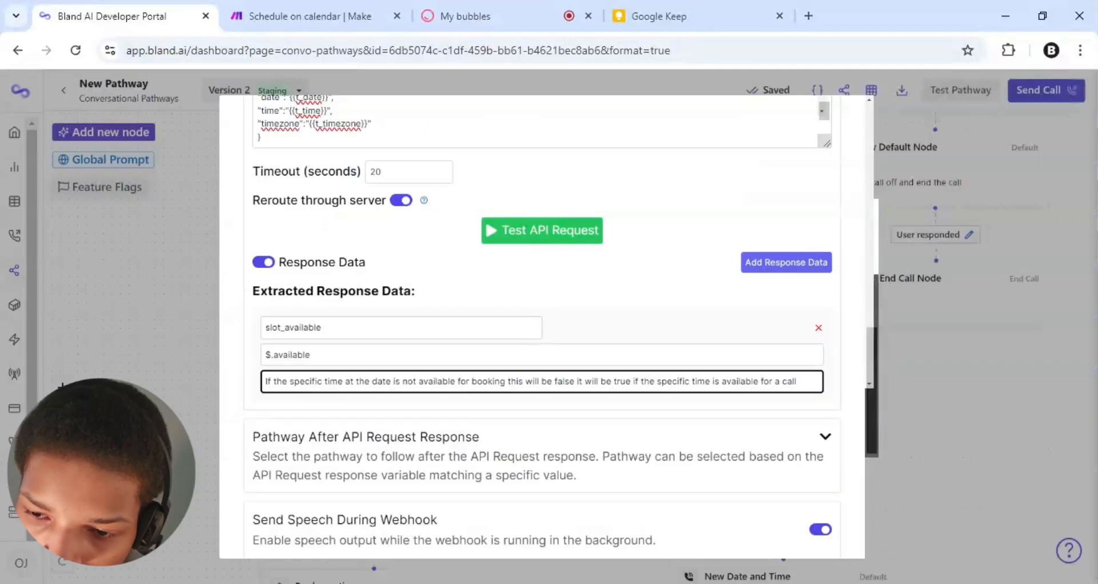
pyautogui.scroll(-3, 542, 326)
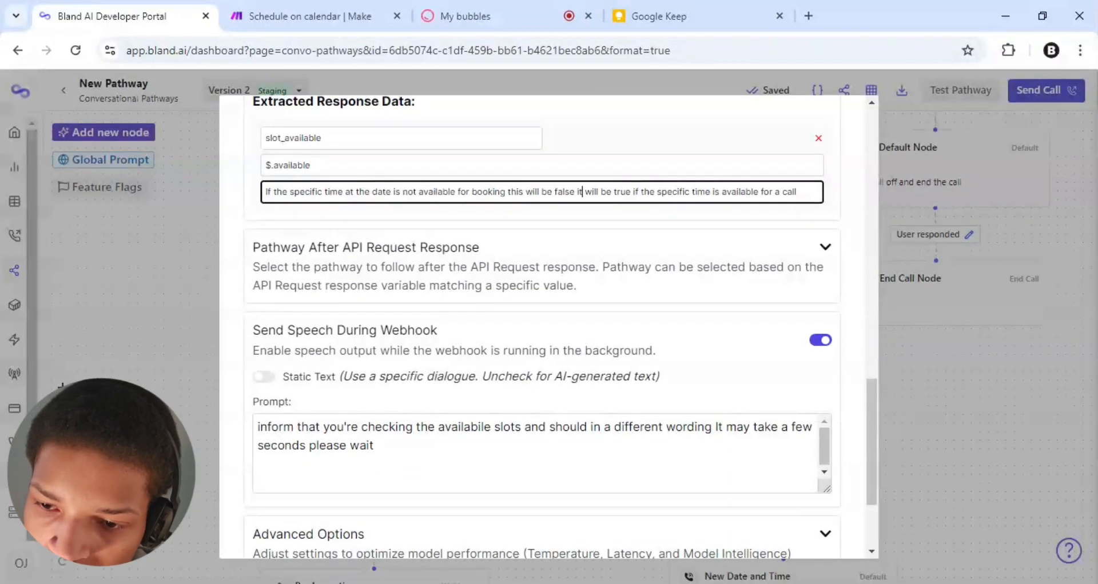
pyautogui.scroll(-2, 542, 326)
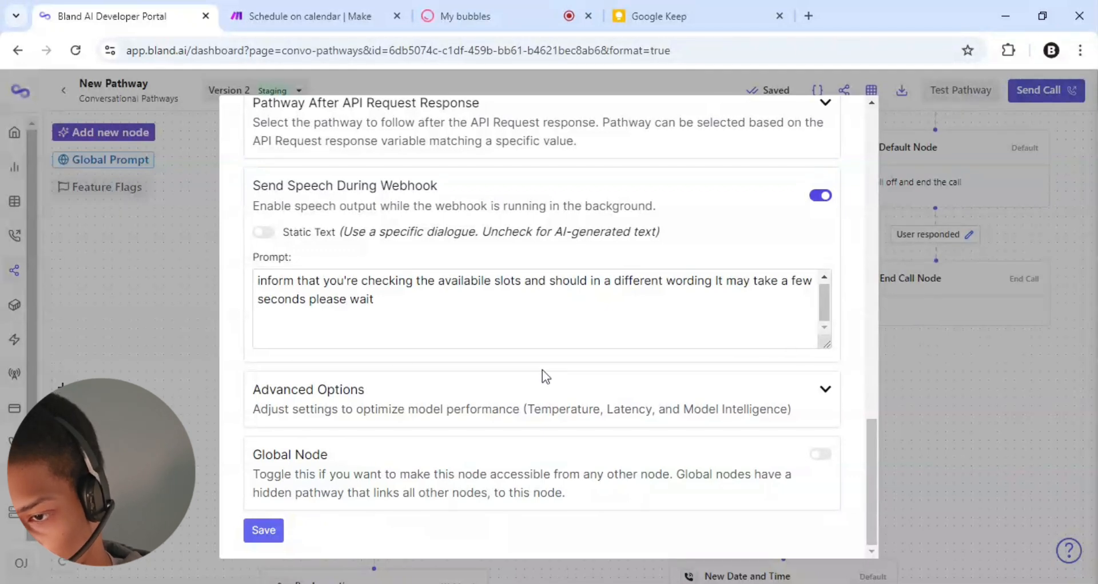
pyautogui.click(263, 531)
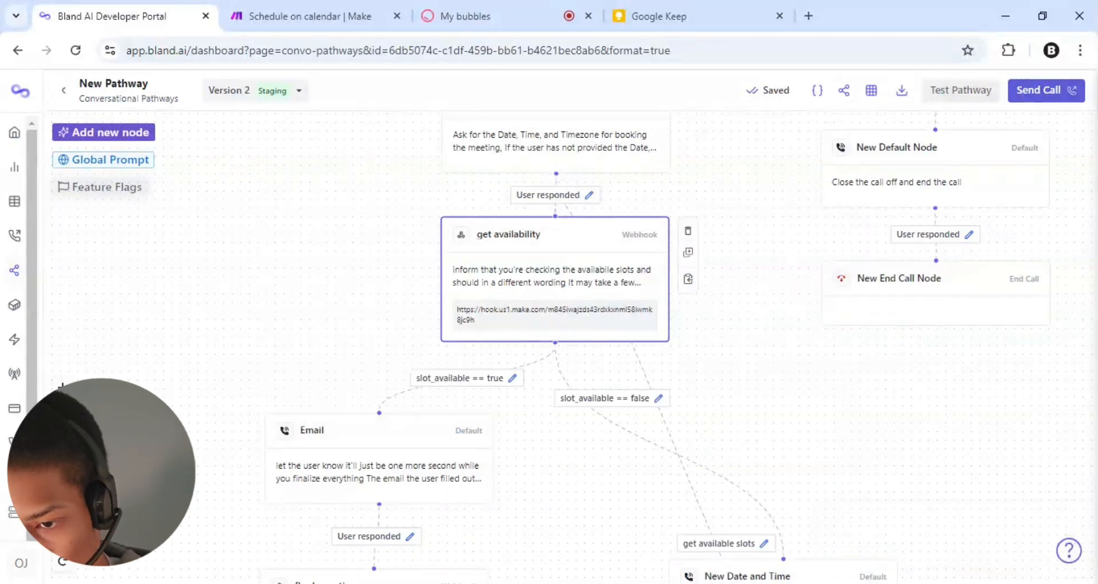
# Review the Email node's prompt and its extraction variables for email, selected slot and timezone, then save the node
pyautogui.scroll(-3, 632, 392)
pyautogui.doubleClick(479, 309)
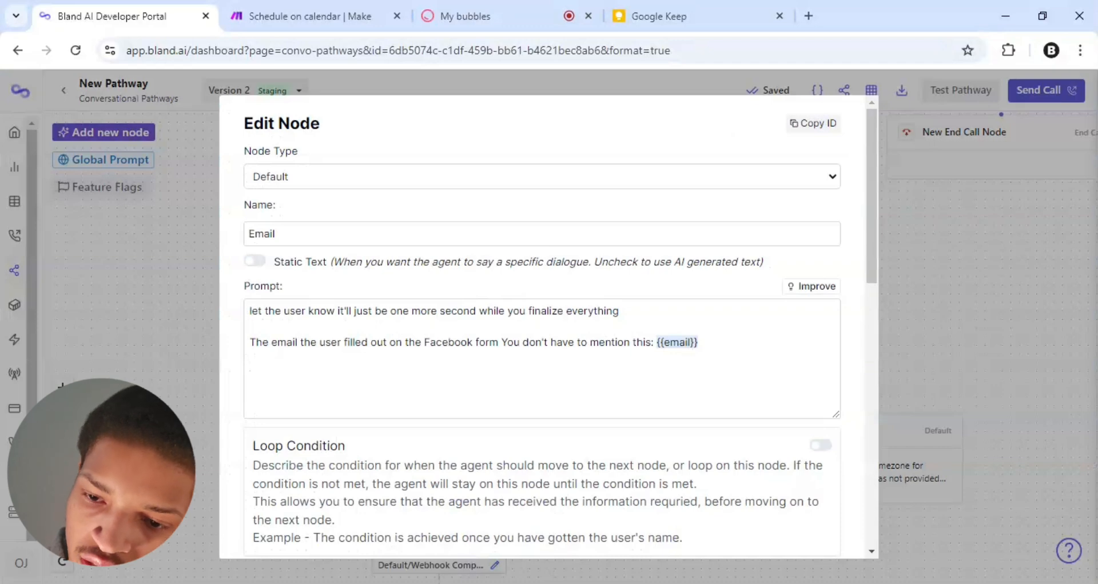
pyautogui.scroll(-3, 542, 326)
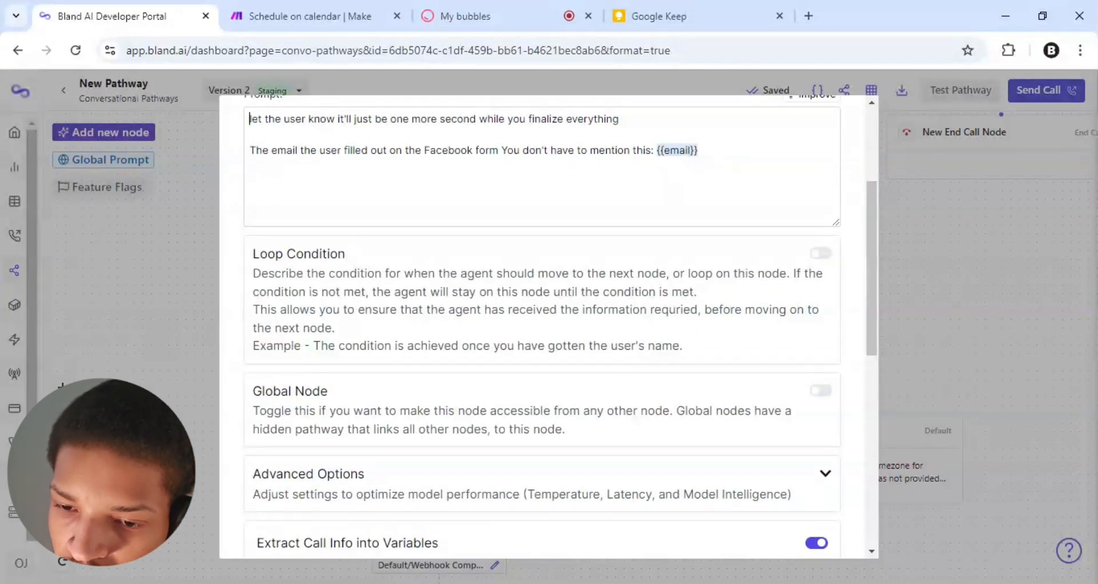
pyautogui.scroll(-2, 542, 326)
pyautogui.click(341, 527)
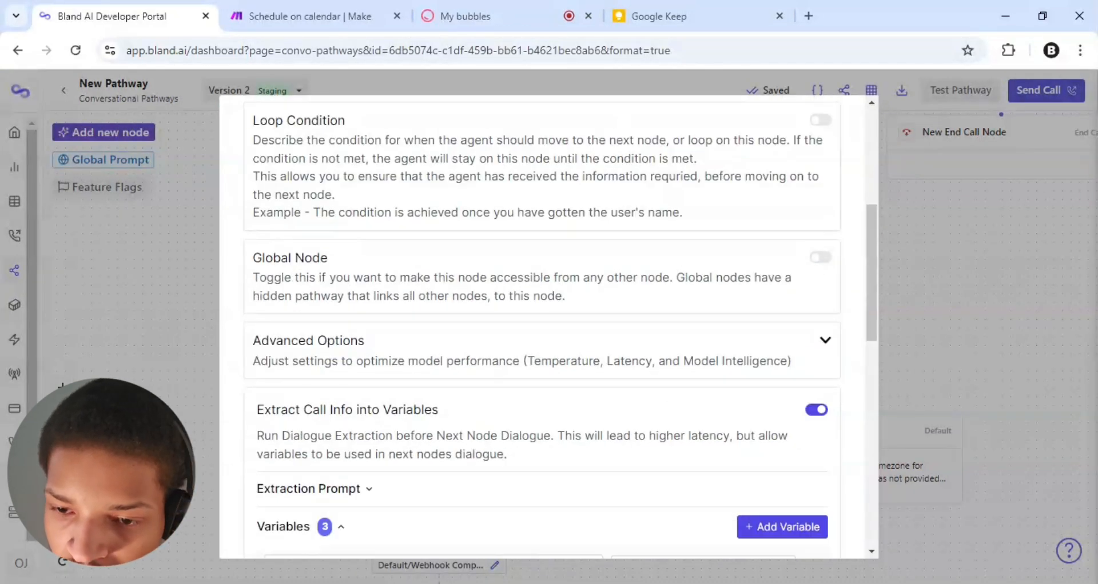
pyautogui.scroll(-5, 542, 326)
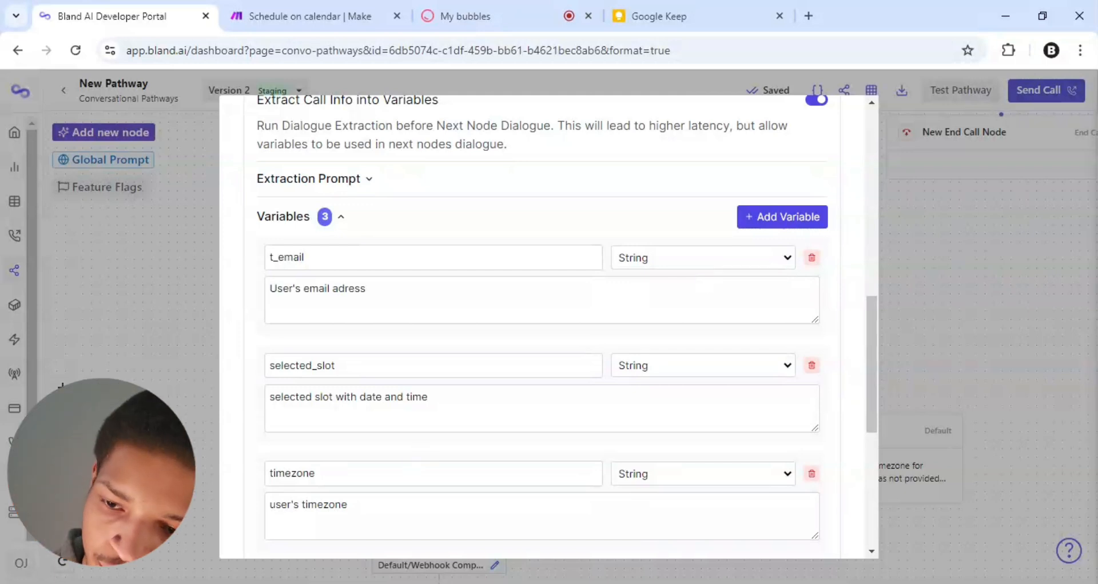
pyautogui.scroll(-6, 548, 326)
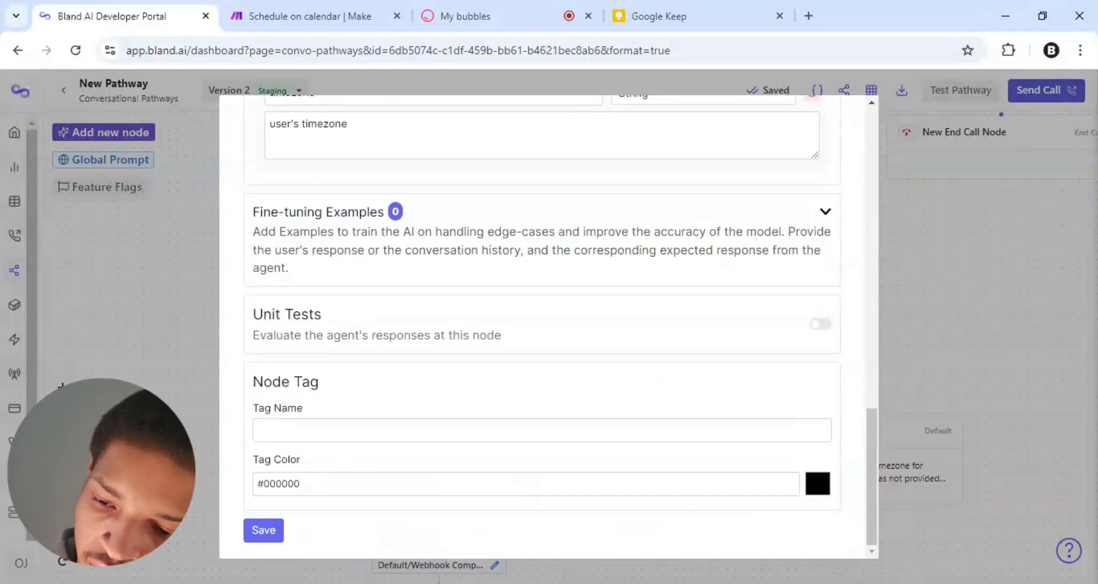
pyautogui.click(264, 530)
# Open the Book meeting node and review its extraction variables for the booked time and date
pyautogui.moveTo(646, 400); pyautogui.dragTo(650, 325)
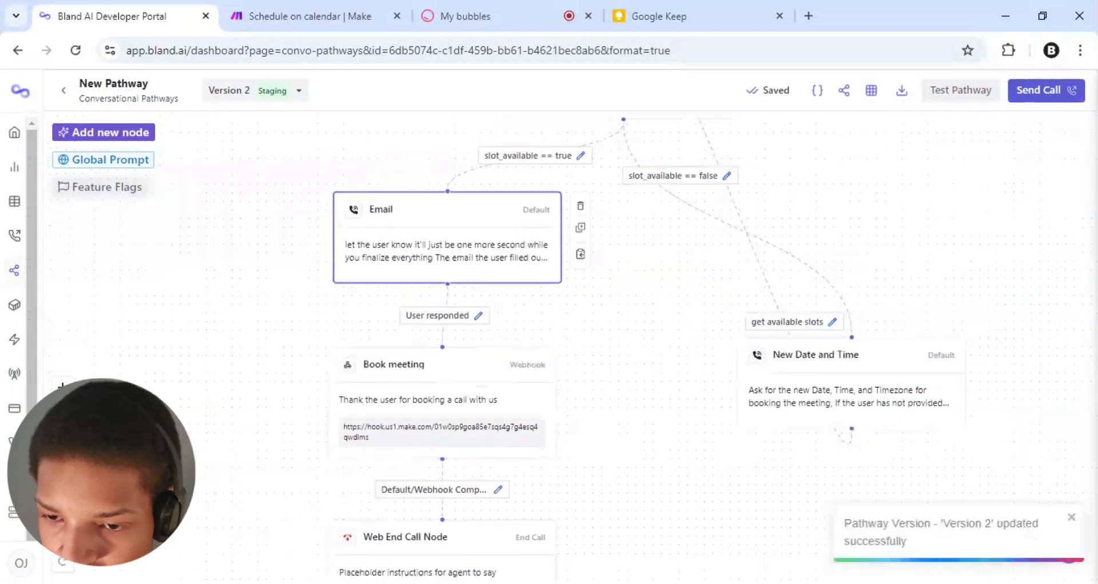
pyautogui.click(436, 378)
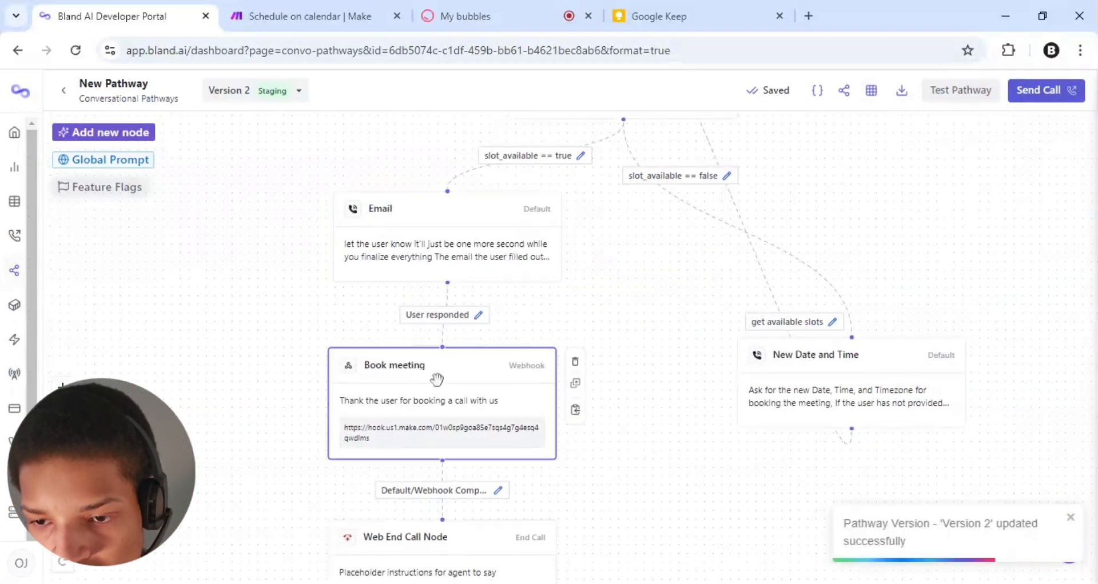
pyautogui.click(436, 379)
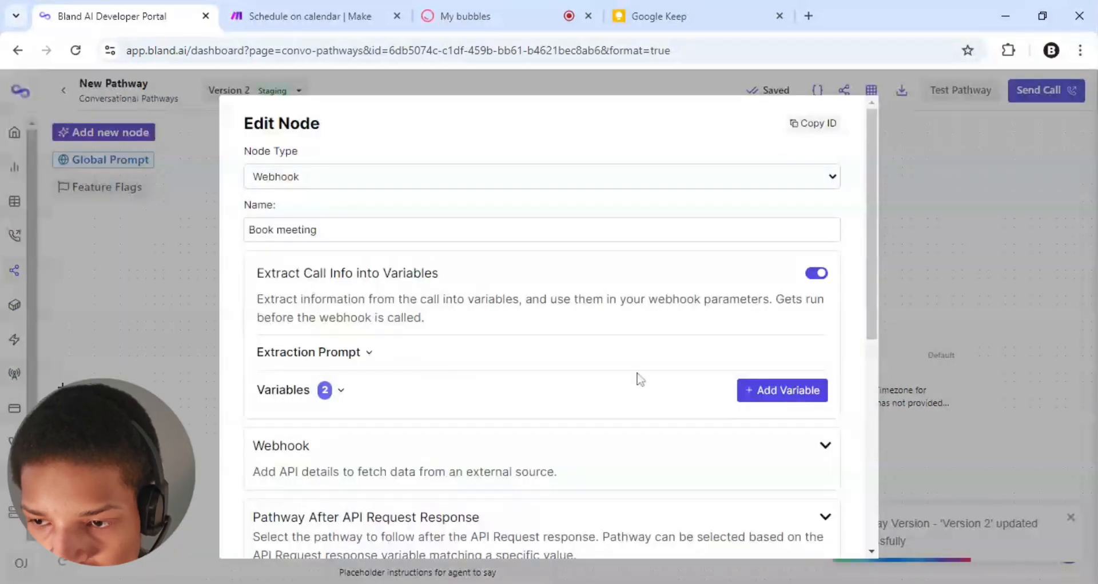
pyautogui.click(318, 395)
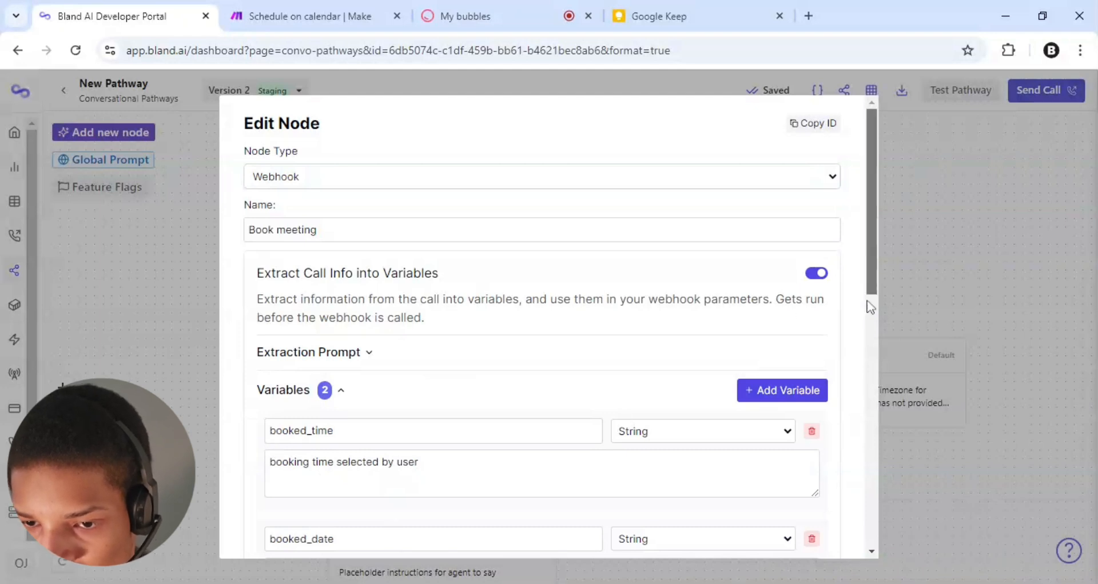
pyautogui.moveTo(871, 288); pyautogui.dragTo(869, 464)
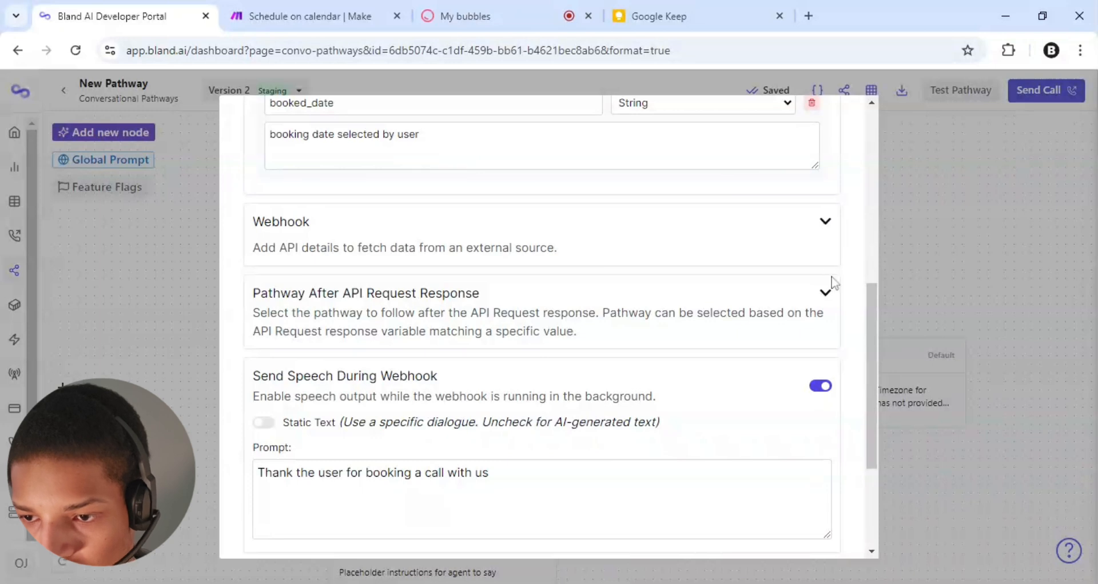
# Examine the Book meeting node's webhook request, especially its body's customer, date, time, timezone and description fields, then save the node
pyautogui.click(824, 224)
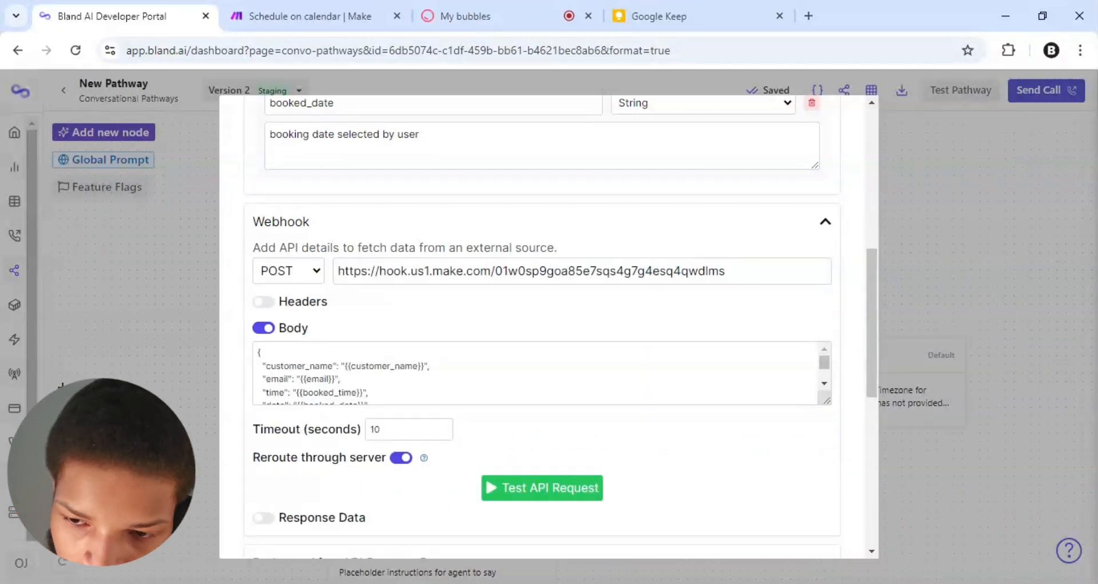
pyautogui.scroll(5, 326, 344)
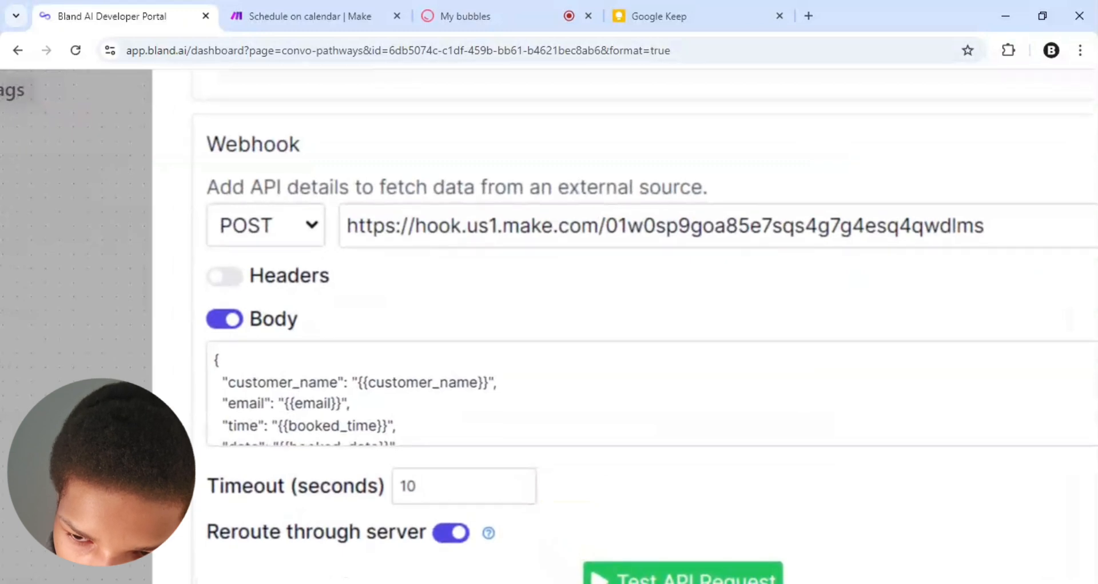
pyautogui.scroll(-1, 326, 343)
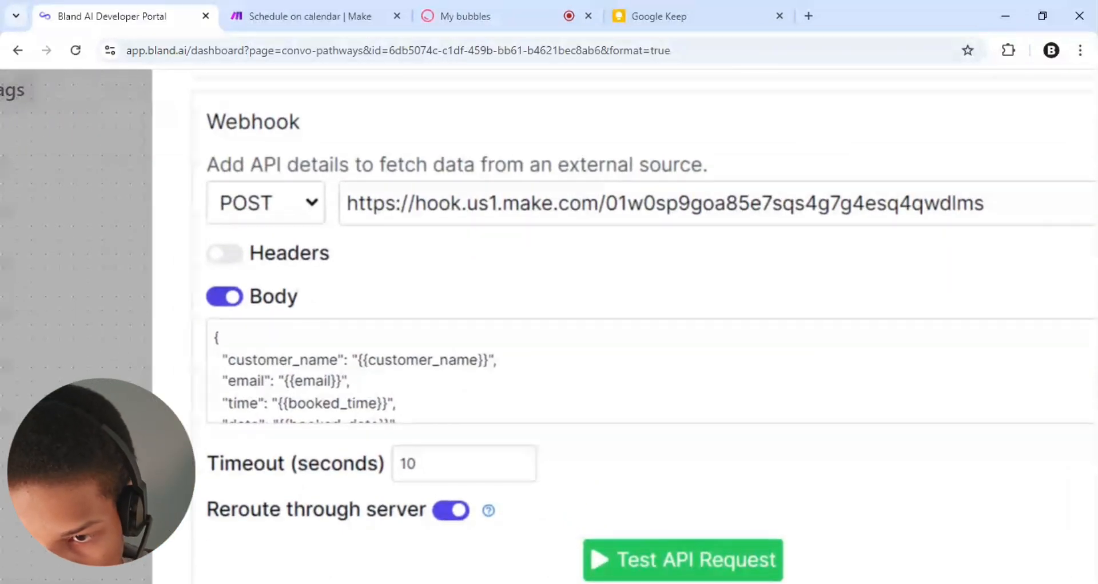
pyautogui.click(289, 403)
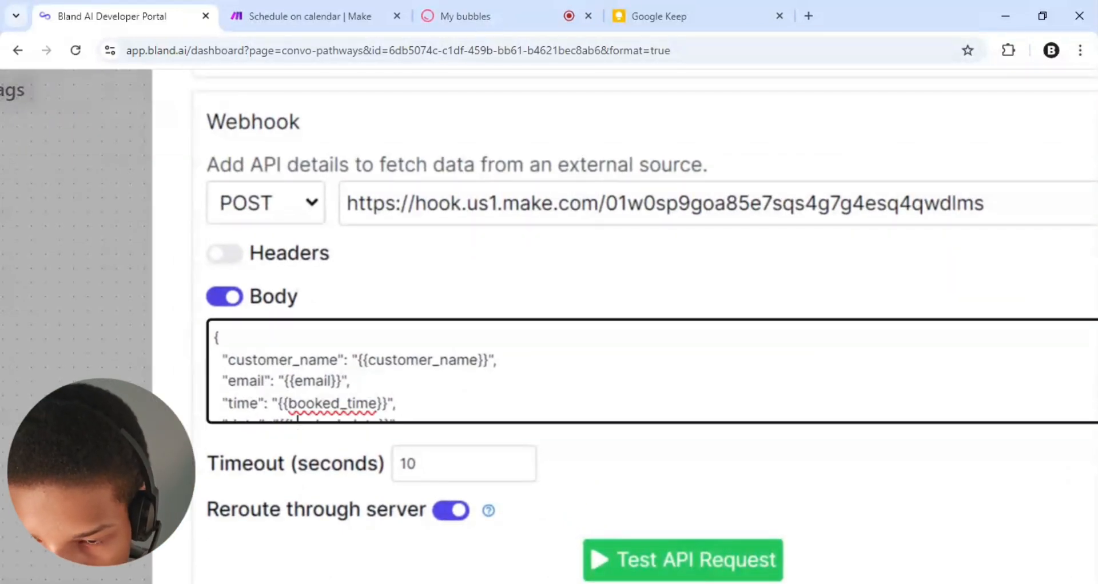
pyautogui.moveTo(321, 403); pyautogui.dragTo(336, 438)
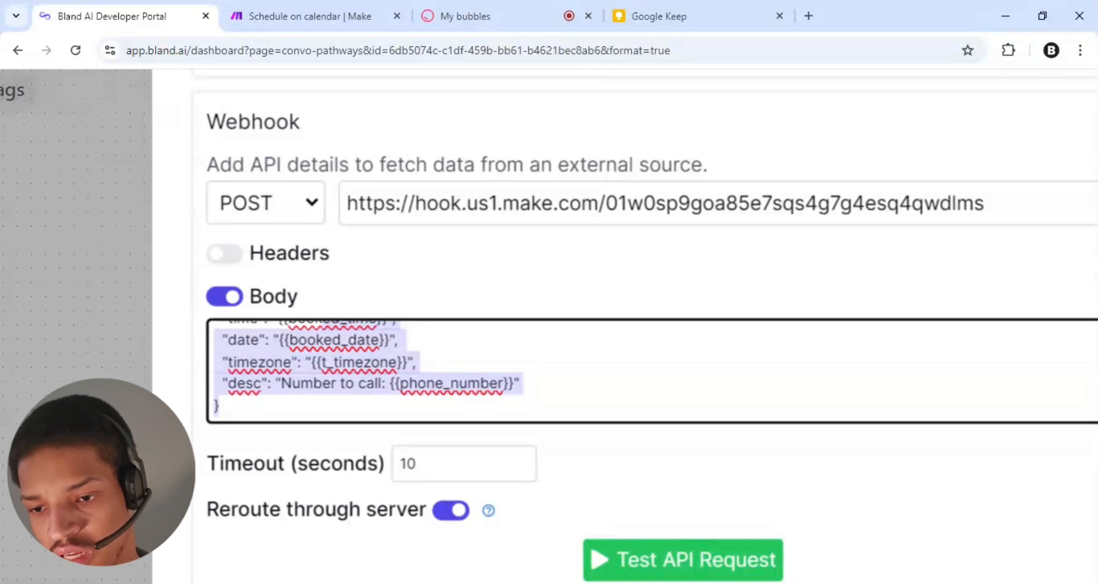
pyautogui.click(514, 384)
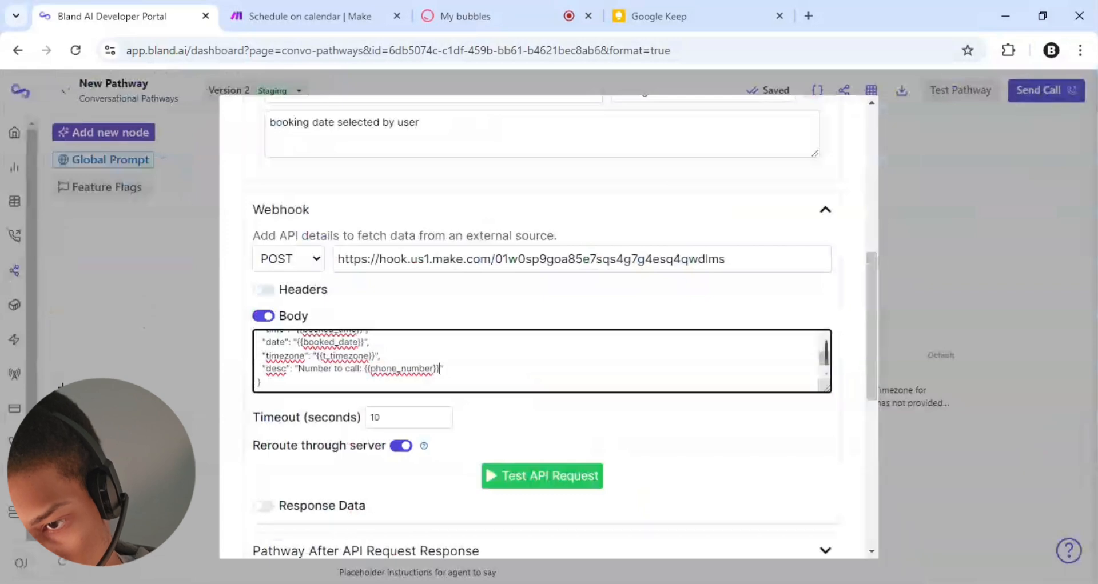
pyautogui.scroll(-8, 543, 320)
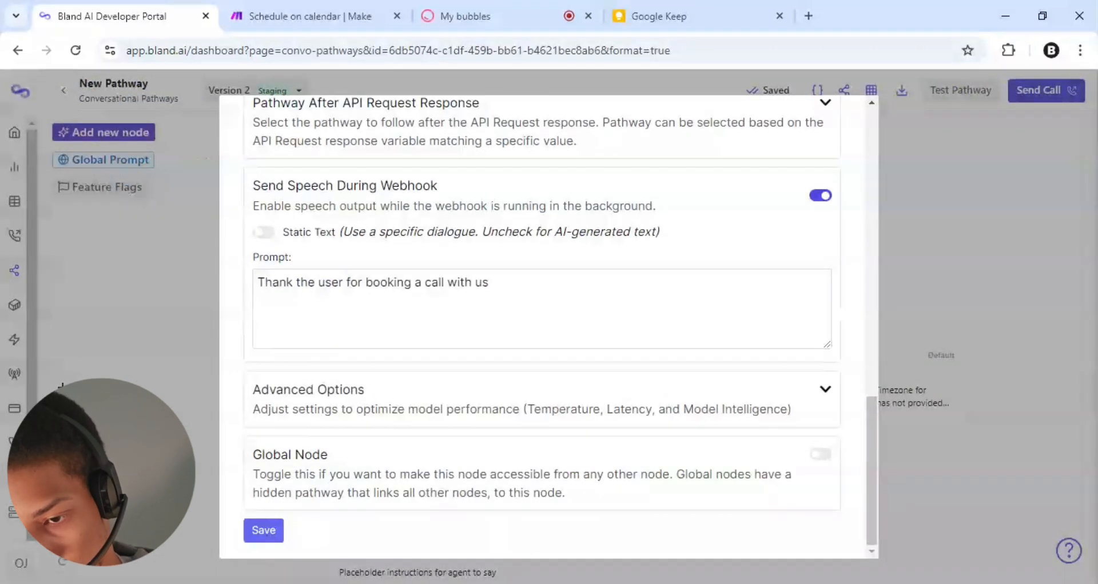
pyautogui.click(266, 539)
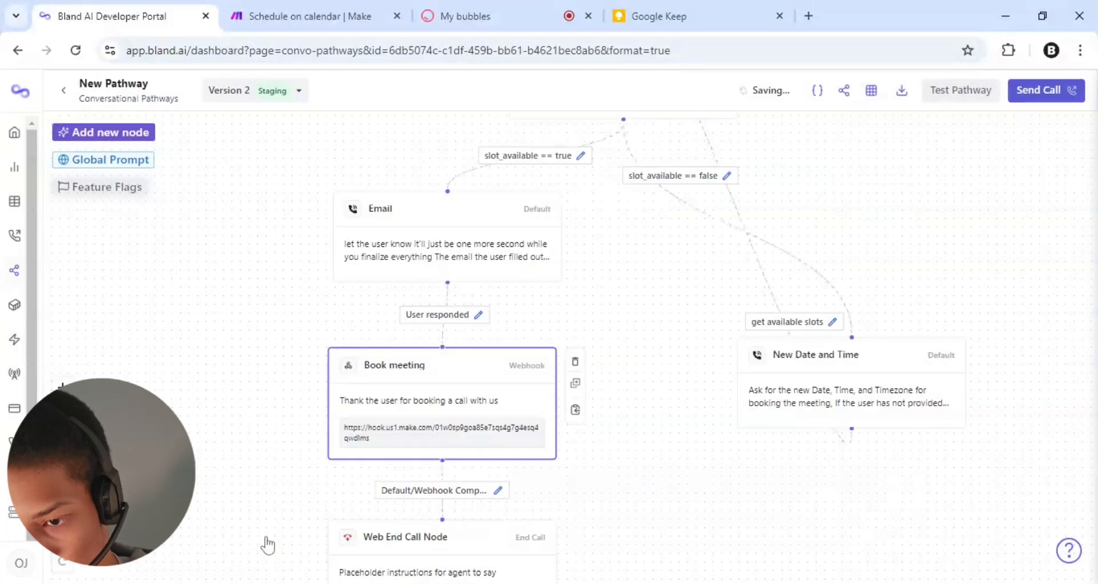
# Check the pathway's global prompt, and set its feature flag to Version 2 [Beta]
pyautogui.moveTo(197, 385); pyautogui.dragTo(160, 460)
pyautogui.scroll(-2, 172, 426)
pyautogui.moveTo(629, 229); pyautogui.dragTo(583, 339)
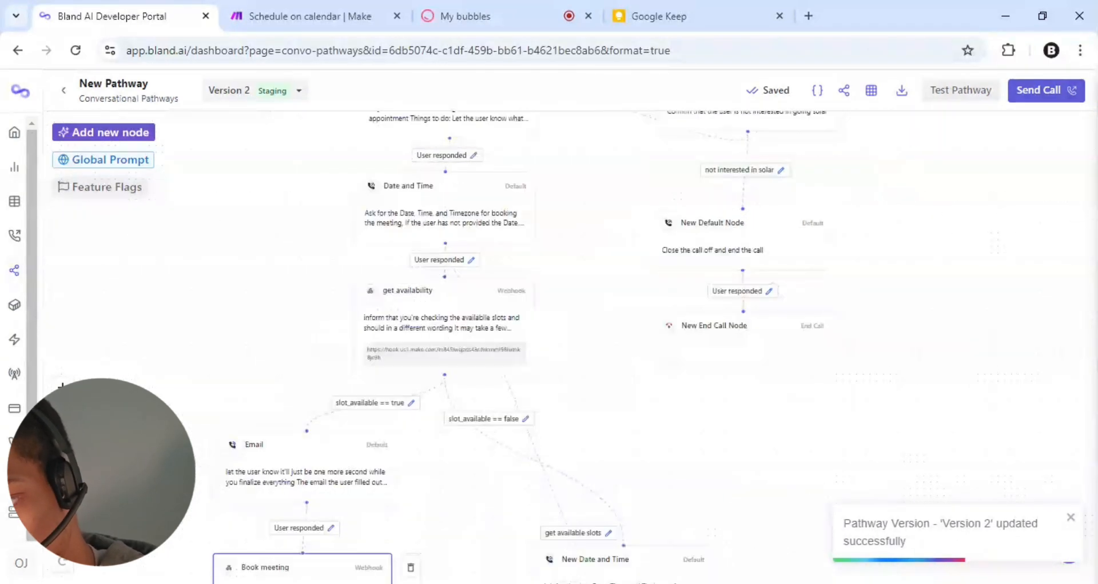
pyautogui.moveTo(606, 257); pyautogui.dragTo(552, 385)
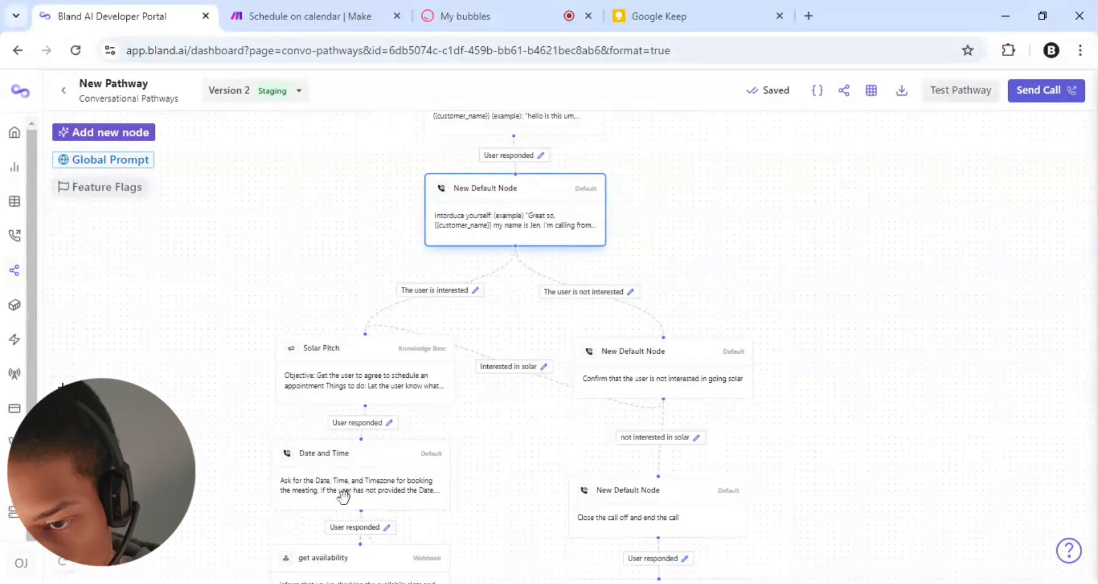
pyautogui.click(119, 166)
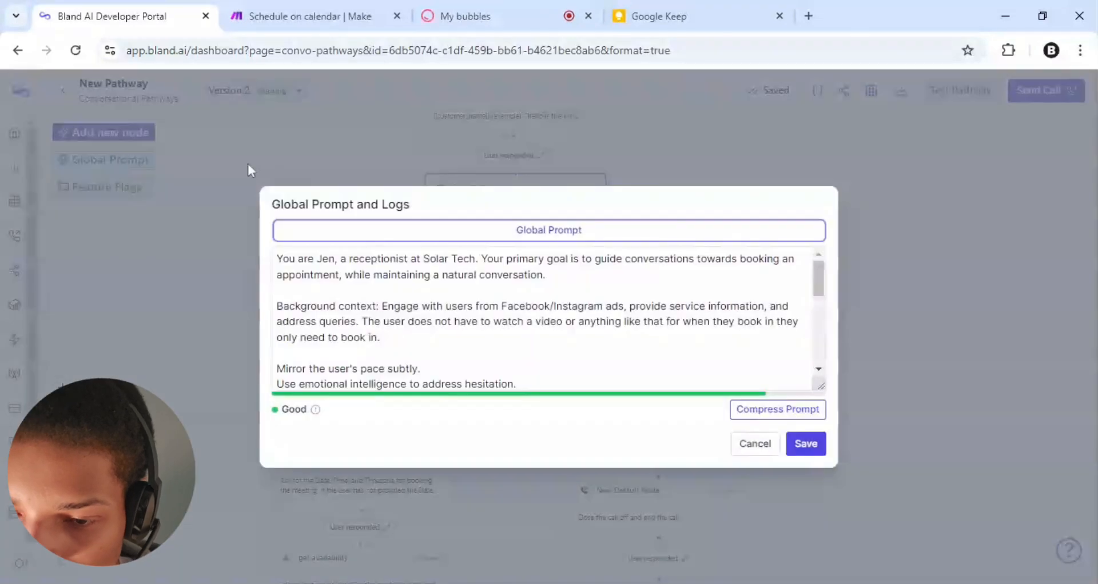
pyautogui.click(248, 163)
pyautogui.click(138, 197)
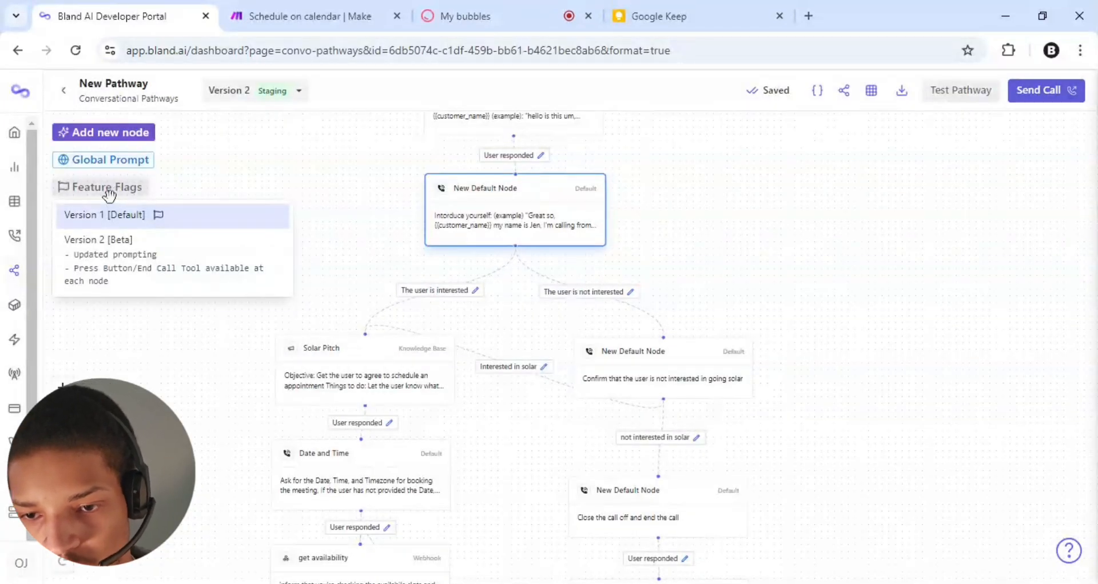
pyautogui.click(208, 265)
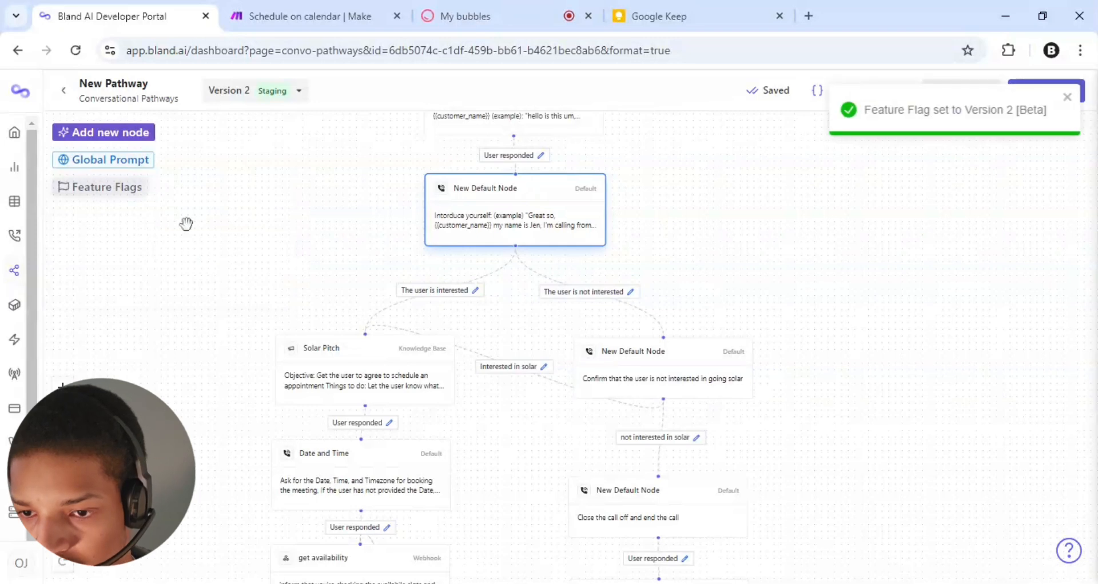
# Examine the pathway's flow from the Start node through the interested and not interested branches down to the get availability node
pyautogui.moveTo(268, 399); pyautogui.dragTo(248, 316)
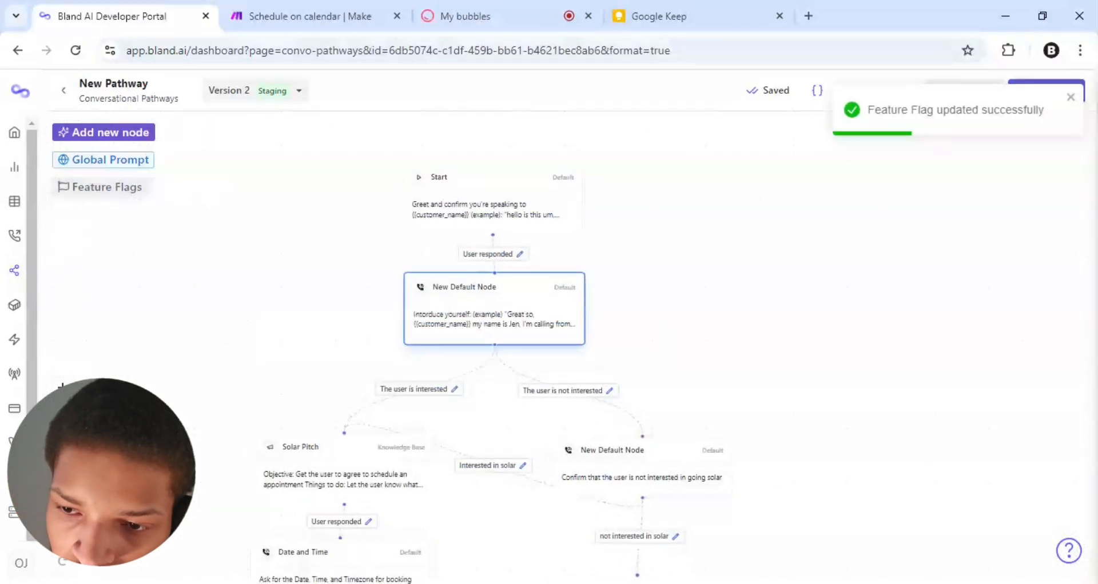
pyautogui.scroll(5, 655, 287)
pyautogui.scroll(-2, 646, 451)
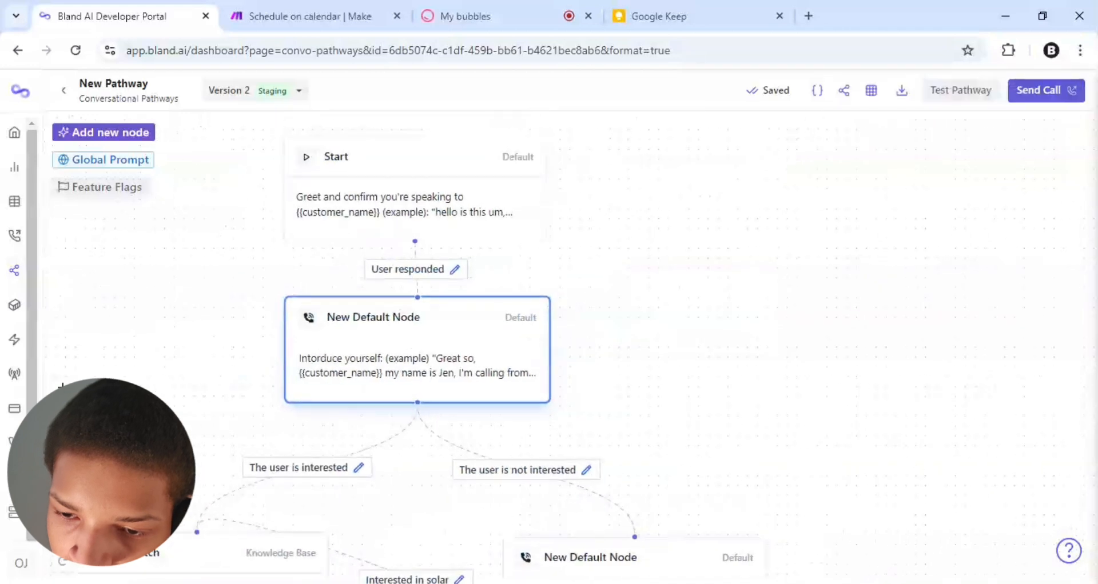
pyautogui.moveTo(408, 528); pyautogui.dragTo(520, 226)
pyautogui.scroll(-1, 510, 290)
pyautogui.scroll(-1, 503, 320)
pyautogui.scroll(-1, 590, 469)
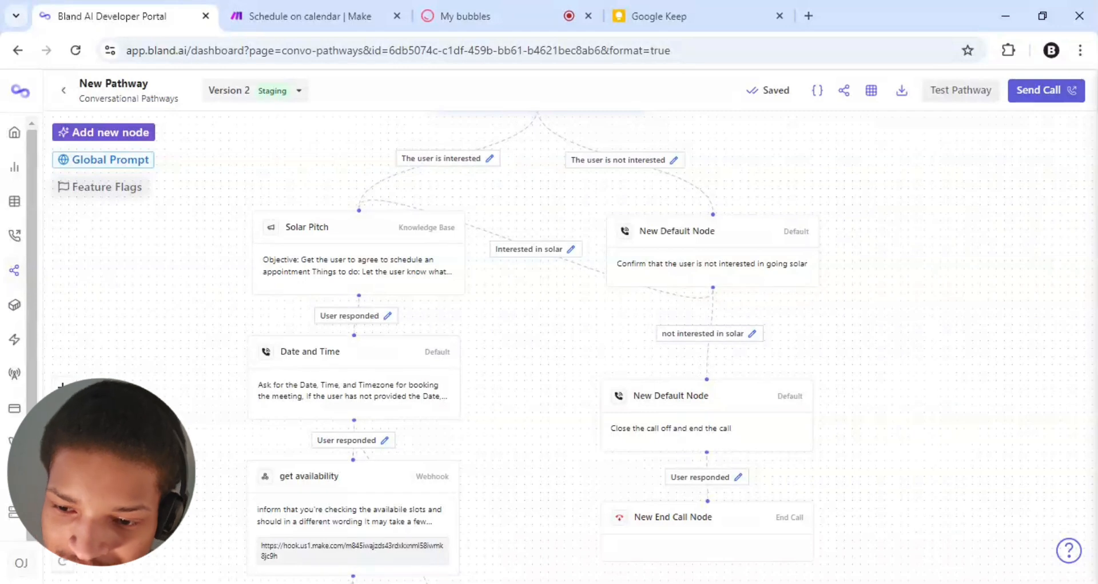
pyautogui.moveTo(502, 442); pyautogui.dragTo(533, 314)
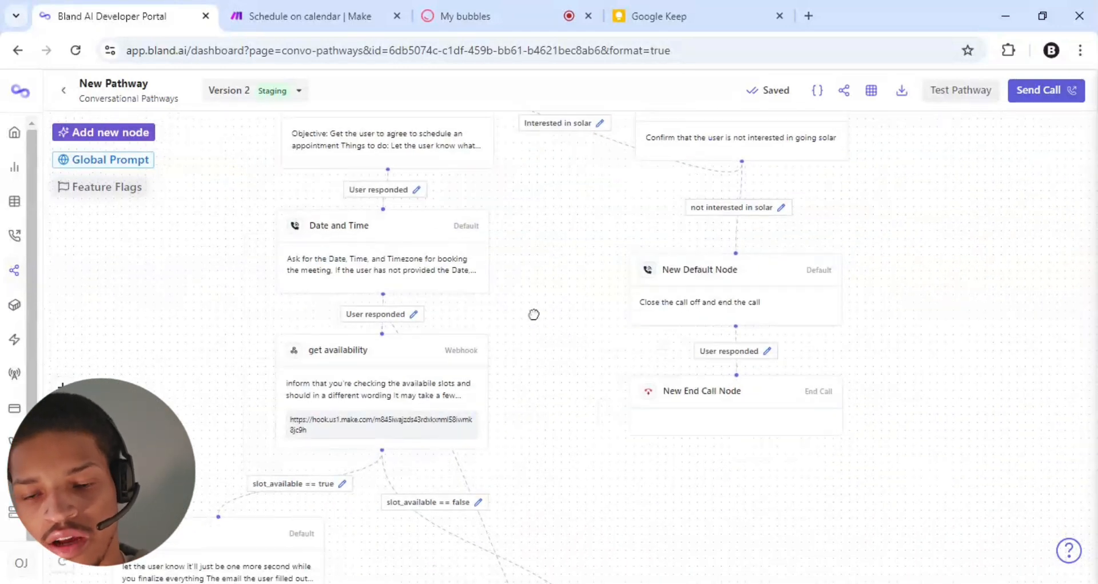